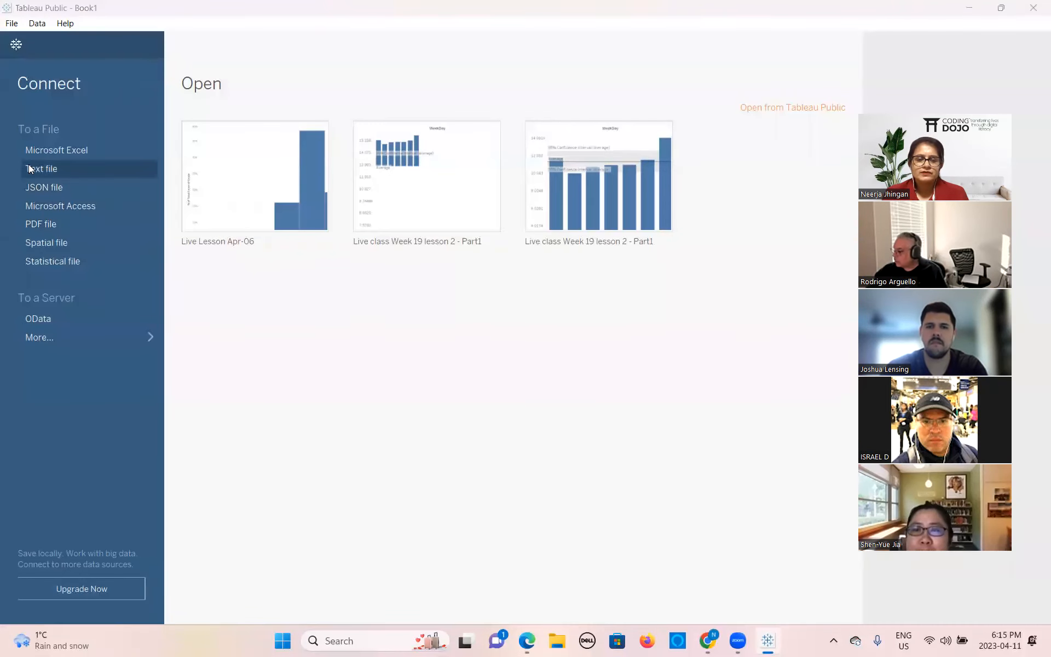
Connect to the text file title_basics in the movies-db folder
{"action": "left_click", "coordinate": [31, 169]}
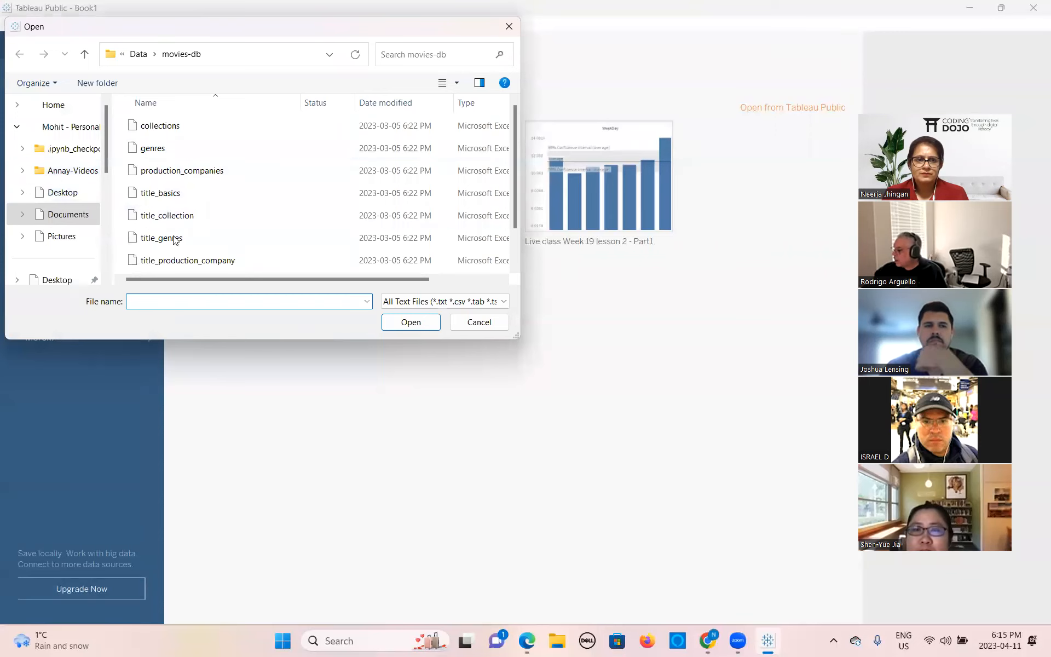
{"action": "left_click", "coordinate": [170, 197]}
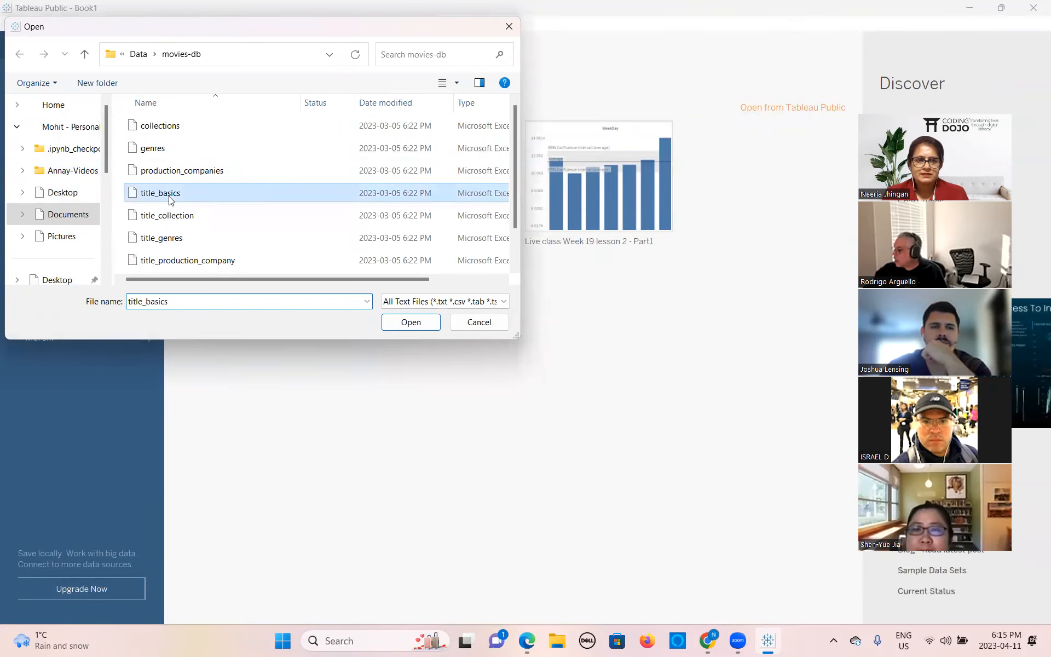
{"action": "left_click", "coordinate": [403, 323]}
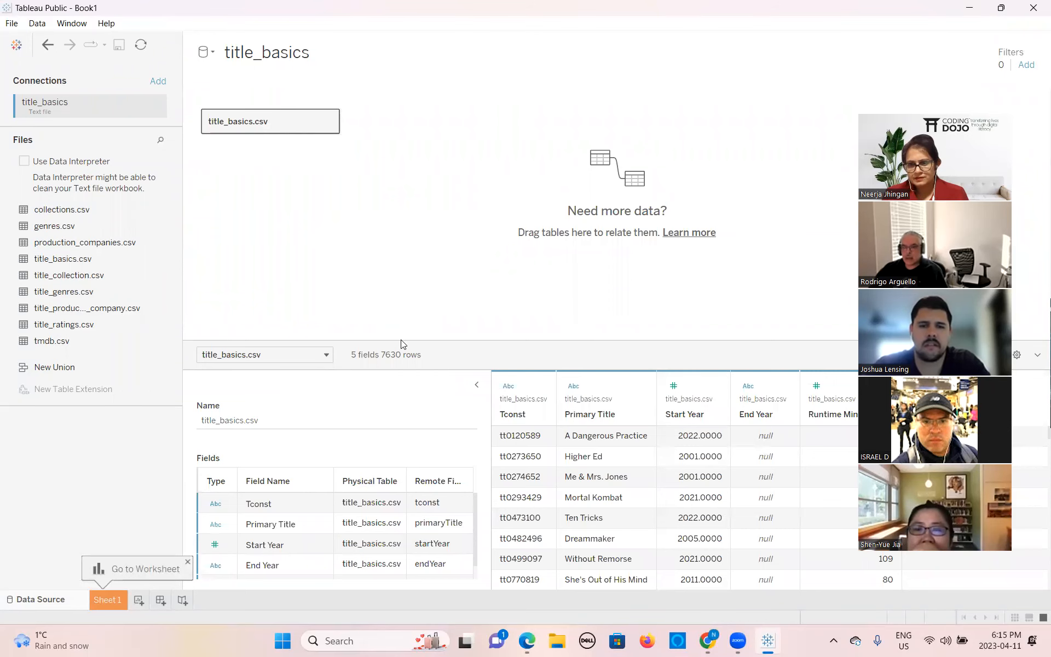
Switch to Chrome and review the "Today's Data" slide and the Data folder of the class's GitHub repository
{"action": "mouse_move", "coordinate": [706, 639]}
{"action": "left_click", "coordinate": [709, 564]}
{"action": "left_click", "coordinate": [81, 314]}
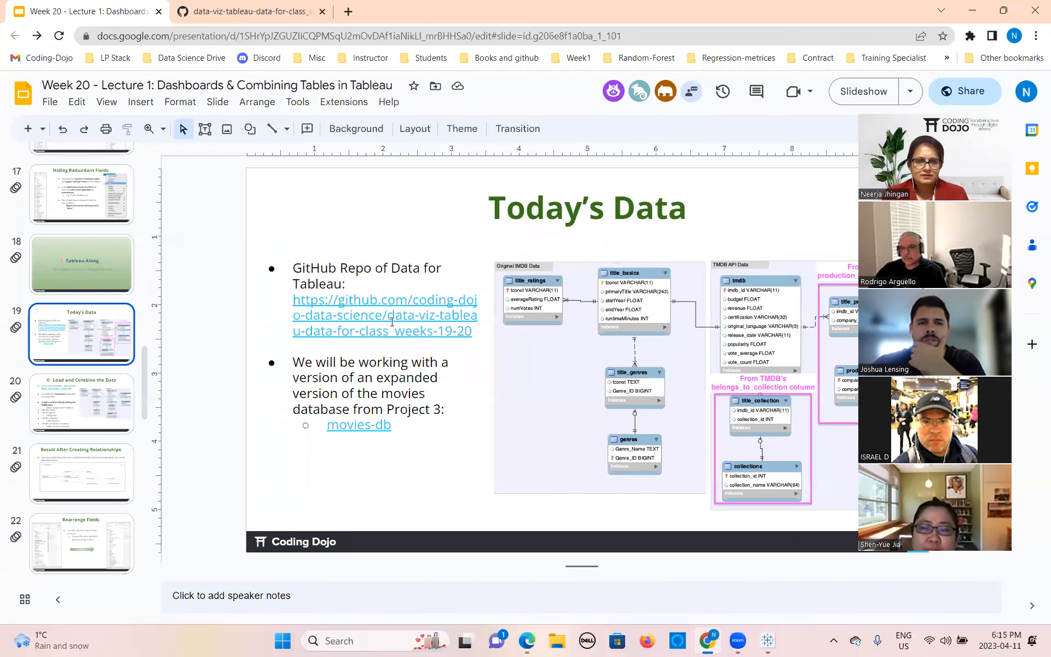
{"action": "left_click", "coordinate": [392, 322]}
{"action": "left_click", "coordinate": [252, 10]}
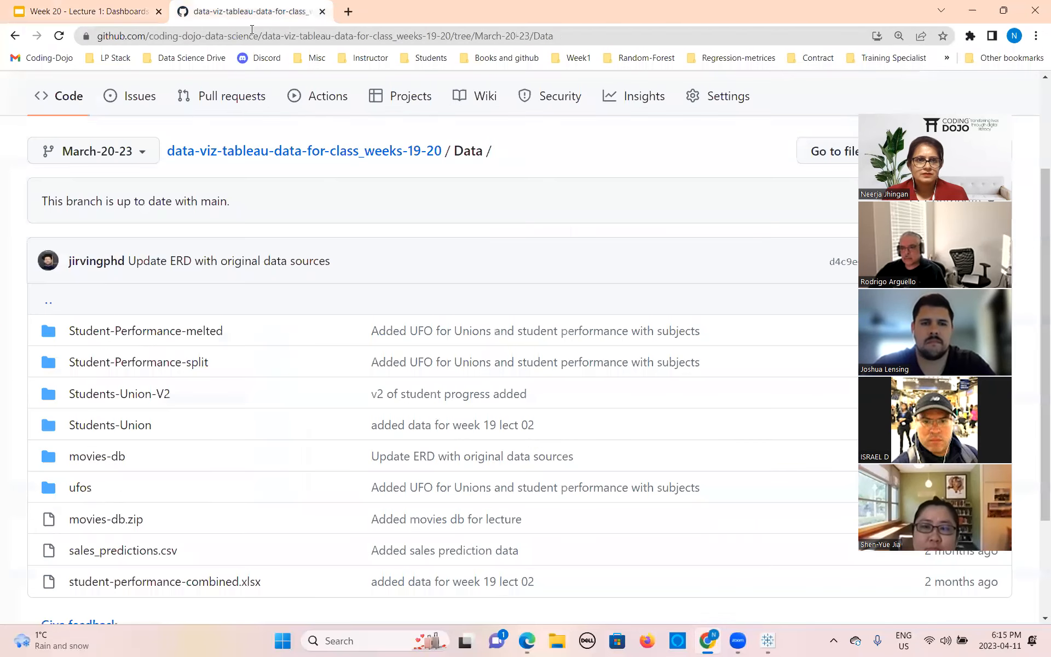
{"action": "left_click", "coordinate": [256, 43]}
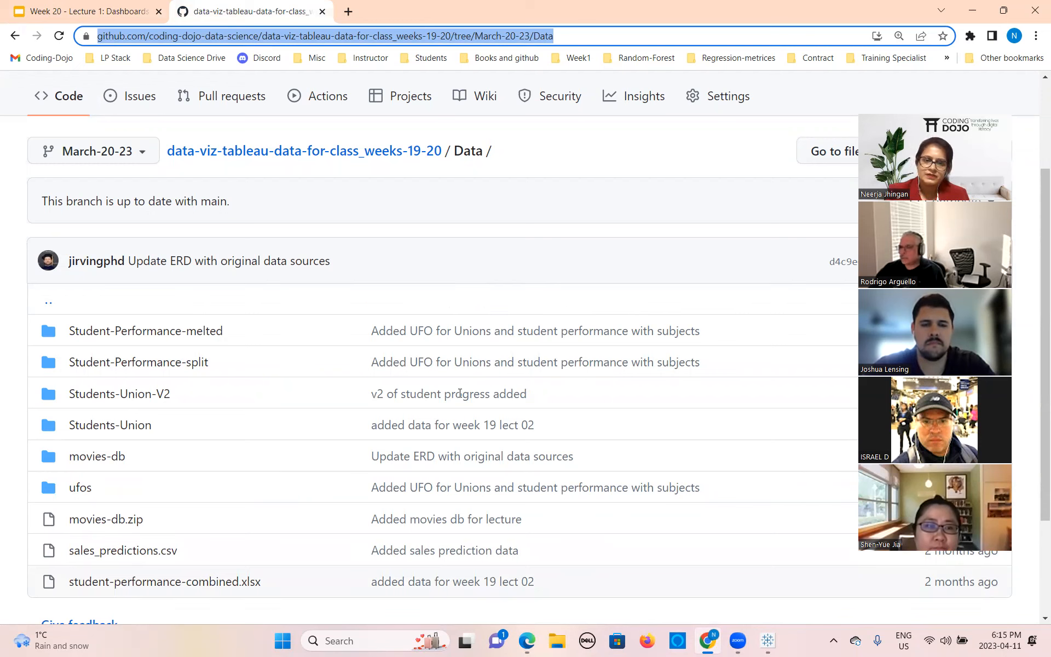
{"action": "left_click", "coordinate": [460, 393]}
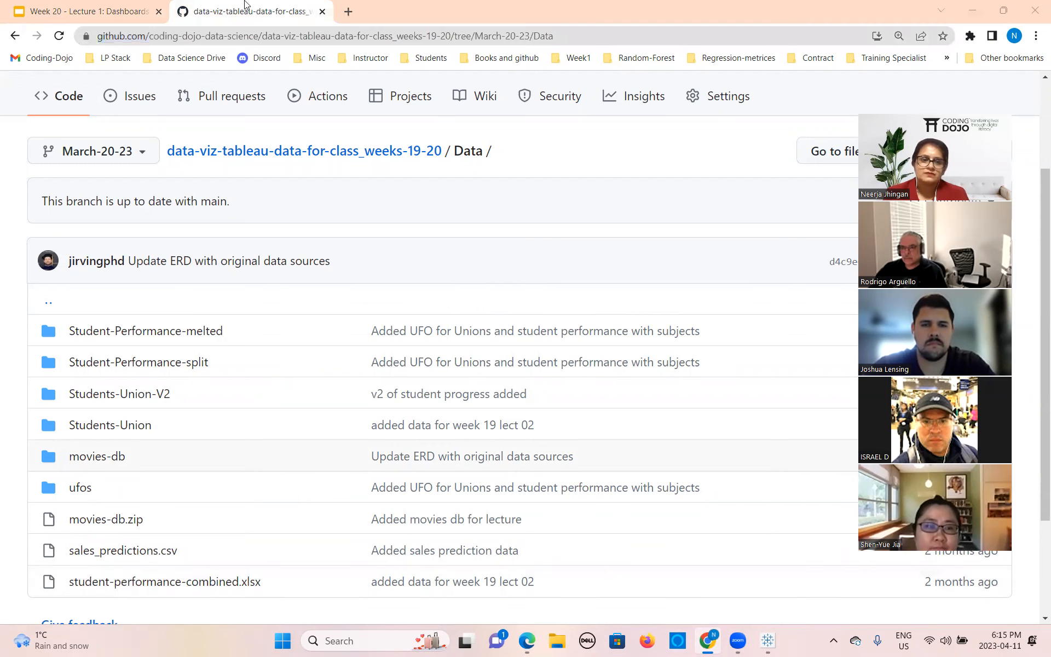
{"action": "left_click", "coordinate": [104, 13]}
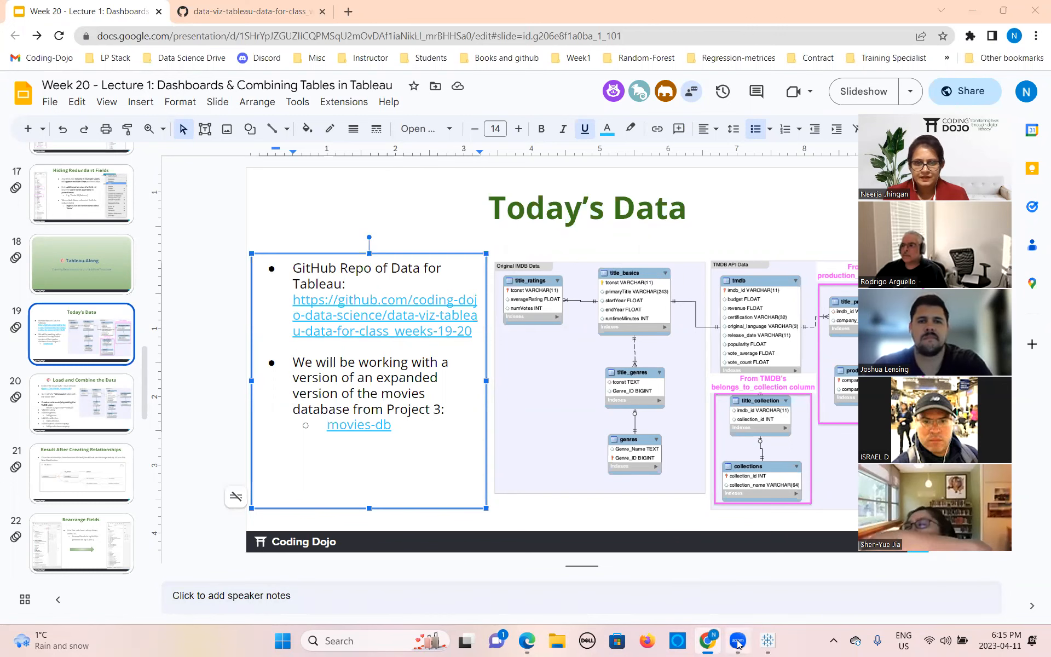
Switch back to Tableau Public and relate tmdb.csv to title_basics.csv by matching Tconst to Imdb Id
{"action": "left_click", "coordinate": [767, 640]}
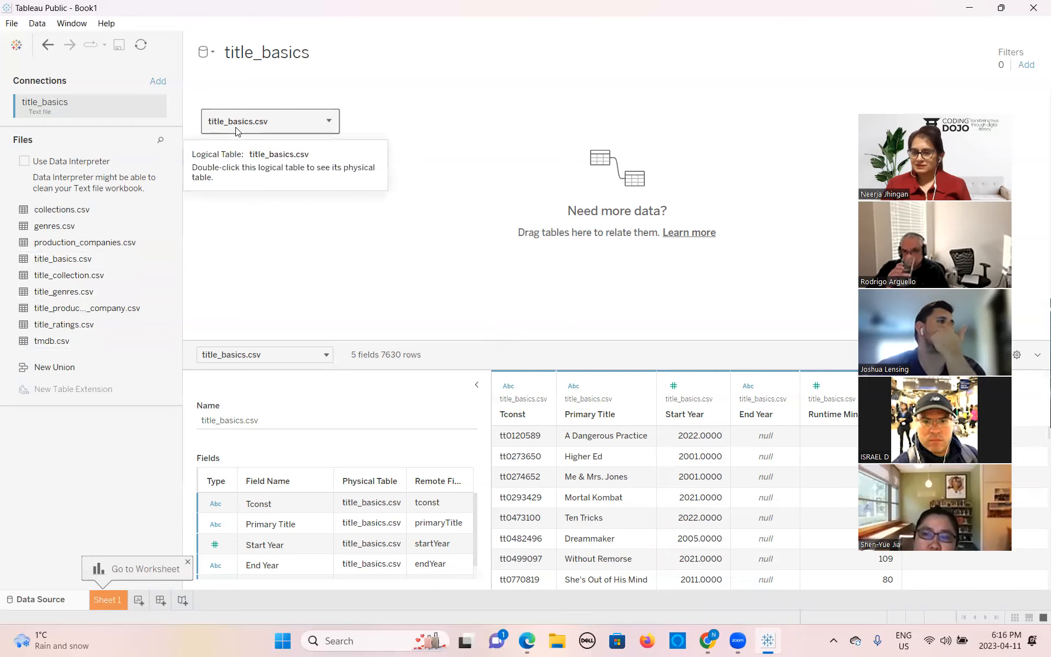
{"action": "left_click_drag", "start_coordinate": [44, 343], "coordinate": [437, 123]}
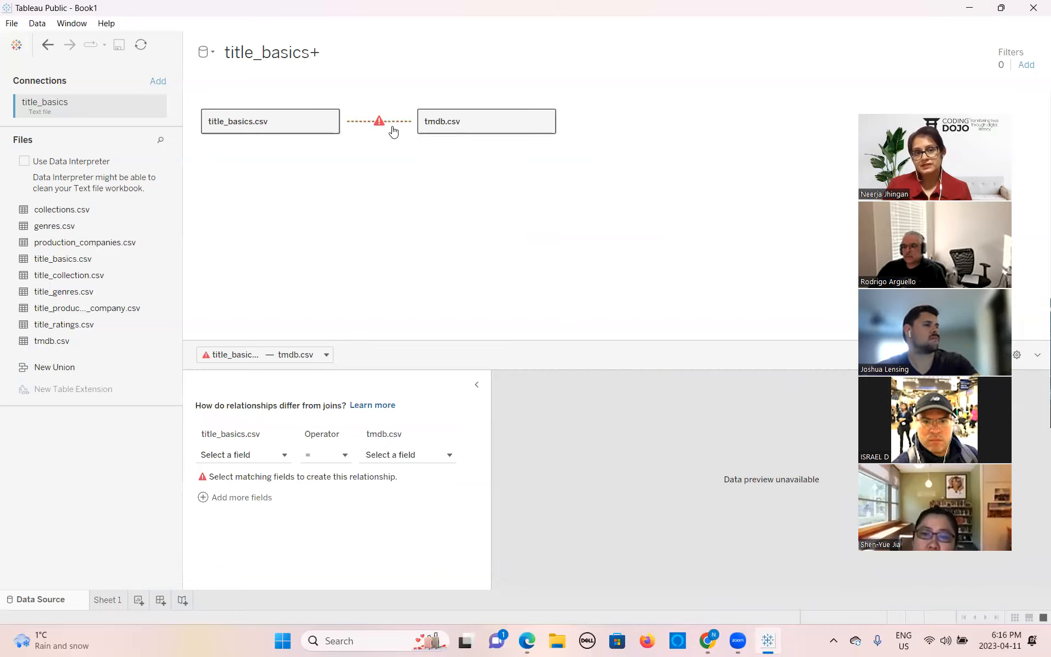
{"action": "mouse_move", "coordinate": [378, 129]}
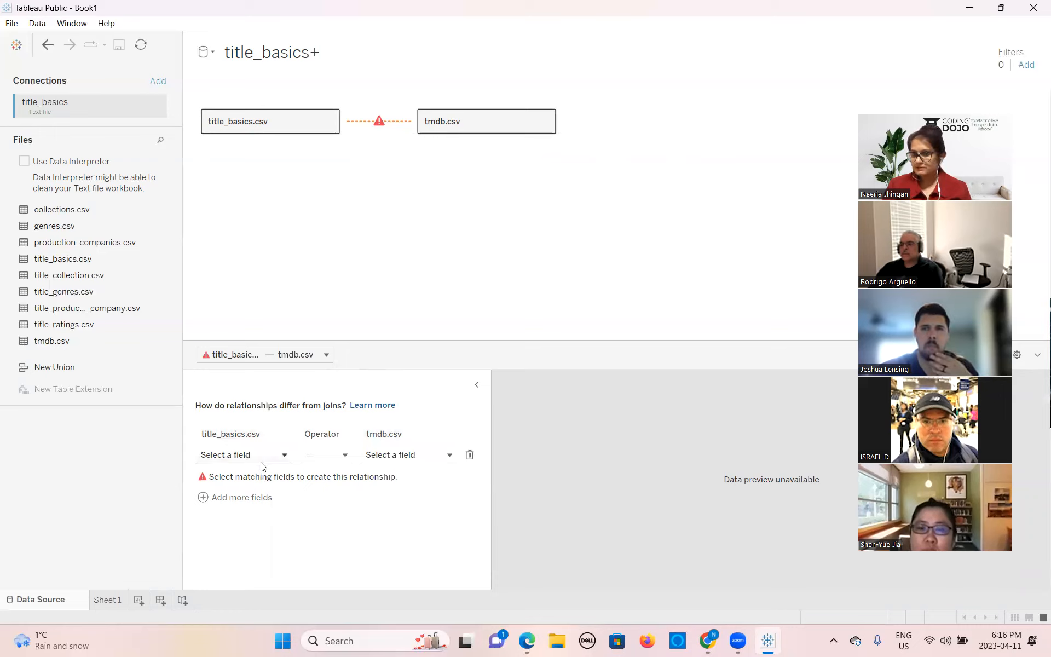
{"action": "left_click", "coordinate": [277, 456]}
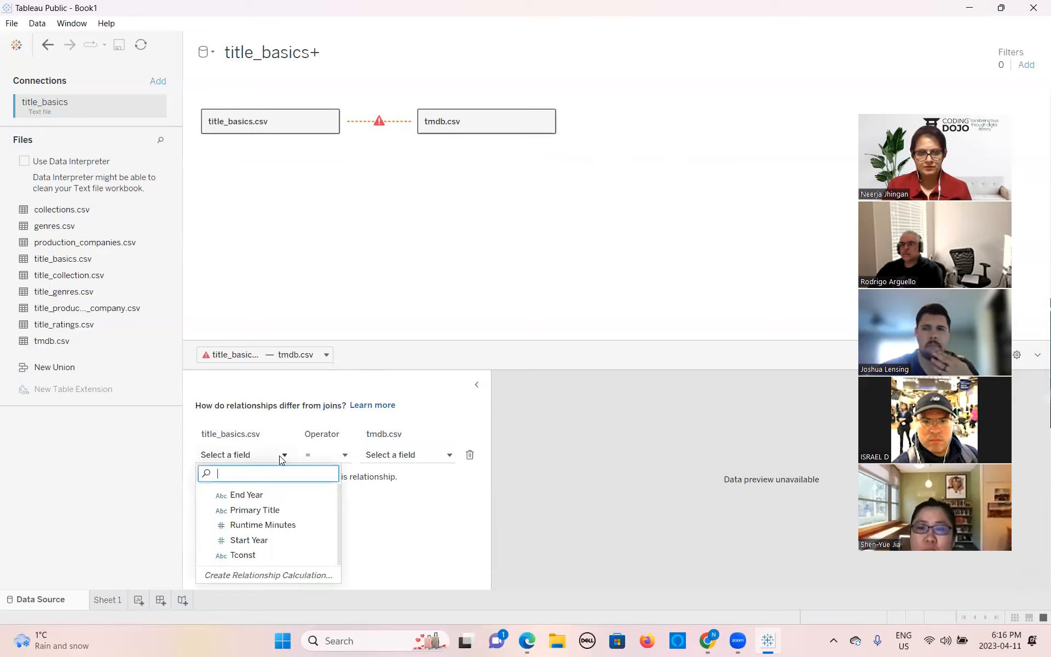
{"action": "left_click", "coordinate": [241, 555]}
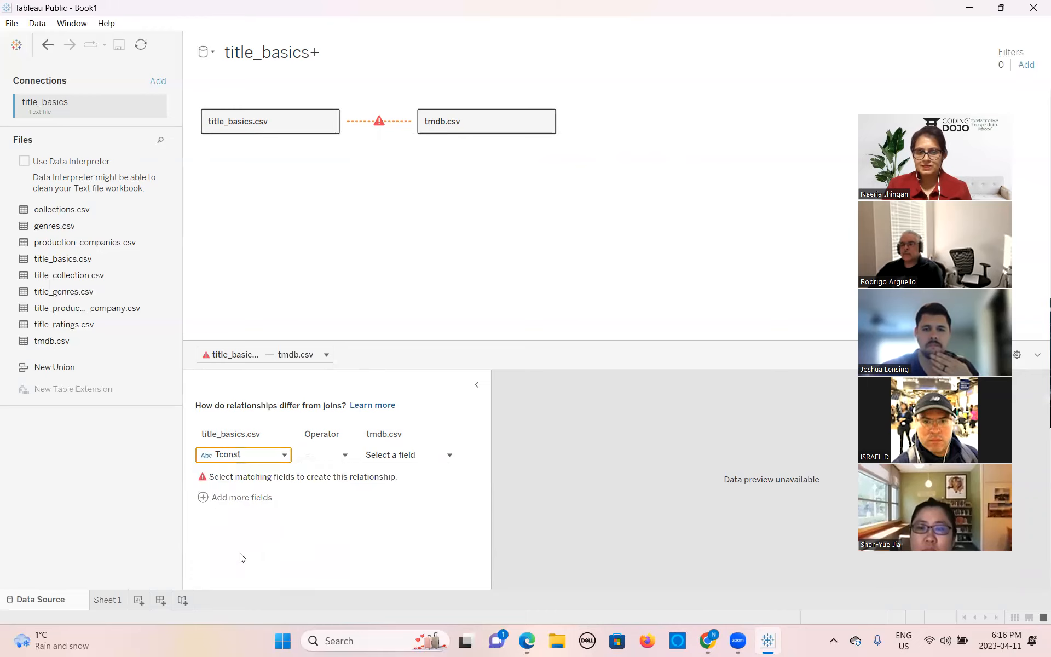
{"action": "left_click", "coordinate": [451, 455]}
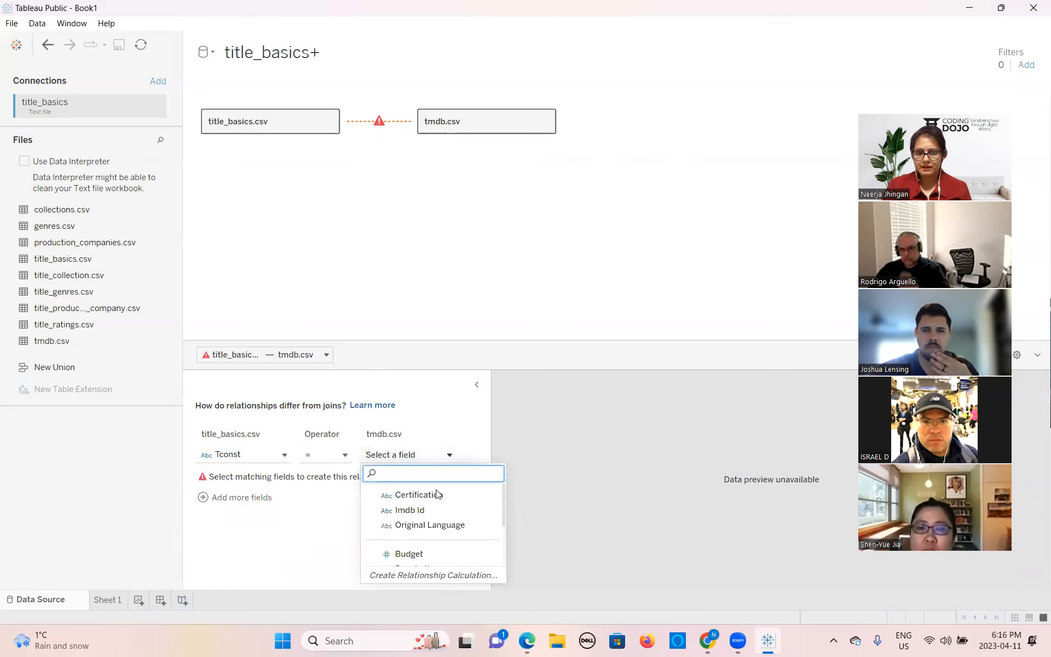
{"action": "left_click", "coordinate": [424, 511]}
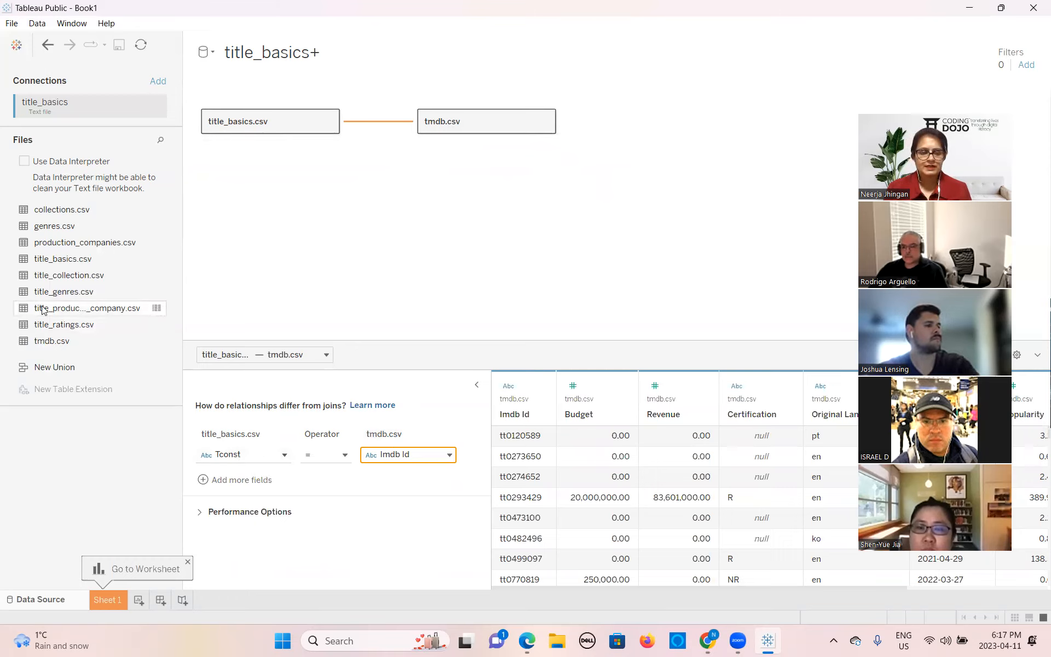
Add title_genres.csv and title_ratings.csv related to title_basics.csv, and title_production_company.csv related to tmdb.csv
{"action": "left_click_drag", "start_coordinate": [43, 298], "coordinate": [495, 164]}
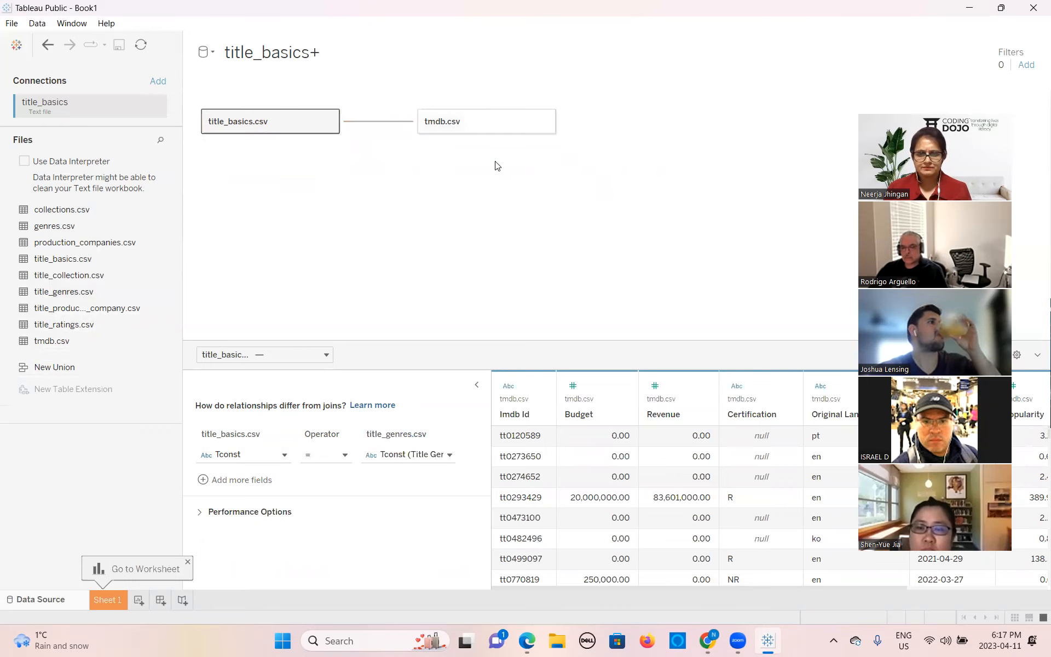
{"action": "left_click_drag", "start_coordinate": [56, 324], "coordinate": [498, 210]}
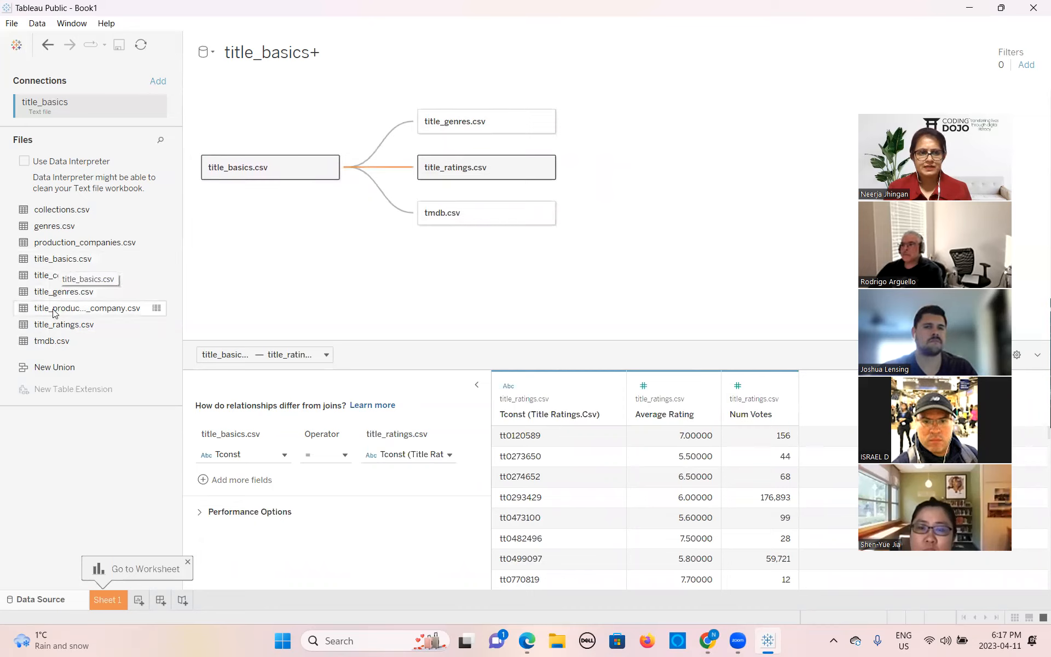
{"action": "left_click_drag", "start_coordinate": [54, 313], "coordinate": [575, 289]}
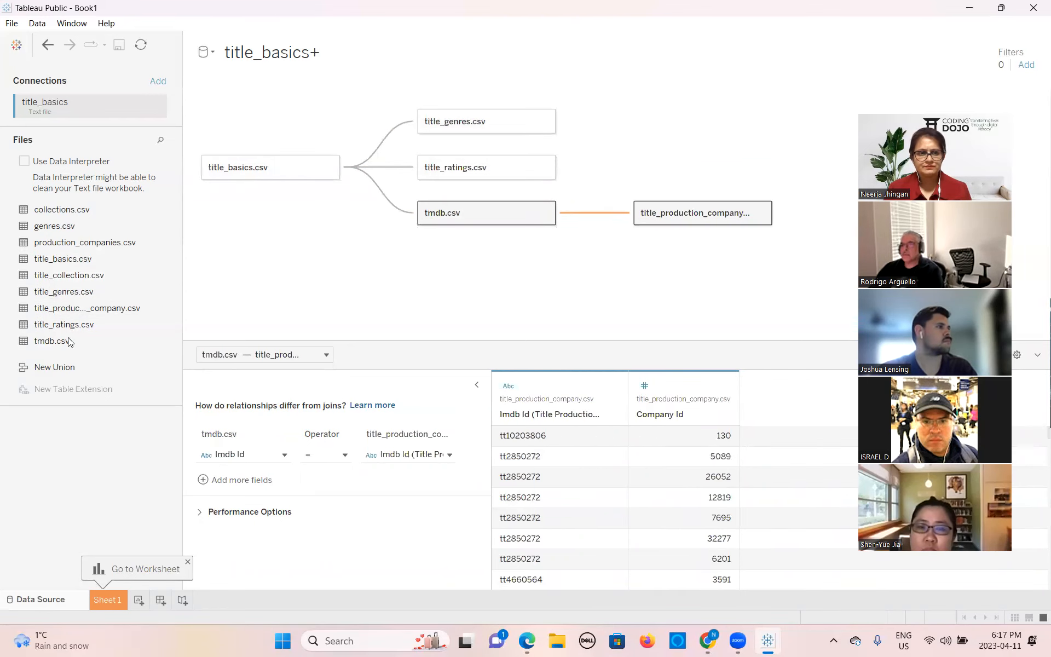
Add the production_companies.csv, genres.csv, title_collection.csv and collections.csv tables to the relationship model
{"action": "double_click", "coordinate": [49, 244]}
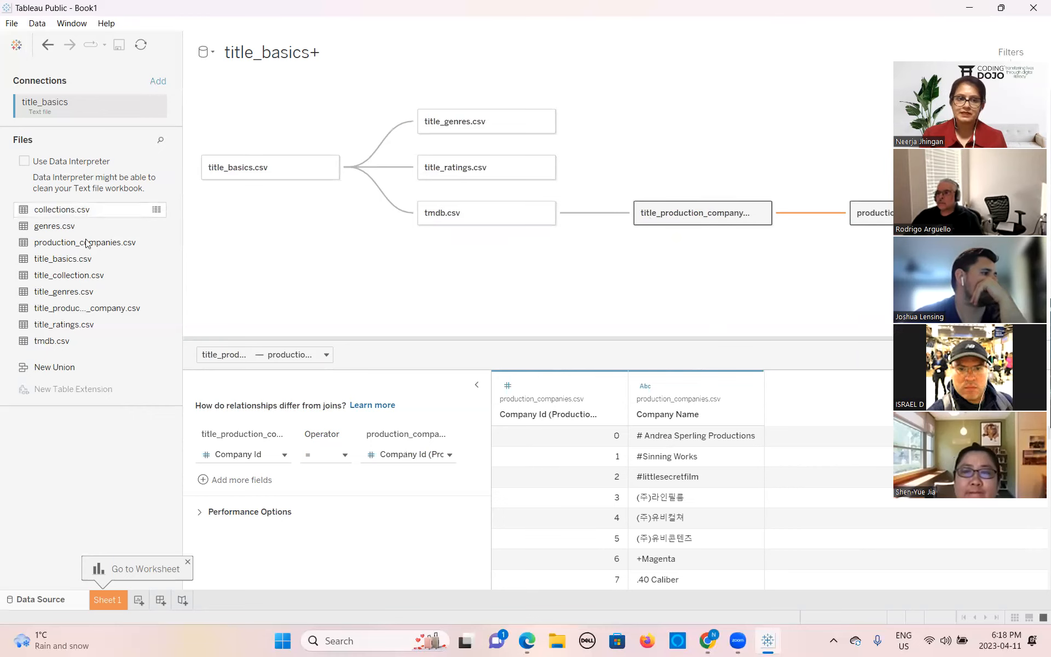
{"action": "double_click", "coordinate": [54, 230]}
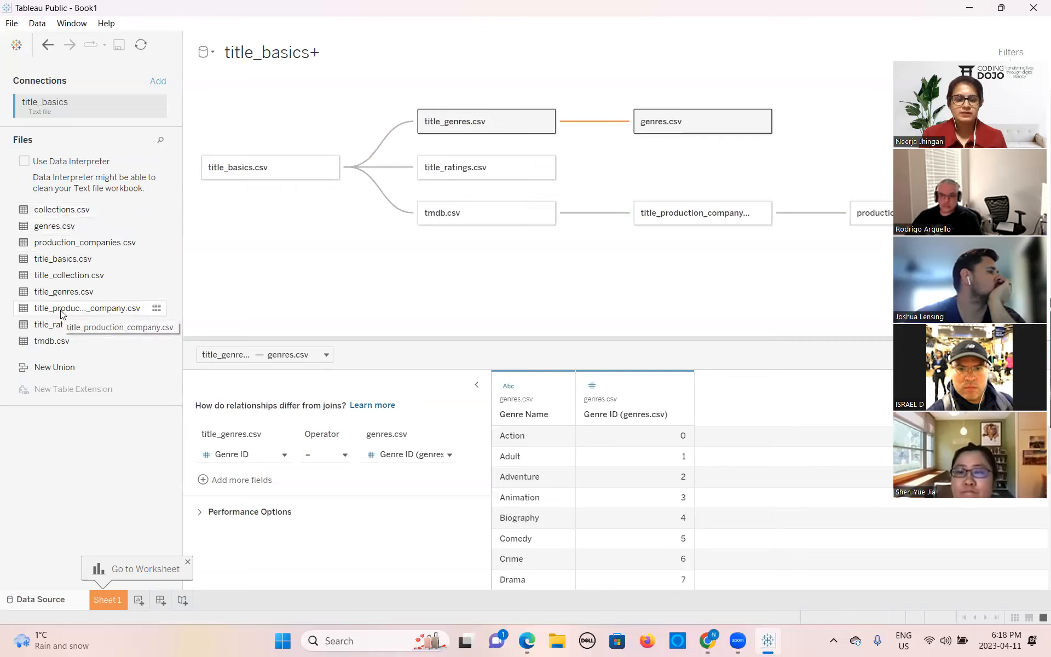
{"action": "double_click", "coordinate": [64, 282]}
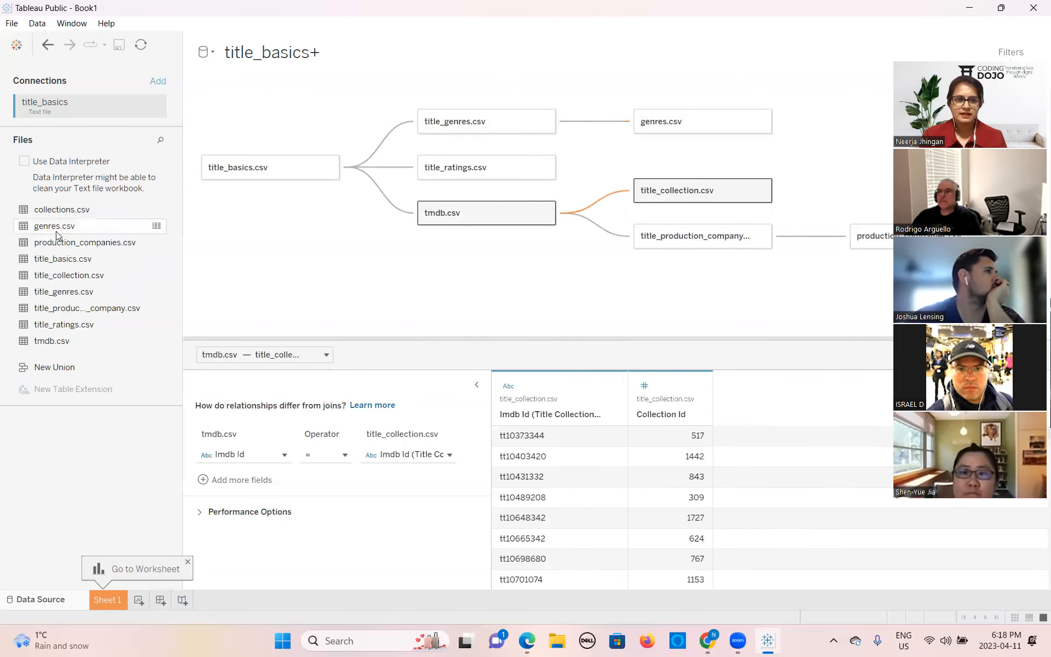
{"action": "left_click", "coordinate": [58, 214]}
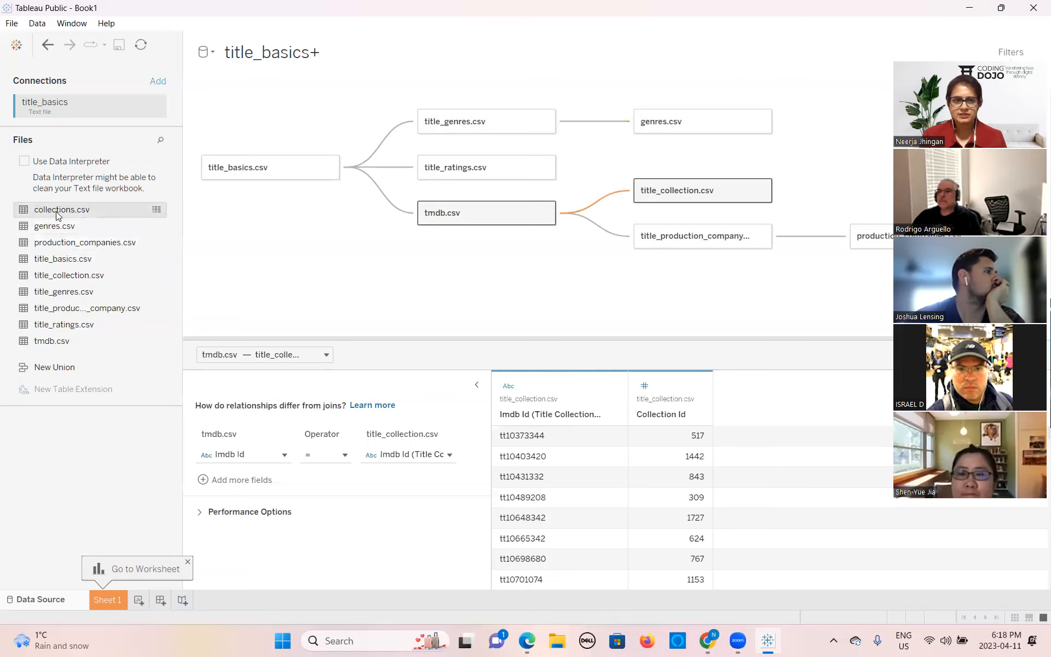
{"action": "double_click", "coordinate": [57, 214]}
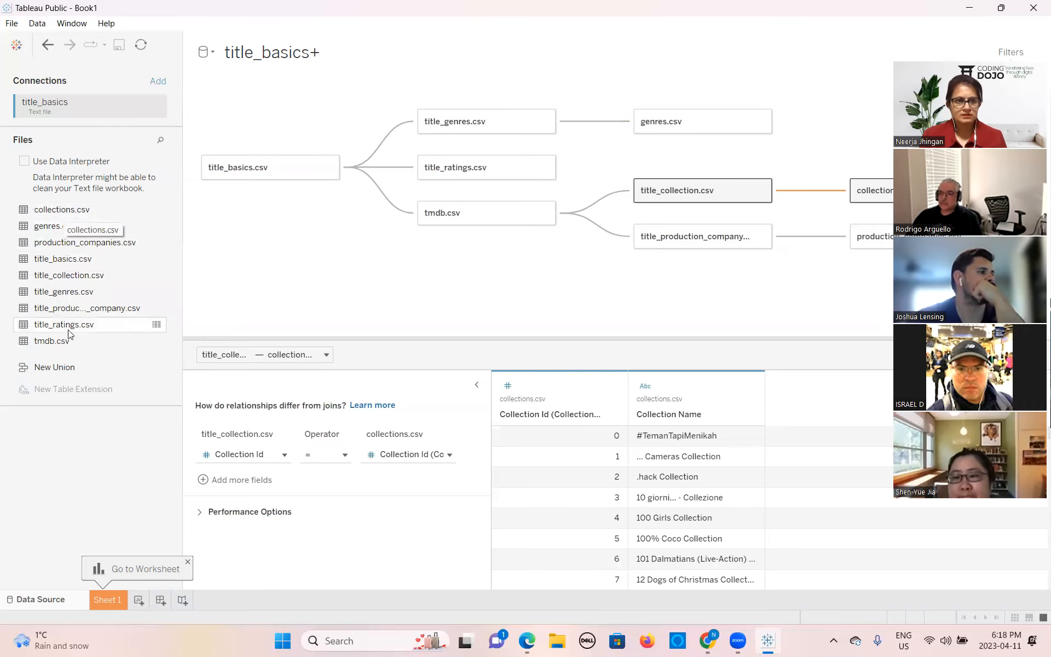
Add a second copy of title_genres.csv to the relationship model and remove it again
{"action": "double_click", "coordinate": [70, 298]}
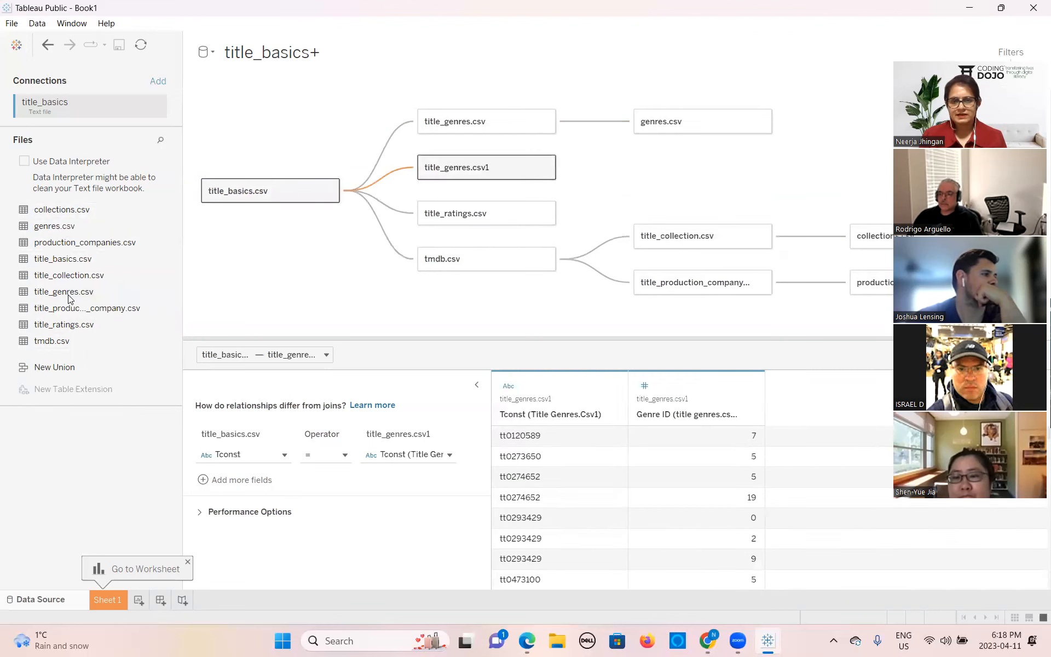
{"action": "left_click", "coordinate": [549, 169]}
{"action": "left_click", "coordinate": [547, 170]}
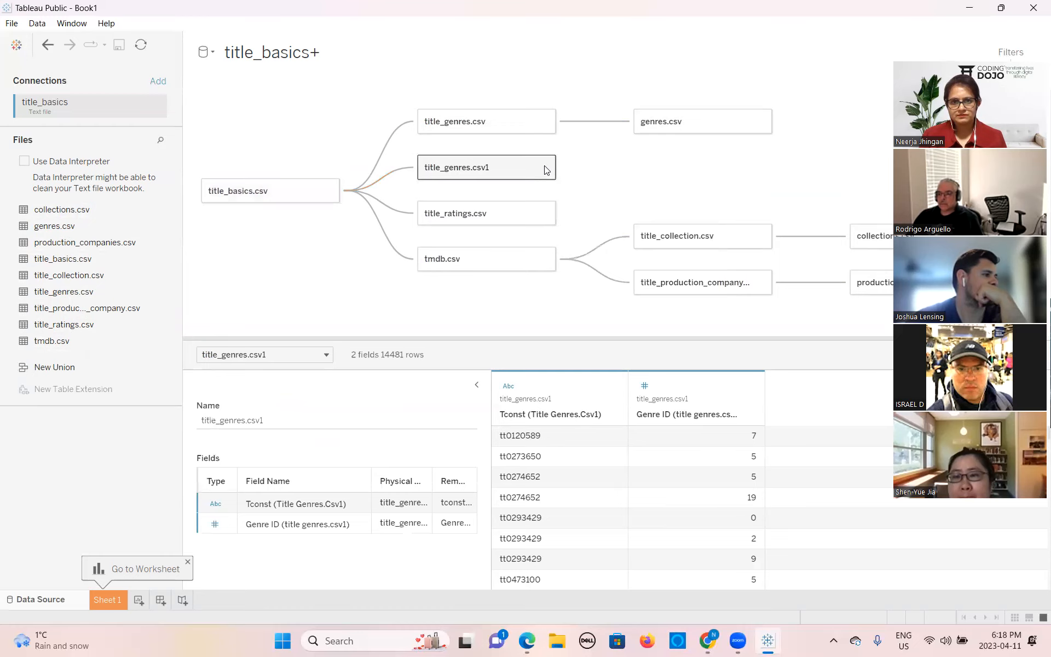
{"action": "left_click", "coordinate": [545, 170]}
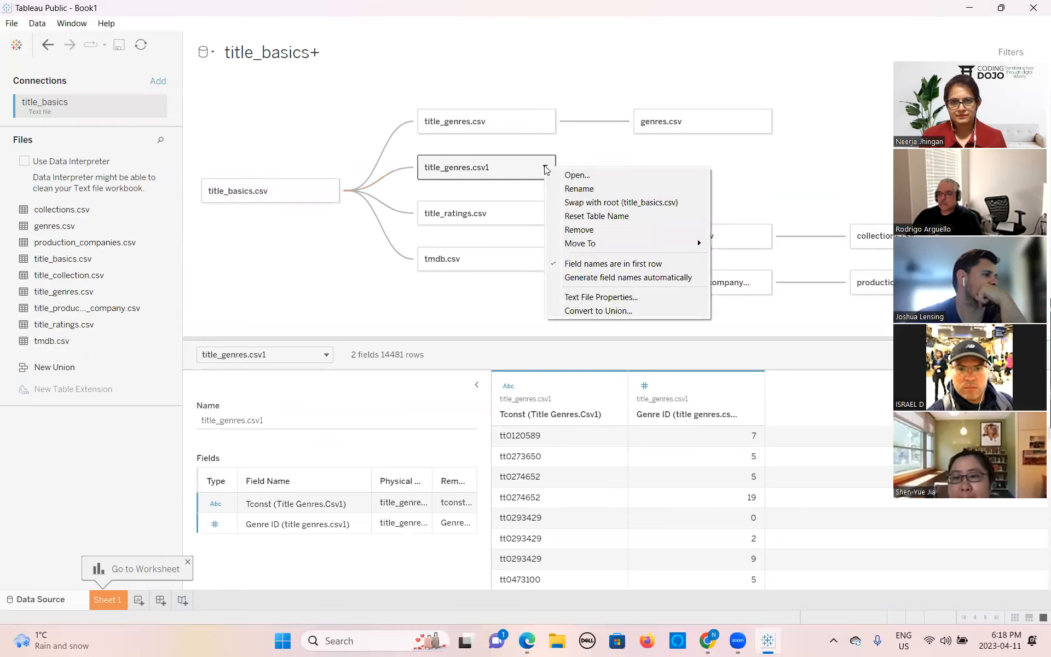
{"action": "left_click", "coordinate": [575, 232]}
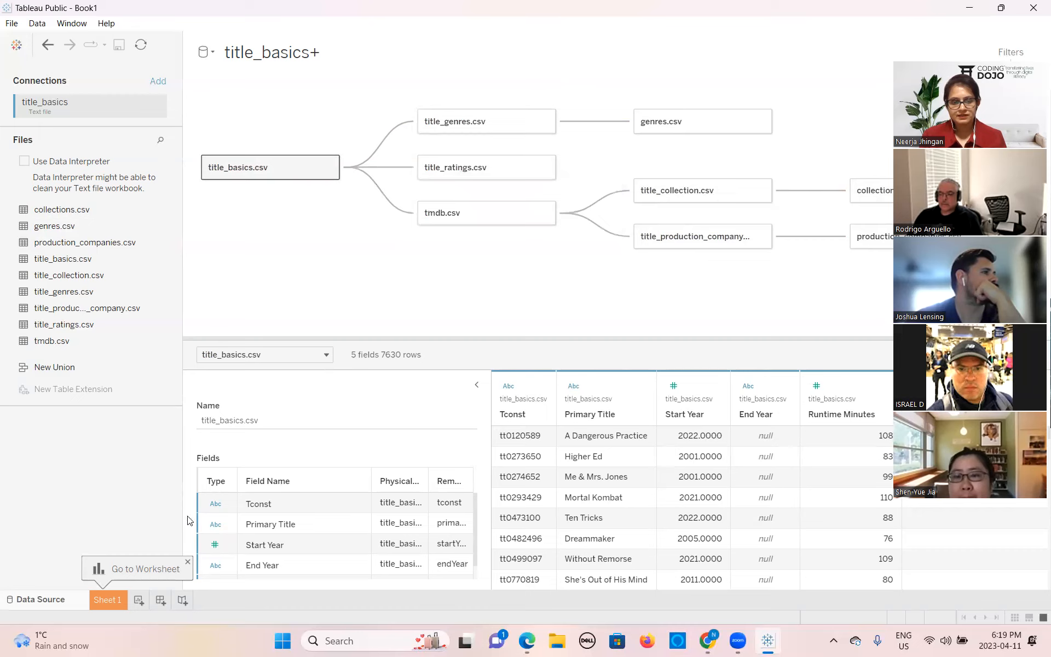
Go to Sheet 1 and group the data fields by folder
{"action": "left_click", "coordinate": [104, 599]}
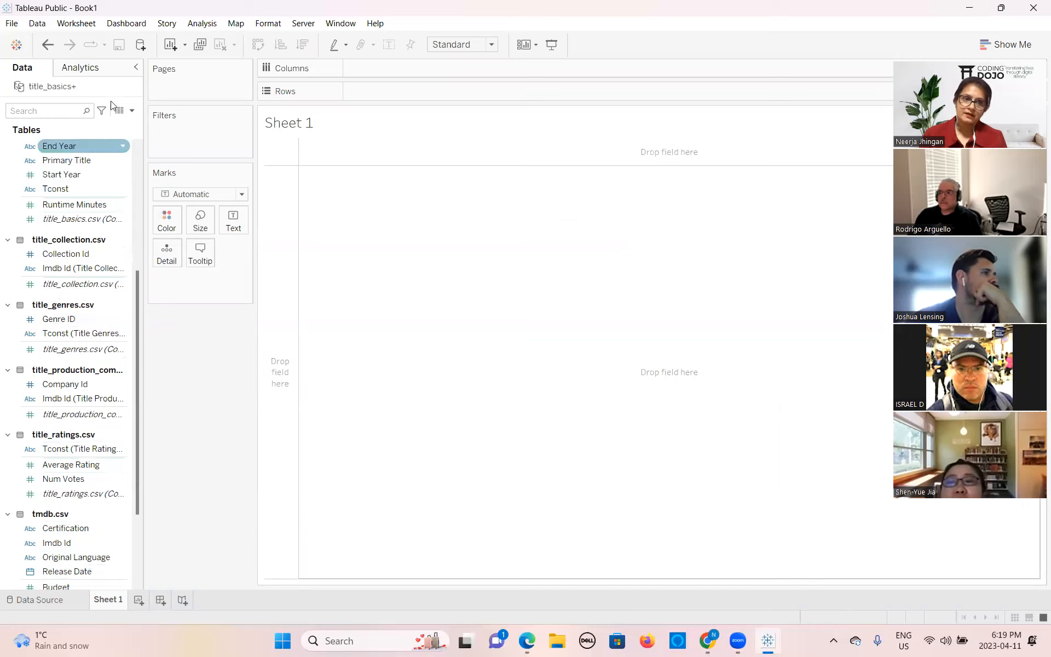
{"action": "left_click", "coordinate": [132, 110]}
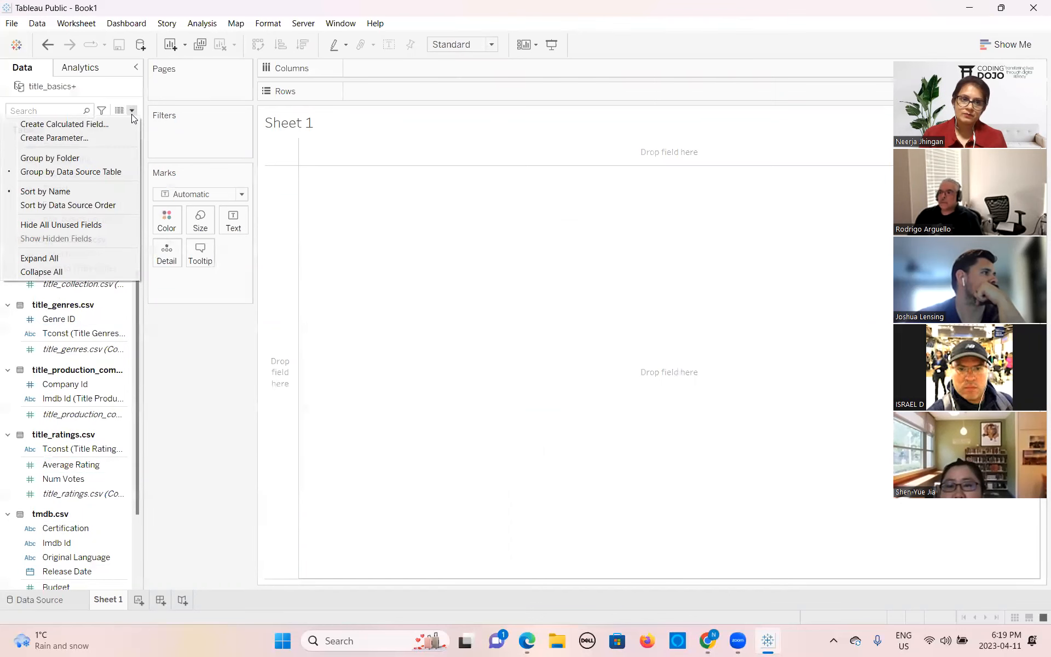
{"action": "left_click", "coordinate": [84, 159]}
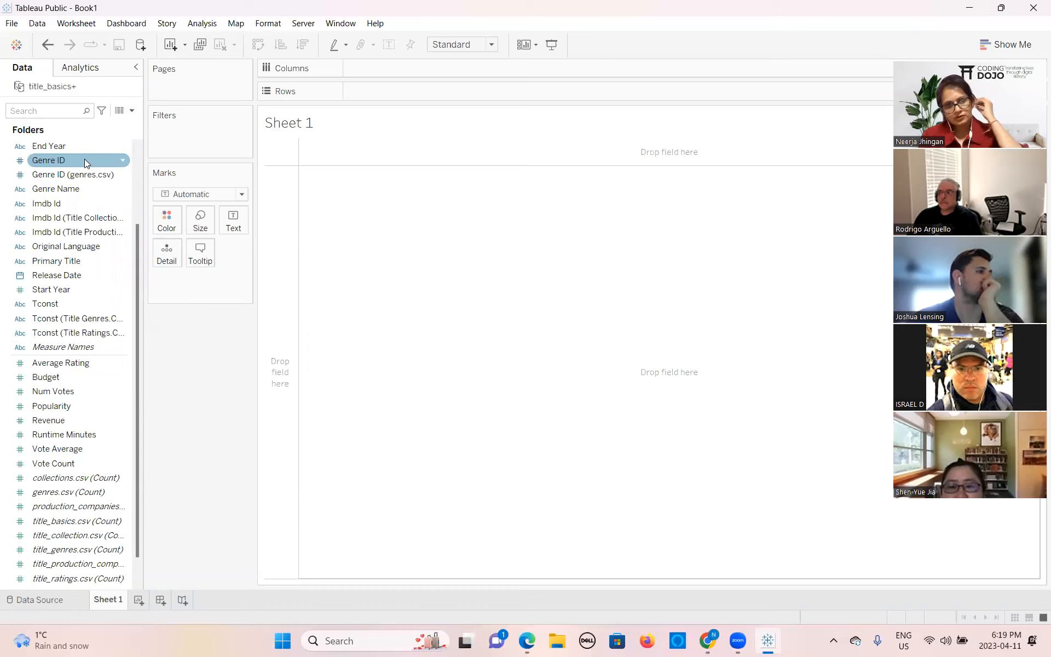
{"action": "left_click", "coordinate": [132, 110]}
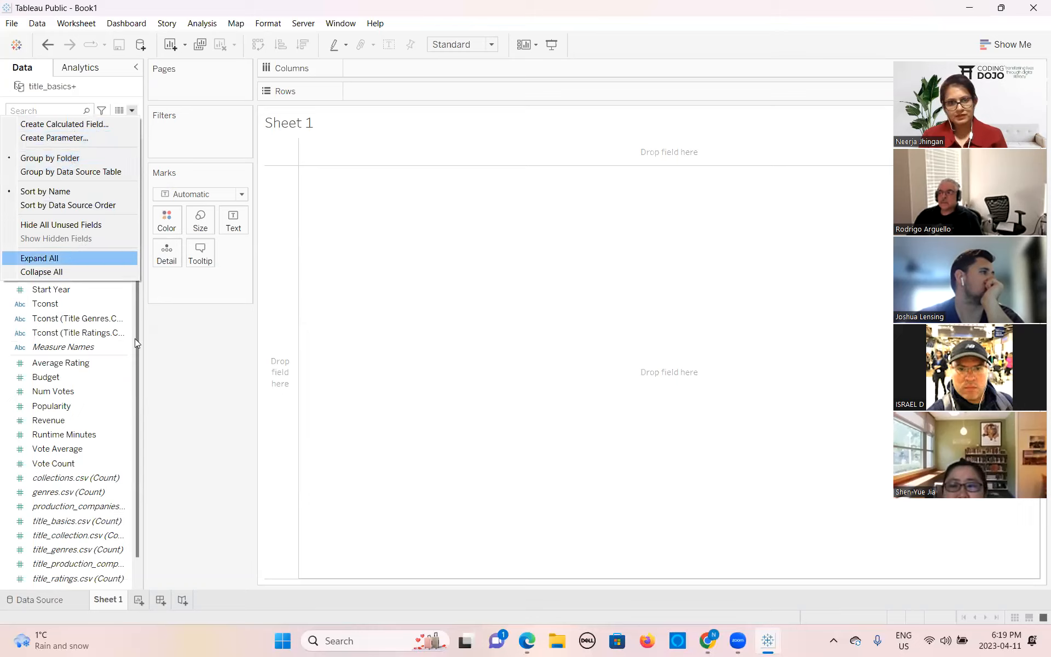
{"action": "left_click", "coordinate": [190, 394]}
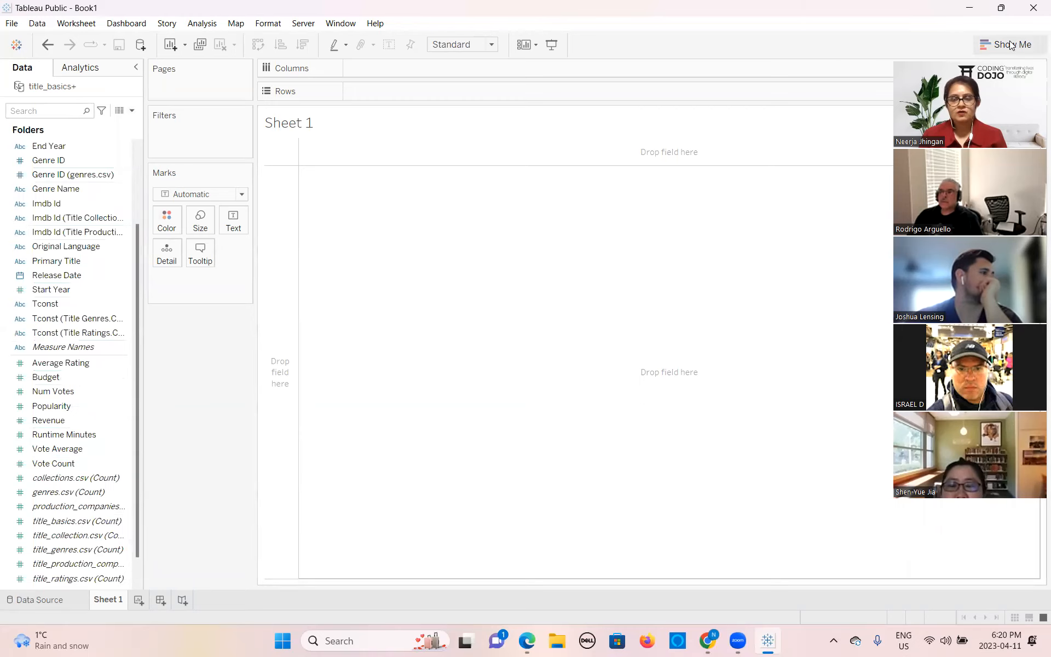
Hide the Company Id and Genre ID fields that duplicate the production companies and genres.csv ID fields
{"action": "left_click_drag", "start_coordinate": [995, 52], "coordinate": [890, 53]}
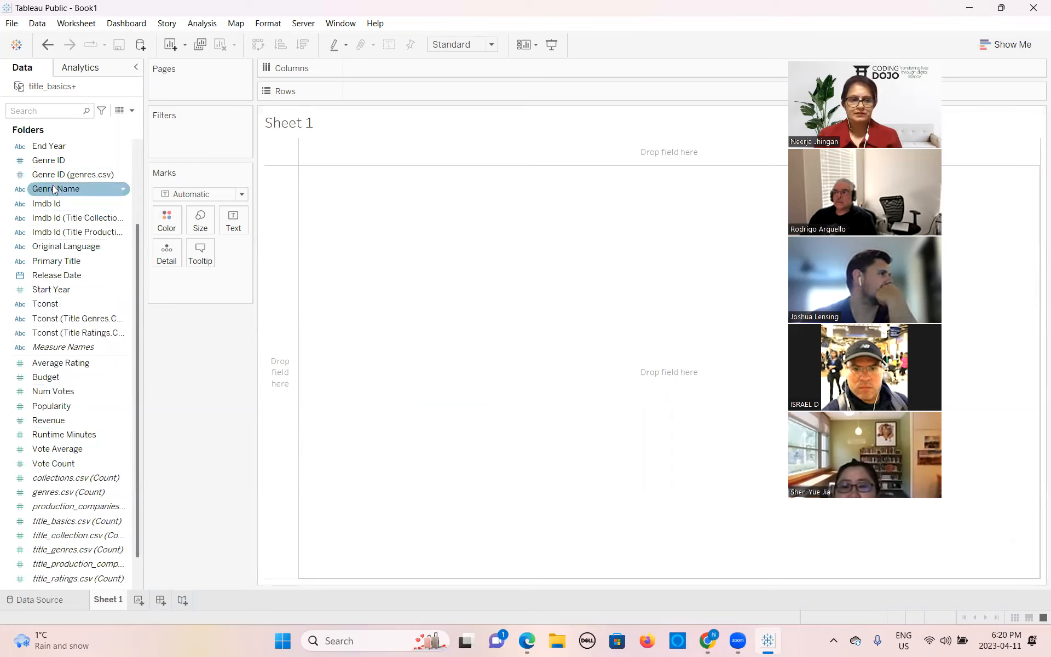
{"action": "scroll", "coordinate": [51, 176], "scroll_direction": "up", "scroll_amount": 3}
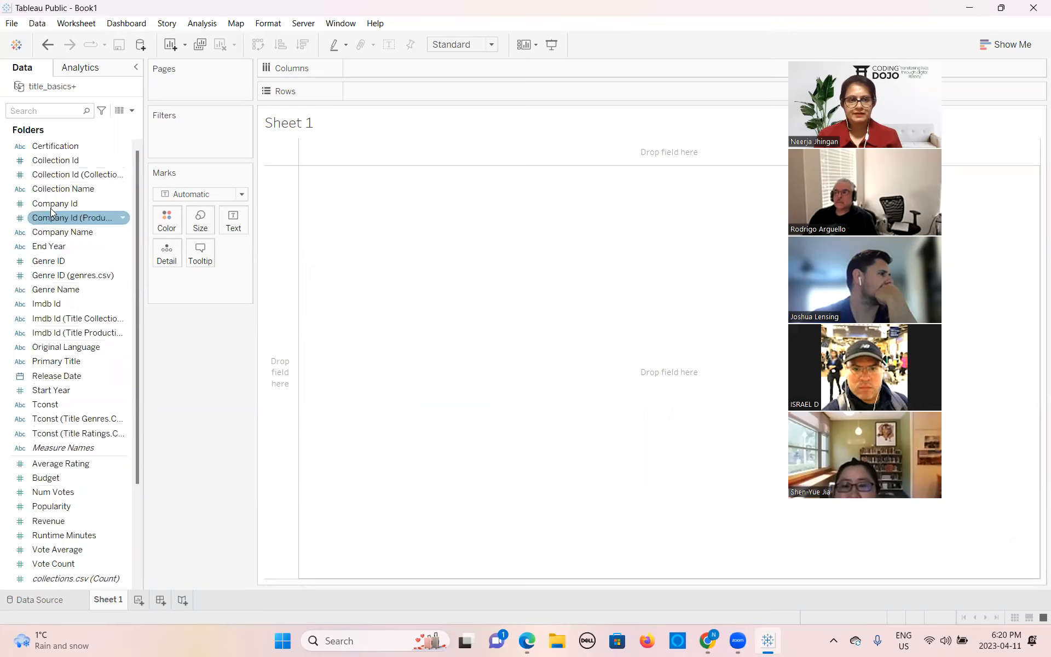
{"action": "left_click", "coordinate": [122, 206]}
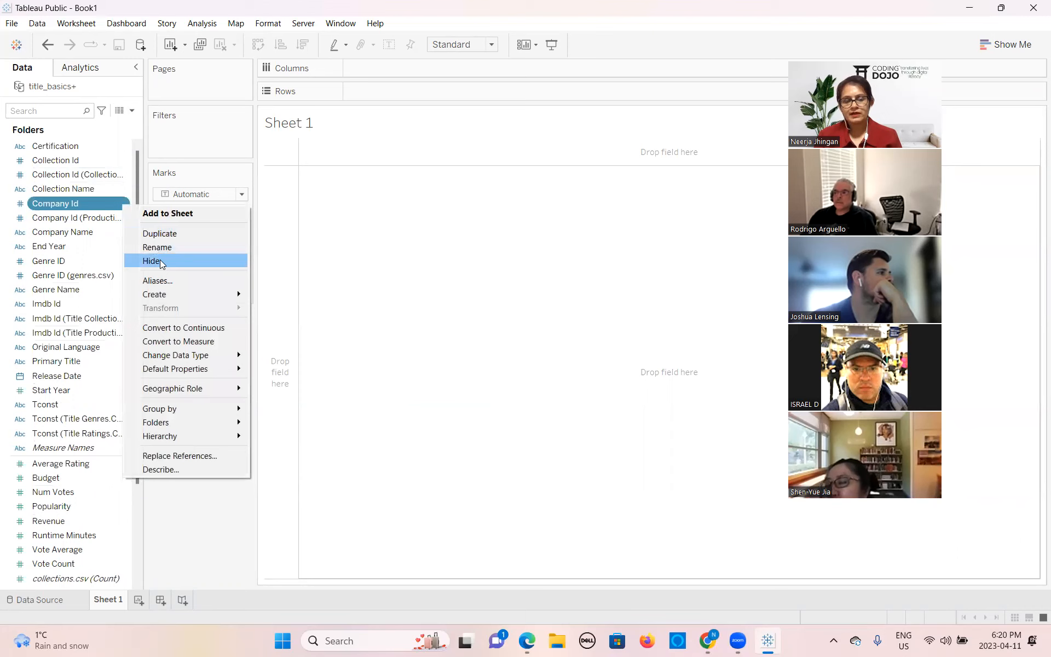
{"action": "left_click", "coordinate": [162, 262]}
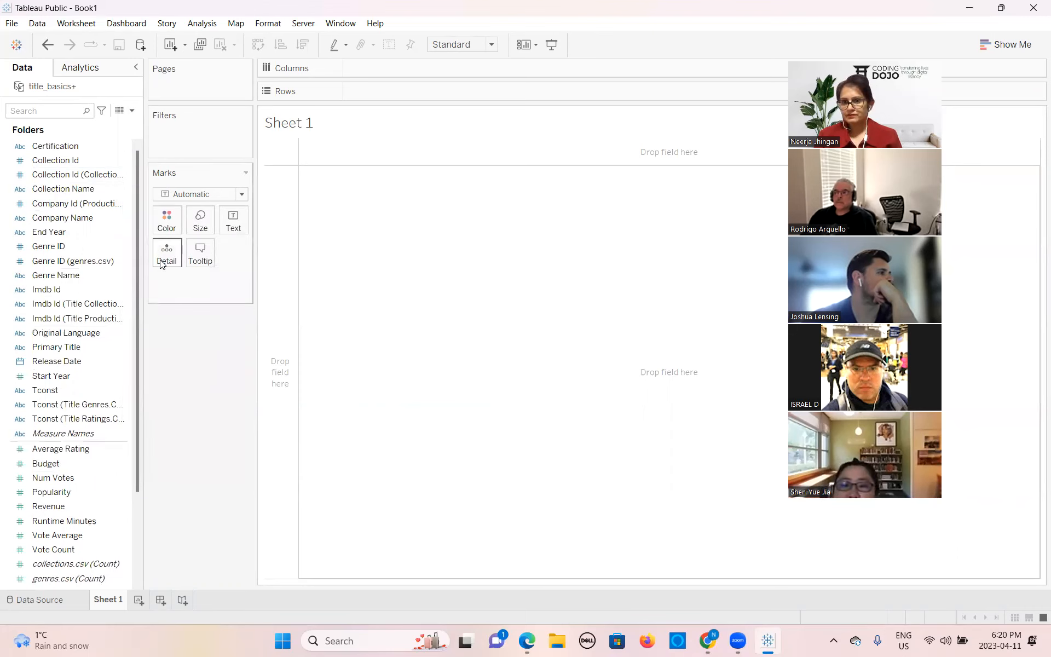
{"action": "left_click", "coordinate": [95, 245]}
{"action": "left_click", "coordinate": [125, 248]}
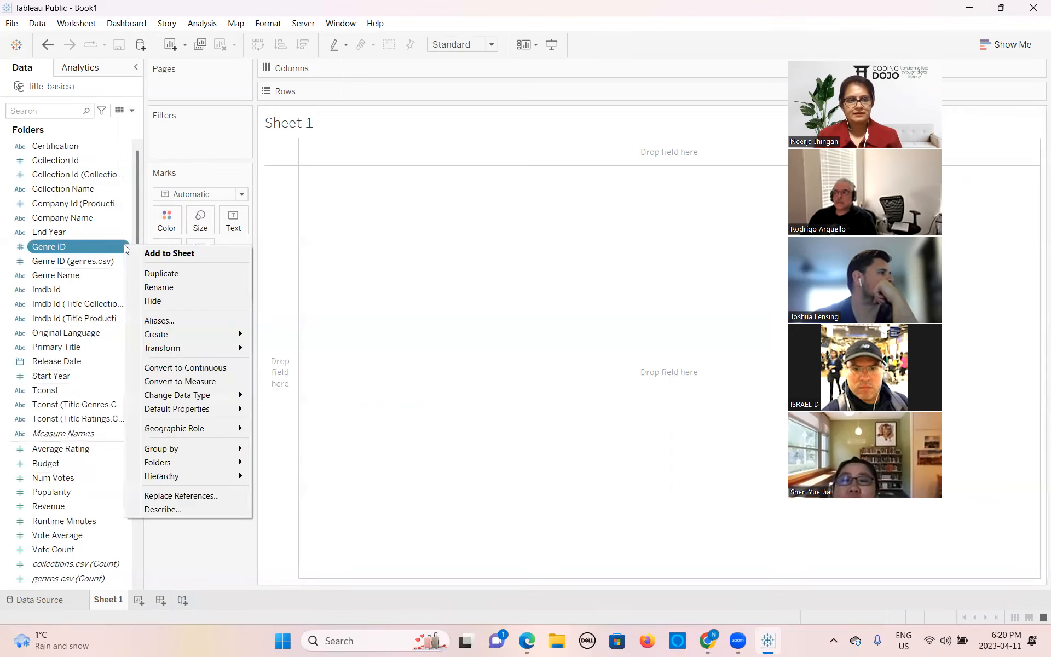
{"action": "left_click", "coordinate": [152, 301]}
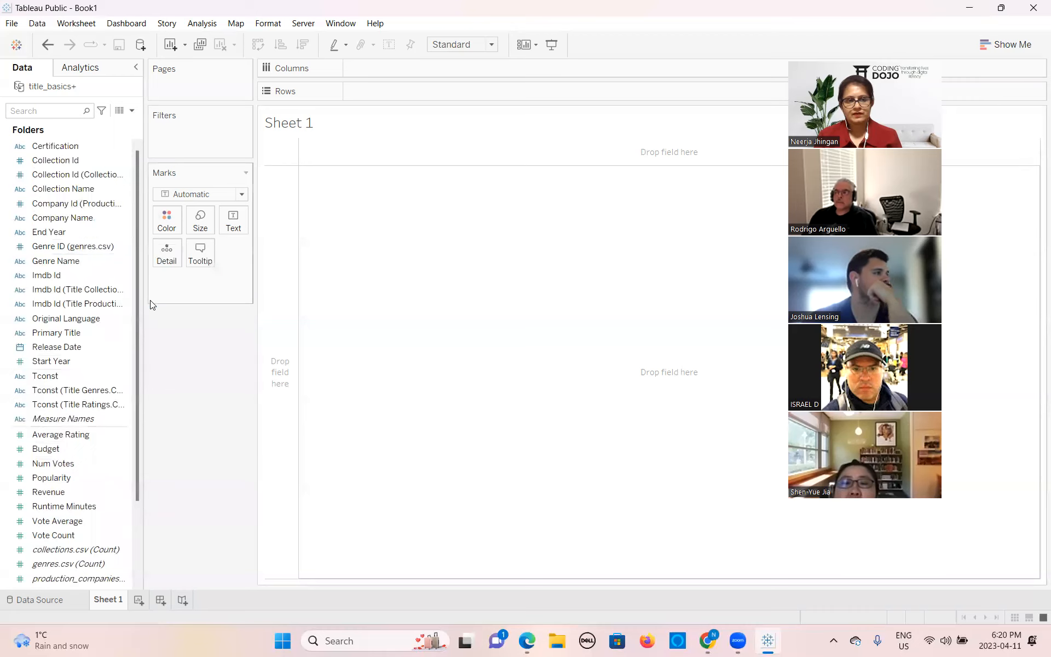
Hide all three Imdb Id fields and the remaining Company Id field from production companies
{"action": "left_click", "coordinate": [123, 275]}
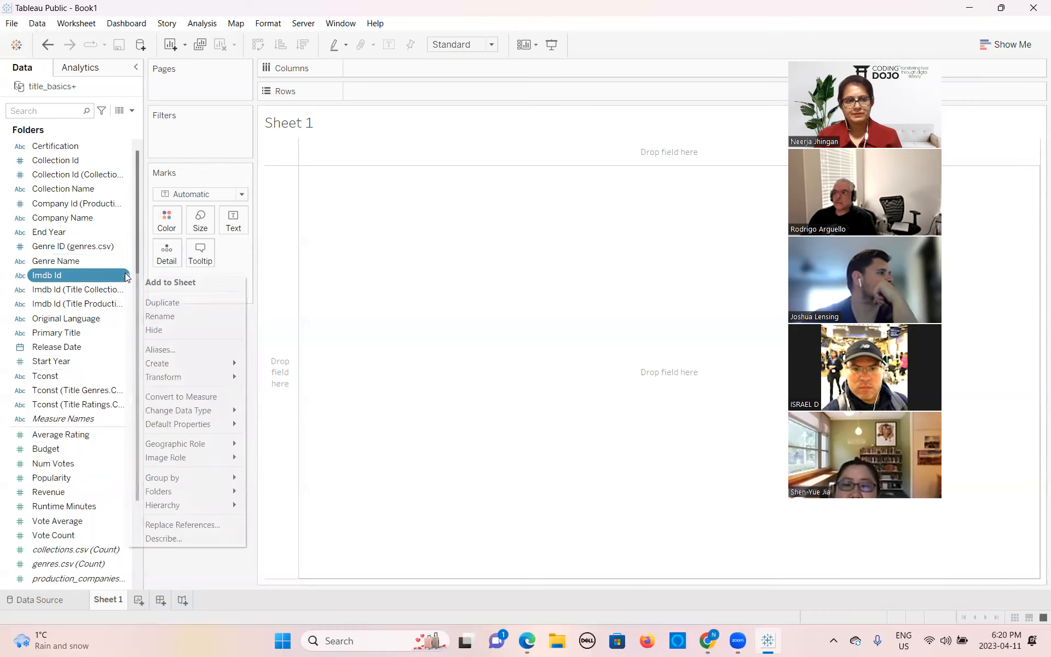
{"action": "left_click", "coordinate": [152, 329]}
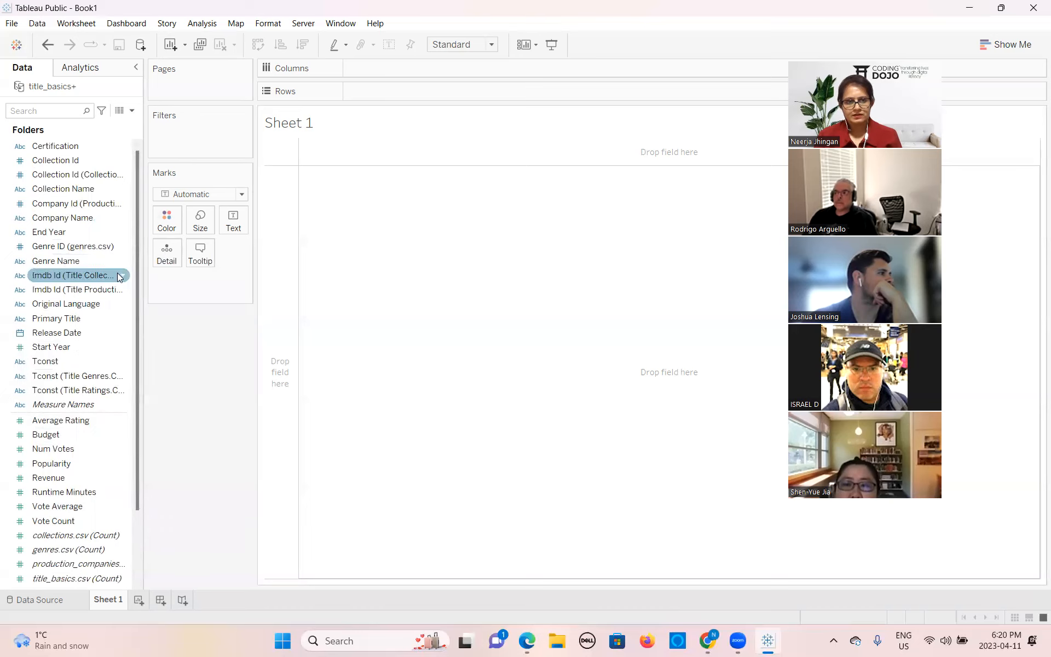
{"action": "left_click", "coordinate": [122, 275]}
{"action": "left_click", "coordinate": [145, 328]}
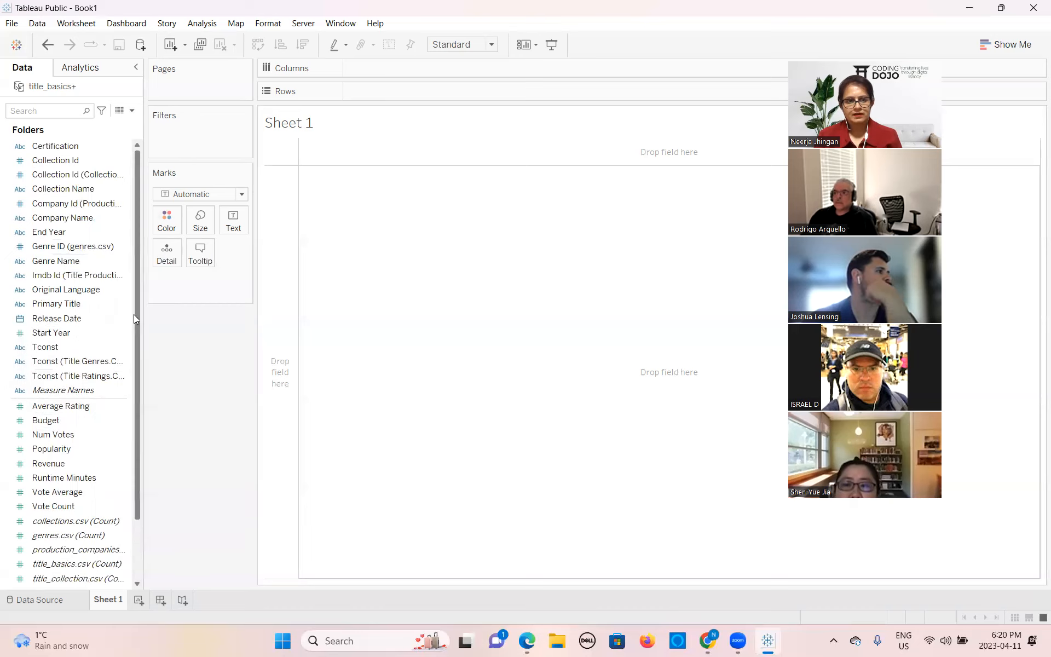
{"action": "left_click", "coordinate": [123, 275]}
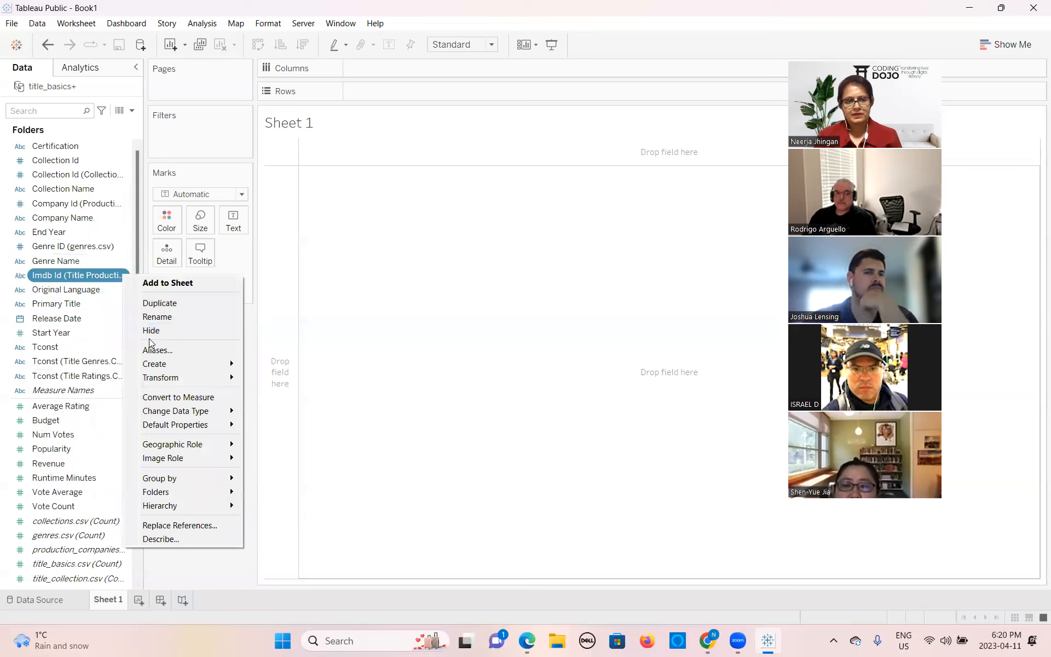
{"action": "left_click", "coordinate": [151, 330]}
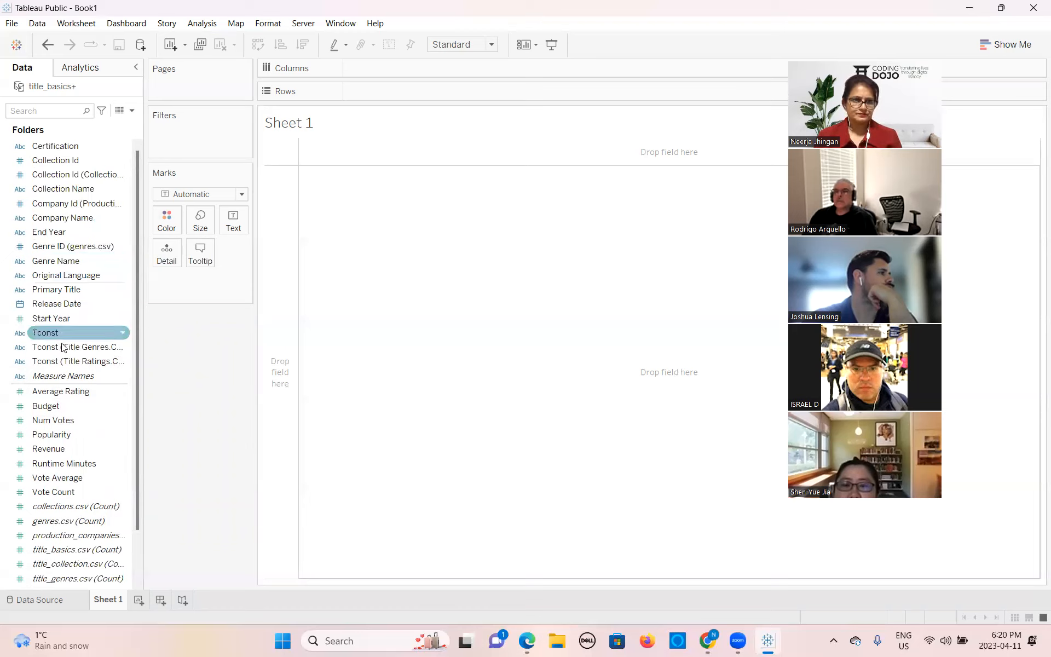
{"action": "left_click", "coordinate": [123, 203]}
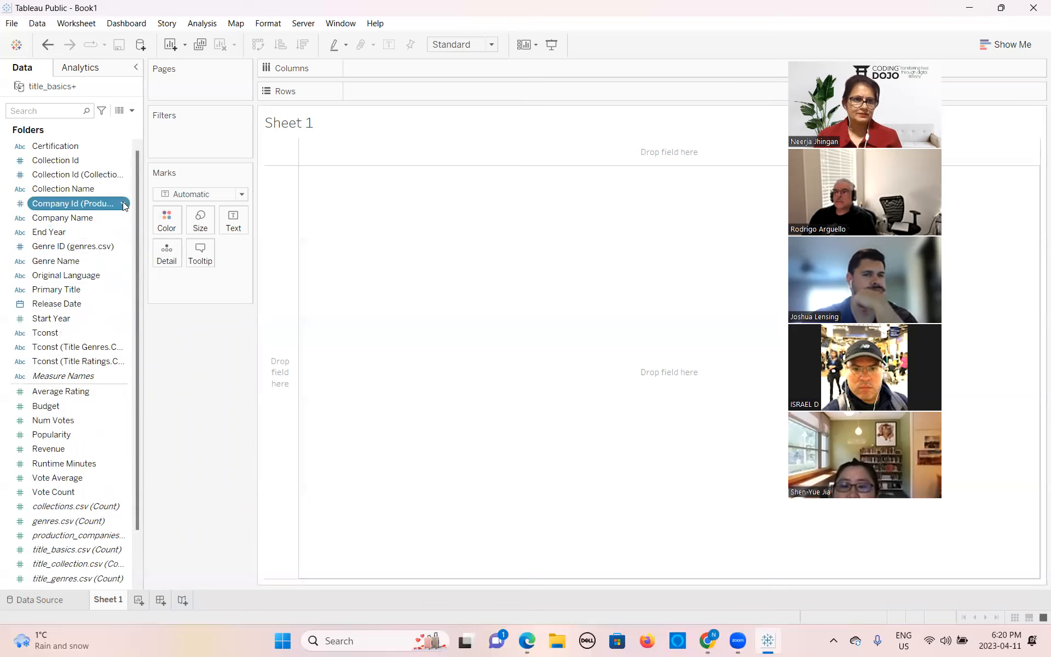
{"action": "left_click", "coordinate": [159, 262]}
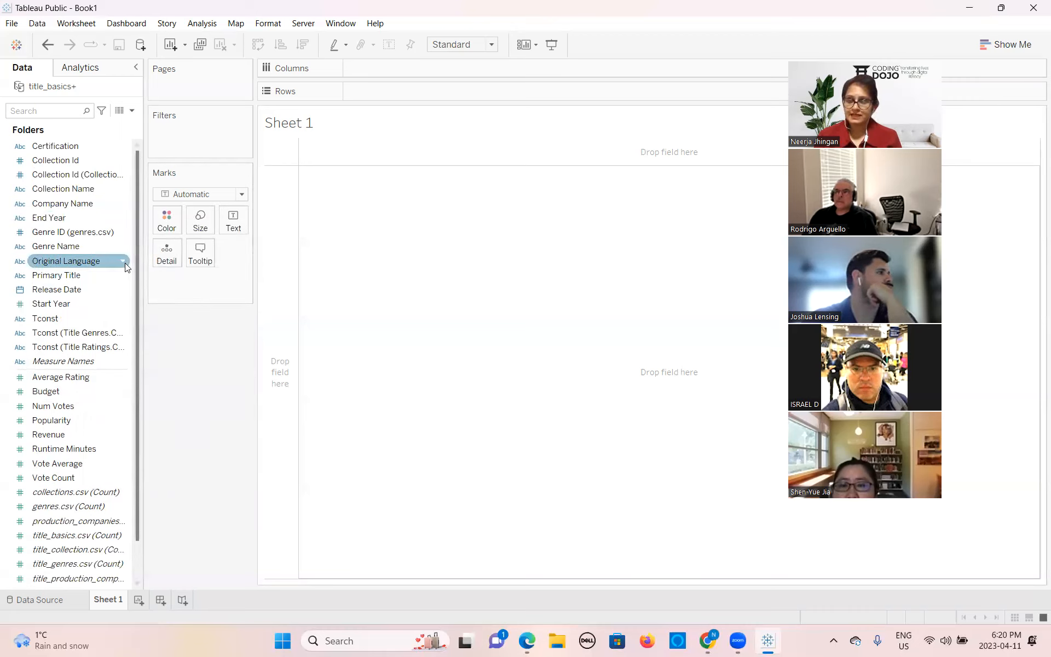
List Genre Name as rows on Sheet 1 with the tmdb.csv count as the value for each genre
{"action": "double_click", "coordinate": [57, 248]}
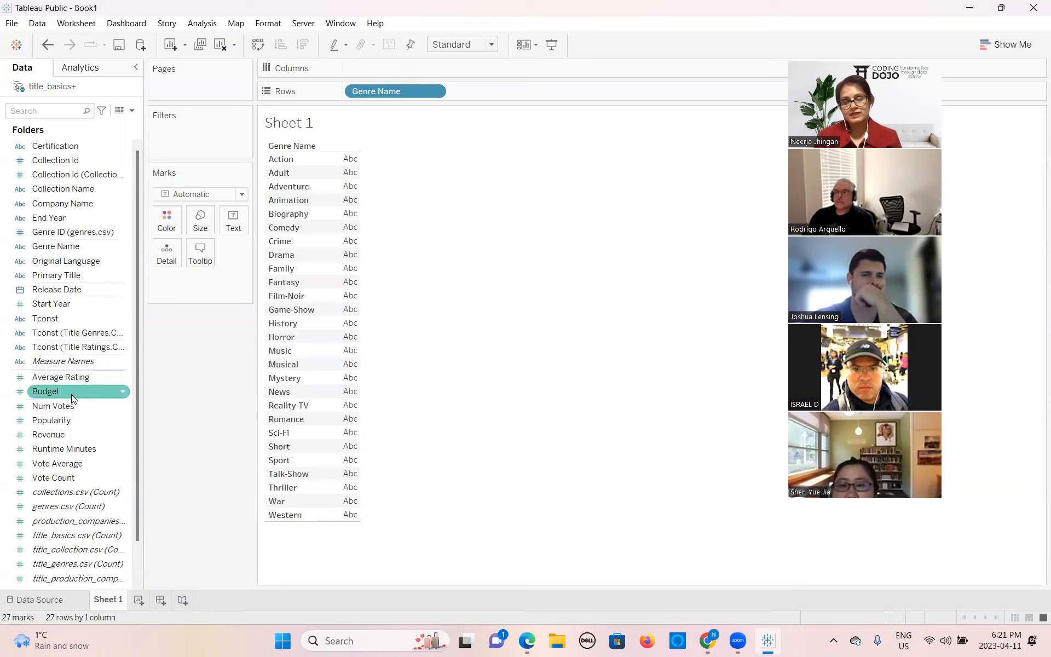
{"action": "scroll", "coordinate": [72, 398], "scroll_direction": "down", "scroll_amount": 1}
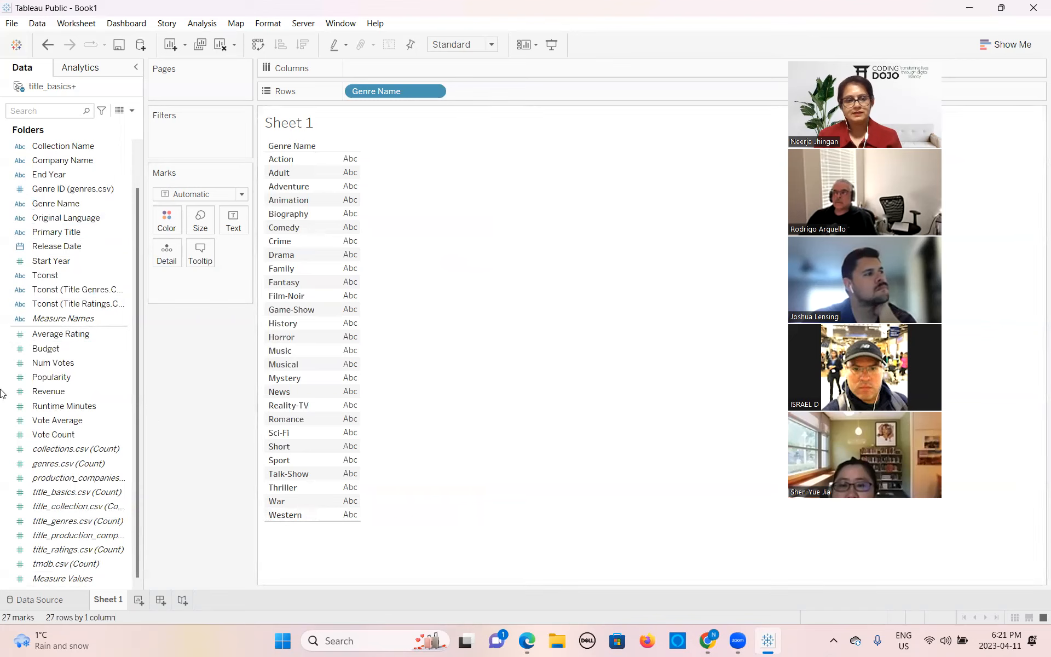
{"action": "double_click", "coordinate": [79, 564]}
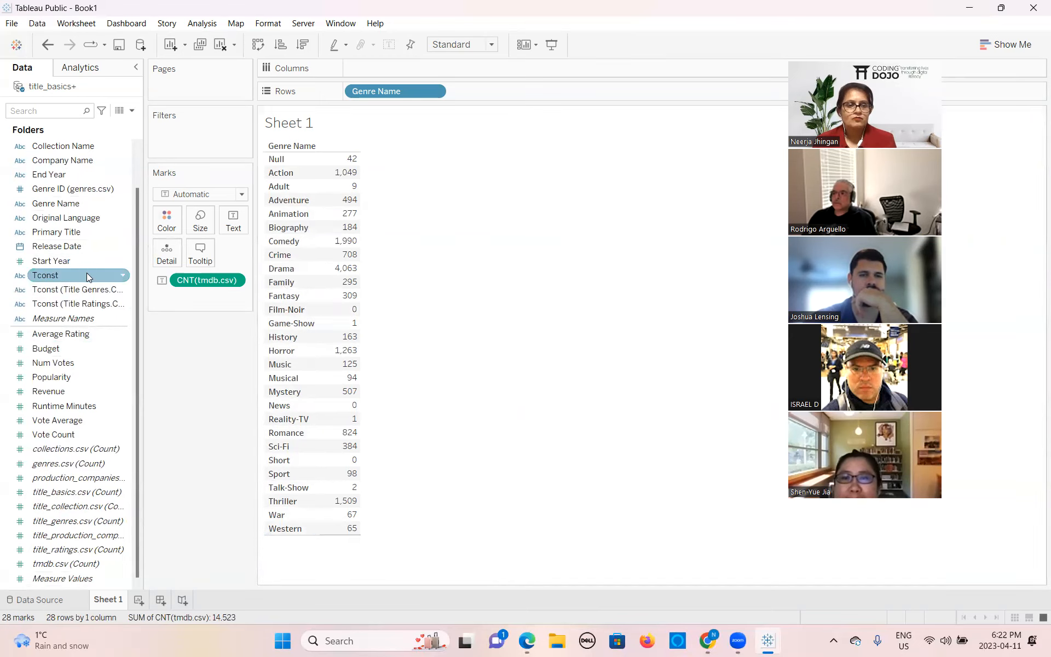
Create a worksheet filter on Genre Name in exclude mode with every genre deselected
{"action": "left_click", "coordinate": [61, 204]}
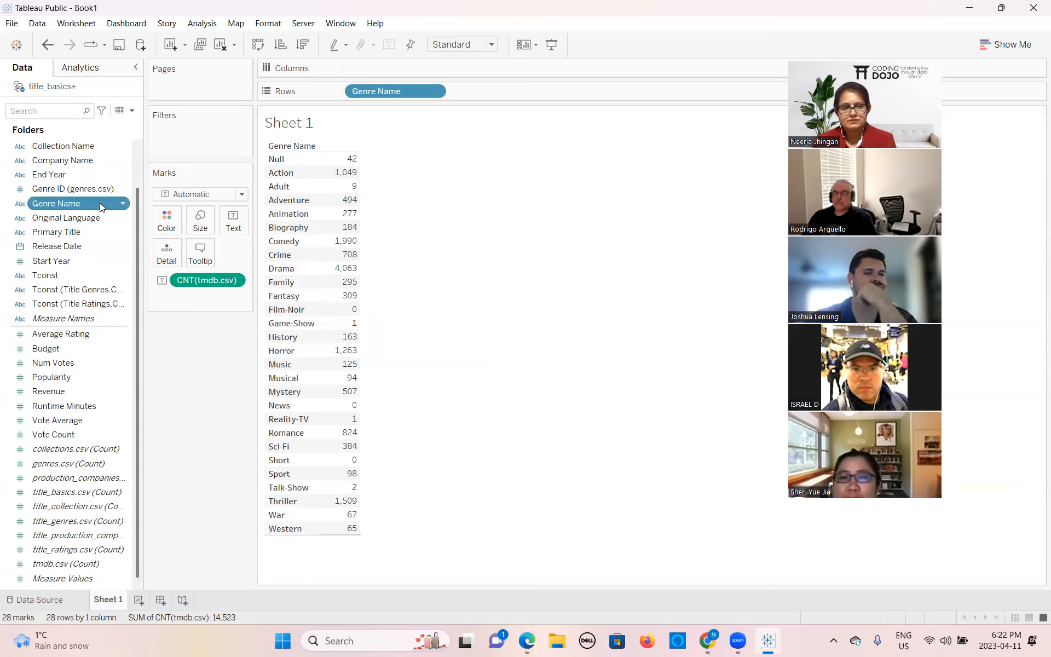
{"action": "left_click_drag", "start_coordinate": [100, 203], "coordinate": [221, 135]}
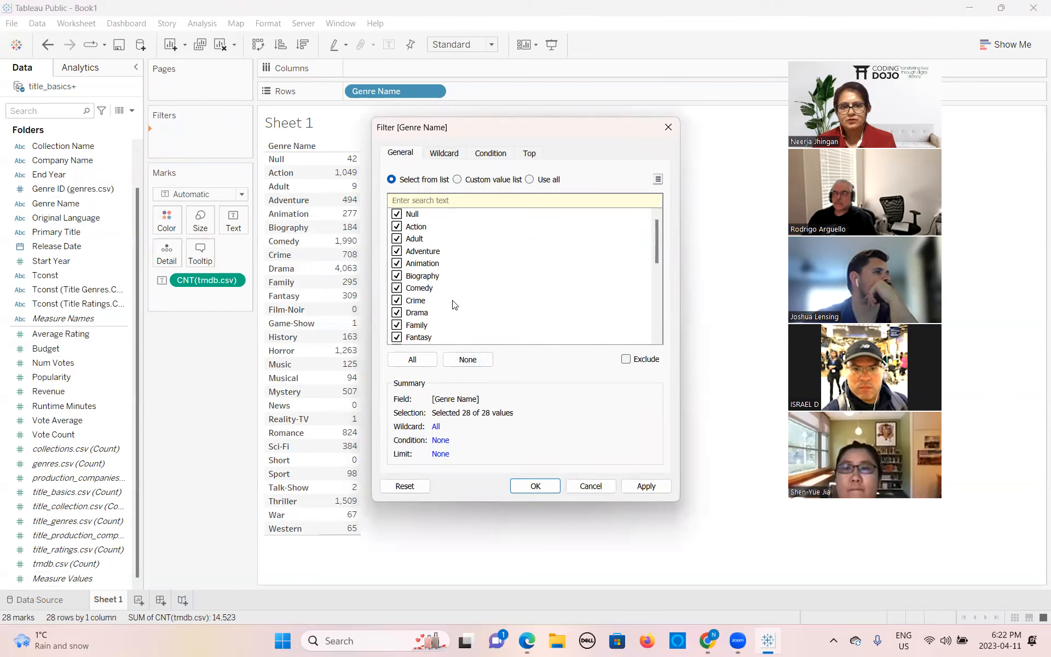
{"action": "left_click", "coordinate": [627, 359]}
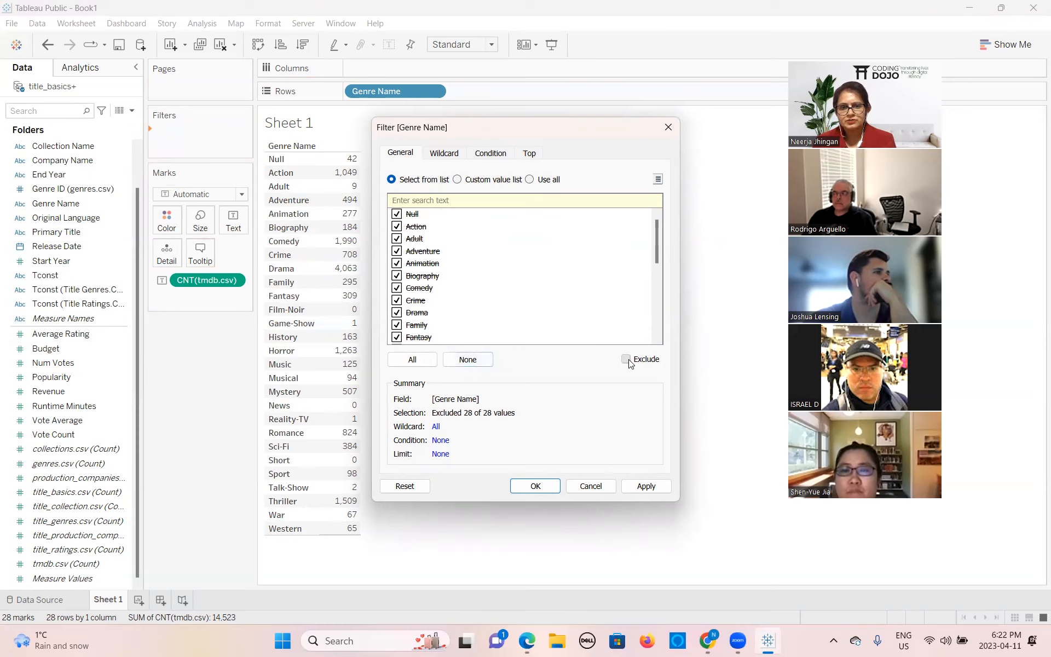
{"action": "left_click", "coordinate": [468, 359]}
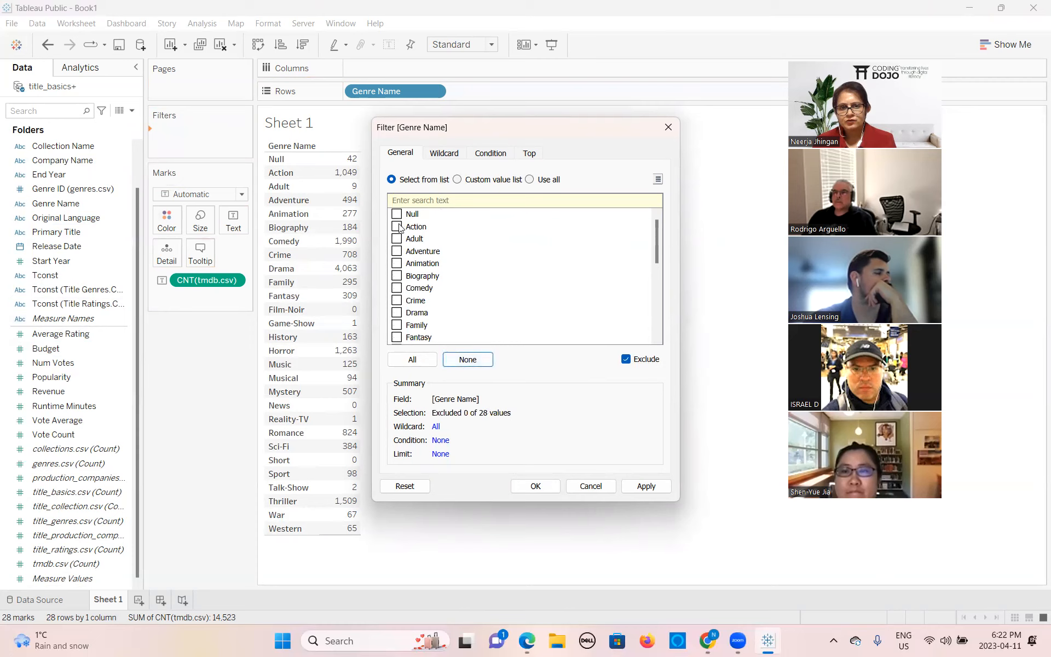
Exclude Adult, Film-Noir, Game-Show, Short and Talk-Show in the Genre Name filter and apply it
{"action": "left_click", "coordinate": [397, 239]}
{"action": "scroll", "coordinate": [431, 312], "scroll_direction": "down", "scroll_amount": 3}
{"action": "left_click", "coordinate": [397, 289]}
{"action": "left_click", "coordinate": [396, 276]}
{"action": "scroll", "coordinate": [418, 337], "scroll_direction": "down", "scroll_amount": 1}
{"action": "scroll", "coordinate": [418, 337], "scroll_direction": "down", "scroll_amount": 1}
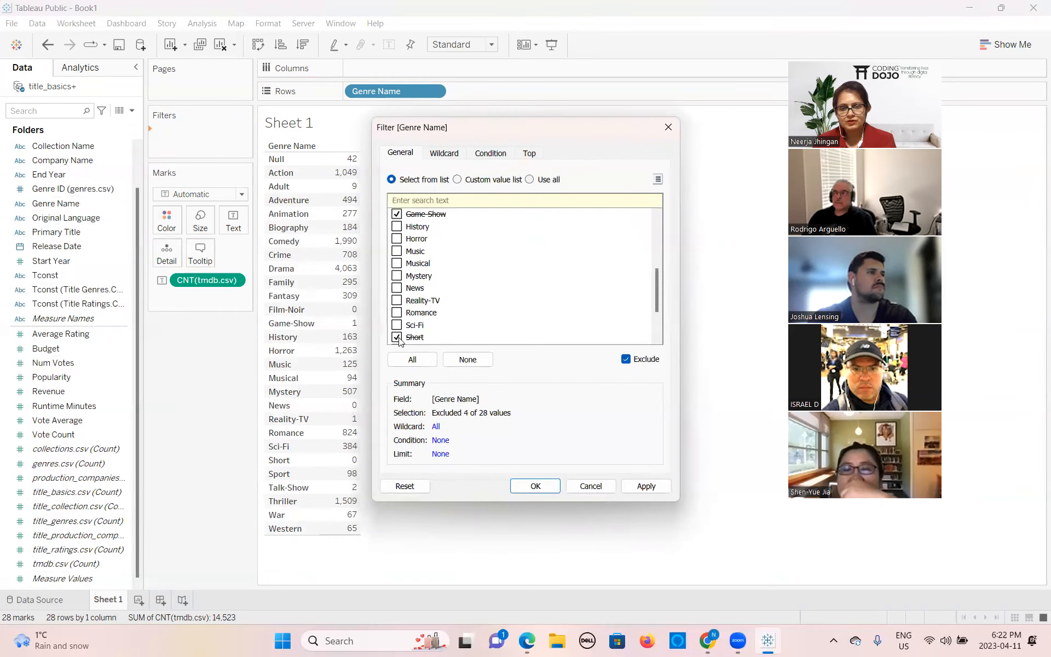
{"action": "scroll", "coordinate": [444, 306], "scroll_direction": "down", "scroll_amount": 2}
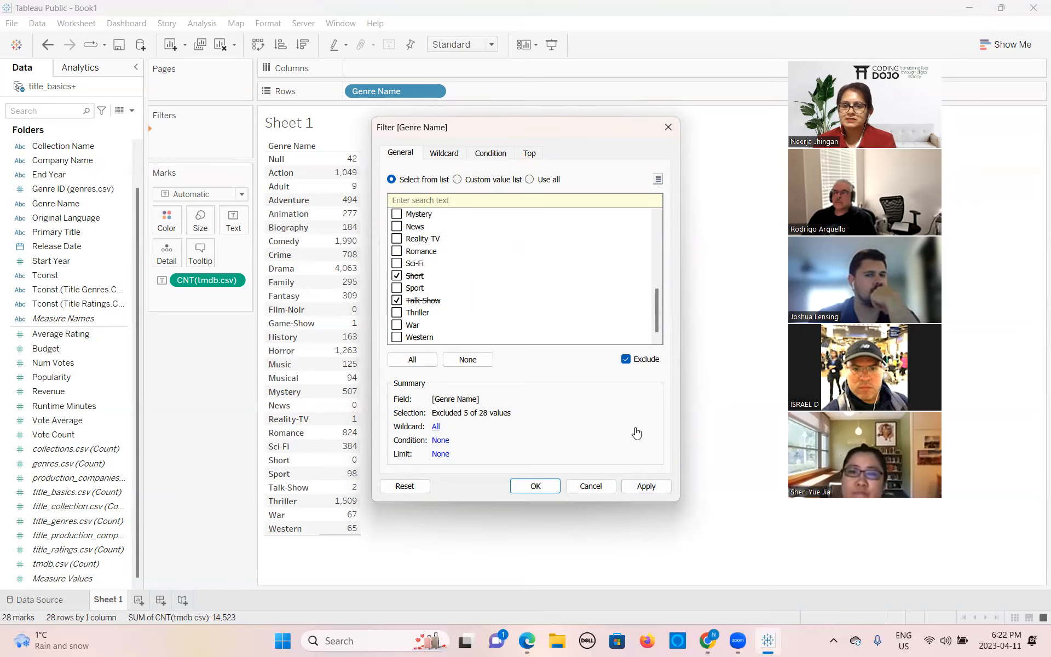
{"action": "left_click", "coordinate": [650, 485]}
{"action": "left_click", "coordinate": [543, 485]}
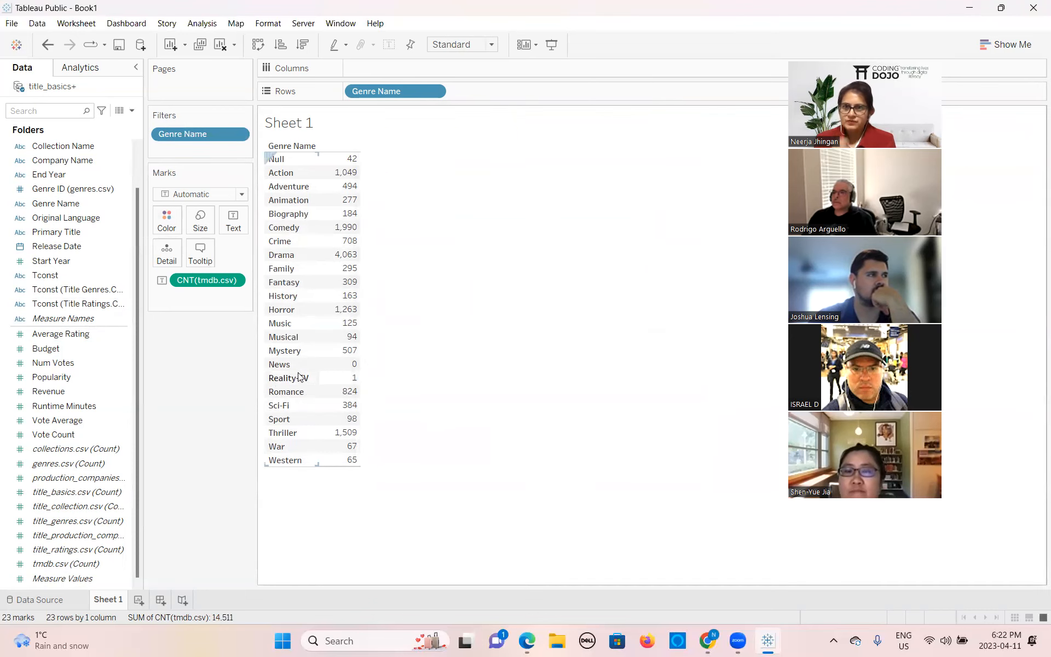
Show the Genre Name filter card on the sheet and customize it to omit the "All" value
{"action": "left_click", "coordinate": [237, 134]}
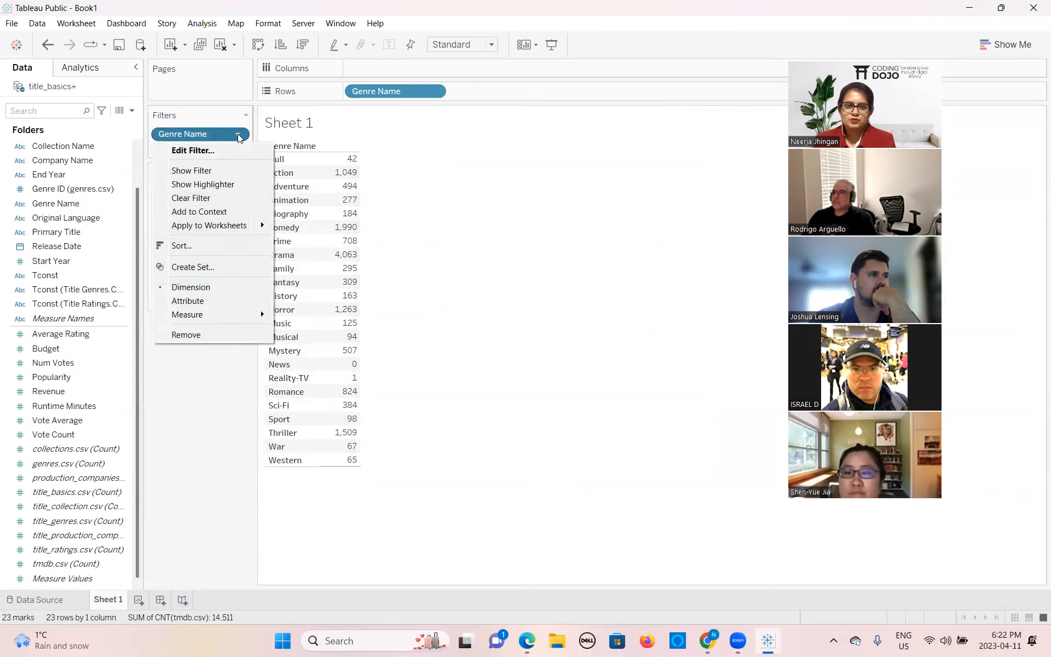
{"action": "left_click", "coordinate": [191, 170]}
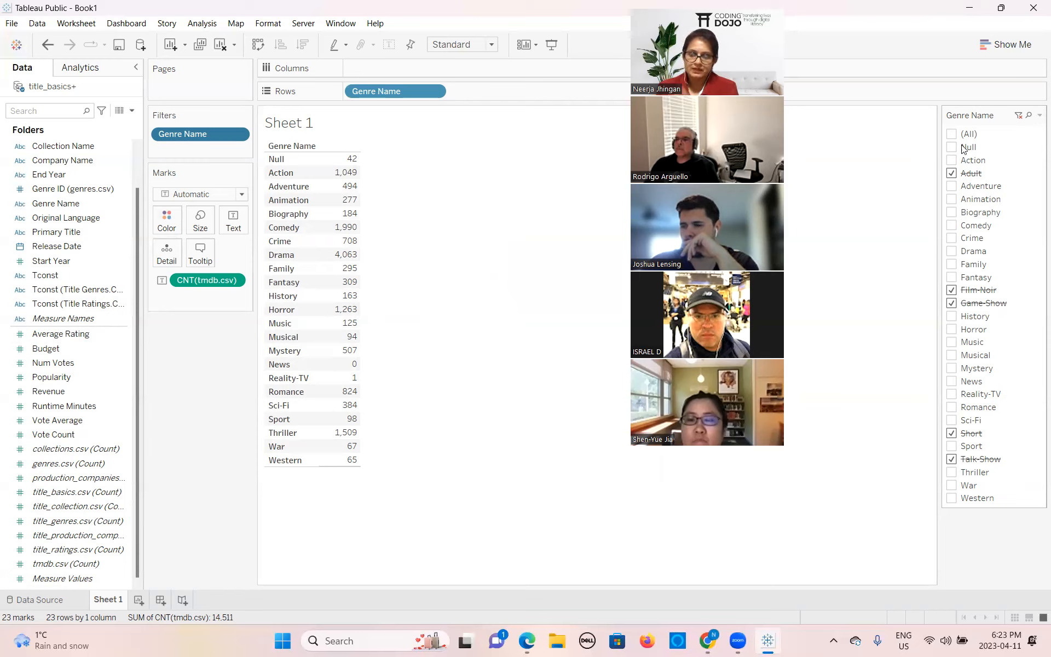
{"action": "left_click", "coordinate": [1038, 115]}
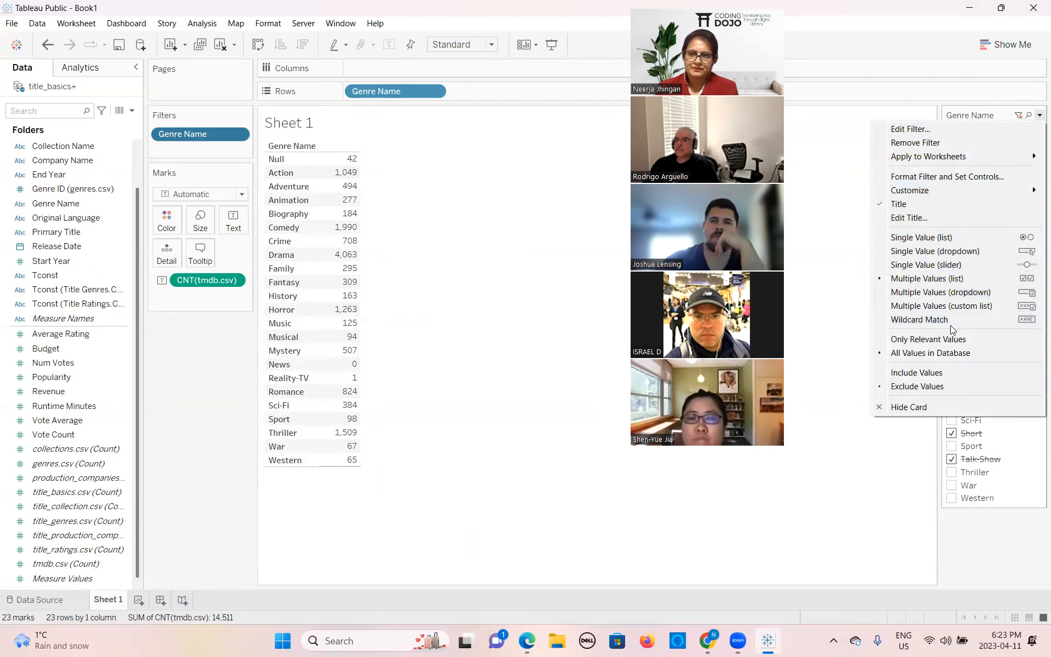
{"action": "mouse_move", "coordinate": [923, 192]}
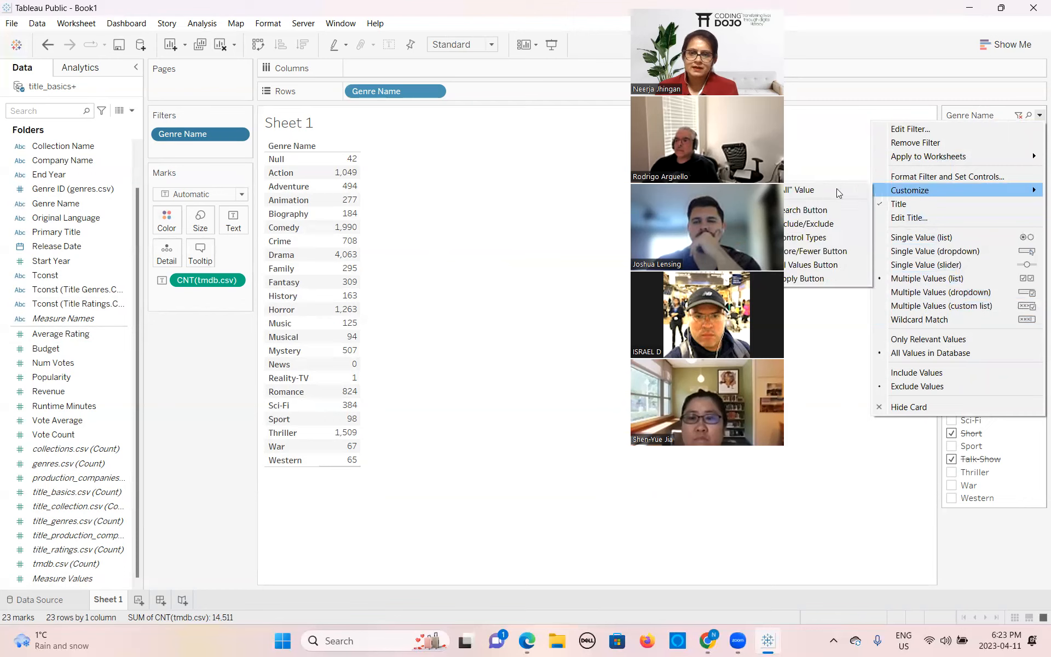
{"action": "left_click", "coordinate": [805, 190]}
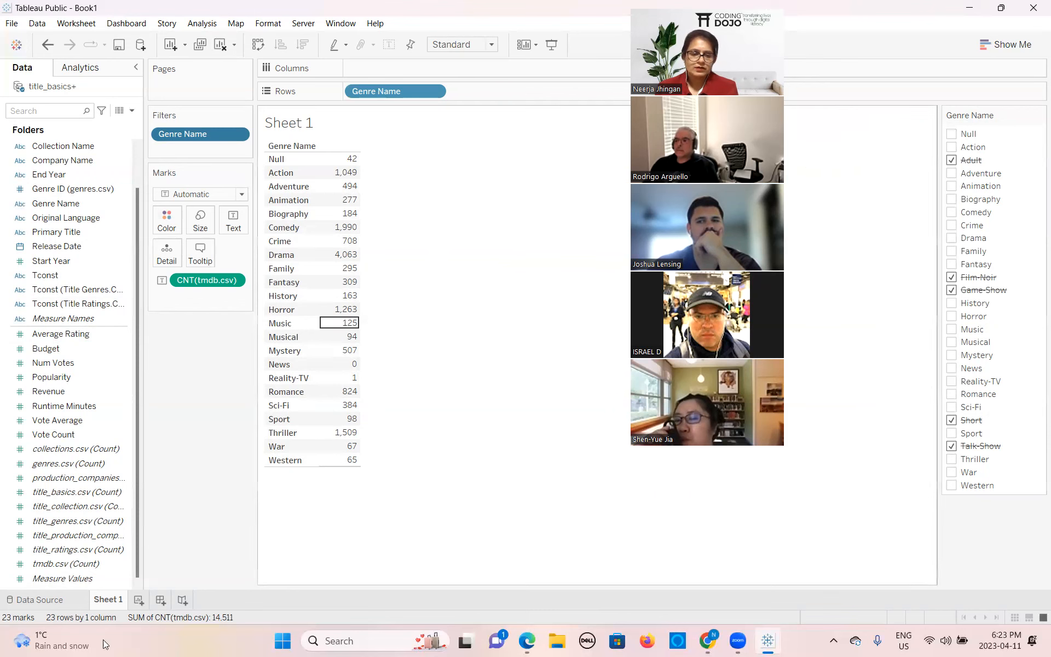
Add a data source filter on Genre Name in the title_basics+ data source and set it to exclude mode
{"action": "left_click", "coordinate": [50, 604]}
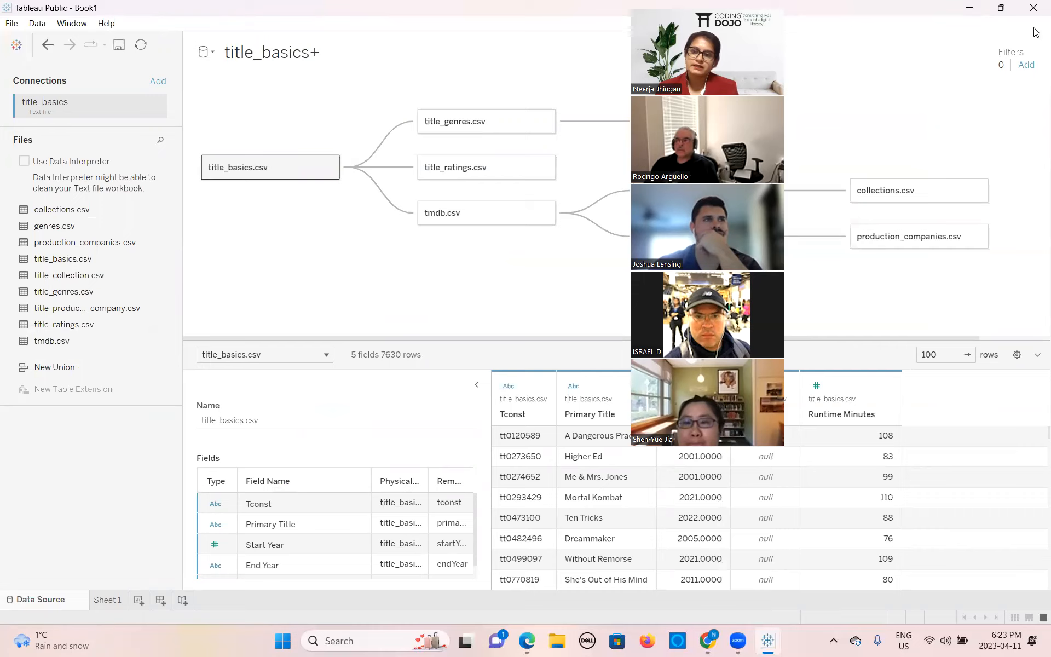
{"action": "left_click", "coordinate": [1026, 66]}
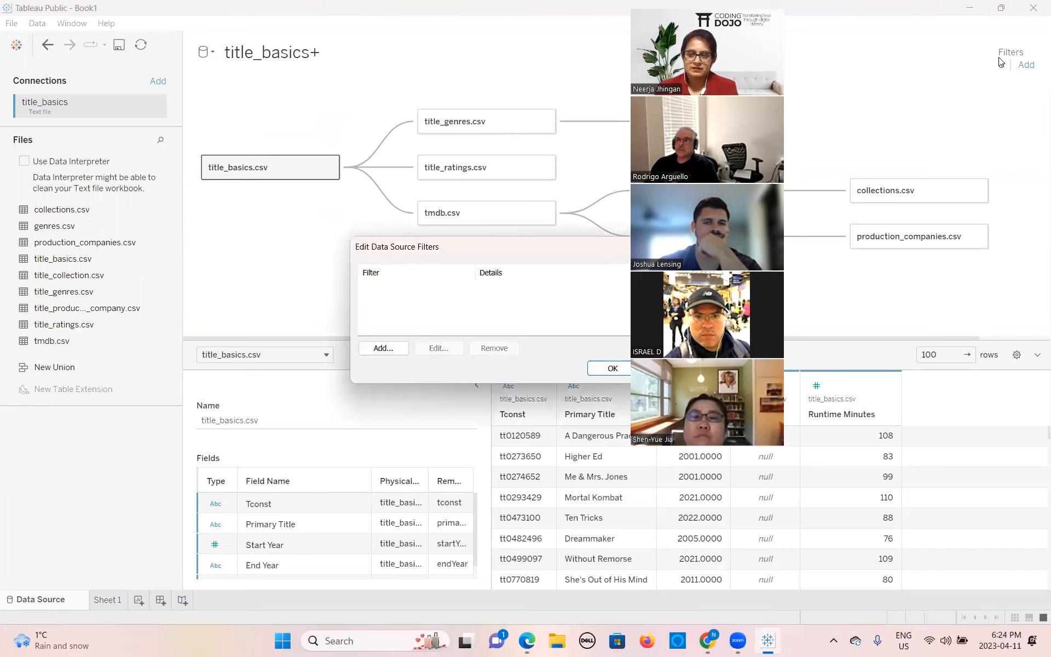
{"action": "left_click", "coordinate": [378, 350]}
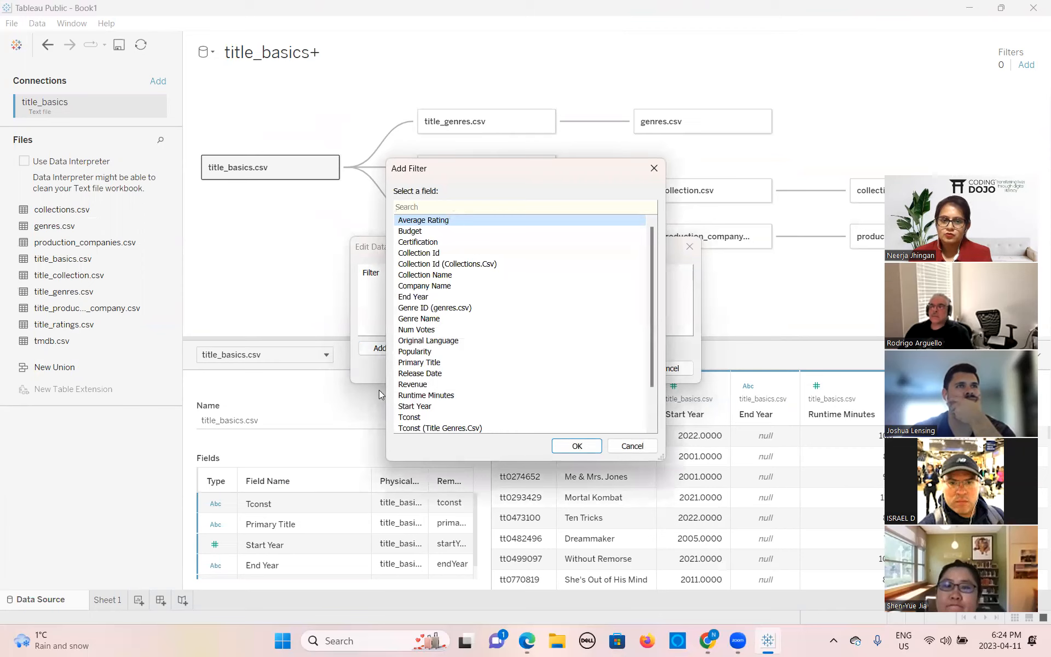
{"action": "left_click", "coordinate": [425, 319]}
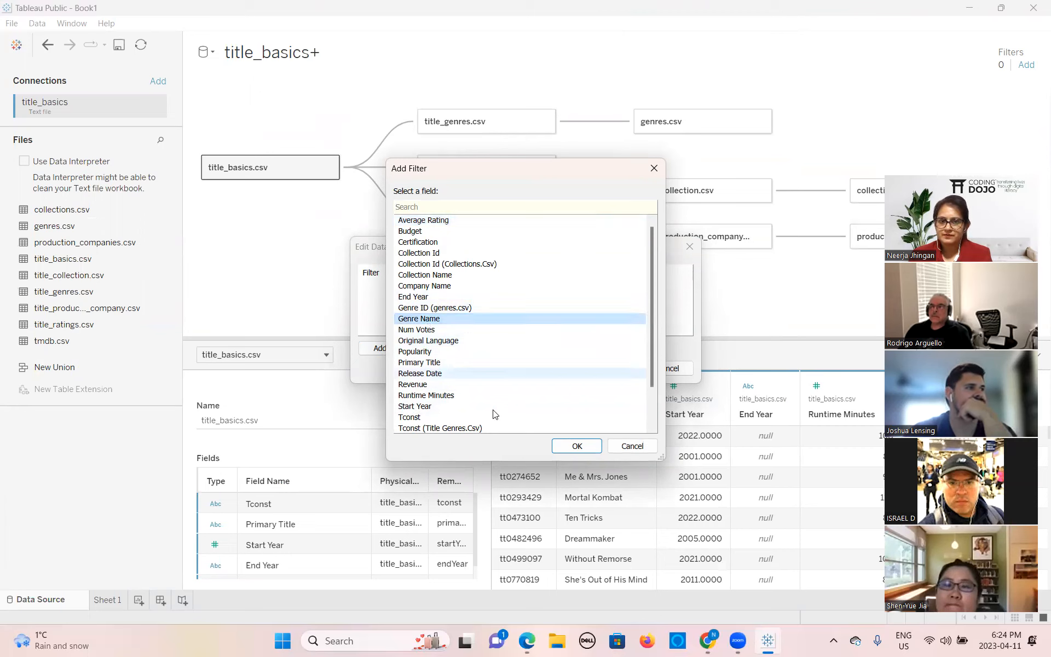
{"action": "left_click", "coordinate": [577, 447]}
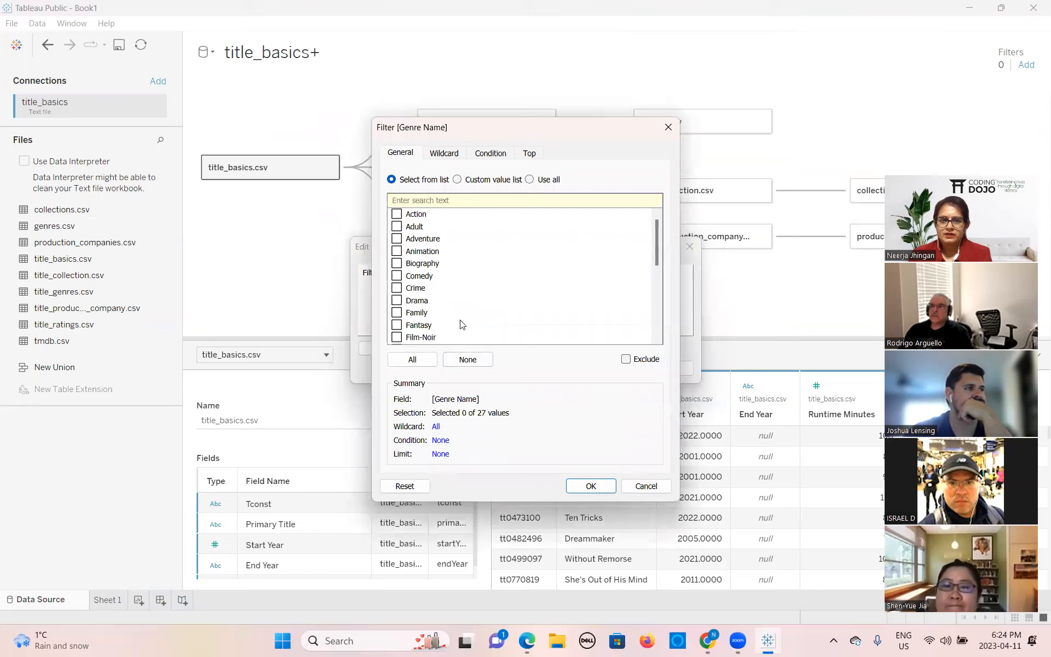
{"action": "left_click", "coordinate": [626, 359]}
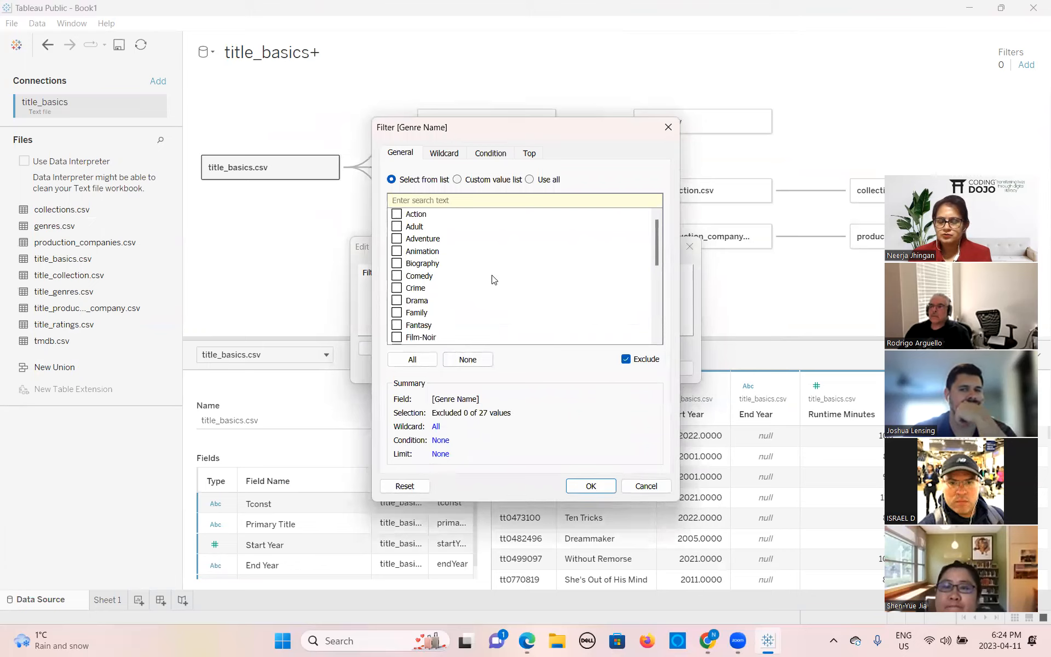
Exclude Adult, Film-Noir, Game-Show, News, Reality-TV and Short in the Genre Name data source filter and apply it
{"action": "scroll", "coordinate": [489, 269], "scroll_direction": "down", "scroll_amount": 2}
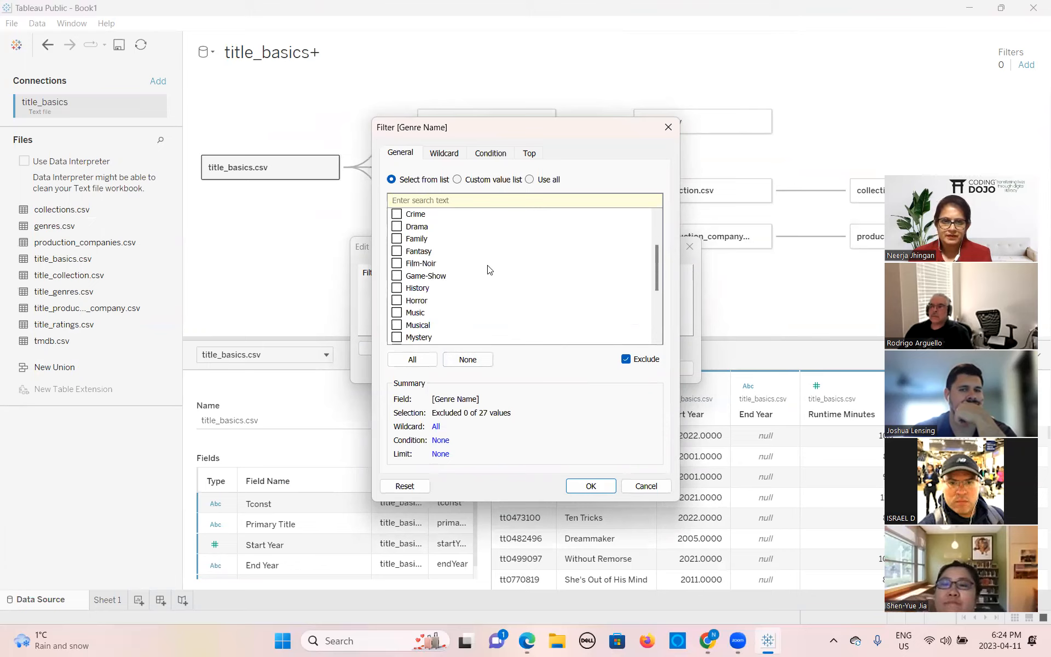
{"action": "left_click", "coordinate": [397, 263]}
{"action": "left_click", "coordinate": [397, 276]}
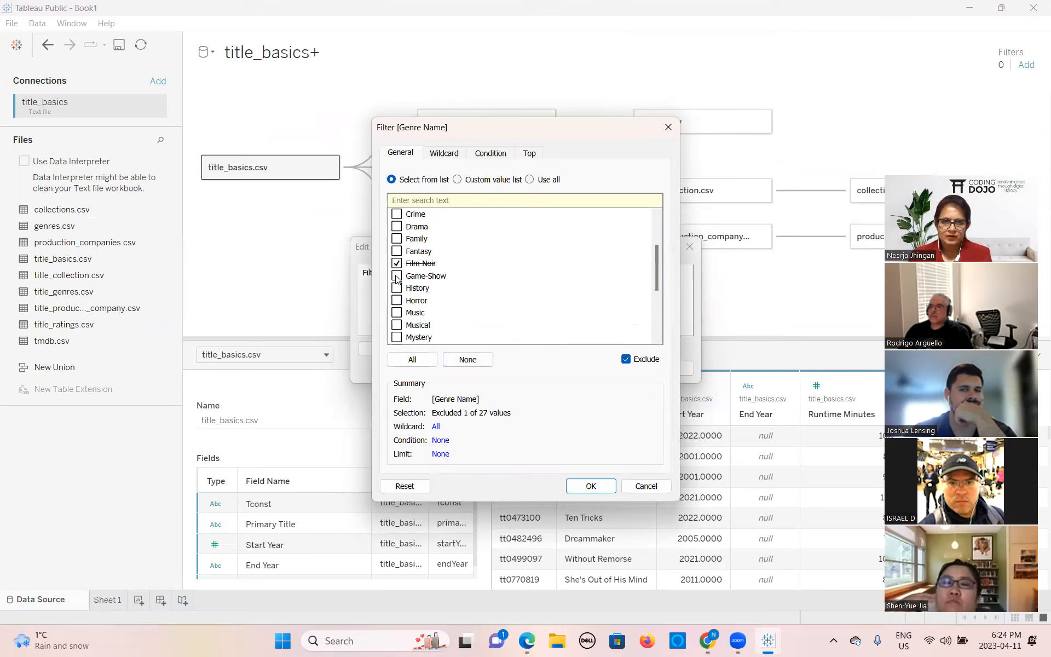
{"action": "scroll", "coordinate": [438, 311], "scroll_direction": "down", "scroll_amount": 2}
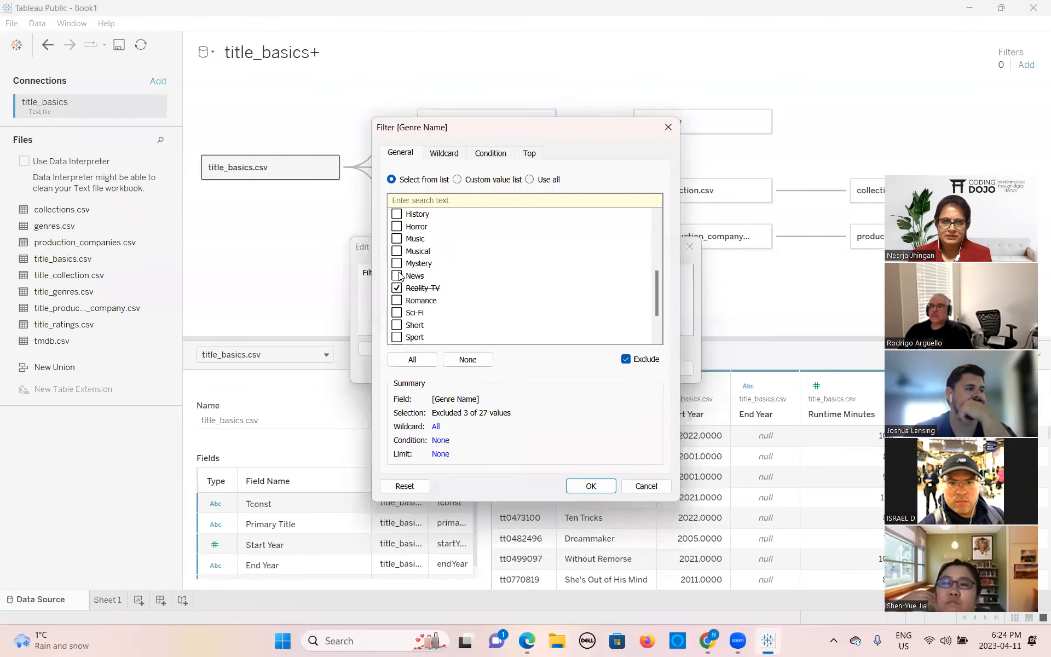
{"action": "left_click", "coordinate": [398, 327]}
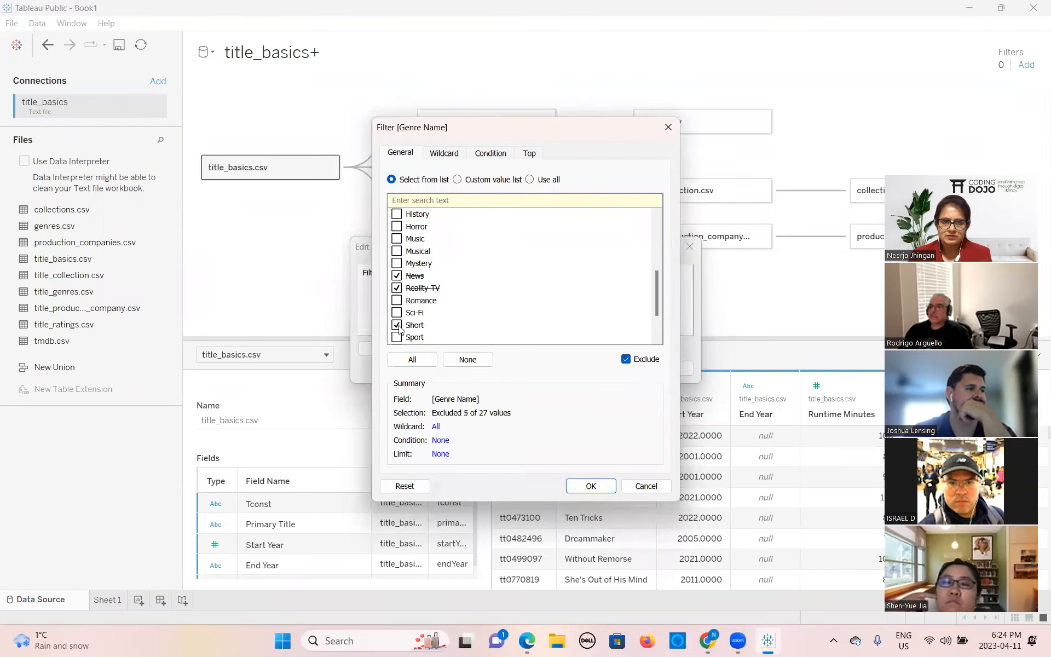
{"action": "scroll", "coordinate": [429, 307], "scroll_direction": "up", "scroll_amount": 4}
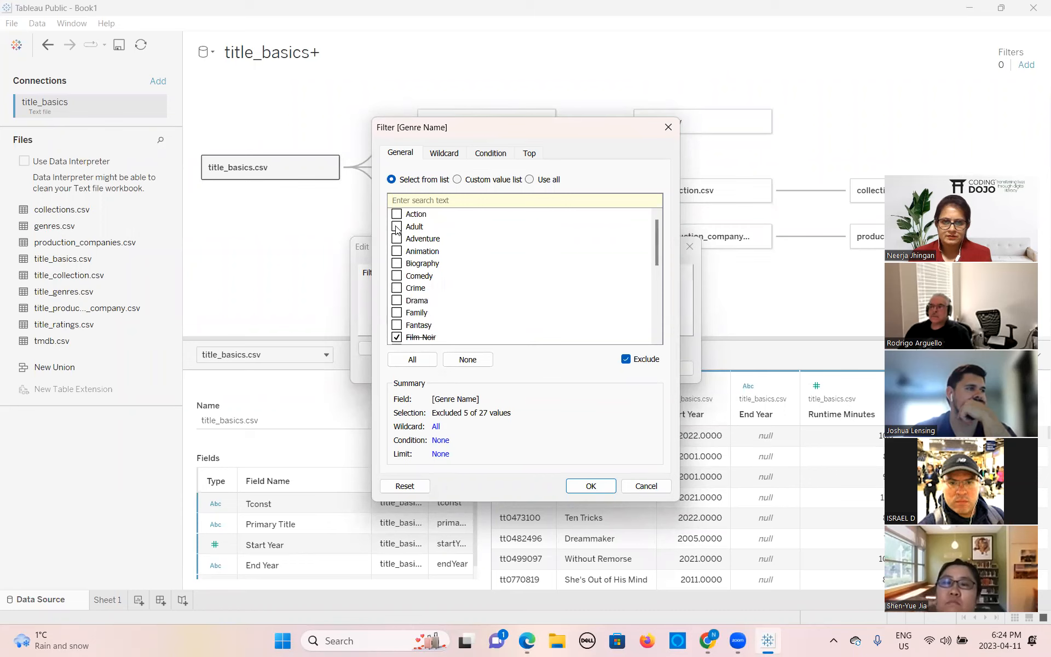
{"action": "left_click", "coordinate": [590, 486]}
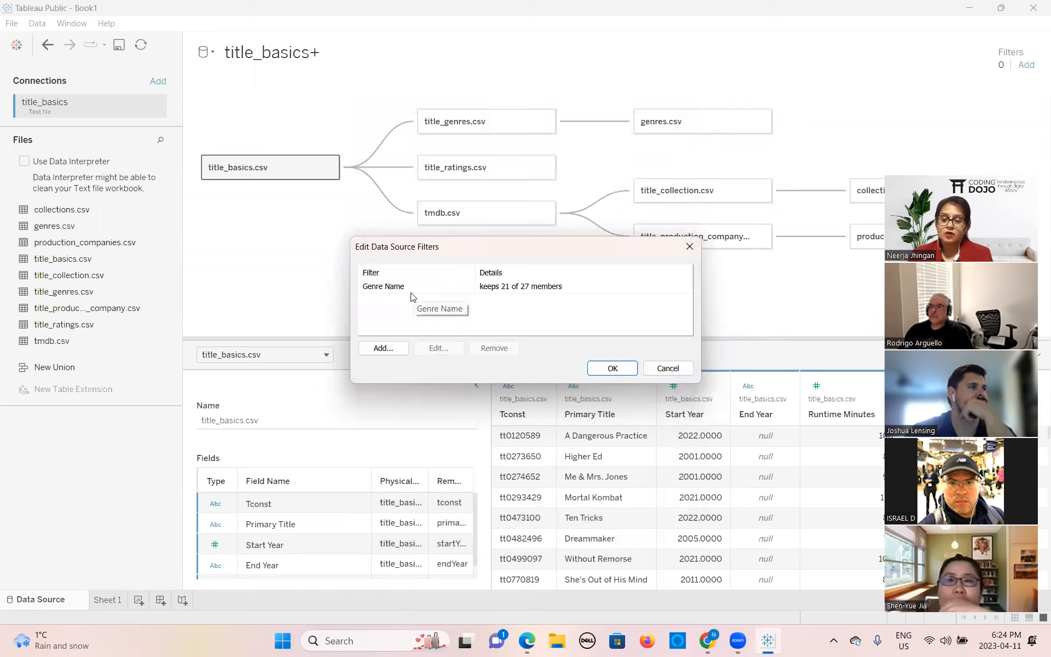
{"action": "left_click", "coordinate": [621, 372]}
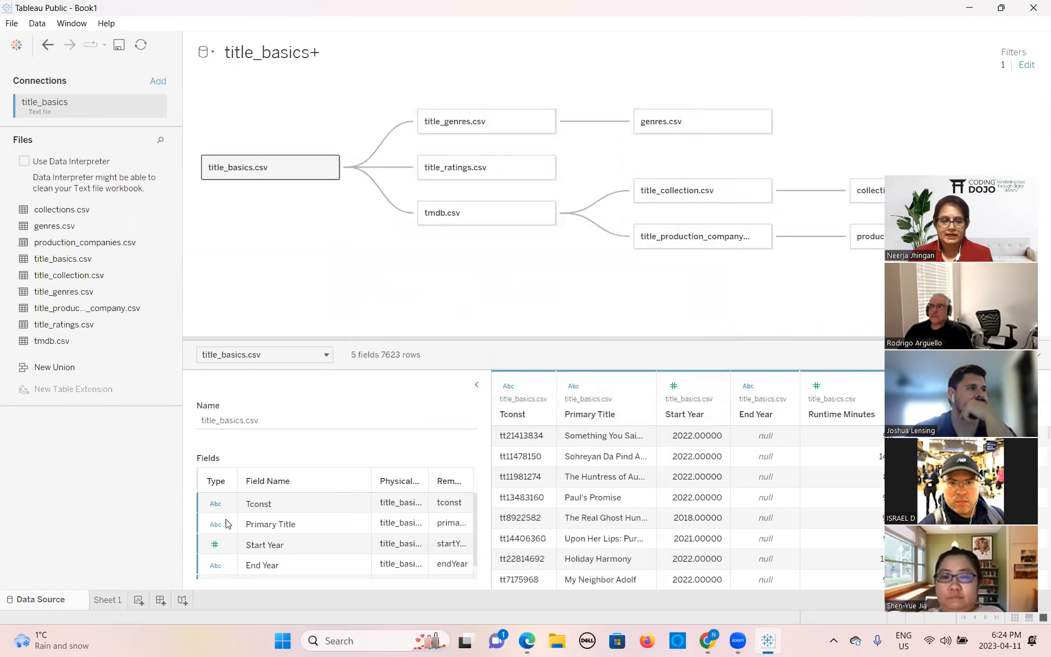
Return to Sheet 1 and clear the worksheet of all its fields and filters
{"action": "left_click", "coordinate": [108, 600]}
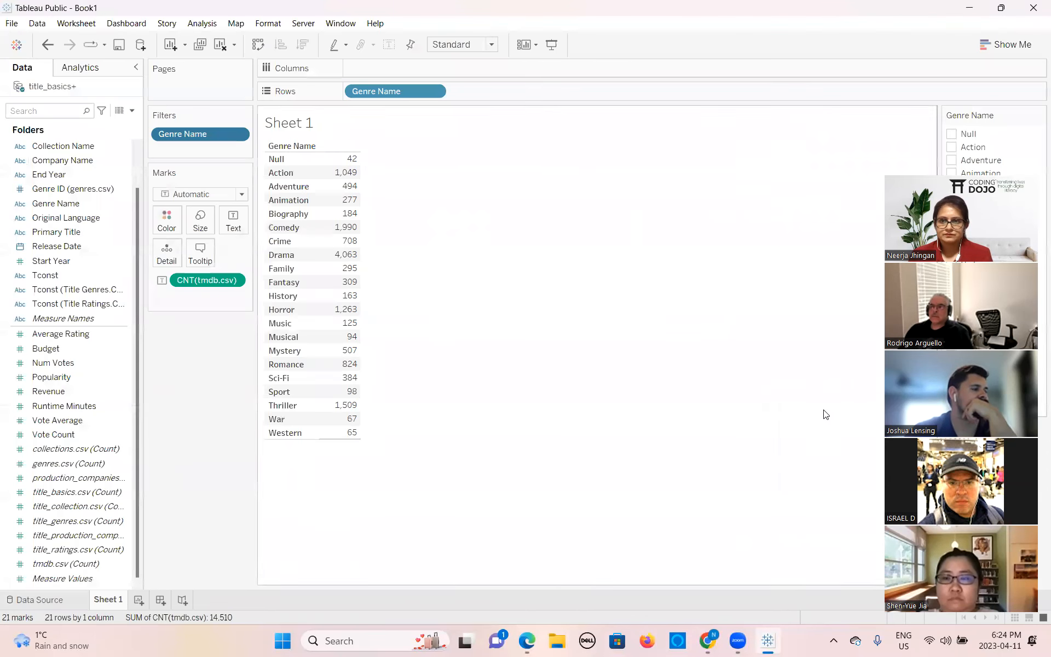
{"action": "left_click_drag", "start_coordinate": [1017, 165], "coordinate": [736, 87]}
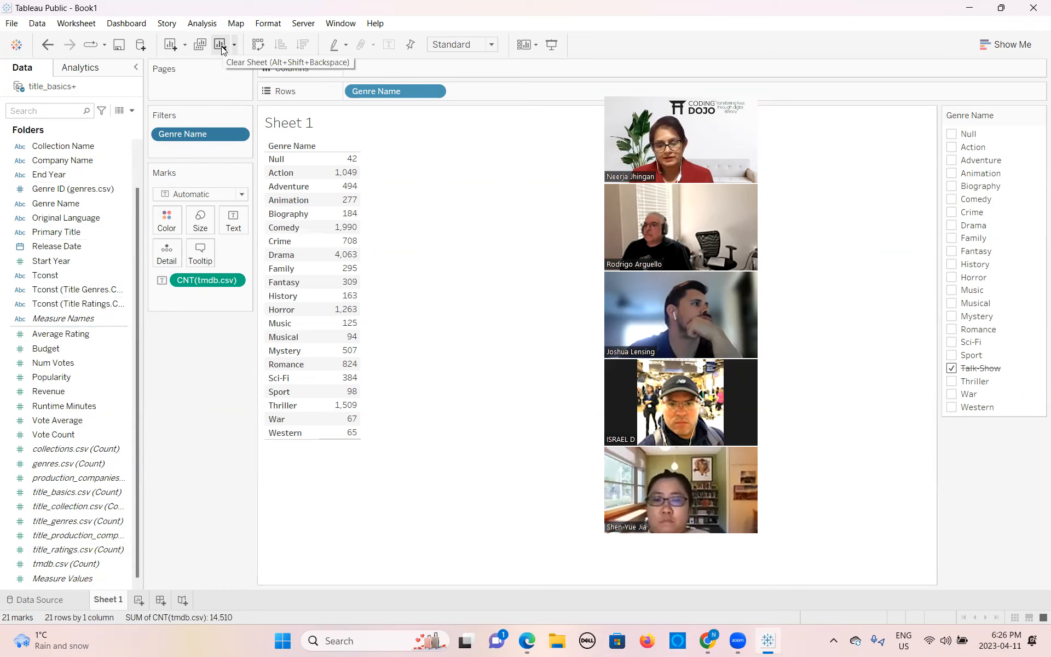
{"action": "left_click", "coordinate": [221, 46]}
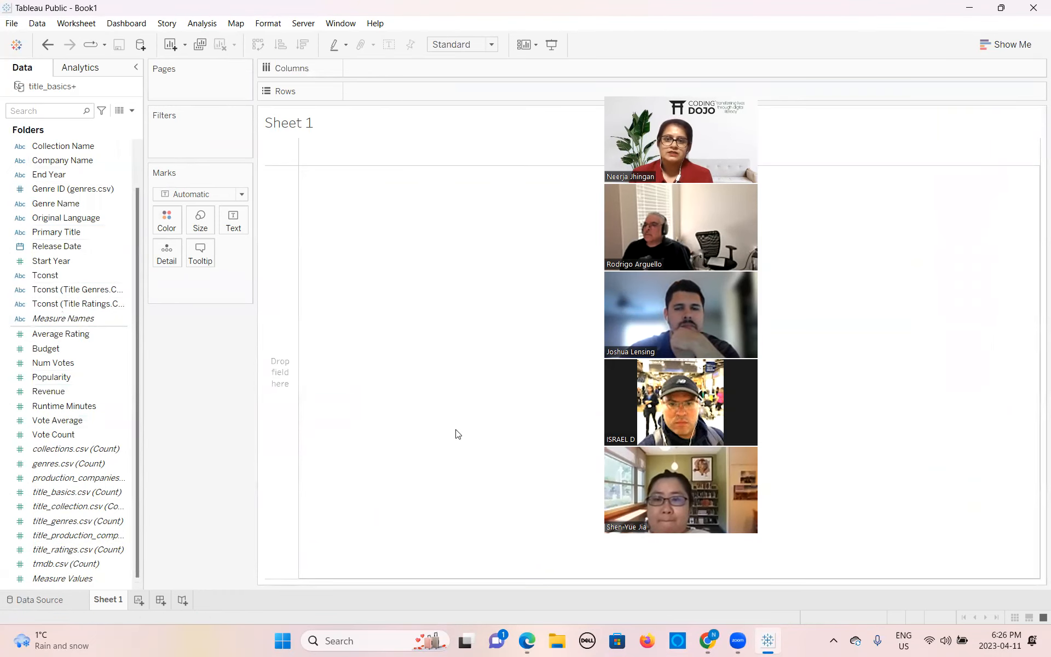
{"action": "left_click_drag", "start_coordinate": [726, 77], "coordinate": [1006, 50]}
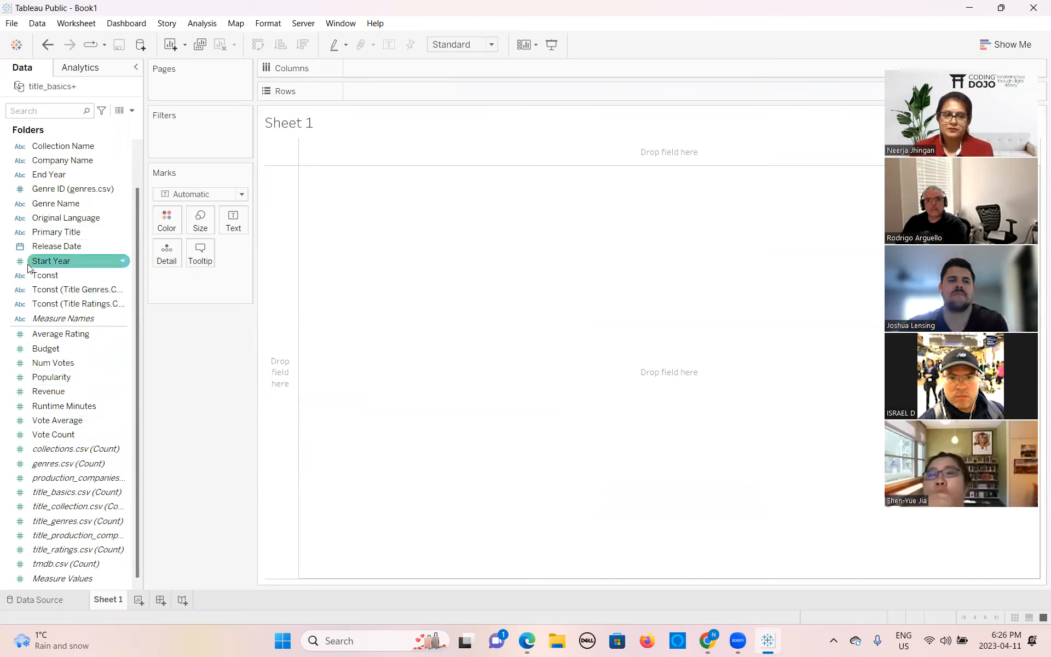
List Primary Title as rows on Sheet 1 with the sum of Revenue as the value for each title
{"action": "scroll", "coordinate": [28, 263], "scroll_direction": "up", "scroll_amount": 1}
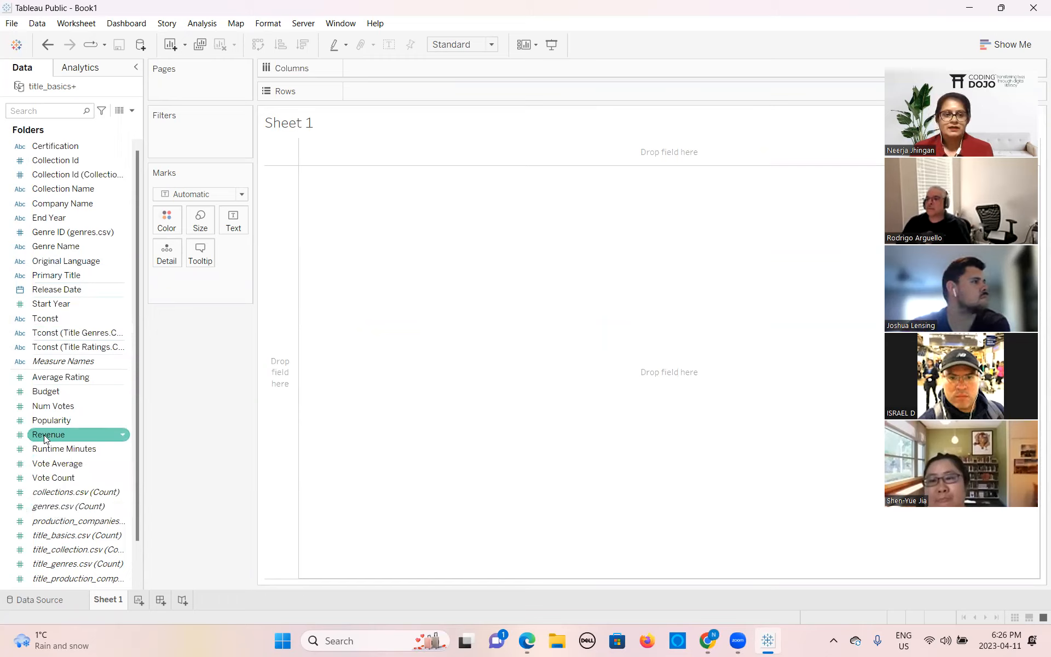
{"action": "double_click", "coordinate": [45, 279]}
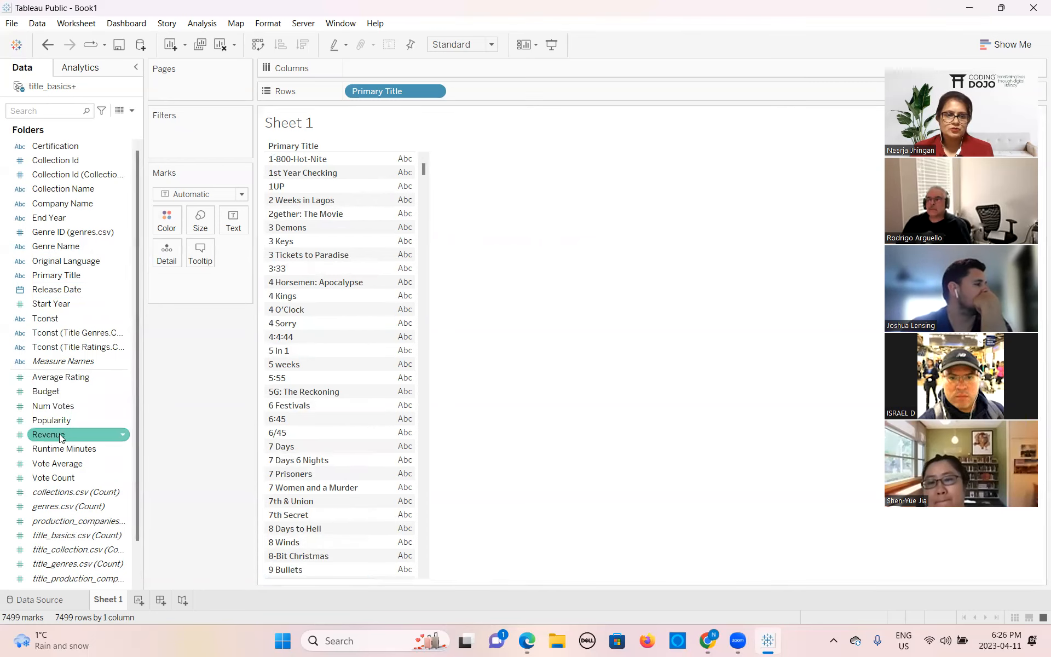
{"action": "left_click_drag", "start_coordinate": [60, 438], "coordinate": [404, 388]}
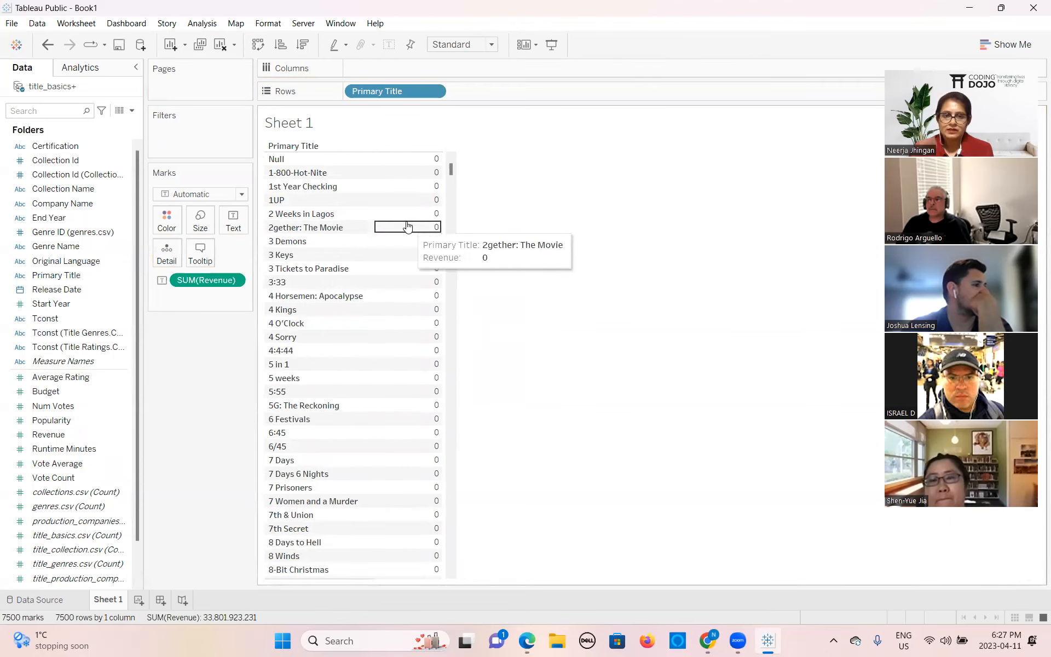
Examine the revenue values across the list of movie titles on Sheet 1
{"action": "scroll", "coordinate": [407, 226], "scroll_direction": "down", "scroll_amount": 2}
{"action": "scroll", "coordinate": [408, 227], "scroll_direction": "down", "scroll_amount": 20}
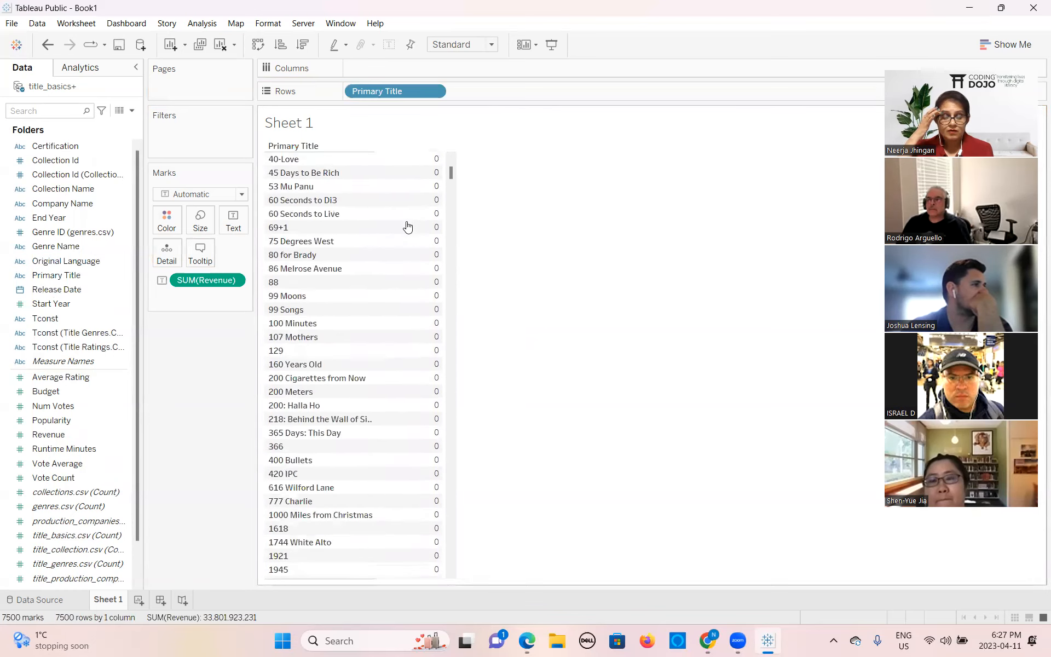
{"action": "scroll", "coordinate": [408, 227], "scroll_direction": "down", "scroll_amount": 20}
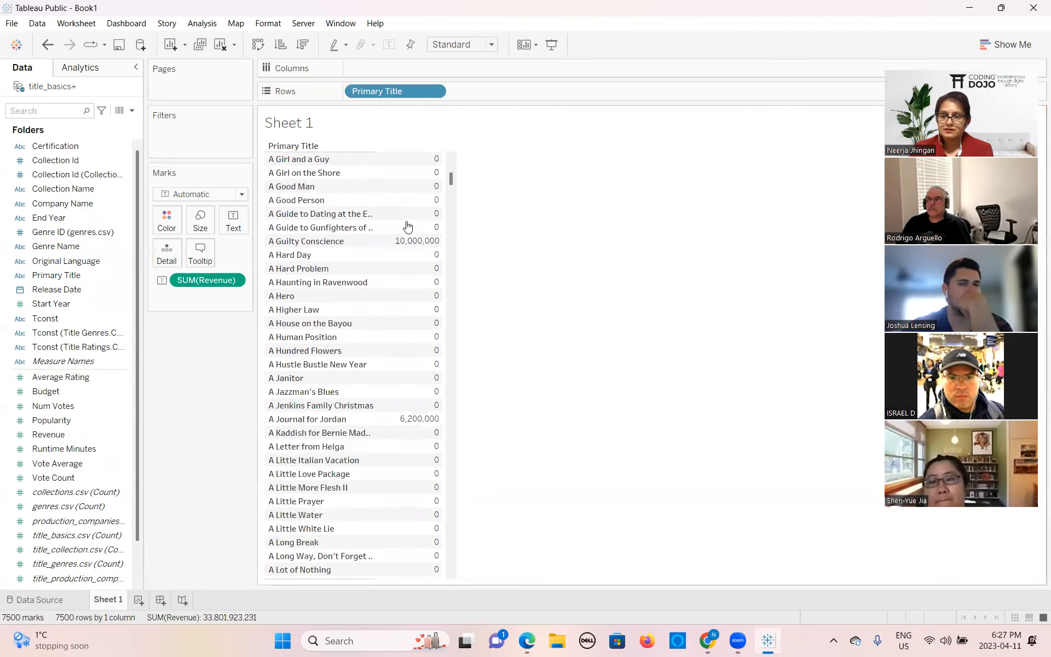
{"action": "scroll", "coordinate": [408, 227], "scroll_direction": "down", "scroll_amount": 20}
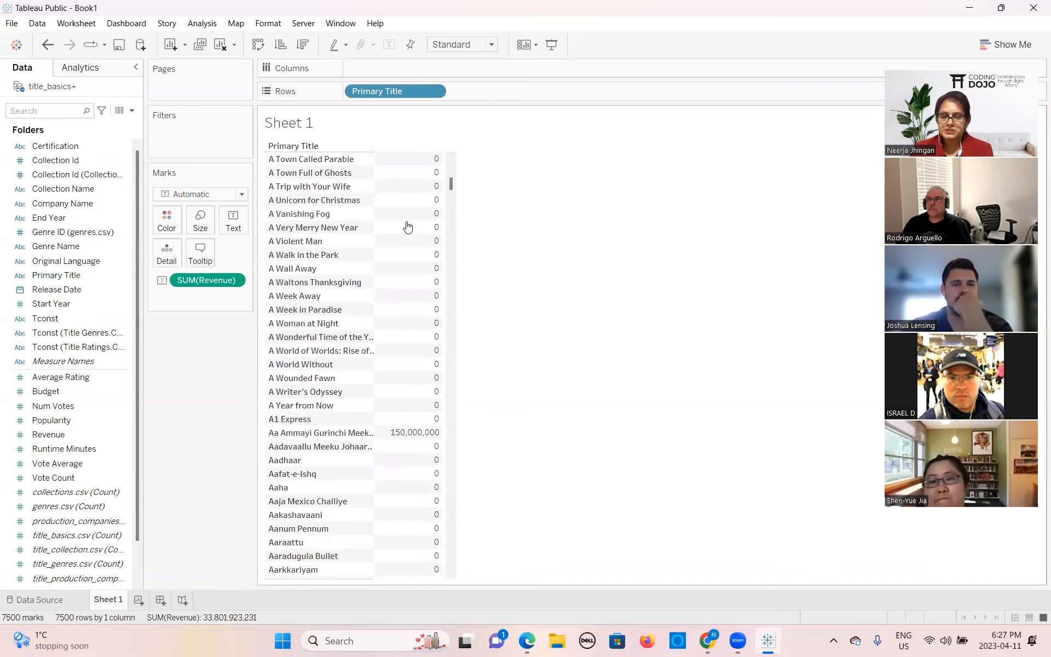
{"action": "scroll", "coordinate": [408, 227], "scroll_direction": "down", "scroll_amount": 14}
{"action": "scroll", "coordinate": [408, 227], "scroll_direction": "up", "scroll_amount": 16}
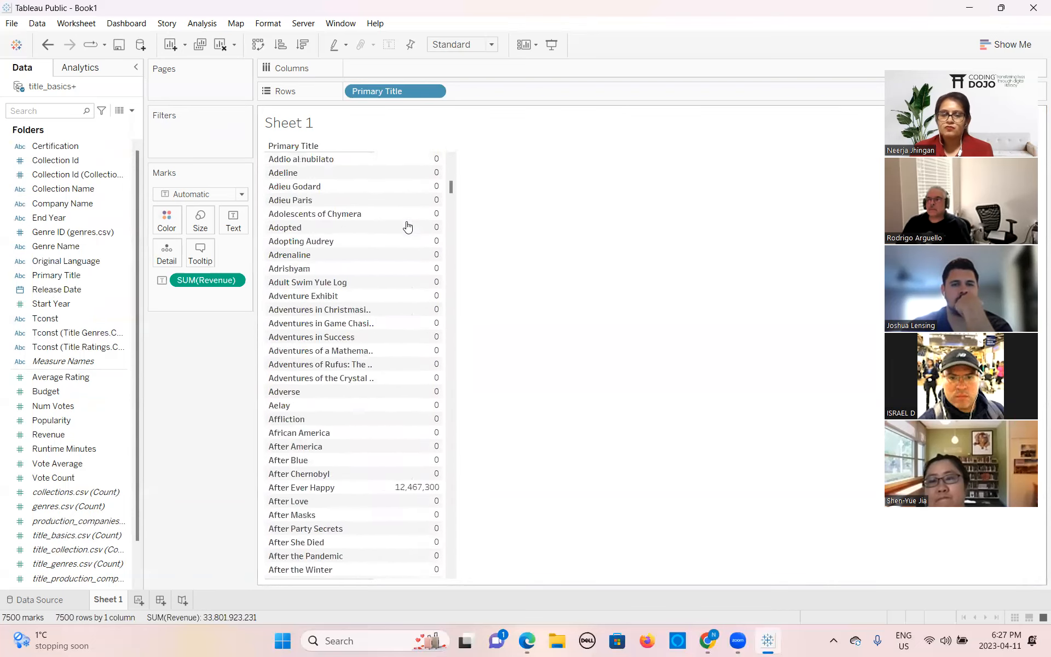
{"action": "scroll", "coordinate": [408, 226], "scroll_direction": "up", "scroll_amount": 20}
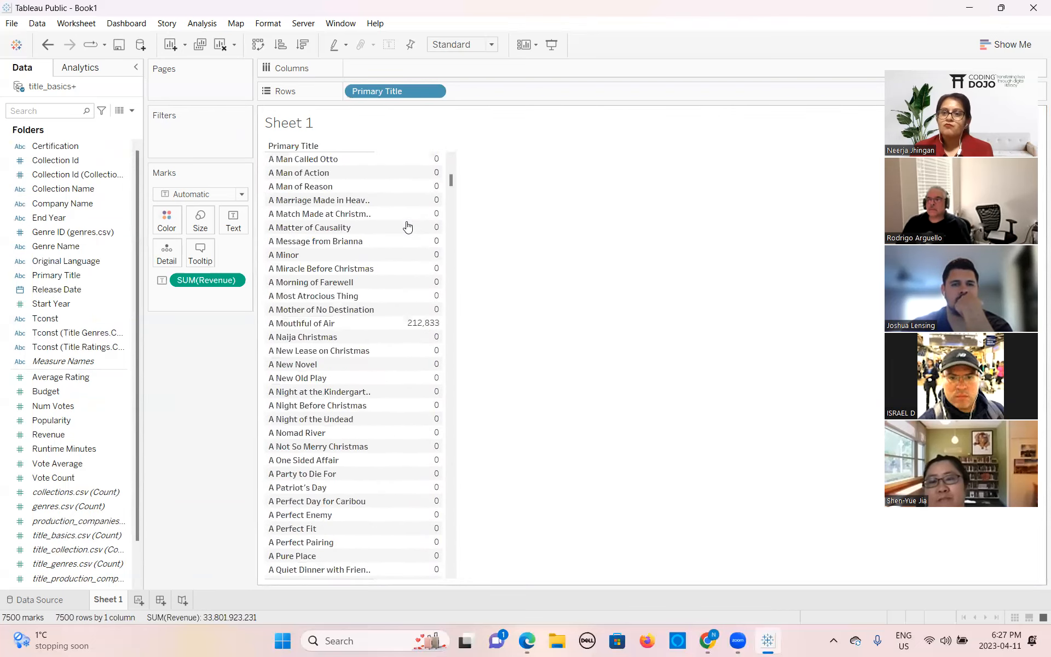
{"action": "scroll", "coordinate": [408, 227], "scroll_direction": "up", "scroll_amount": 20}
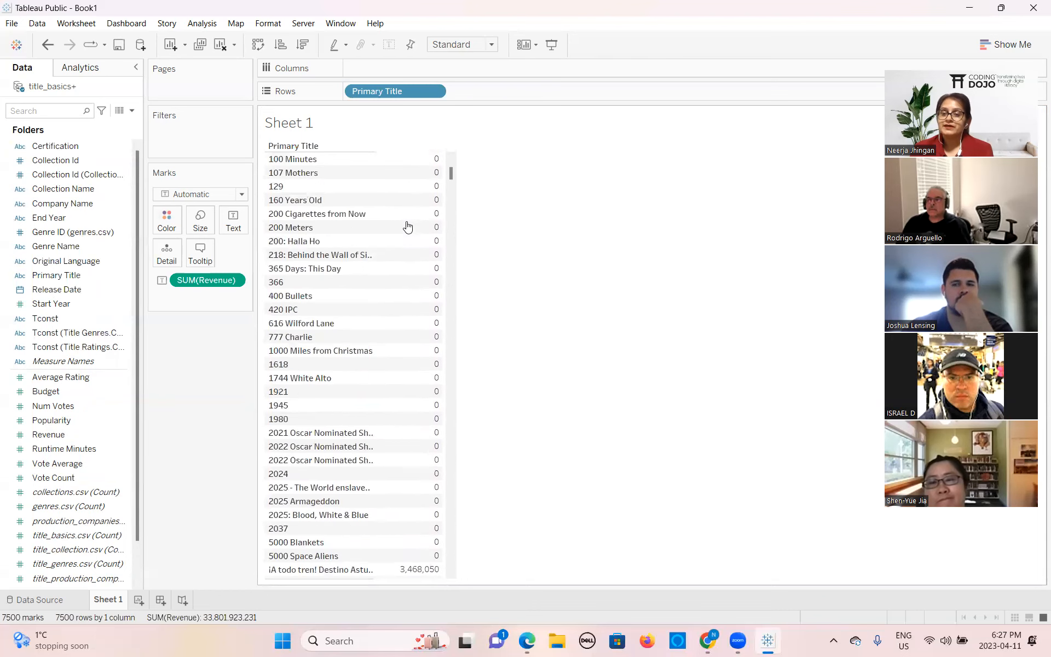
{"action": "scroll", "coordinate": [408, 227], "scroll_direction": "up", "scroll_amount": 15}
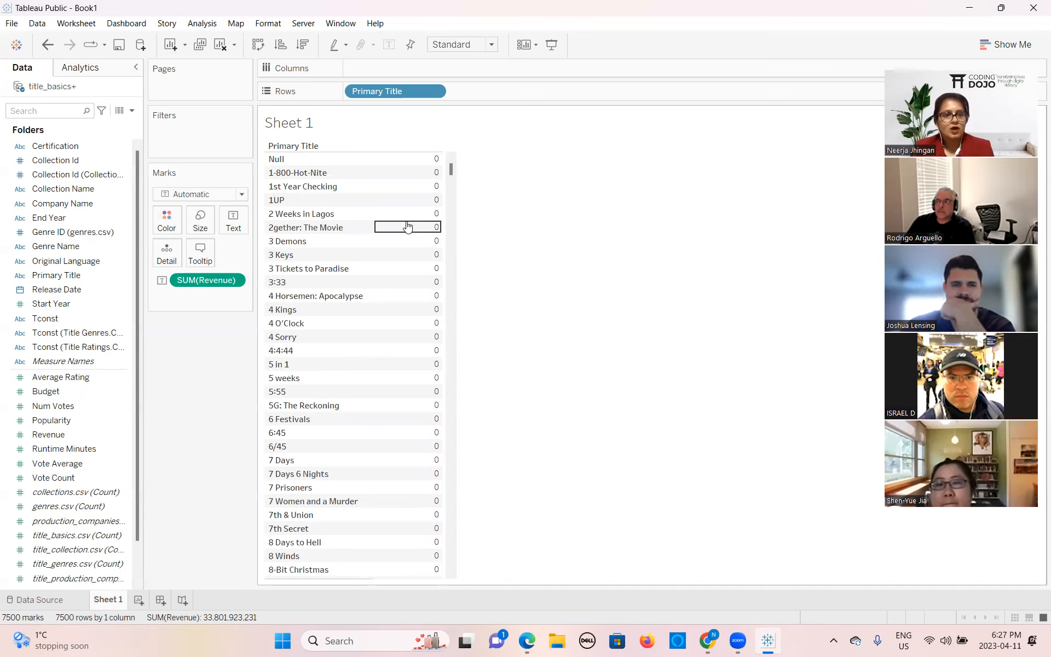
Start a new set from the Primary Title field and name it "Top 50 movies Revenue"
{"action": "left_click", "coordinate": [121, 279]}
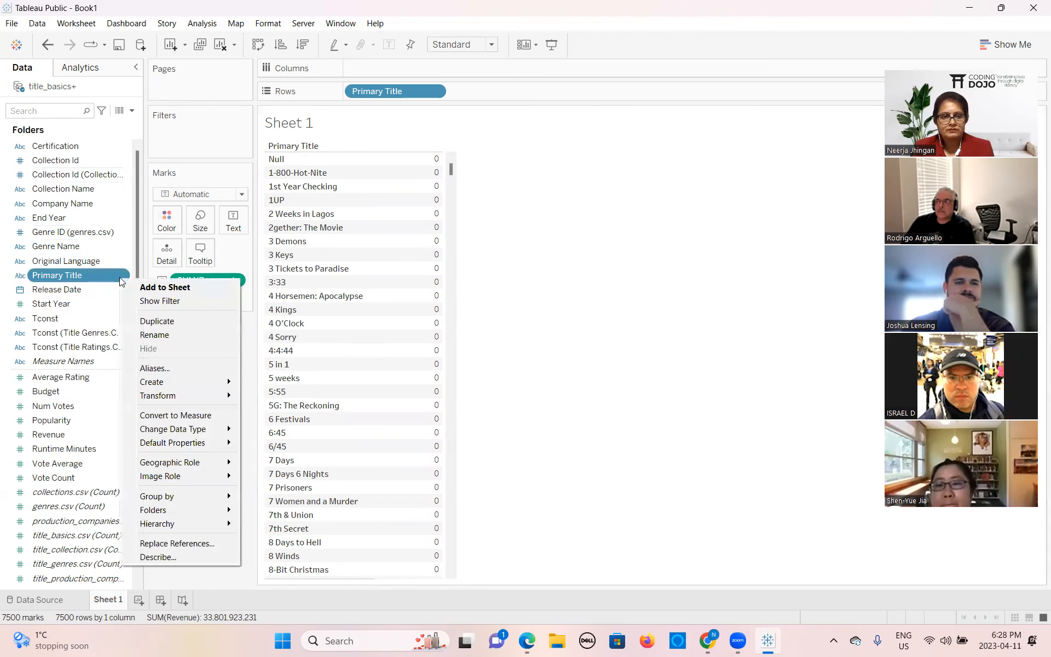
{"action": "mouse_move", "coordinate": [146, 386]}
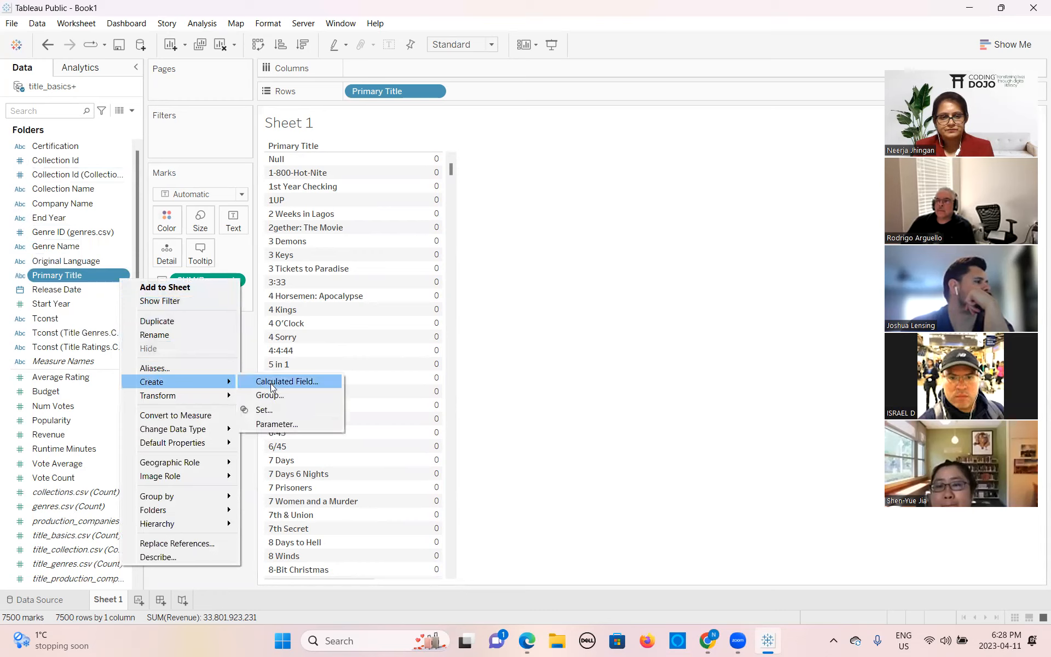
{"action": "left_click", "coordinate": [264, 415]}
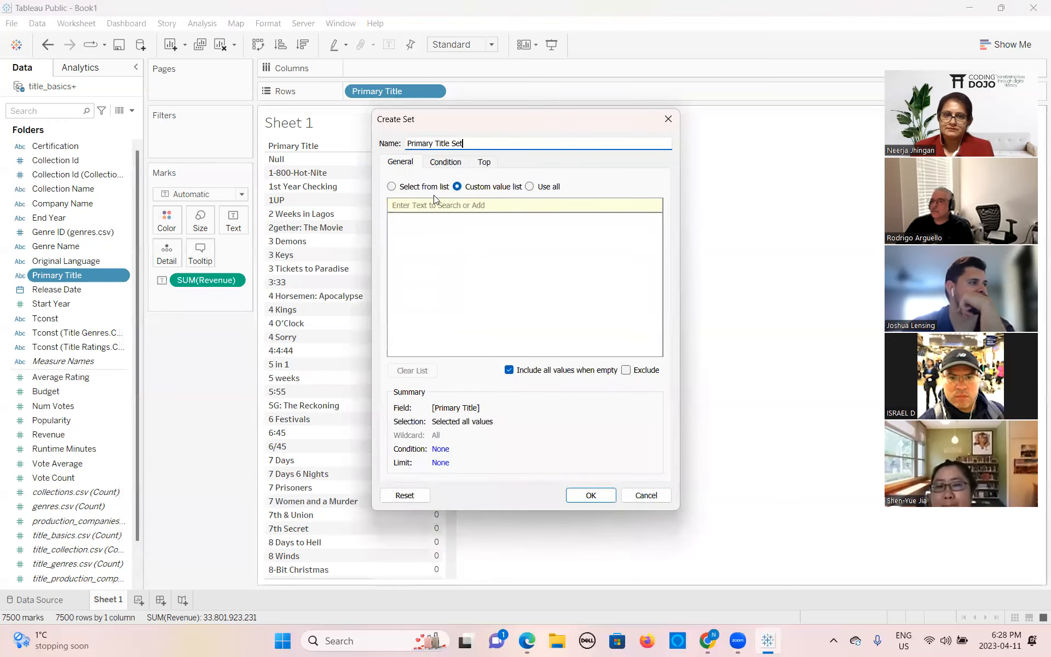
{"action": "left_click_drag", "start_coordinate": [482, 145], "coordinate": [384, 145]}
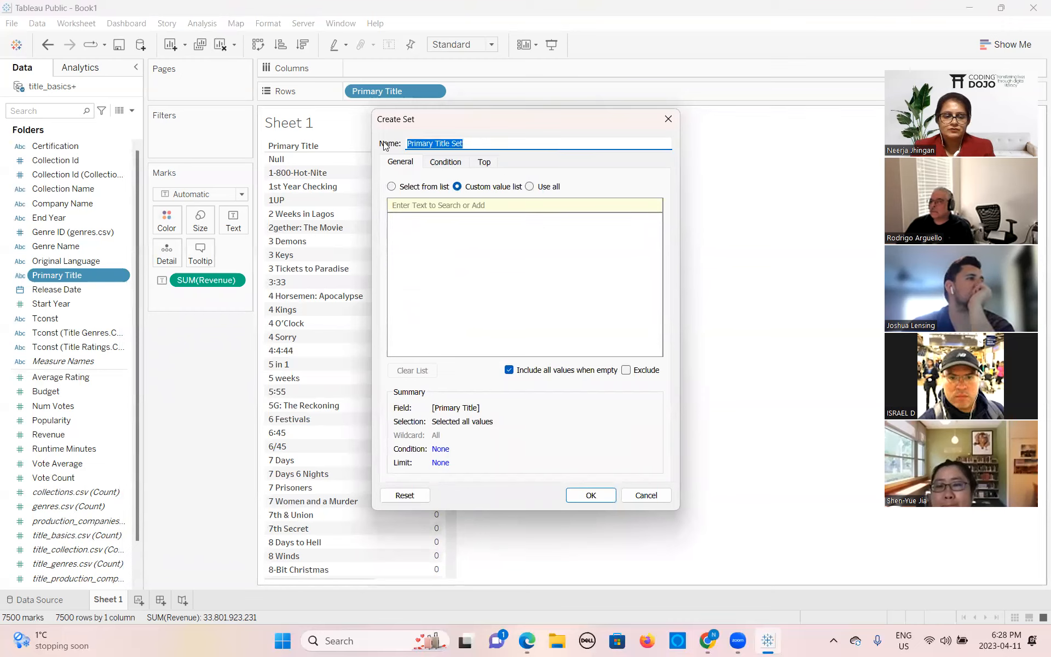
{"action": "type", "text": "Top"}
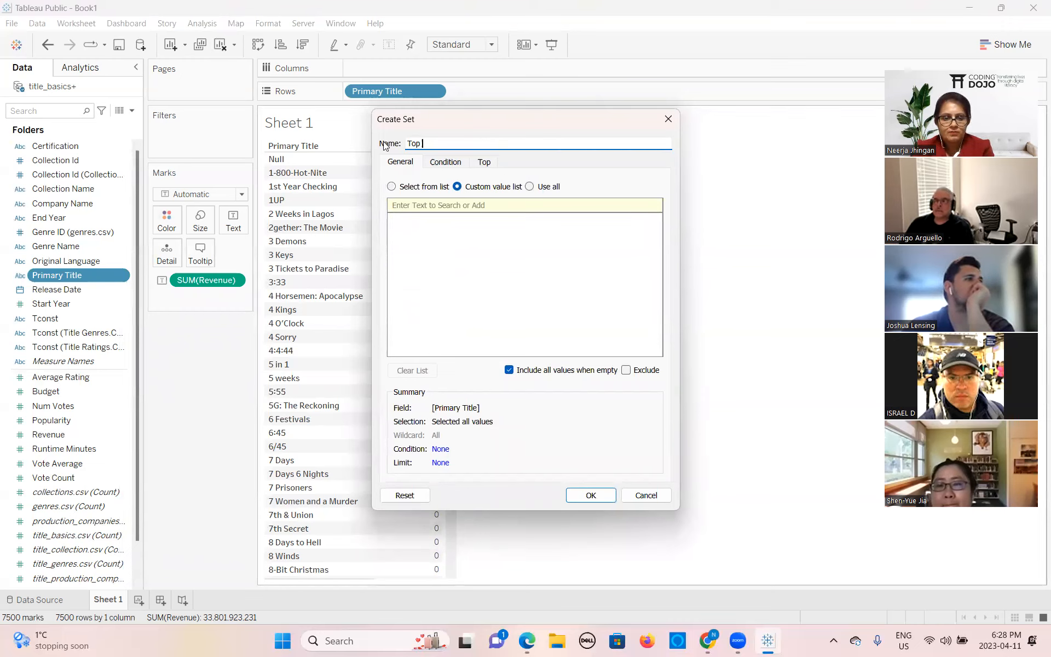
{"action": "type", "text": " 50 movies Revenue"}
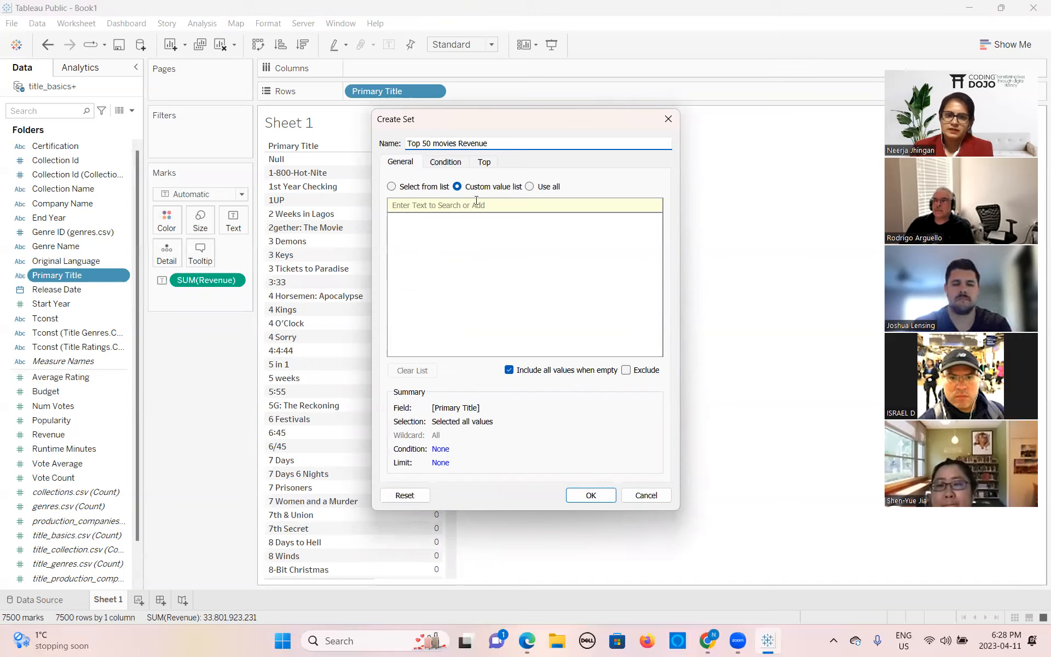
Limit the set by field to the top titles ranked by the sum of Revenue
{"action": "left_click", "coordinate": [488, 168]}
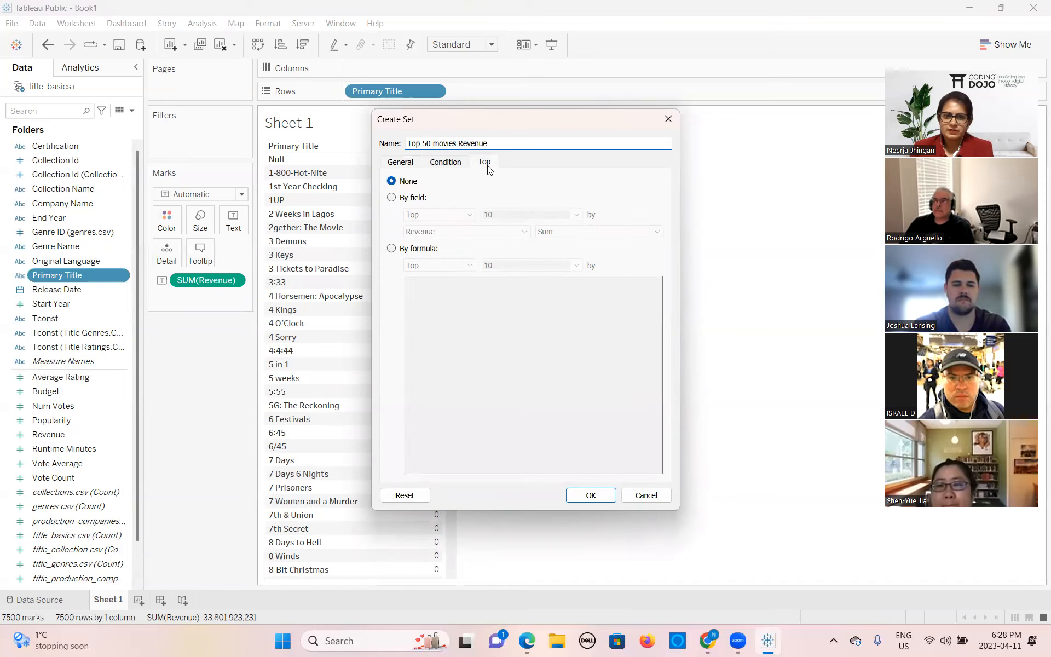
{"action": "left_click", "coordinate": [392, 198]}
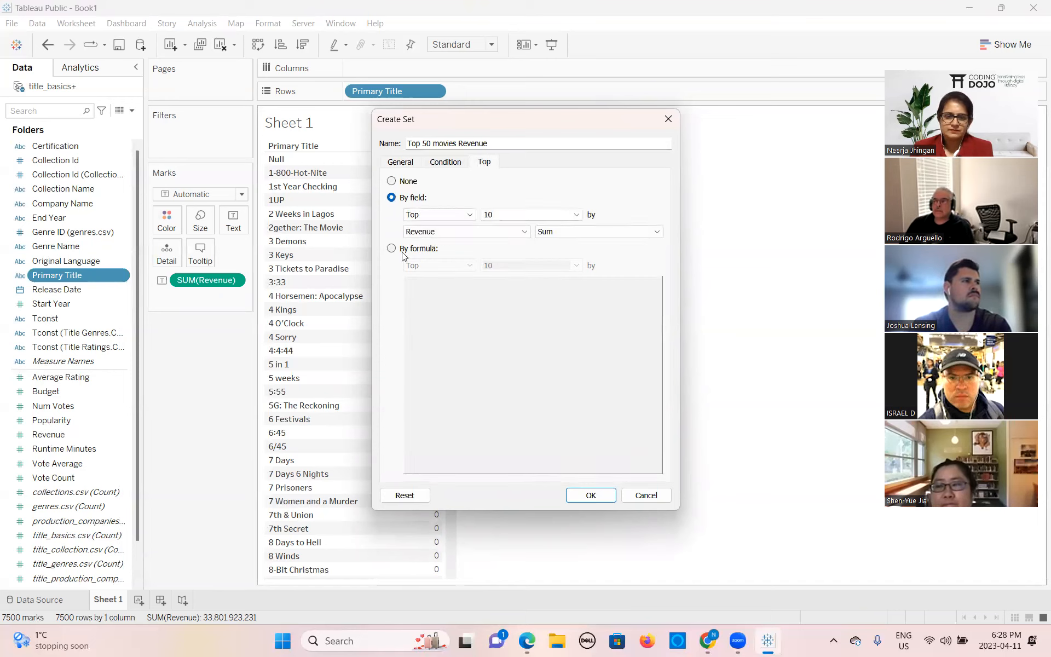
{"action": "left_click", "coordinate": [576, 215]}
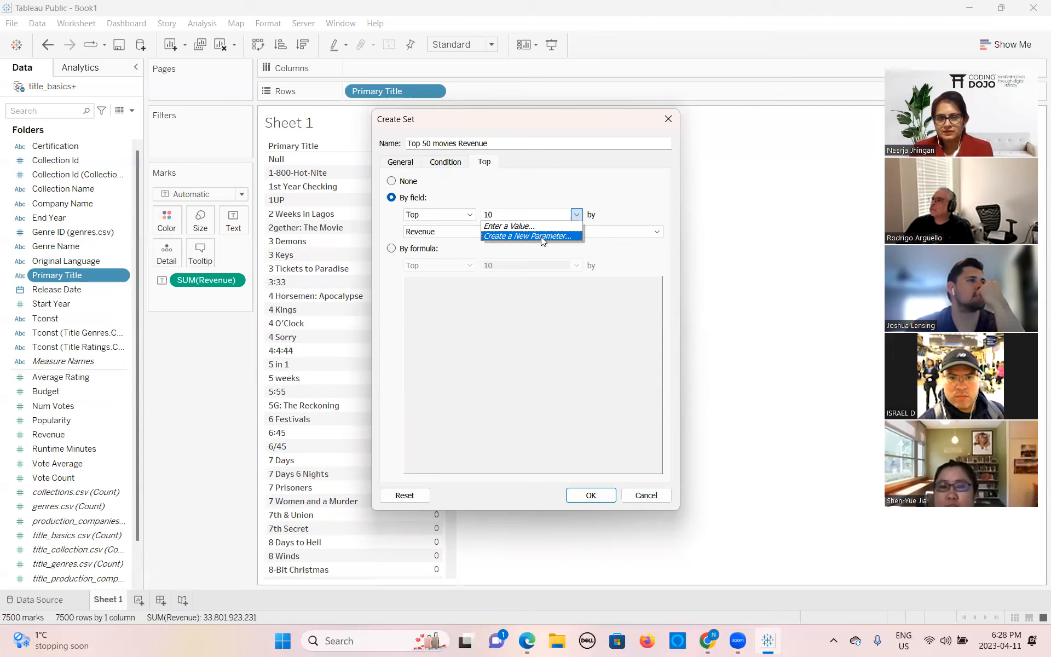
{"action": "left_click", "coordinate": [521, 184]}
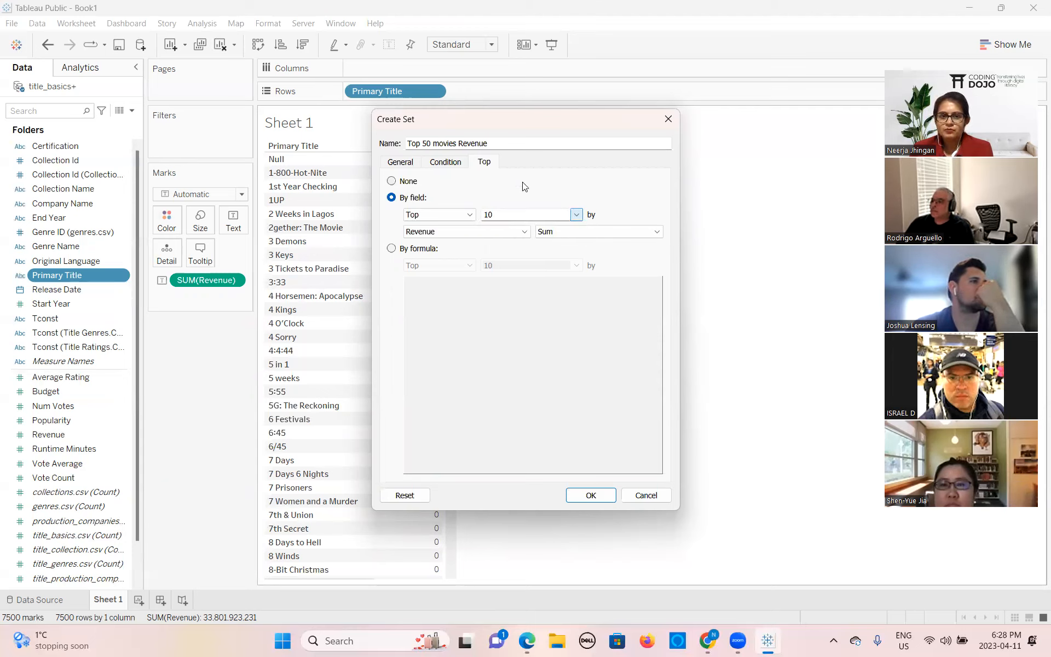
Add a by-field condition to the set requiring the count of Primary Title to be >= 50
{"action": "left_click", "coordinate": [444, 163]}
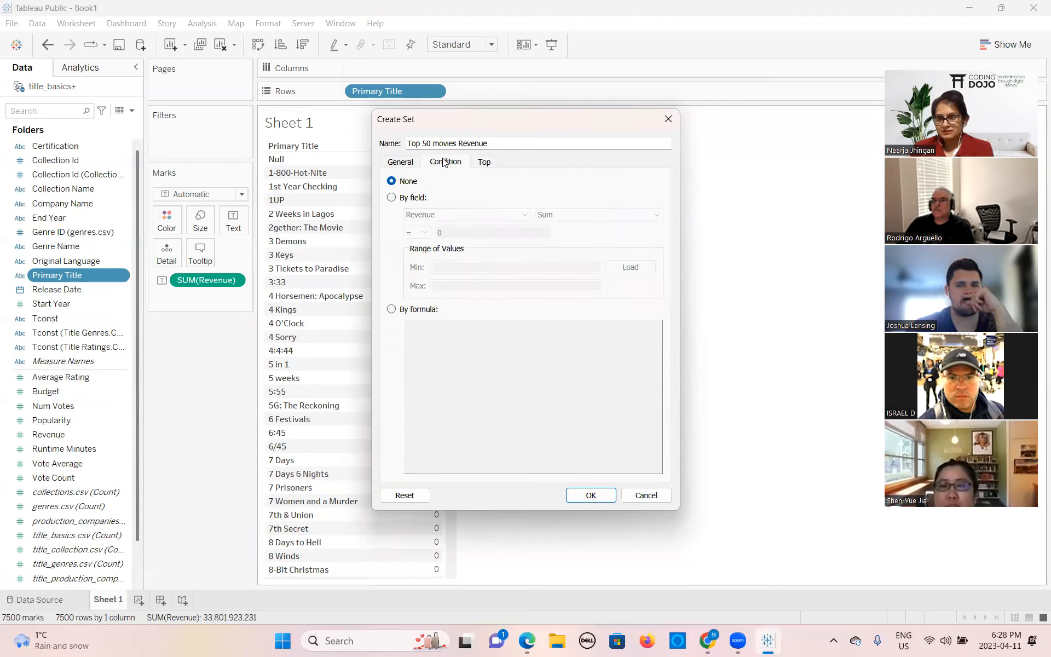
{"action": "left_click", "coordinate": [410, 203]}
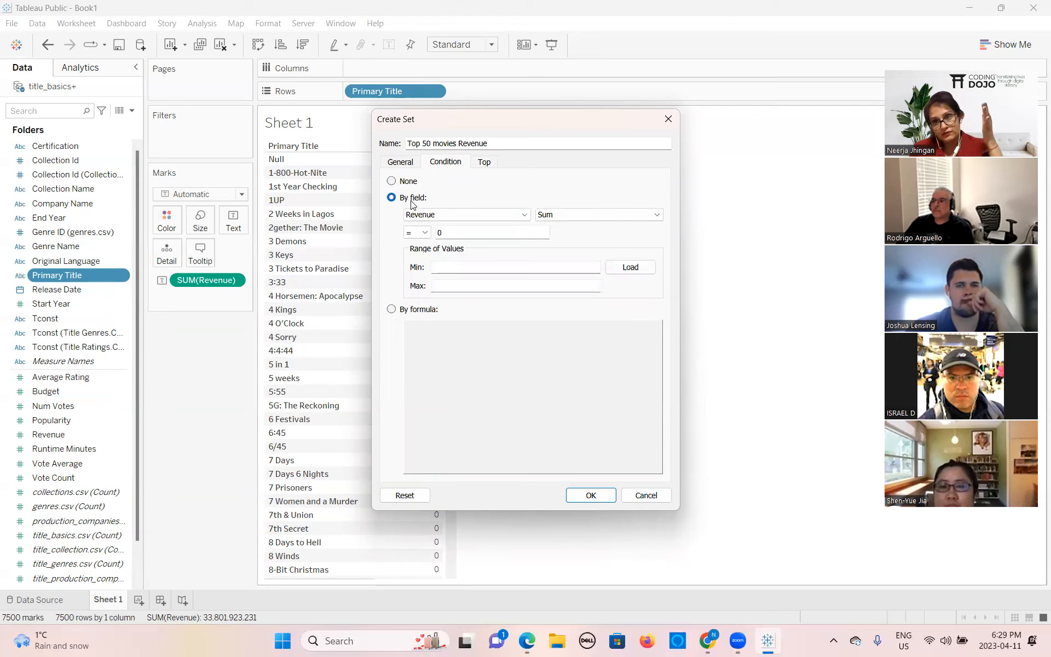
{"action": "left_click", "coordinate": [524, 216]}
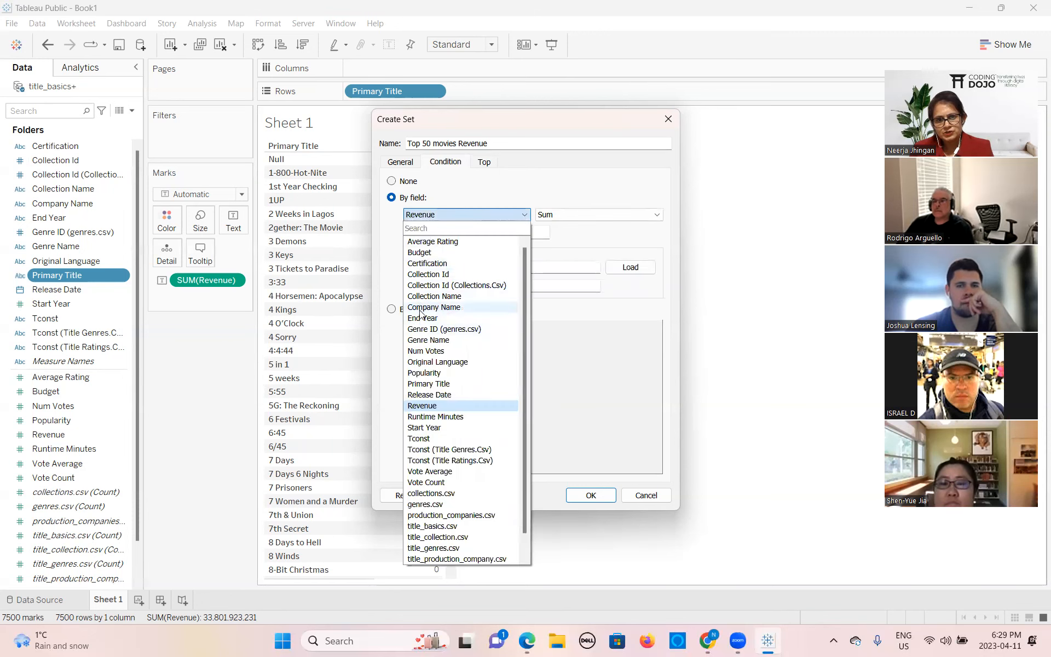
{"action": "left_click", "coordinate": [428, 385]}
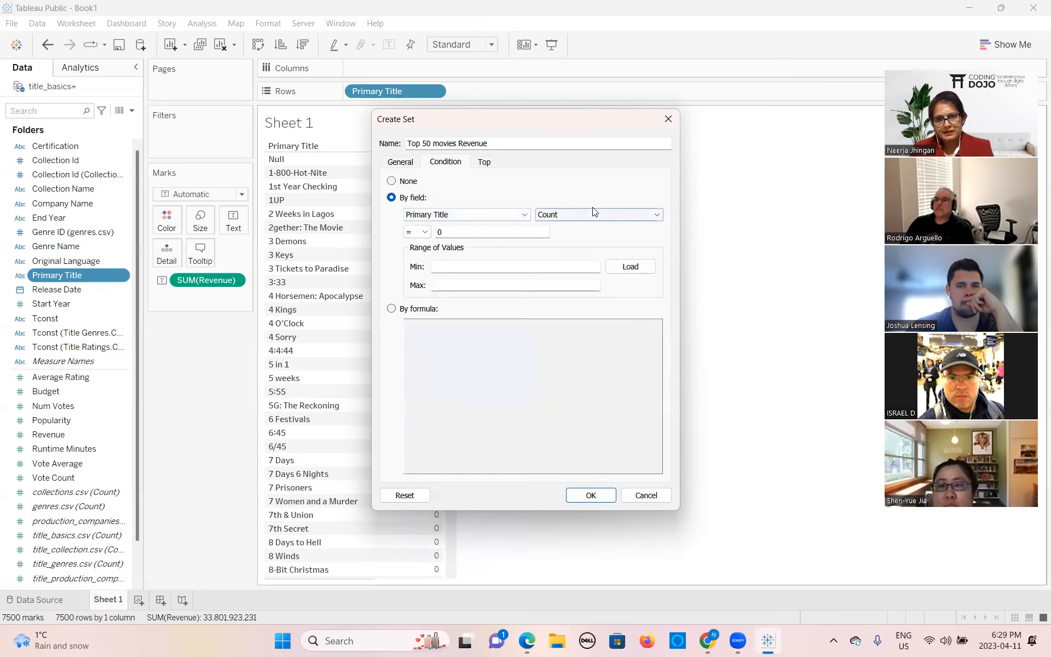
{"action": "left_click", "coordinate": [424, 232]}
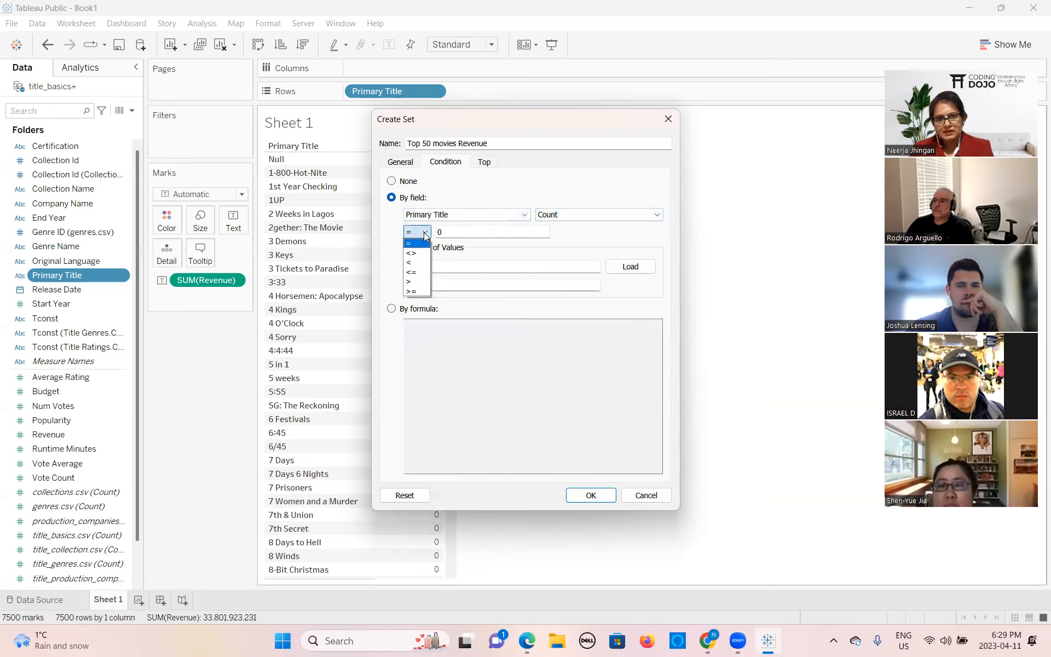
{"action": "left_click", "coordinate": [420, 292]}
{"action": "left_click_drag", "start_coordinate": [453, 234], "coordinate": [432, 230]}
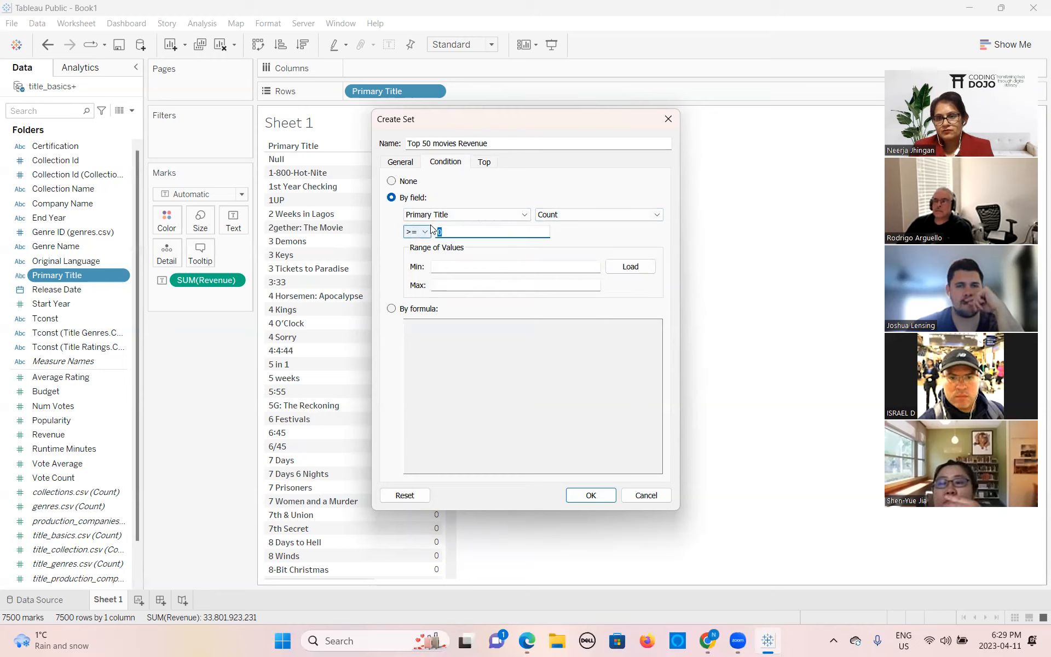
{"action": "type", "text": "5"}
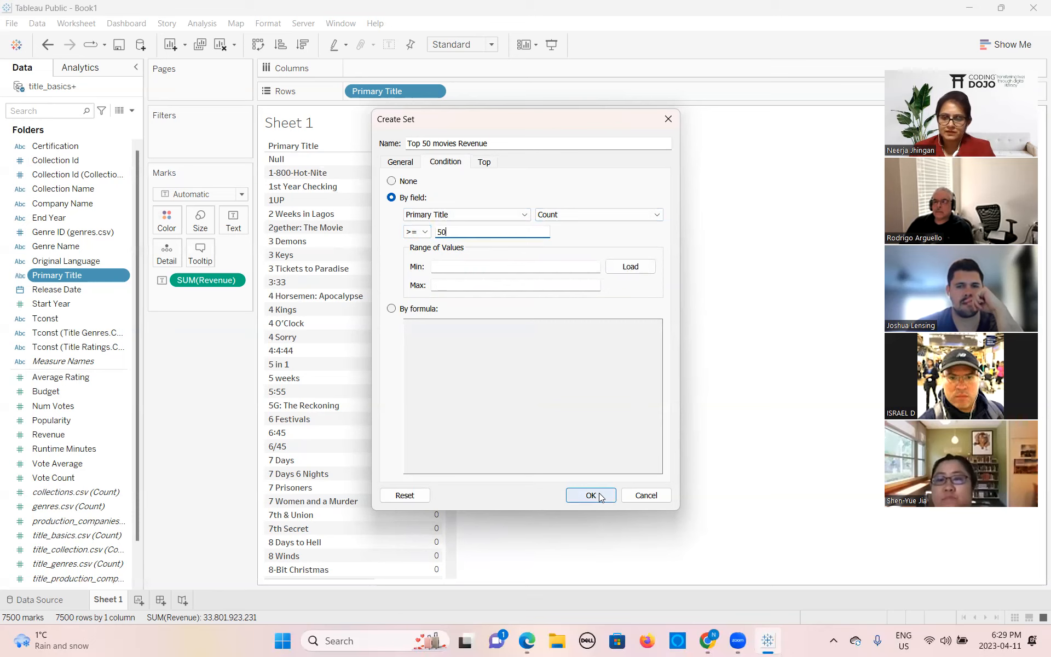
Start a new parameter for the set's top limit, name it "1-50" and set its maximum to 50
{"action": "left_click", "coordinate": [483, 162]}
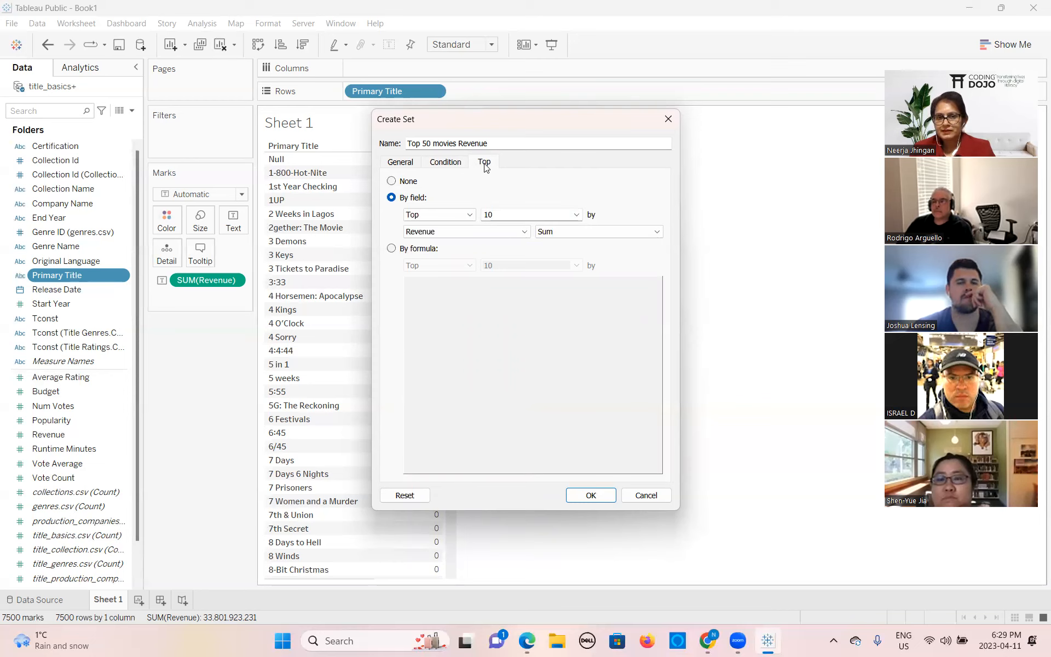
{"action": "left_click", "coordinate": [524, 234]}
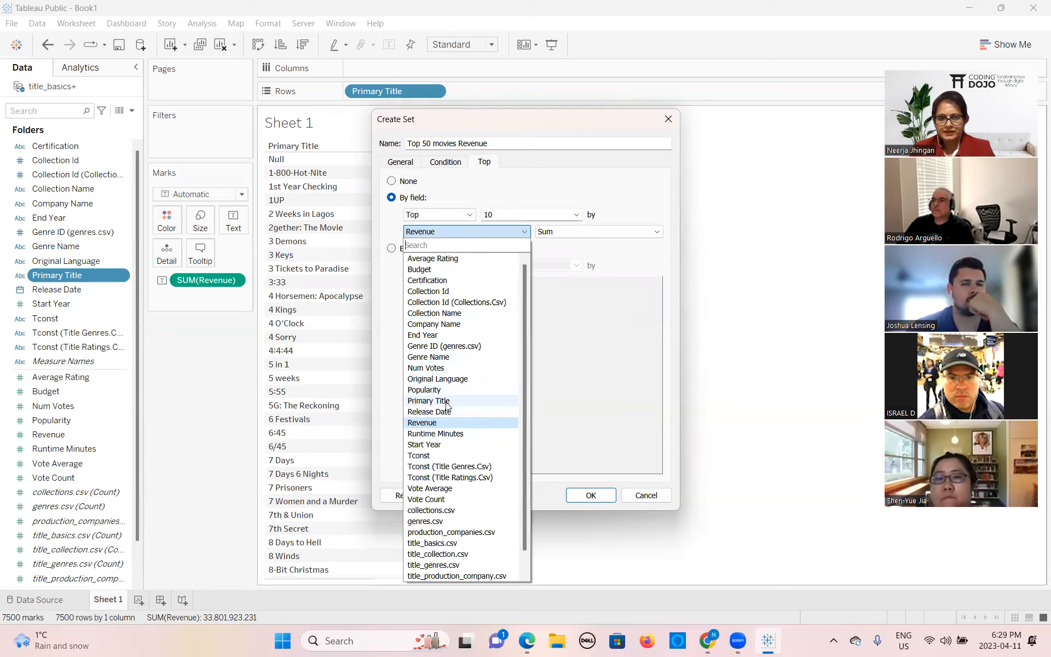
{"action": "left_click", "coordinate": [570, 346]}
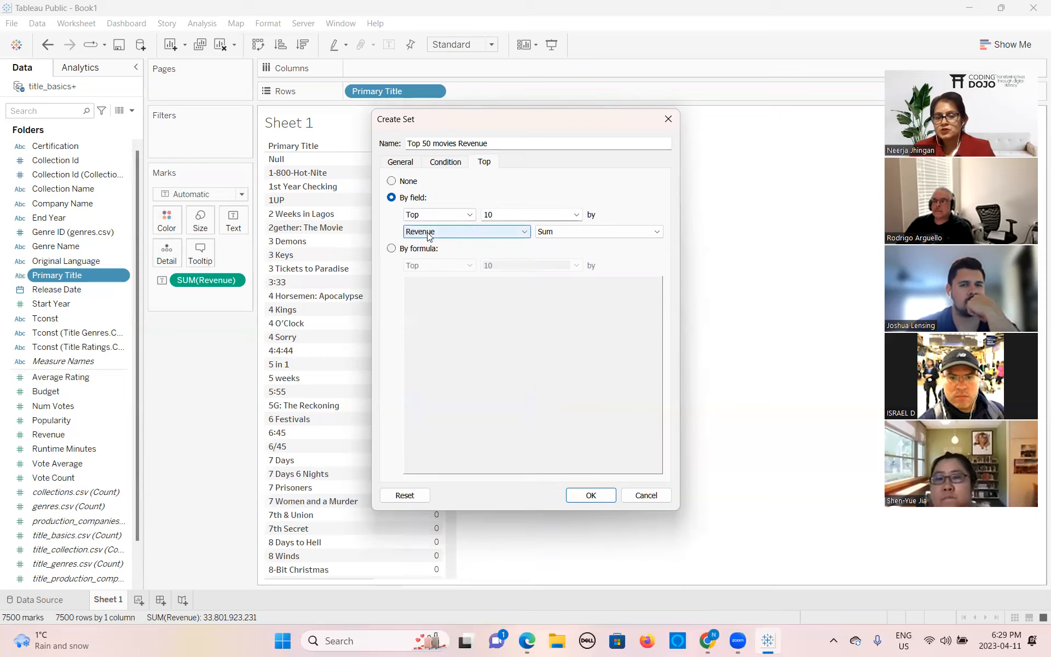
{"action": "left_click", "coordinate": [576, 215]}
{"action": "left_click", "coordinate": [506, 237]}
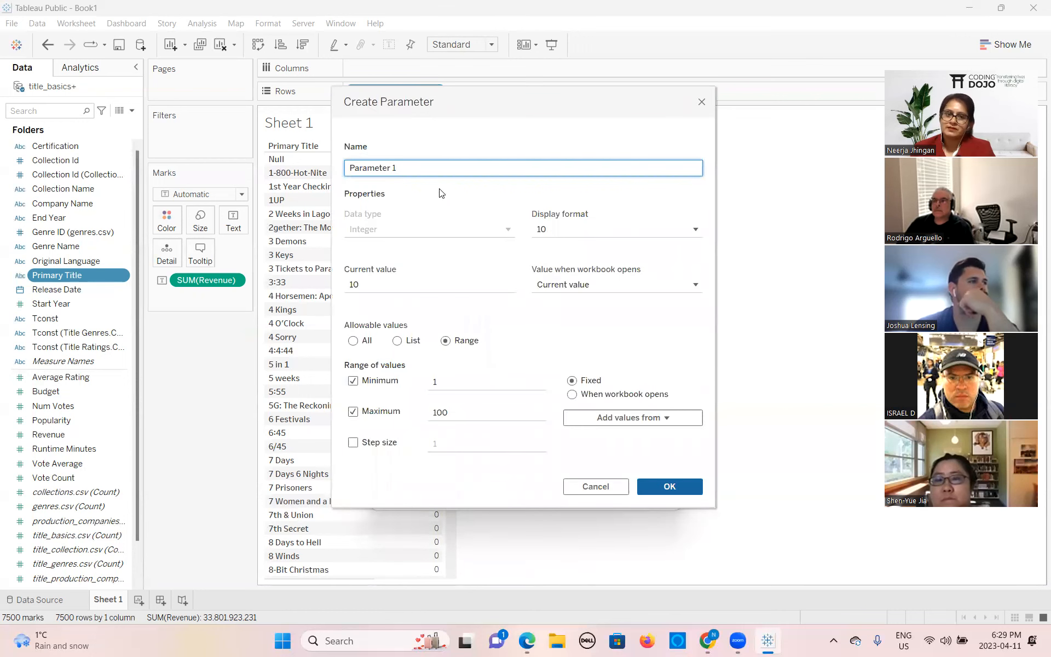
{"action": "left_click_drag", "start_coordinate": [421, 167], "coordinate": [340, 153]}
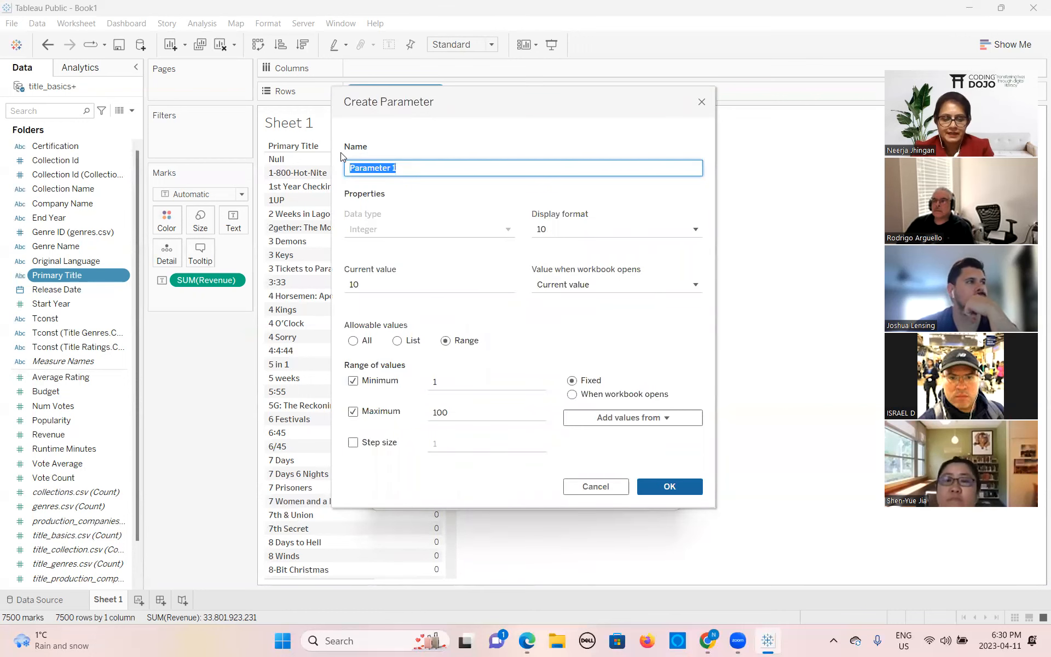
{"action": "type", "text": "1-50"}
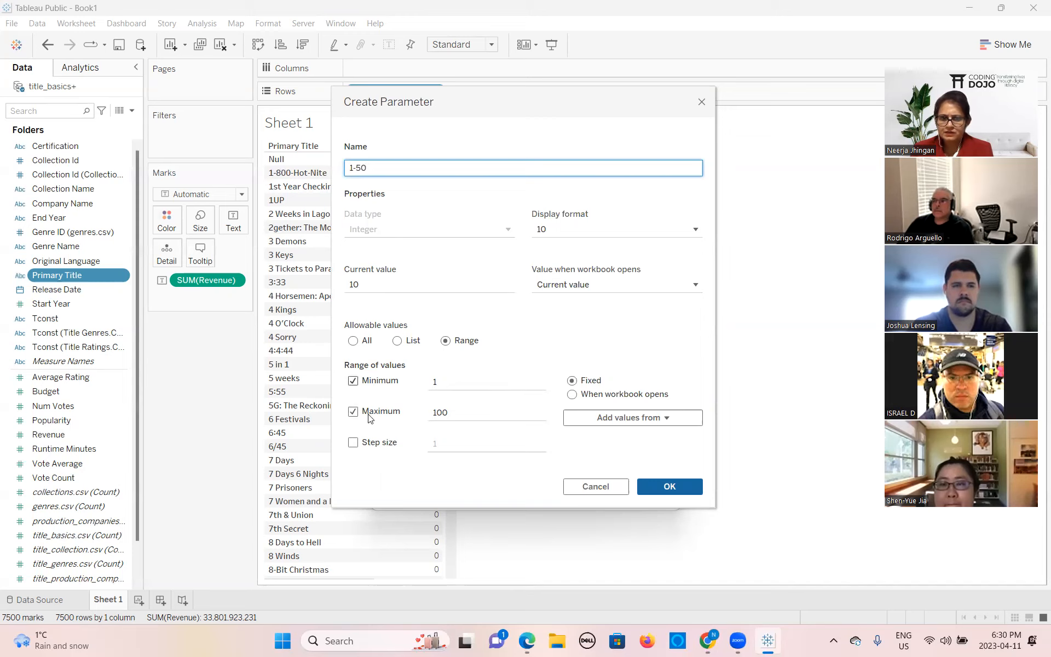
{"action": "left_click", "coordinate": [455, 412]}
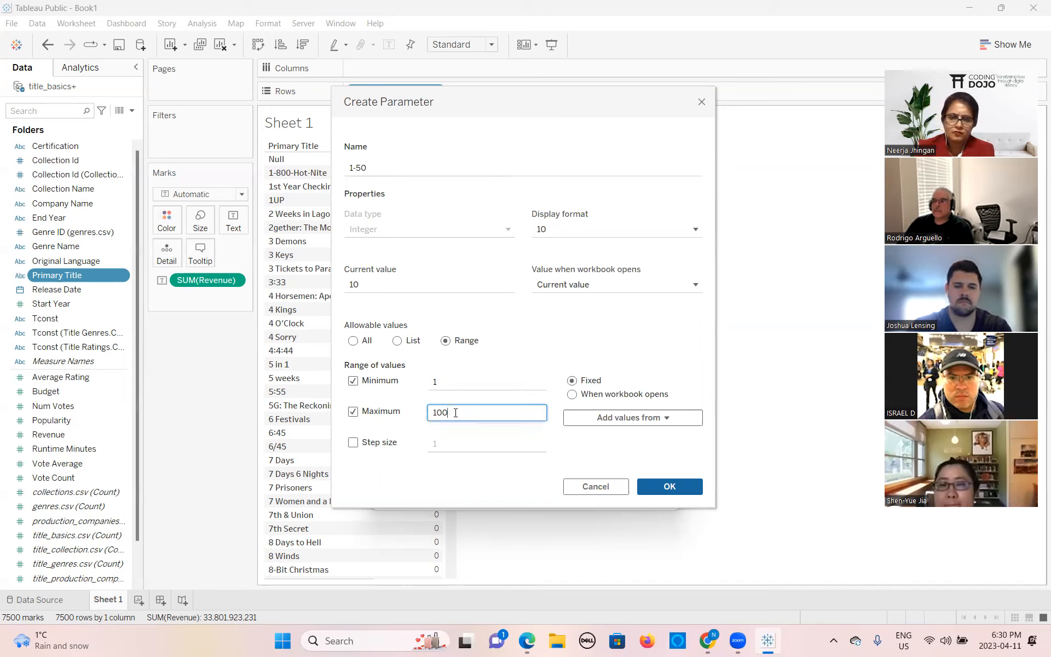
{"action": "type", "text": "5"}
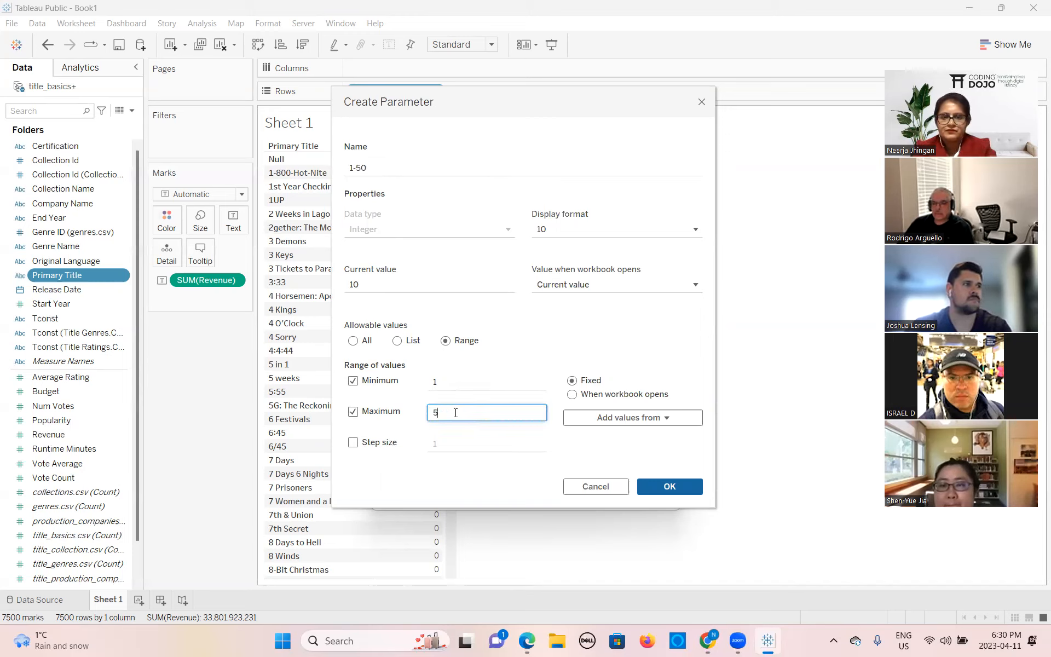
{"action": "type", "text": "0"}
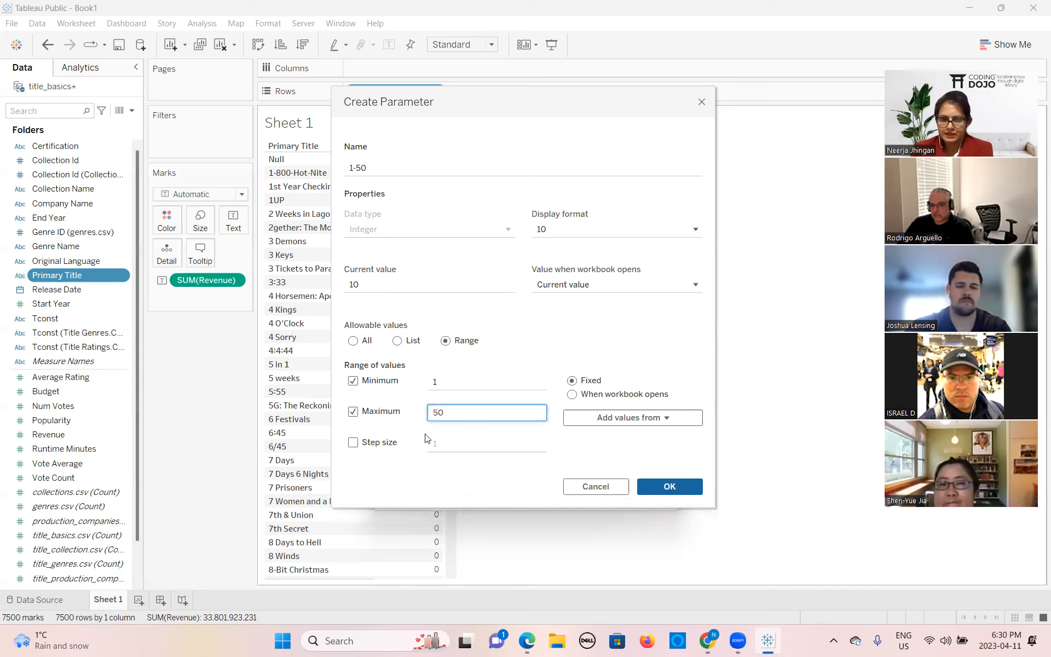
Enable a step size of 1 for the parameter, and save both the parameter and the set
{"action": "left_click", "coordinate": [353, 442]}
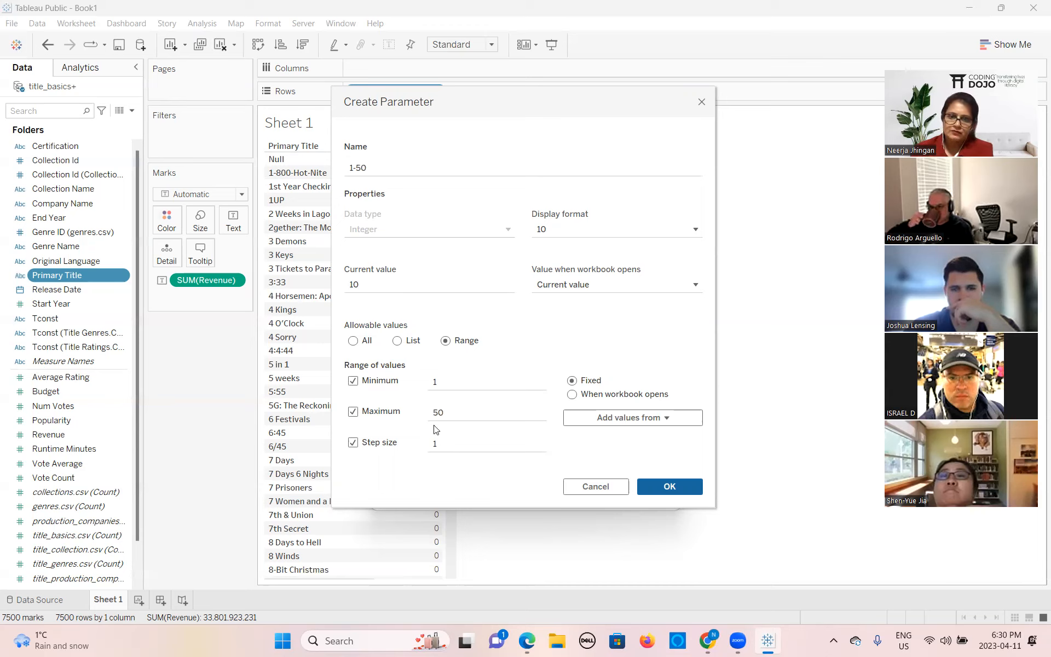
{"action": "left_click", "coordinate": [445, 448]}
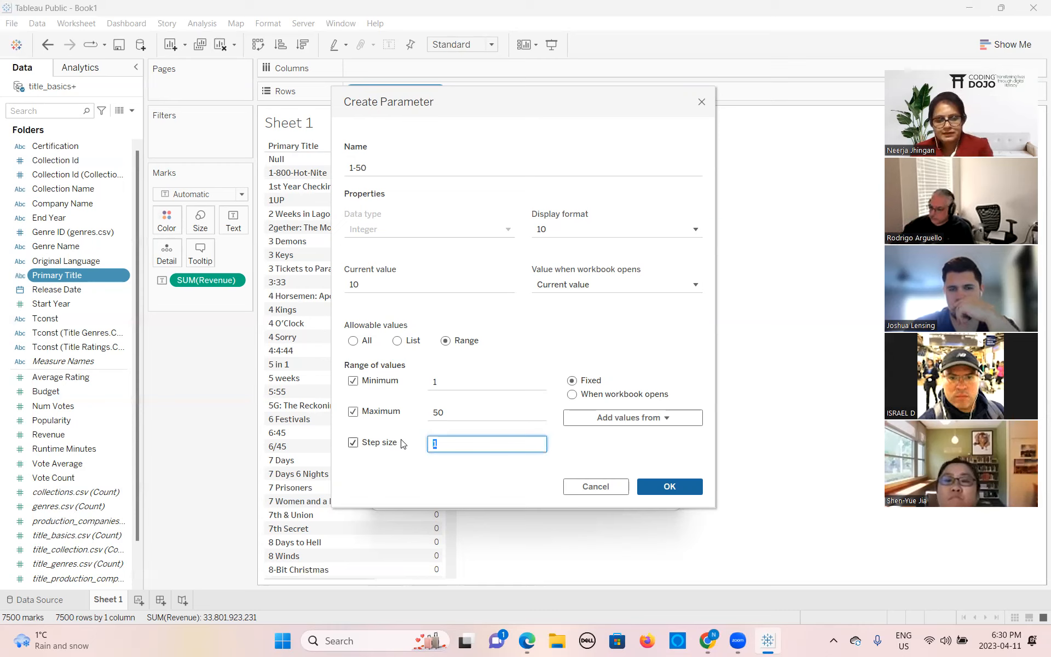
{"action": "type", "text": "0"}
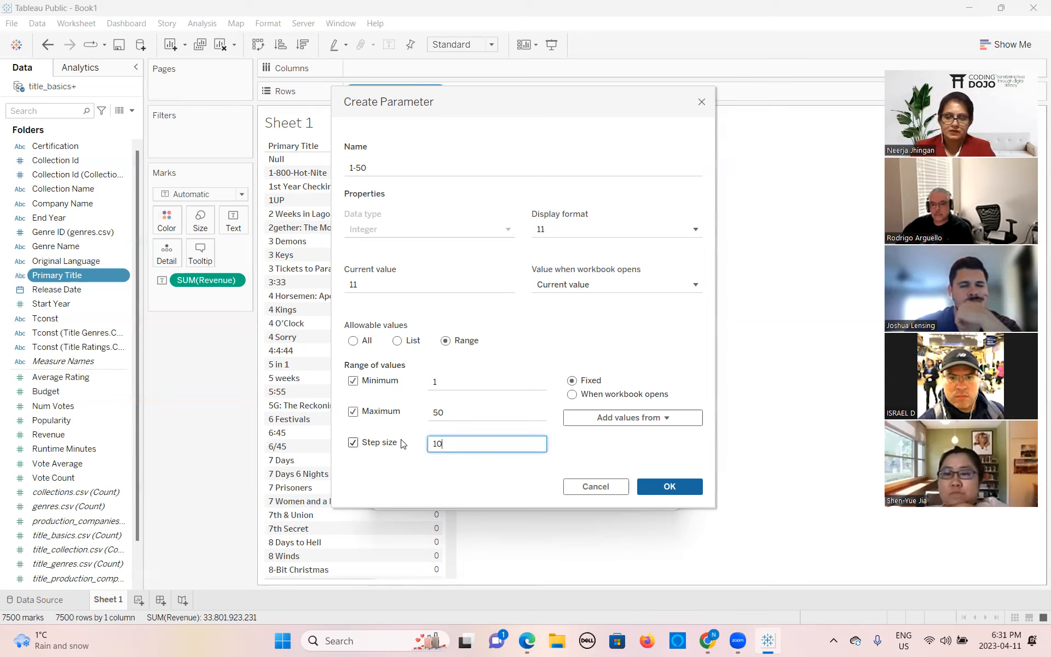
{"action": "left_click", "coordinate": [437, 479]}
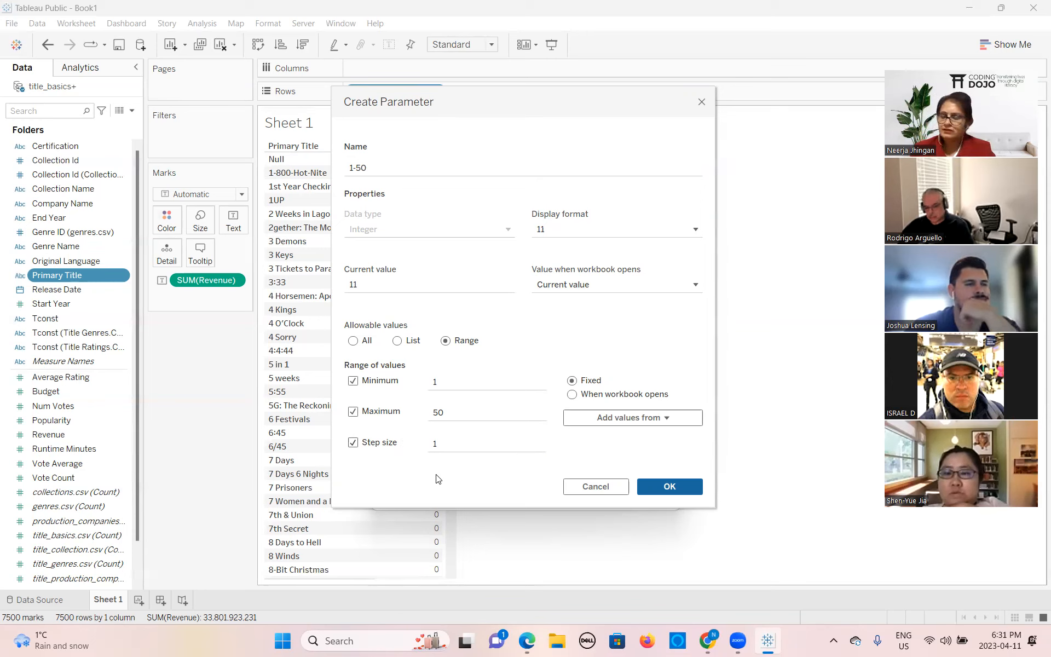
{"action": "left_click", "coordinate": [669, 488]}
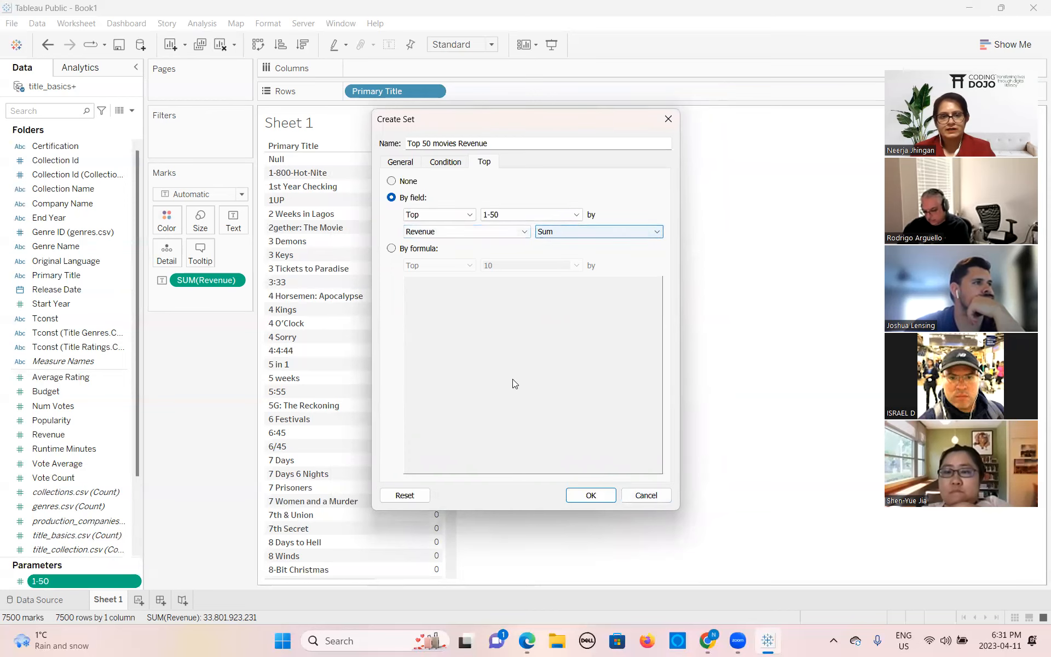
{"action": "left_click", "coordinate": [573, 499]}
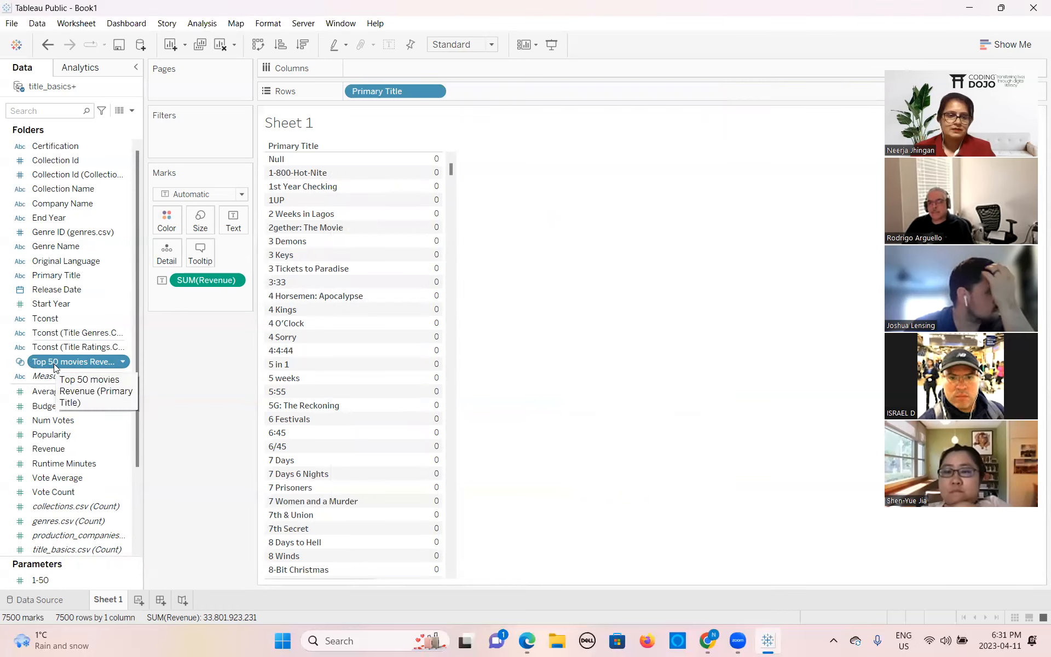
Filter Sheet 1 by the Top 50 movies Revenue set and try to place Primary Title on the columns
{"action": "left_click_drag", "start_coordinate": [54, 363], "coordinate": [177, 134]}
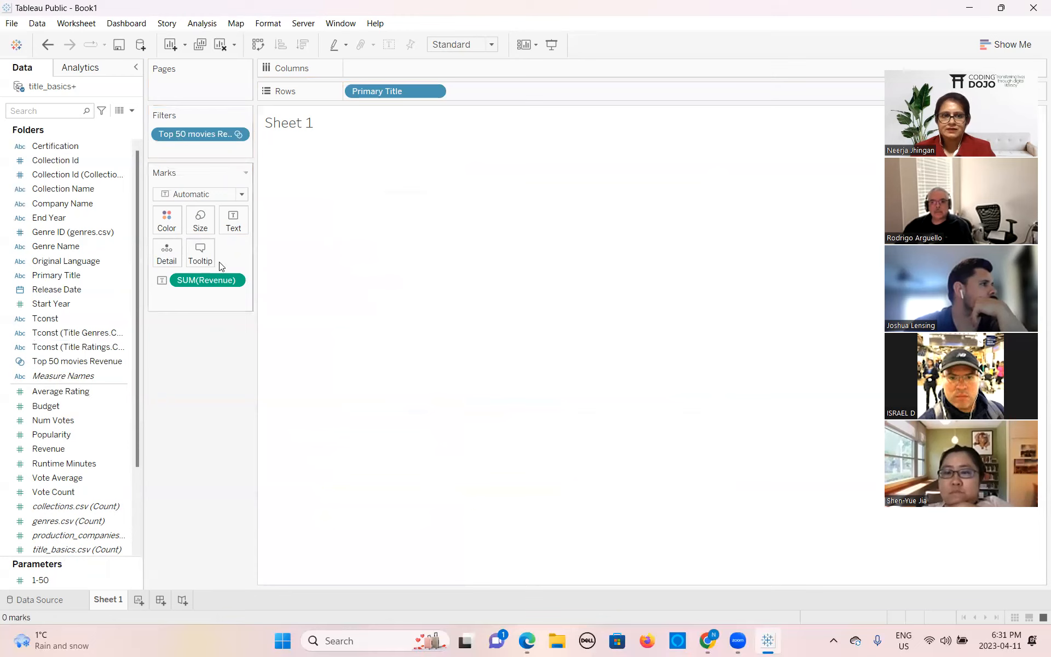
{"action": "left_click", "coordinate": [239, 135]}
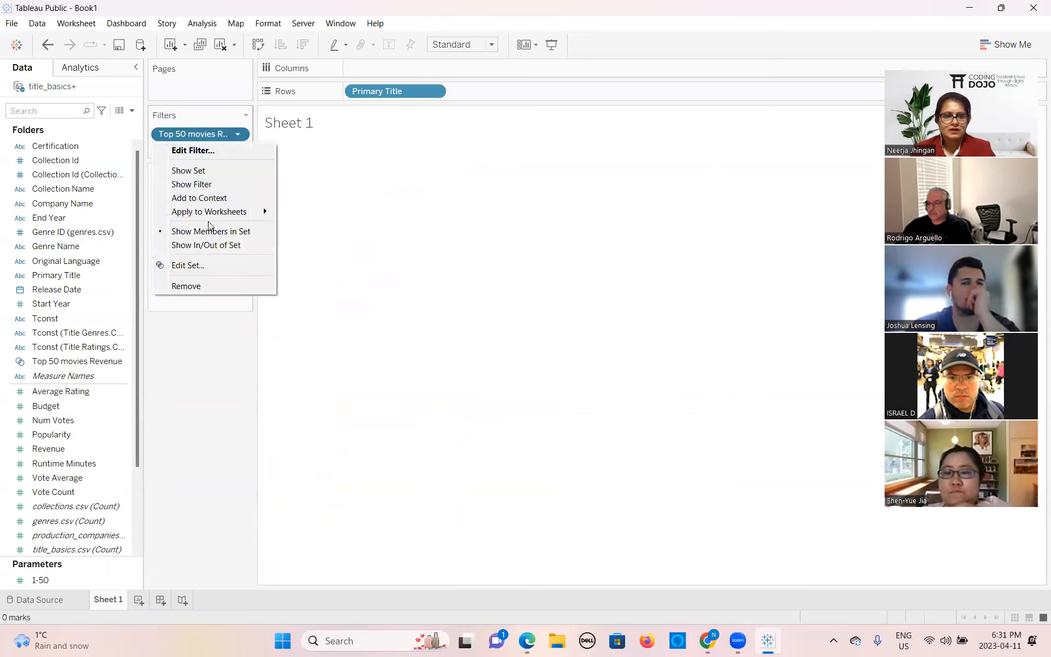
{"action": "left_click", "coordinate": [415, 207]}
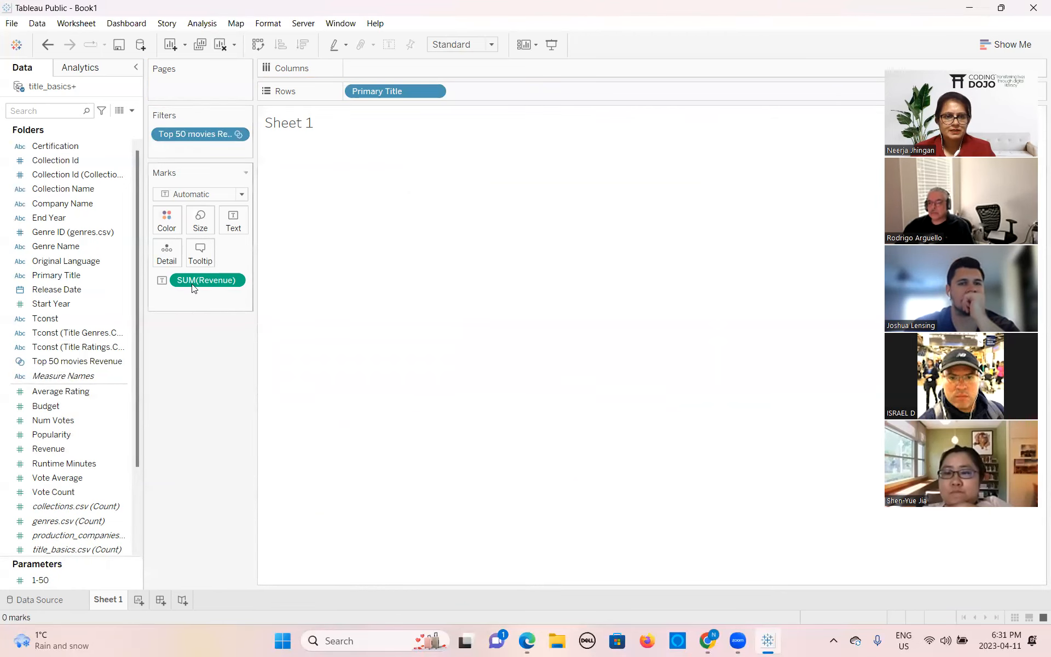
{"action": "left_click", "coordinate": [61, 279]}
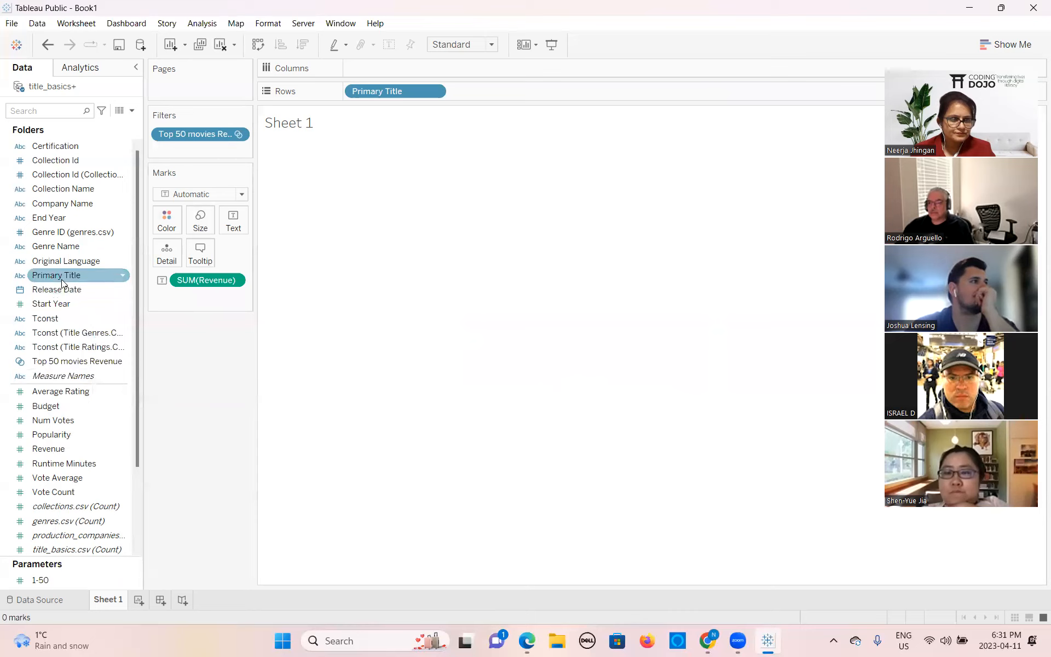
{"action": "left_click_drag", "start_coordinate": [61, 280], "coordinate": [375, 70]}
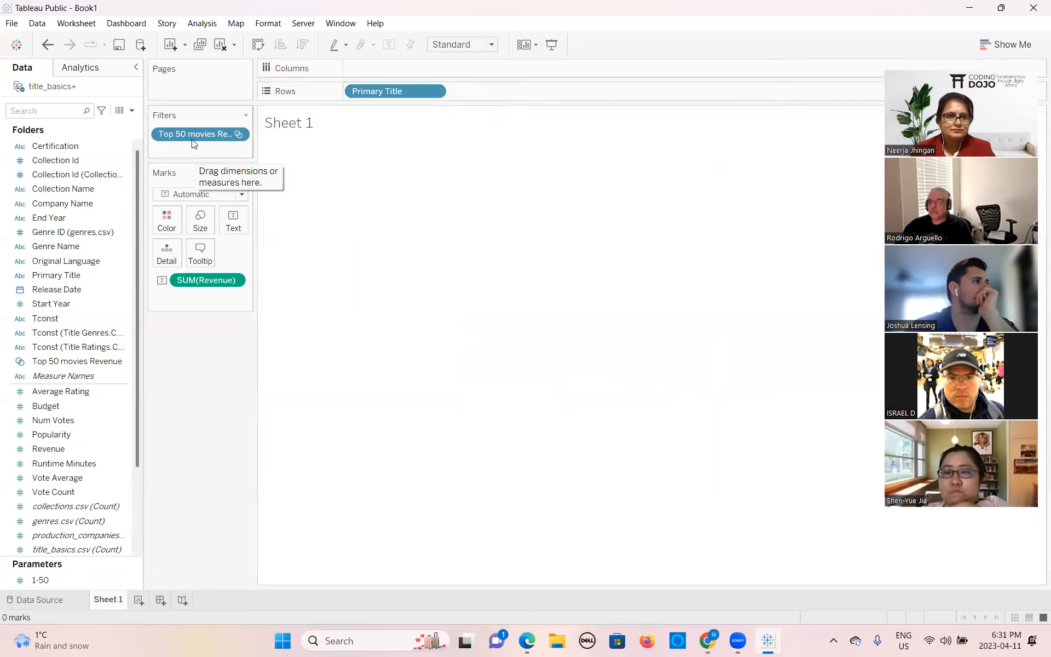
Clear Sheet 1 by removing Primary Title from the rows, the sum of Revenue and the set filter
{"action": "left_click_drag", "start_coordinate": [429, 92], "coordinate": [103, 302]}
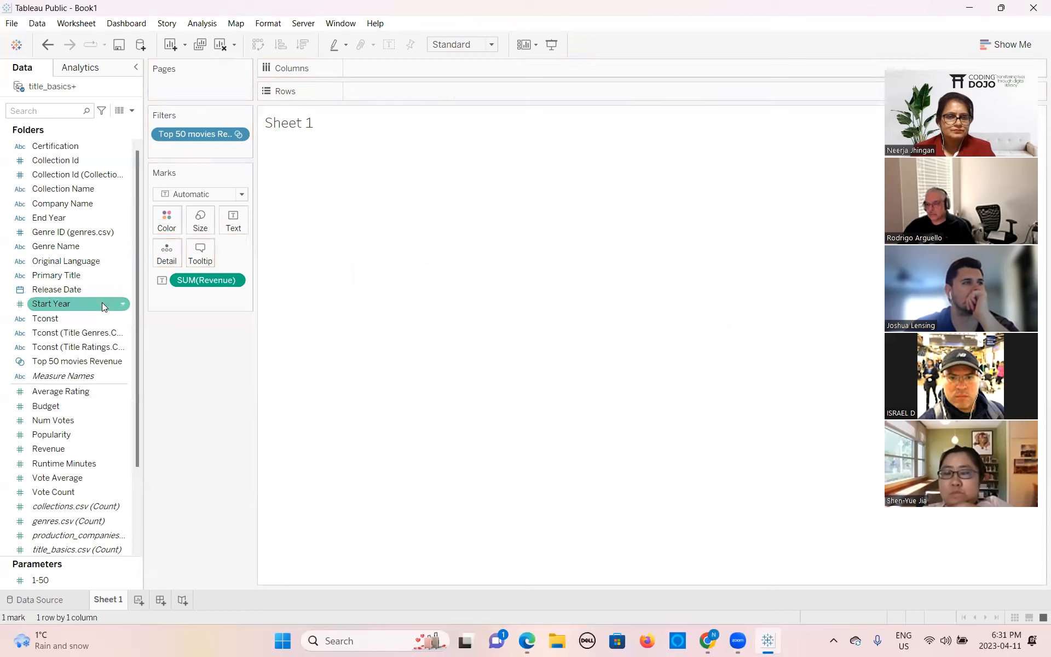
{"action": "left_click_drag", "start_coordinate": [75, 305], "coordinate": [84, 316]}
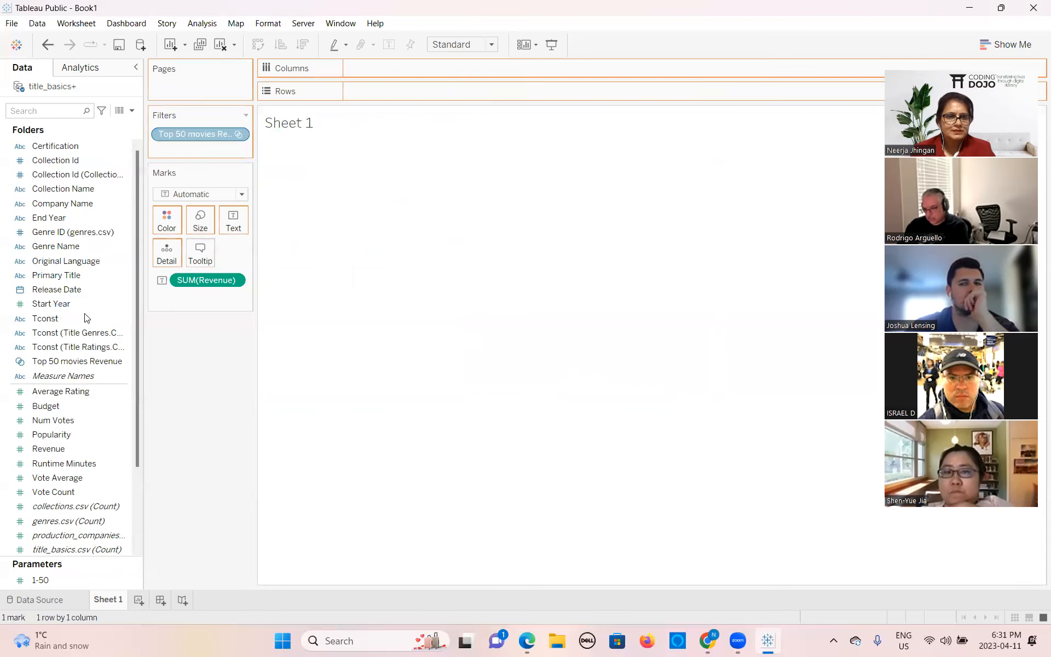
{"action": "left_click_drag", "start_coordinate": [196, 285], "coordinate": [71, 515]}
{"action": "scroll", "coordinate": [51, 480], "scroll_direction": "down", "scroll_amount": 1}
{"action": "scroll", "coordinate": [51, 480], "scroll_direction": "down", "scroll_amount": 1}
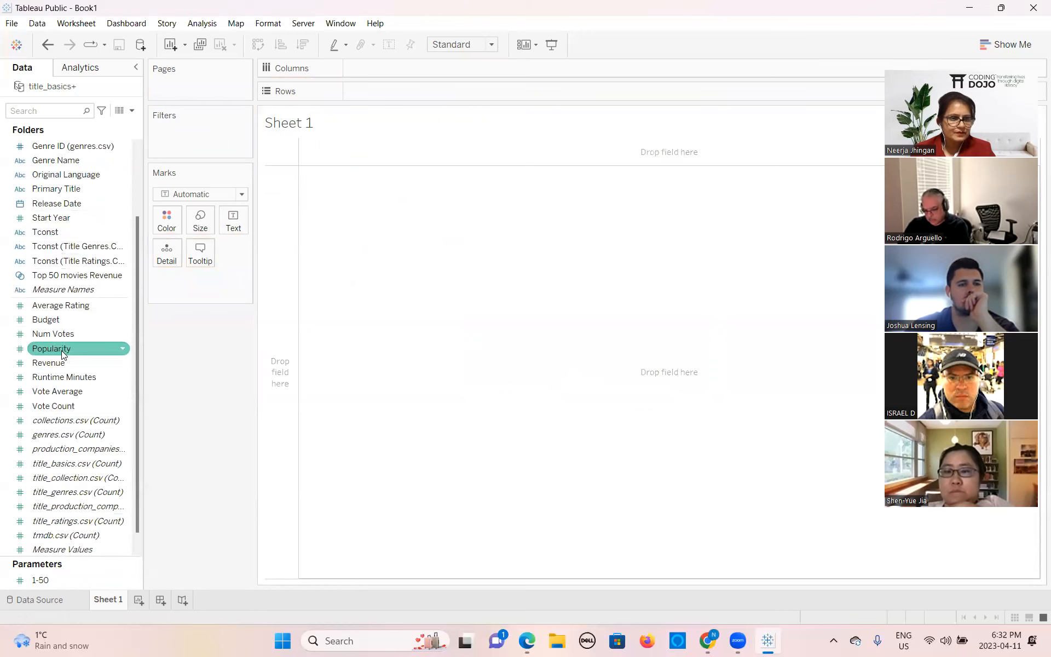
{"action": "scroll", "coordinate": [55, 348], "scroll_direction": "up", "scroll_amount": 2}
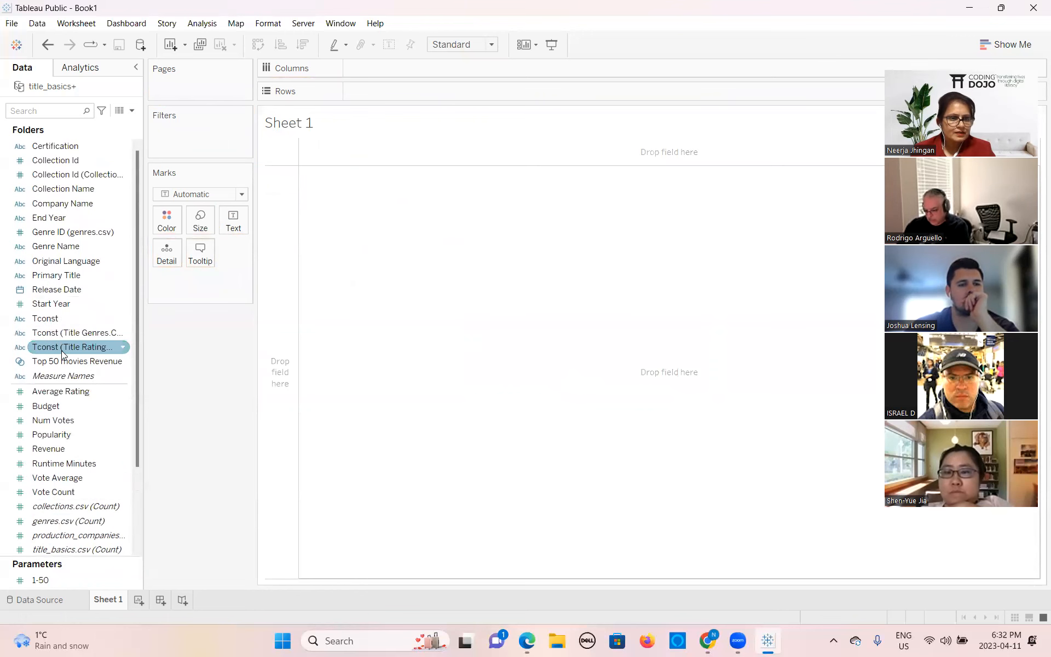
List Primary Title on the rows of Sheet 1 and show the sum of Revenue for each title
{"action": "double_click", "coordinate": [55, 278]}
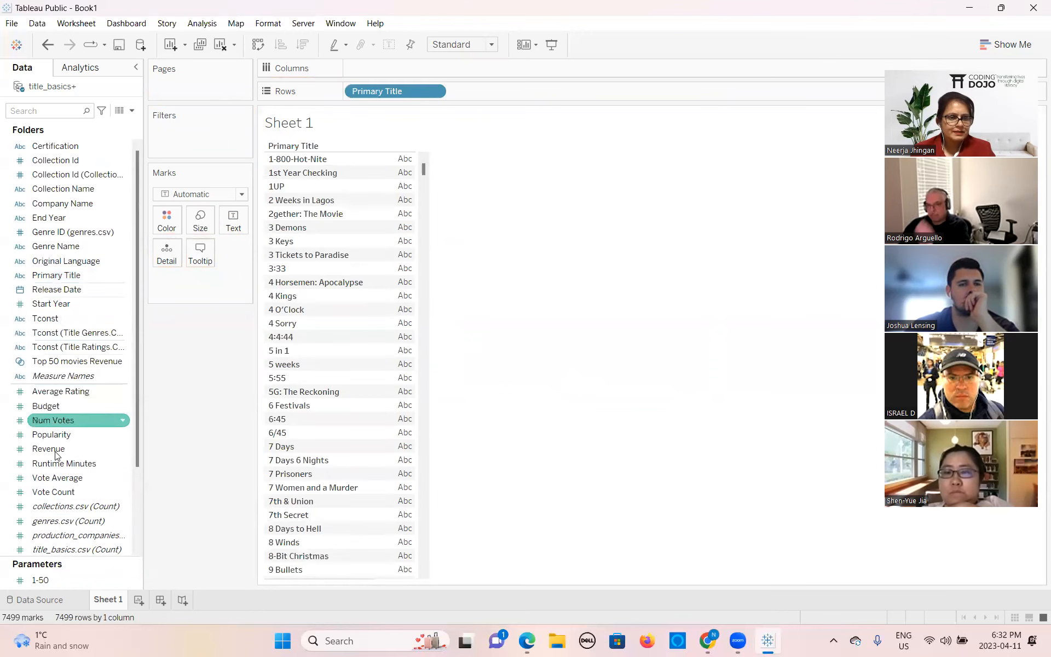
{"action": "scroll", "coordinate": [60, 503], "scroll_direction": "down", "scroll_amount": 2}
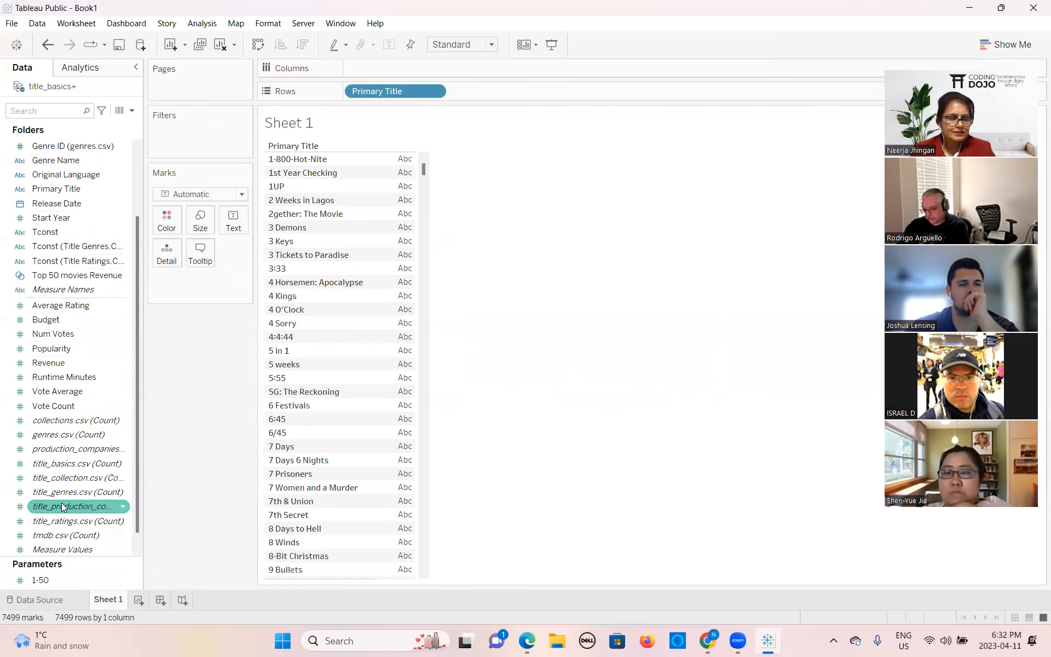
{"action": "double_click", "coordinate": [34, 364]}
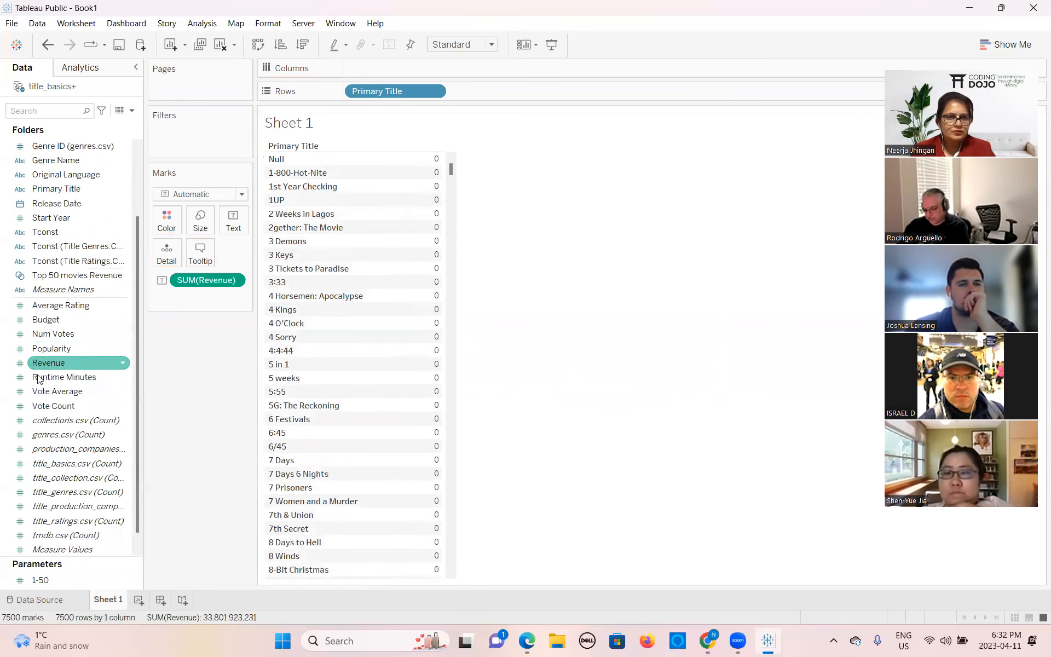
Filter Sheet 1 by the Top 50 movies Revenue set and check the filter's condition and general settings
{"action": "left_click_drag", "start_coordinate": [61, 275], "coordinate": [186, 134]}
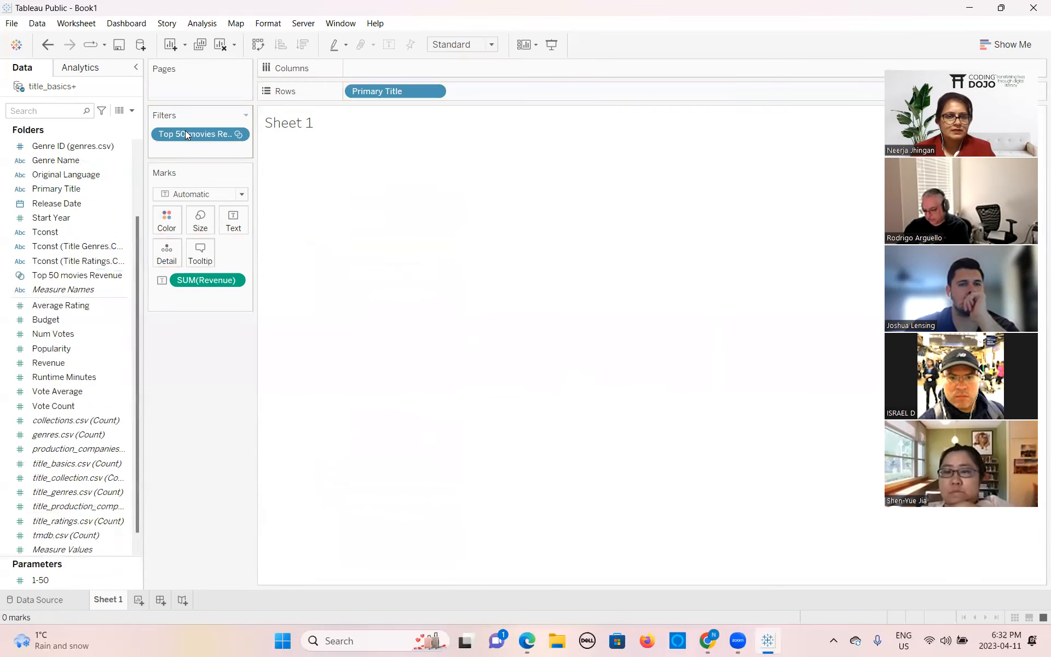
{"action": "left_click", "coordinate": [237, 134]}
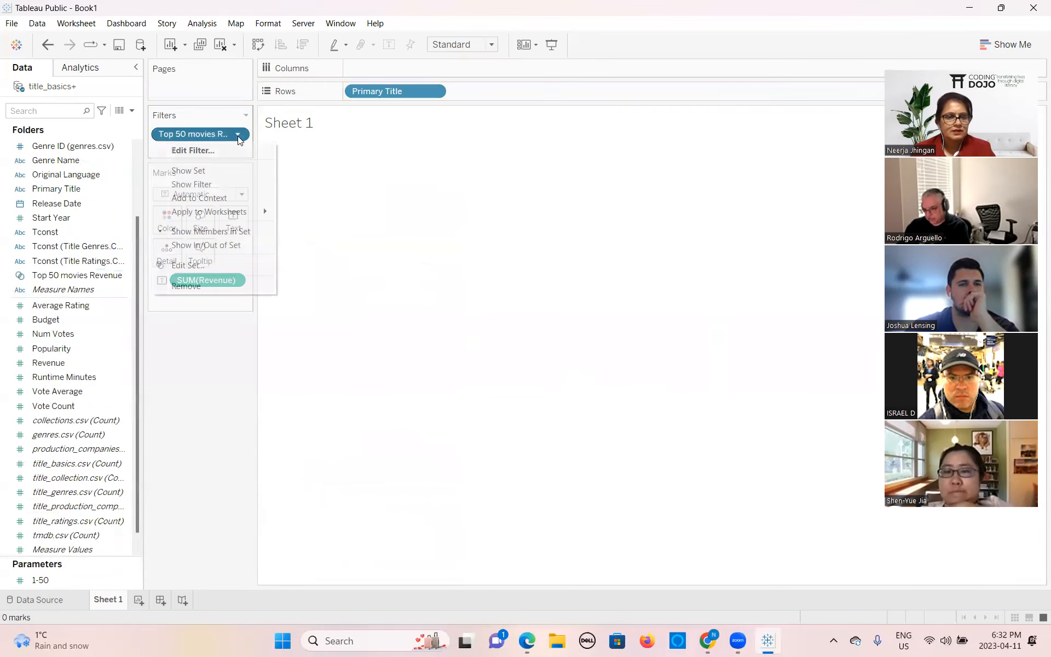
{"action": "left_click", "coordinate": [204, 150]}
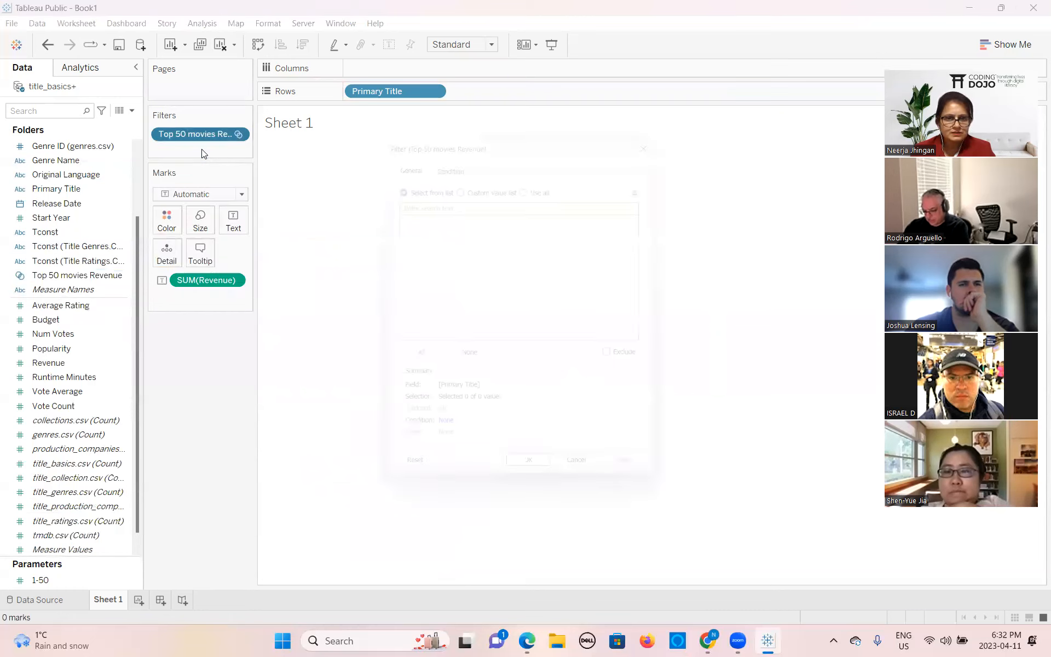
{"action": "left_click", "coordinate": [446, 153]}
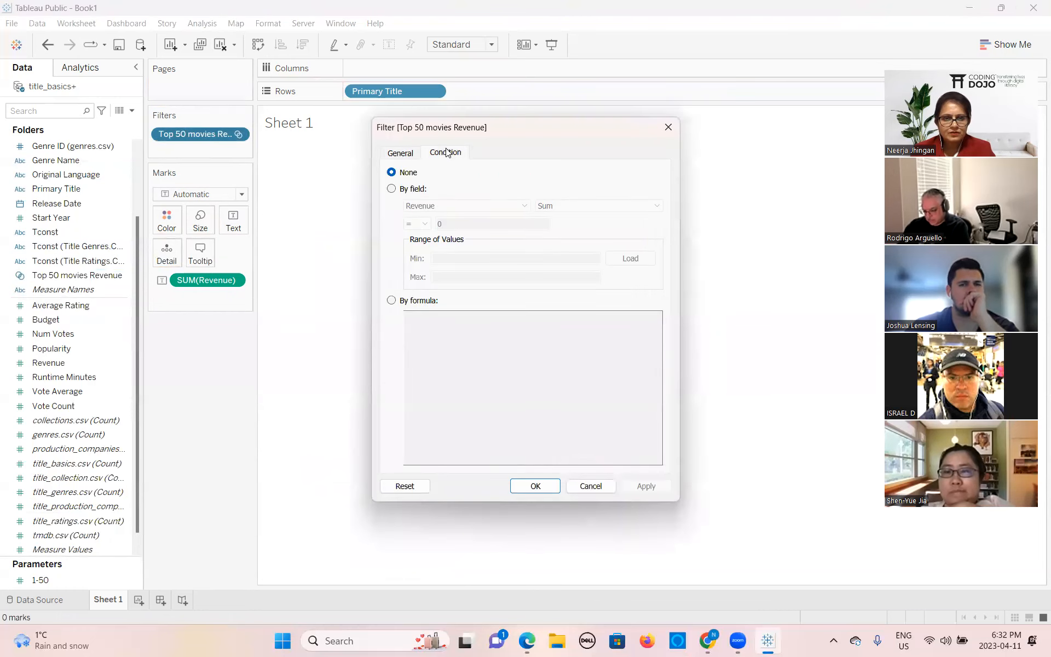
{"action": "left_click", "coordinate": [400, 153]}
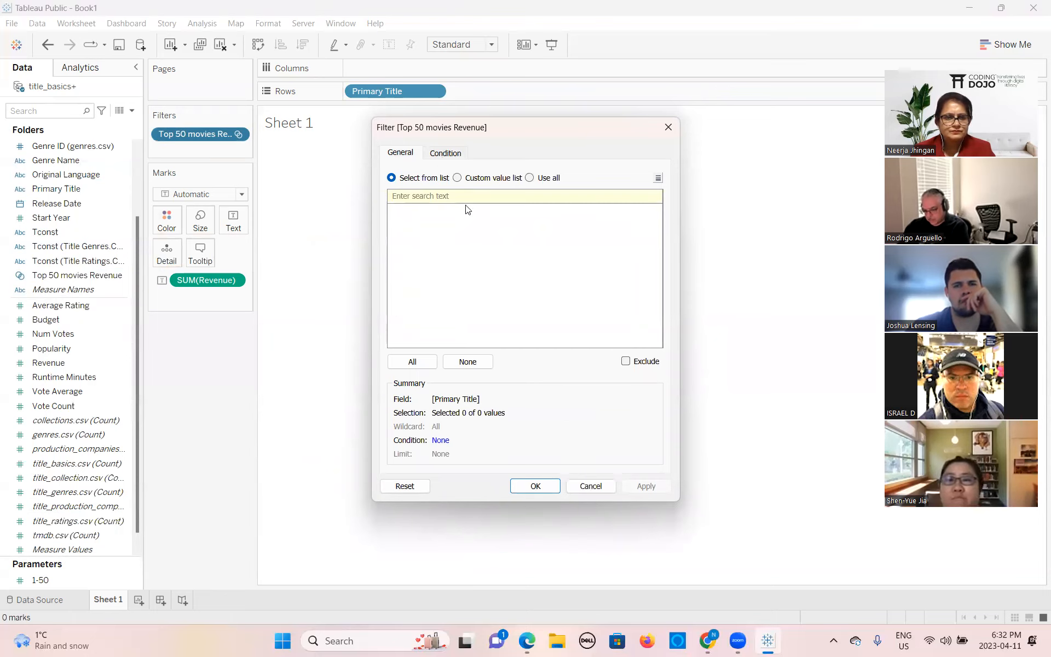
{"action": "left_click", "coordinate": [591, 486]}
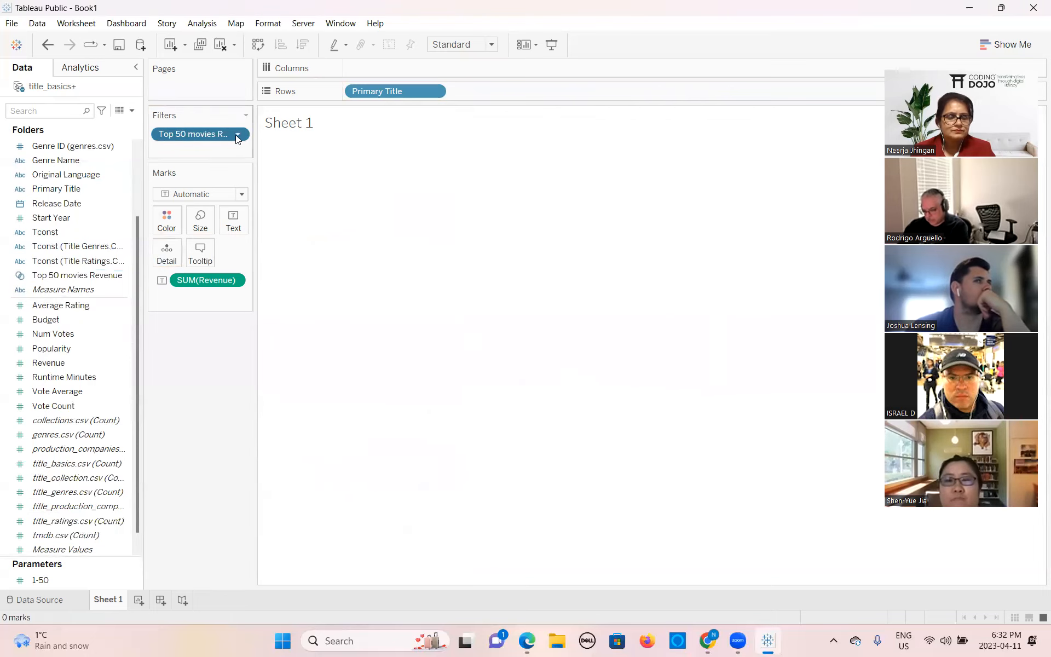
Remove the Top 50 movies Revenue set filter from Sheet 1
{"action": "left_click", "coordinate": [238, 135]}
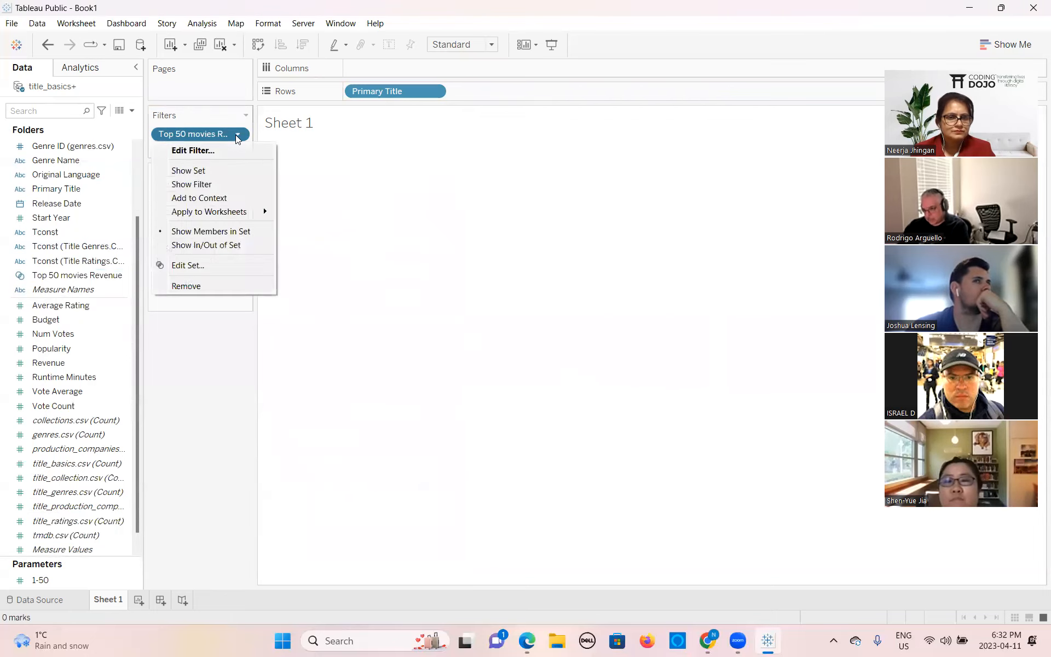
{"action": "left_click", "coordinate": [206, 245]}
{"action": "double_click", "coordinate": [231, 134]}
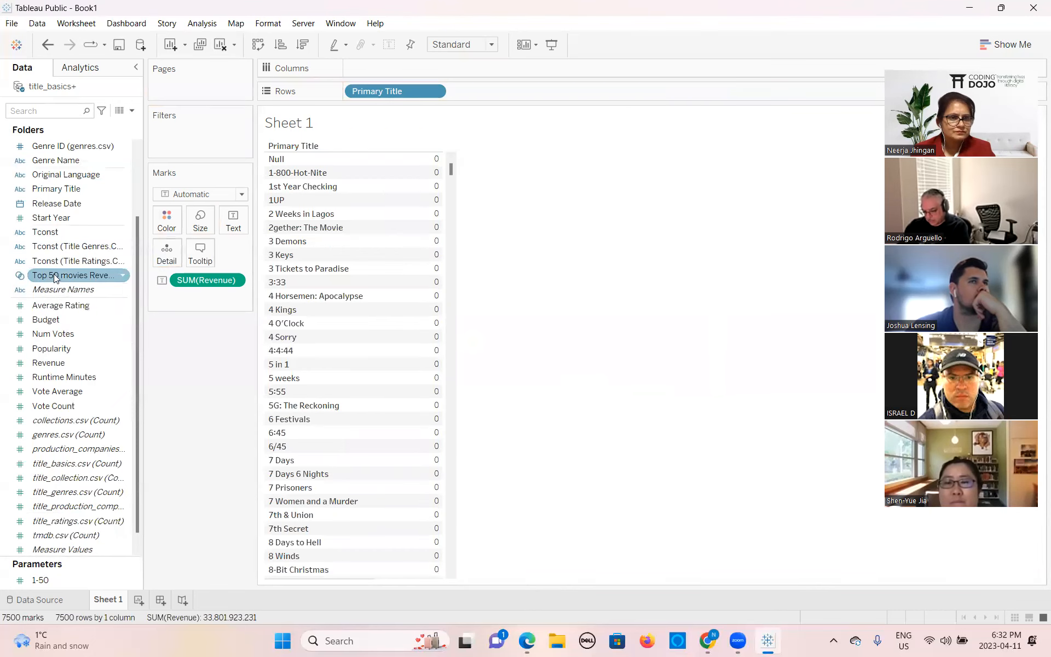
Filter the sheet by the Top 50 movies Revenue set again and base the set's top 1-50 limit on the count of Genre Name
{"action": "left_click_drag", "start_coordinate": [58, 279], "coordinate": [175, 134]}
{"action": "left_click", "coordinate": [238, 133]}
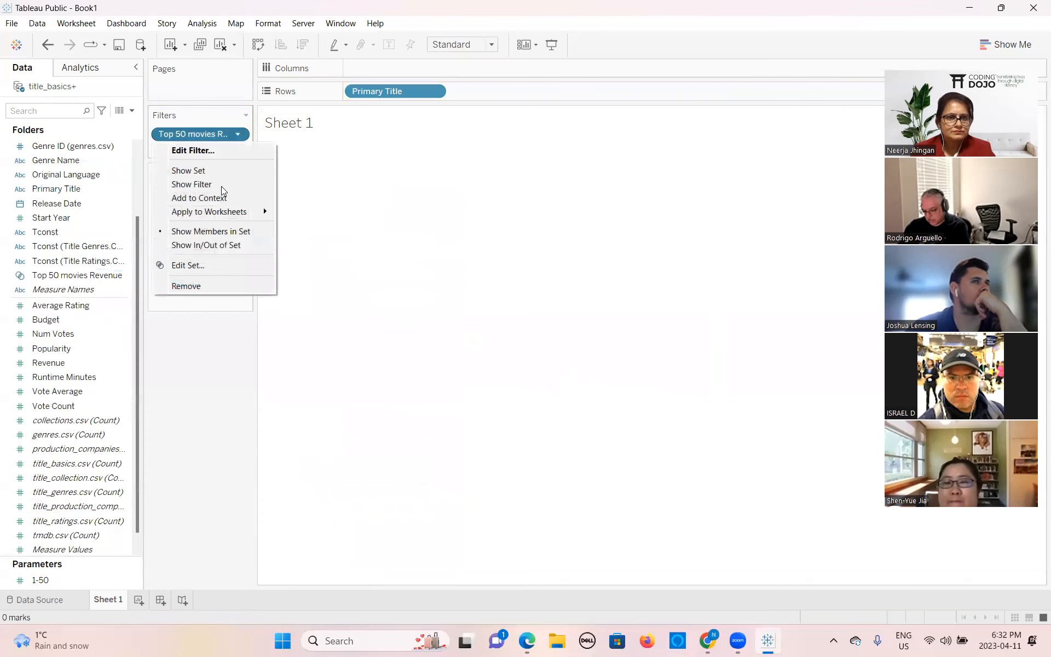
{"action": "left_click", "coordinate": [212, 265]}
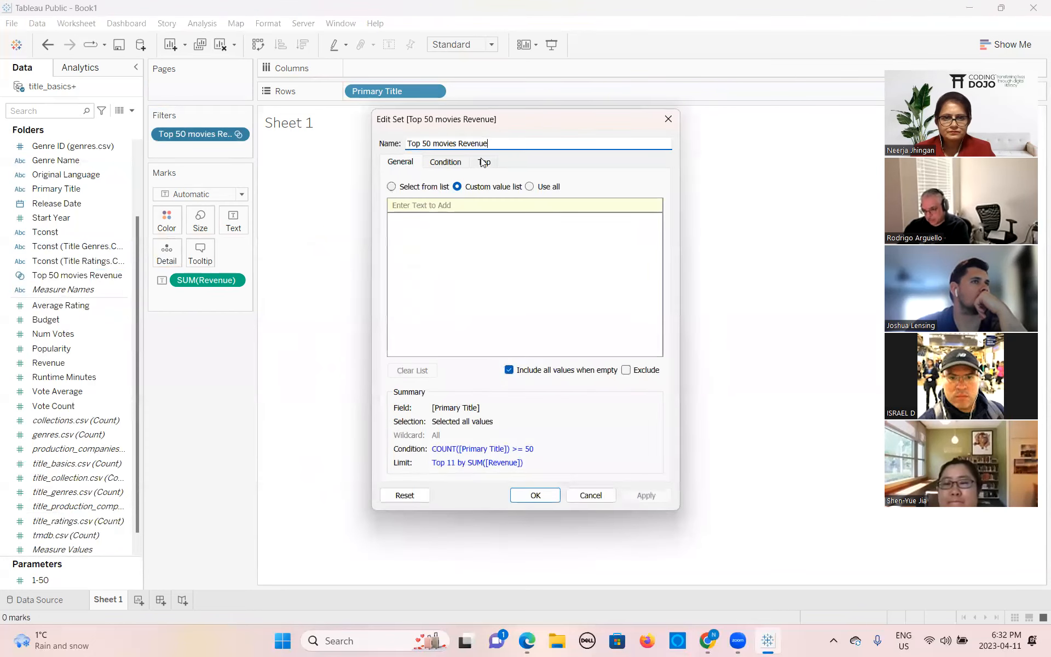
{"action": "left_click", "coordinate": [484, 161]}
{"action": "left_click", "coordinate": [521, 235]}
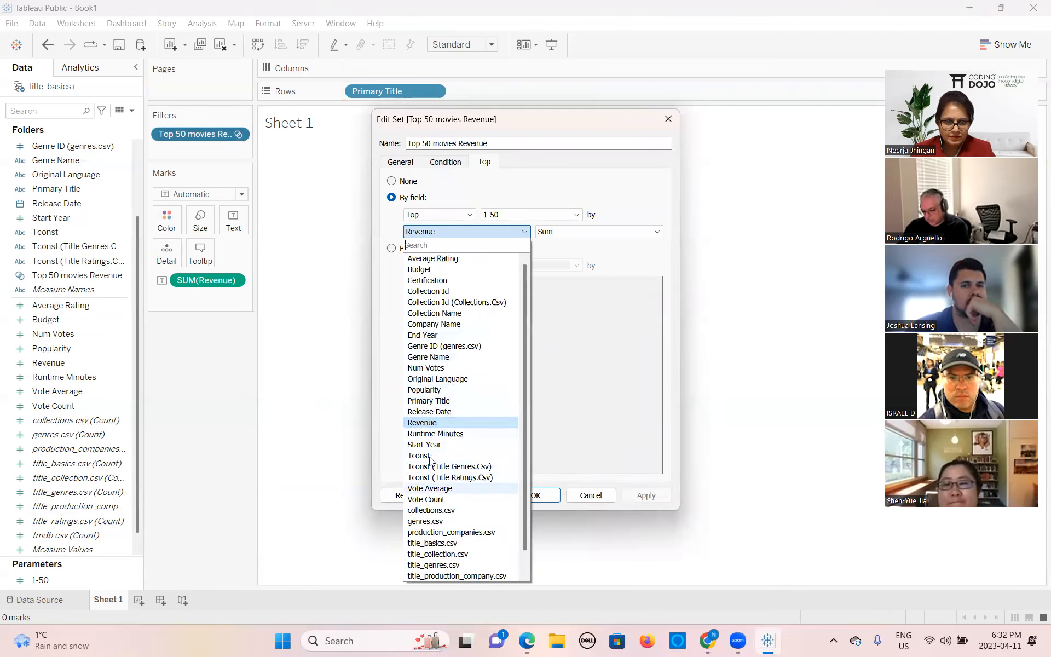
{"action": "left_click", "coordinate": [430, 359]}
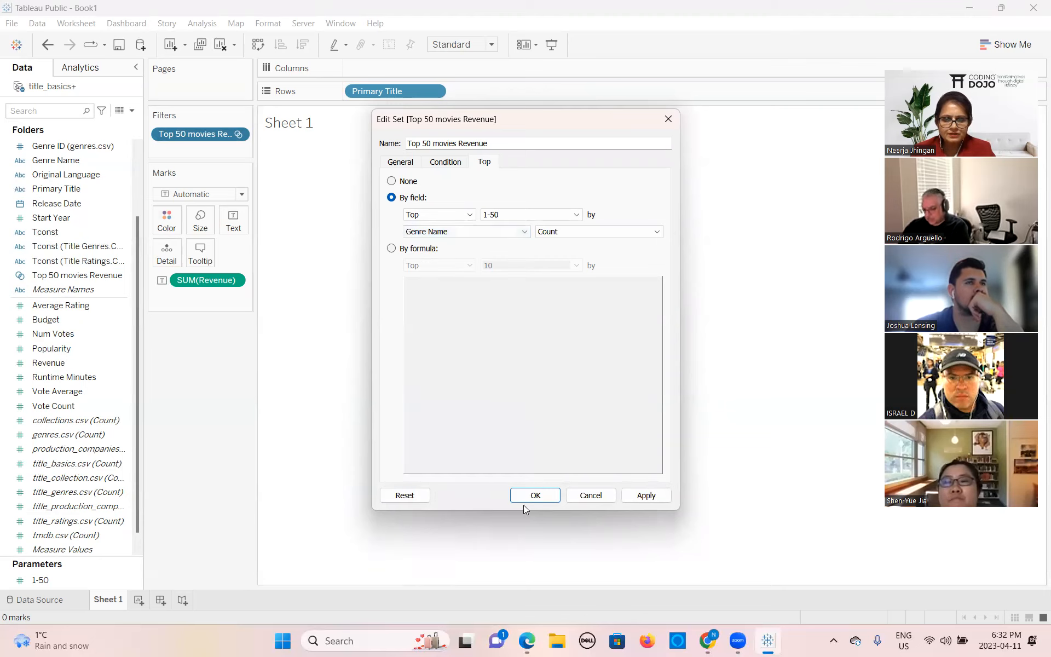
{"action": "left_click", "coordinate": [638, 496]}
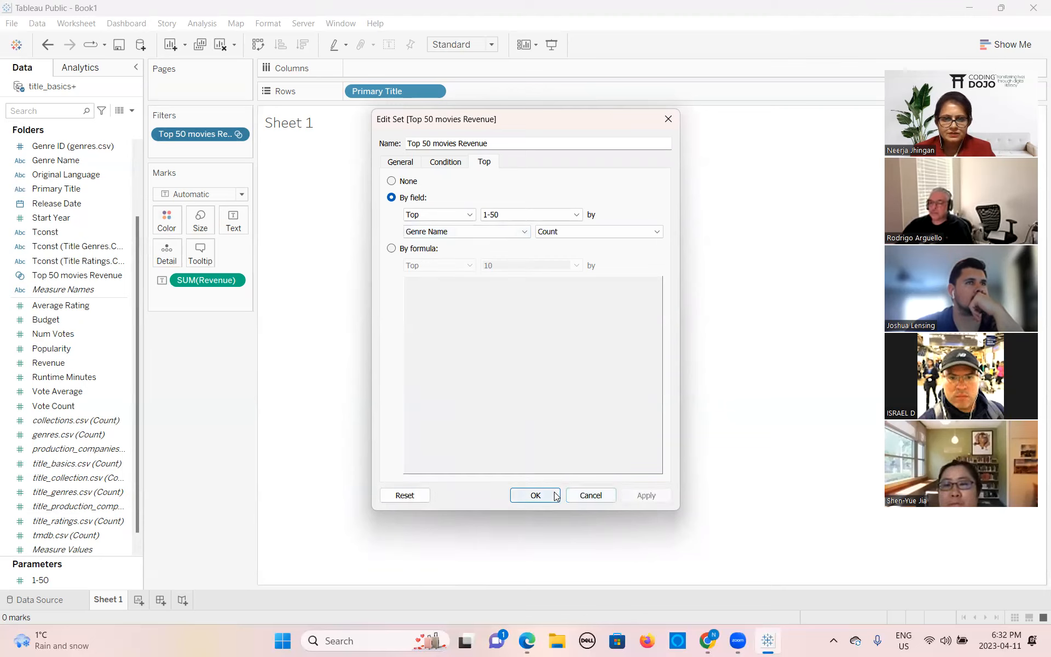
{"action": "left_click", "coordinate": [534, 495]}
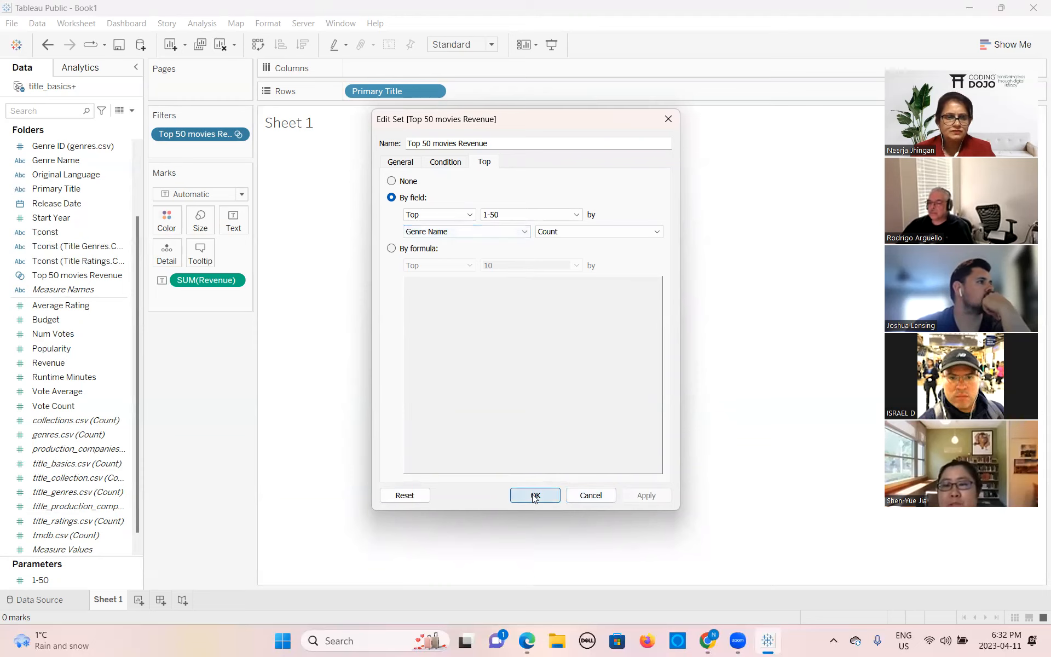
Base the set's top limit on the sum of Revenue, keeping the 1-50 parameter, and save the set
{"action": "left_click", "coordinate": [232, 137]}
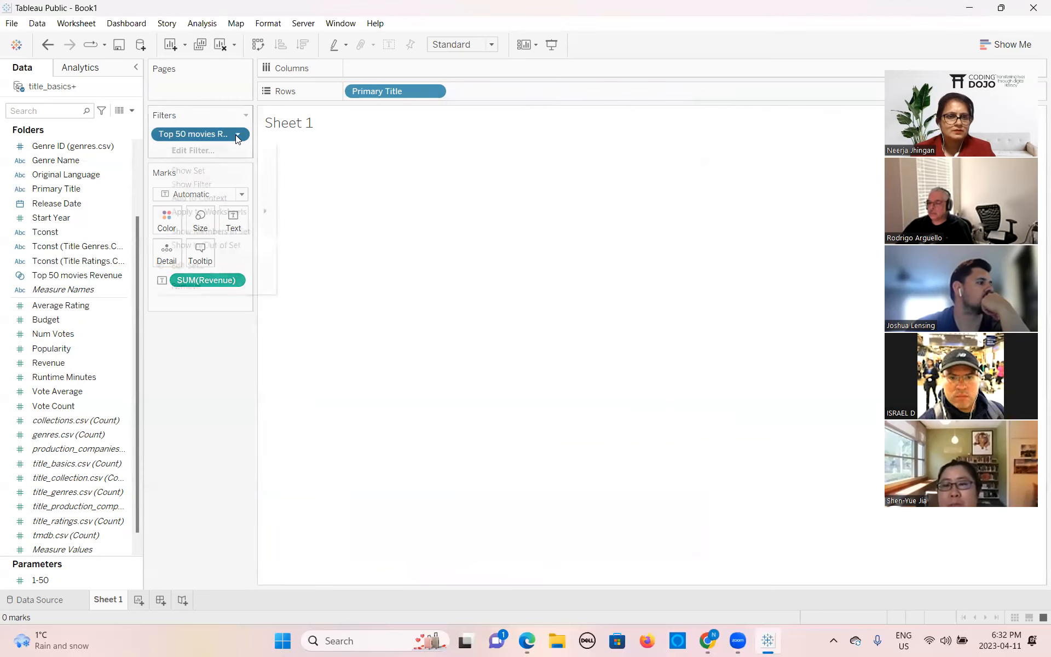
{"action": "left_click", "coordinate": [203, 264]}
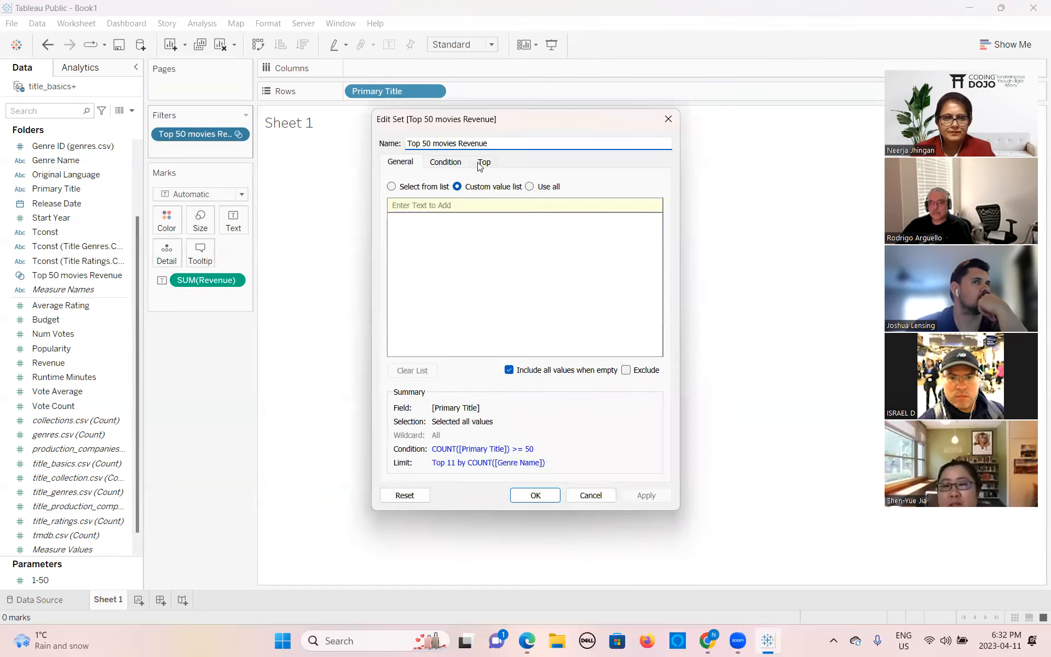
{"action": "left_click", "coordinate": [483, 162]}
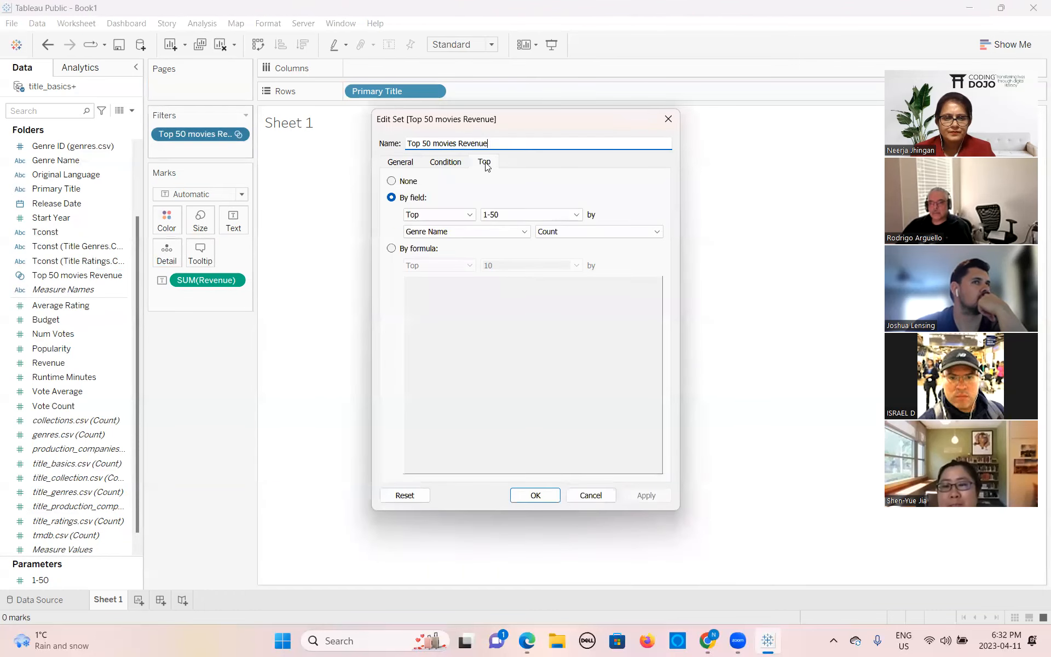
{"action": "left_click", "coordinate": [522, 232]}
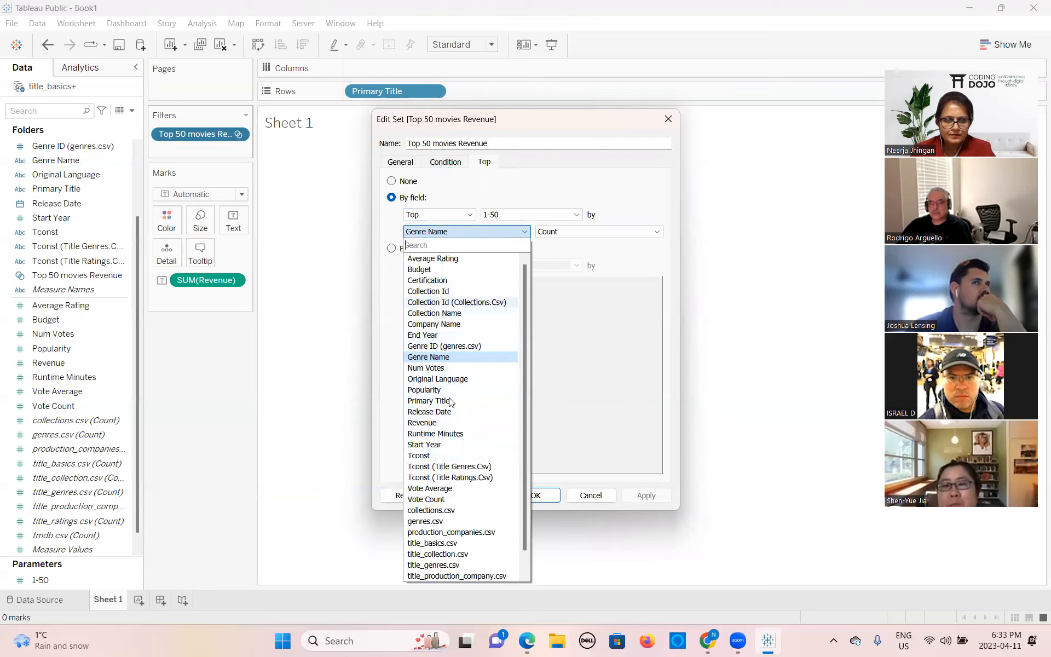
{"action": "scroll", "coordinate": [449, 428], "scroll_direction": "down", "scroll_amount": 1}
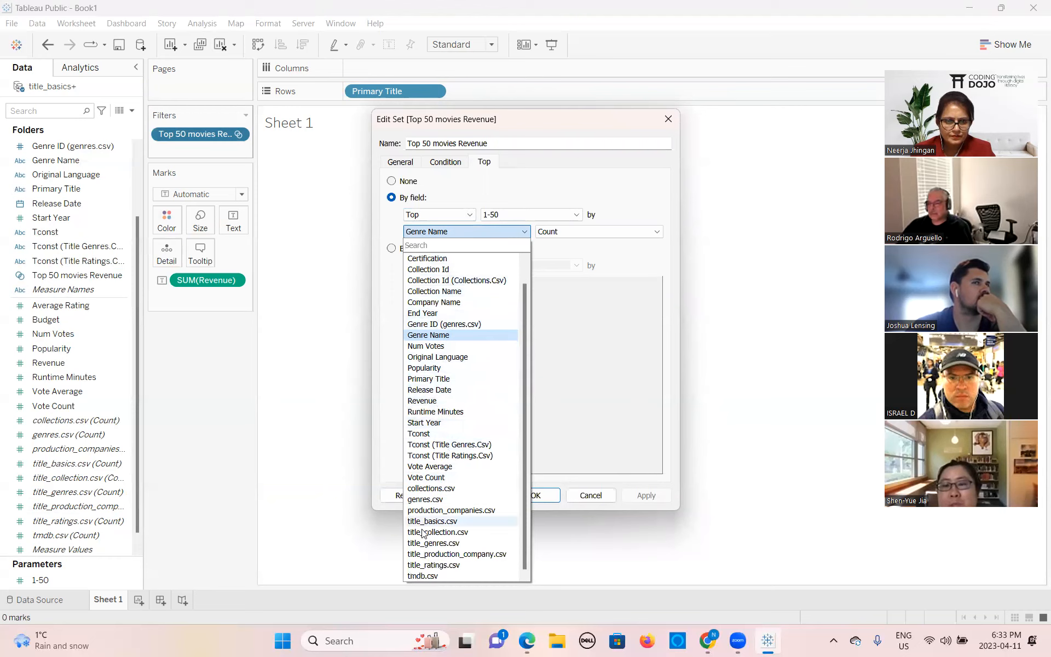
{"action": "left_click", "coordinate": [422, 400]}
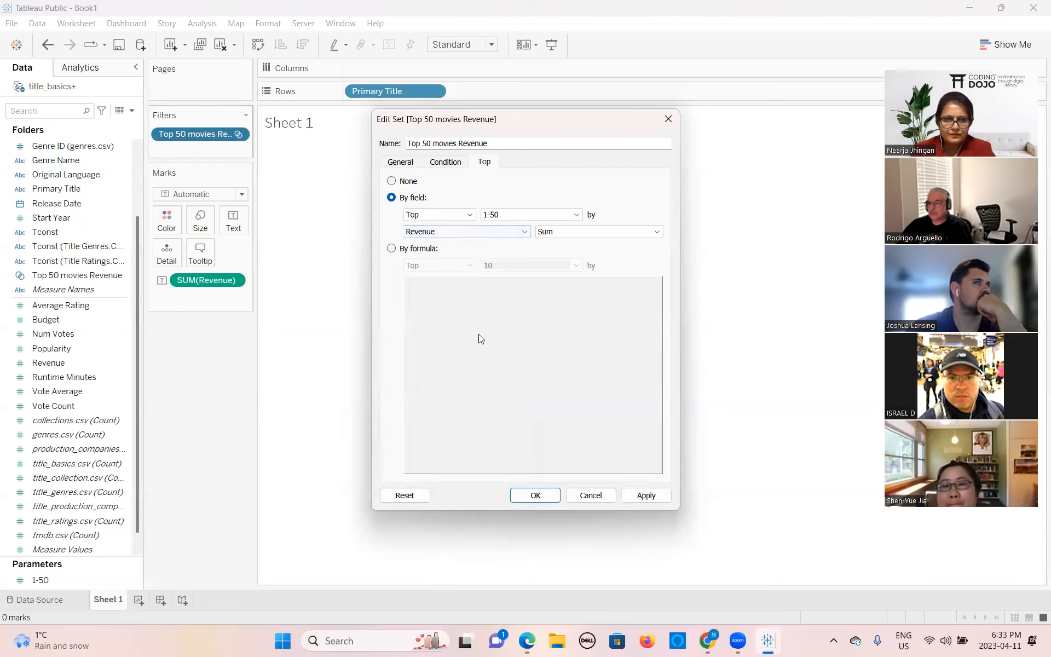
{"action": "left_click", "coordinate": [576, 216]}
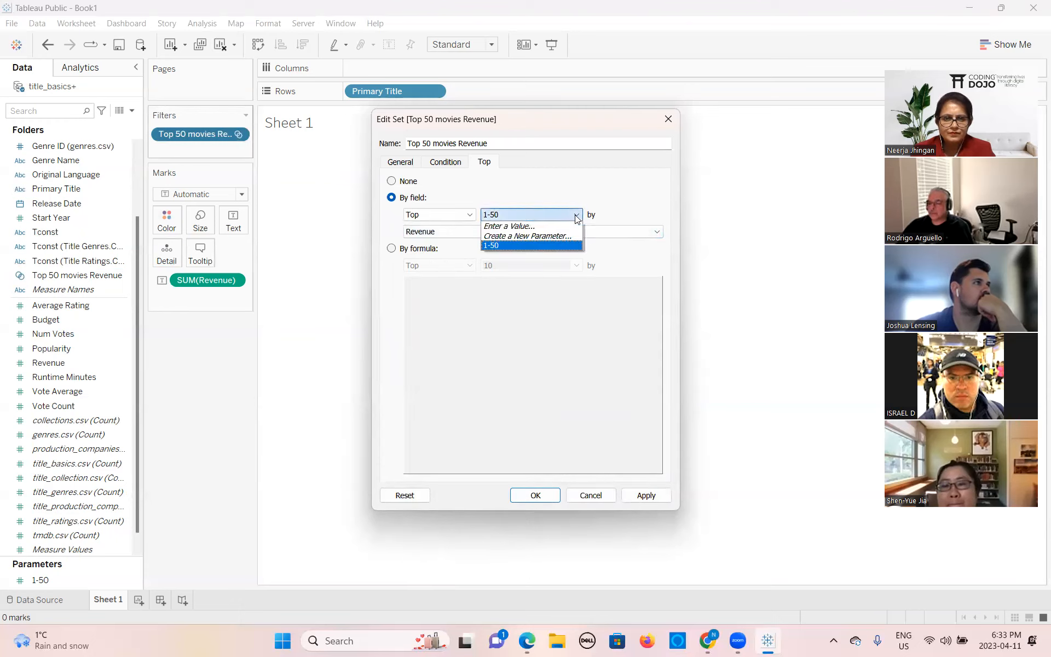
{"action": "left_click", "coordinate": [576, 216]}
{"action": "left_click", "coordinate": [645, 495]}
{"action": "left_click", "coordinate": [536, 494]}
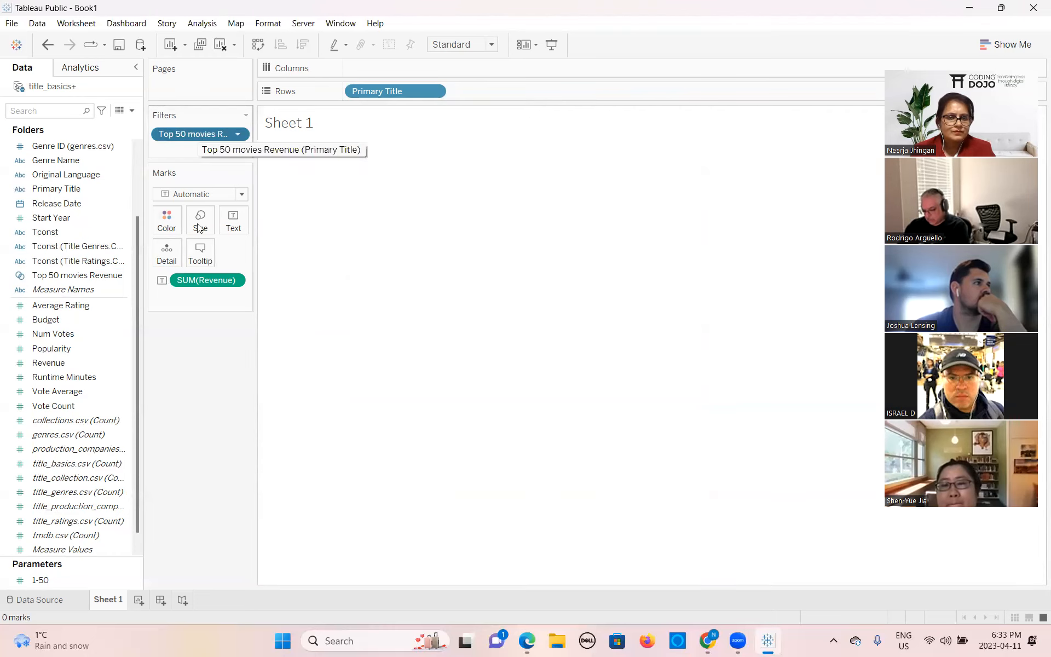
Take the set filter off Sheet 1 and delete the Top 50 movies Revenue set from the data fields
{"action": "left_click_drag", "start_coordinate": [213, 132], "coordinate": [22, 266]}
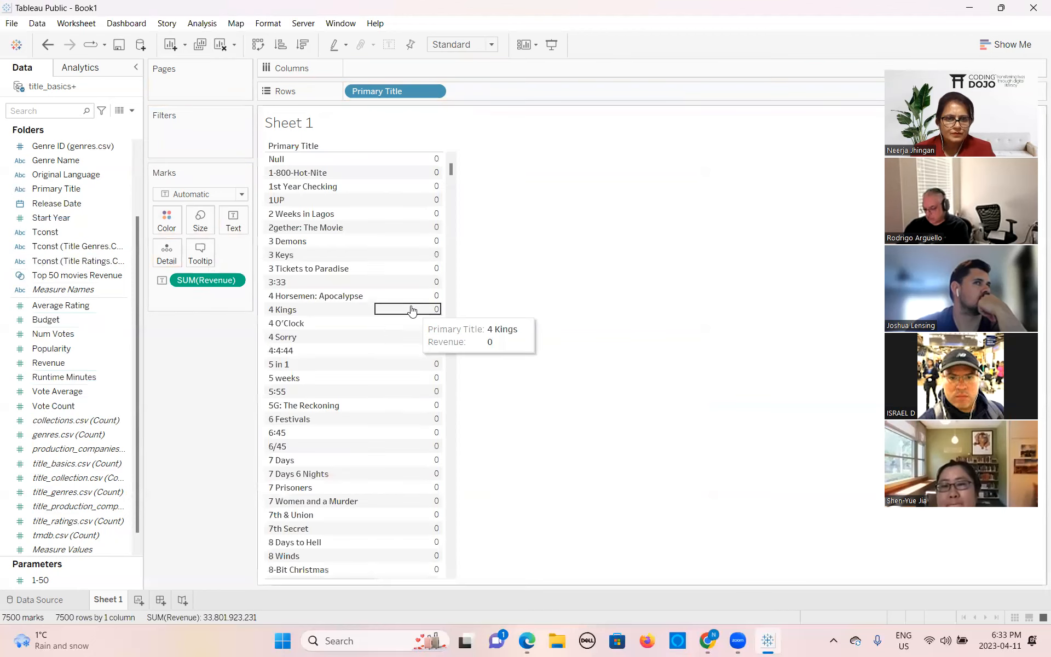
{"action": "scroll", "coordinate": [411, 309], "scroll_direction": "down", "scroll_amount": 10}
{"action": "scroll", "coordinate": [411, 310], "scroll_direction": "down", "scroll_amount": 8}
{"action": "scroll", "coordinate": [408, 306], "scroll_direction": "up", "scroll_amount": 15}
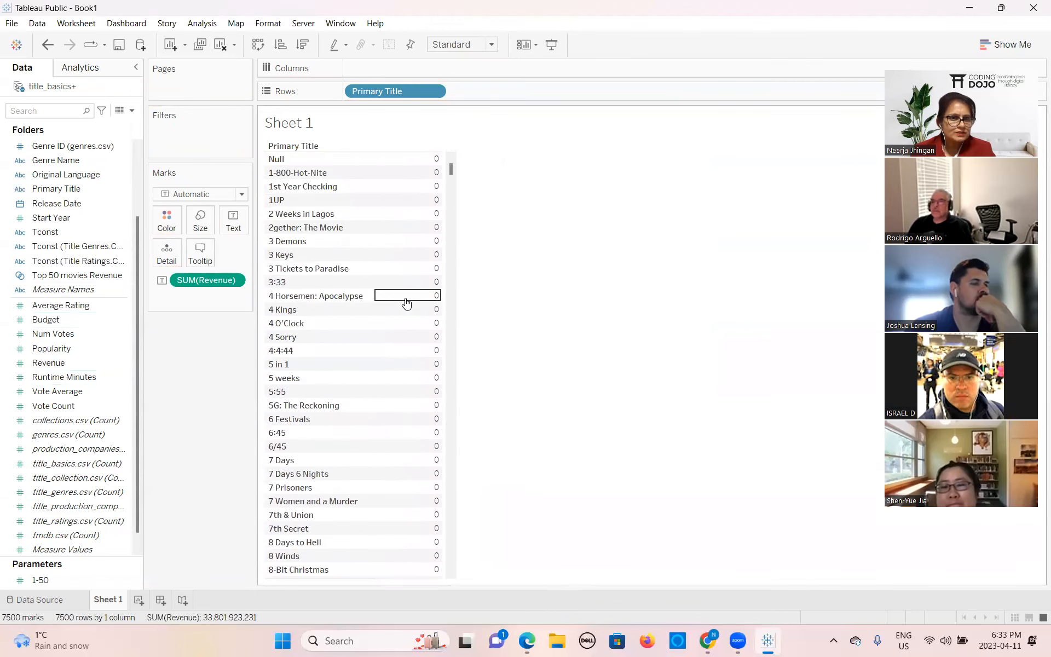
{"action": "left_click", "coordinate": [123, 277]}
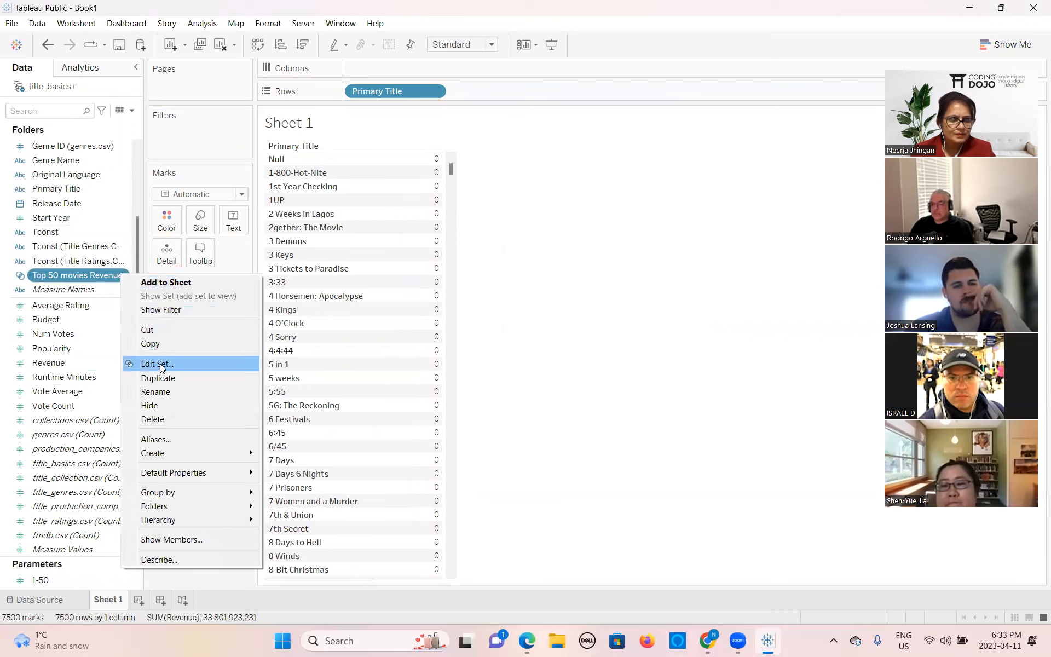
{"action": "left_click", "coordinate": [159, 419]}
Create a set from the Primary Title field named Top 50 movies Based on Revenue
{"action": "scroll", "coordinate": [60, 197], "scroll_direction": "up", "scroll_amount": 2}
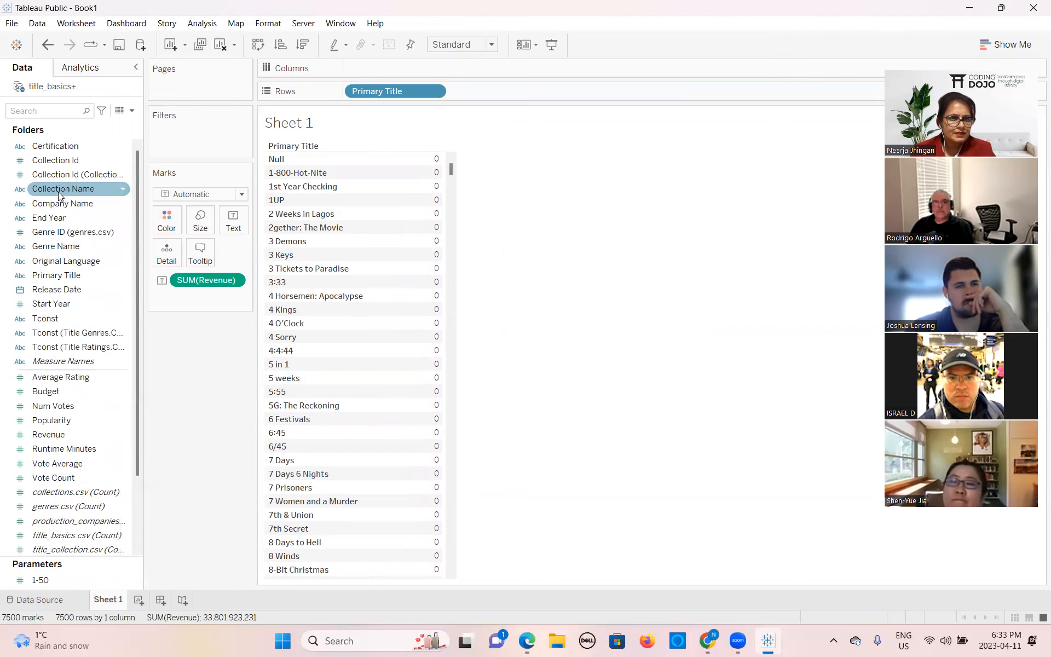
{"action": "left_click", "coordinate": [124, 275]}
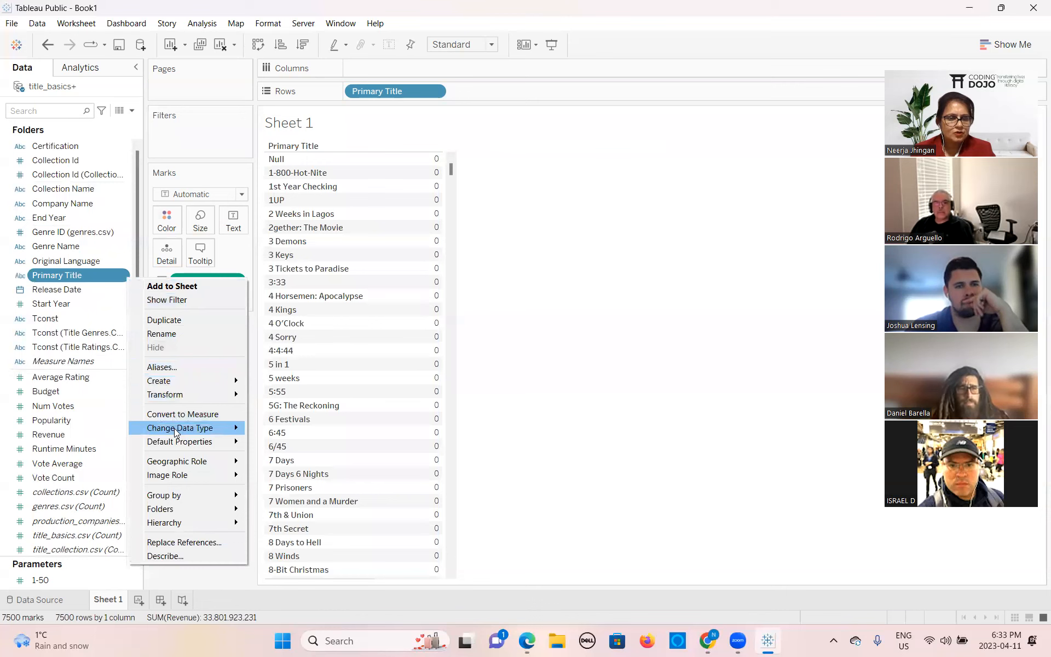
{"action": "mouse_move", "coordinate": [170, 382]}
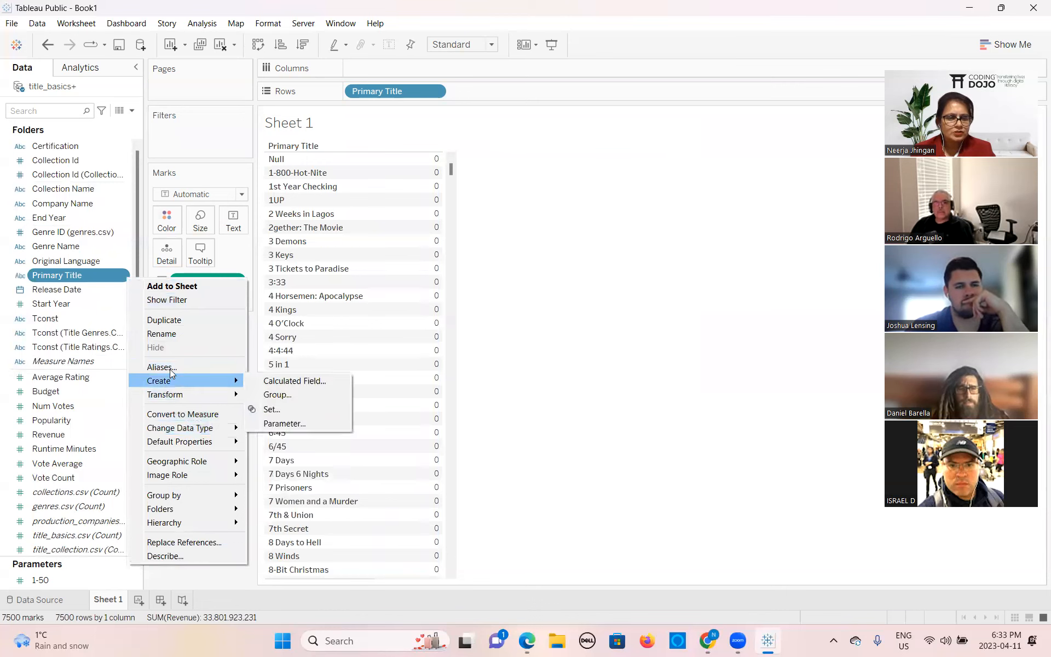
{"action": "mouse_move", "coordinate": [169, 510]}
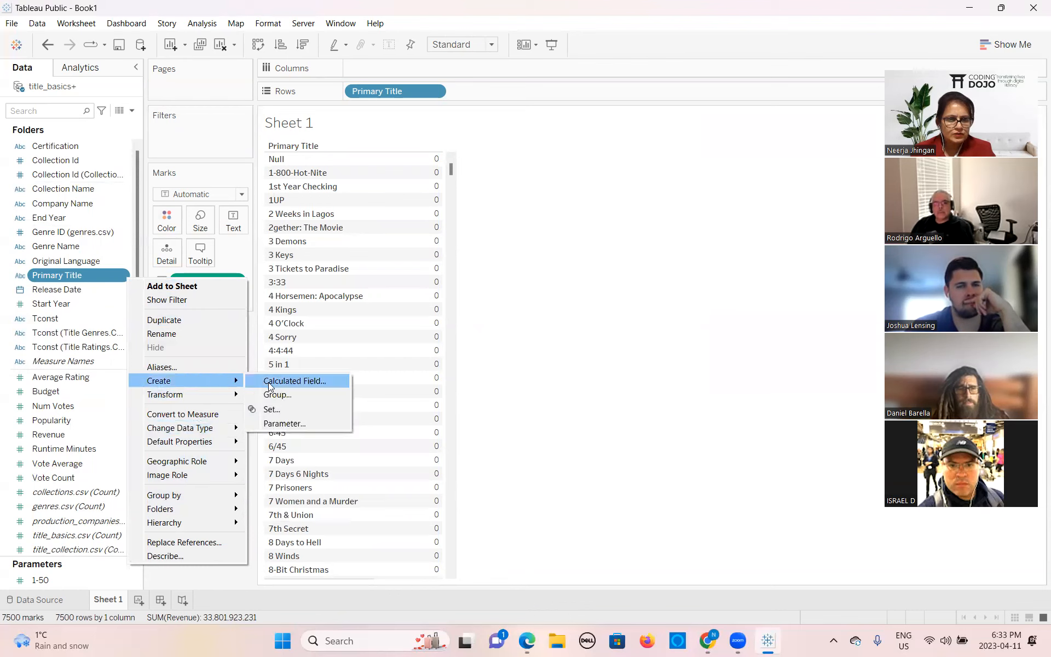
{"action": "left_click", "coordinate": [272, 412]}
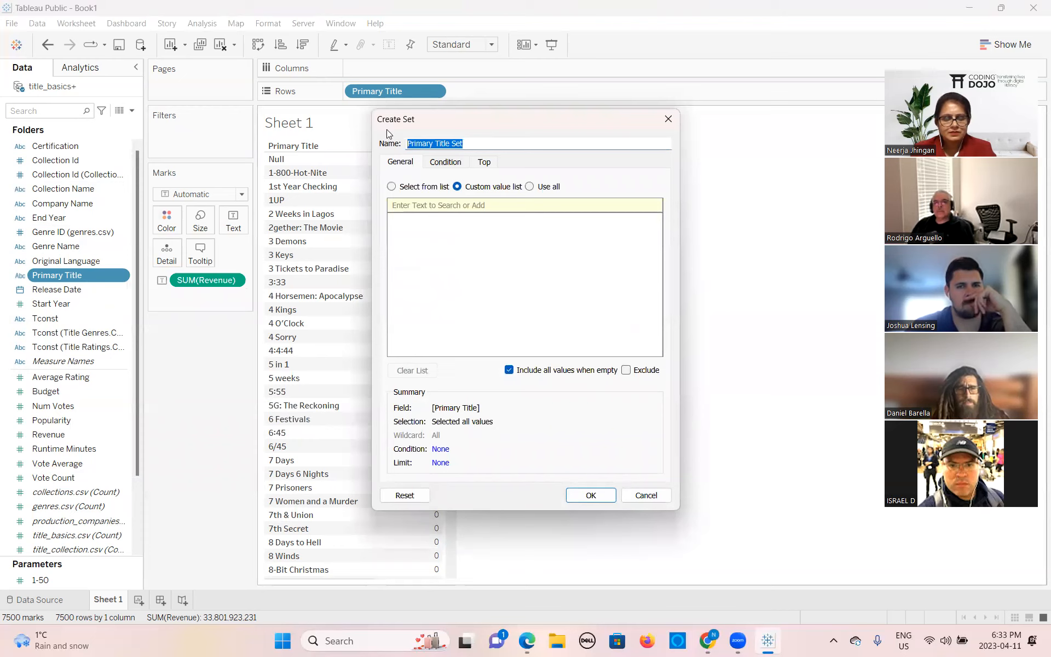
{"action": "type", "text": "Top 50 movies"}
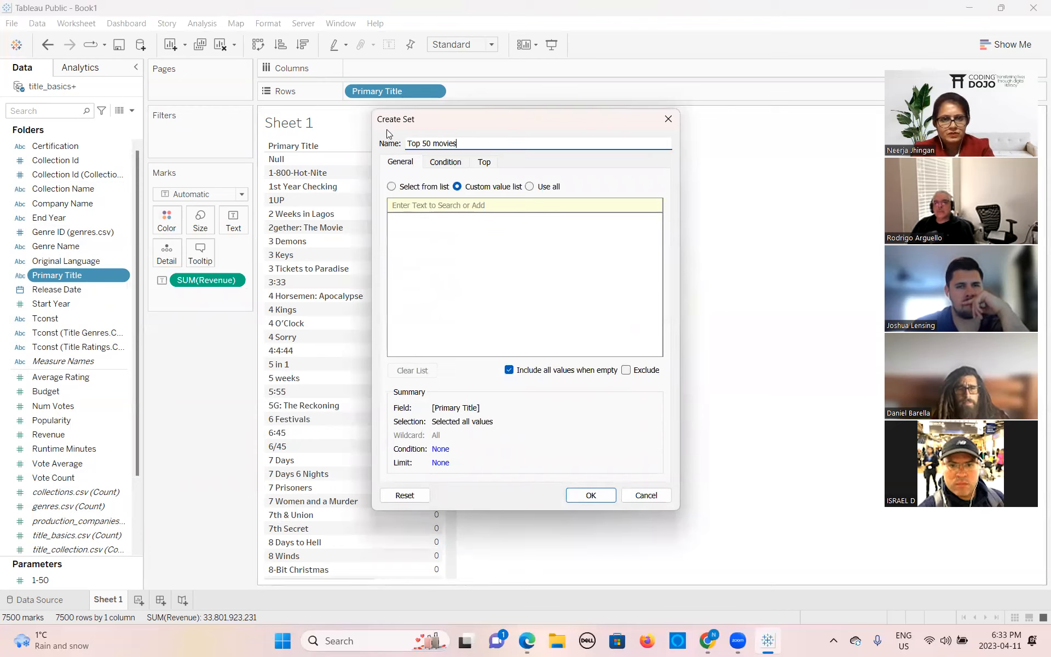
{"action": "type", "text": " Based"}
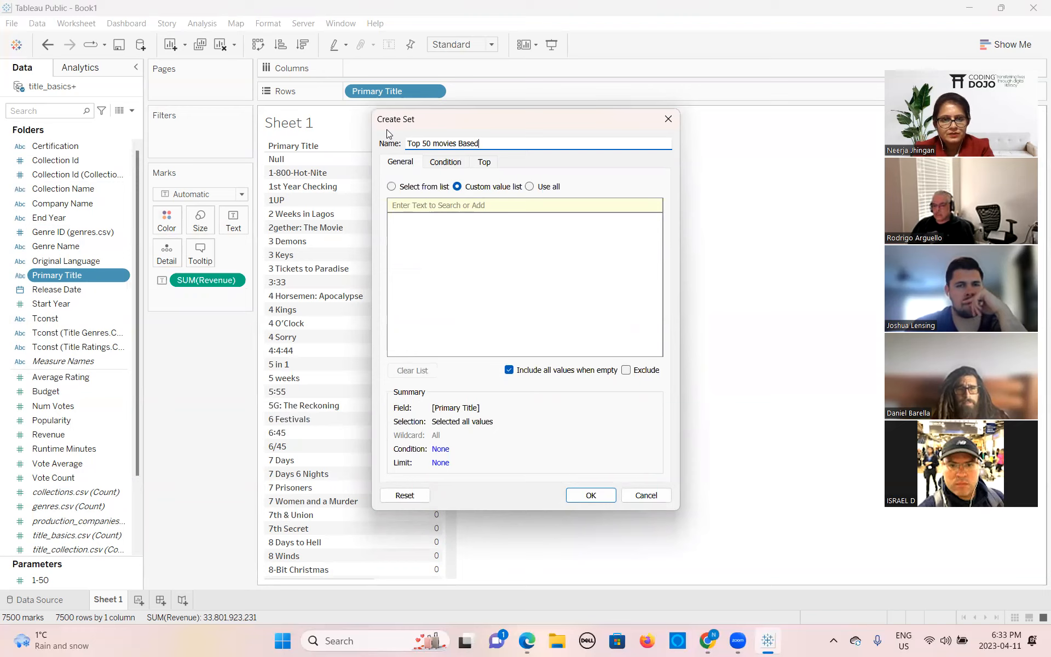
{"action": "type", "text": " on Revenue"}
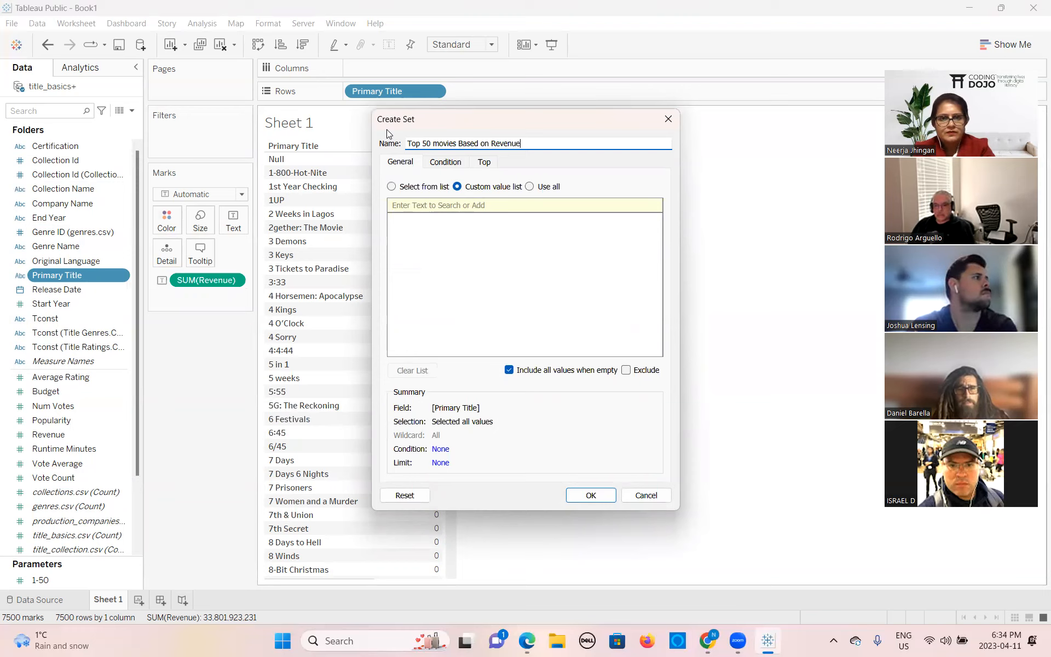
Limit the set to the top 1-50 parameter by sum of Revenue, save it, and filter Sheet 1 by the set
{"action": "left_click", "coordinate": [484, 163]}
{"action": "left_click", "coordinate": [392, 197]}
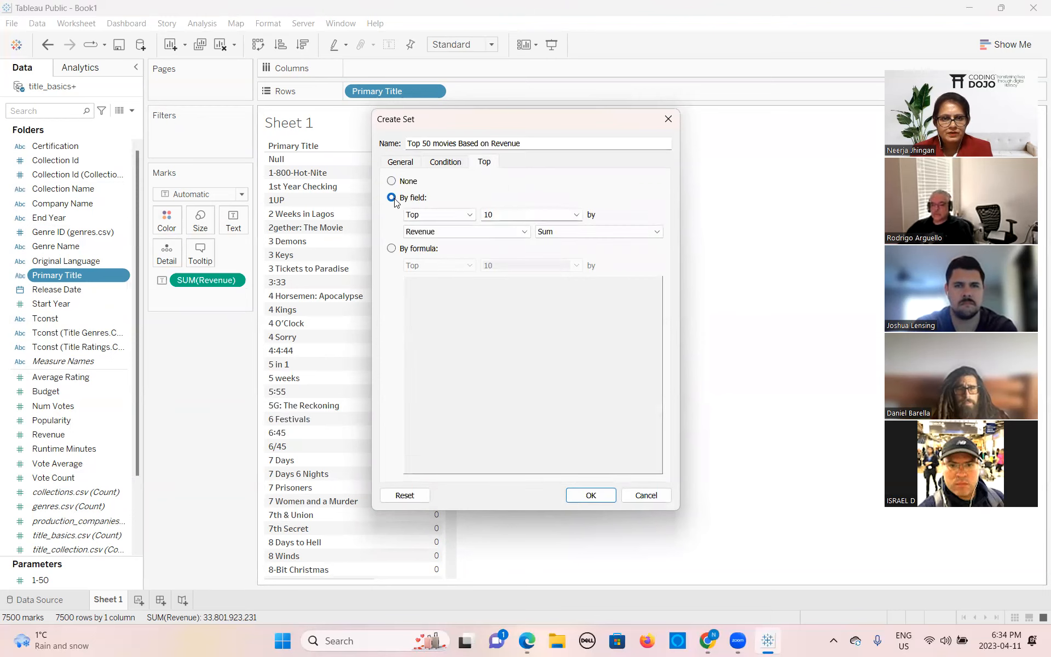
{"action": "left_click", "coordinate": [576, 215]}
{"action": "left_click", "coordinate": [512, 245]}
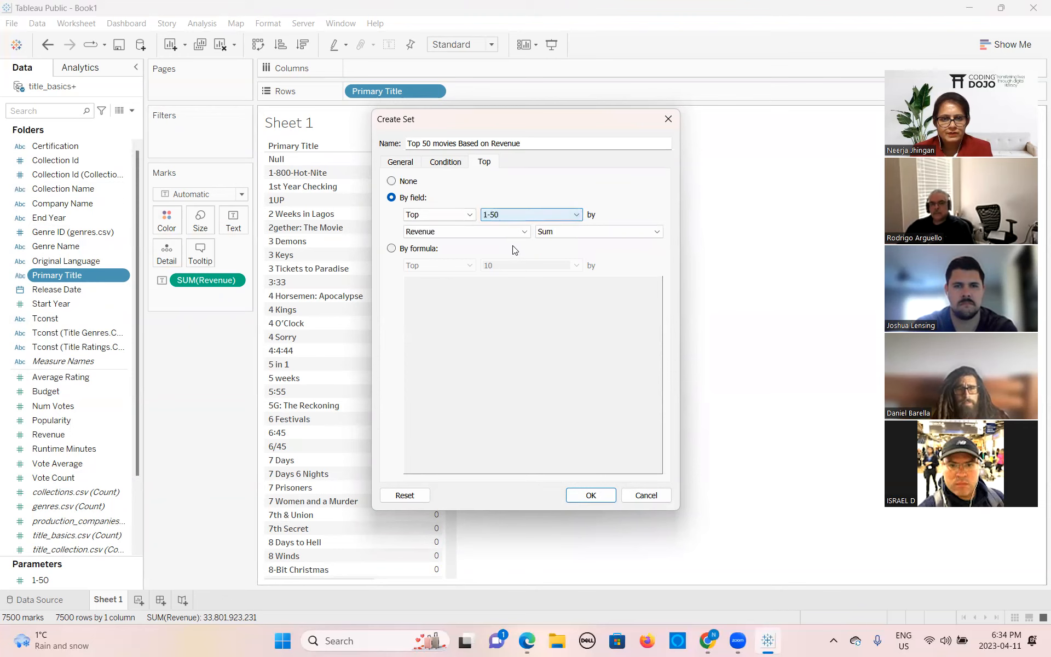
{"action": "left_click", "coordinate": [590, 495]}
{"action": "left_click_drag", "start_coordinate": [83, 364], "coordinate": [188, 136]}
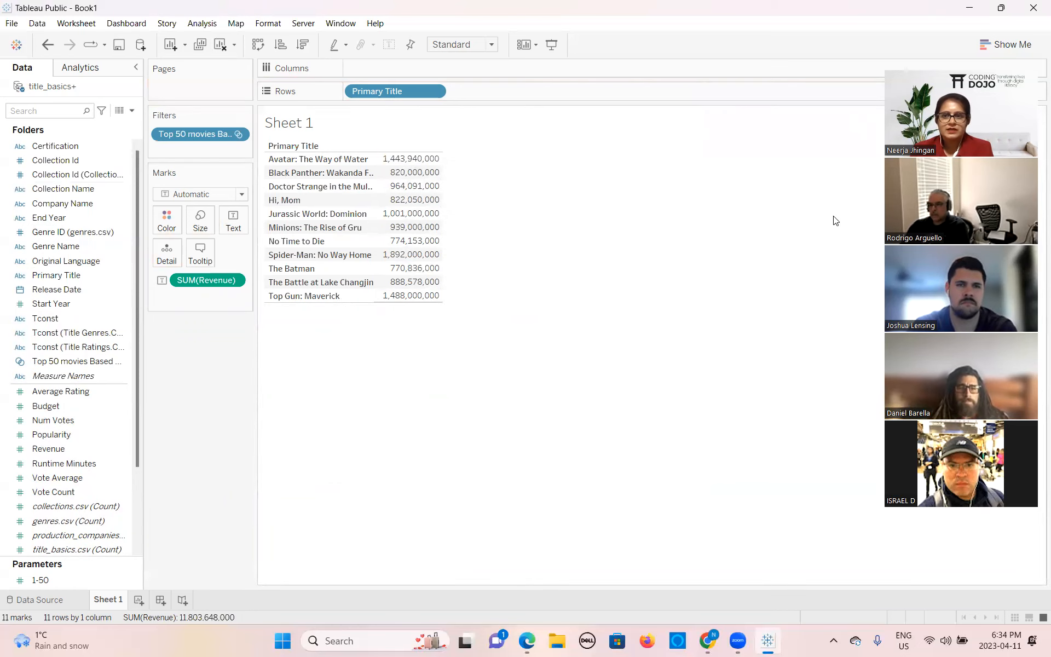
Show the control for the 1-50 parameter on the sheet and set its value to 26
{"action": "scroll", "coordinate": [65, 456], "scroll_direction": "down", "scroll_amount": 3}
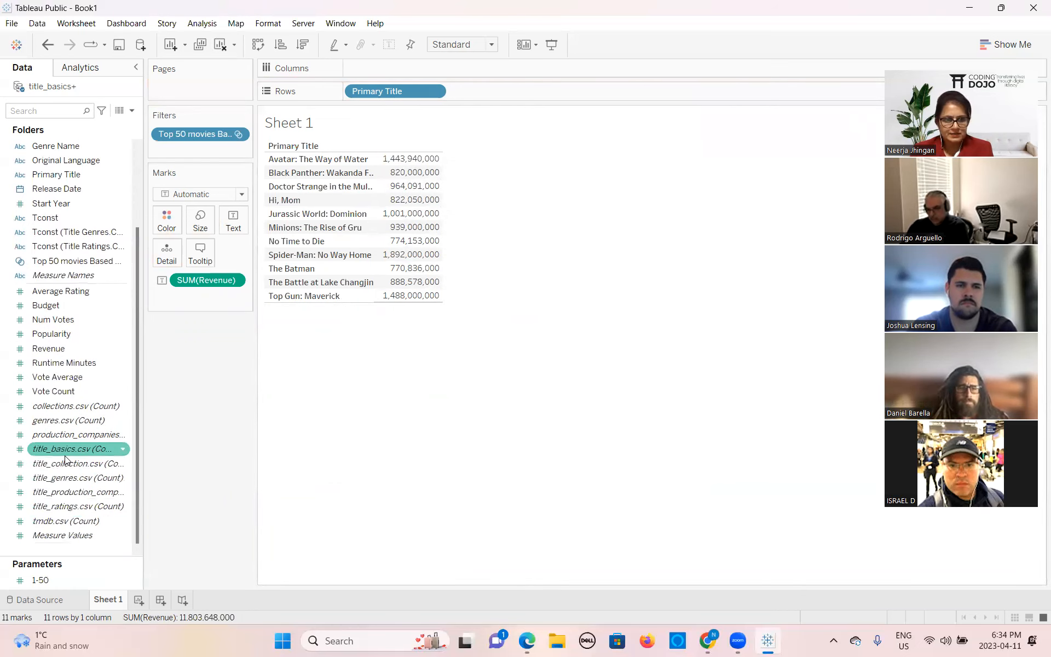
{"action": "scroll", "coordinate": [72, 268], "scroll_direction": "up", "scroll_amount": 3}
{"action": "scroll", "coordinate": [98, 415], "scroll_direction": "down", "scroll_amount": 2}
{"action": "scroll", "coordinate": [98, 416], "scroll_direction": "down", "scroll_amount": 1}
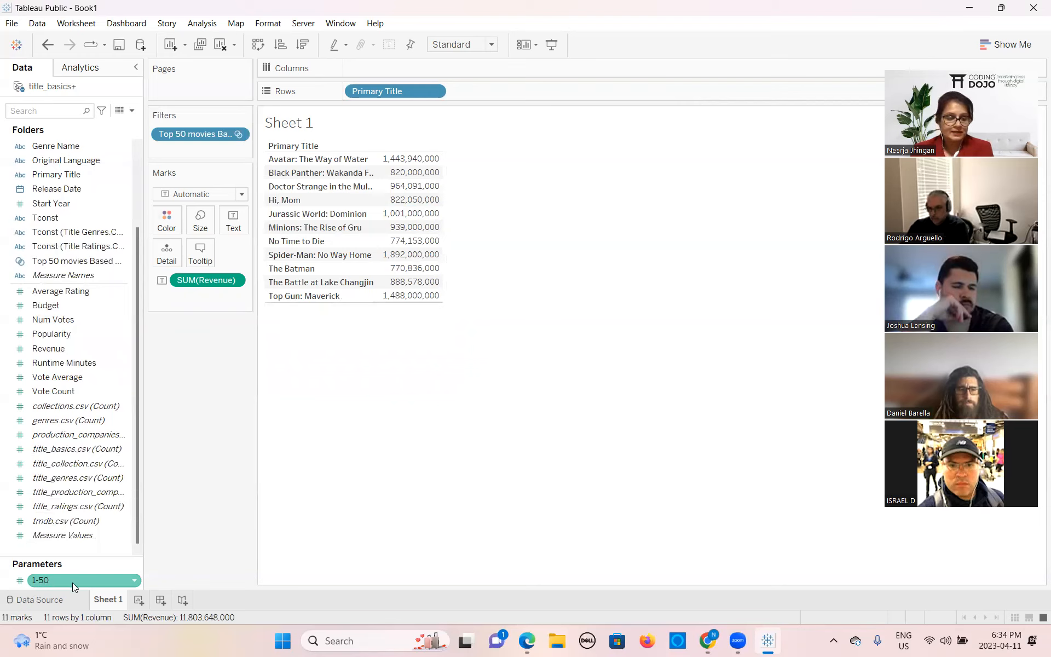
{"action": "right_click", "coordinate": [132, 580]}
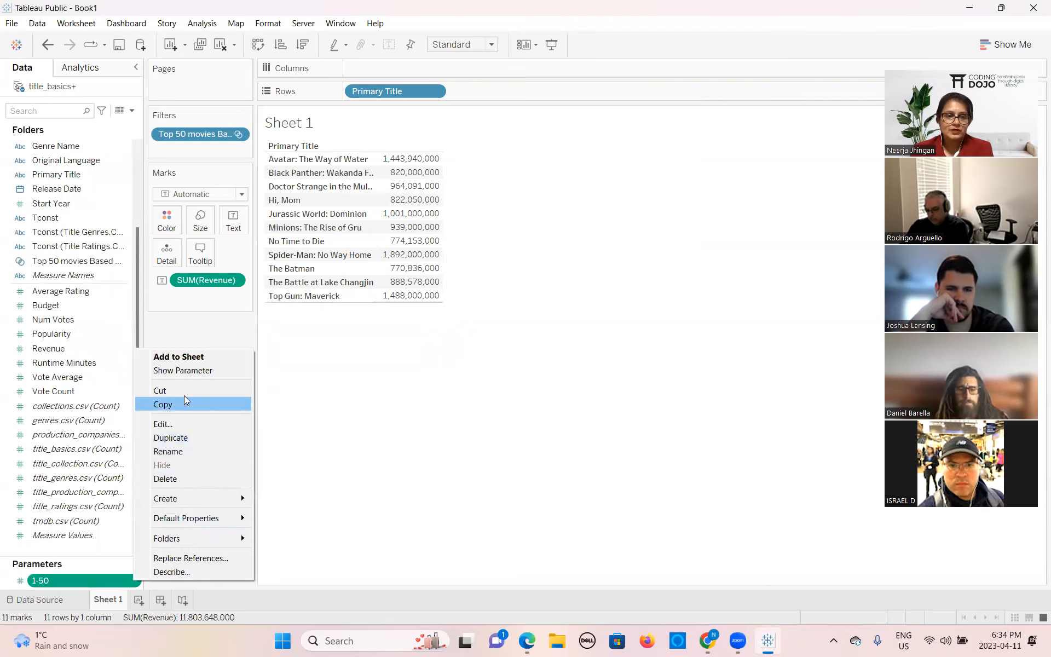
{"action": "left_click", "coordinate": [177, 371]}
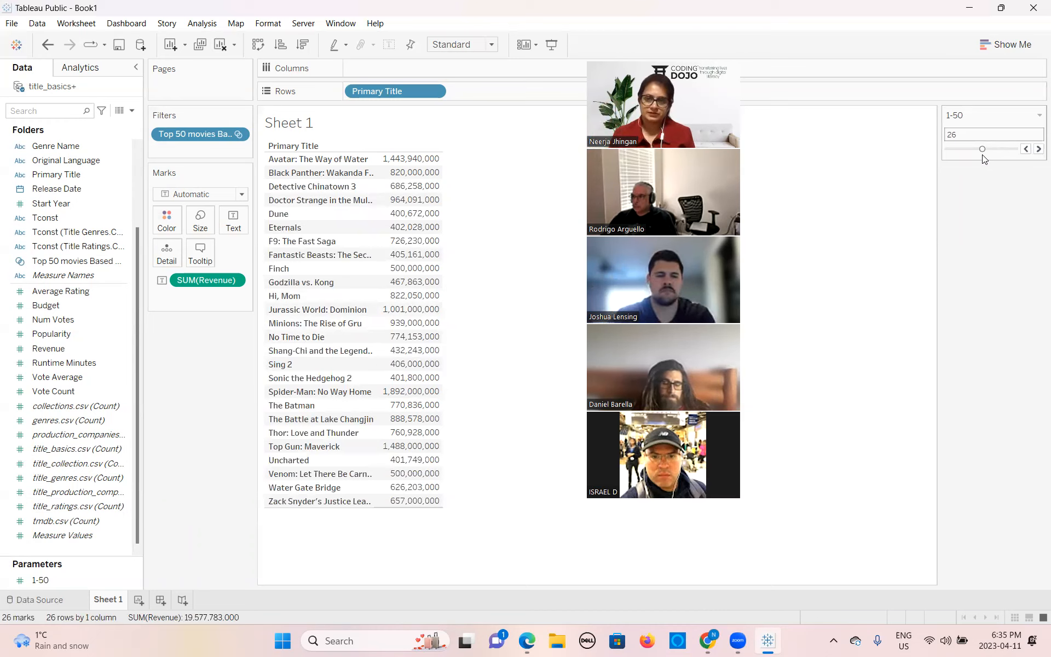
{"action": "left_click_drag", "start_coordinate": [699, 52], "coordinate": [962, 79]}
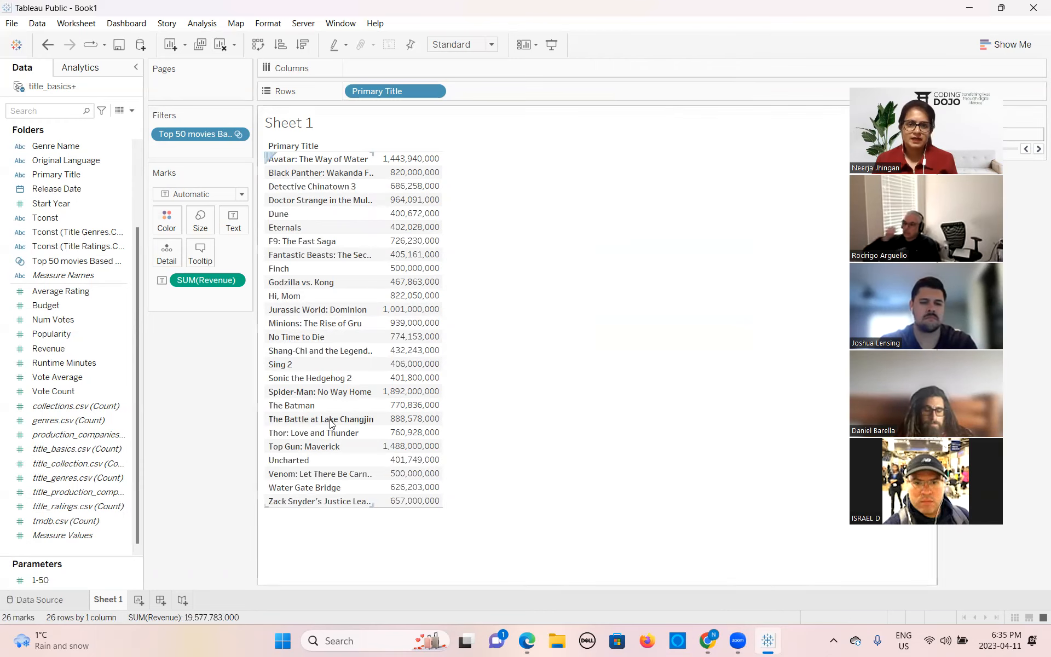
Rename Sheet 1 as Revenue
{"action": "double_click", "coordinate": [99, 601]}
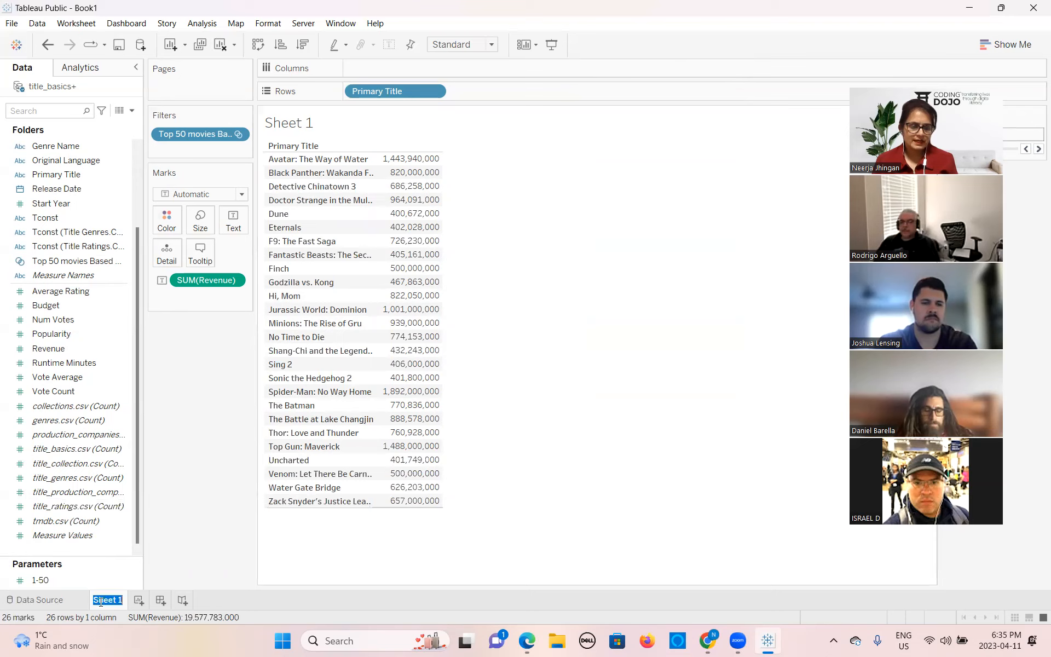
{"action": "type", "text": "Revenue"}
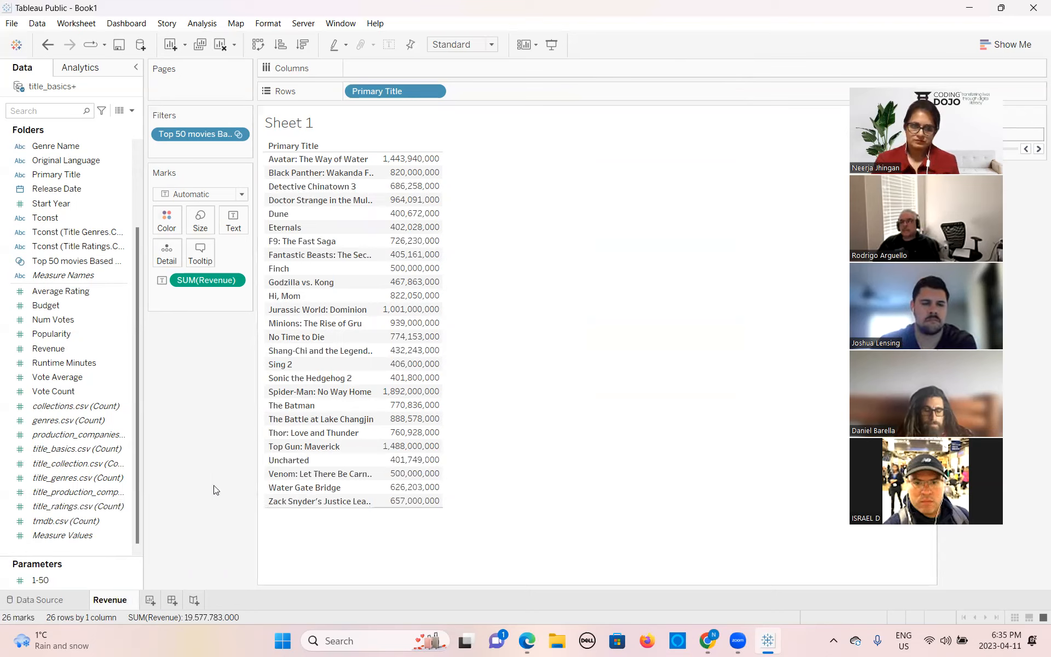
{"action": "key", "text": "Return"}
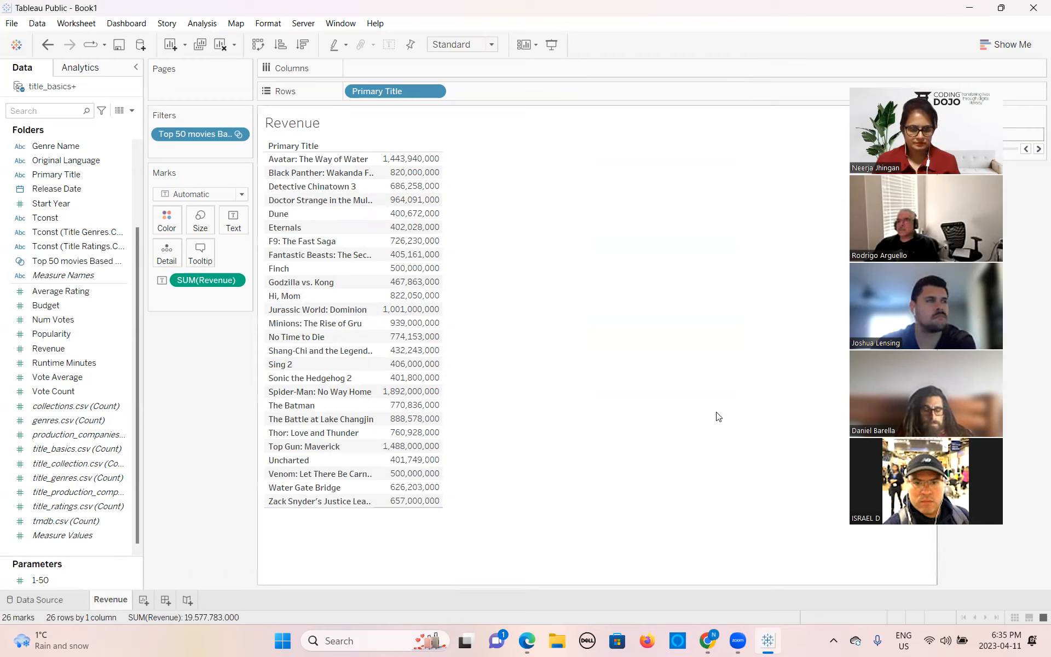
Add a new worksheet listing Genre Name in rows with the sum of Revenue as text values
{"action": "left_click", "coordinate": [144, 599]}
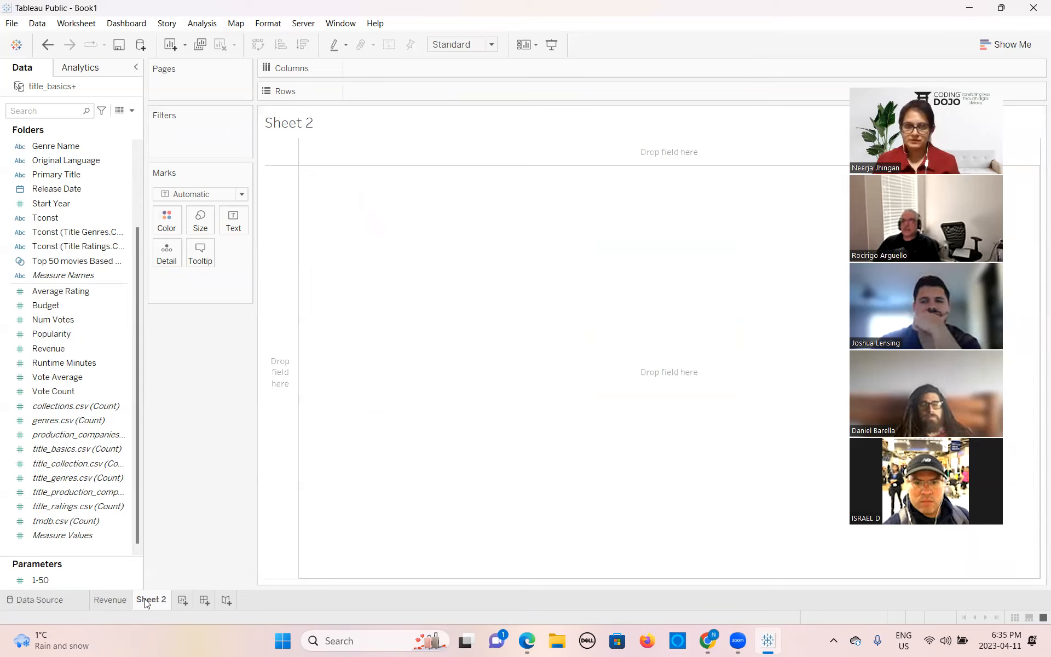
{"action": "scroll", "coordinate": [53, 247], "scroll_direction": "up", "scroll_amount": 3}
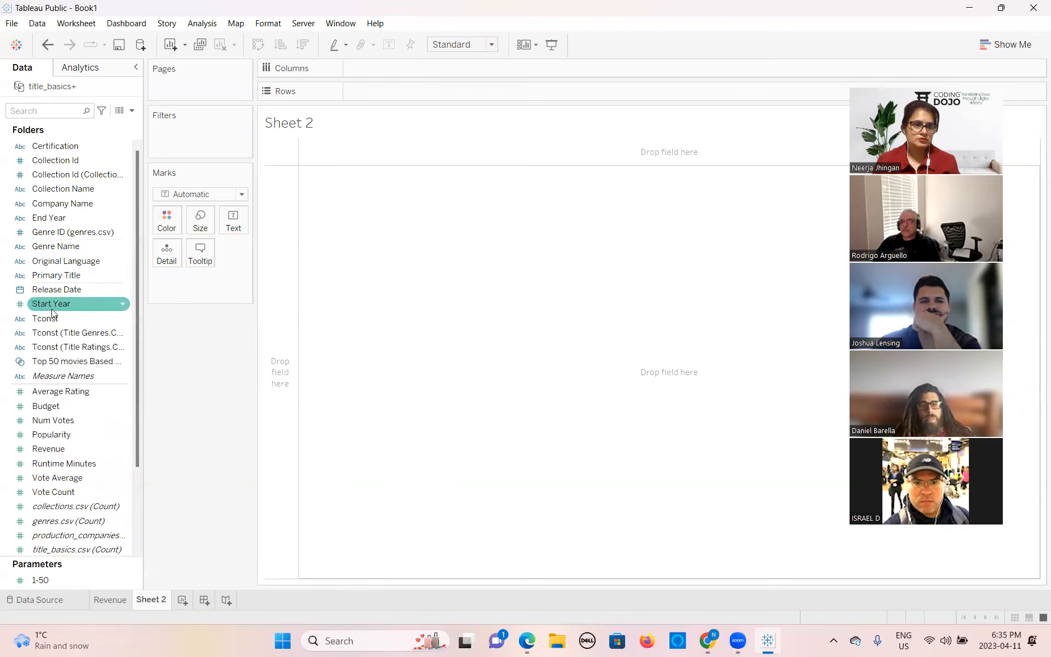
{"action": "double_click", "coordinate": [56, 246]}
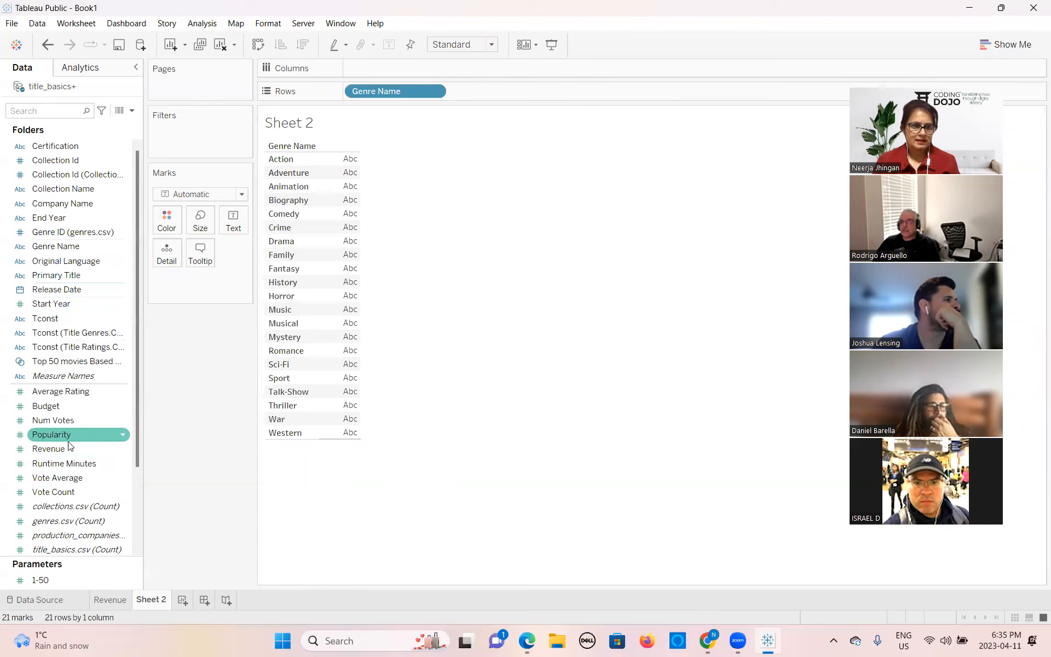
{"action": "left_click_drag", "start_coordinate": [69, 453], "coordinate": [351, 361]}
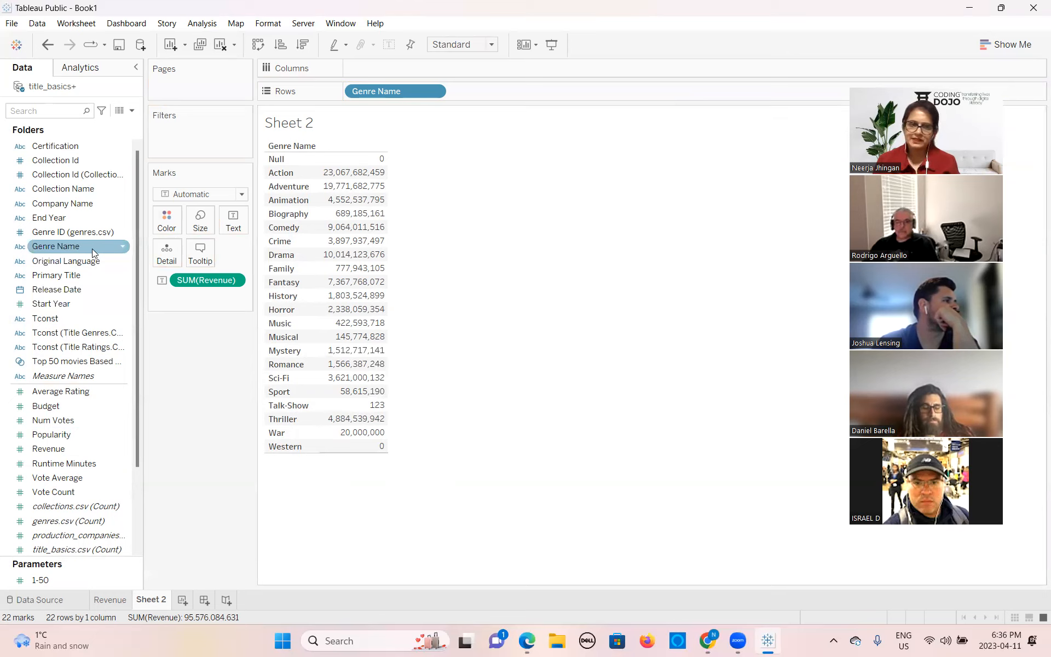
Create a set from the Genre Name field named Top 50 Genere Movies
{"action": "left_click", "coordinate": [121, 251]}
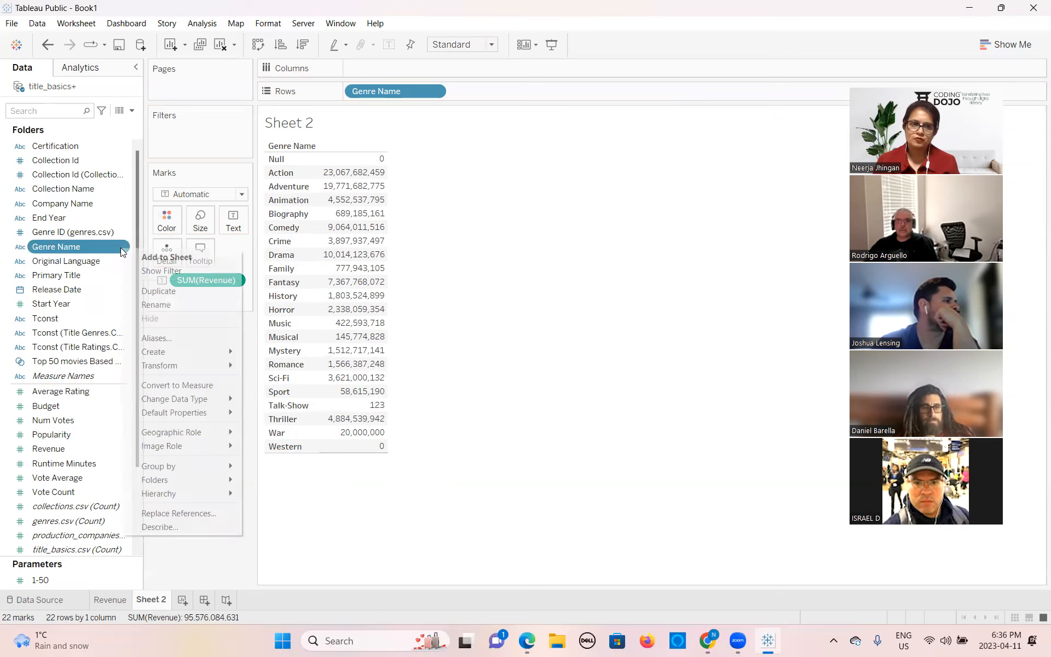
{"action": "mouse_move", "coordinate": [192, 353]}
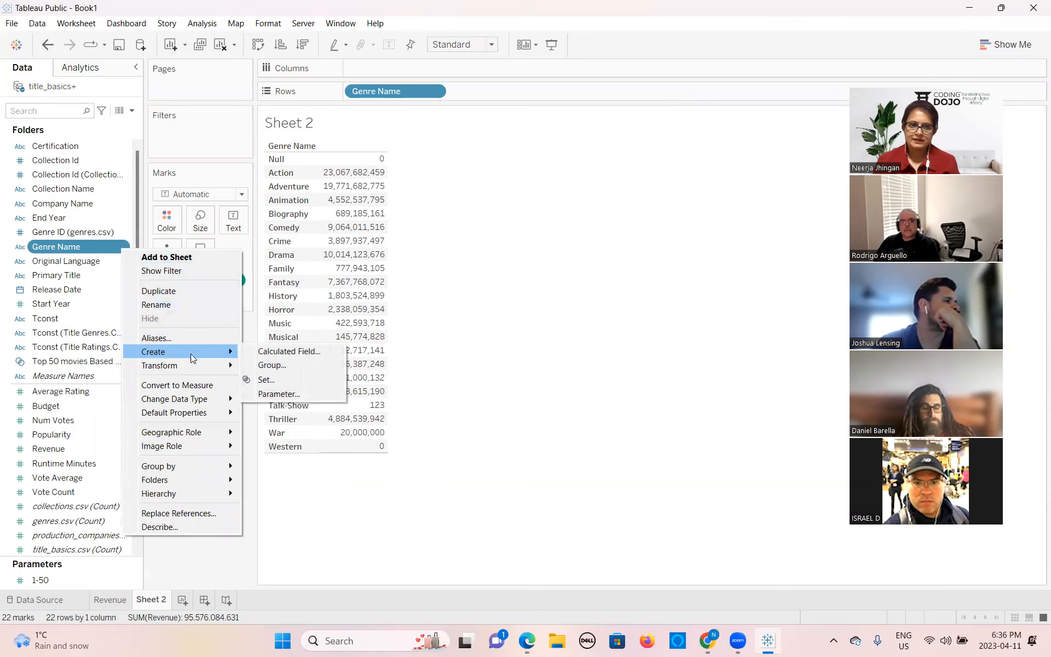
{"action": "left_click", "coordinate": [267, 379]}
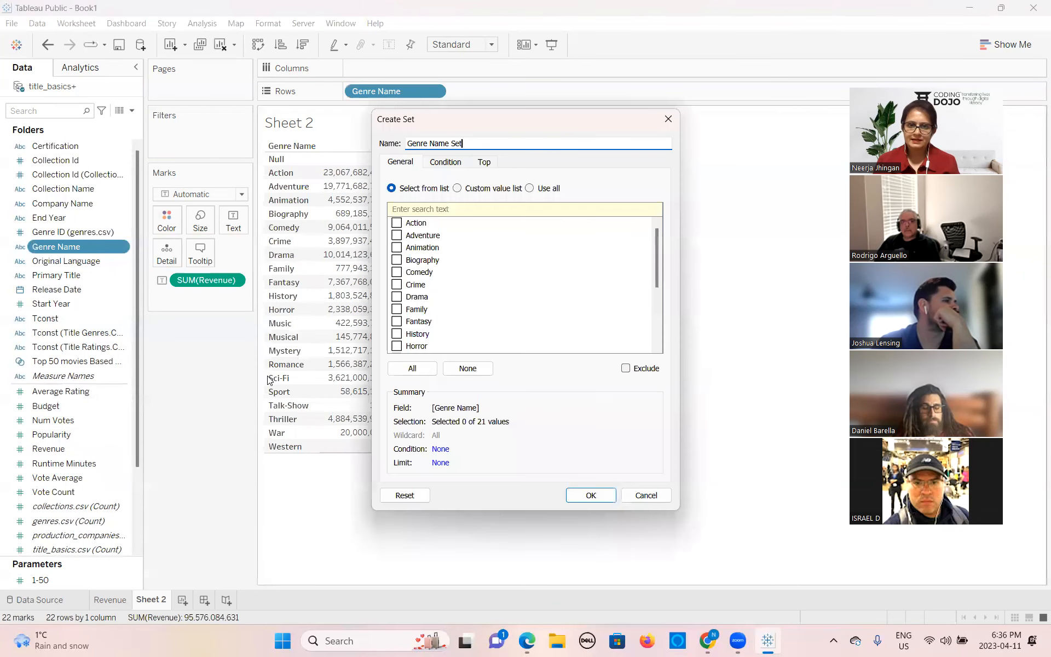
{"action": "left_click_drag", "start_coordinate": [472, 141], "coordinate": [412, 131]}
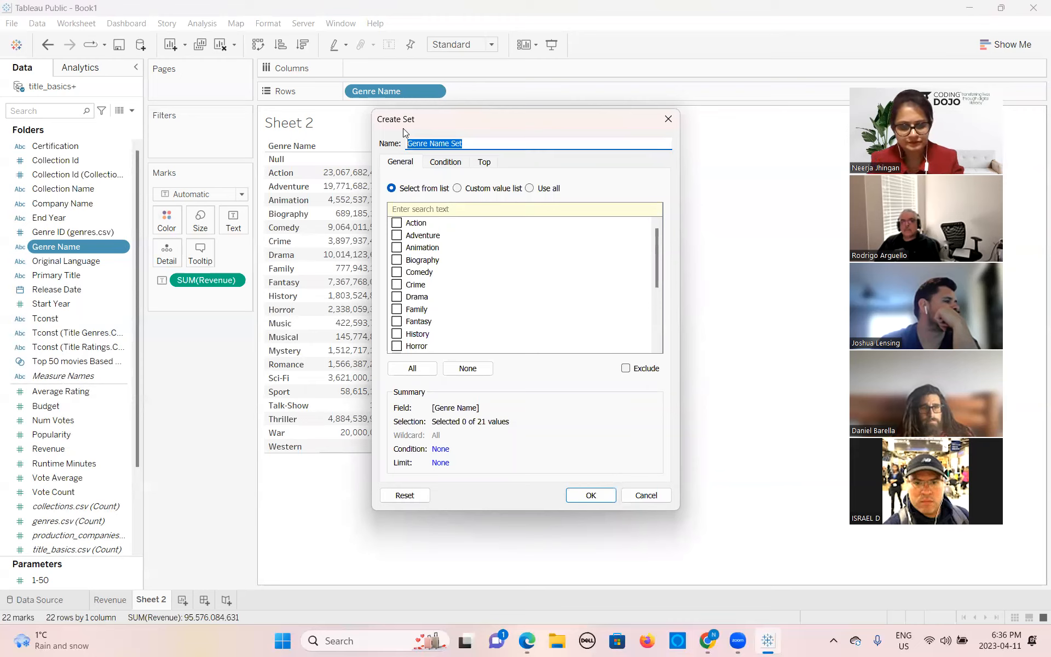
{"action": "type", "text": "Top 50"}
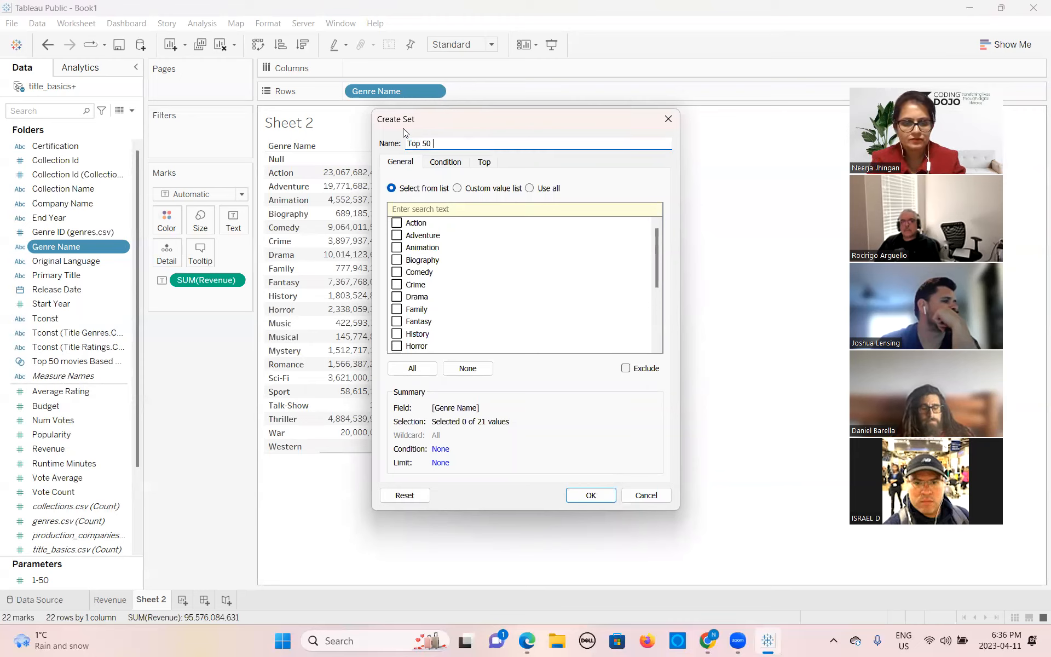
{"action": "type", "text": " Genera"}
{"action": "key", "text": "BackSpace"}
{"action": "type", "text": "e Movies"}
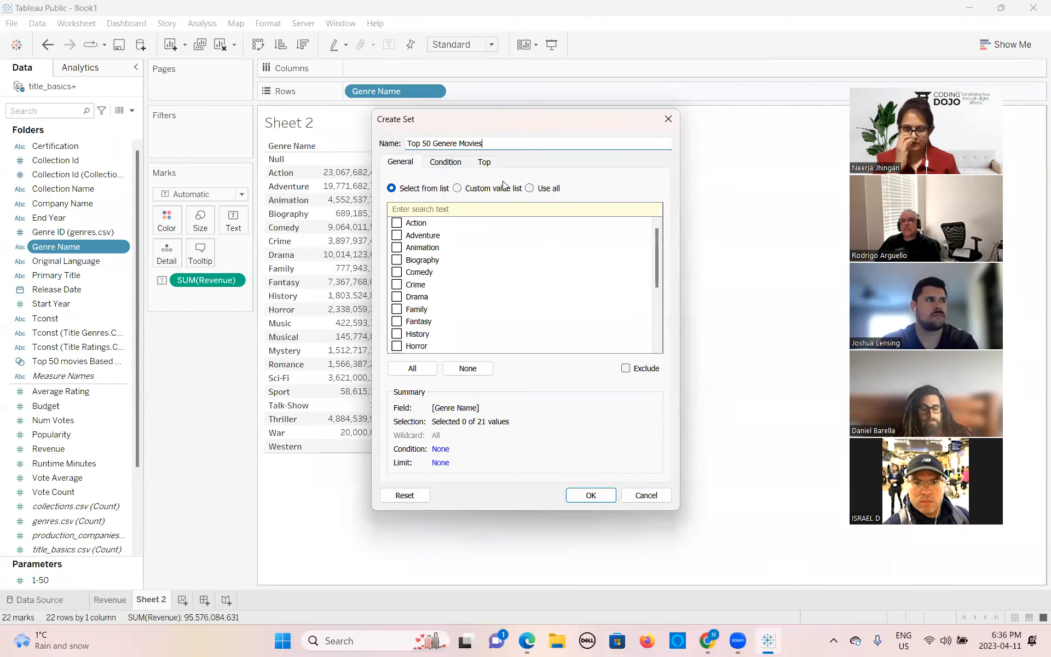
Limit the genre set to the top 1-50 parameter by sum of Revenue and save it
{"action": "left_click", "coordinate": [484, 164]}
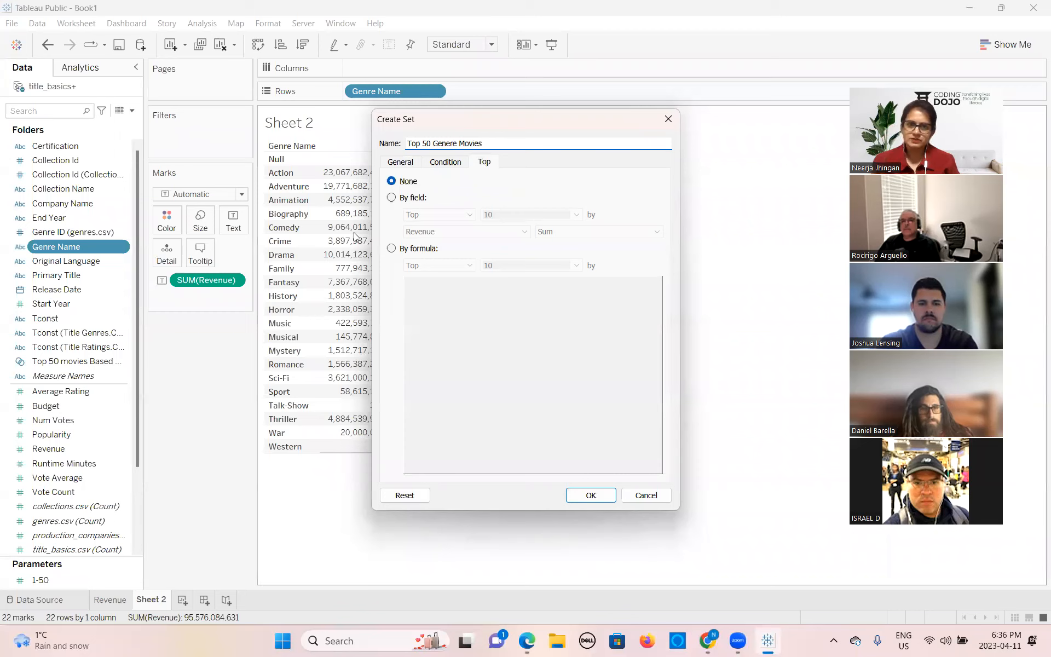
{"action": "left_click", "coordinate": [390, 197]}
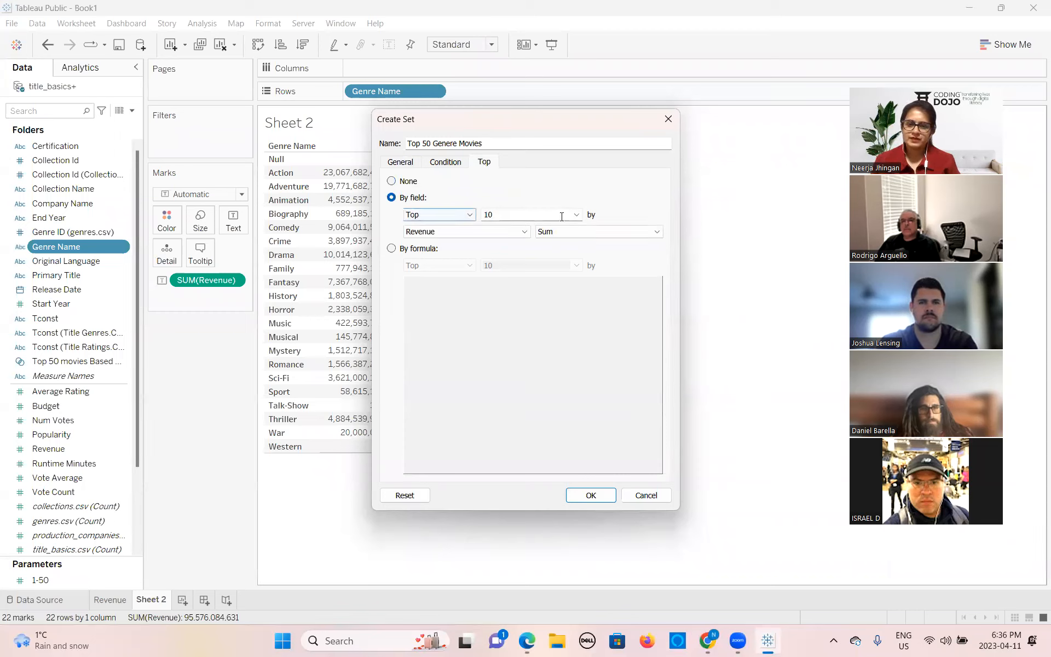
{"action": "left_click", "coordinate": [576, 215]}
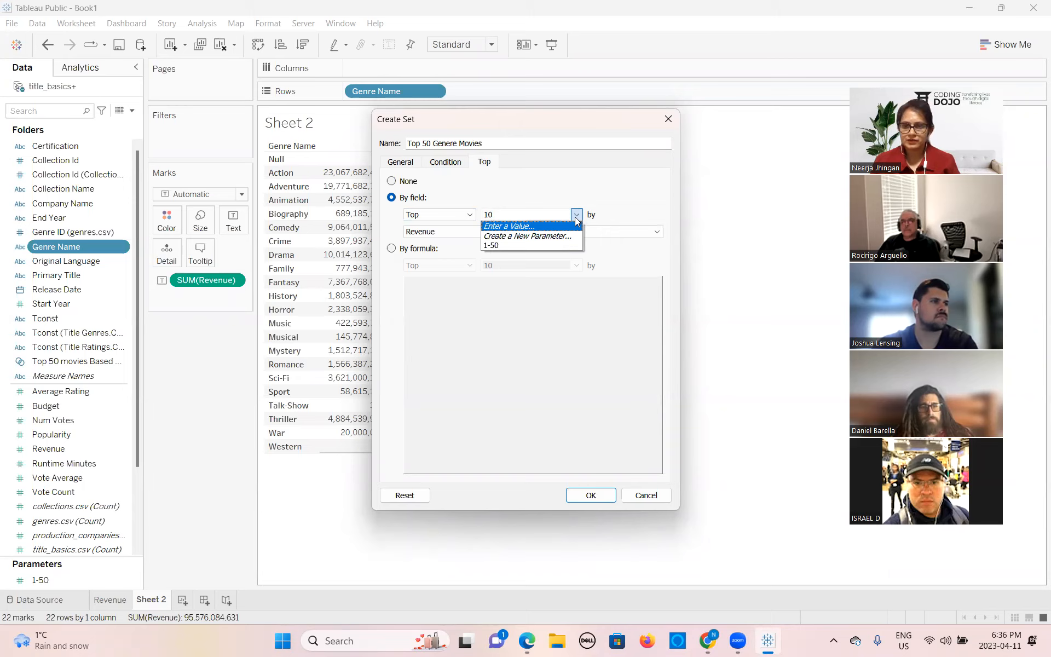
{"action": "left_click", "coordinate": [513, 246]}
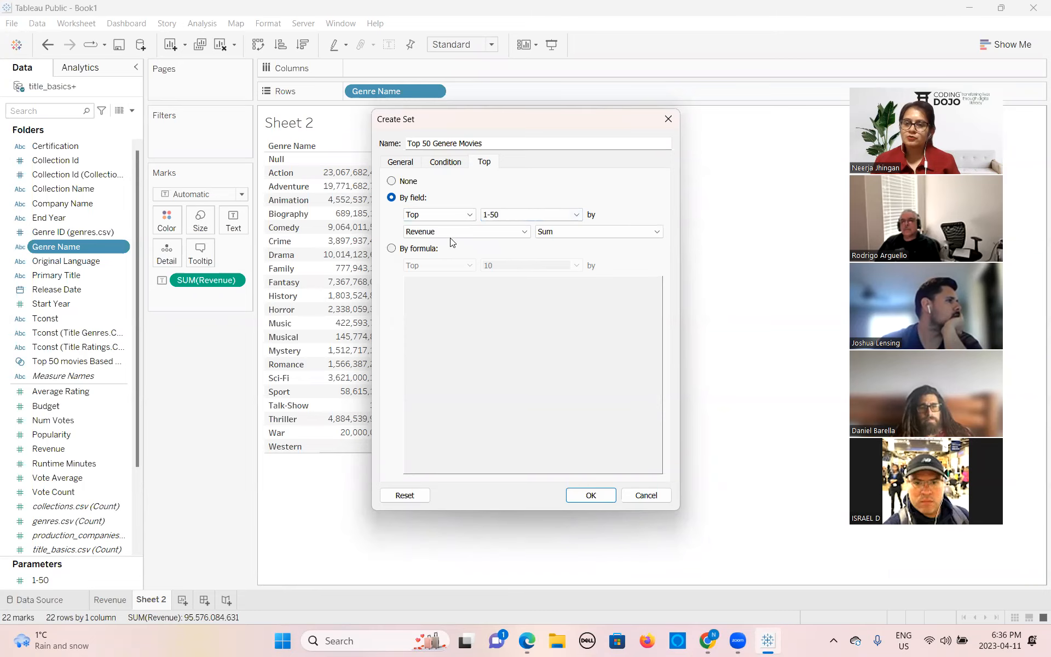
{"action": "left_click", "coordinate": [590, 495]}
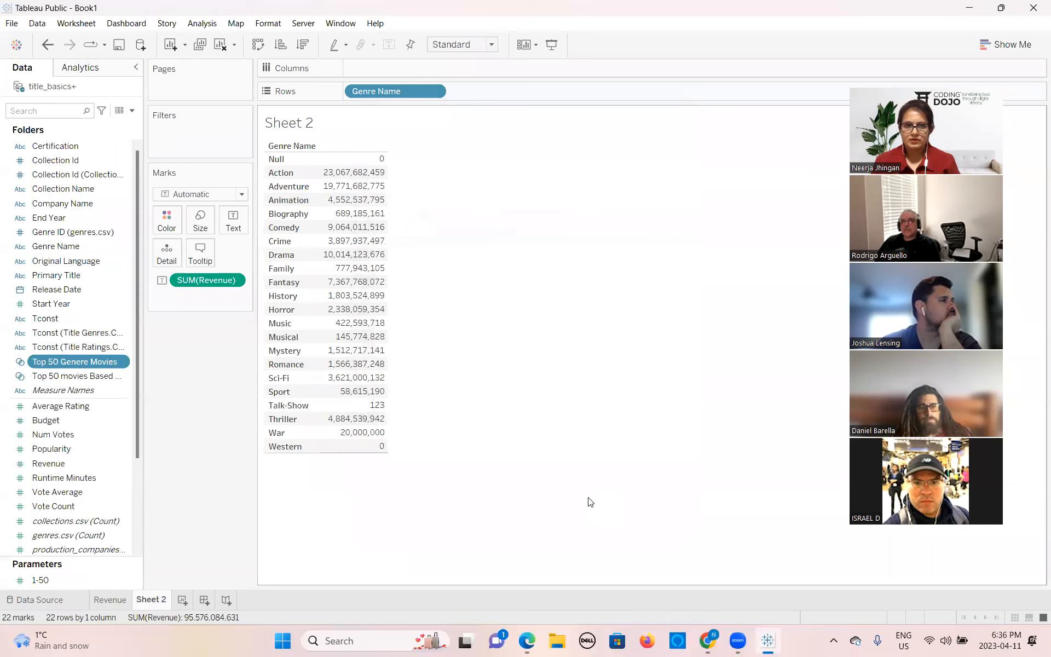
Filter the genre worksheet by the Top 50 Genere Movies set
{"action": "left_click_drag", "start_coordinate": [55, 369], "coordinate": [176, 141]}
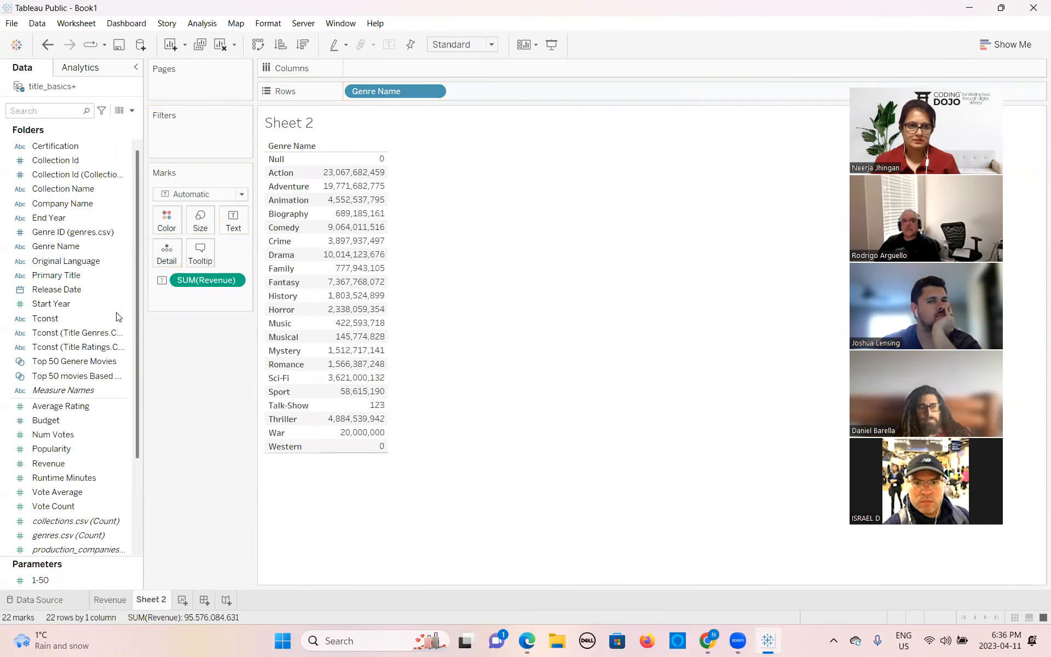
{"action": "left_click", "coordinate": [67, 376]}
{"action": "left_click_drag", "start_coordinate": [69, 362], "coordinate": [192, 131]}
{"action": "left_click_drag", "start_coordinate": [74, 361], "coordinate": [187, 132]}
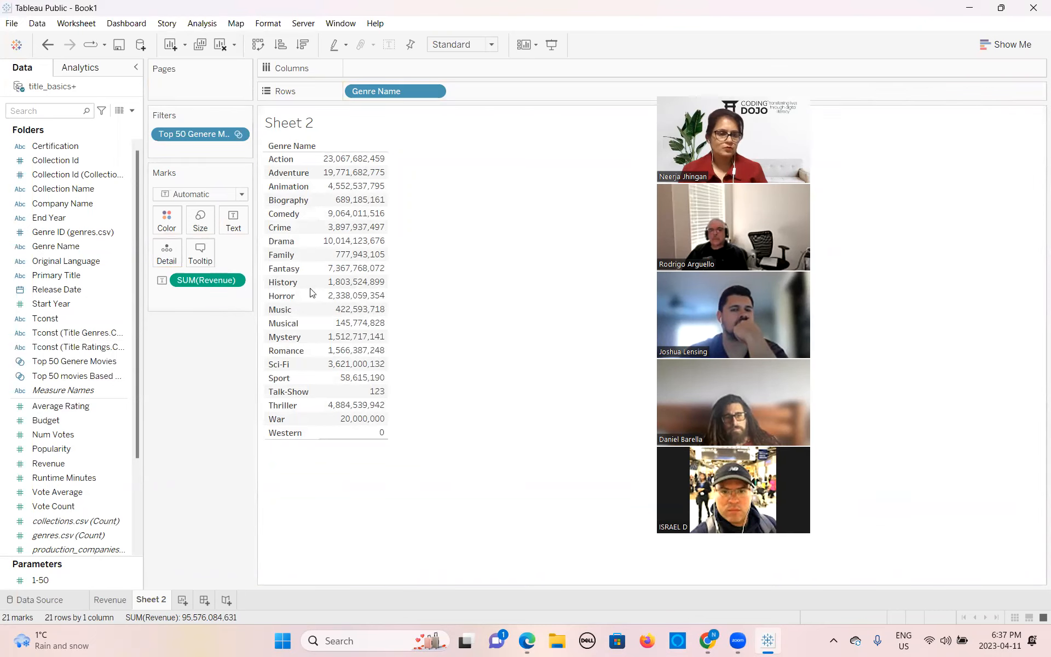
Show the 1-50 parameter control on the genre sheet and try several values, ending at 29
{"action": "left_click", "coordinate": [57, 581]}
{"action": "left_click", "coordinate": [126, 581]}
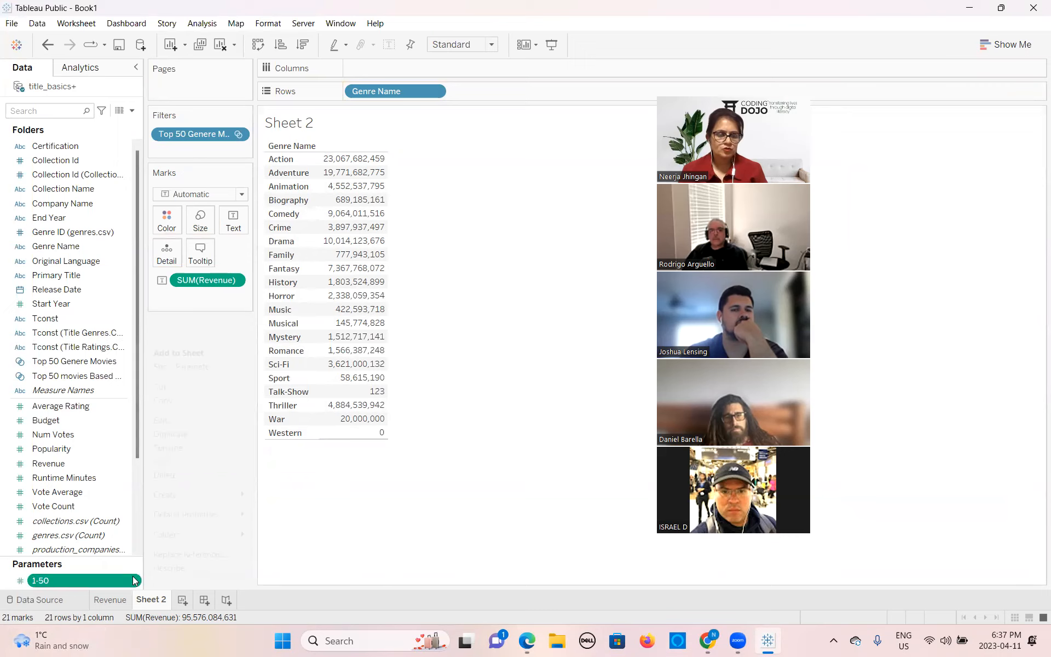
{"action": "left_click", "coordinate": [184, 368]}
{"action": "left_click_drag", "start_coordinate": [980, 152], "coordinate": [1007, 150]}
{"action": "left_click_drag", "start_coordinate": [943, 153], "coordinate": [930, 154]}
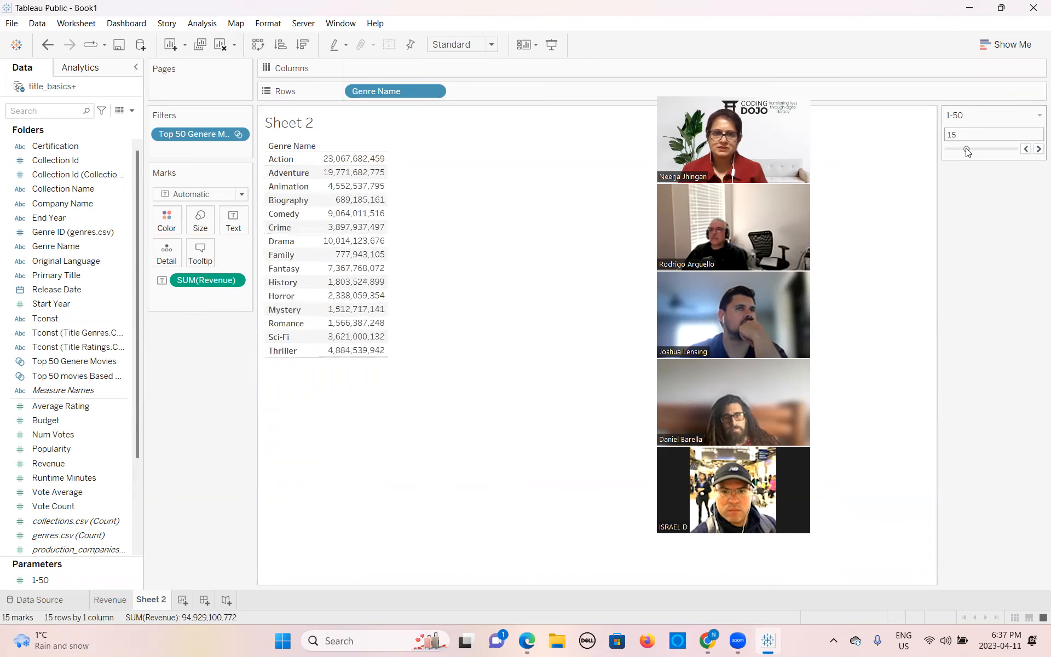
{"action": "left_click_drag", "start_coordinate": [967, 152], "coordinate": [987, 157]}
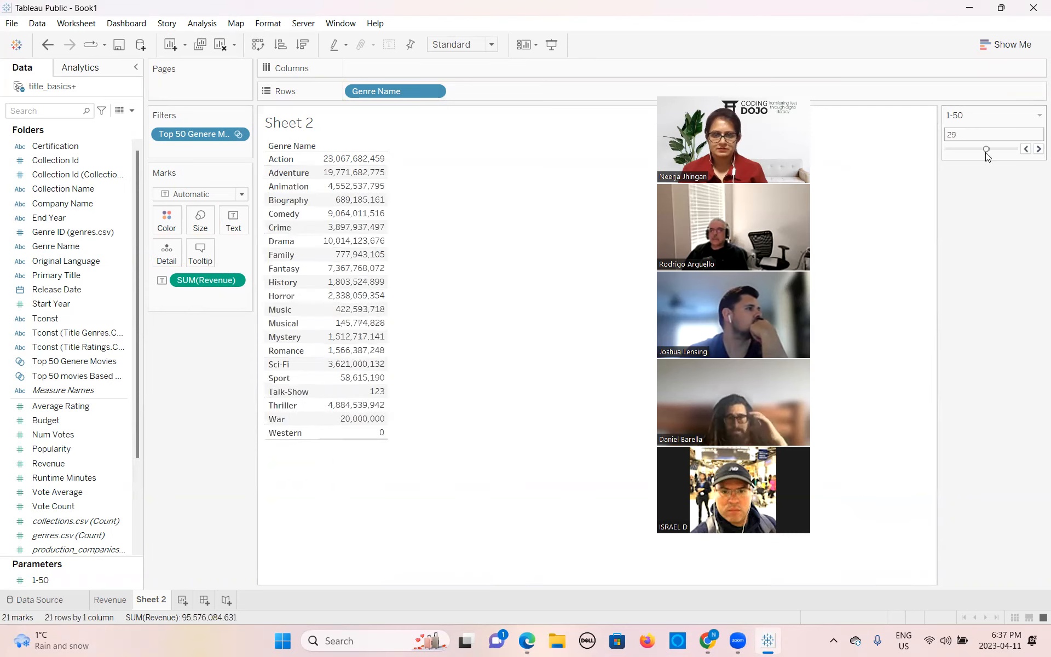
Rename Sheet 2 as Genera-Revenue
{"action": "double_click", "coordinate": [151, 599]}
{"action": "type", "text": "Genera-Revenue"}
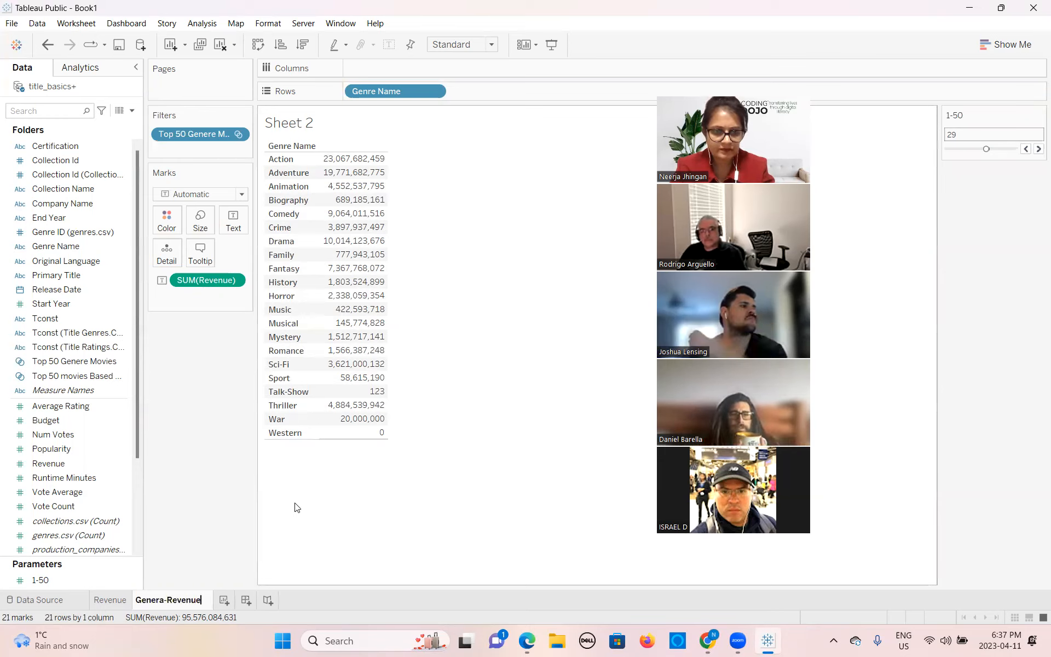
{"action": "key", "text": "Return"}
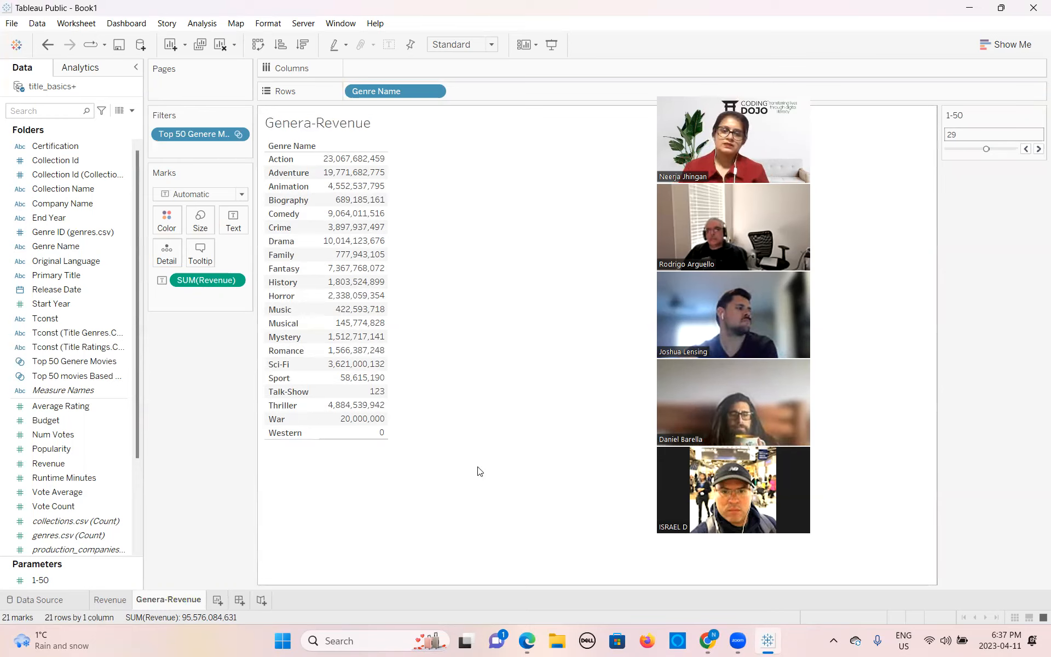
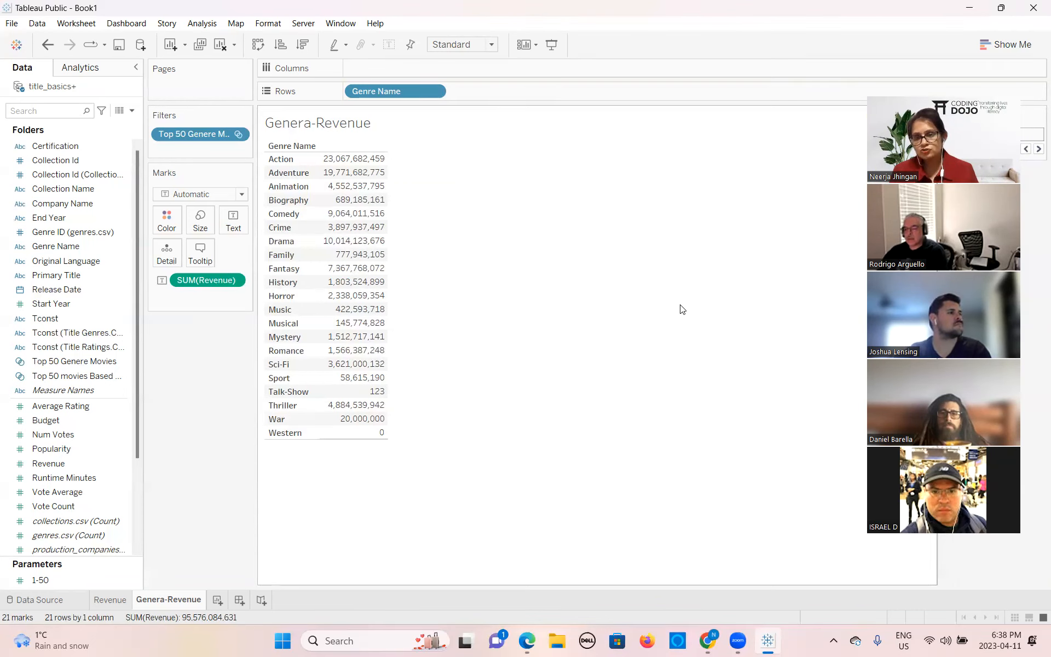
Create a new dashboard with the fixed size Web Page Embedded (800 x 800)
{"action": "left_click", "coordinate": [238, 601]}
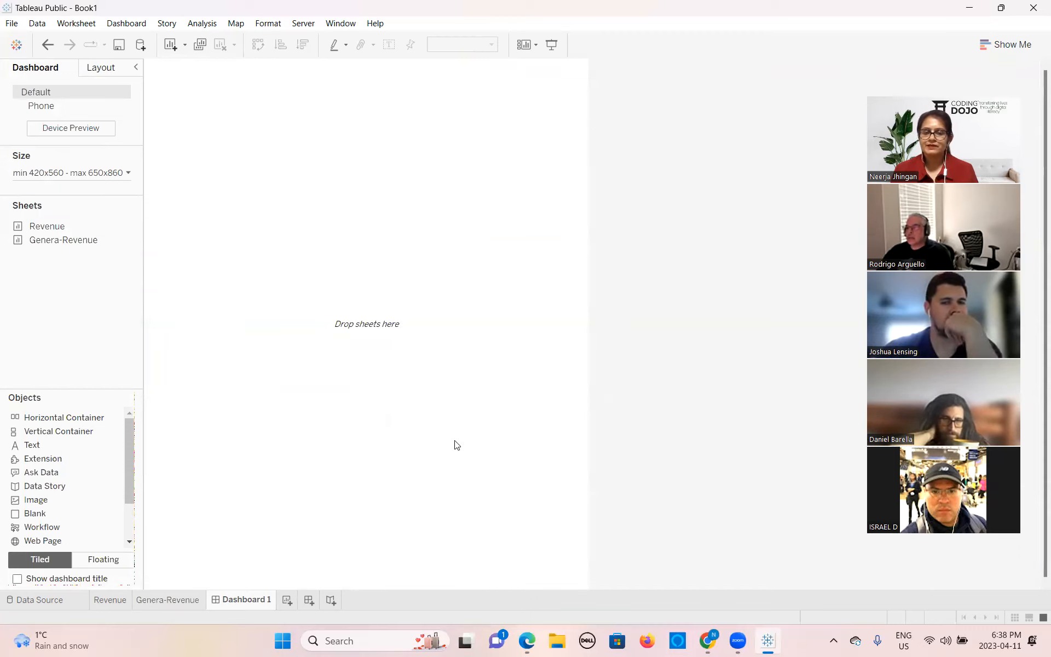
{"action": "left_click", "coordinate": [126, 180]}
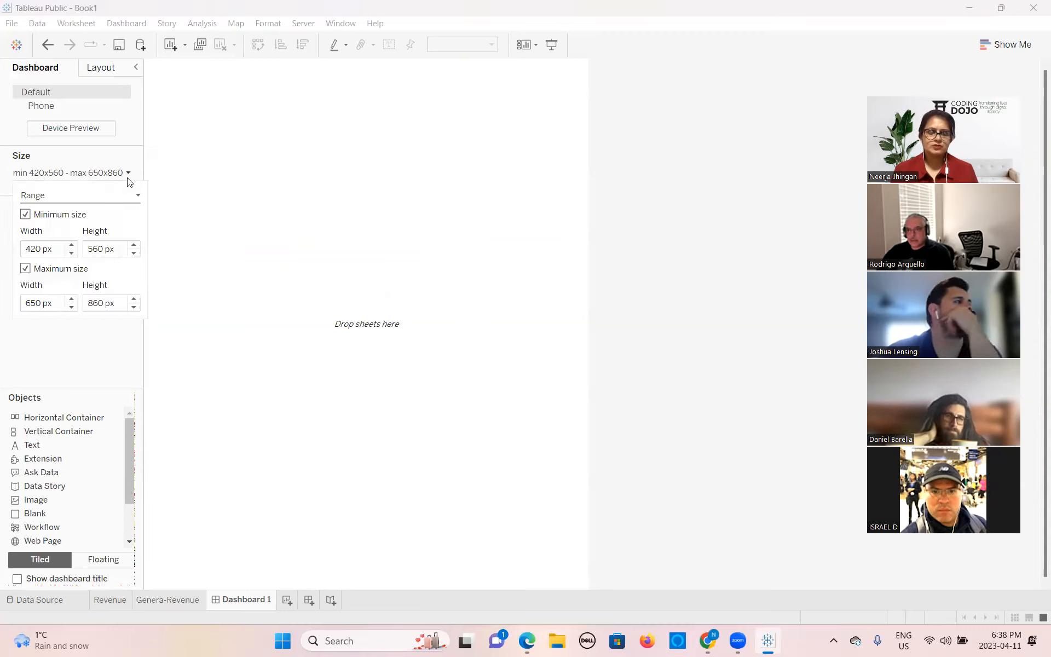
{"action": "left_click", "coordinate": [126, 196]}
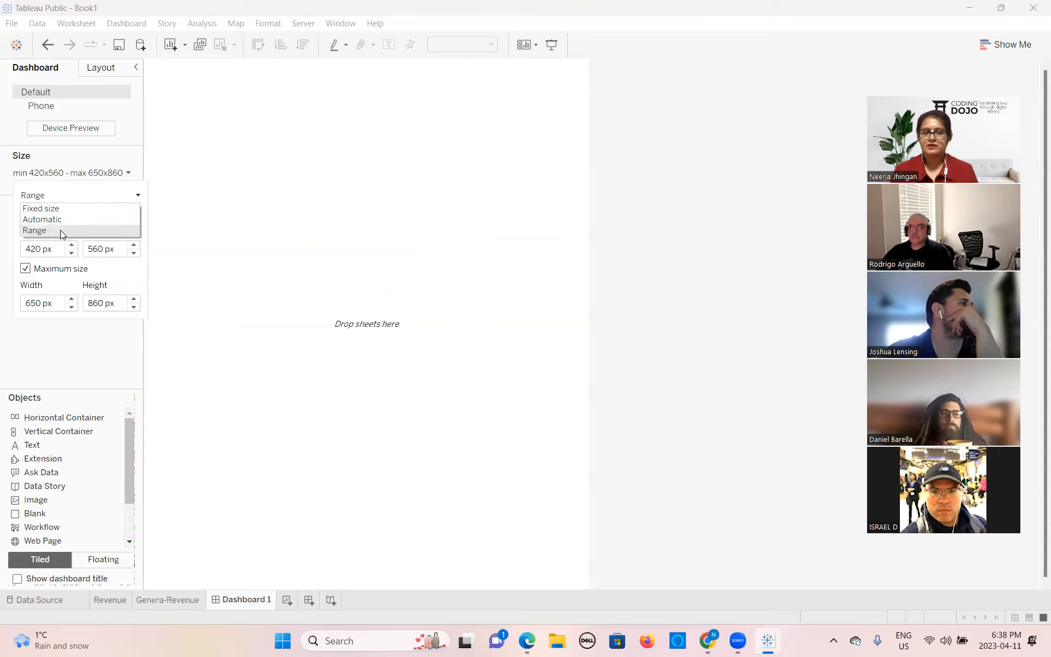
{"action": "left_click", "coordinate": [41, 209]}
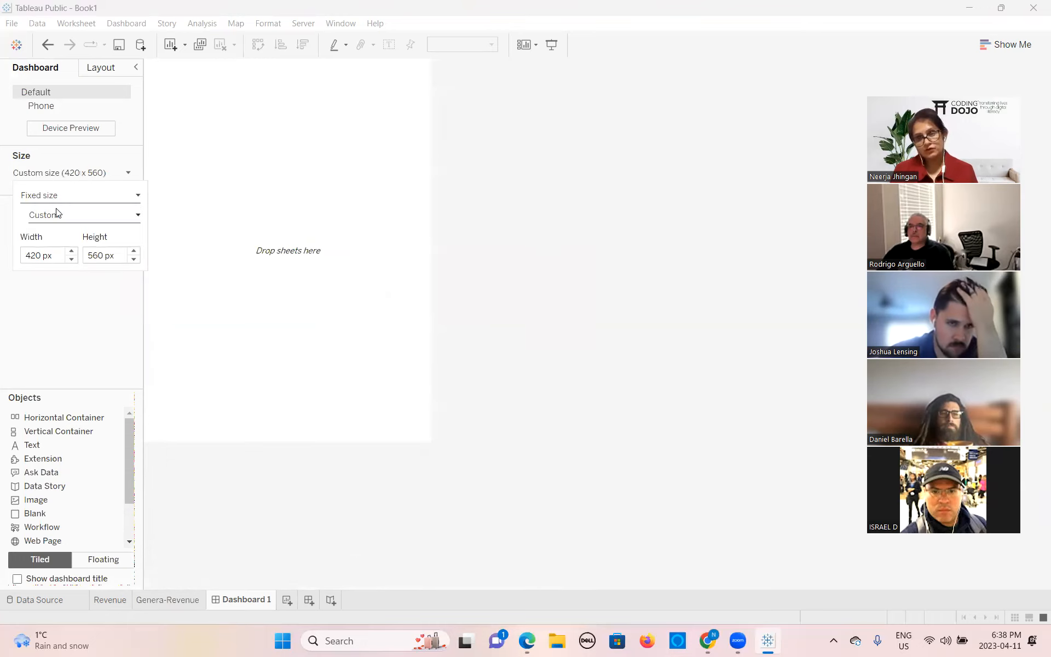
{"action": "left_click", "coordinate": [137, 216]}
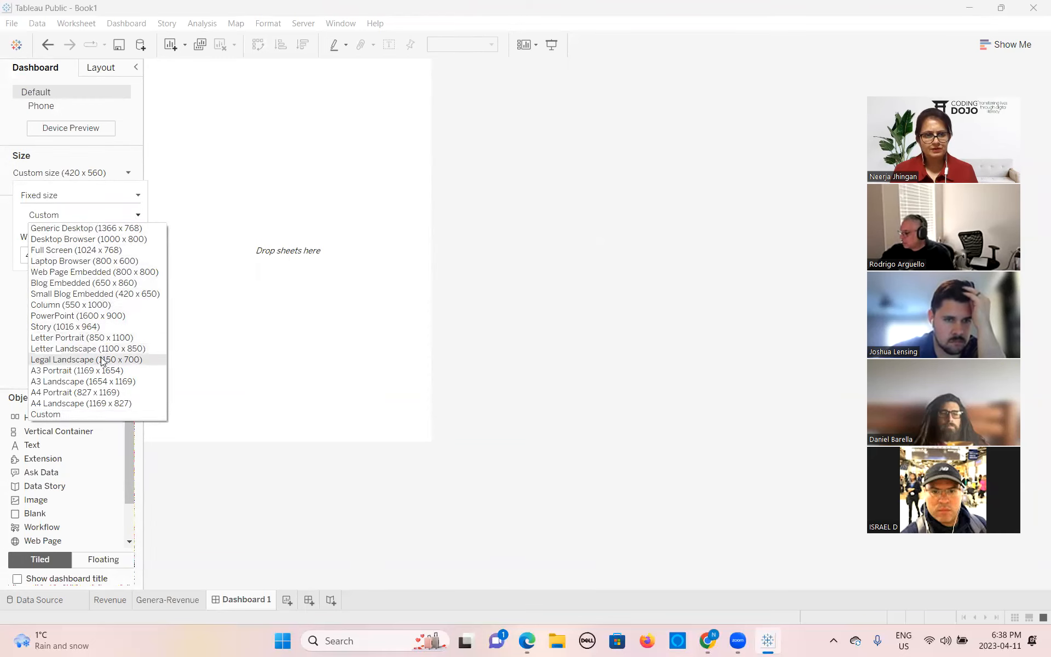
{"action": "left_click", "coordinate": [90, 318]}
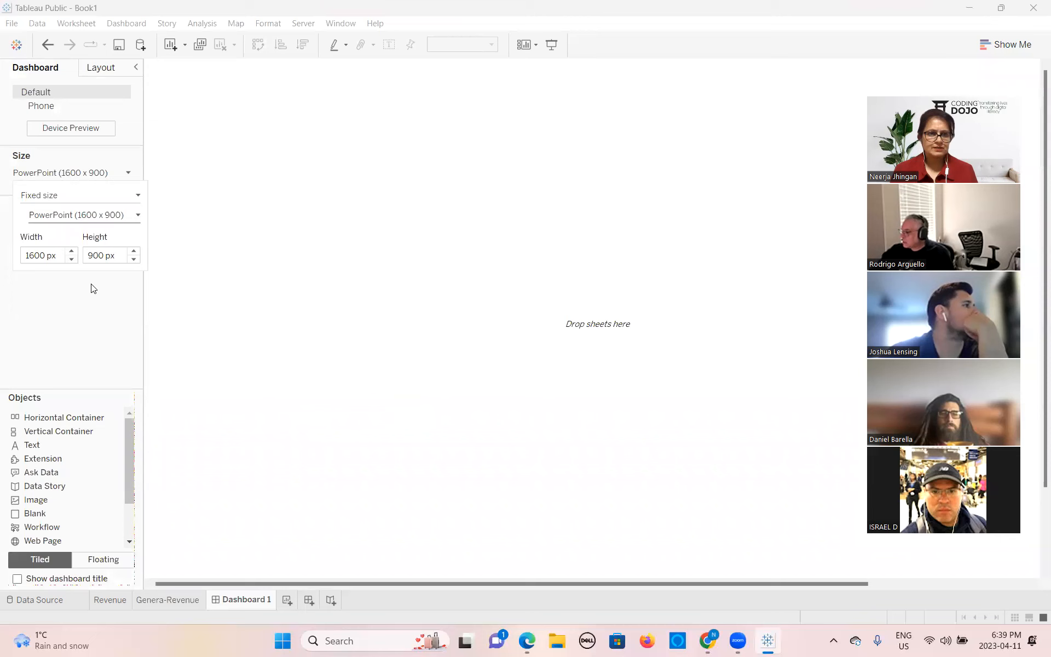
{"action": "left_click", "coordinate": [137, 215]}
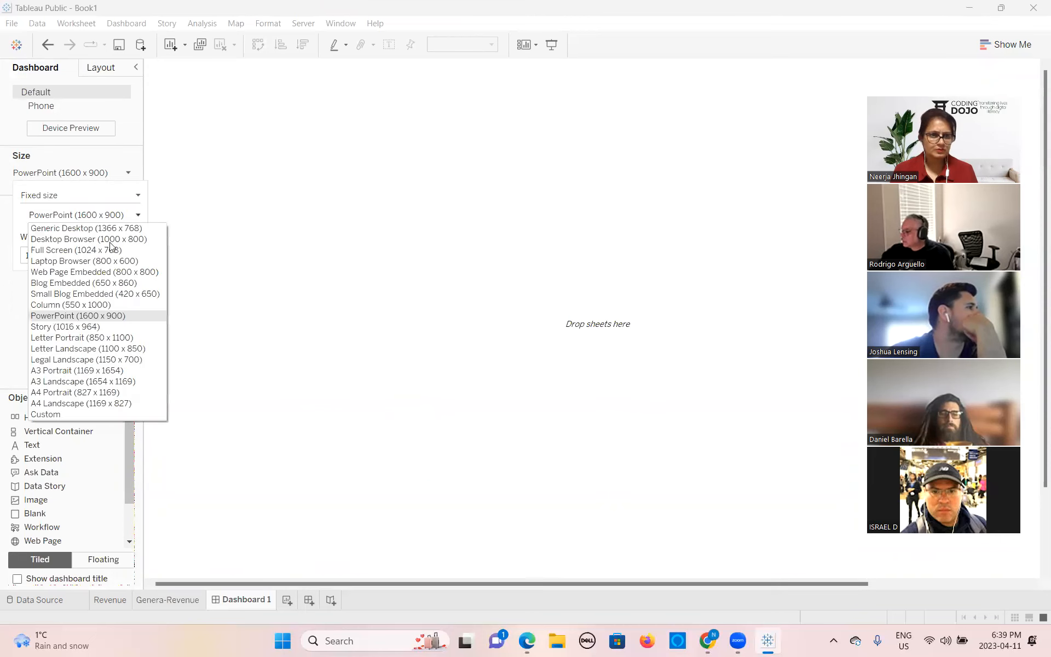
{"action": "left_click", "coordinate": [78, 276]}
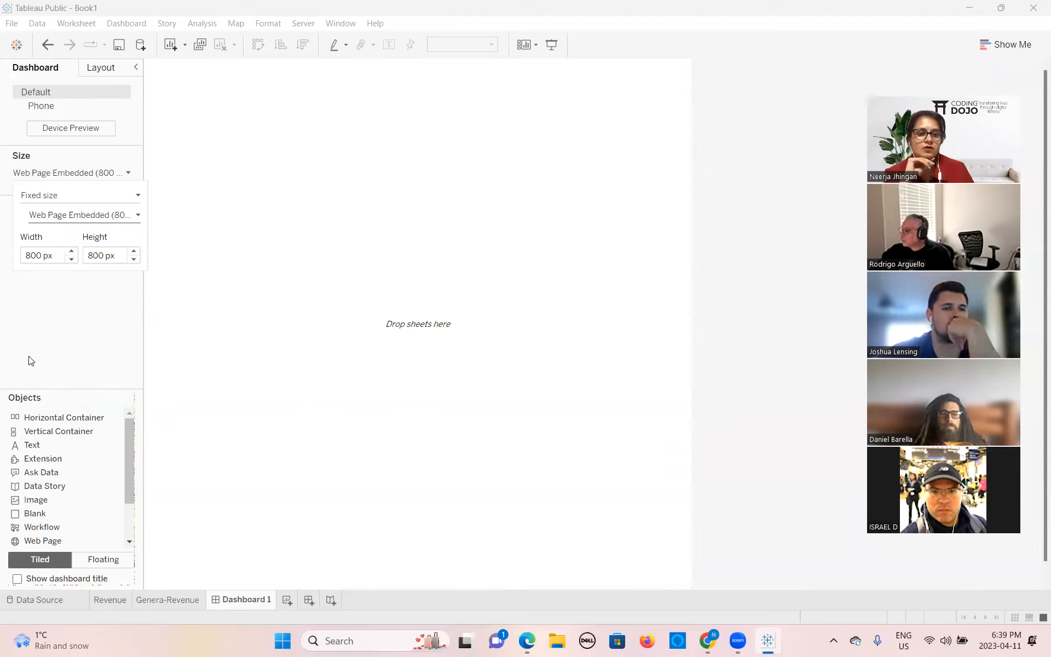
{"action": "left_click", "coordinate": [128, 173]}
Add the Revenue sheet to the dashboard and place the Genera-Revenue sheet directly to its left
{"action": "mouse_move", "coordinate": [47, 229]}
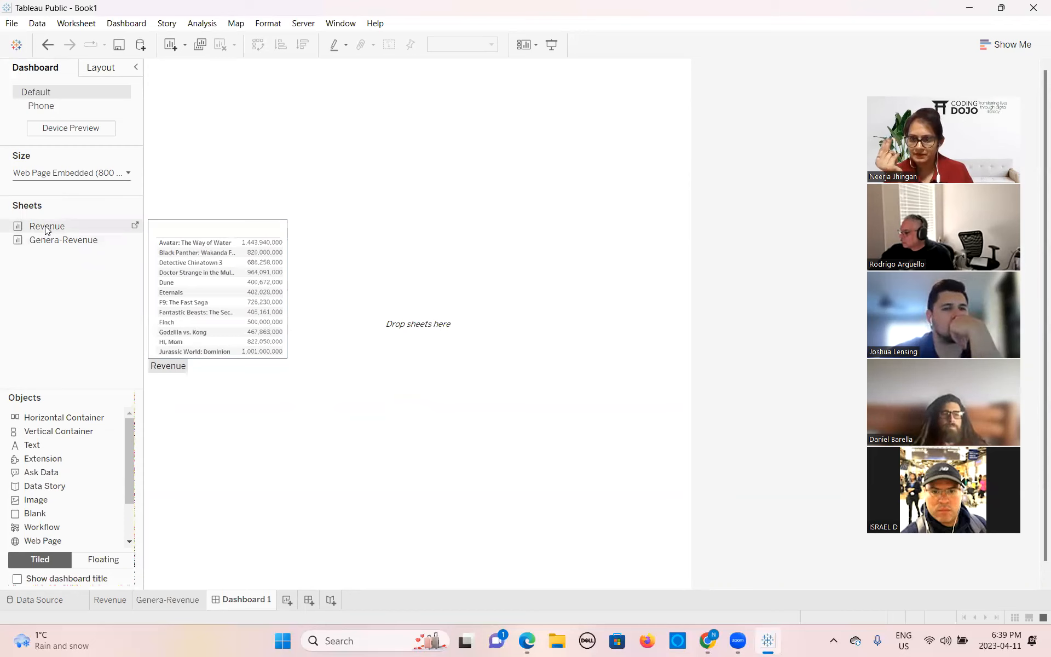
{"action": "double_click", "coordinate": [46, 229]}
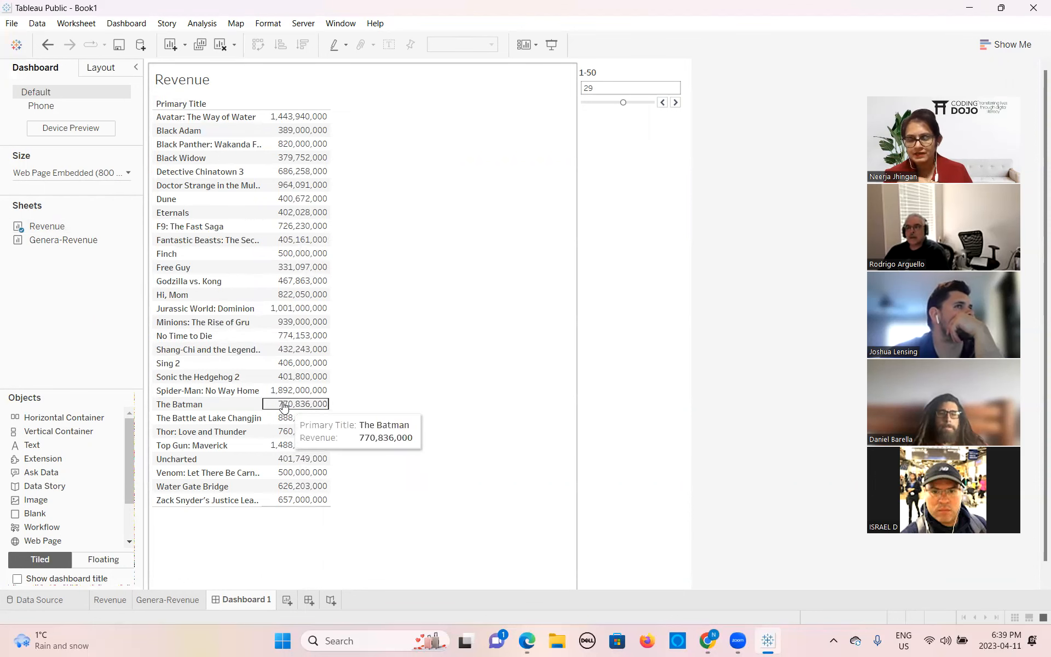
{"action": "mouse_move", "coordinate": [63, 246]}
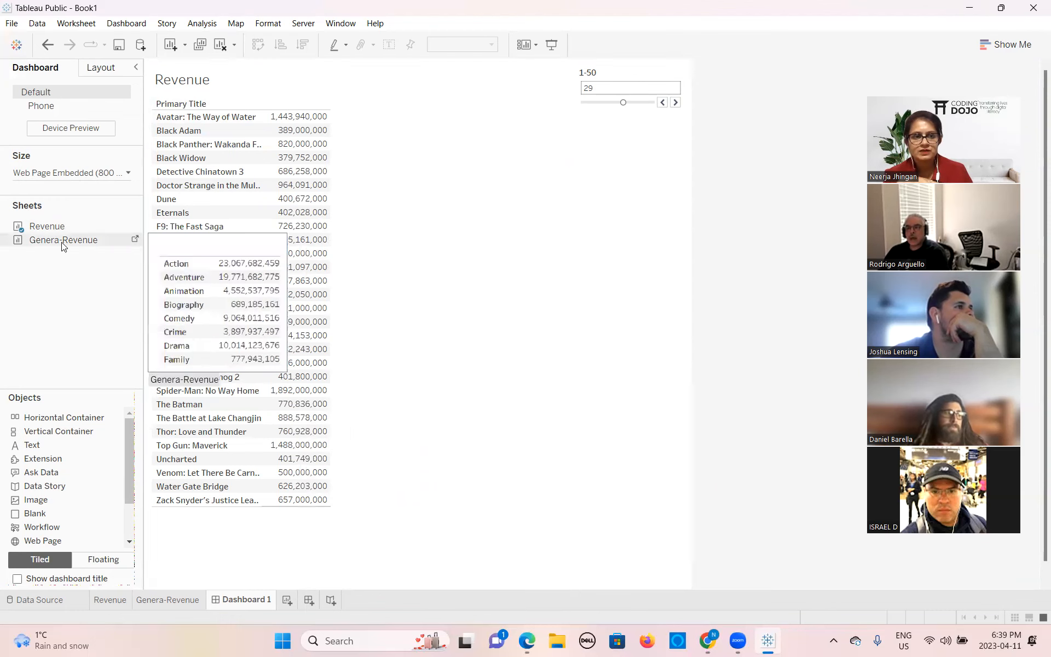
{"action": "left_click_drag", "start_coordinate": [120, 252], "coordinate": [340, 466]}
{"action": "left_click_drag", "start_coordinate": [321, 384], "coordinate": [378, 284]}
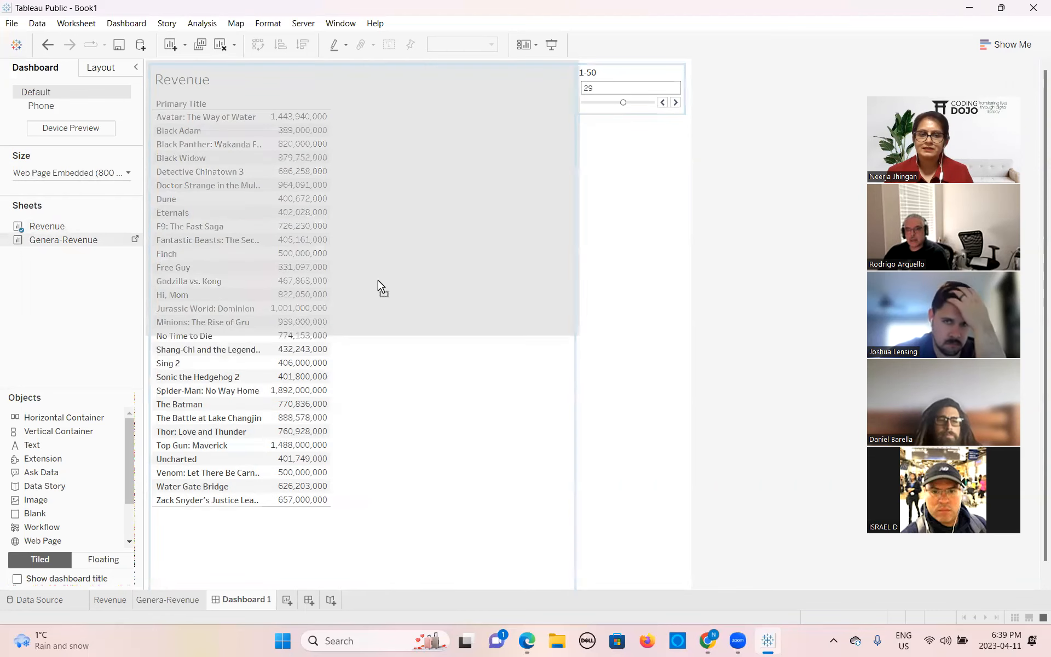
{"action": "left_click_drag", "start_coordinate": [302, 303], "coordinate": [262, 301]}
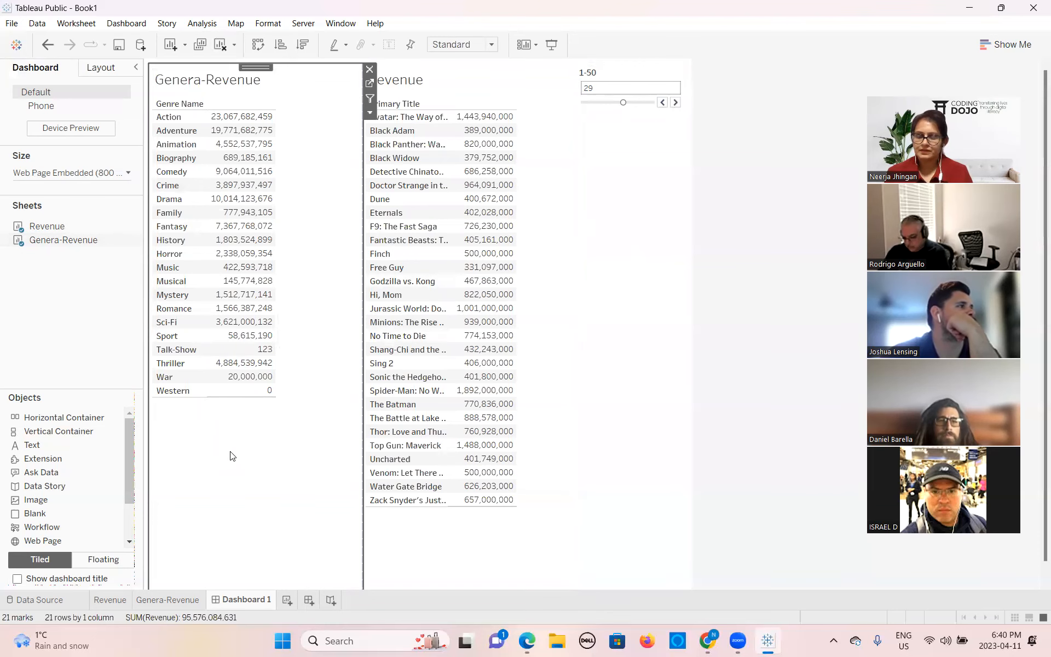
Convert the Genera-Revenue worksheet's text table into a treemap
{"action": "left_click", "coordinate": [144, 602]}
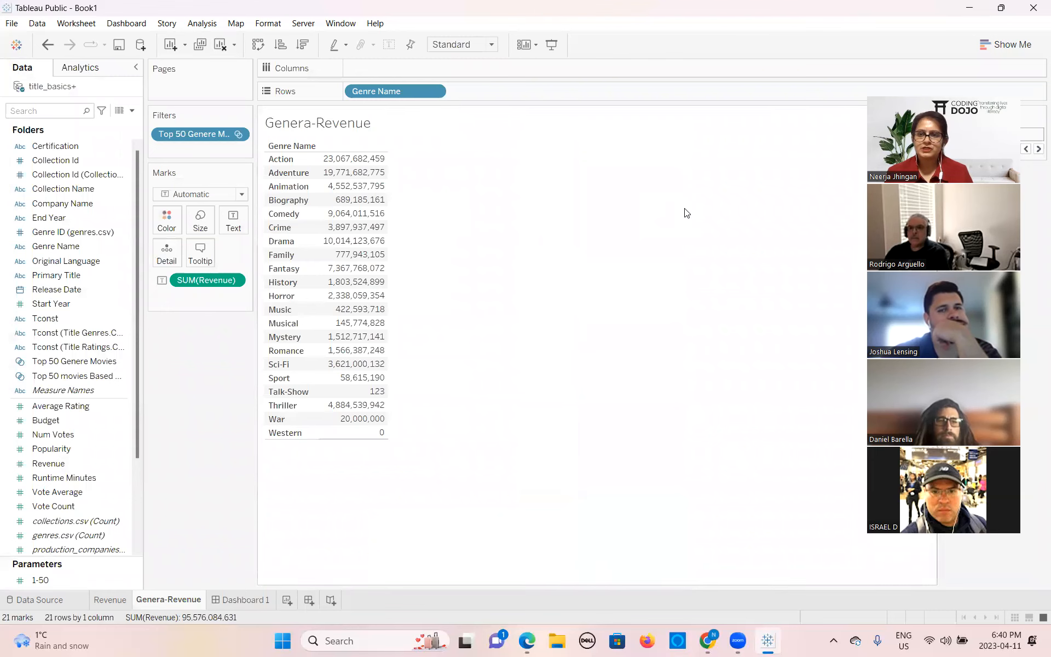
{"action": "left_click_drag", "start_coordinate": [1001, 92], "coordinate": [836, 119]}
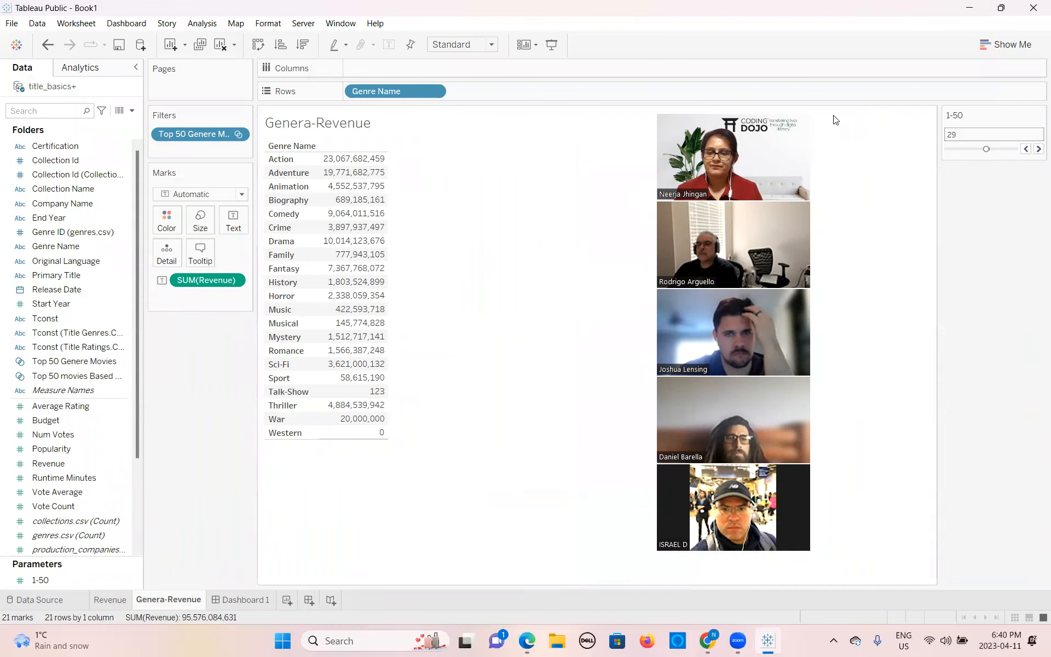
{"action": "left_click", "coordinate": [1010, 48]}
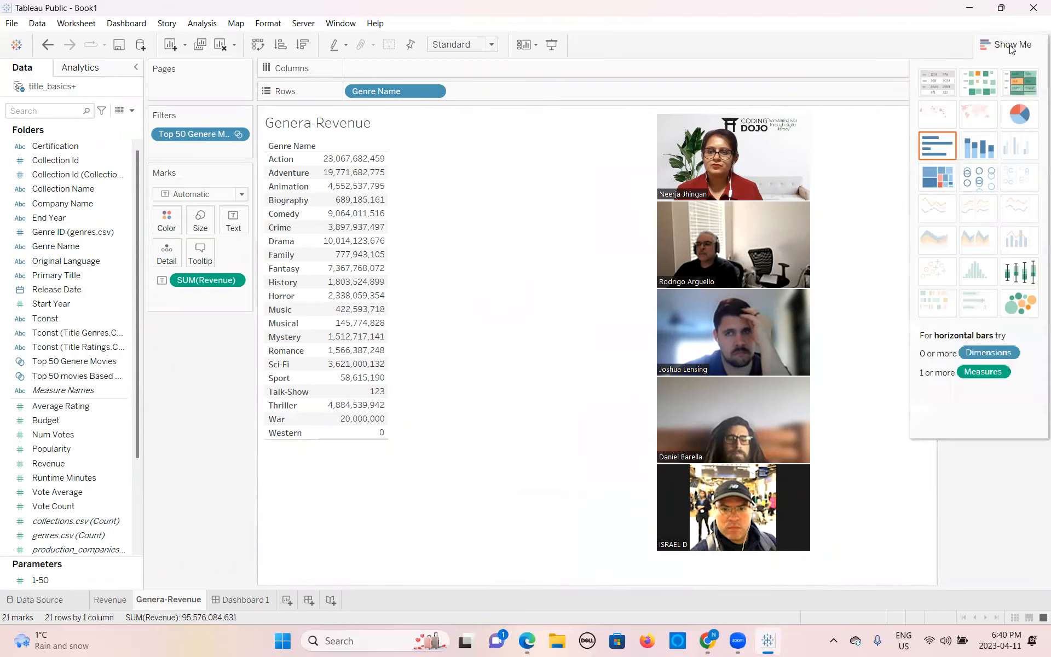
{"action": "left_click", "coordinate": [939, 180]}
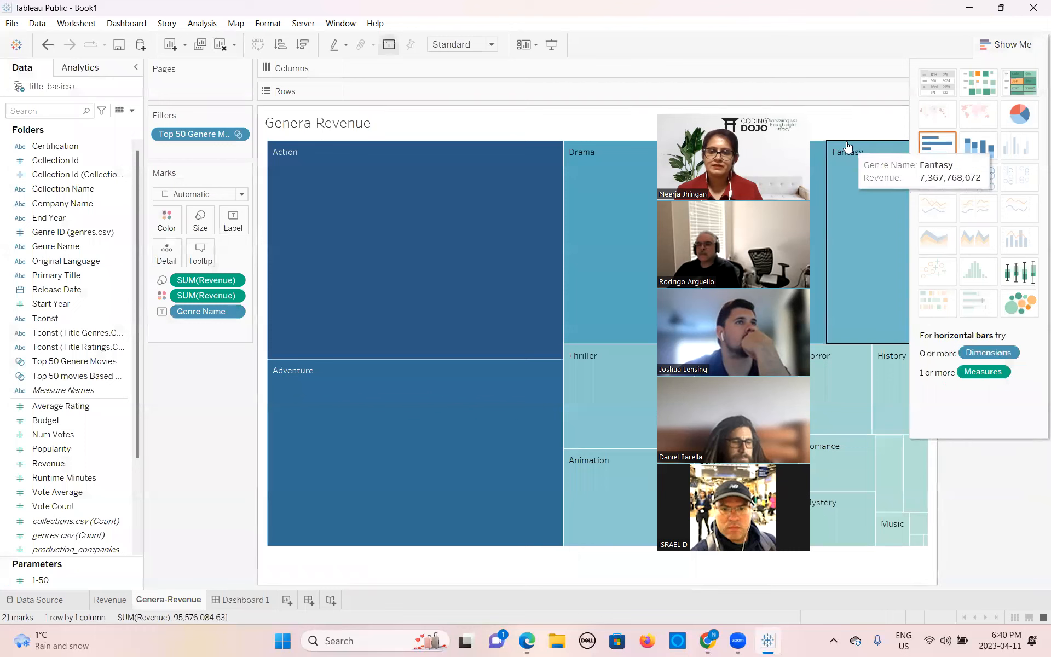
{"action": "left_click", "coordinate": [1036, 62]}
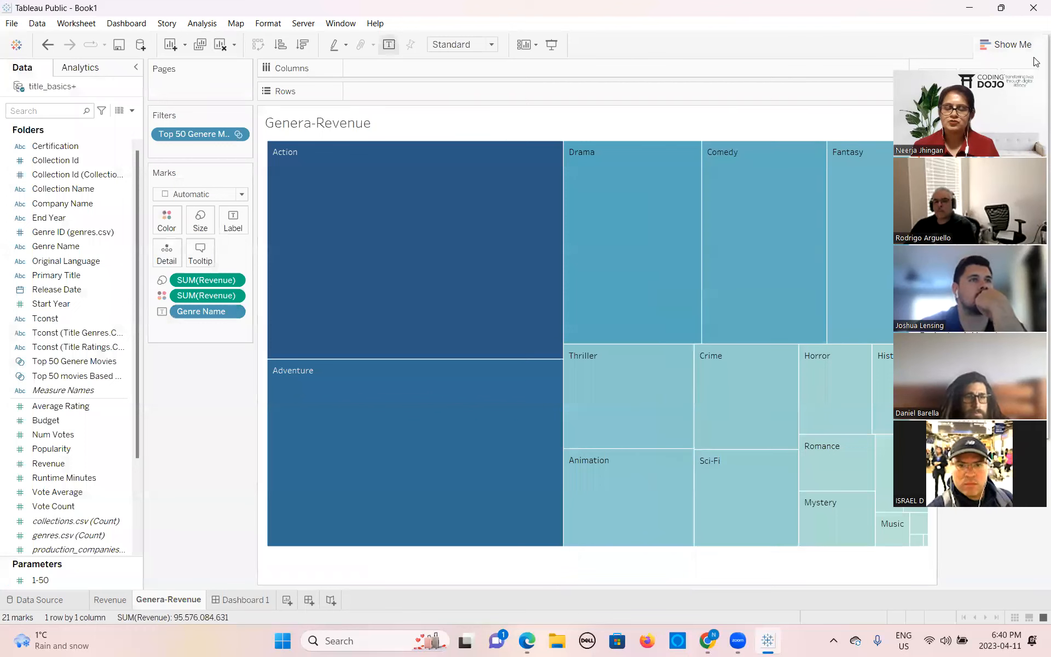
Label the treemap's genre blocks with the sum of Revenue in addition to the genre name
{"action": "mouse_move", "coordinate": [448, 256]}
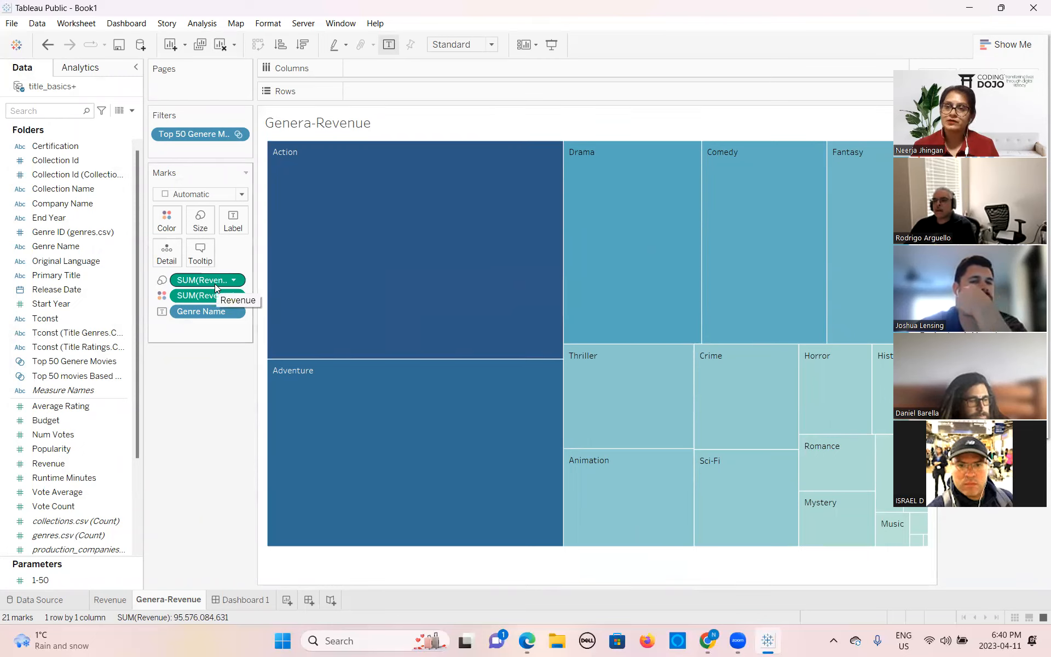
{"action": "mouse_move", "coordinate": [338, 171]}
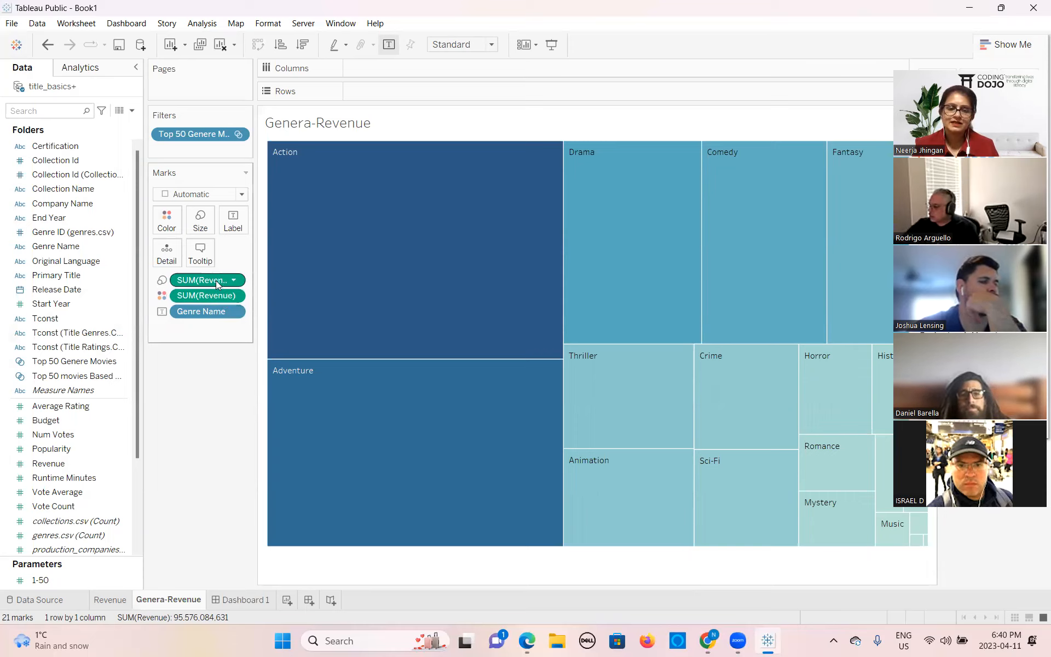
{"action": "left_click_drag", "start_coordinate": [218, 283], "coordinate": [232, 221]}
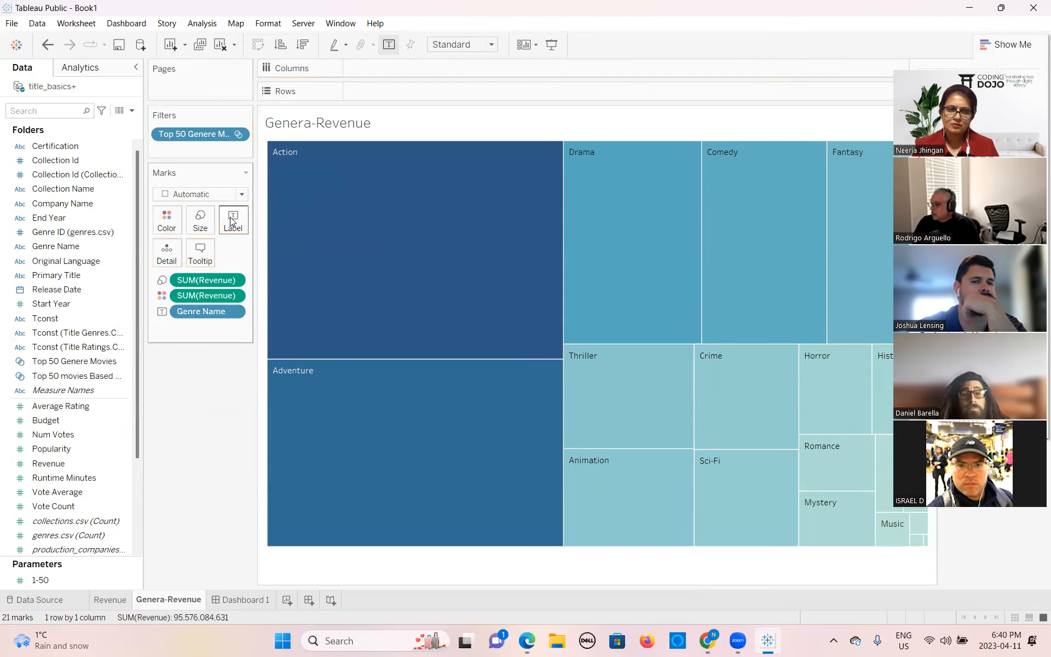
{"action": "left_click", "coordinate": [232, 281]}
{"action": "left_click", "coordinate": [338, 274]}
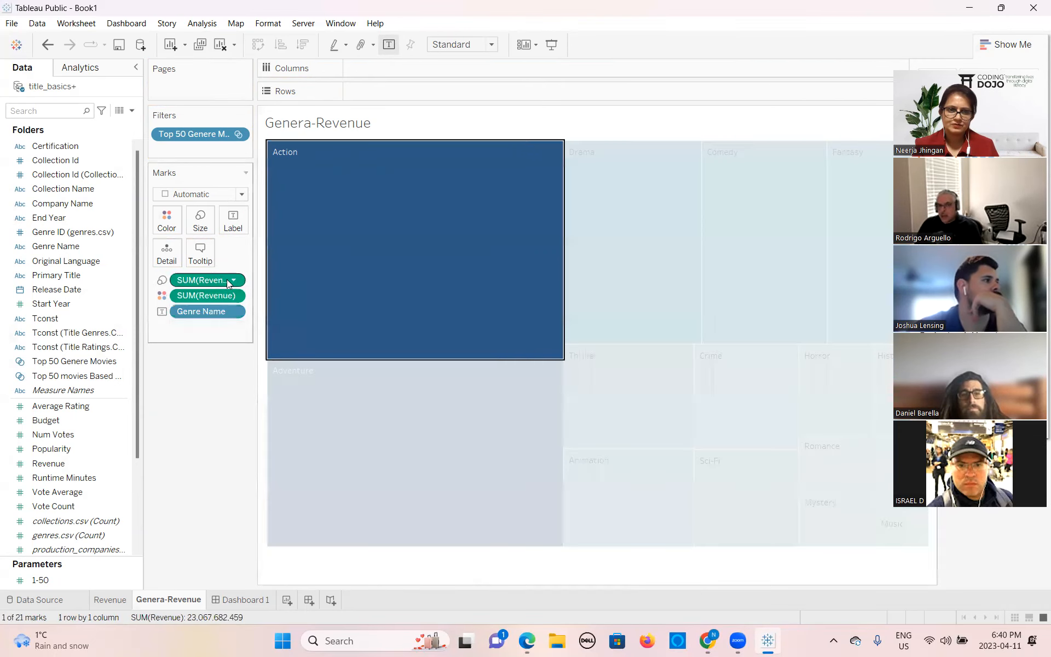
{"action": "left_click", "coordinate": [353, 282]}
{"action": "left_click", "coordinate": [384, 418]}
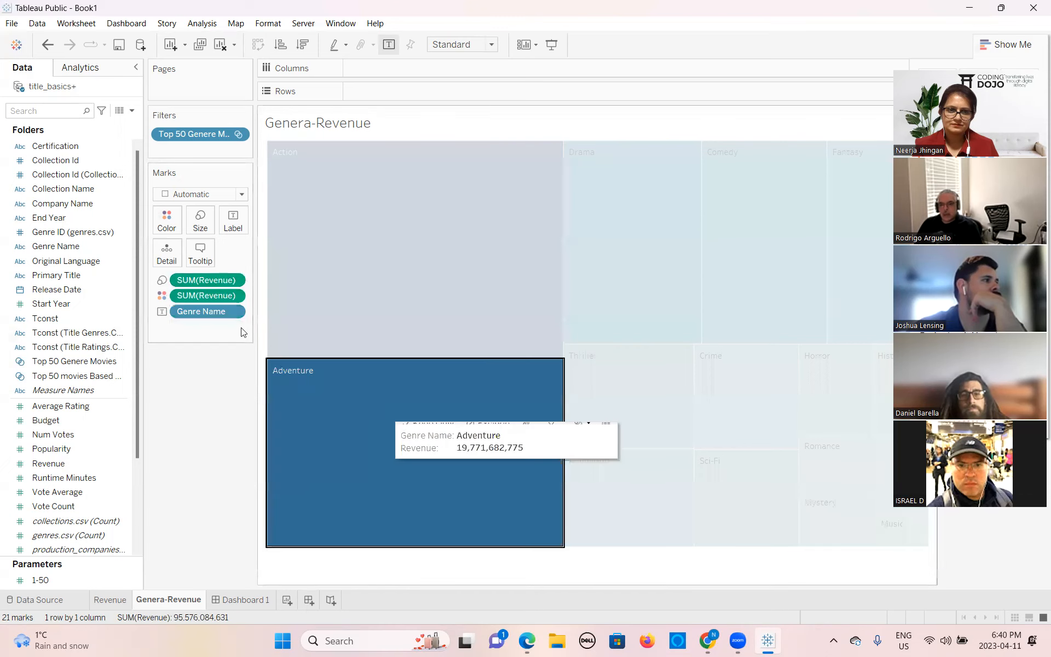
{"action": "key", "text": "Escape"}
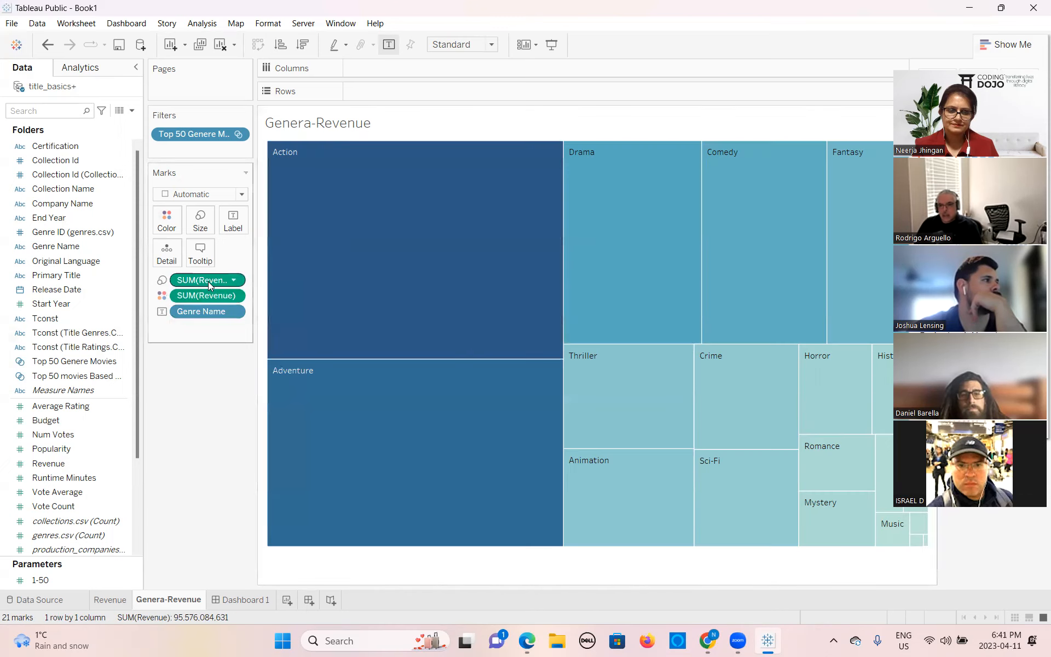
{"action": "left_click_drag", "start_coordinate": [210, 284], "coordinate": [245, 225]}
{"action": "mouse_move", "coordinate": [339, 231]}
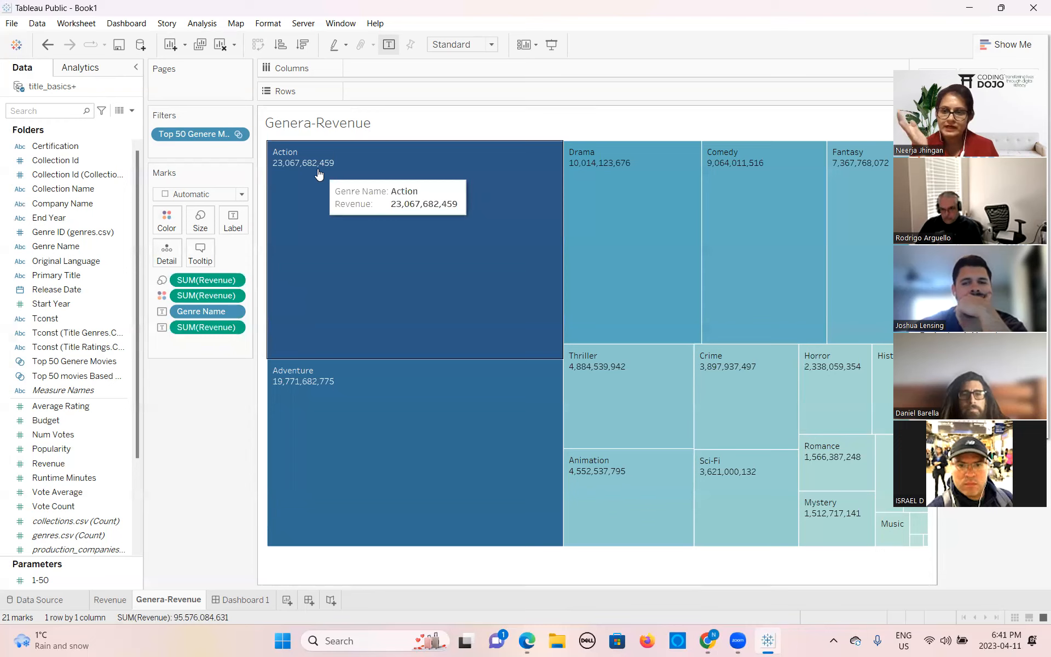
Format the treemap's Revenue values as custom currency with two decimal places, a $ prefix and Billions (B) display units
{"action": "left_click", "coordinate": [233, 280]}
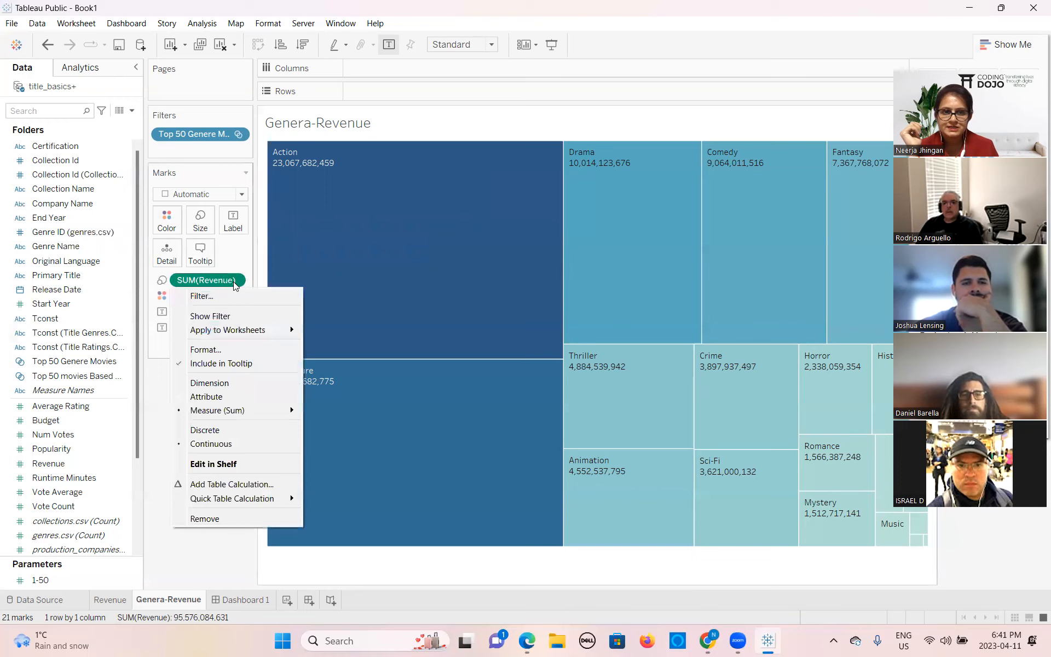
{"action": "left_click", "coordinate": [216, 349]}
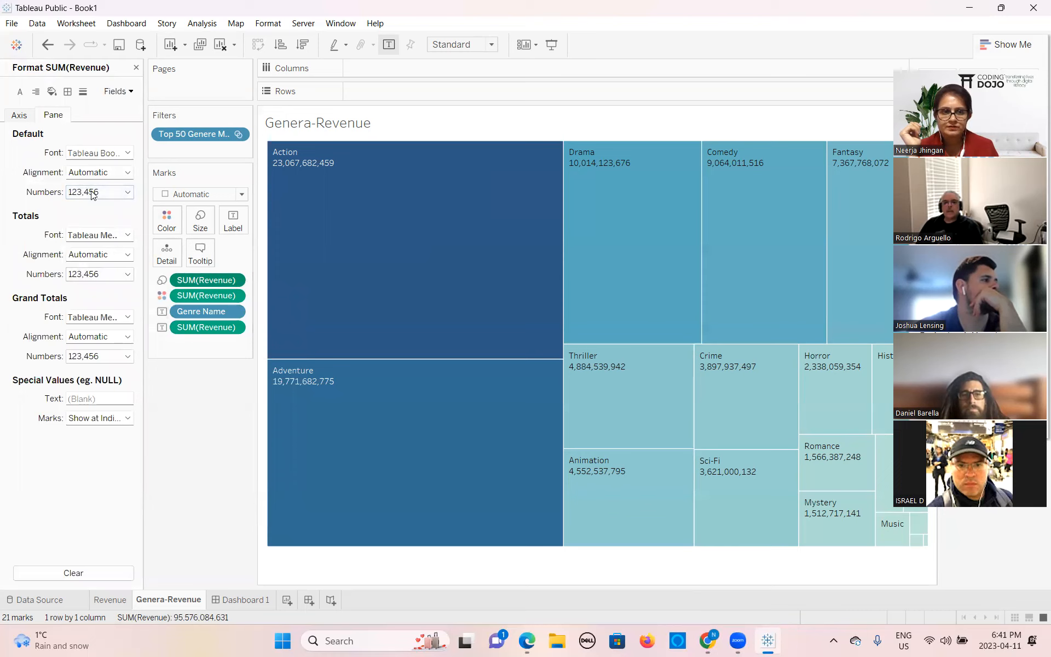
{"action": "left_click", "coordinate": [127, 192]}
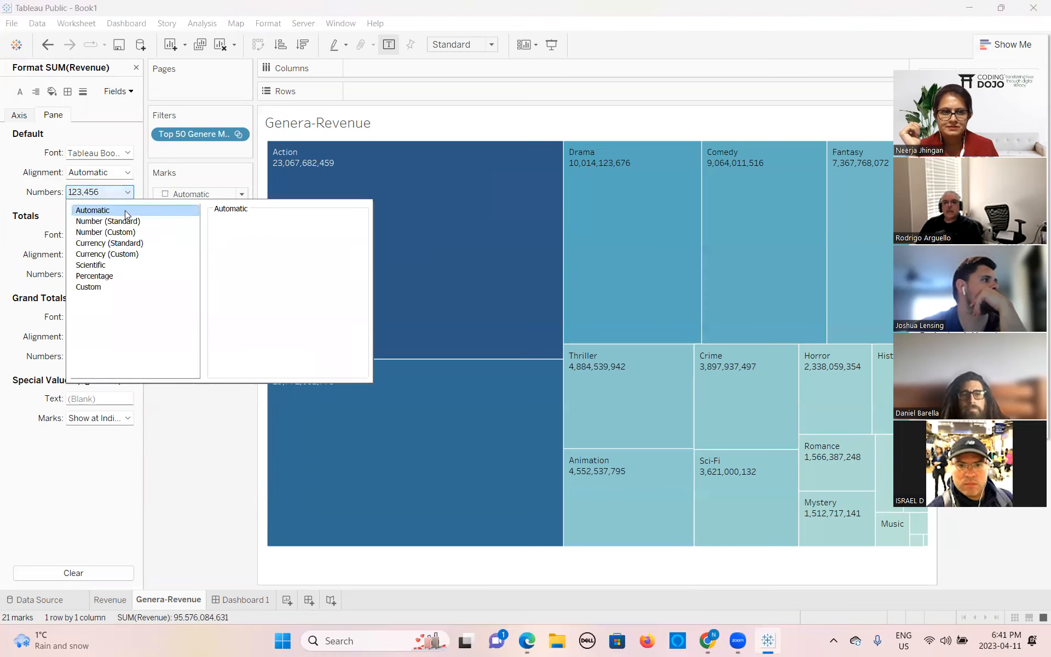
{"action": "left_click", "coordinate": [124, 255]}
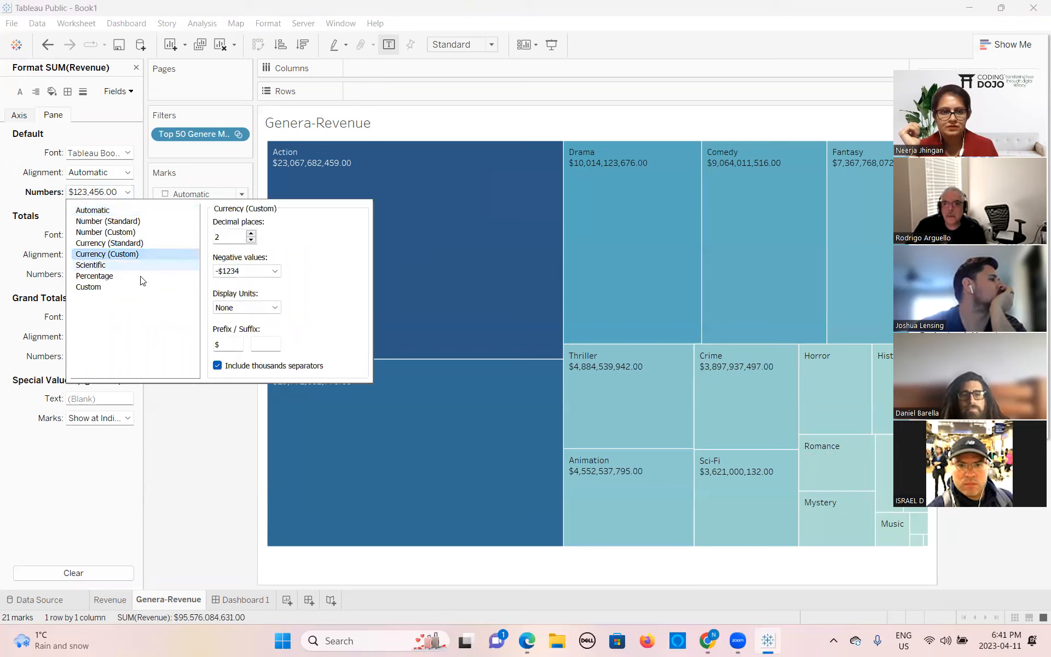
{"action": "left_click", "coordinate": [275, 308]}
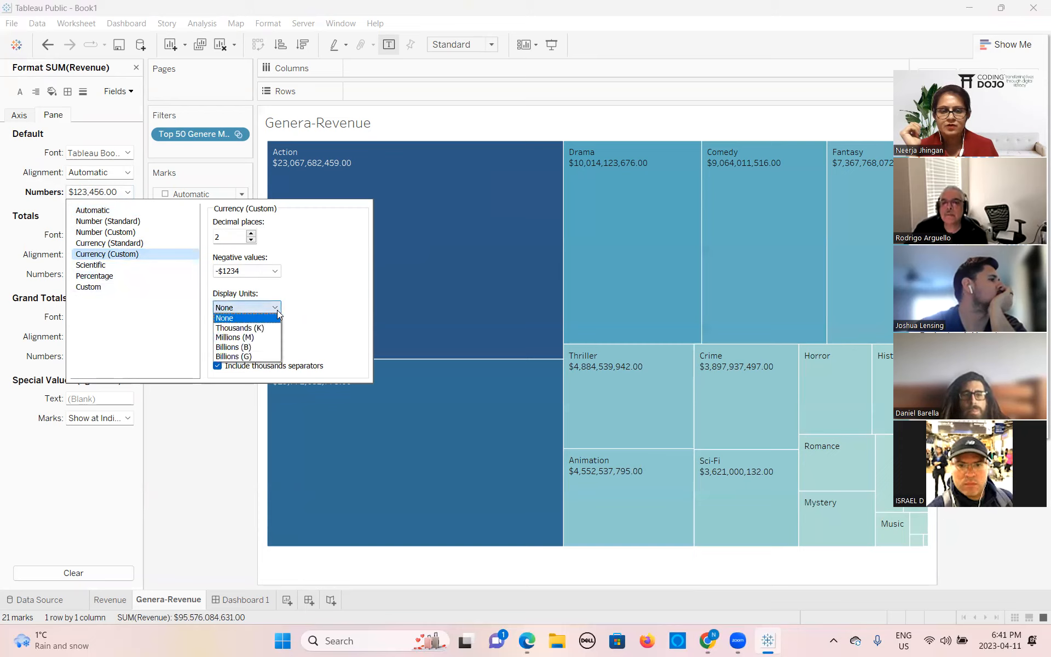
{"action": "left_click", "coordinate": [249, 347]}
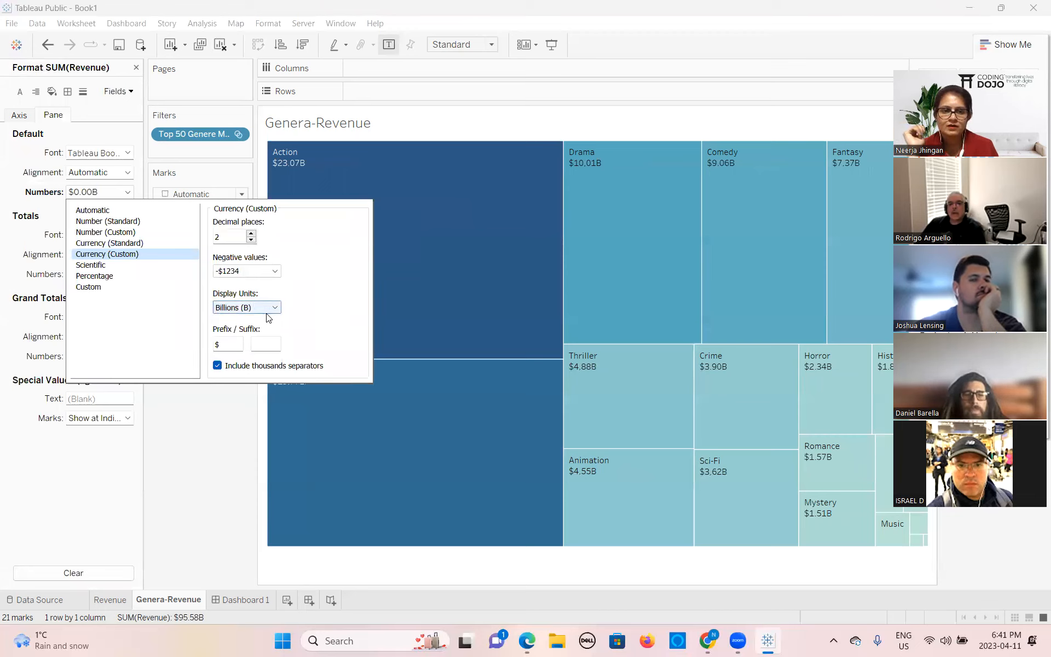
Try Millions (M) as the display units for the treemap's Revenue values, restore Billions (B), and close the number format options
{"action": "left_click", "coordinate": [248, 307]}
{"action": "left_click", "coordinate": [253, 337]}
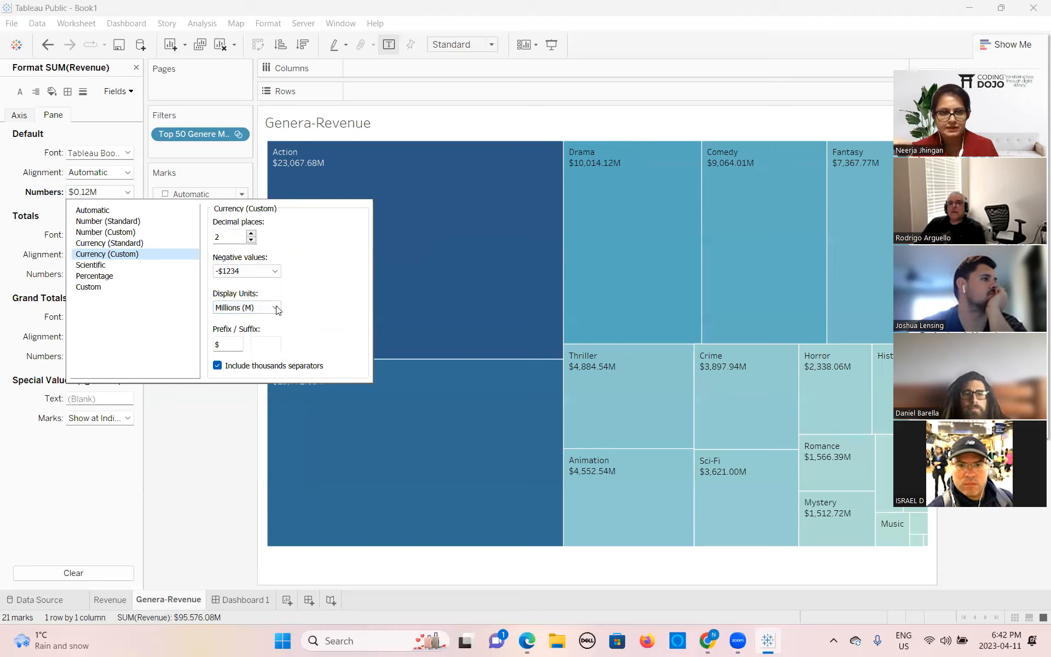
{"action": "left_click", "coordinate": [276, 307]}
{"action": "left_click", "coordinate": [251, 347]}
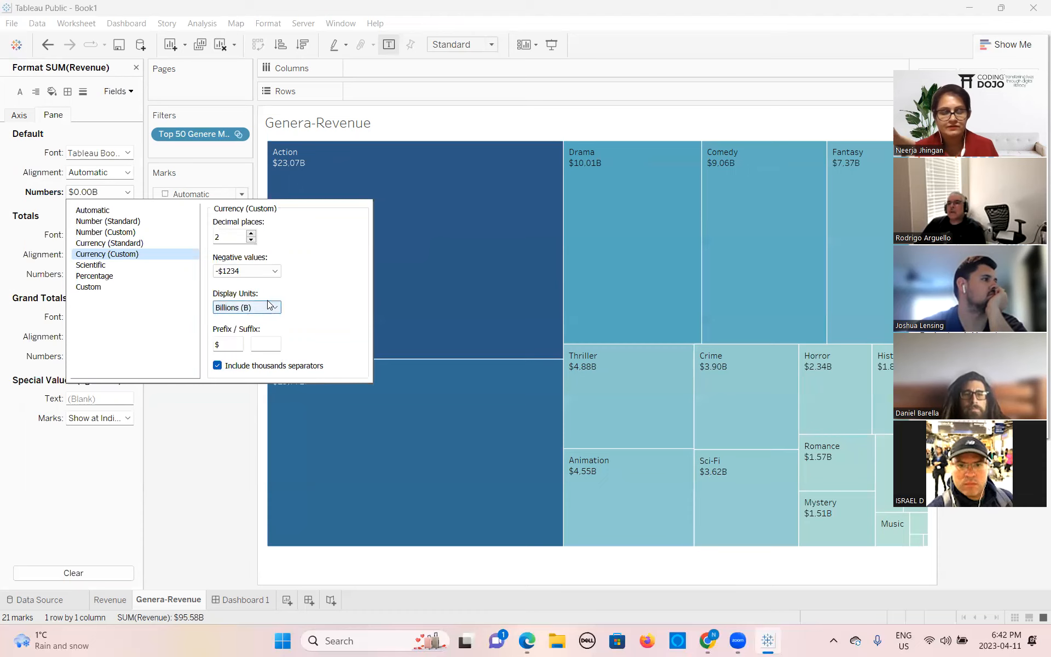
{"action": "left_click", "coordinate": [405, 240]}
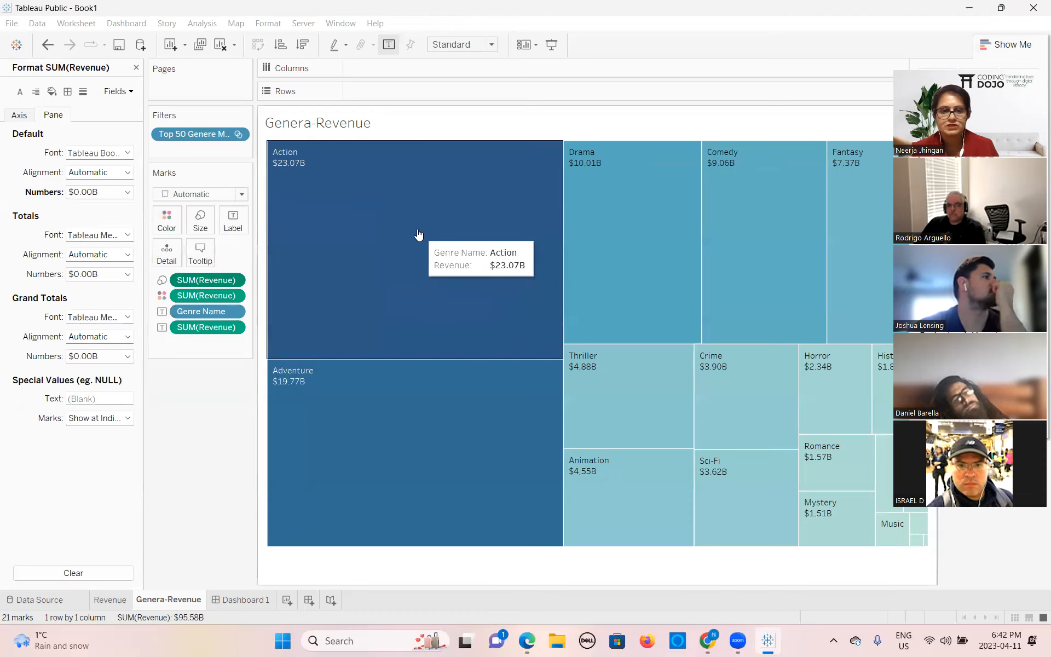
{"action": "left_click", "coordinate": [405, 241]}
{"action": "key", "text": "Escape"}
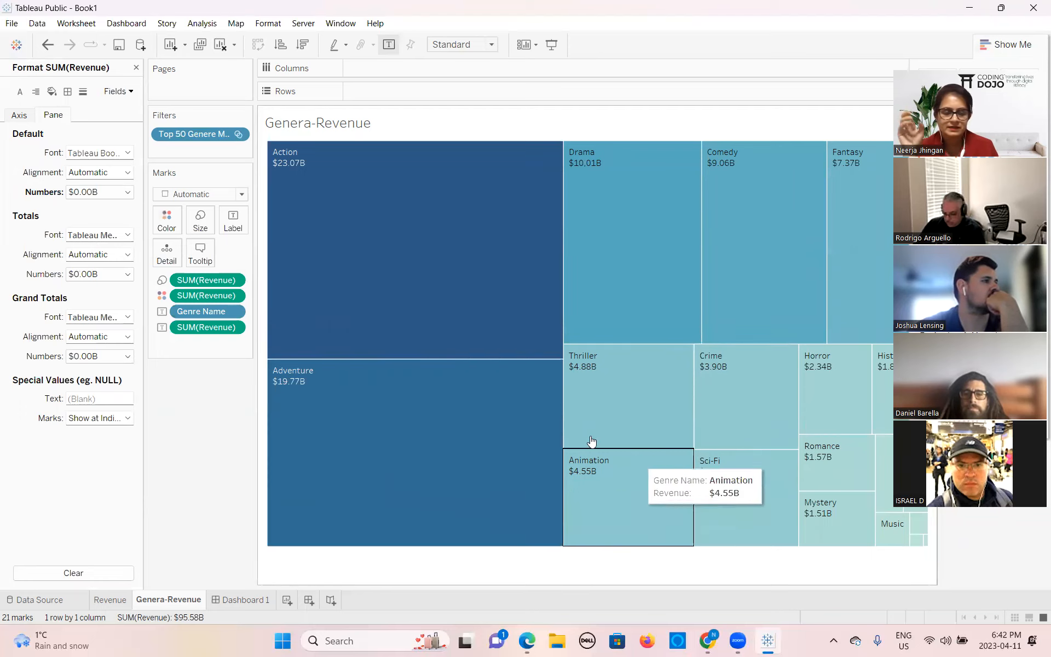
Convert the Revenue worksheet's text table into horizontal bars and sort the titles by revenue in descending order
{"action": "left_click", "coordinate": [108, 599]}
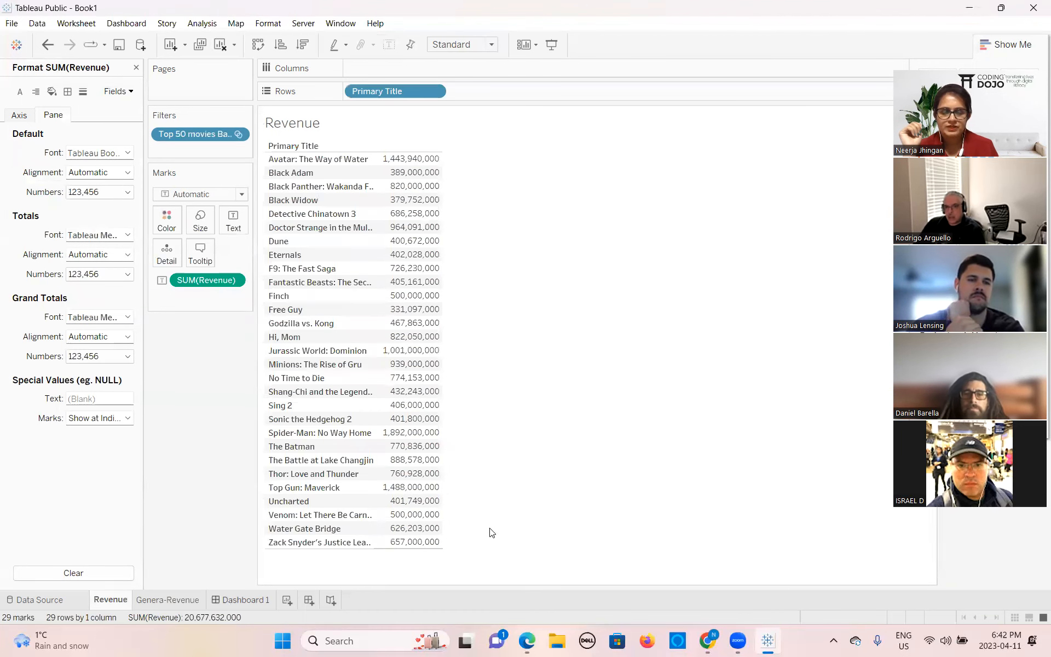
{"action": "left_click", "coordinate": [1029, 46]}
{"action": "left_click", "coordinate": [936, 145]}
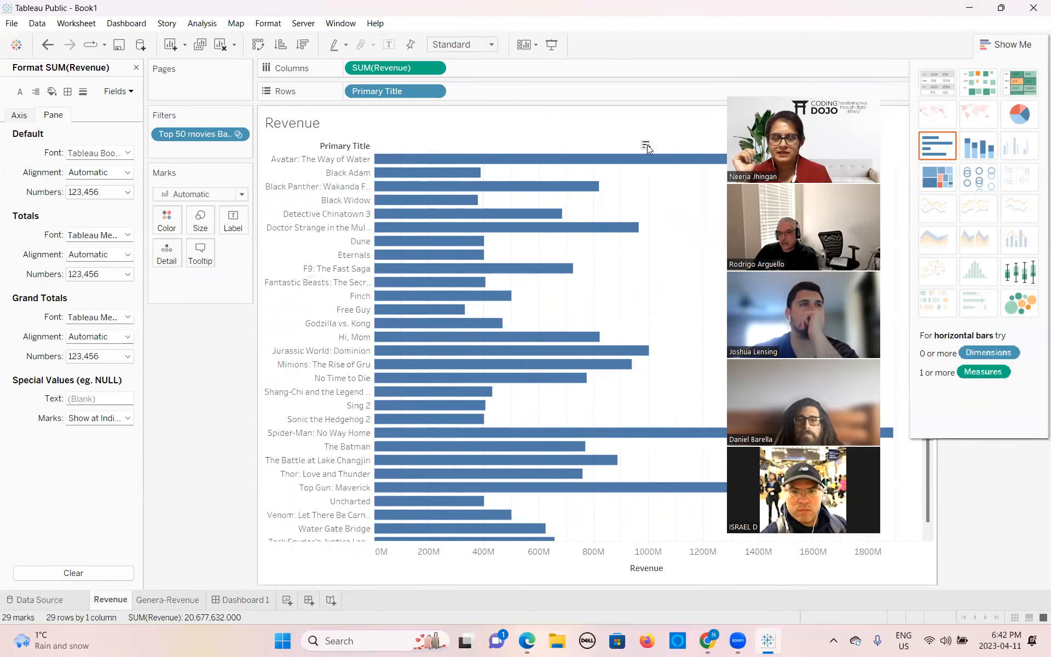
{"action": "left_click", "coordinate": [646, 146]}
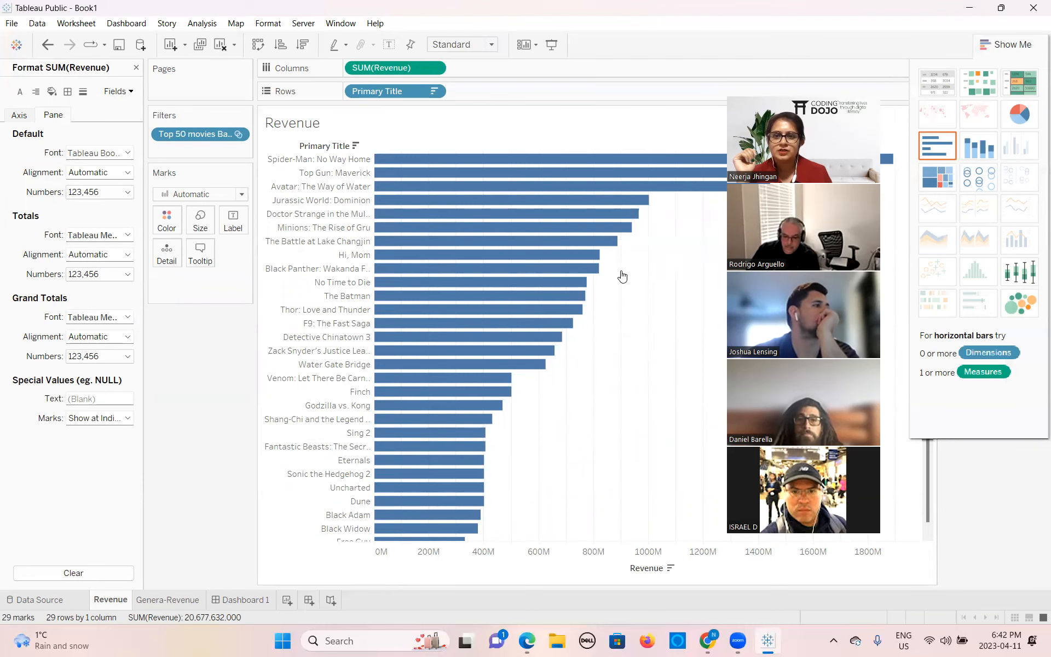
Rename the dashboard as Main Dashboard
{"action": "left_click", "coordinate": [237, 600]}
{"action": "double_click", "coordinate": [238, 600]}
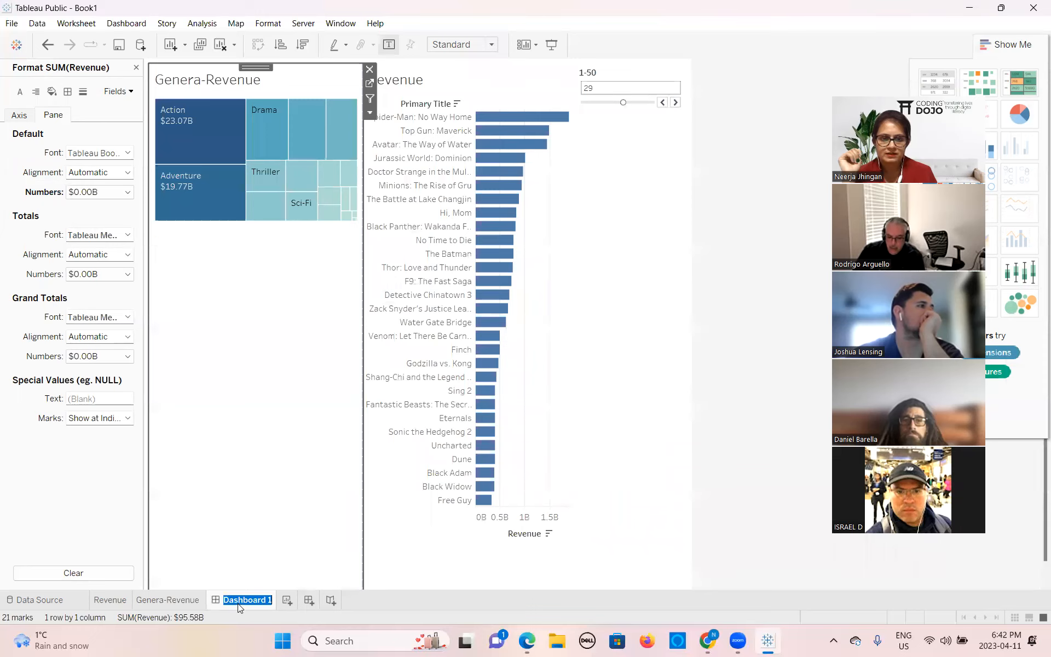
{"action": "type", "text": "Main"}
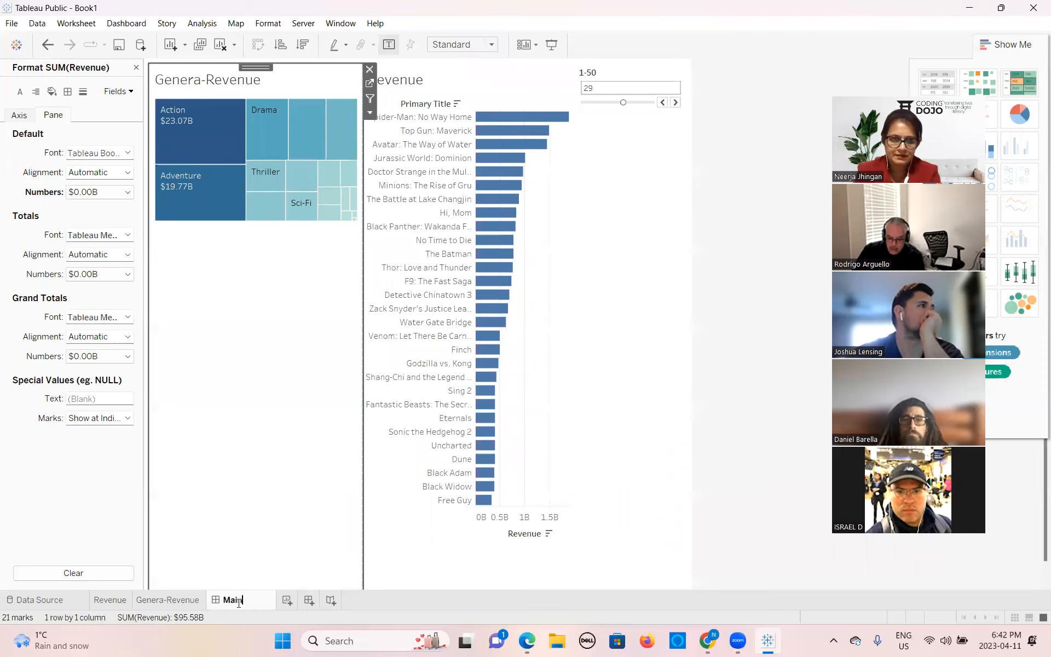
{"action": "type", "text": " Dashboard"}
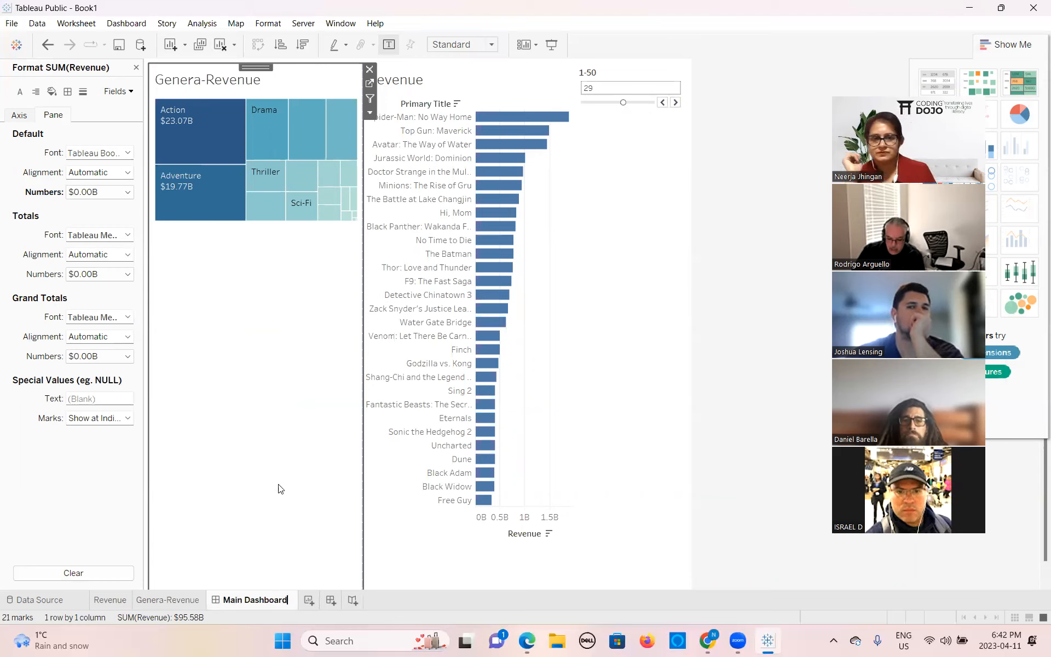
{"action": "left_click", "coordinate": [283, 450]}
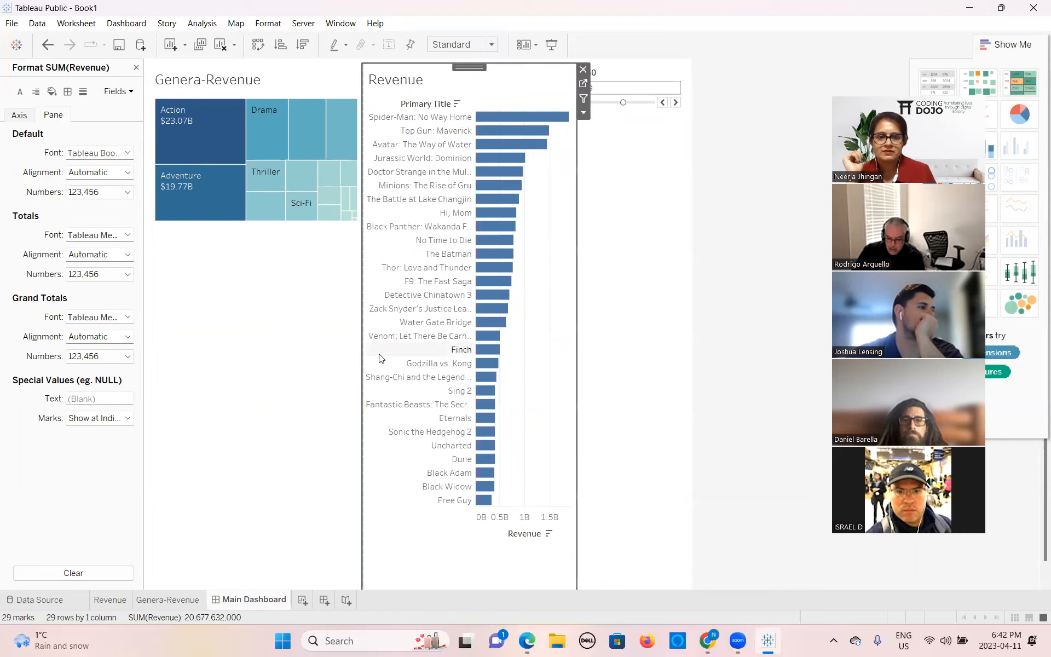
Widen the Genera-Revenue treemap slightly on the dashboard and set the 1-50 parameter to 31
{"action": "left_click_drag", "start_coordinate": [363, 345], "coordinate": [379, 341]}
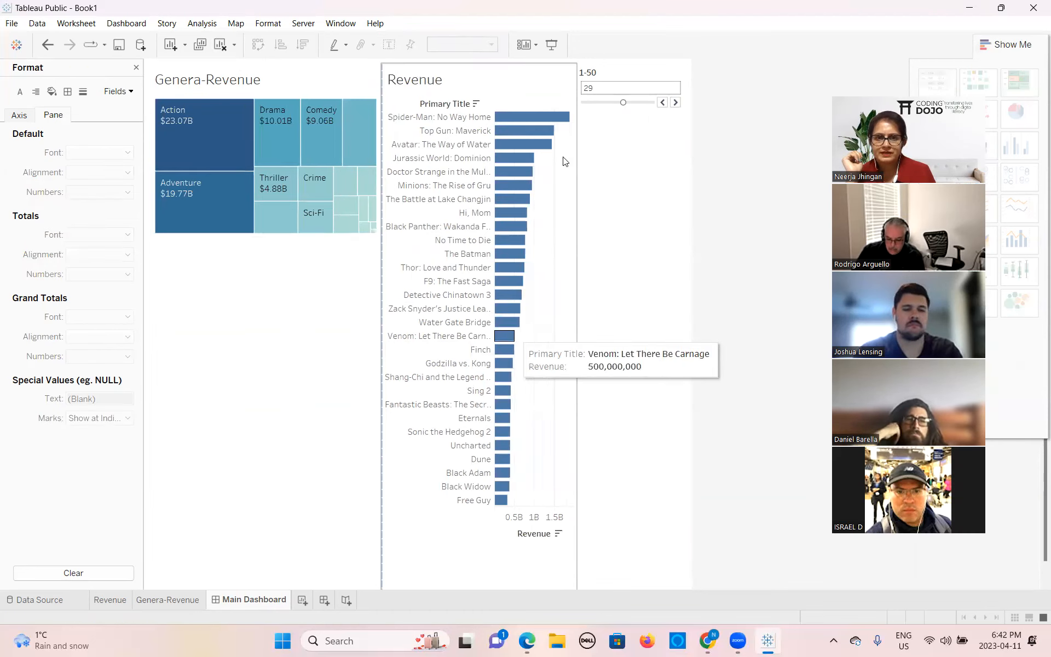
{"action": "mouse_move", "coordinate": [623, 103]}
{"action": "left_mouse_down"}
{"action": "mouse_move", "coordinate": [611, 107]}
{"action": "mouse_move", "coordinate": [627, 104]}
{"action": "left_mouse_up"}
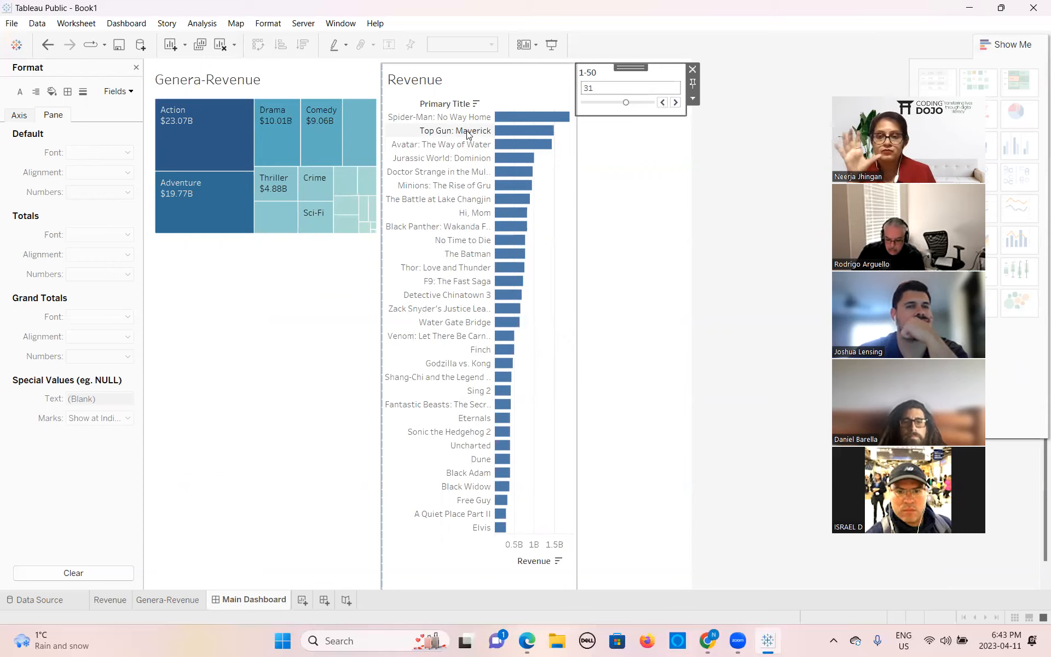
Use the Genera-Revenue treemap as a filter for the dashboard
{"action": "mouse_move", "coordinate": [221, 135]}
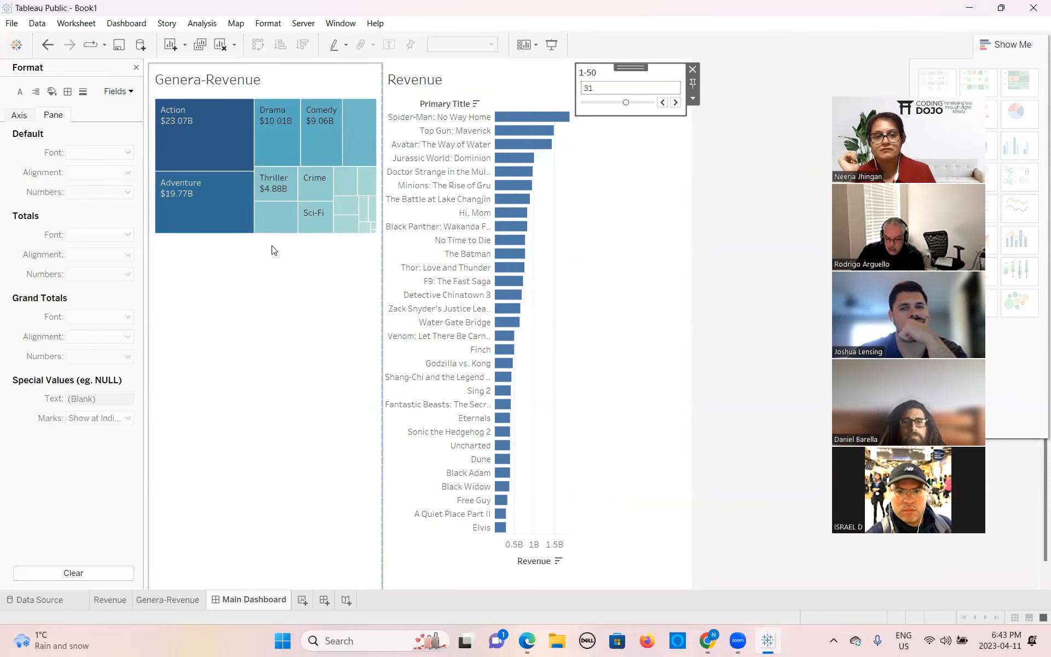
{"action": "left_click", "coordinate": [283, 86]}
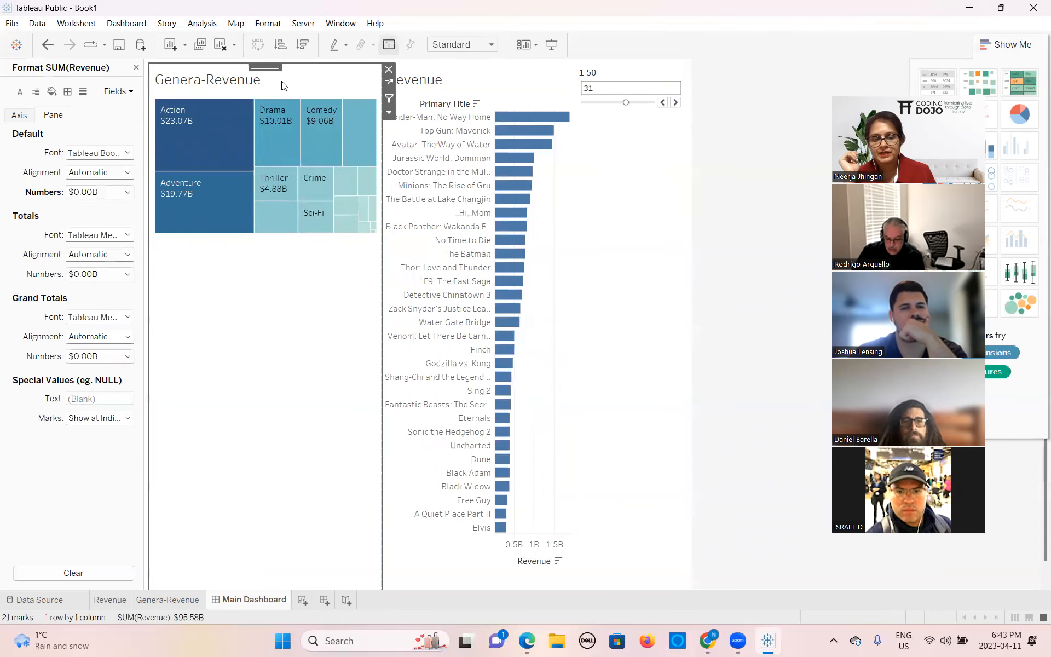
{"action": "left_click", "coordinate": [389, 100]}
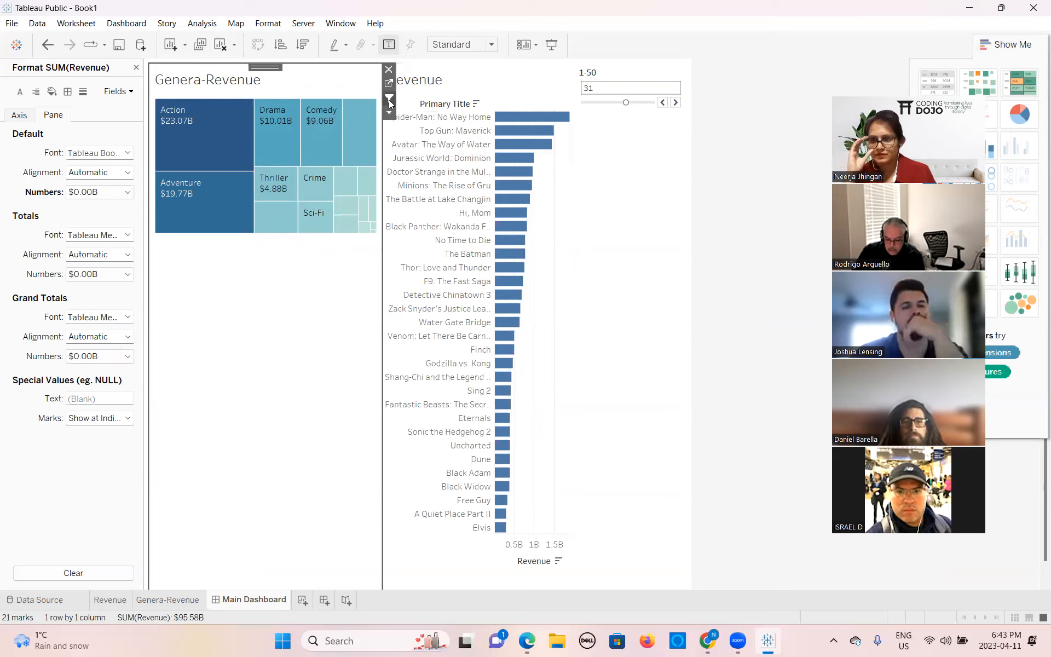
Test the dashboard filter by selecting the Action, Adventure and Crime genres in turn in the treemap
{"action": "left_click", "coordinate": [199, 144]}
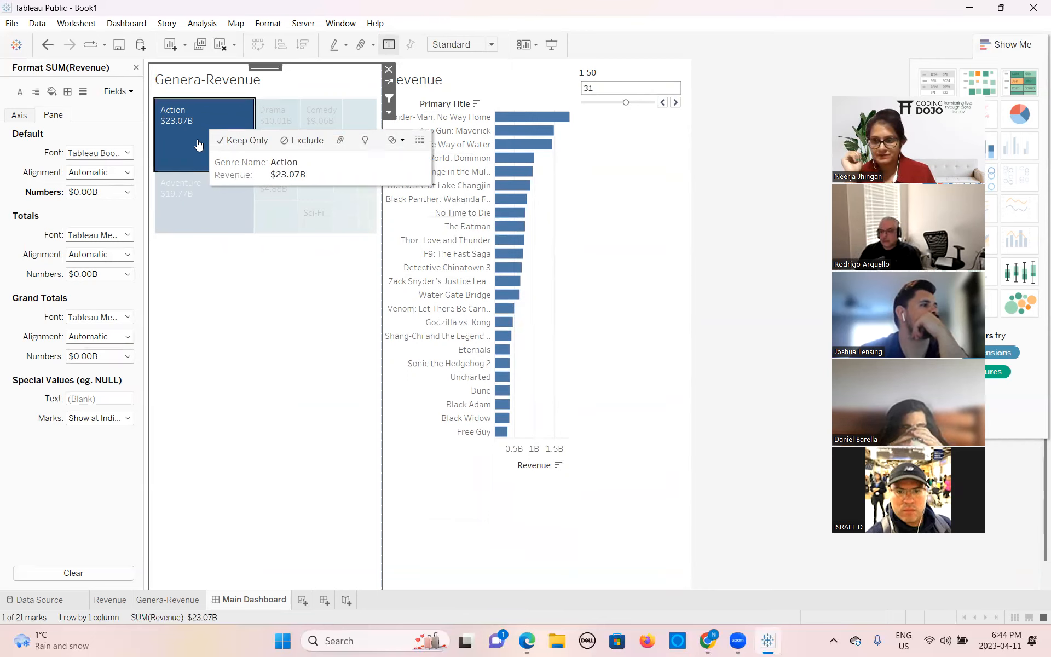
{"action": "left_click", "coordinate": [216, 209]}
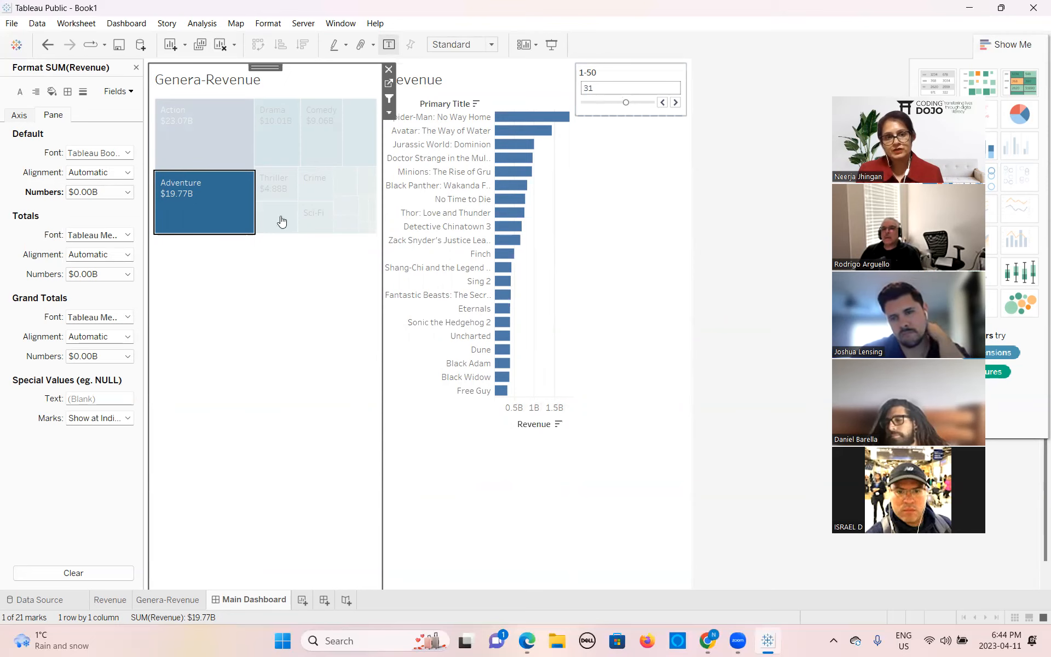
{"action": "left_click", "coordinate": [314, 187]}
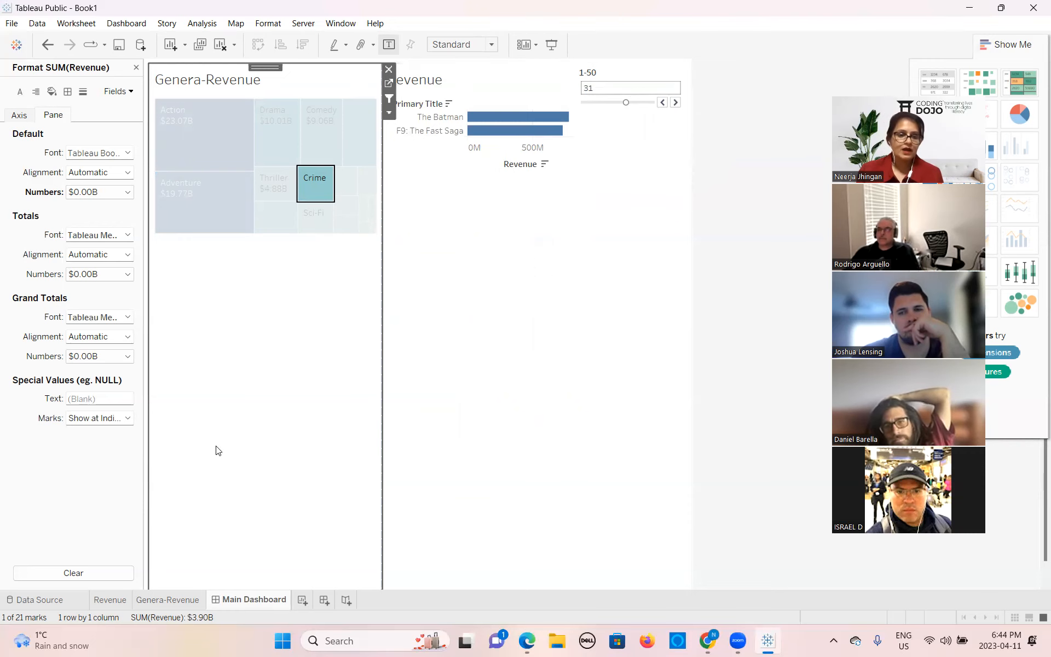
Add the Genre Name action filter to context on the Revenue worksheet
{"action": "left_click", "coordinate": [106, 601]}
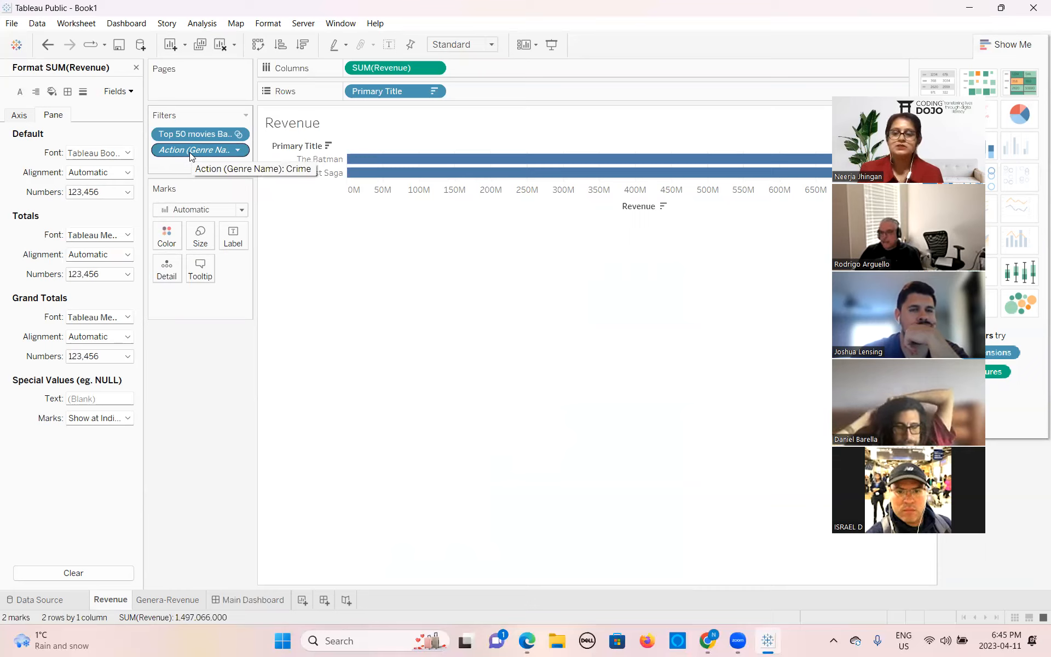
{"action": "left_click", "coordinate": [238, 151]}
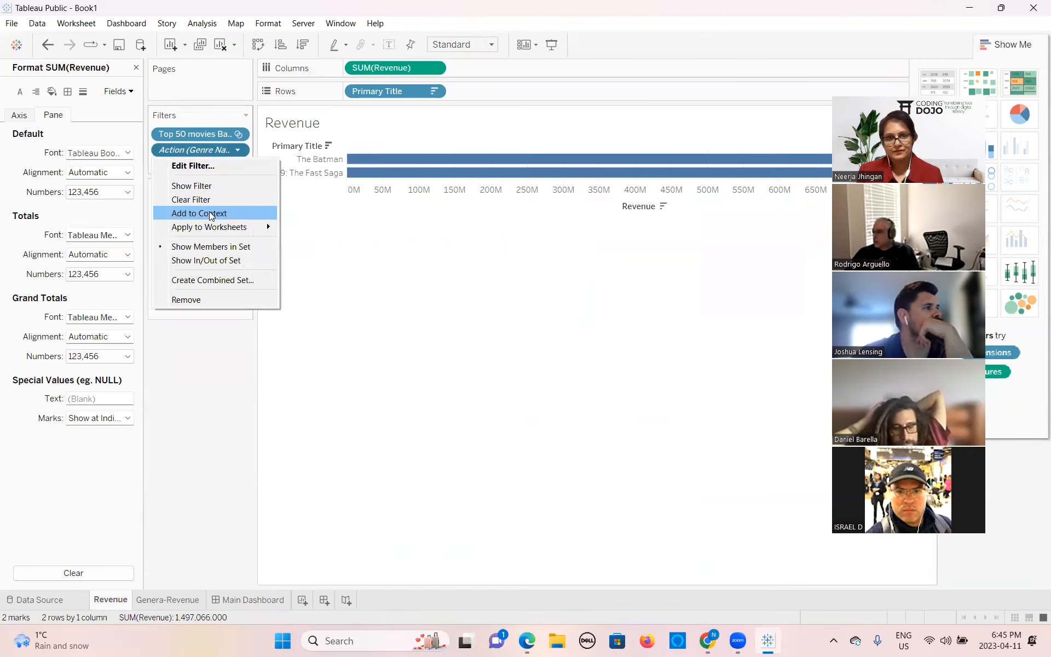
{"action": "left_click", "coordinate": [210, 213]}
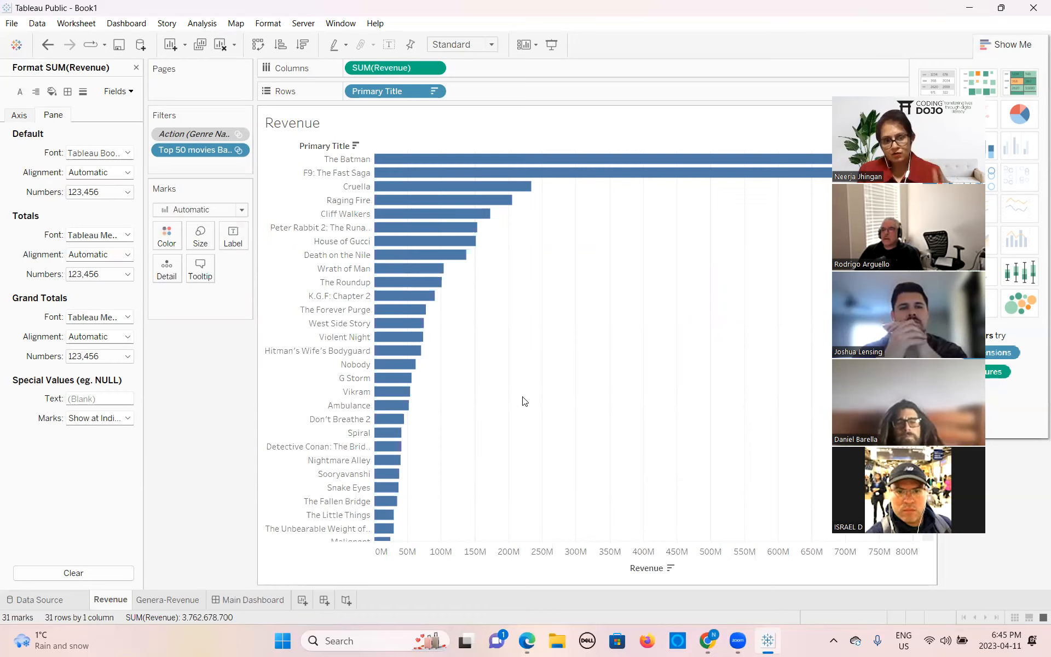
Return to Main Dashboard and set the 1-50 parameter to 14 with the Crime genre still selected
{"action": "left_click", "coordinate": [230, 600]}
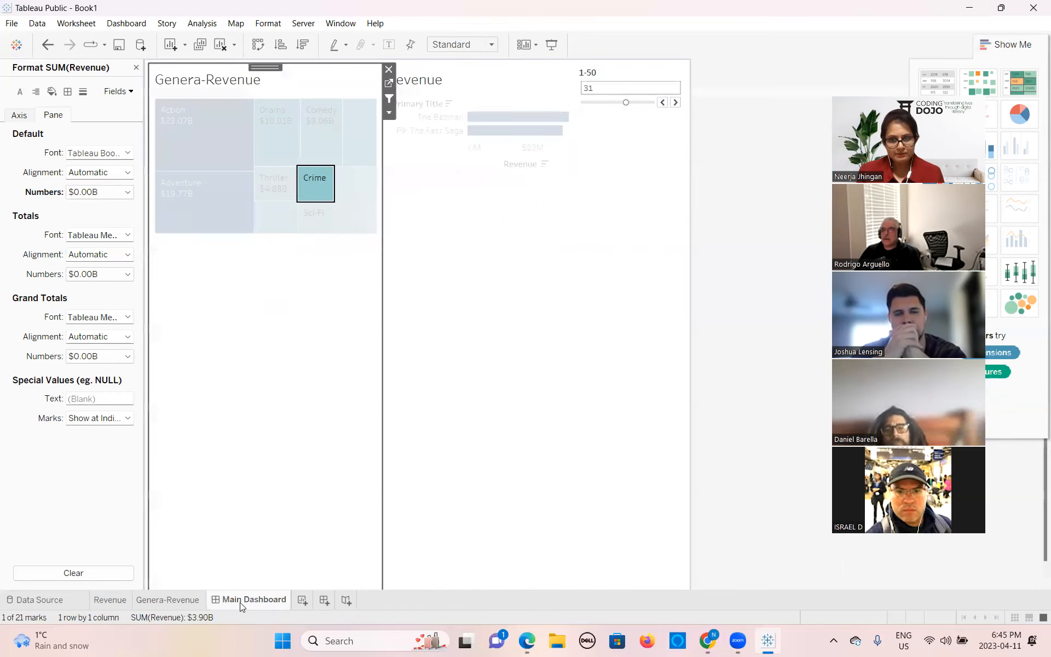
{"action": "mouse_move", "coordinate": [315, 189]}
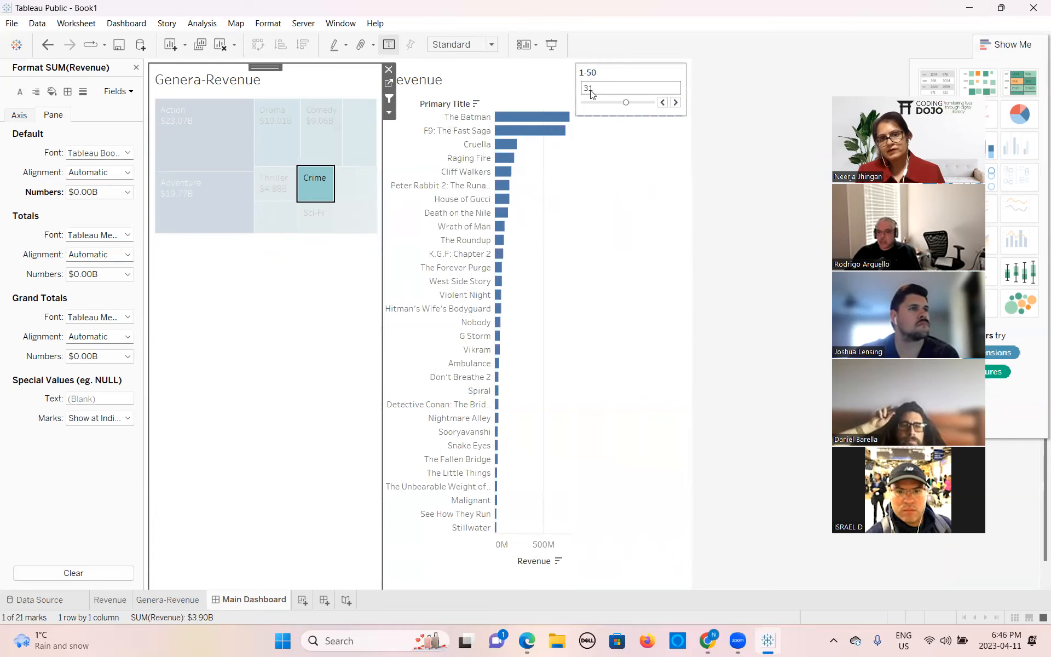
{"action": "left_click_drag", "start_coordinate": [628, 106], "coordinate": [603, 107]}
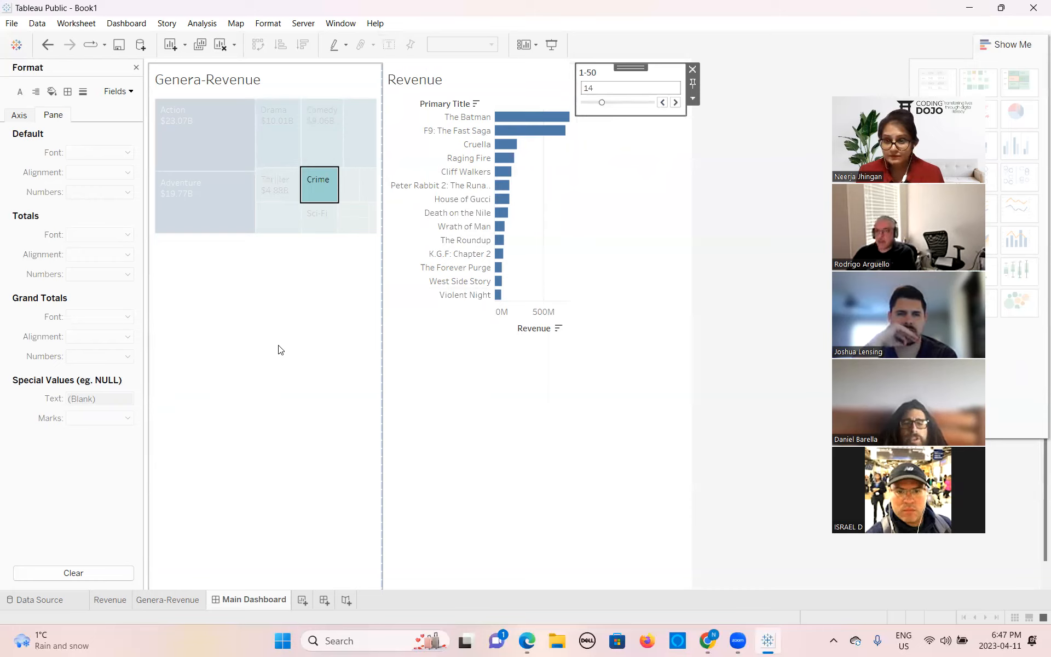
Check the Revenue worksheet's filters and titles with Crime selected on the dashboard, and again after clearing that genre selection
{"action": "left_click", "coordinate": [157, 600]}
{"action": "left_click", "coordinate": [114, 602]}
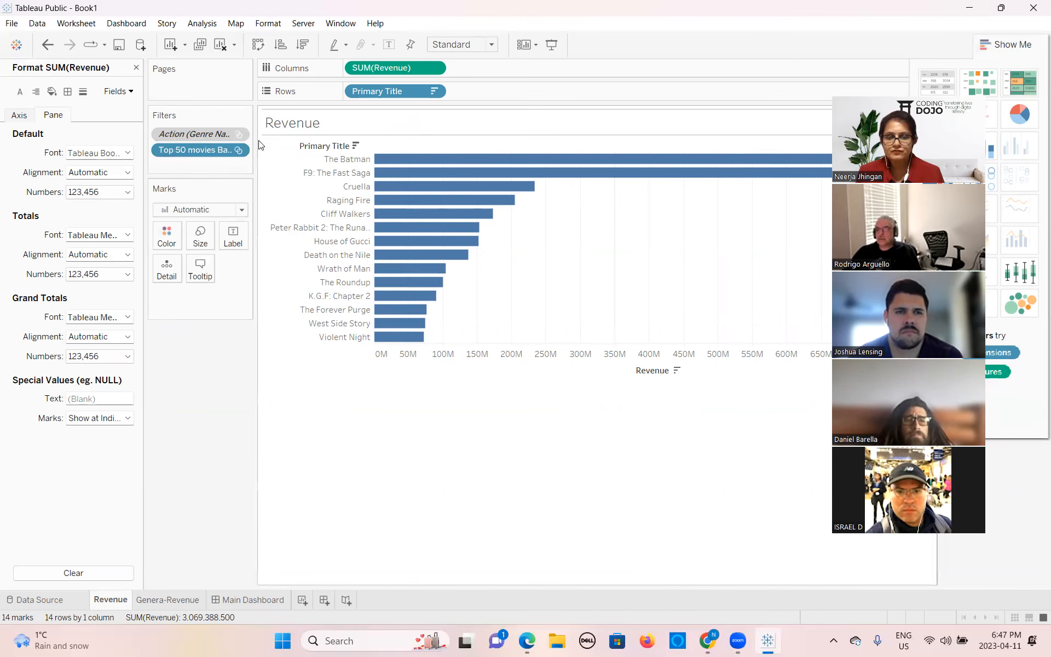
{"action": "left_click", "coordinate": [241, 602]}
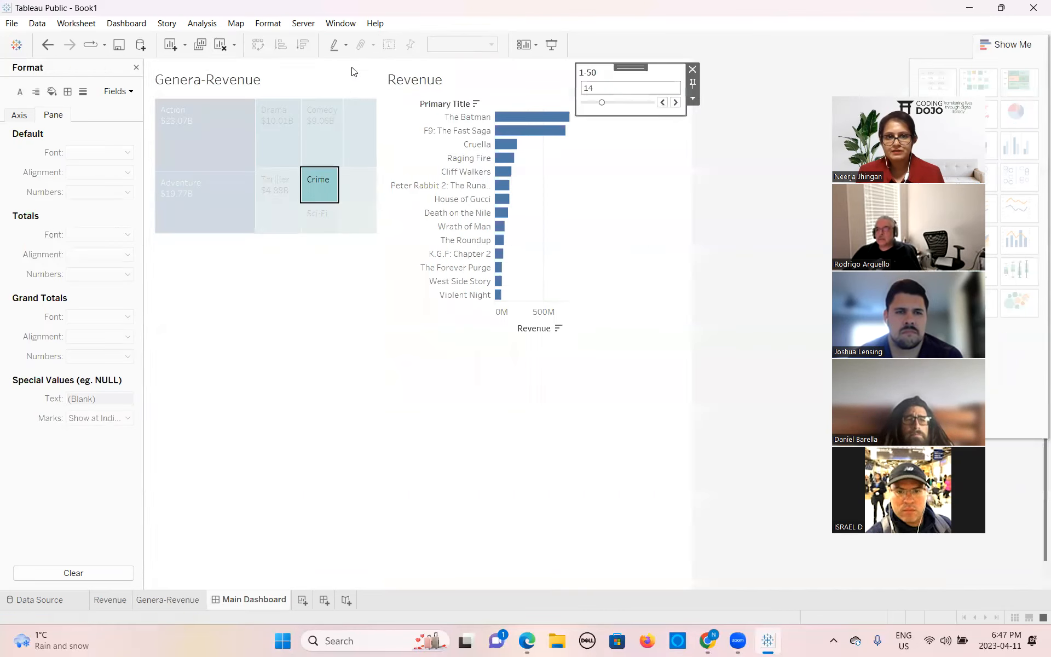
{"action": "left_click", "coordinate": [354, 93]}
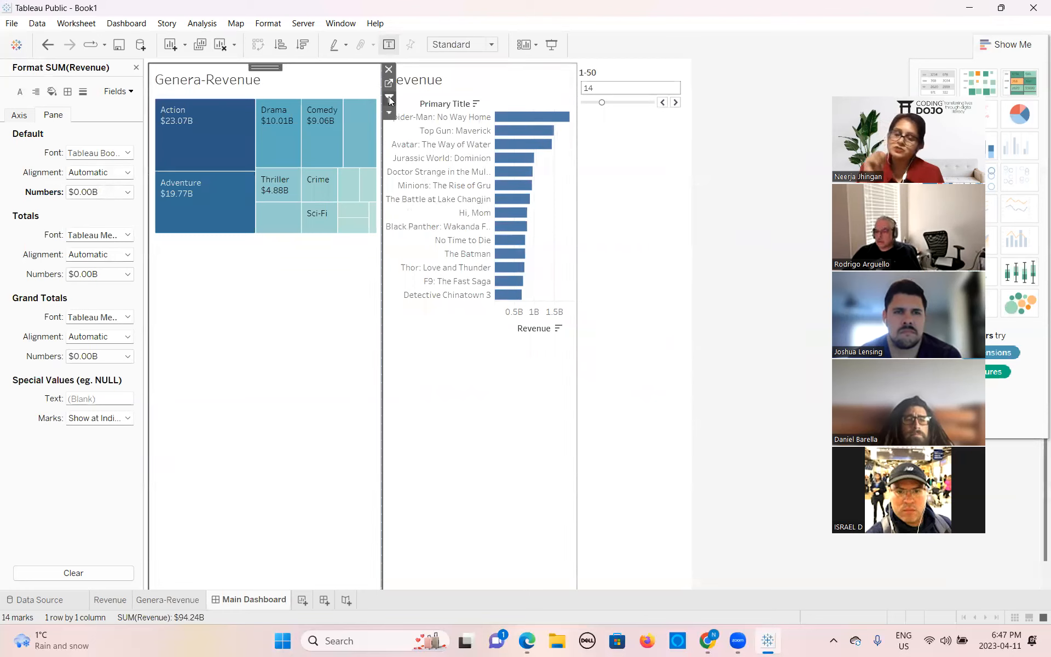
{"action": "left_click", "coordinate": [110, 600]}
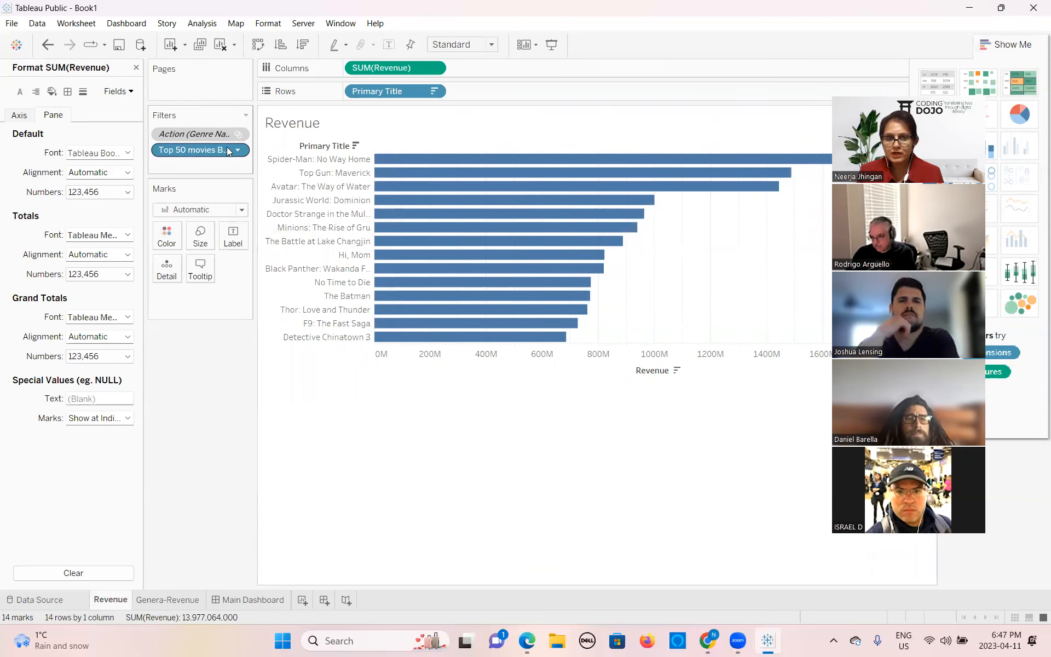
Review the Genre Name action filter's general and condition settings without changes, close the formatting pane, and check the Top 50 movies filter's options
{"action": "left_click", "coordinate": [239, 135]}
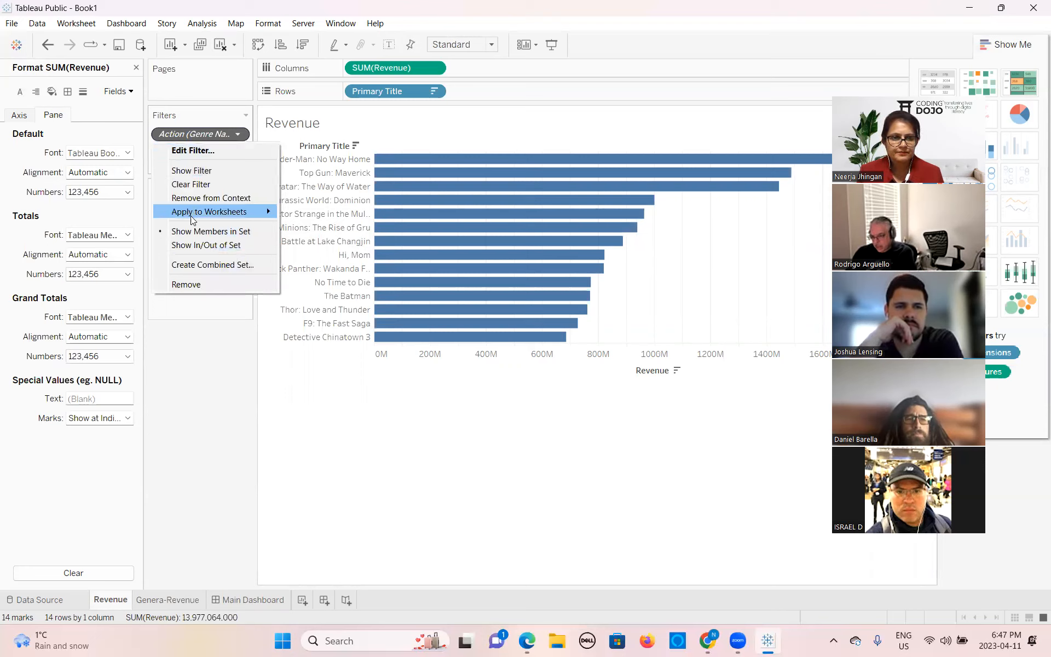
{"action": "left_click", "coordinate": [191, 151]}
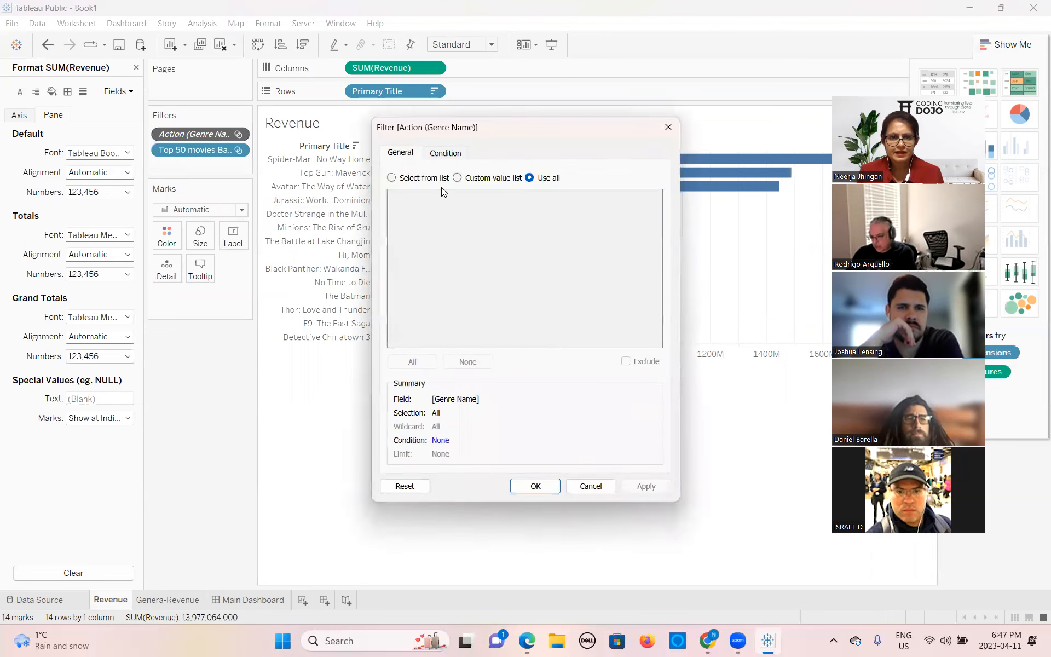
{"action": "left_click", "coordinate": [444, 156]}
{"action": "left_click", "coordinate": [583, 486]}
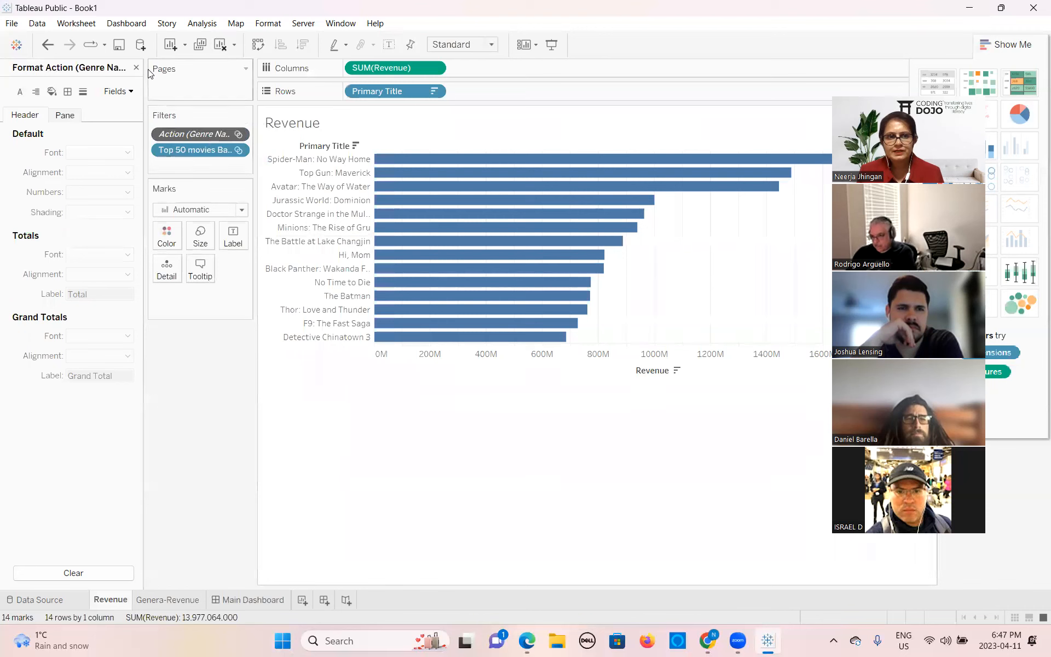
{"action": "left_click", "coordinate": [136, 67]}
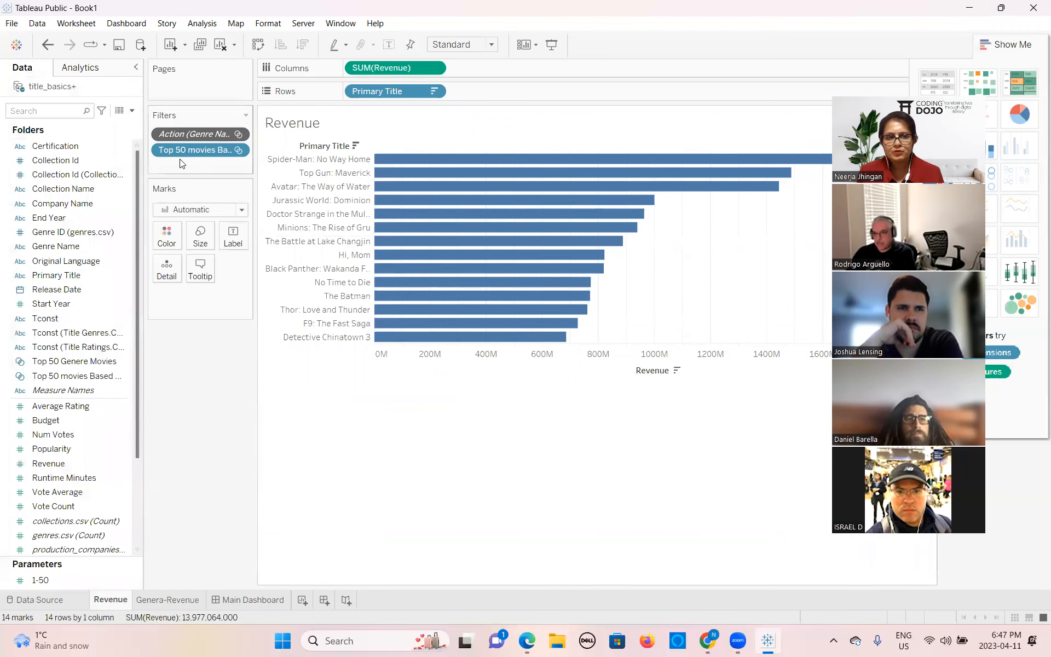
{"action": "left_click", "coordinate": [237, 150]}
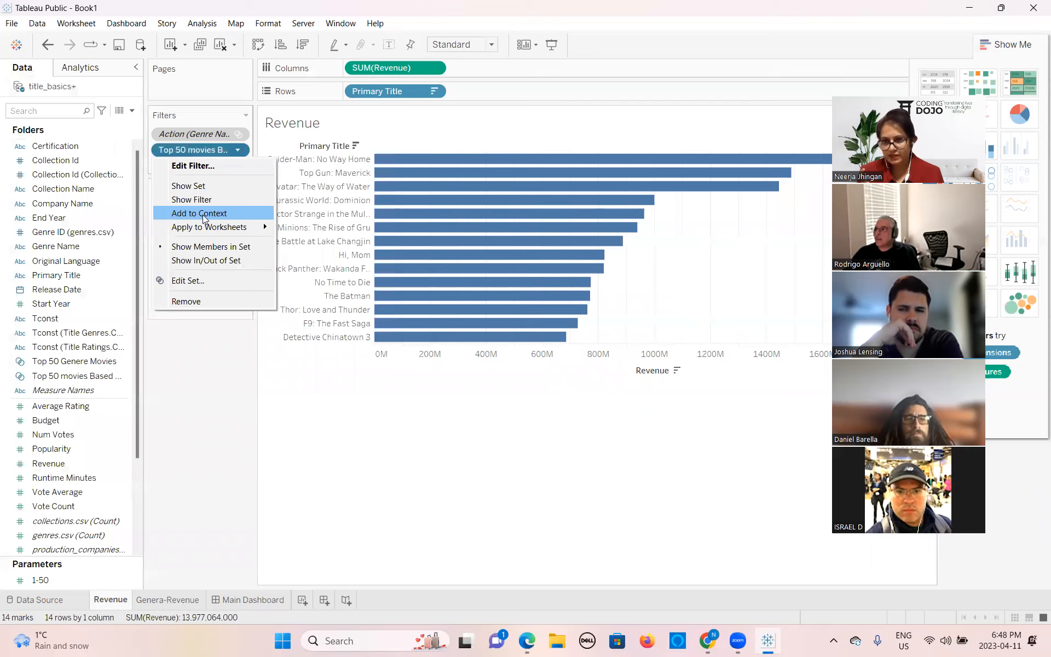
{"action": "left_click", "coordinate": [236, 133]}
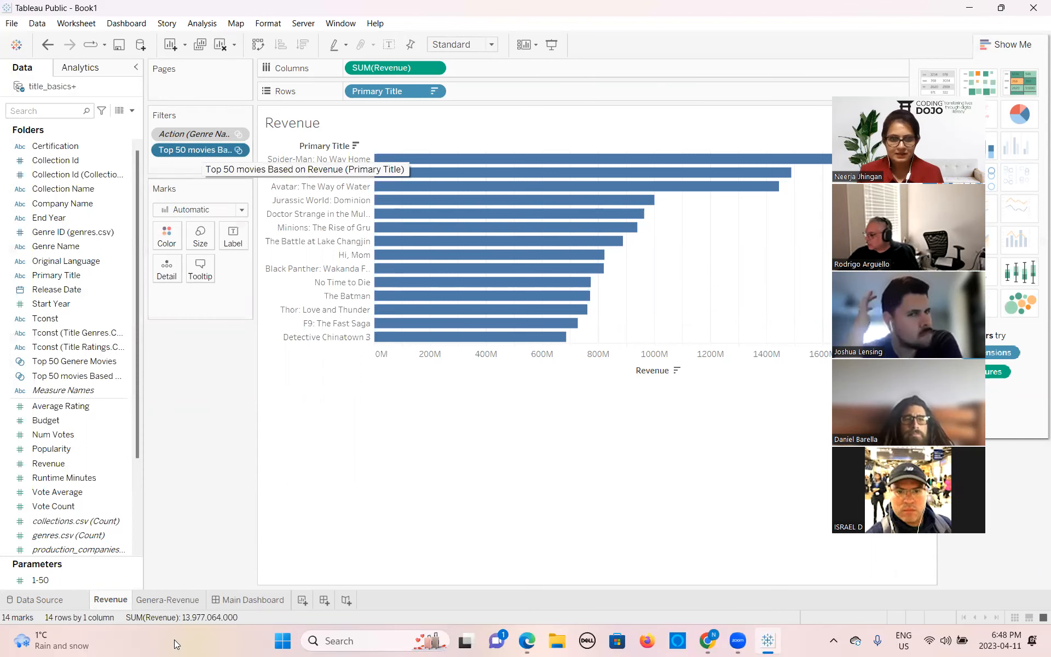
Return to Main Dashboard, select the Crime genre in the treemap and set the 1-50 parameter to 30
{"action": "left_click", "coordinate": [259, 596]}
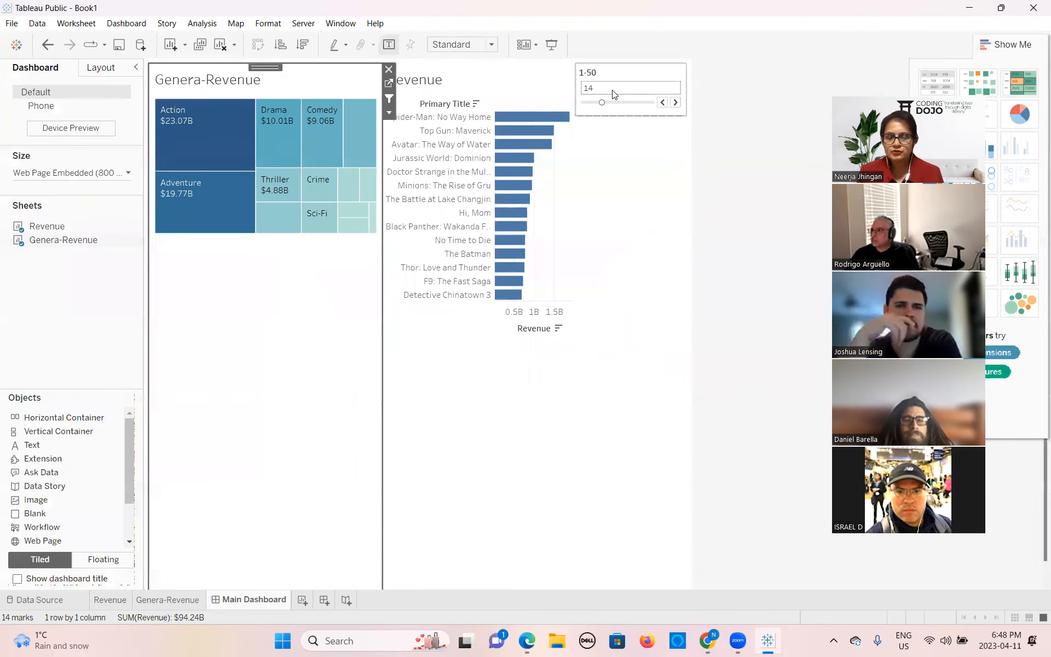
{"action": "left_click", "coordinate": [313, 189]}
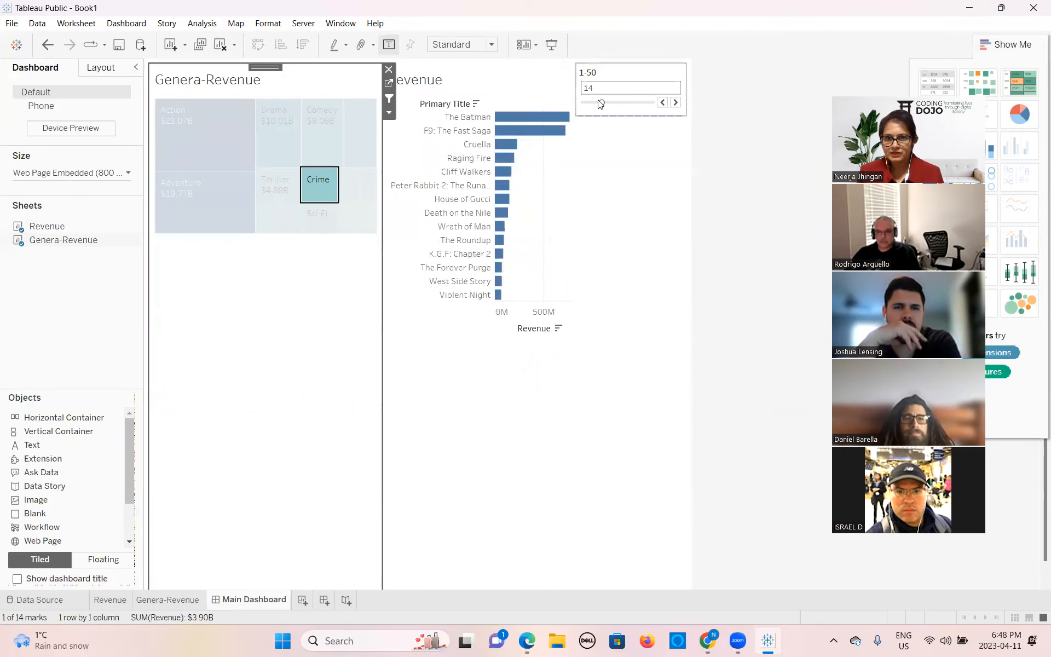
{"action": "left_click_drag", "start_coordinate": [601, 102], "coordinate": [625, 106]}
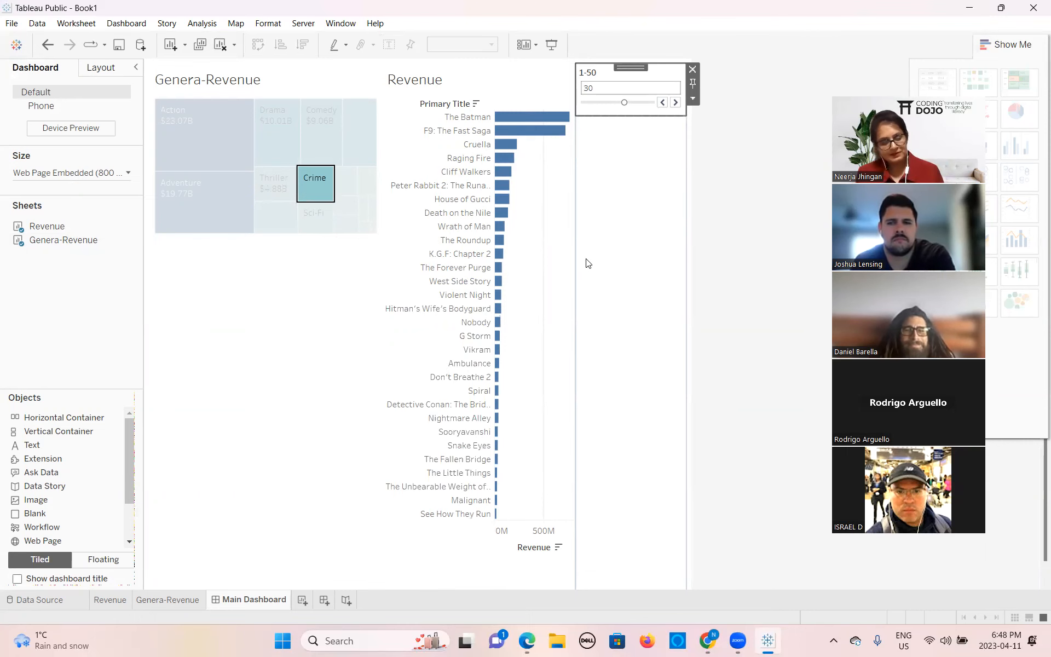
Switch to the Week 20 lecture slides in Chrome and open the Tableau order of operations link from the Dashboard slide
{"action": "left_click", "coordinate": [706, 640]}
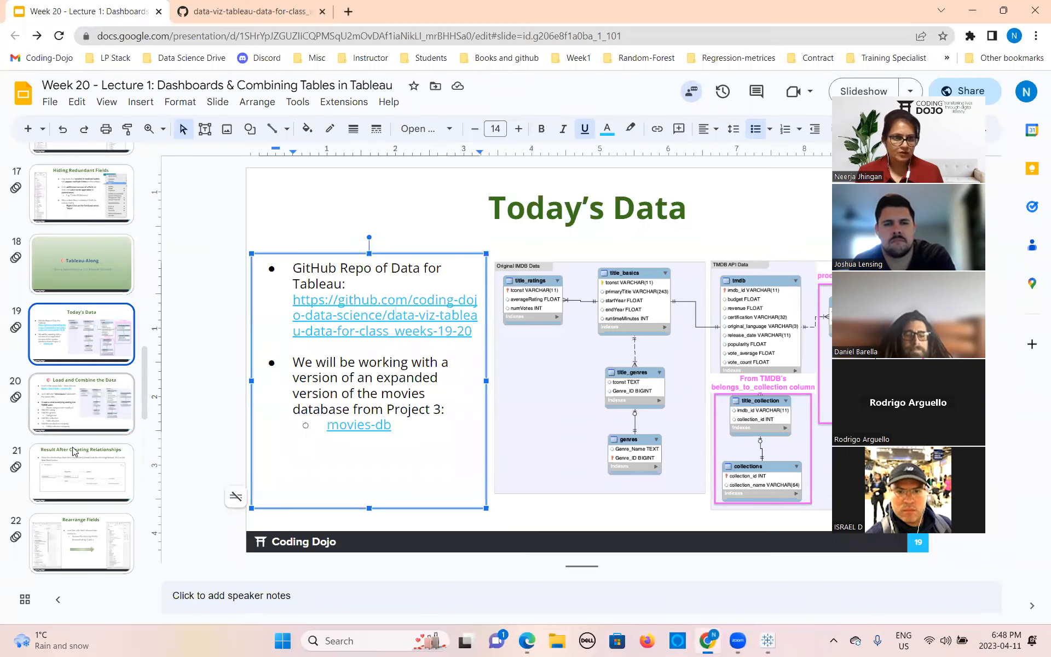
{"action": "scroll", "coordinate": [75, 451], "scroll_direction": "down", "scroll_amount": 4}
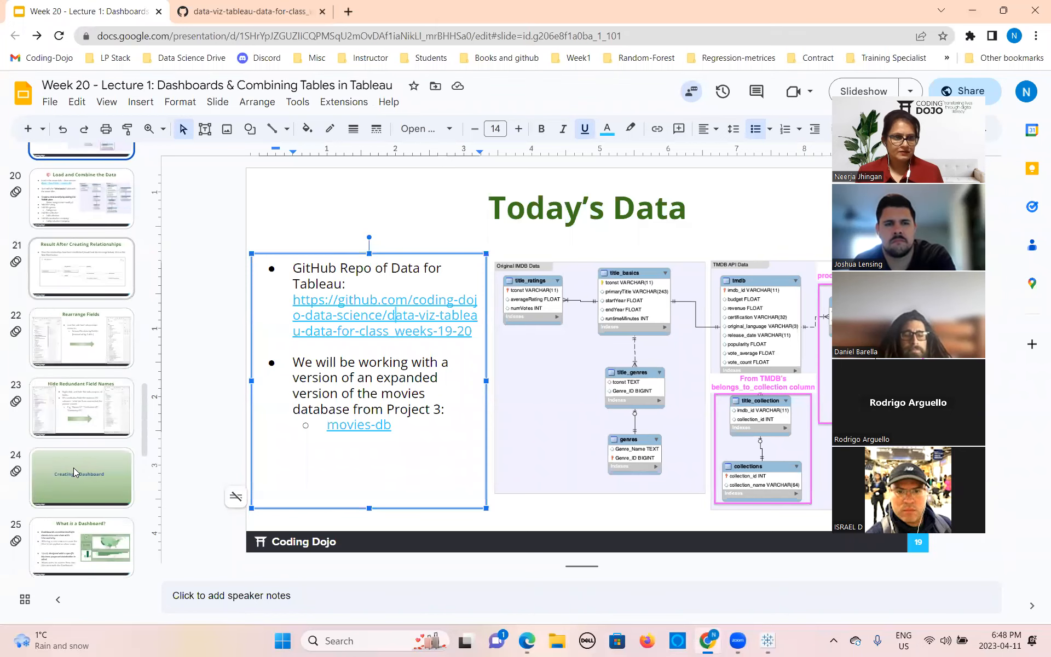
{"action": "scroll", "coordinate": [75, 472], "scroll_direction": "down", "scroll_amount": 3}
{"action": "scroll", "coordinate": [75, 472], "scroll_direction": "down", "scroll_amount": 5}
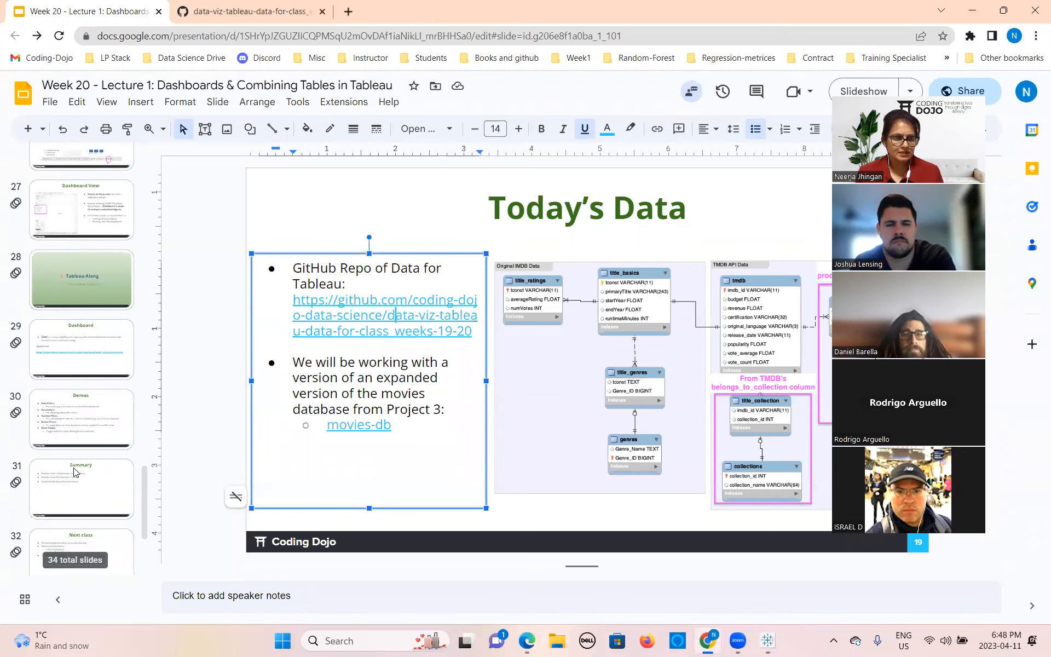
{"action": "left_click", "coordinate": [81, 347]}
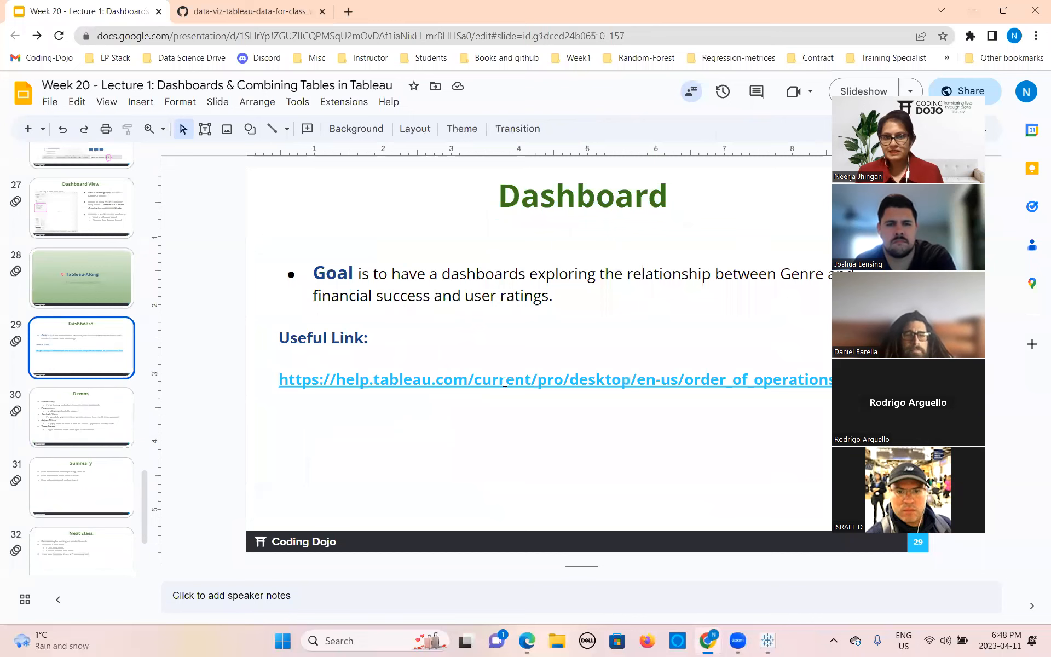
{"action": "left_click", "coordinate": [506, 403]}
{"action": "left_click", "coordinate": [390, 405]}
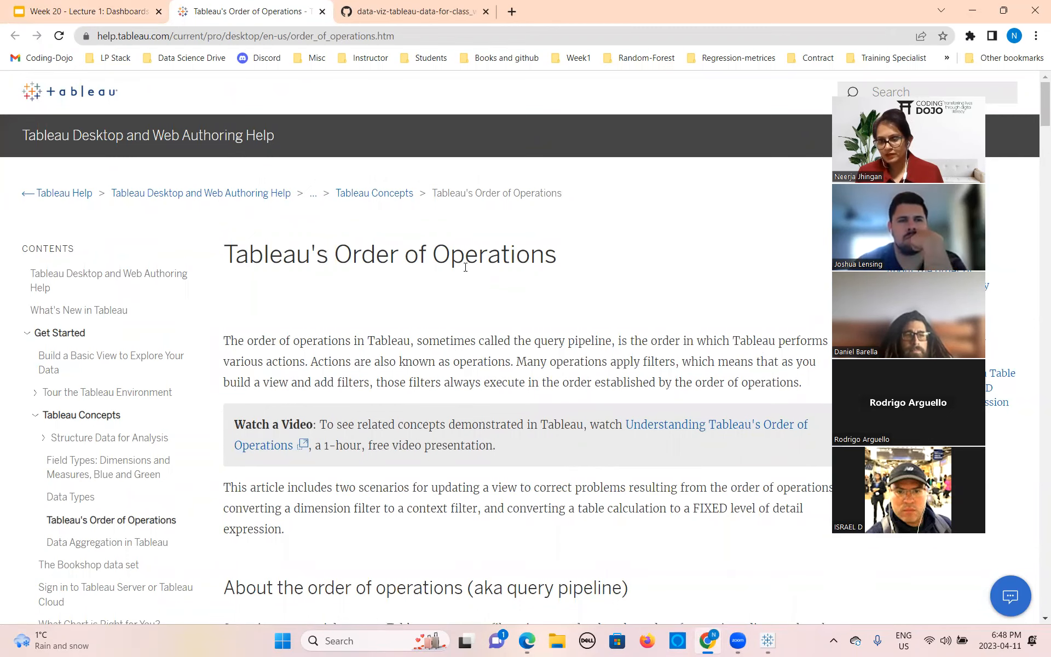
Examine the order of operations diagram on the help page, from extract filters down to table calc filters
{"action": "scroll", "coordinate": [465, 267], "scroll_direction": "down", "scroll_amount": 7}
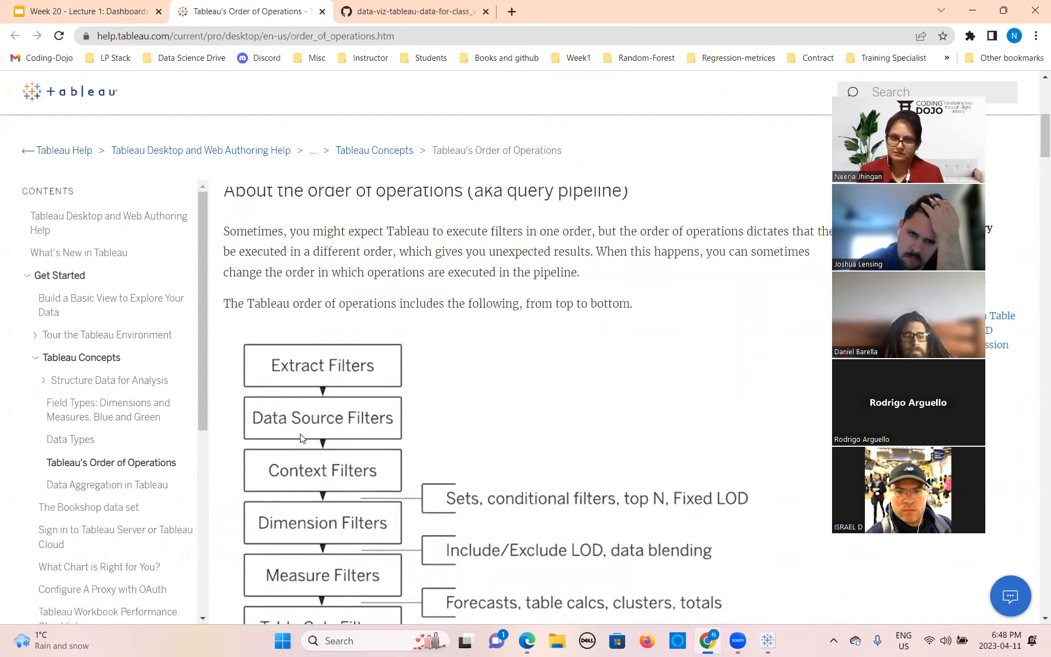
{"action": "scroll", "coordinate": [302, 437], "scroll_direction": "down", "scroll_amount": 3}
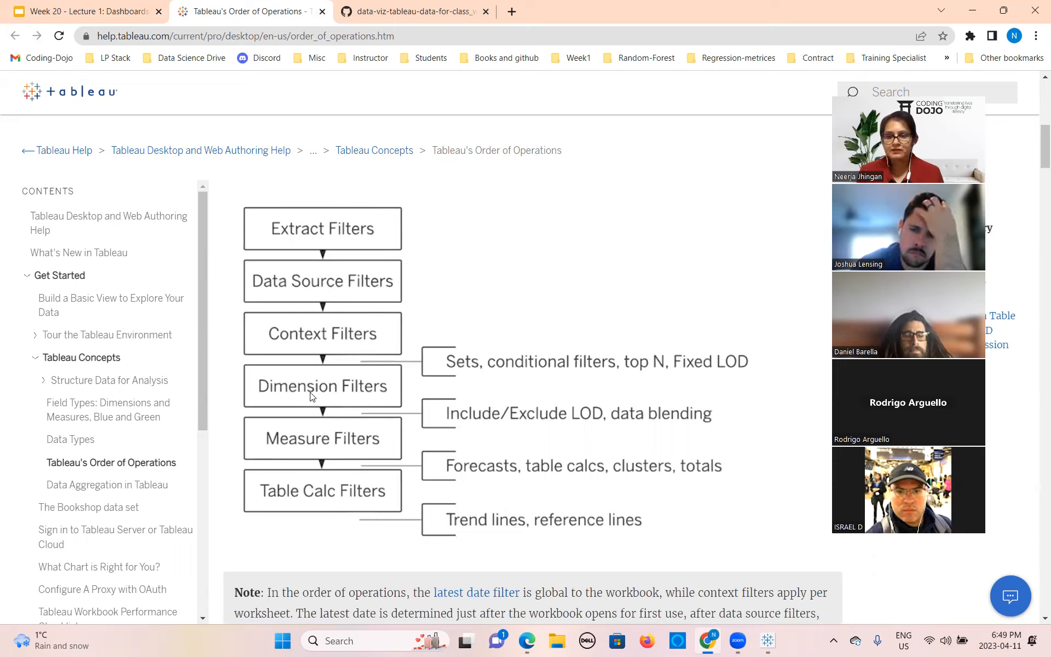
{"action": "scroll", "coordinate": [331, 427], "scroll_direction": "up", "scroll_amount": 10}
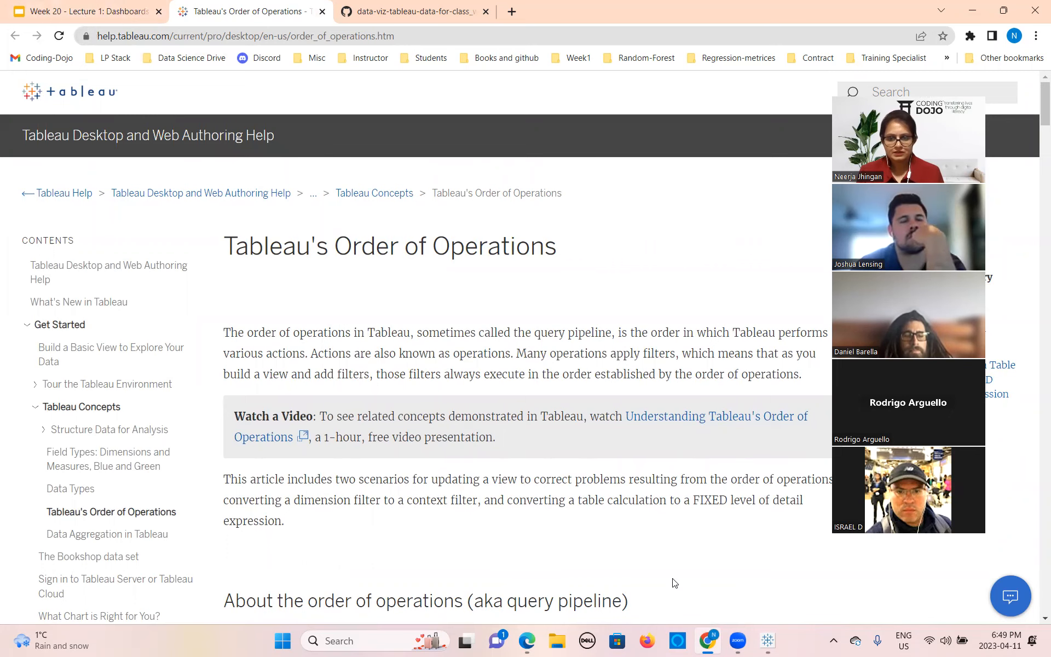
Switch back to Tableau Public and view the Revenue worksheet with the Crime genre still selected on the dashboard
{"action": "left_click", "coordinate": [767, 641]}
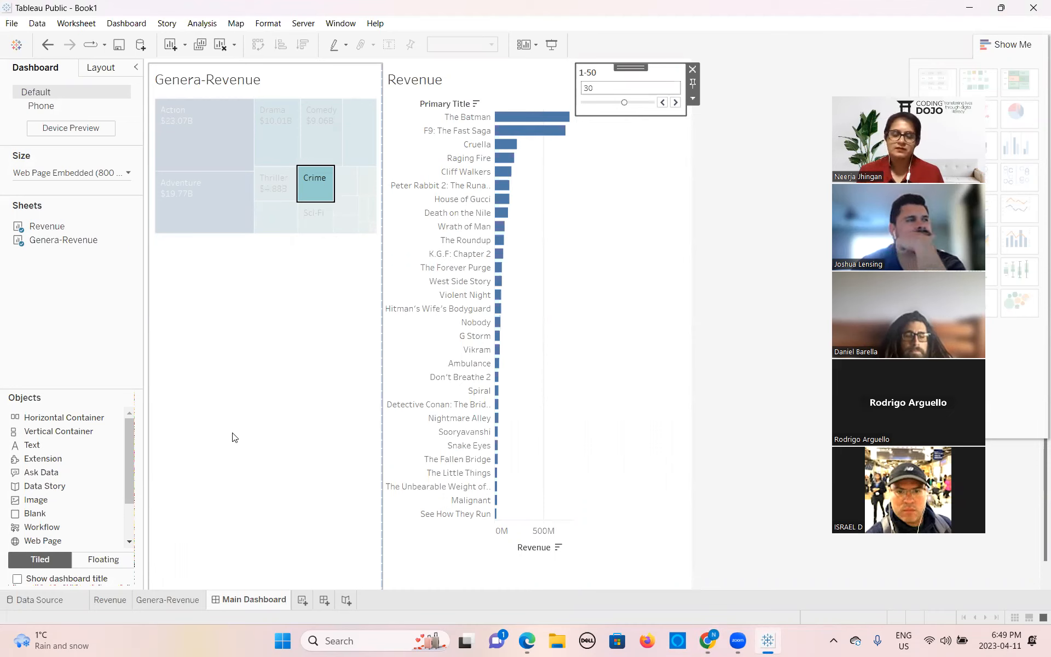
{"action": "left_click", "coordinate": [390, 124]}
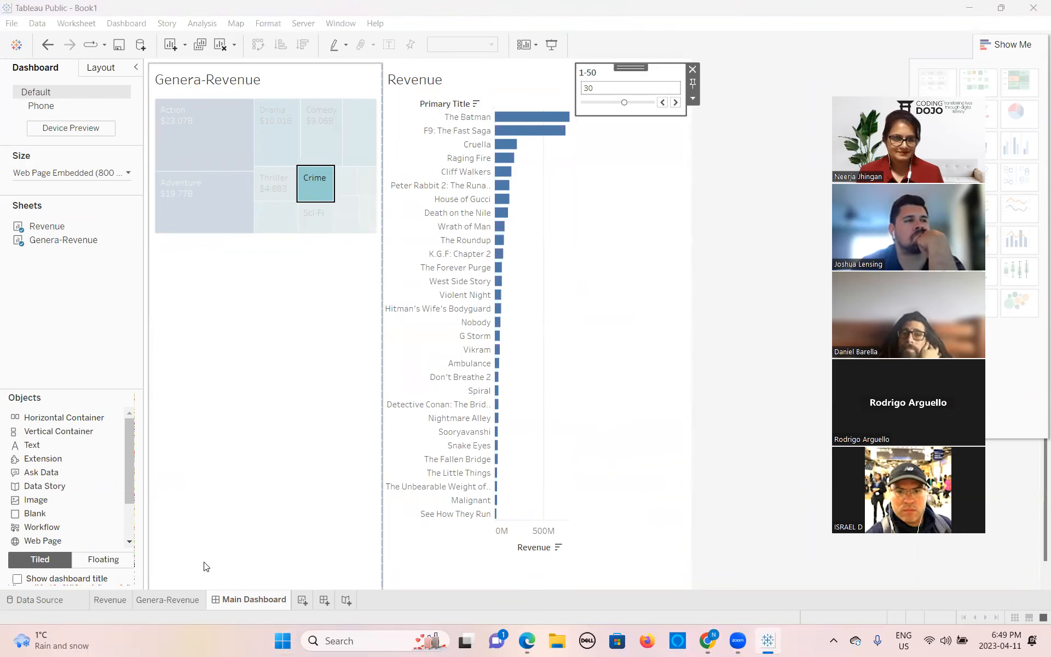
{"action": "left_click", "coordinate": [105, 602]}
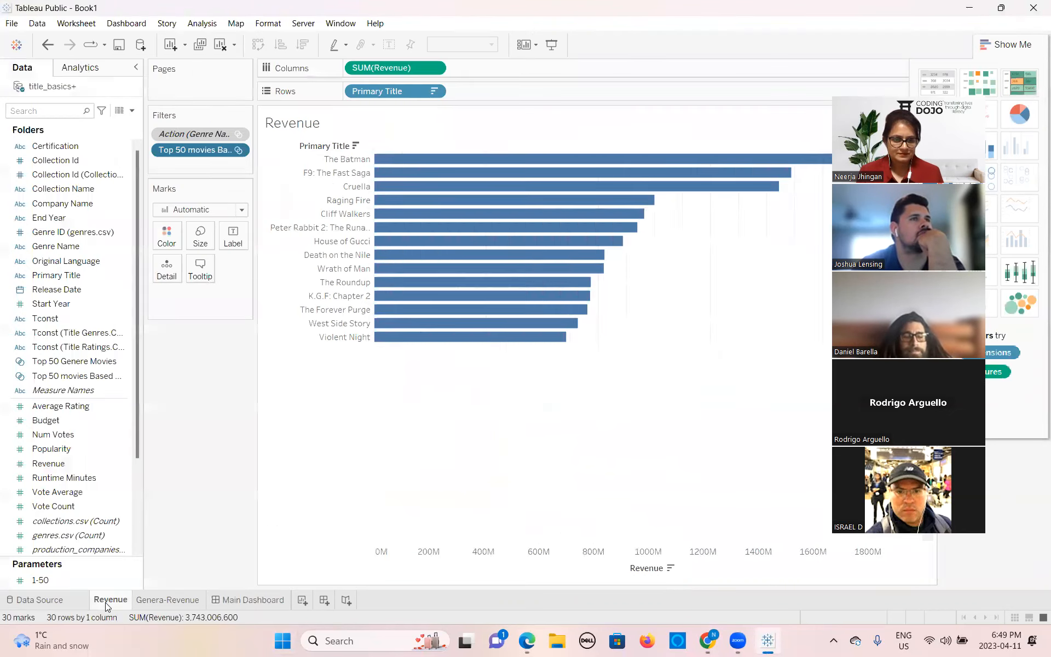
Create a new worksheet with Primary Title as rows and Average Rating as the text values beside each title
{"action": "left_click", "coordinate": [140, 602]}
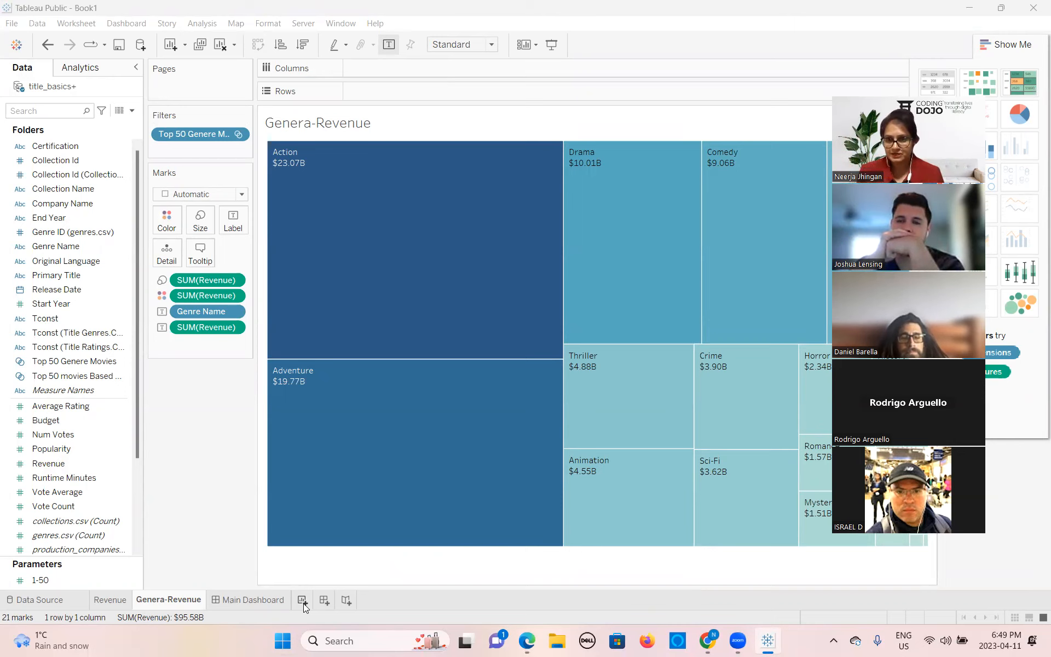
{"action": "left_click", "coordinate": [301, 600]}
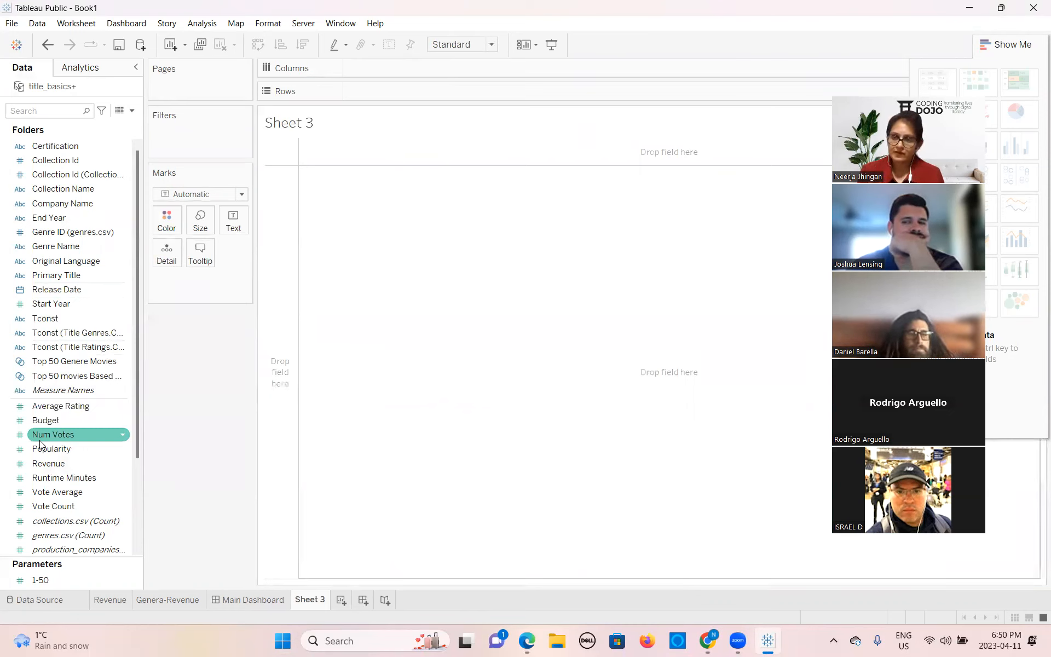
{"action": "left_click", "coordinate": [53, 277]}
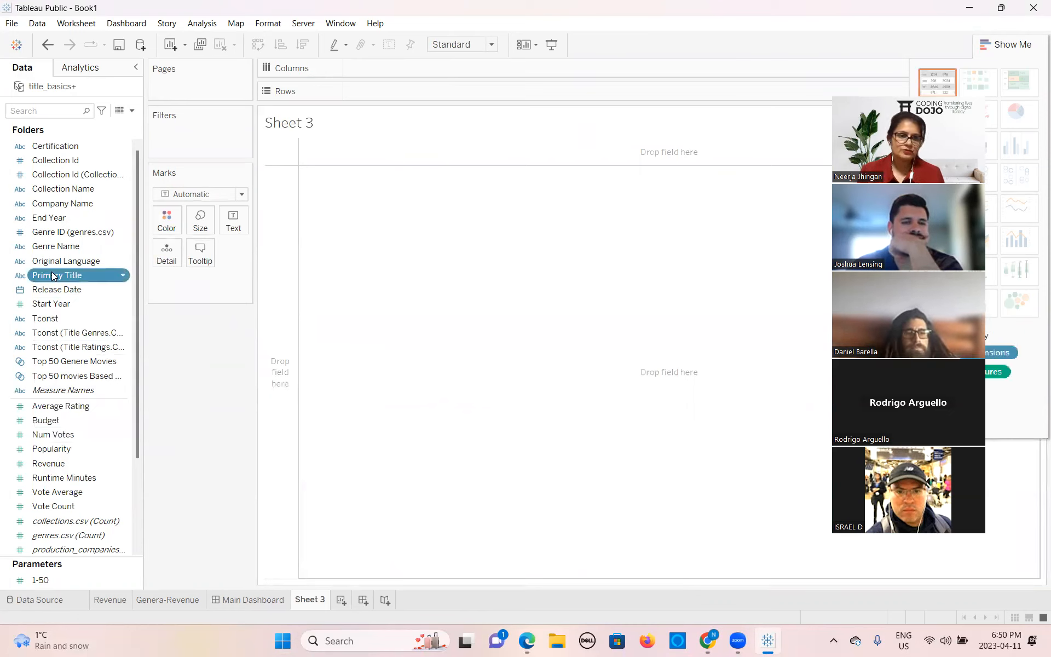
{"action": "double_click", "coordinate": [54, 275]}
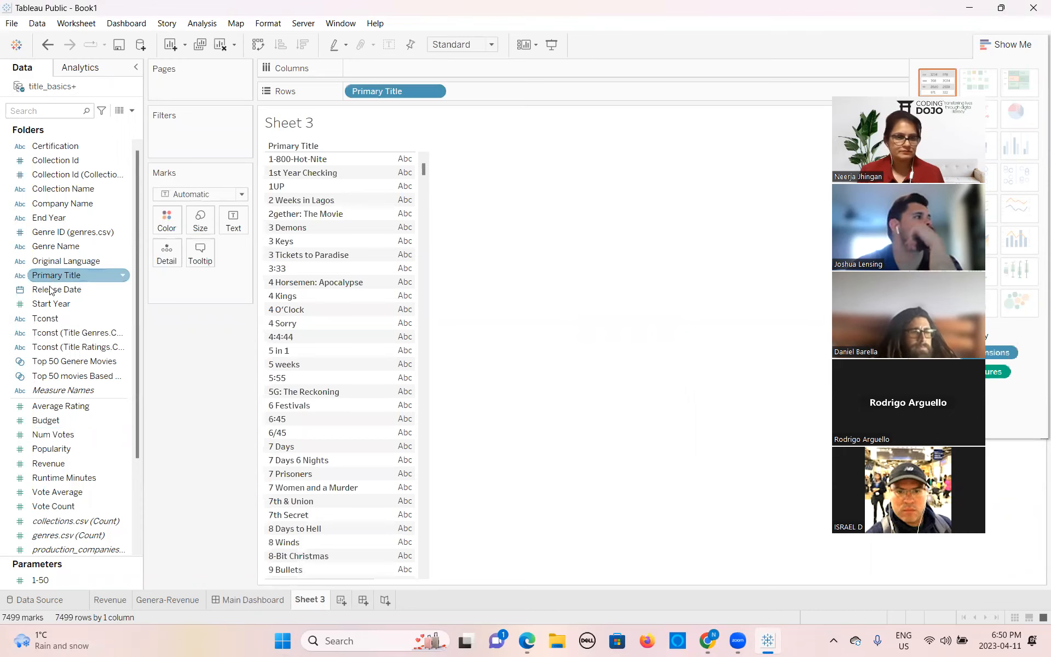
{"action": "left_click_drag", "start_coordinate": [57, 406], "coordinate": [402, 392]}
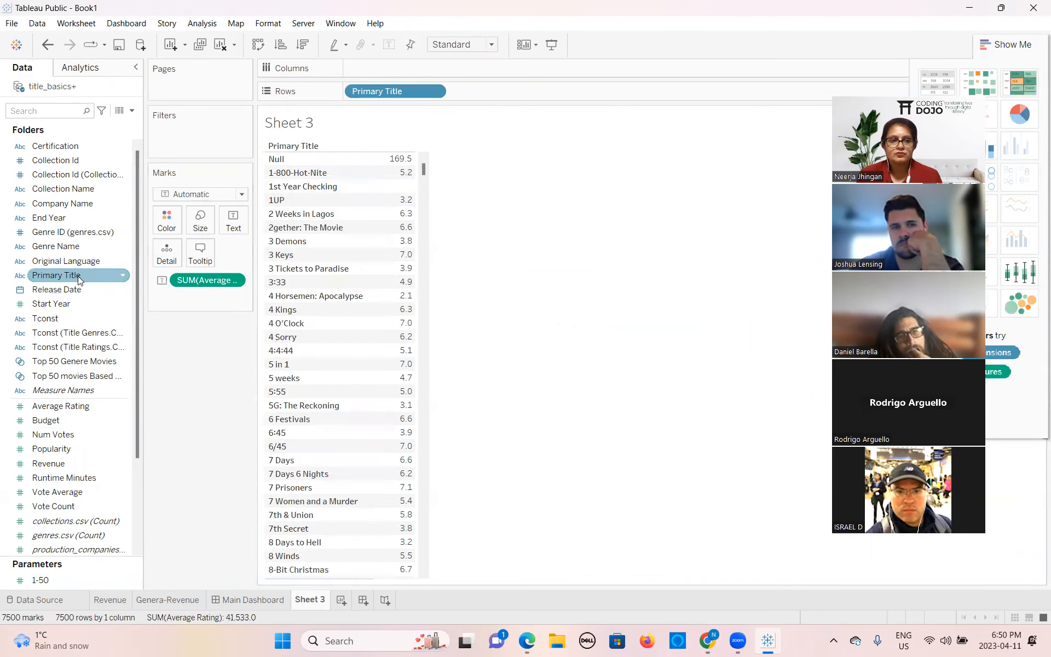
{"action": "left_click", "coordinate": [41, 258]}
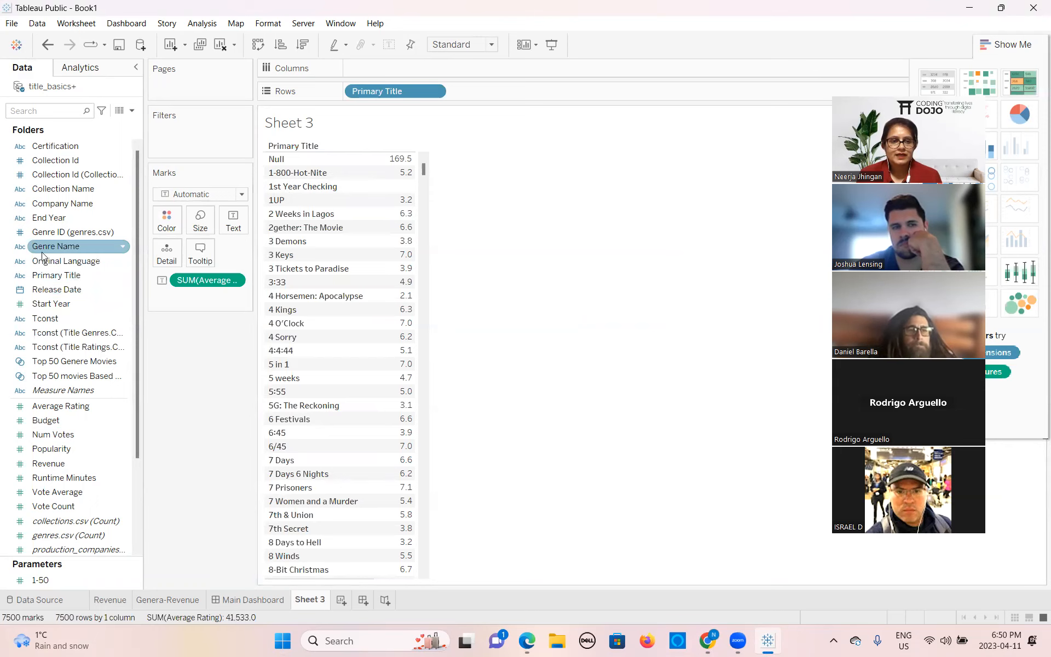
{"action": "left_click", "coordinate": [64, 277]}
{"action": "left_click", "coordinate": [121, 276]}
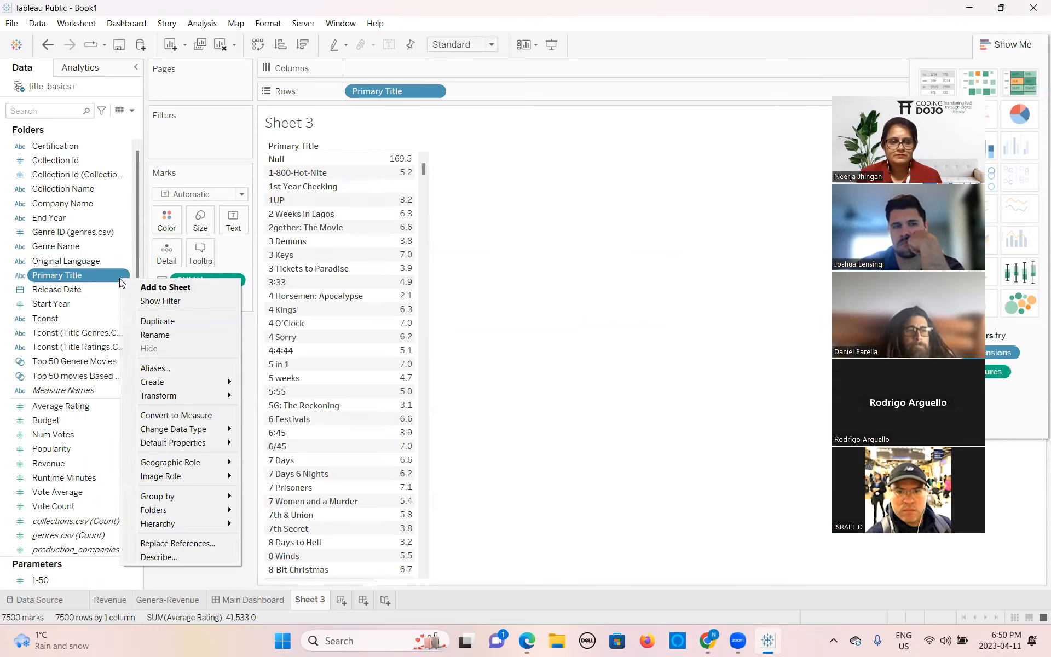
{"action": "mouse_move", "coordinate": [165, 384]}
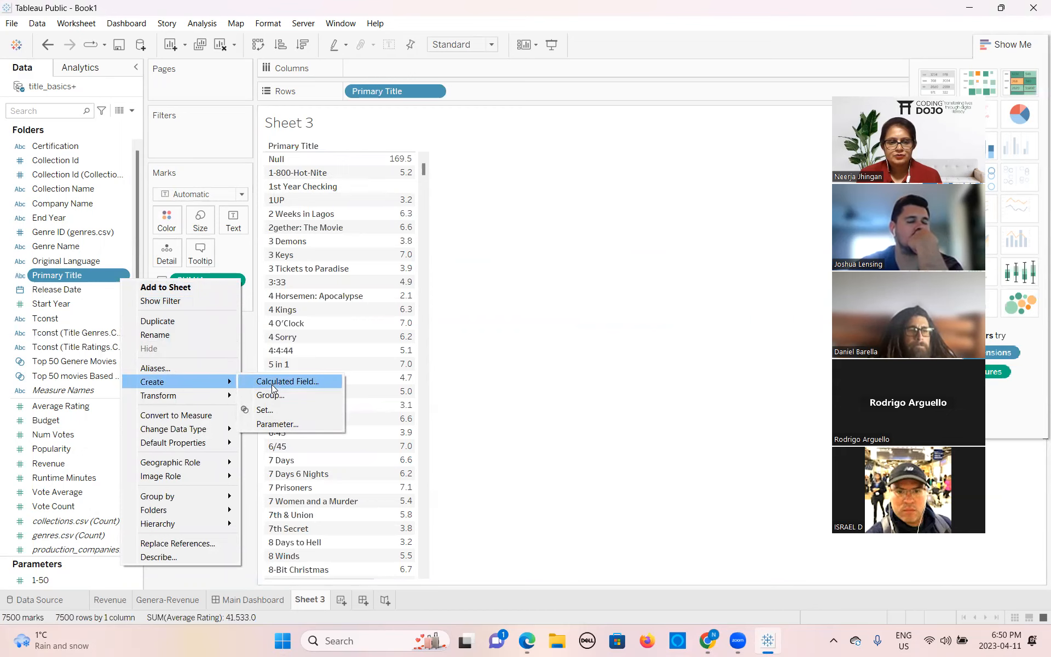
{"action": "left_click", "coordinate": [69, 276]}
{"action": "left_click_drag", "start_coordinate": [68, 276], "coordinate": [191, 127]}
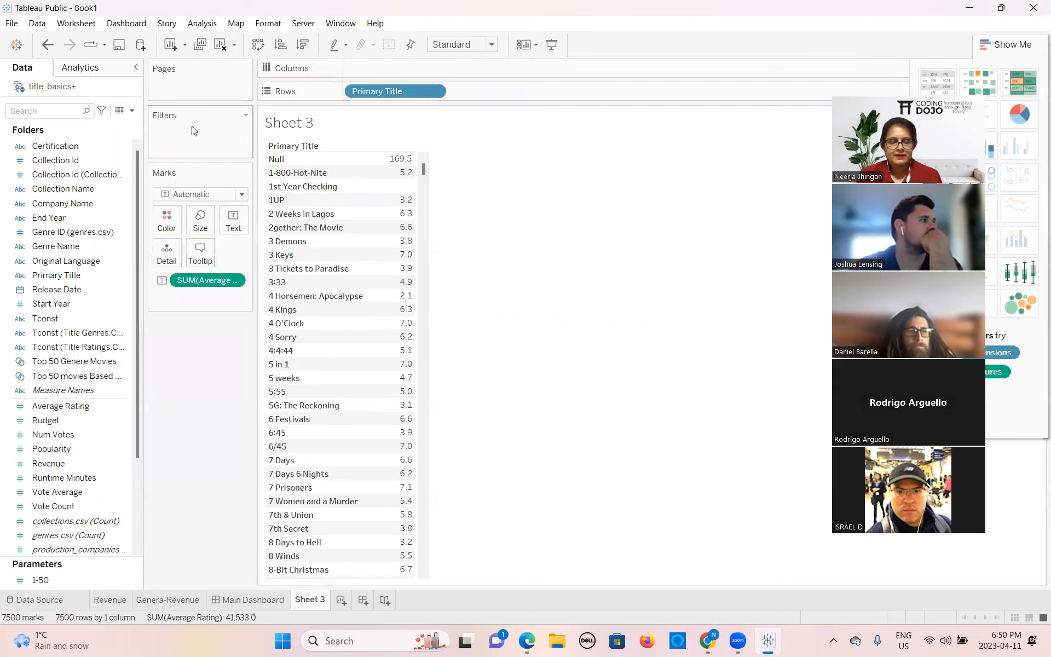
{"action": "left_click_drag", "start_coordinate": [56, 275], "coordinate": [180, 136]}
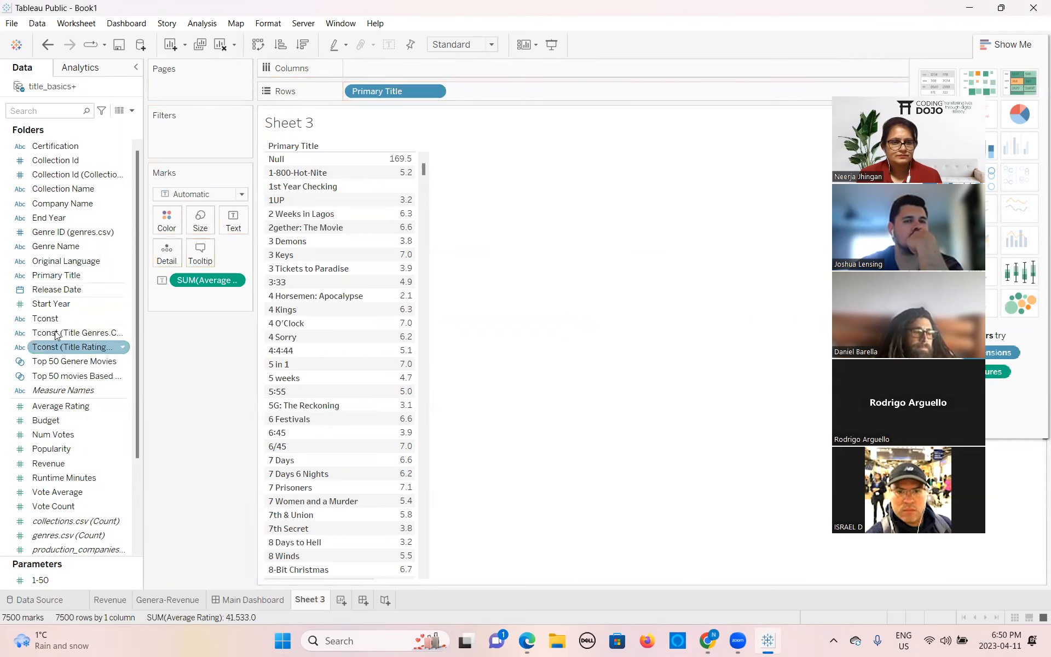
{"action": "left_click_drag", "start_coordinate": [51, 274], "coordinate": [176, 131]}
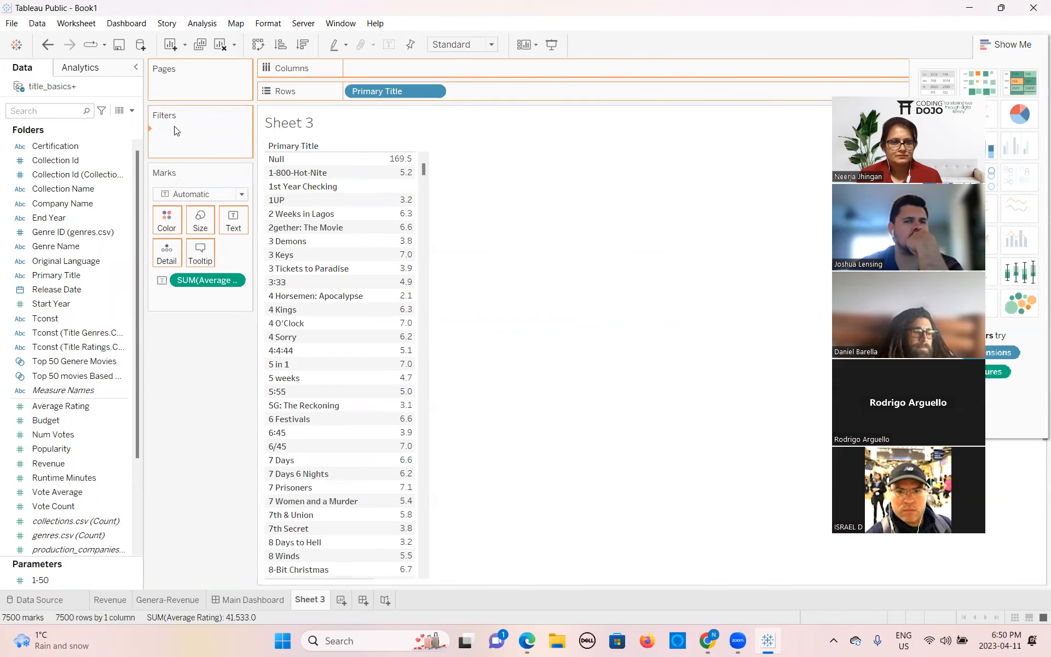
{"action": "left_click", "coordinate": [591, 486]}
Add a filter on all values of Average Rating, keeping the full range of 1.1 to 9.8
{"action": "left_click_drag", "start_coordinate": [76, 409], "coordinate": [196, 138]}
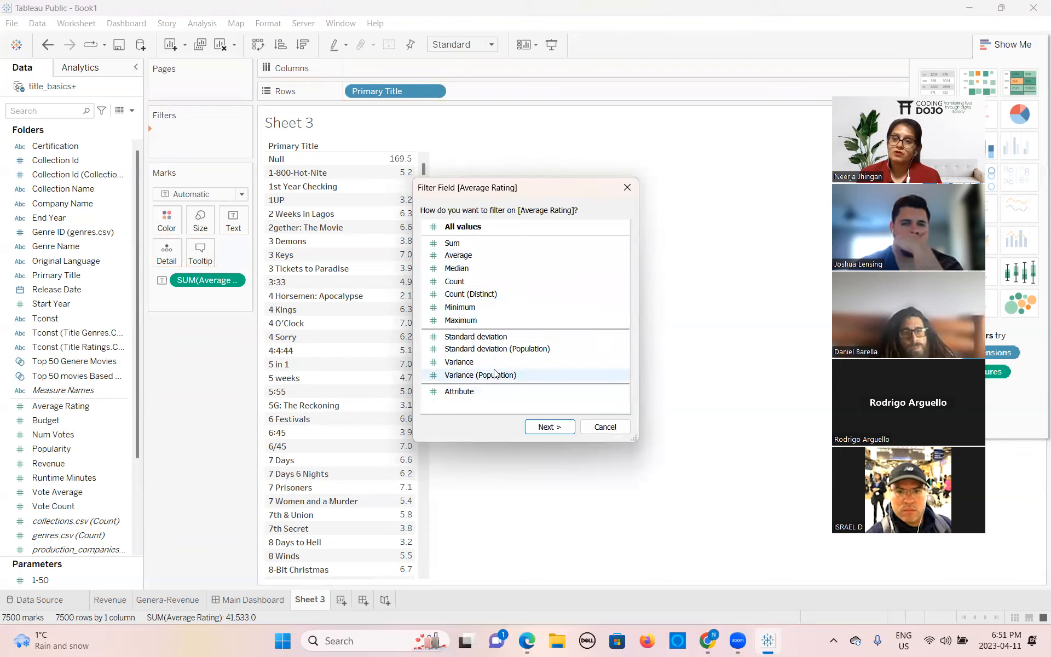
{"action": "left_click", "coordinate": [547, 428]}
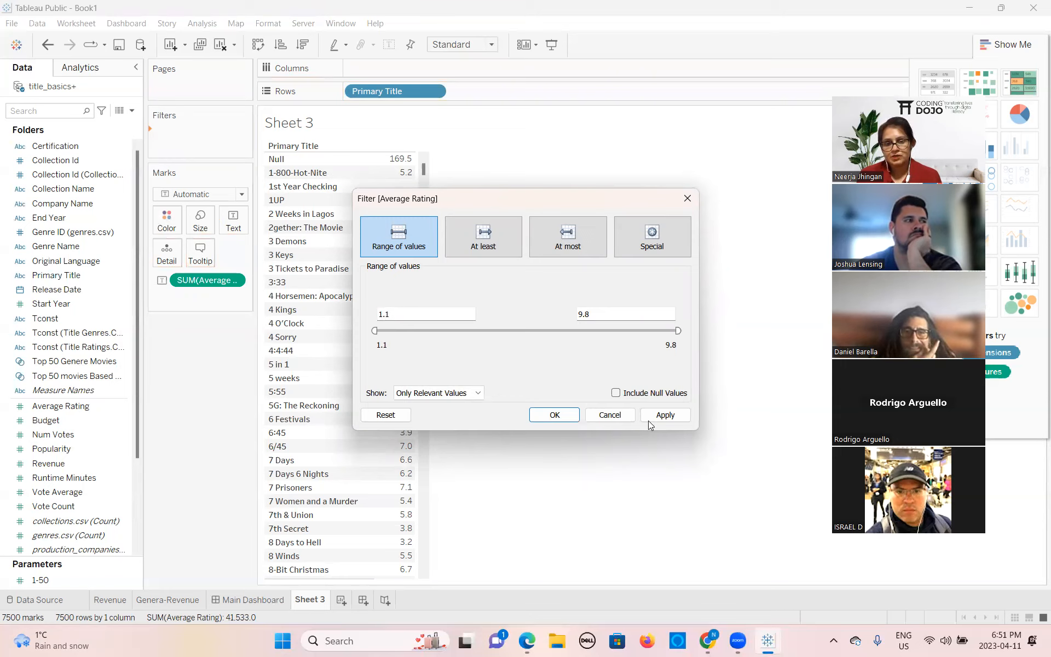
{"action": "left_click", "coordinate": [663, 414]}
{"action": "left_click", "coordinate": [576, 415]}
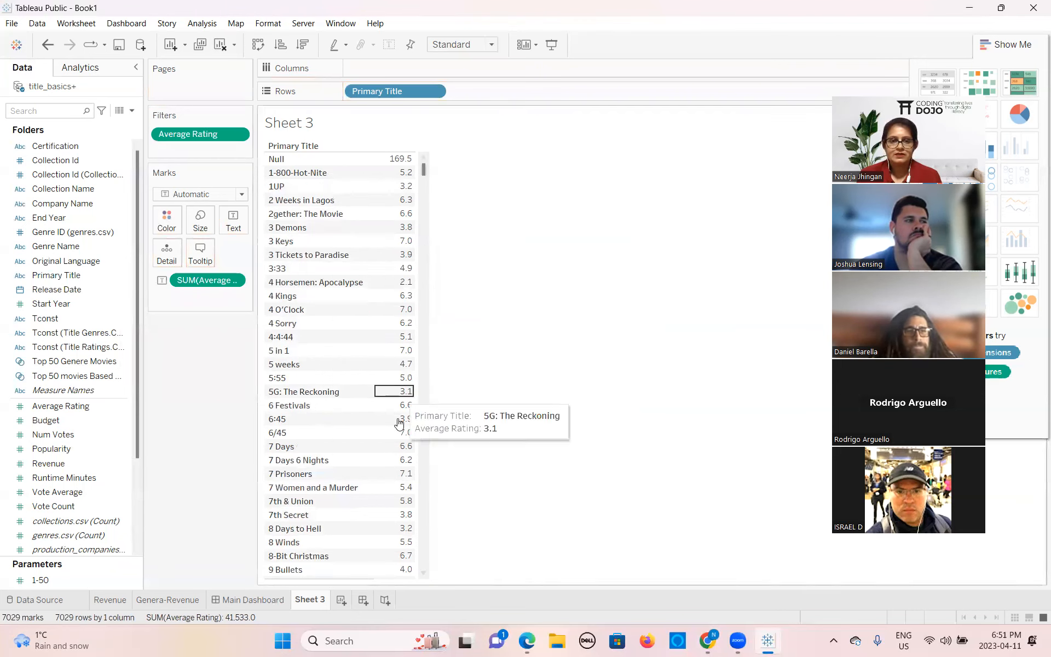
Show the Average Rating filter control on the sheet and hide the chart suggestions covering it
{"action": "left_click", "coordinate": [237, 134]}
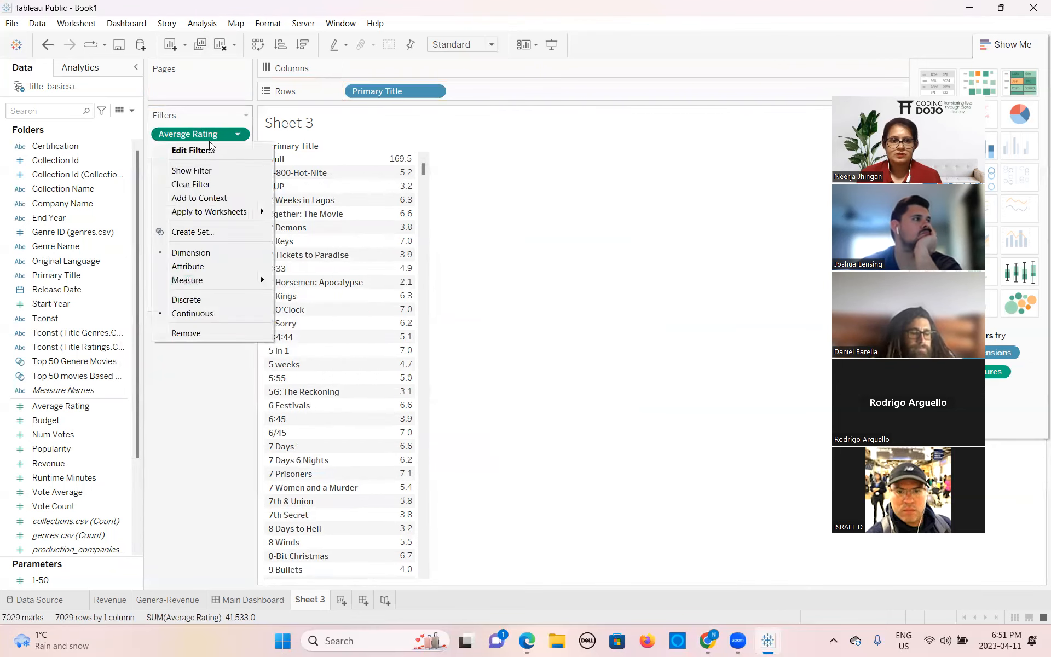
{"action": "left_click", "coordinate": [206, 171]}
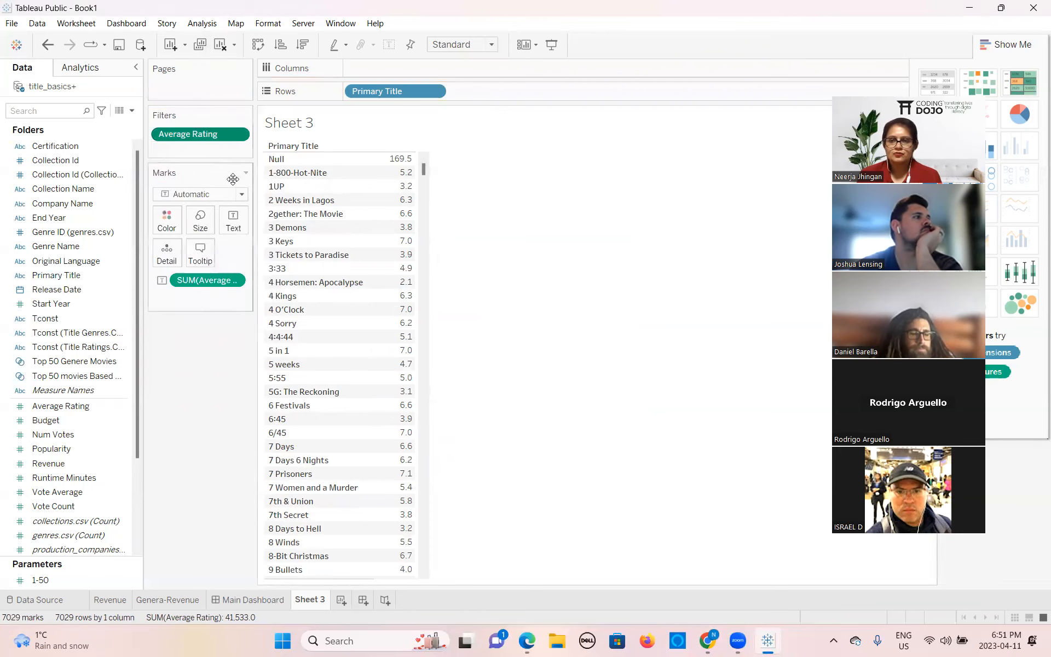
{"action": "left_click", "coordinate": [1008, 45]}
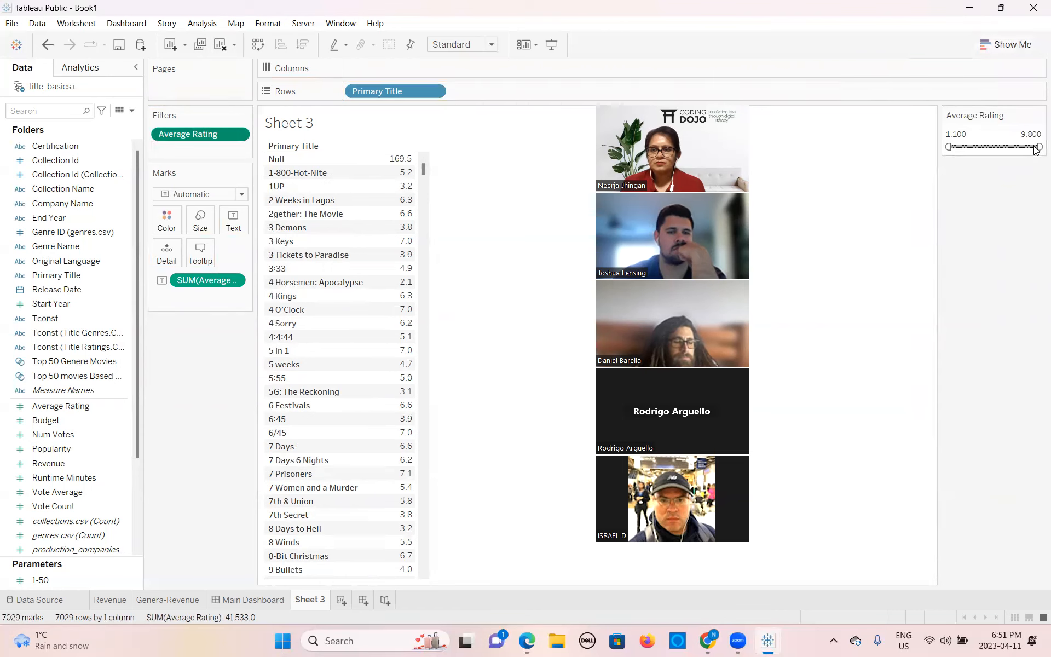
{"action": "left_click_drag", "start_coordinate": [1036, 150], "coordinate": [980, 147]}
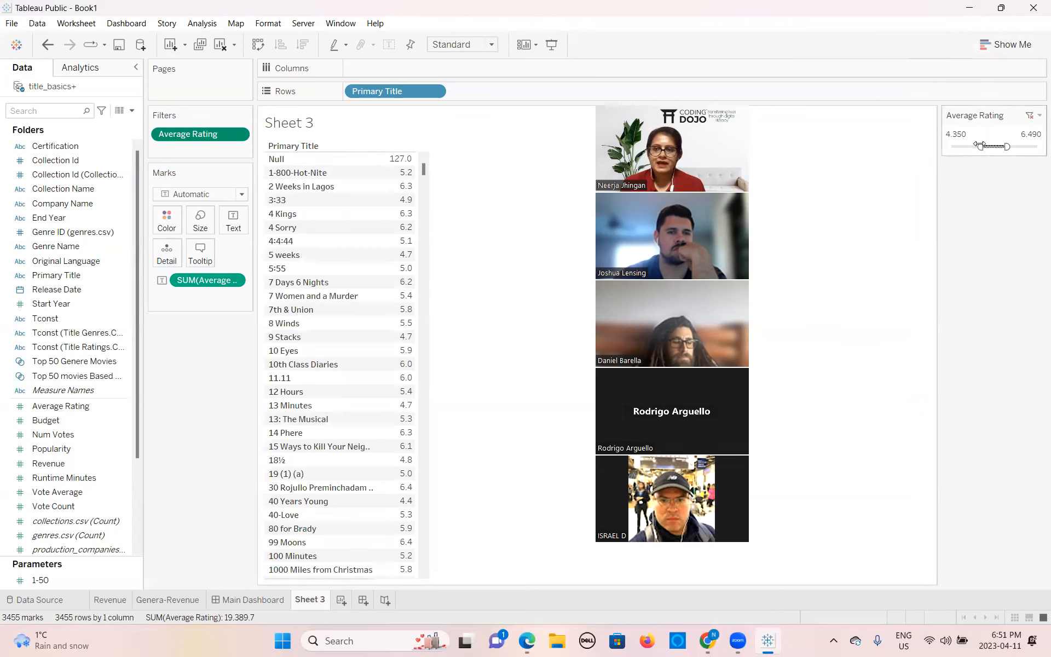
{"action": "key", "text": "ctrl+z"}
{"action": "left_click_drag", "start_coordinate": [1008, 147], "coordinate": [1039, 147]}
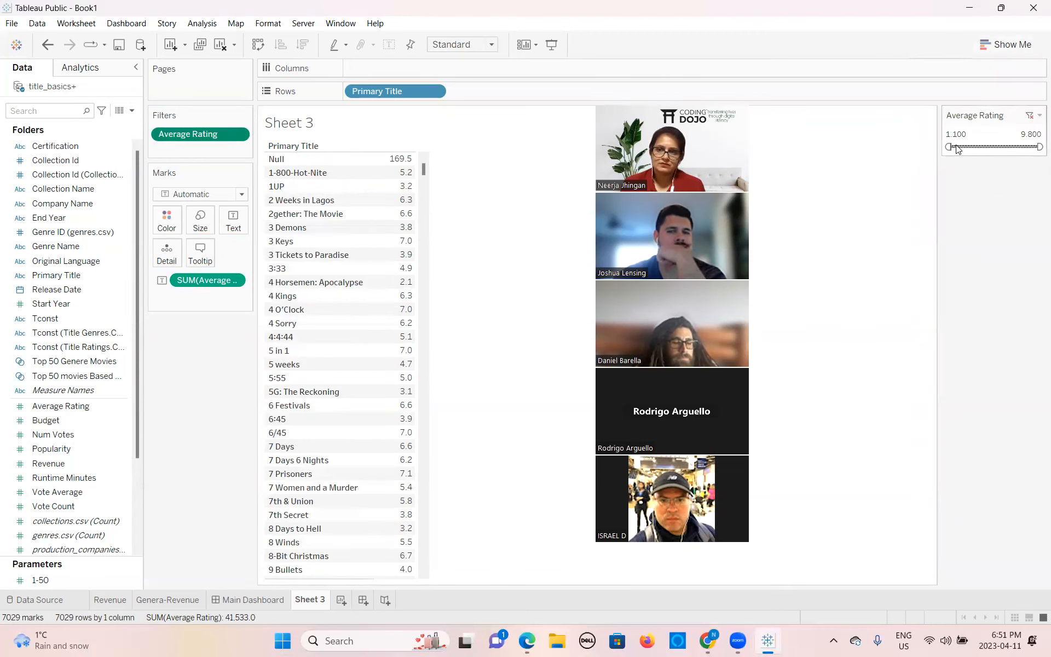
Raise the minimum of the Average Rating filter to about 4.21, keeping the maximum at 9.8
{"action": "left_click_drag", "start_coordinate": [949, 147], "coordinate": [980, 147]}
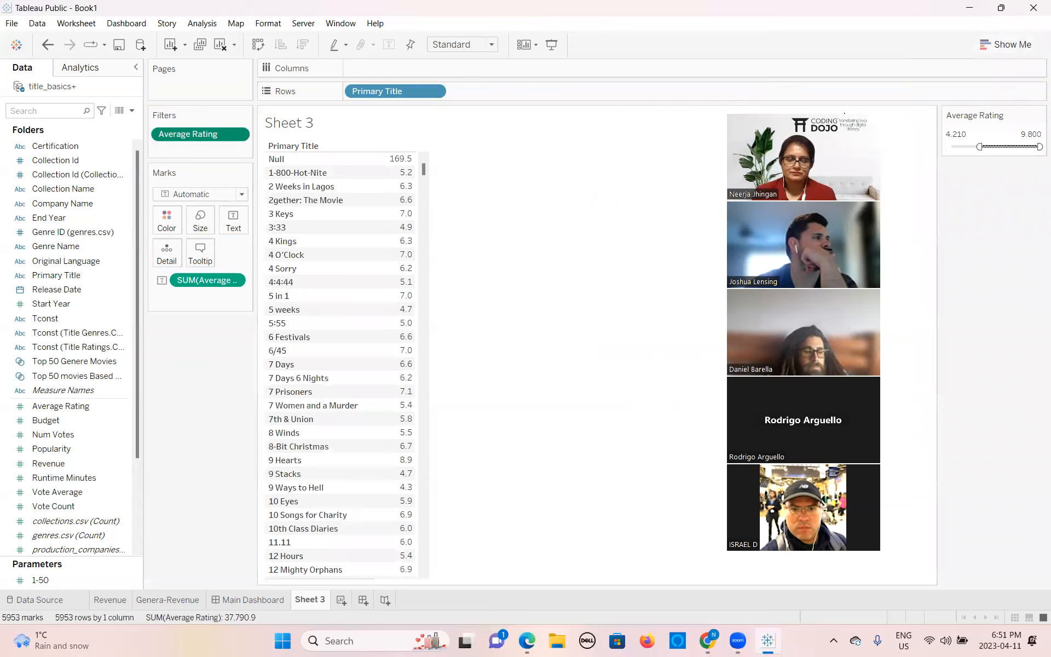
Rename the Sheet 3 worksheet as "Average Rating Movies"
{"action": "double_click", "coordinate": [316, 600]}
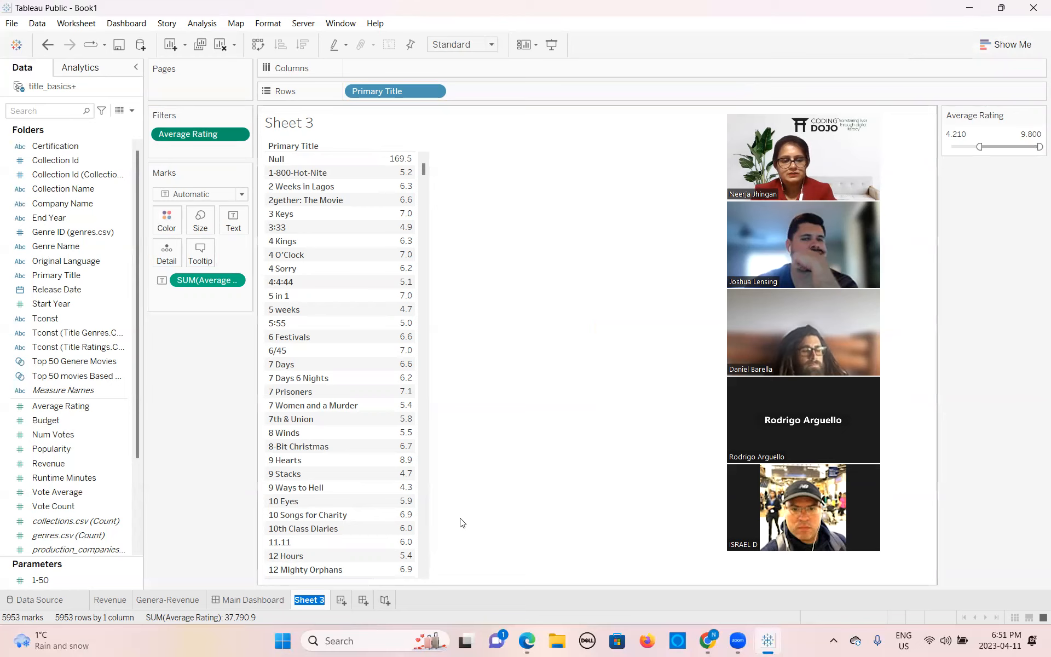
{"action": "type", "text": "Average"}
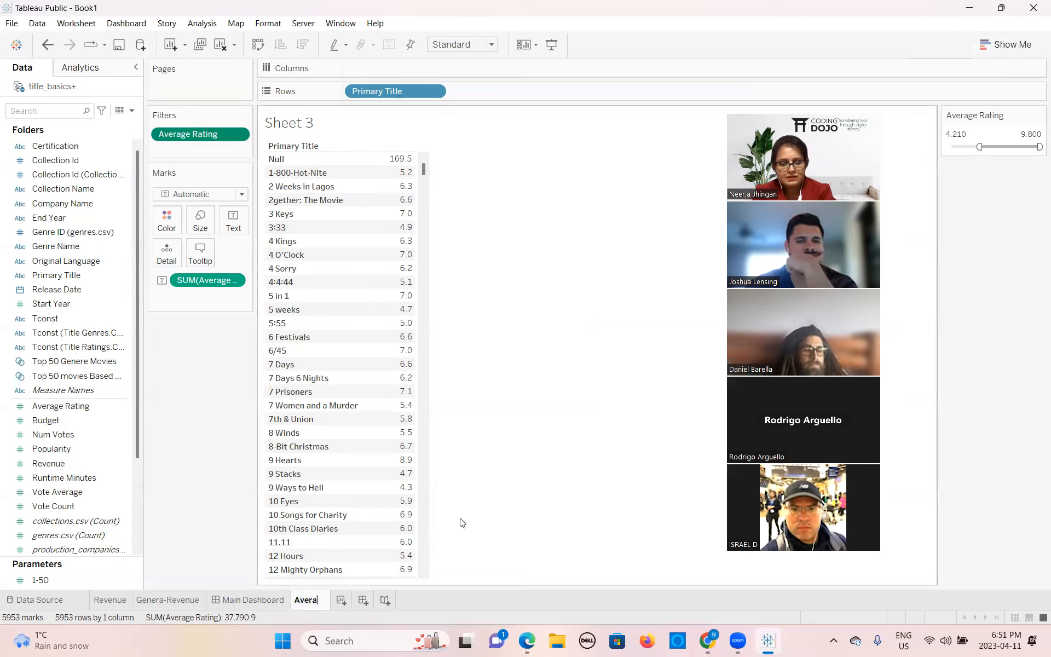
{"action": "type", "text": "at"}
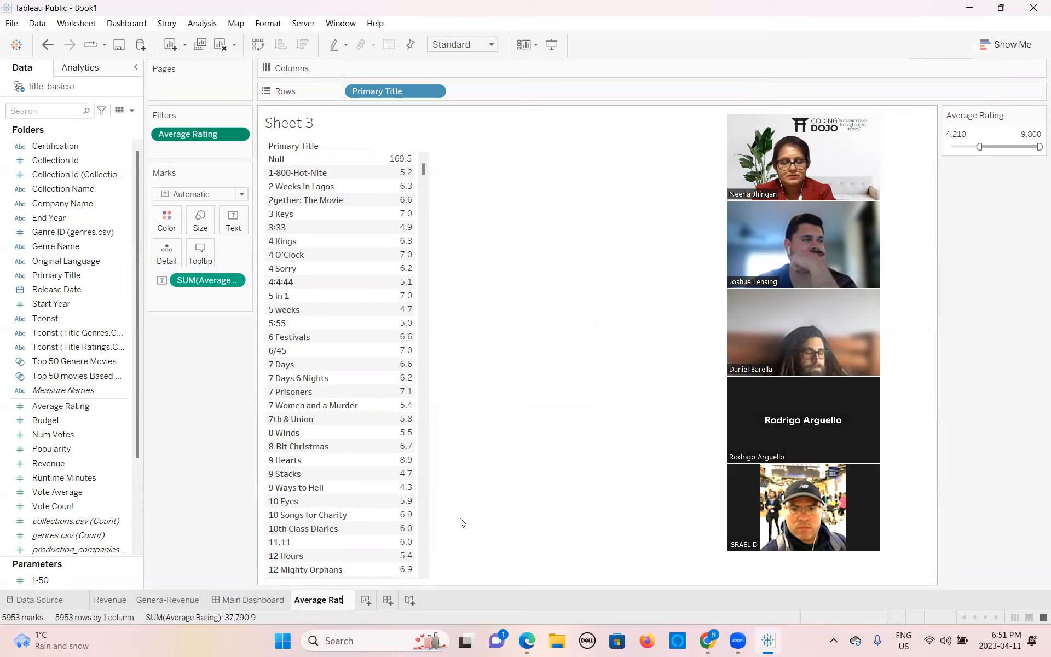
{"action": "type", "text": "ing Movies"}
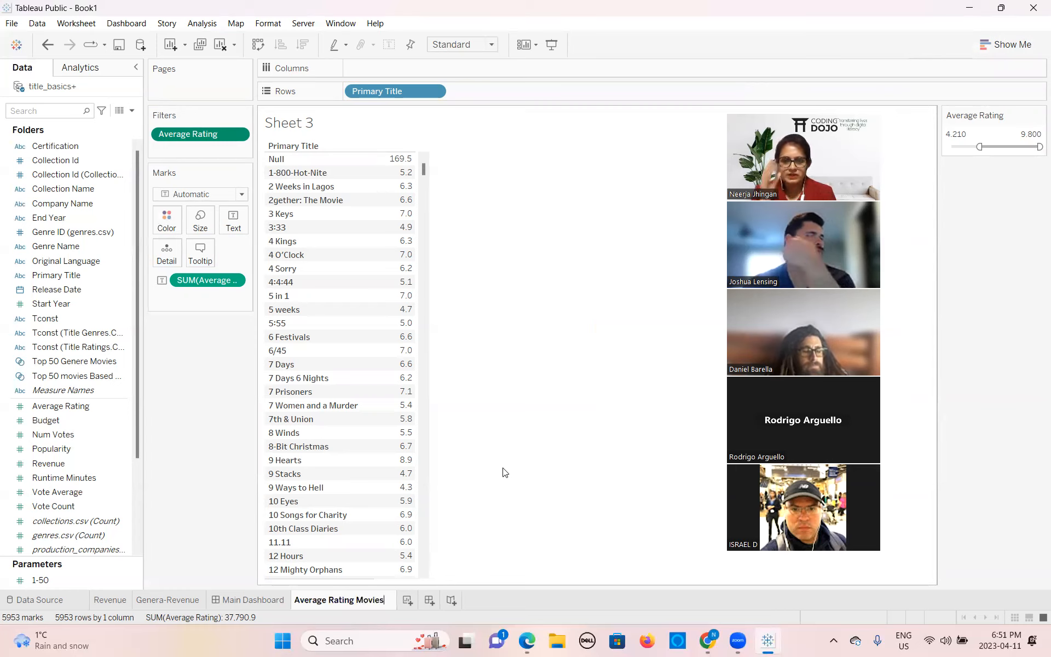
{"action": "key", "text": "Return"}
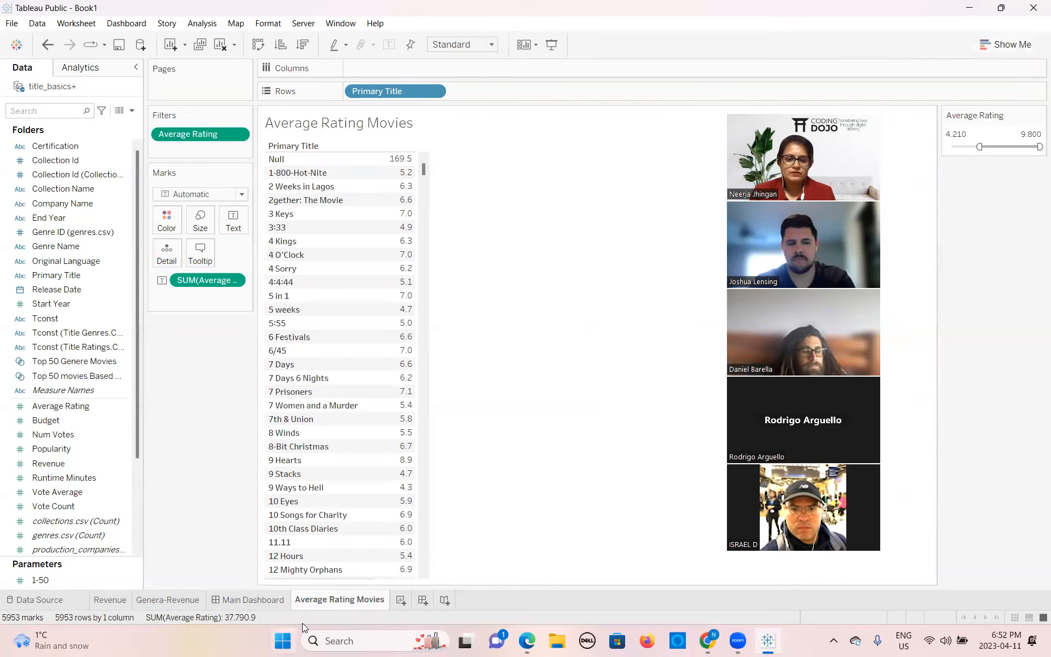
Create another worksheet with Genre Name as rows and the sum of Average Rating as the text values
{"action": "left_click", "coordinate": [401, 601]}
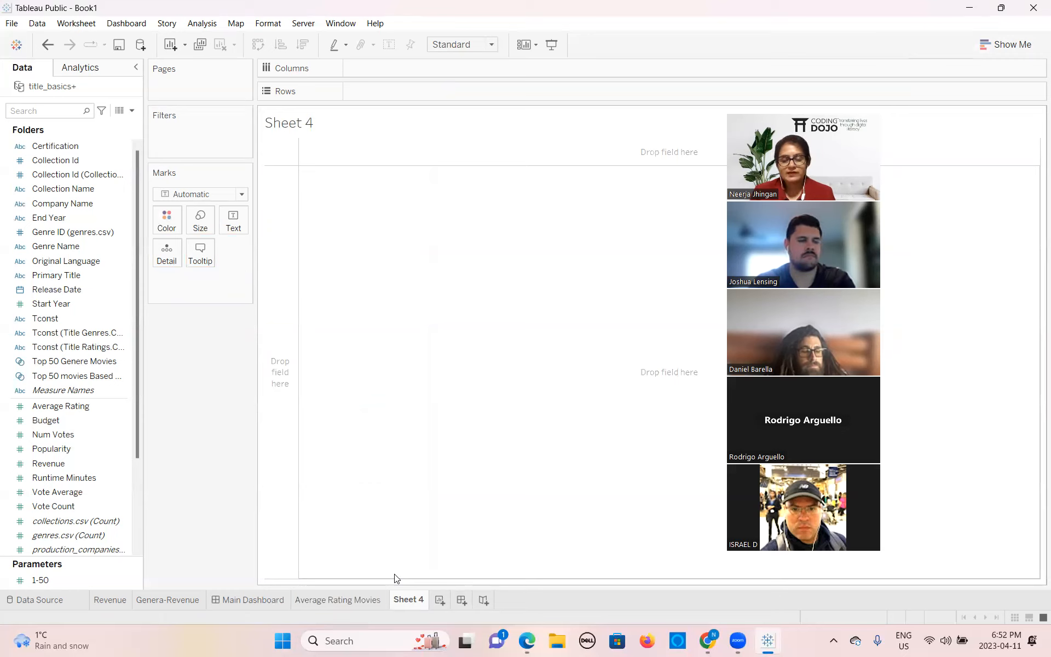
{"action": "left_click", "coordinate": [44, 250]}
{"action": "double_click", "coordinate": [44, 250]}
{"action": "left_click", "coordinate": [55, 406]}
{"action": "double_click", "coordinate": [55, 408]}
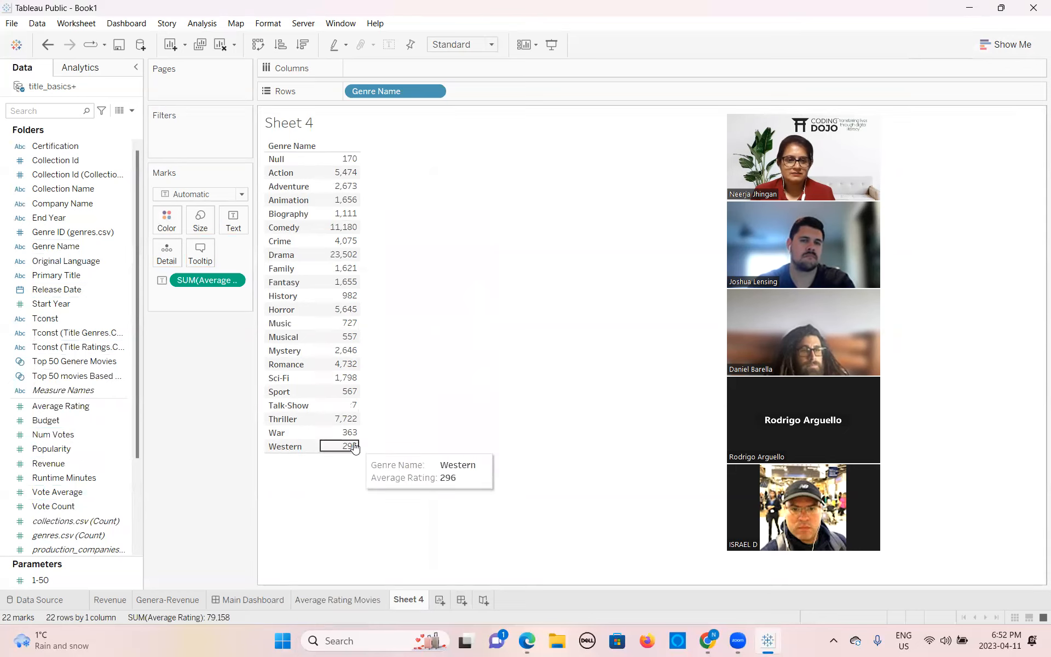
{"action": "left_click", "coordinate": [66, 449]}
{"action": "left_click", "coordinate": [63, 405]}
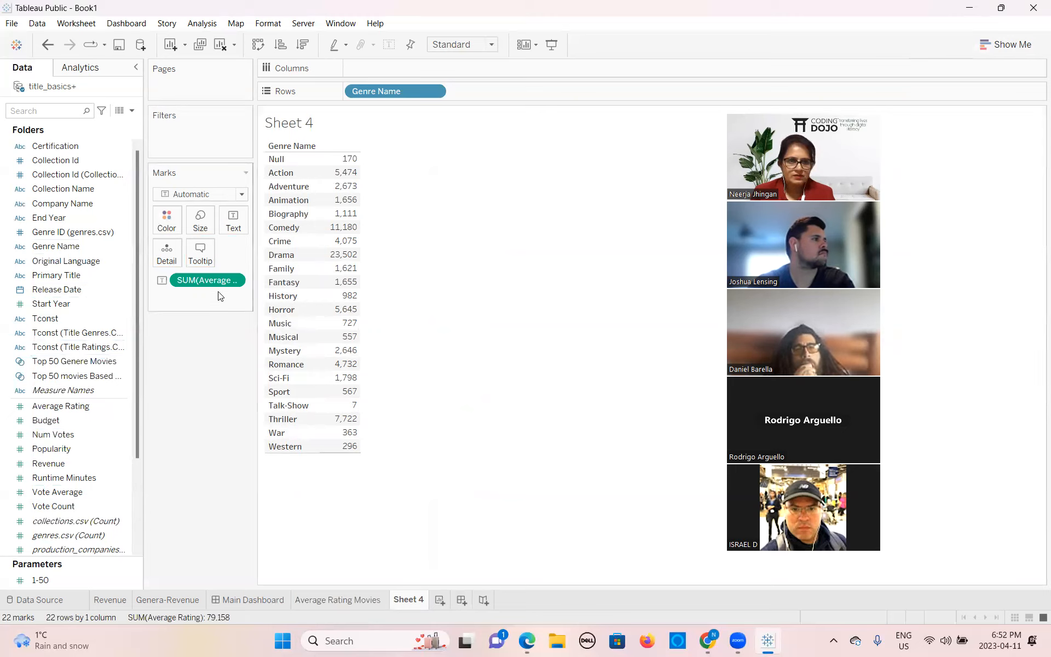
{"action": "left_click", "coordinate": [82, 275]}
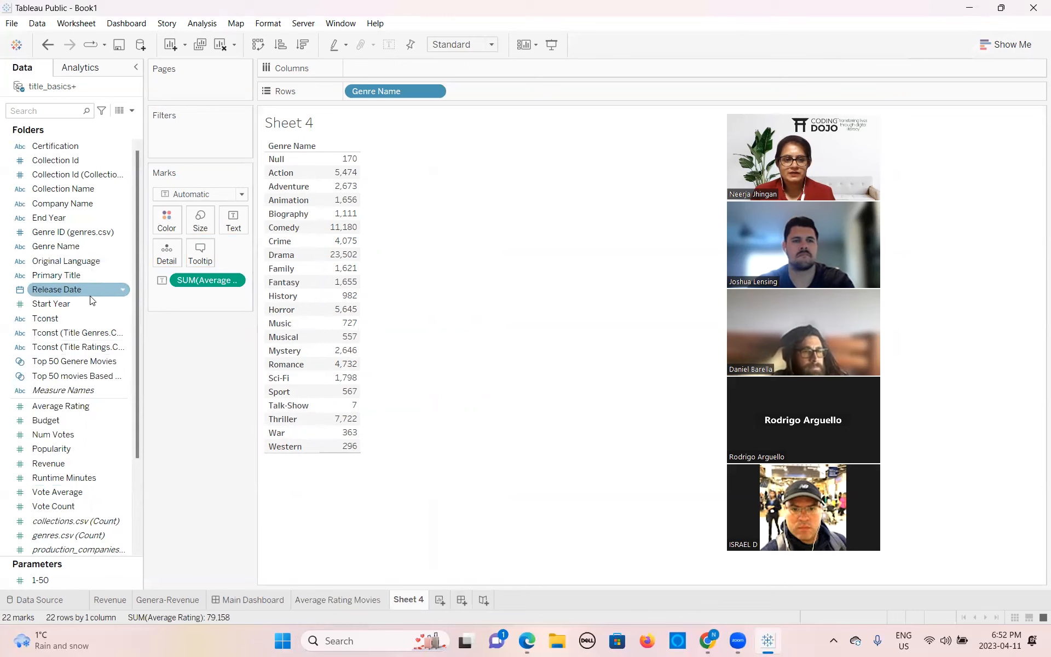
Filter the genre table on all values of Average Rating, with the range 1.1 to 9.8
{"action": "left_click_drag", "start_coordinate": [66, 405], "coordinate": [193, 143]}
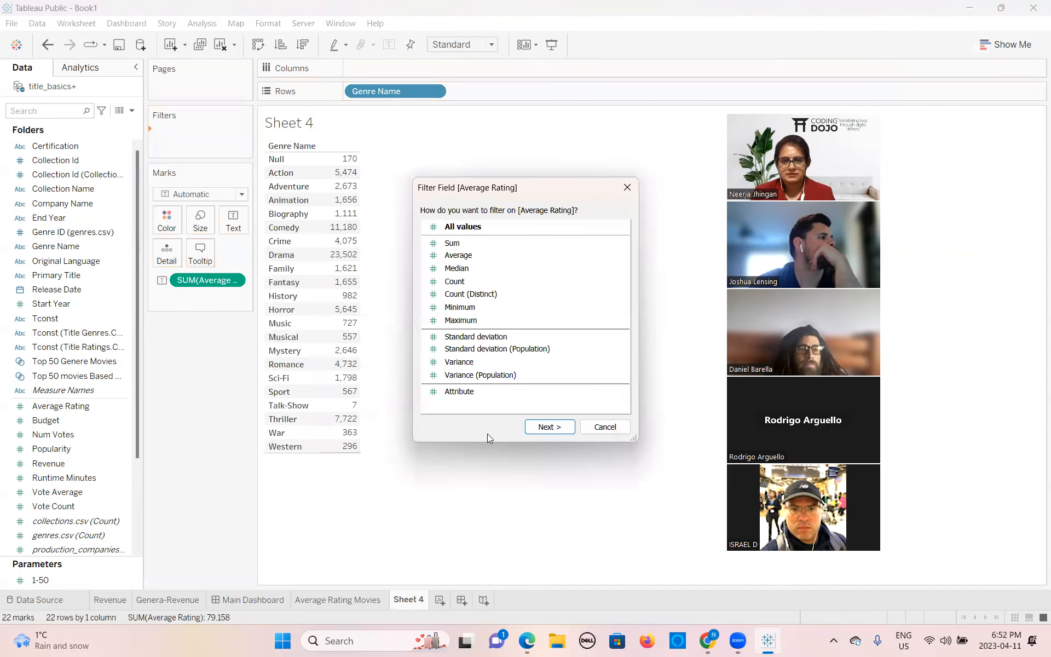
{"action": "left_click", "coordinate": [560, 427]}
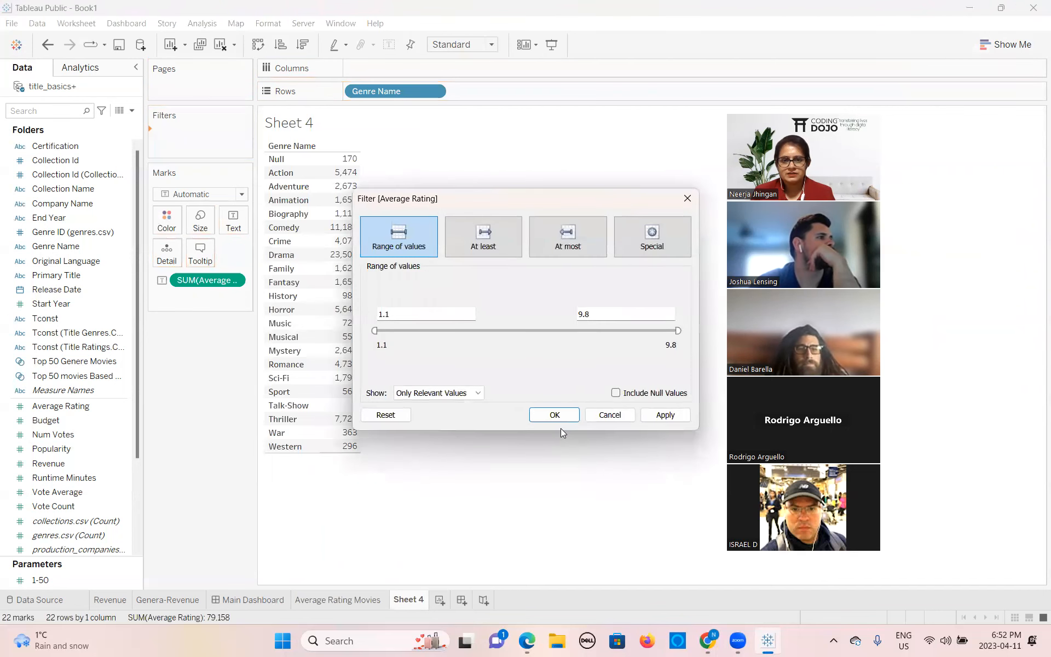
{"action": "left_click", "coordinate": [665, 415]}
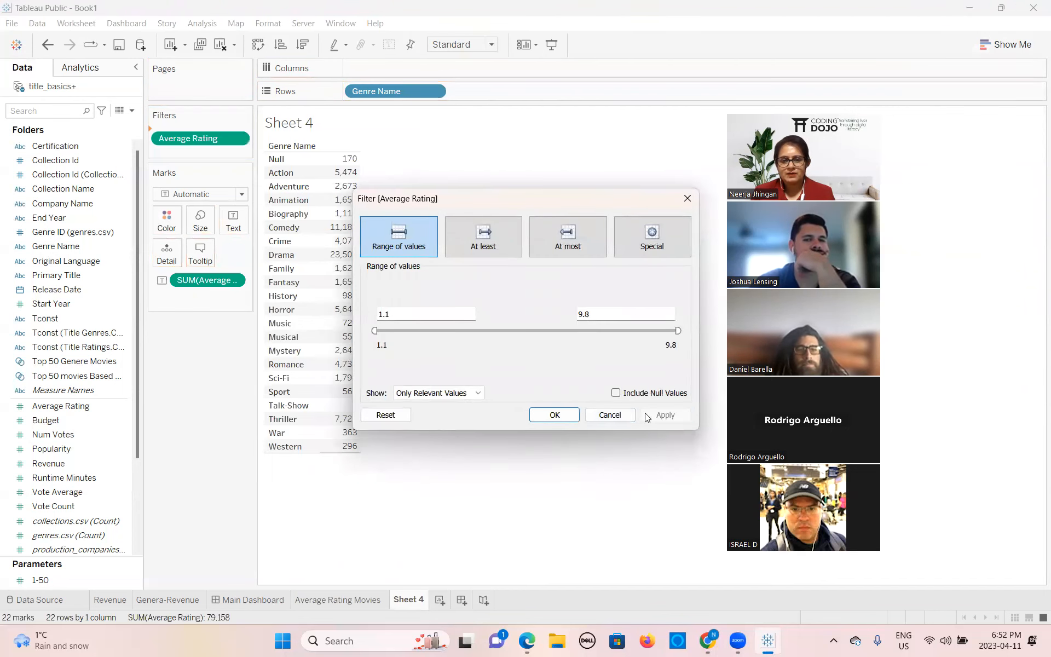
{"action": "left_click", "coordinate": [558, 415]}
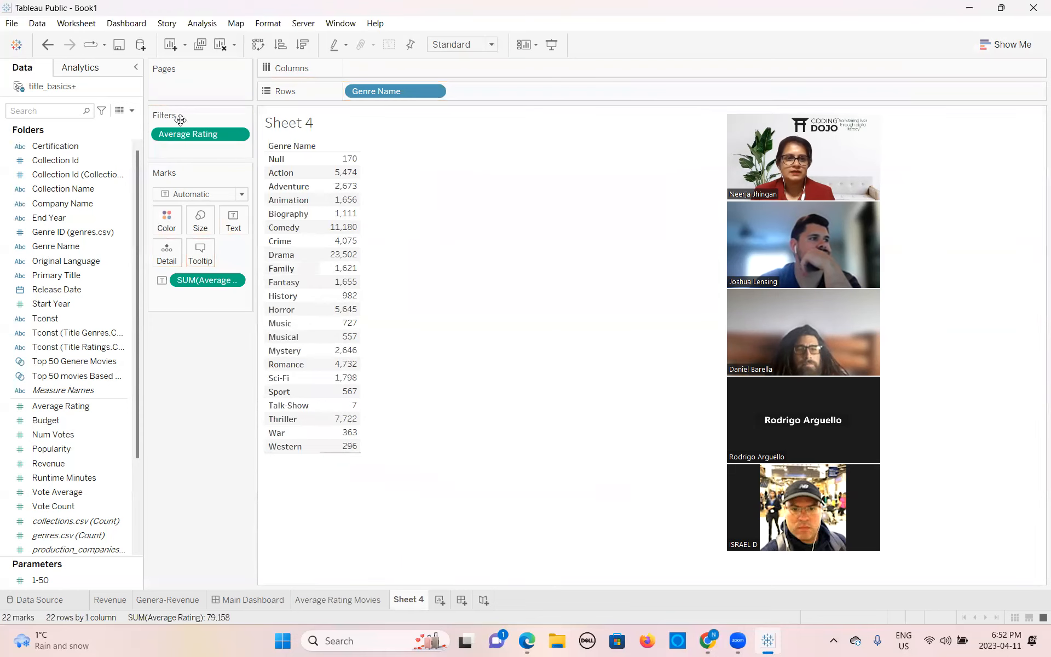
Show the Average Rating filter control on the genre sheet and set its minimum to 4
{"action": "left_click", "coordinate": [238, 134]}
{"action": "left_click", "coordinate": [195, 170]}
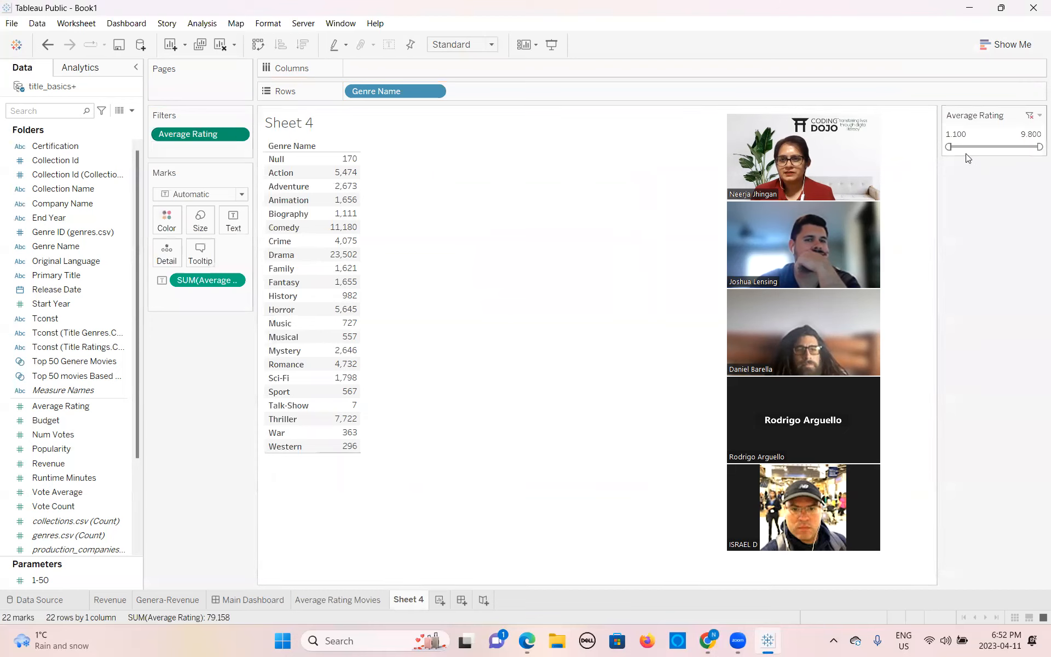
{"action": "left_click", "coordinate": [973, 146]}
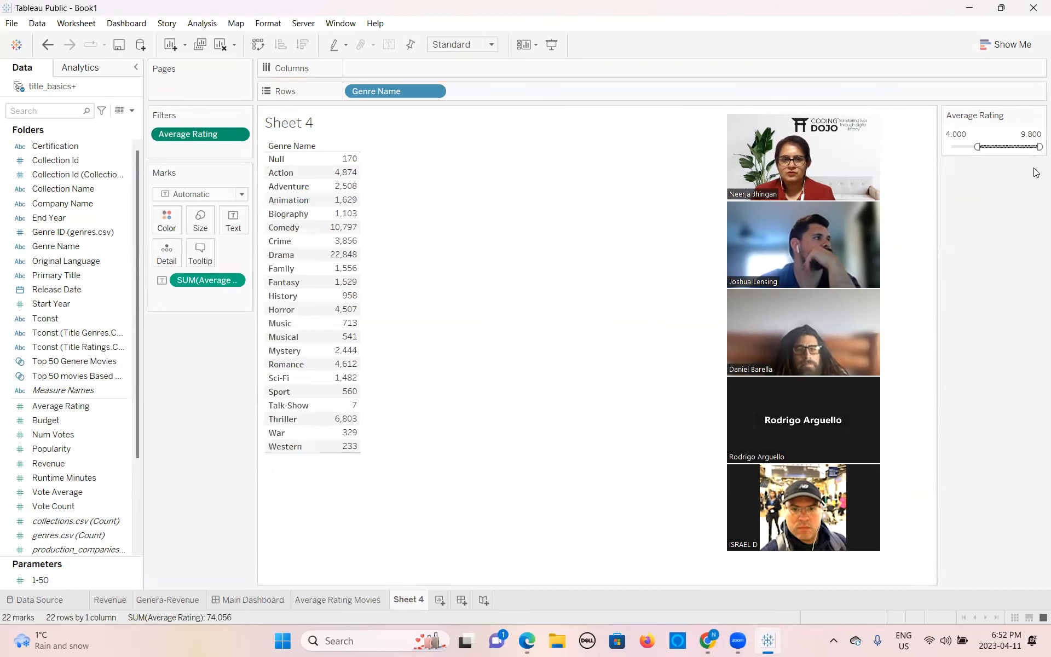
Display the genre table's Average Rating as an average and set its filter range to 2.41 to 8.21
{"action": "left_click_drag", "start_coordinate": [1038, 146], "coordinate": [1012, 146]}
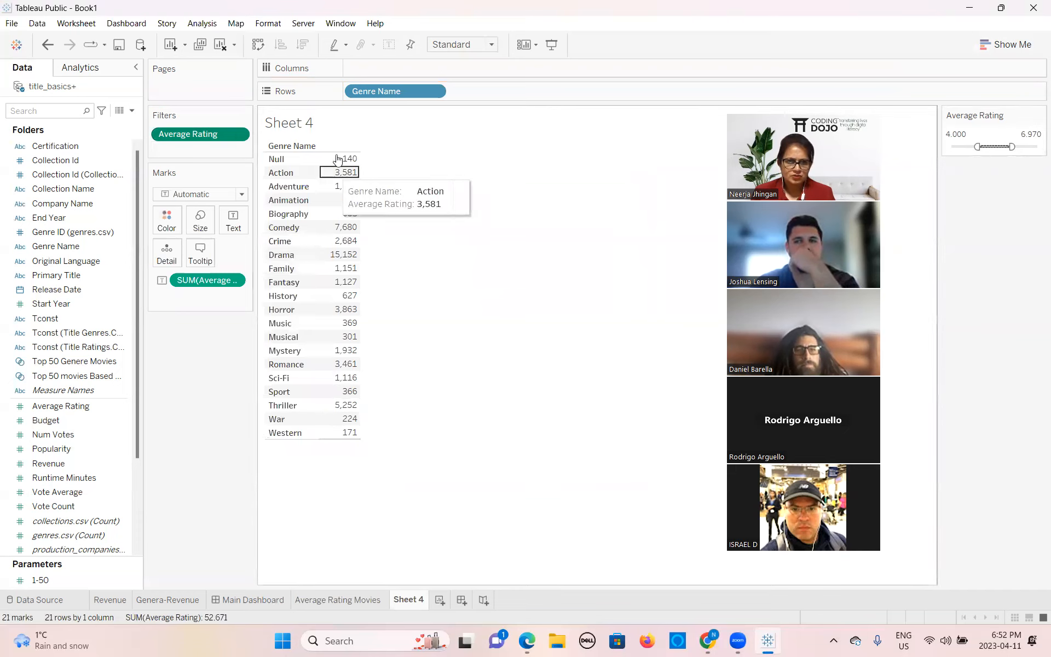
{"action": "right_click", "coordinate": [232, 281]}
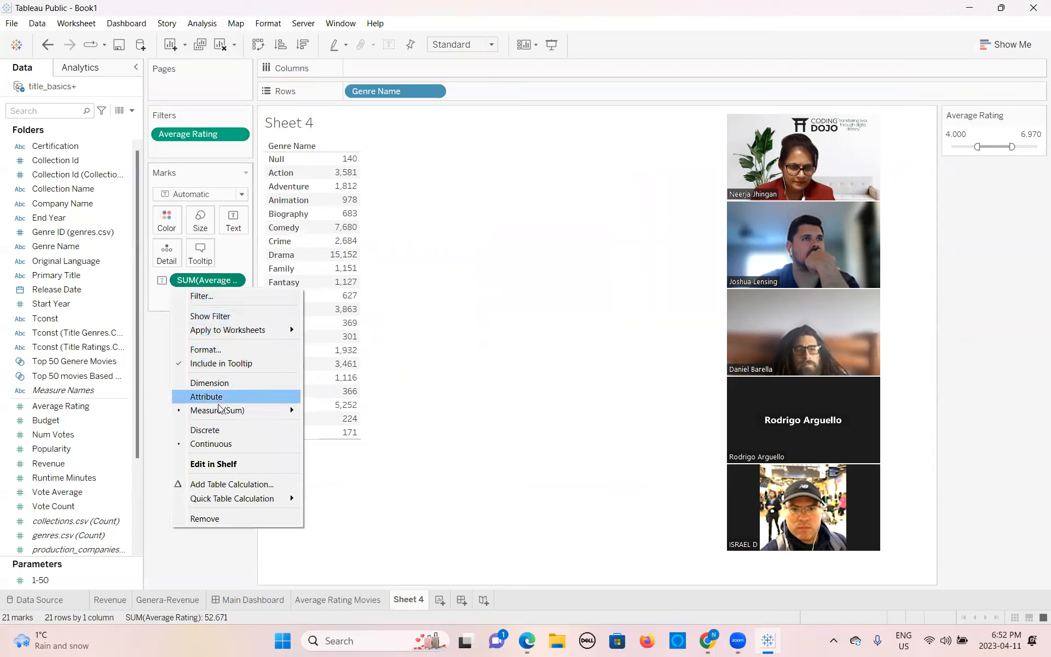
{"action": "mouse_move", "coordinate": [281, 412]}
{"action": "left_click", "coordinate": [333, 424]}
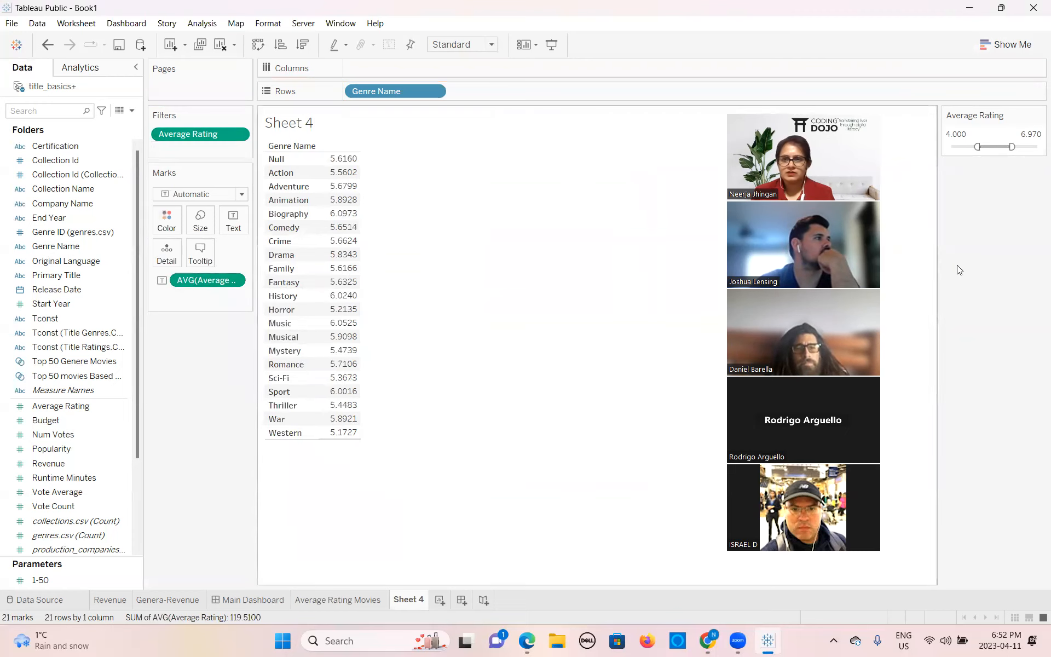
{"action": "left_click_drag", "start_coordinate": [977, 147], "coordinate": [1024, 148]}
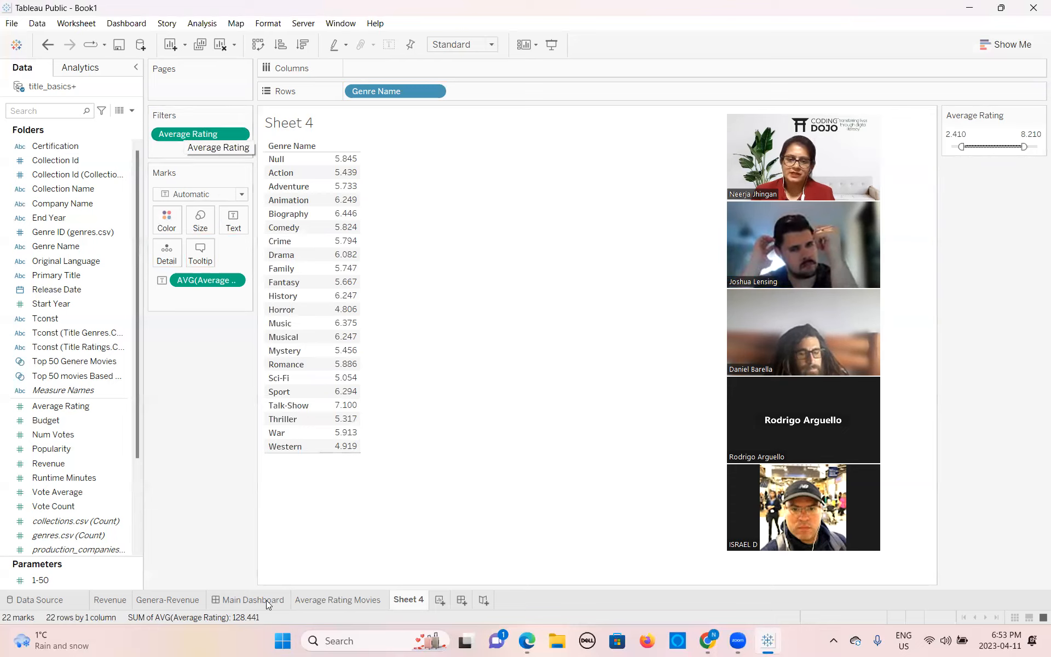
Rename the Sheet 4 worksheet as "Genera Movies based on Average Rating"
{"action": "double_click", "coordinate": [409, 600]}
{"action": "type", "text": "Gener"}
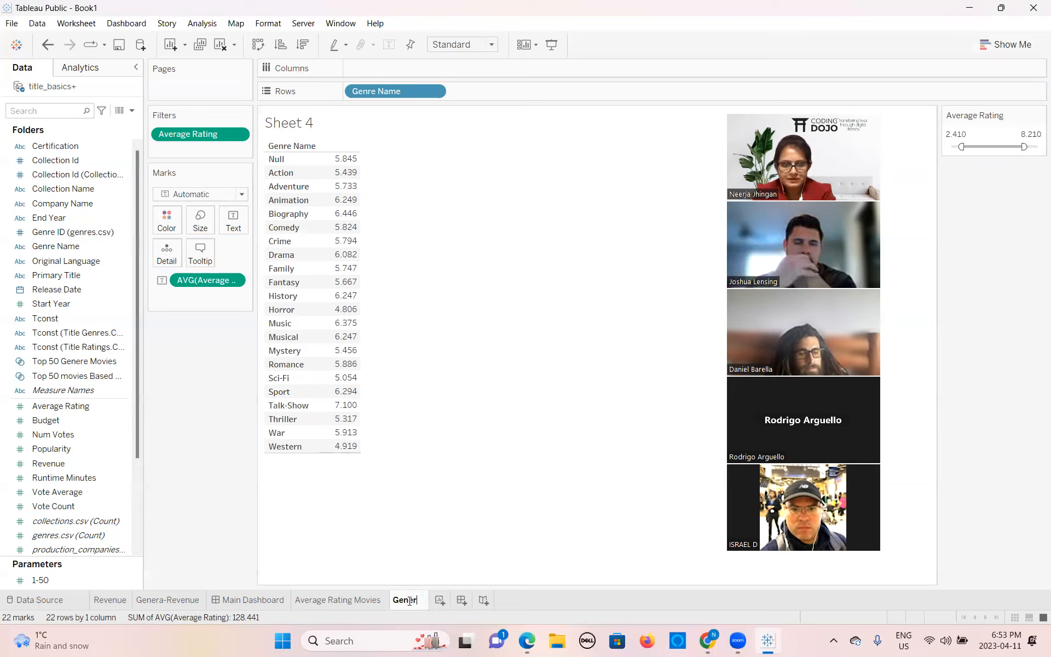
{"action": "type", "text": "a M"}
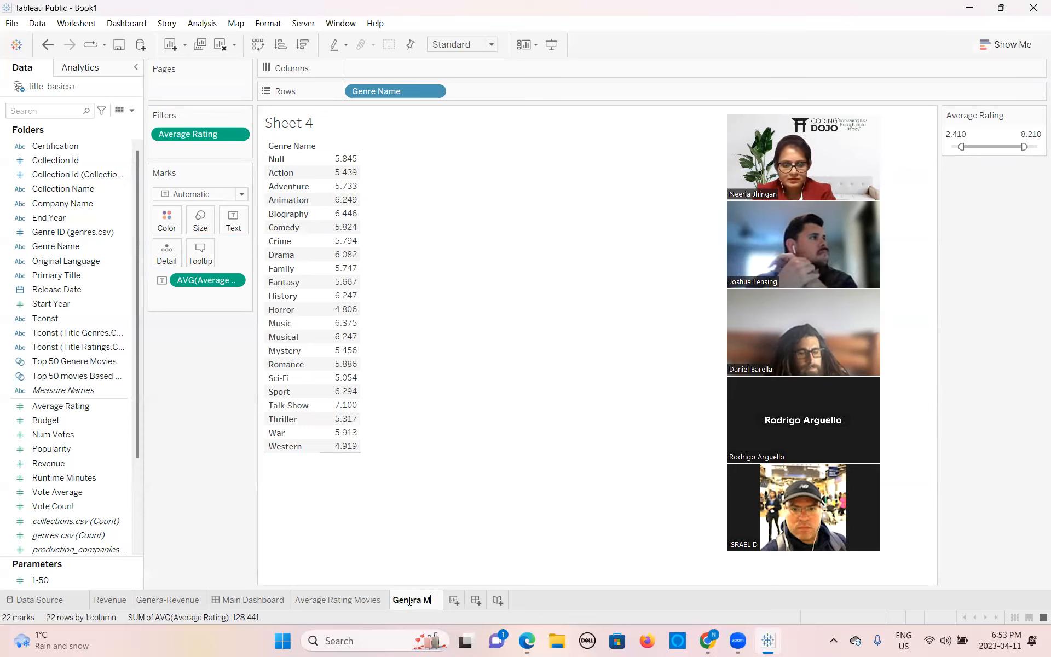
{"action": "type", "text": "ovies based "}
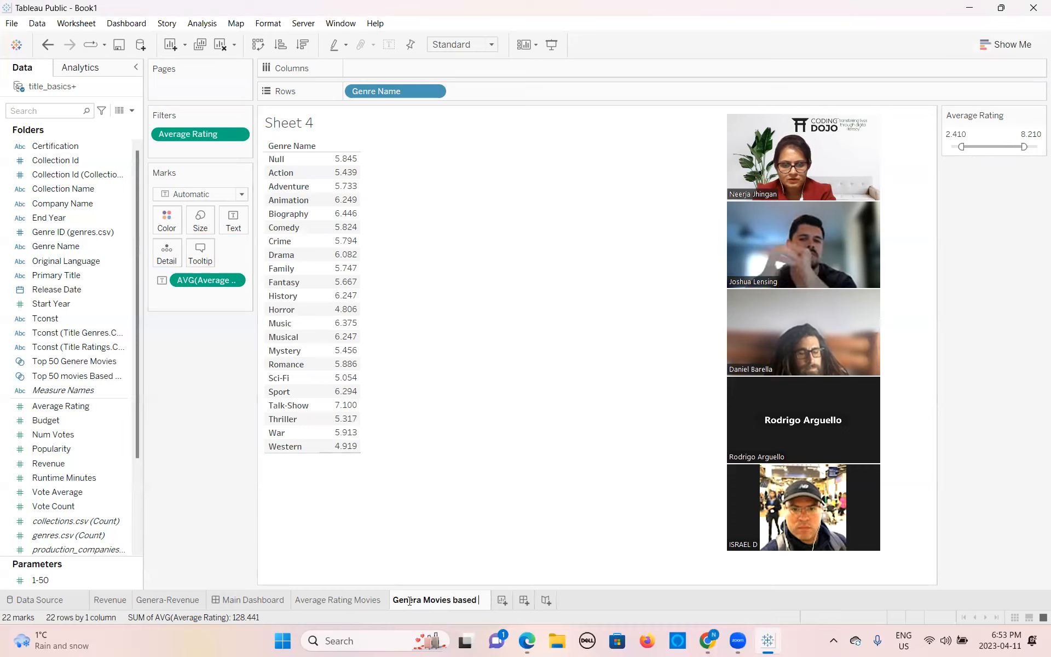
{"action": "type", "text": "on Average Rating"}
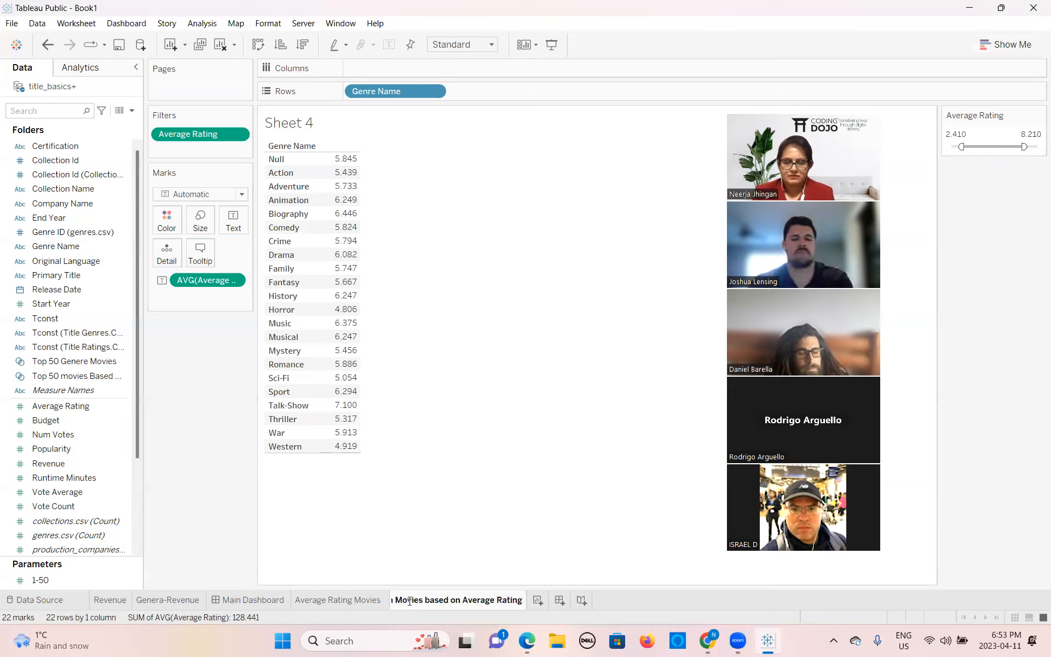
{"action": "key", "text": "Return"}
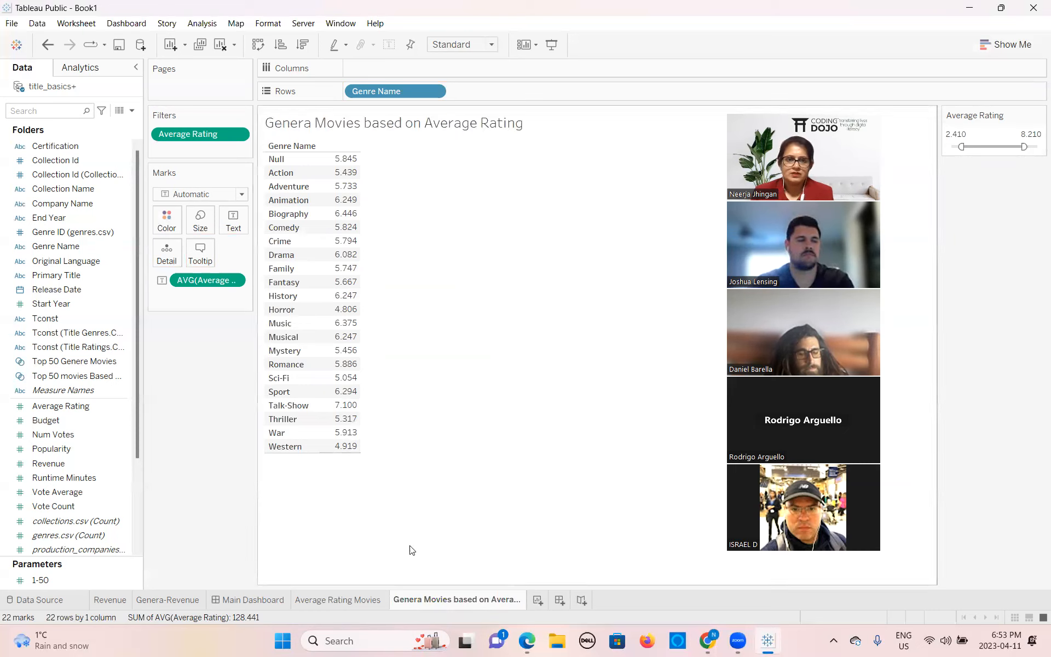
Replace the genre worksheet's displayed title with the custom text "Genere Based on Rating"
{"action": "double_click", "coordinate": [438, 129]}
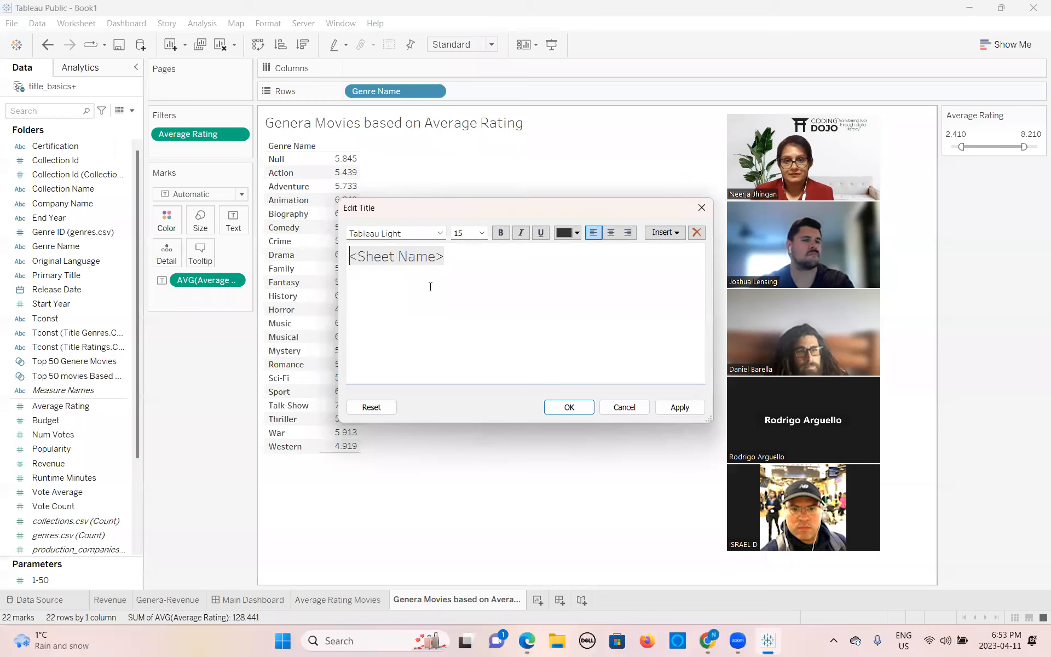
{"action": "left_click_drag", "start_coordinate": [458, 261], "coordinate": [344, 246]}
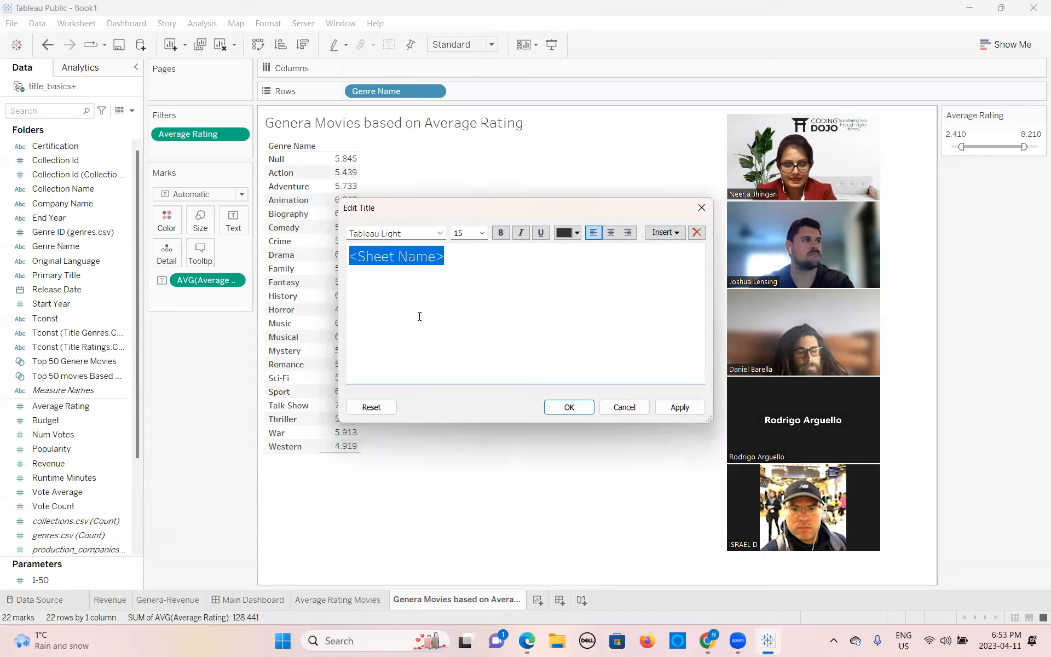
{"action": "type", "text": "Gener"}
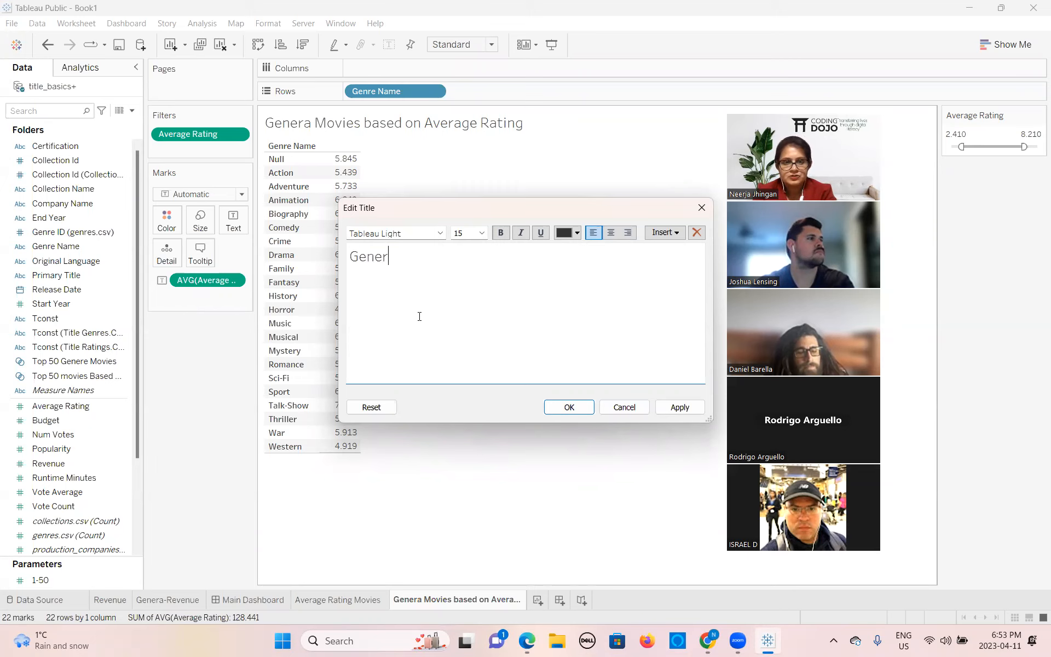
{"action": "type", "text": "e Based"}
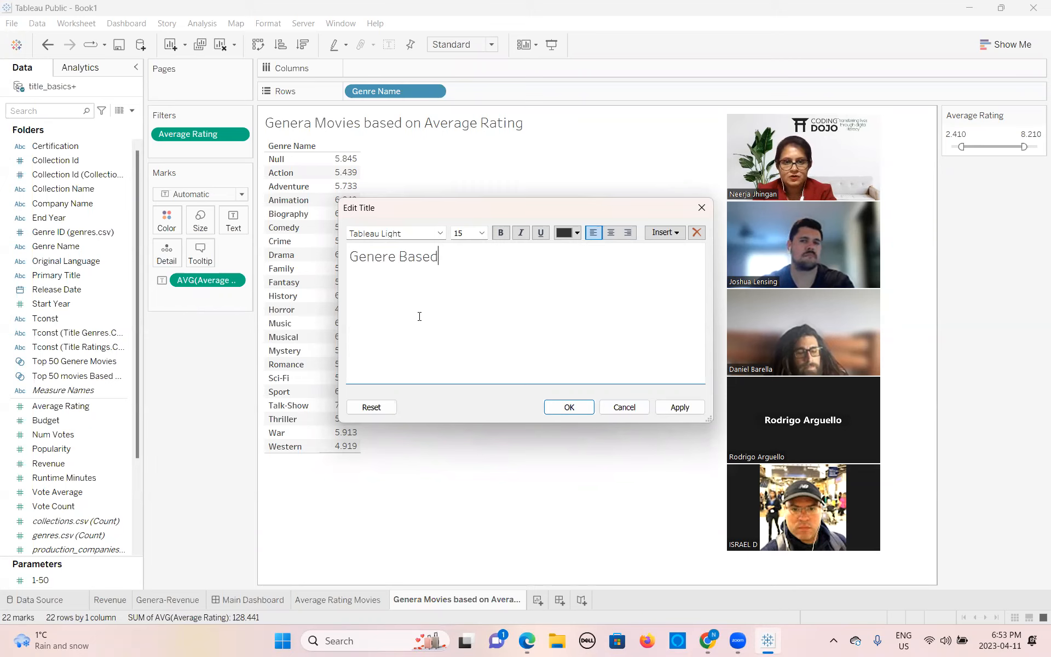
{"action": "type", "text": " on Rating"}
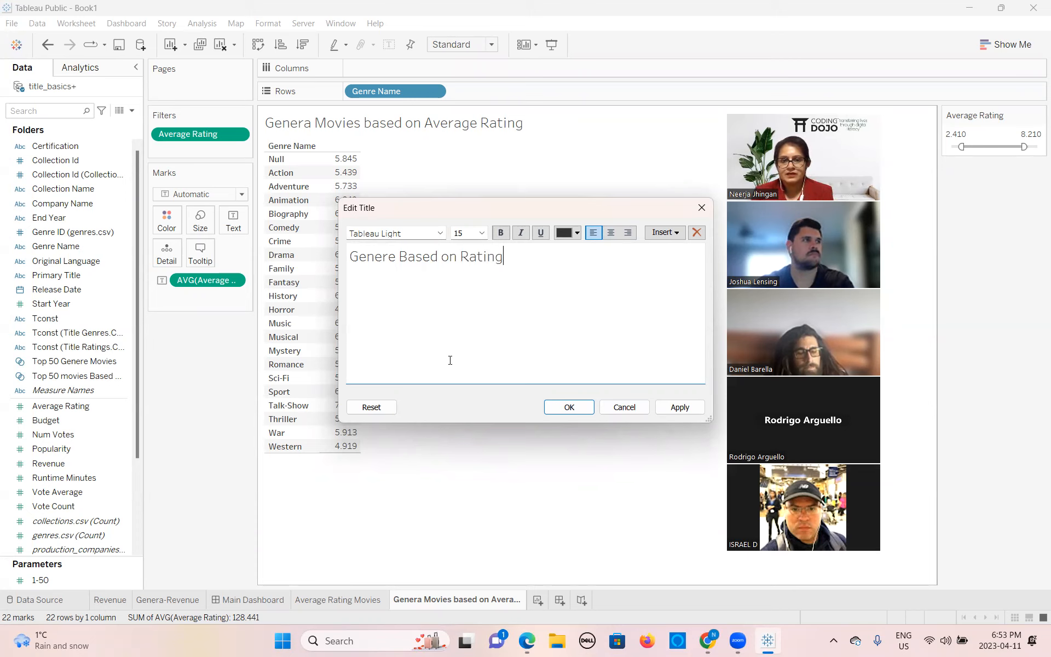
{"action": "left_click", "coordinate": [678, 405]}
{"action": "left_click", "coordinate": [567, 407]}
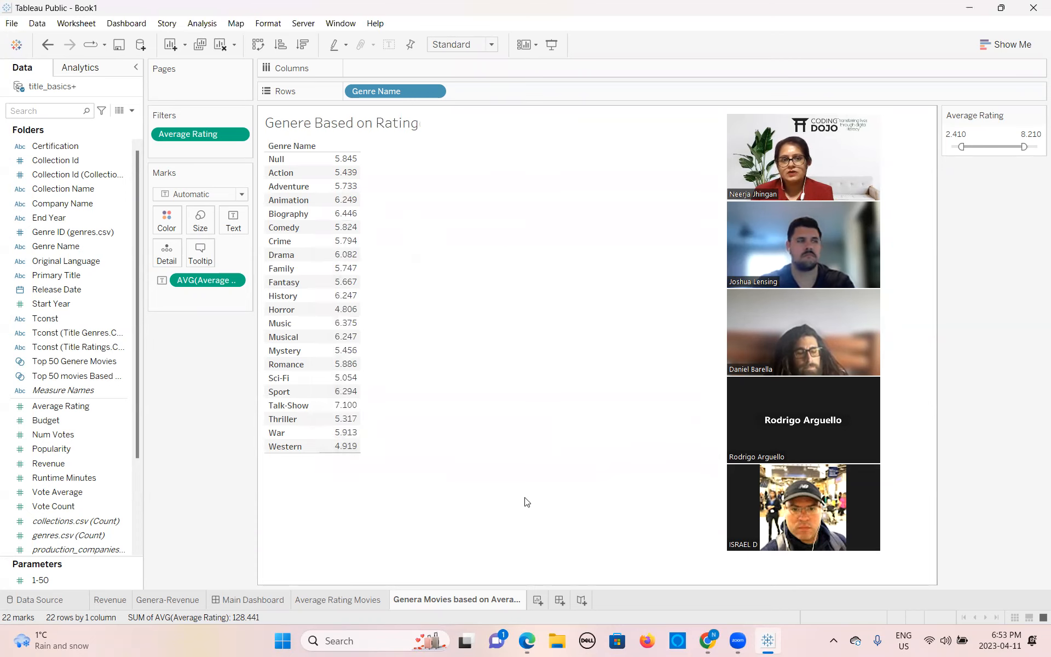
{"action": "double_click", "coordinate": [326, 124]}
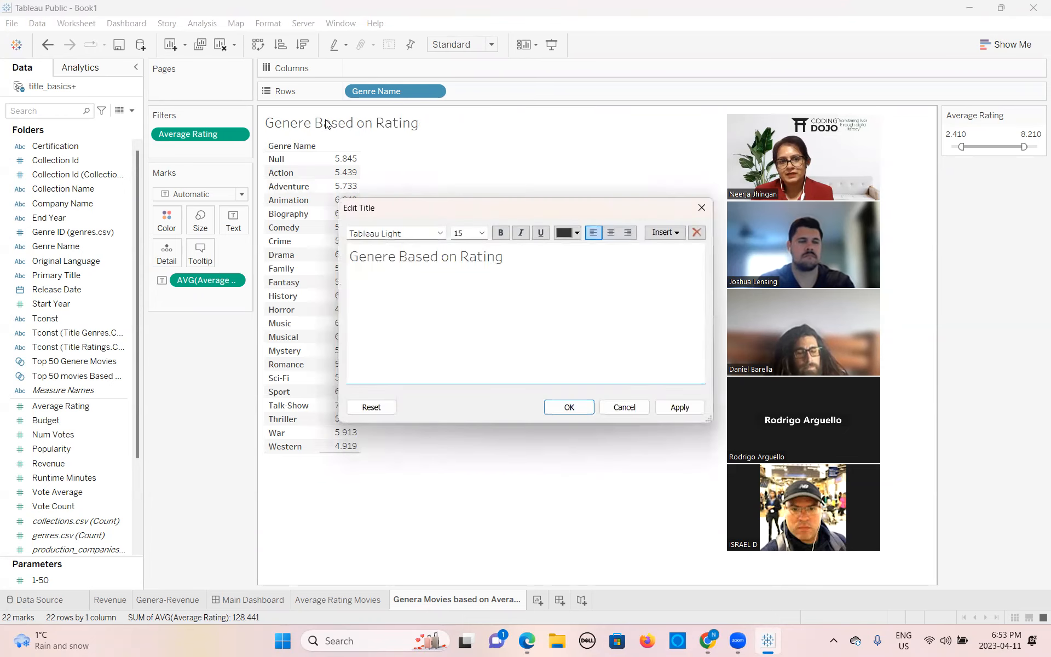
{"action": "left_click", "coordinate": [623, 409]}
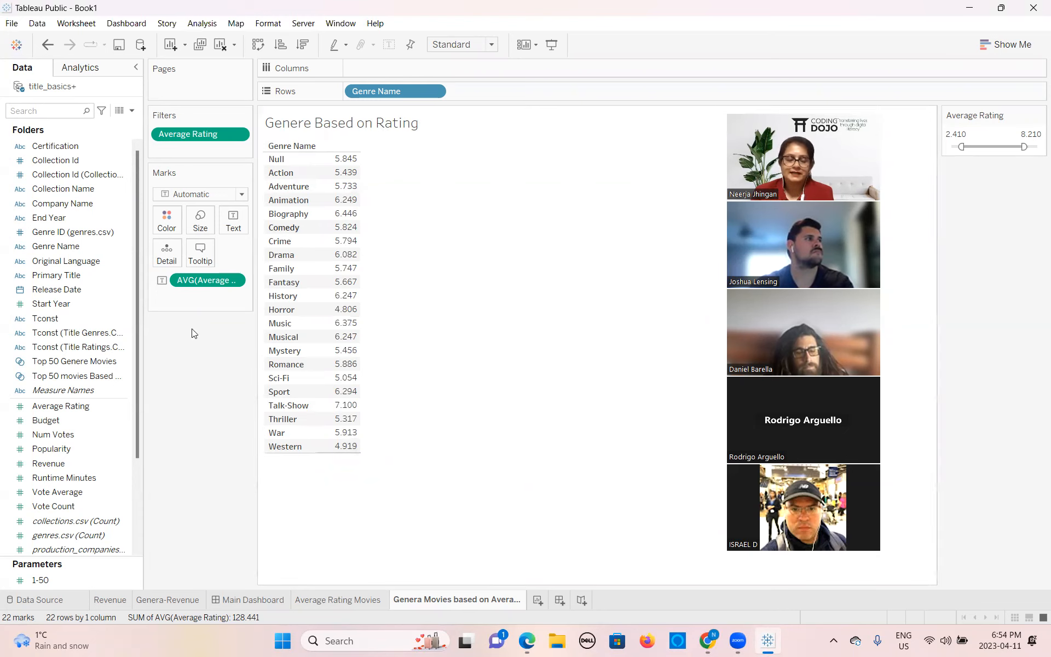
On the Revenue worksheet, replace the sheet name placeholder in the title with "Top 50 movies based on Revenue"
{"action": "left_click", "coordinate": [109, 600]}
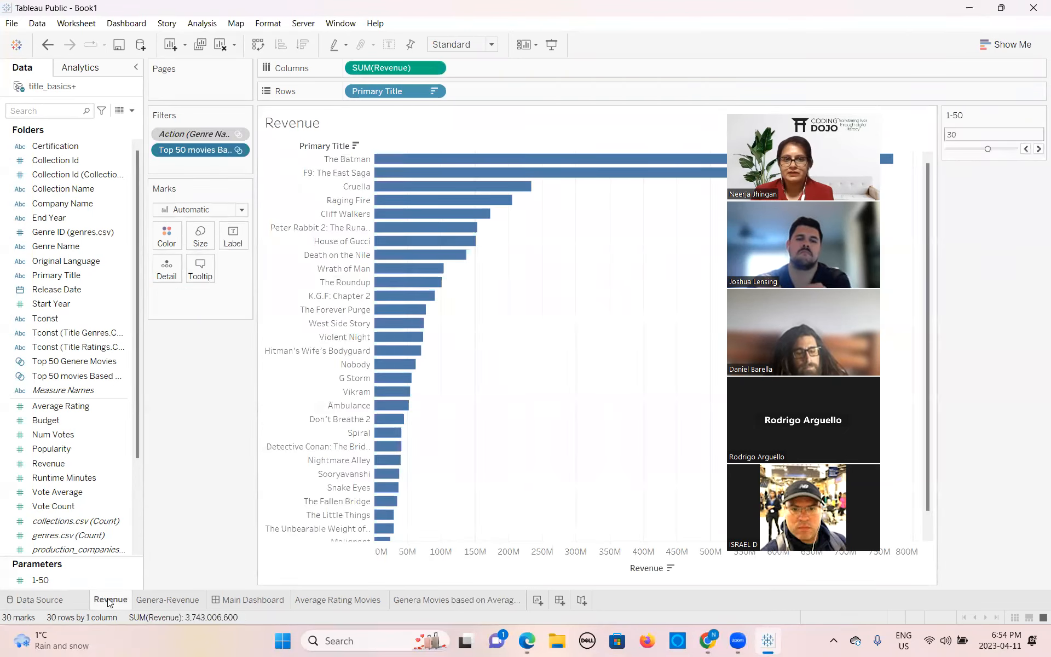
{"action": "double_click", "coordinate": [294, 122]}
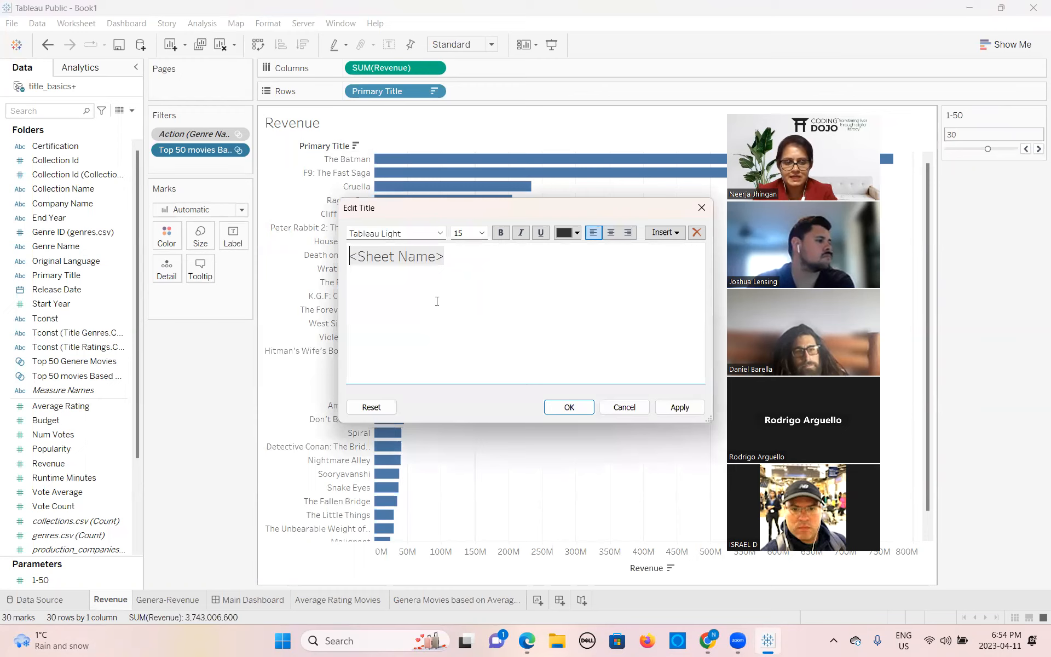
{"action": "type", "text": "Top "}
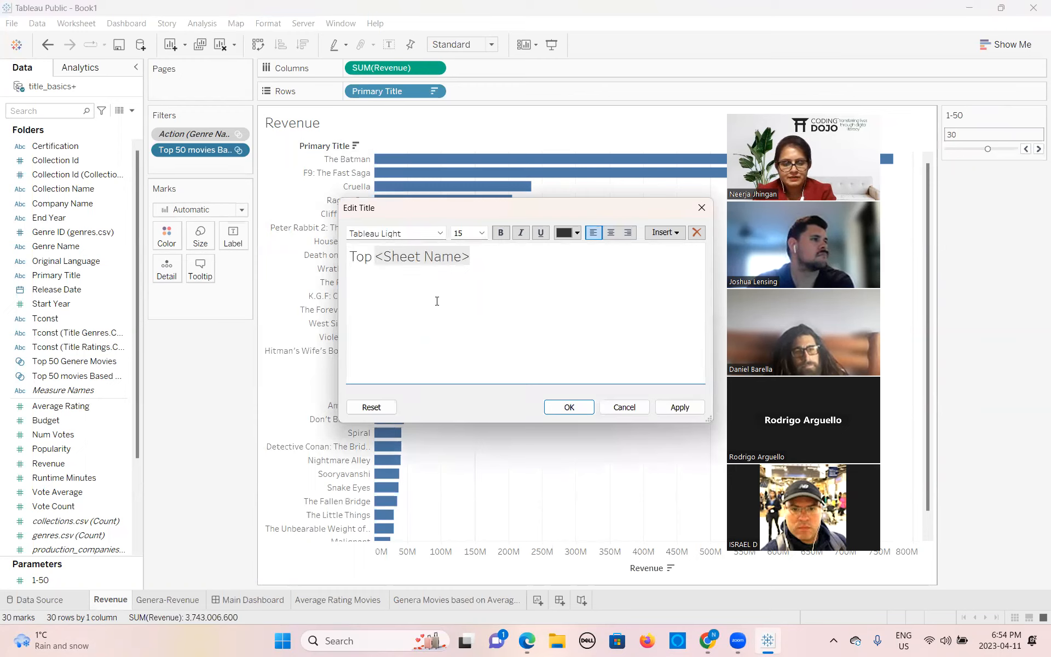
{"action": "type", "text": "50 movi"}
{"action": "type", "text": "es "}
{"action": "type", "text": "based on "}
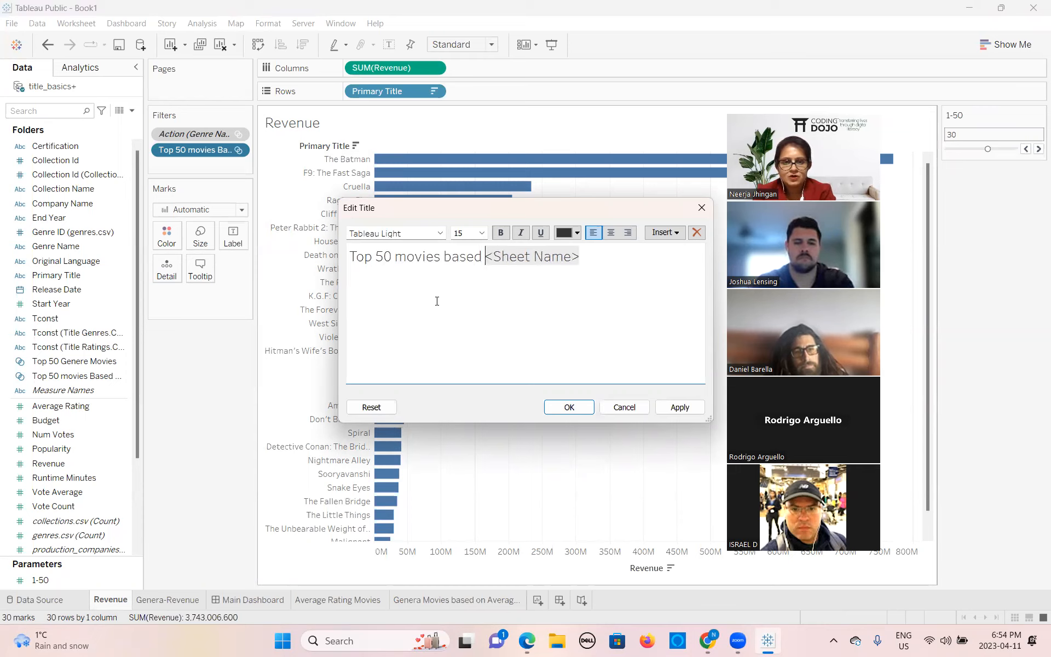
{"action": "type", "text": "Revenue"}
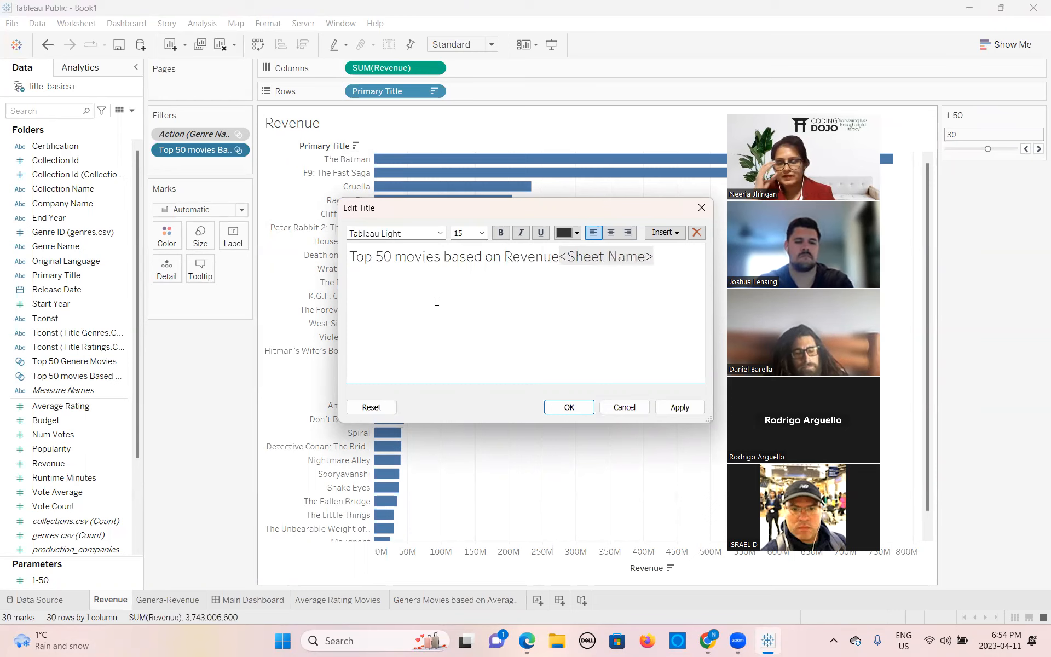
{"action": "key", "text": "Delete"}
{"action": "key", "text": "Delete"}
{"action": "key", "text": "Delete"}
{"action": "key", "text": "Delete"}
{"action": "key", "text": "Delete"}
{"action": "key", "text": "Delete"}
{"action": "key", "text": "Delete"}
{"action": "key", "text": "Delete"}
{"action": "key", "text": "Delete"}
{"action": "key", "text": "Delete"}
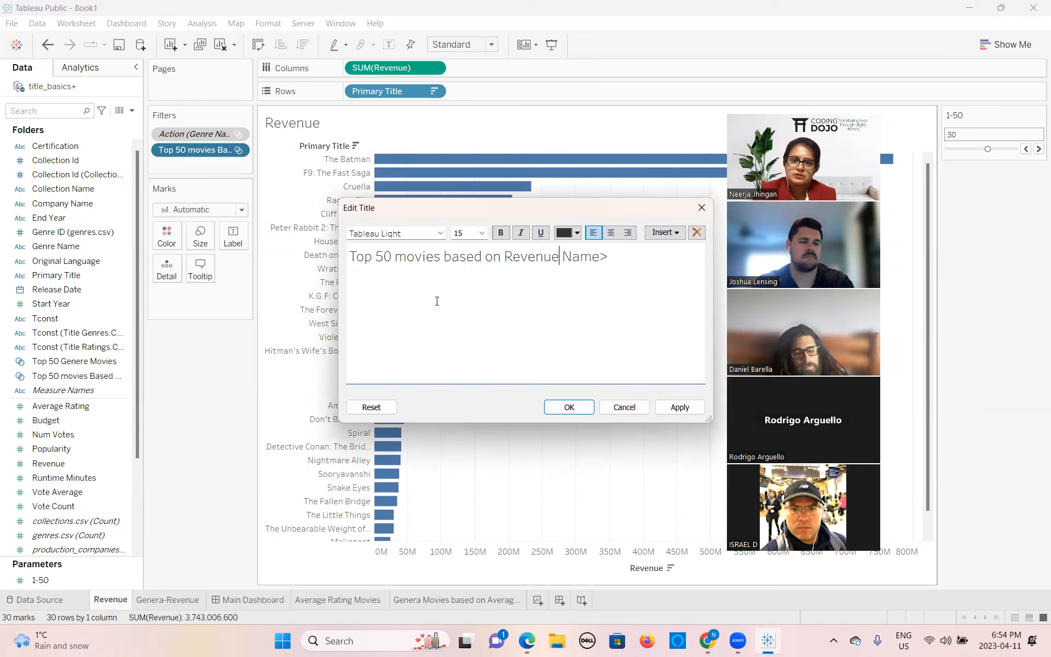
{"action": "key", "text": "Delete"}
{"action": "key", "text": "Delete"}
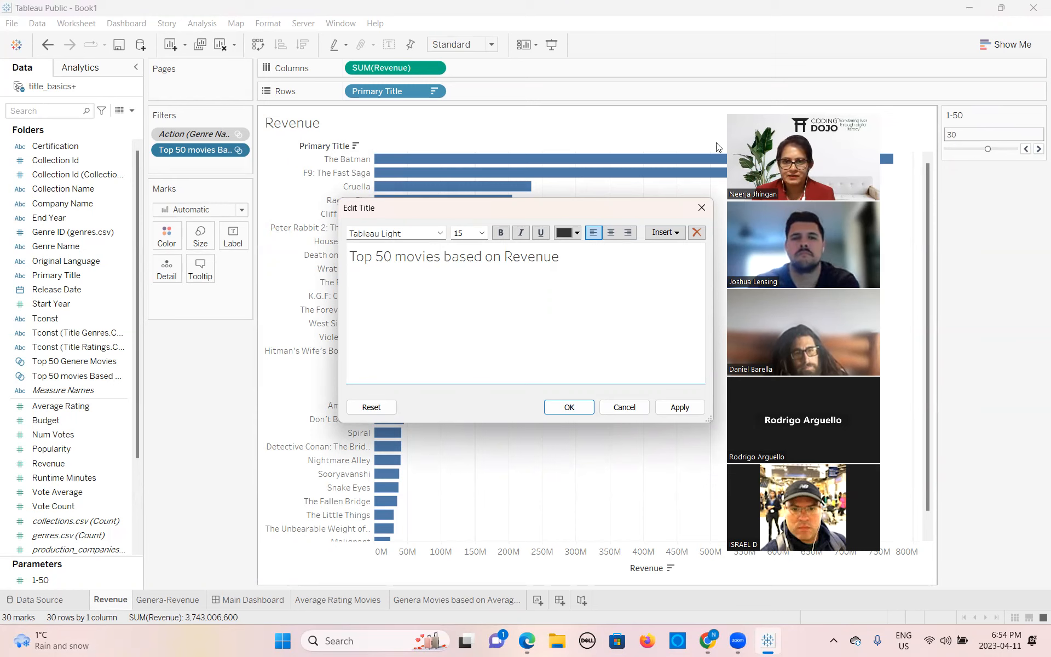
Replace the fixed number 50 in the Revenue title with the 1-50 parameter and apply the title
{"action": "left_click", "coordinate": [394, 256]}
{"action": "key", "text": "BackSpace"}
{"action": "key", "text": "BackSpace"}
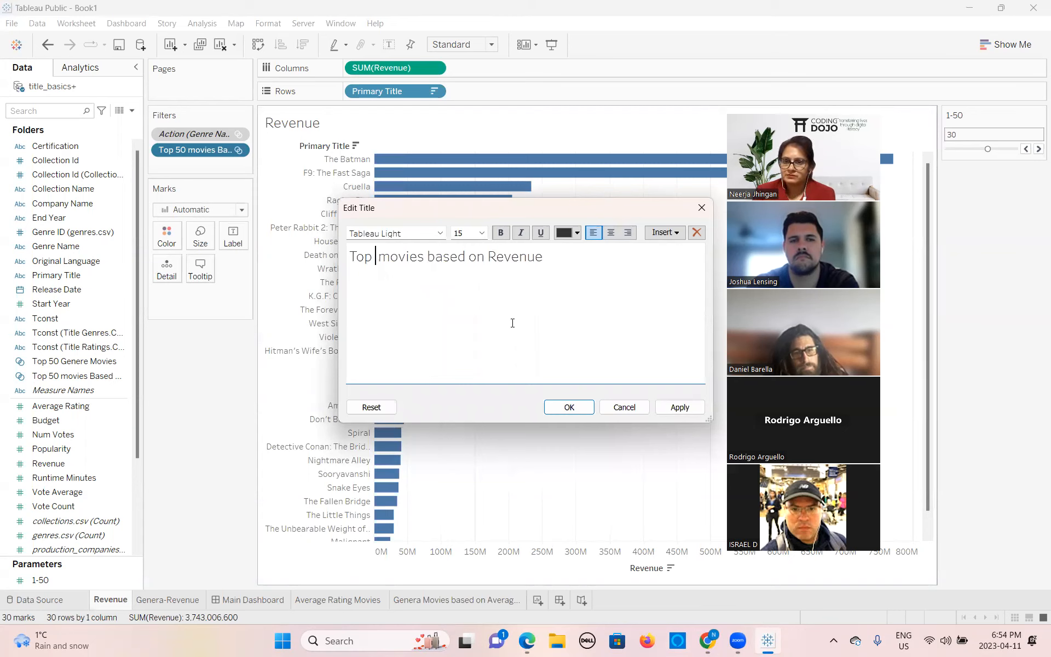
{"action": "left_click", "coordinate": [677, 233]}
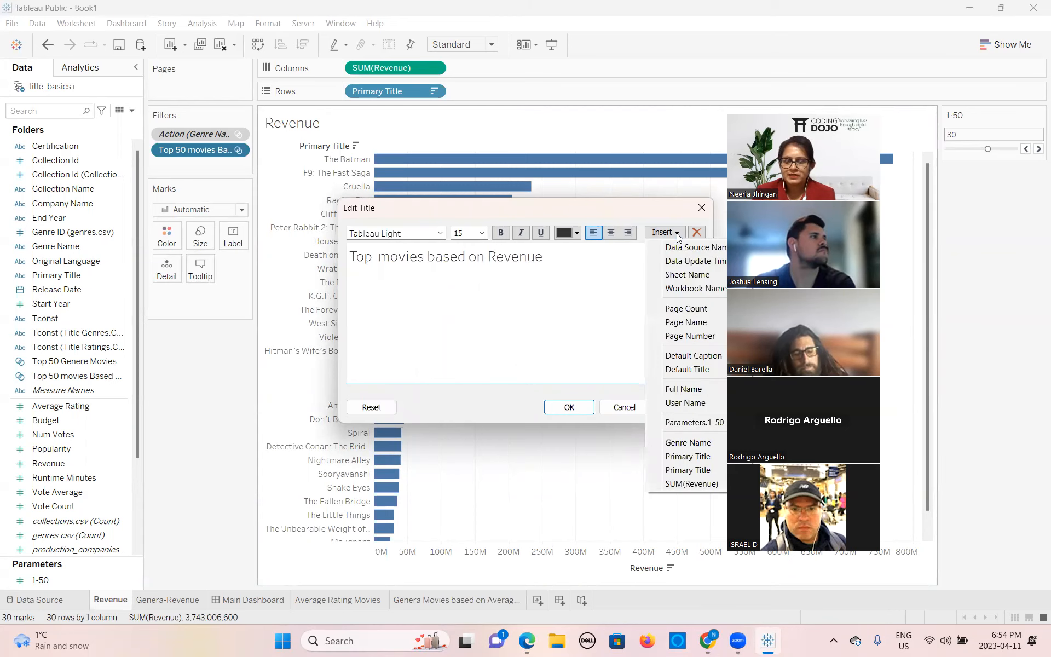
{"action": "left_click", "coordinate": [677, 422]}
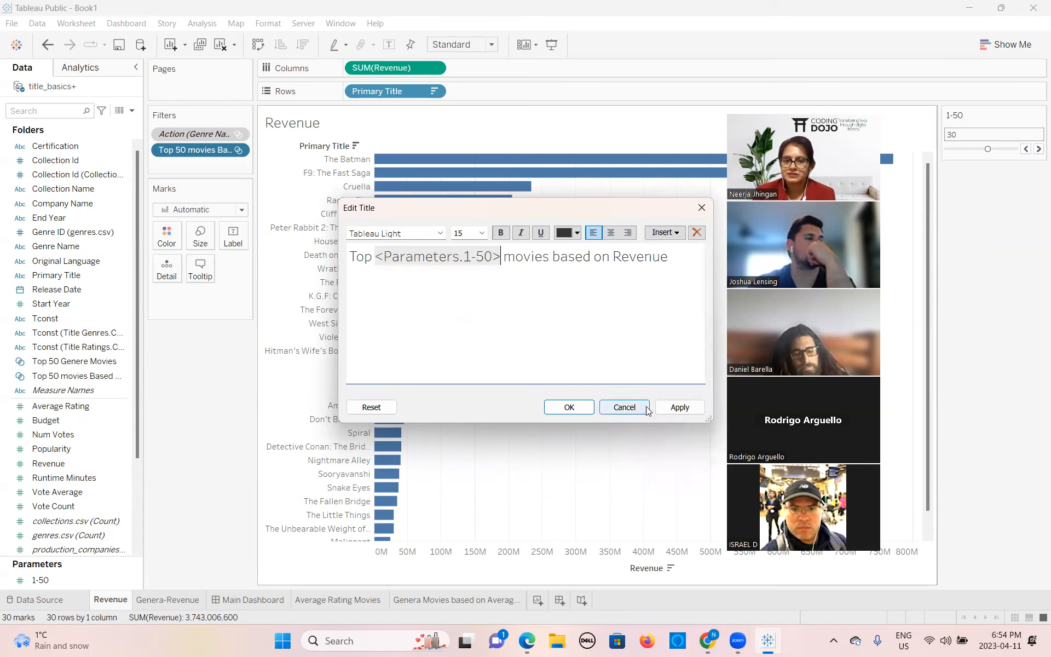
{"action": "left_click", "coordinate": [673, 411]}
{"action": "left_click", "coordinate": [565, 407]}
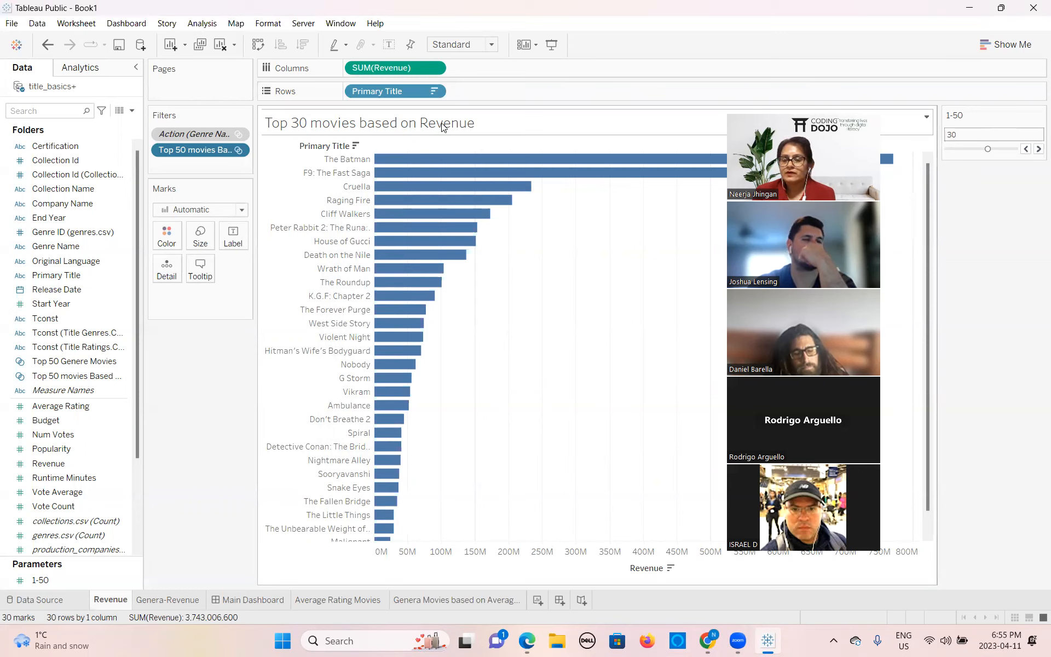
Lower the 1-50 parameter on the Revenue sheet to 24
{"action": "left_click", "coordinate": [1025, 149]}
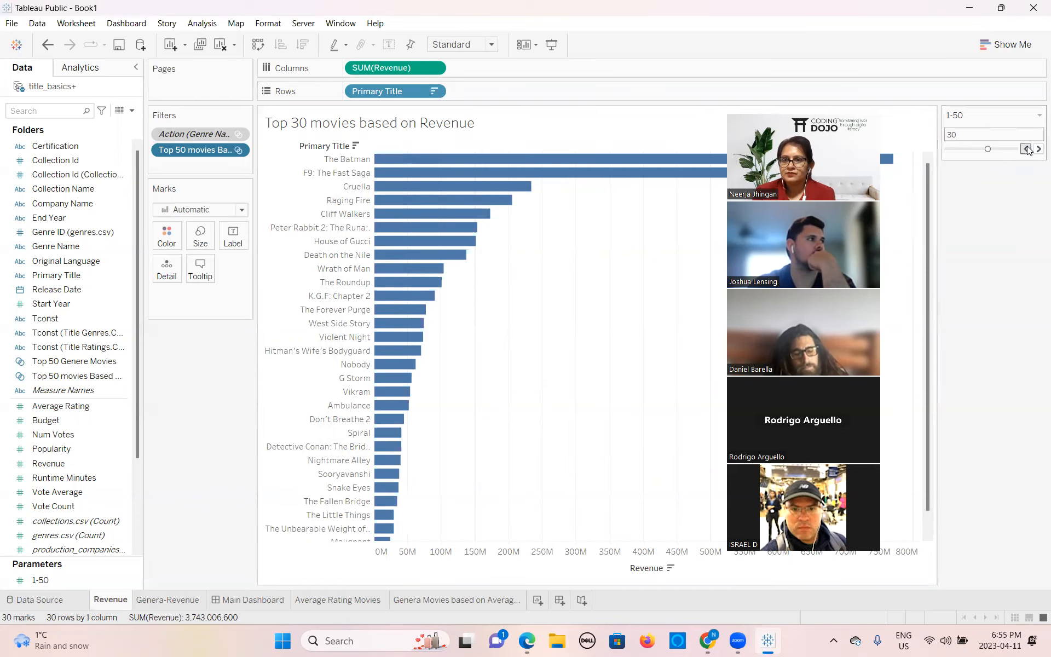
{"action": "left_click", "coordinate": [1026, 149]}
{"action": "left_click", "coordinate": [1026, 149]}
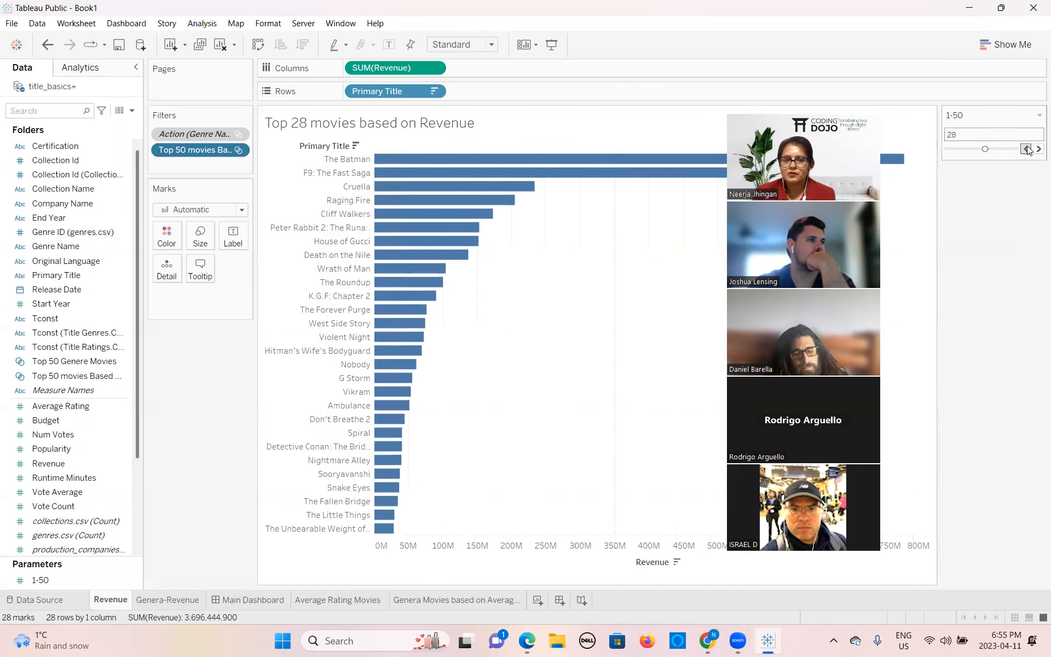
{"action": "left_click", "coordinate": [1025, 149]}
{"action": "left_click", "coordinate": [1026, 149]}
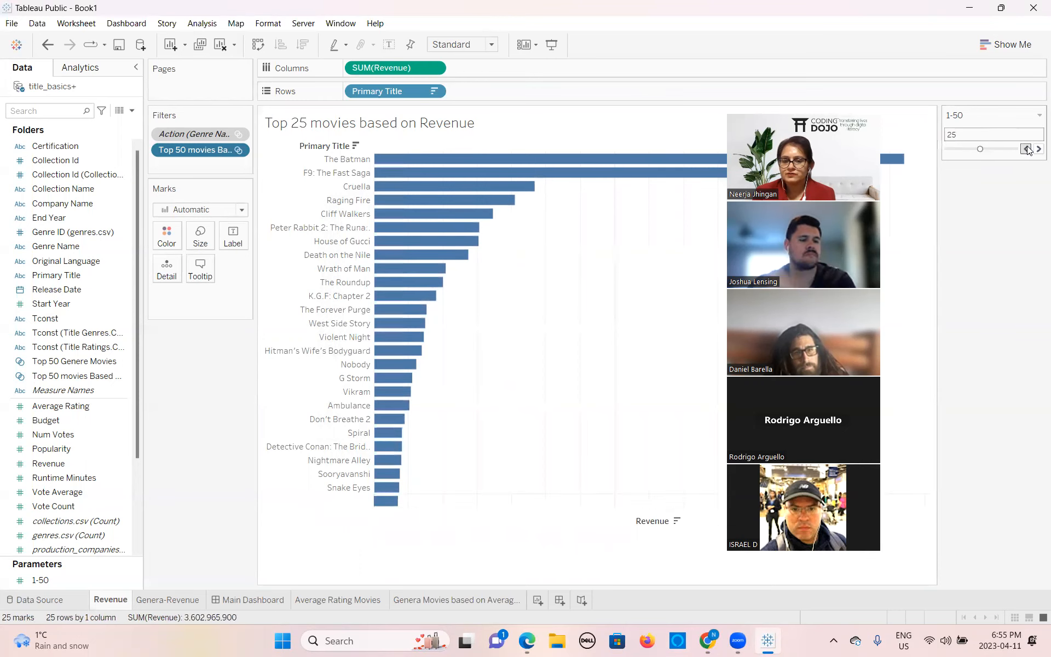
{"action": "left_click", "coordinate": [1026, 149]}
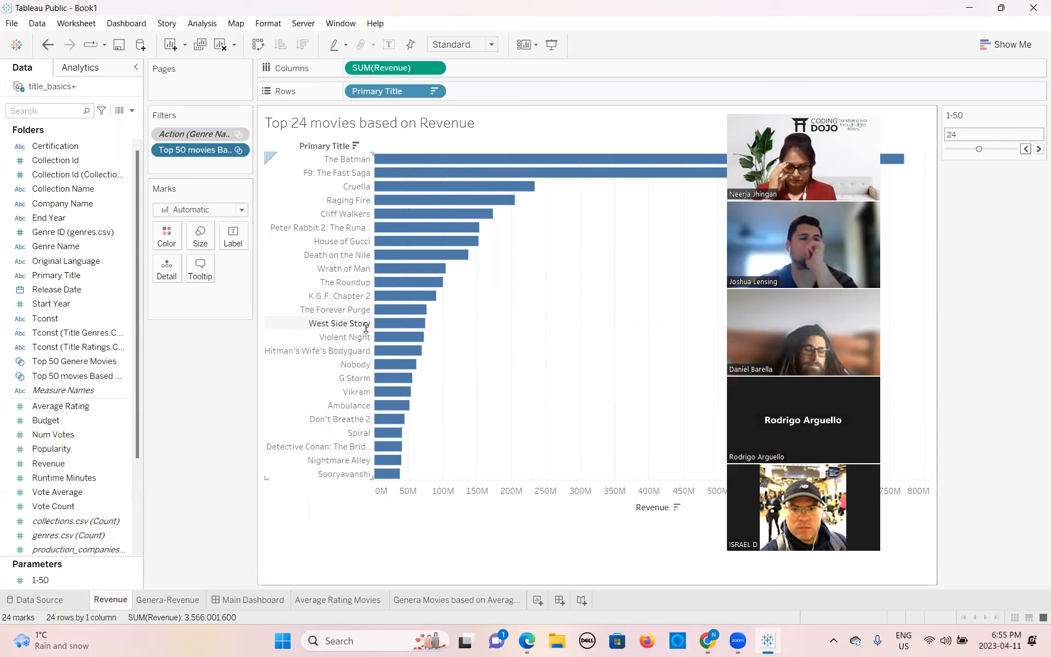
Create a new dashboard and name it "Average Rating Dashboard"
{"action": "left_click", "coordinate": [559, 600]}
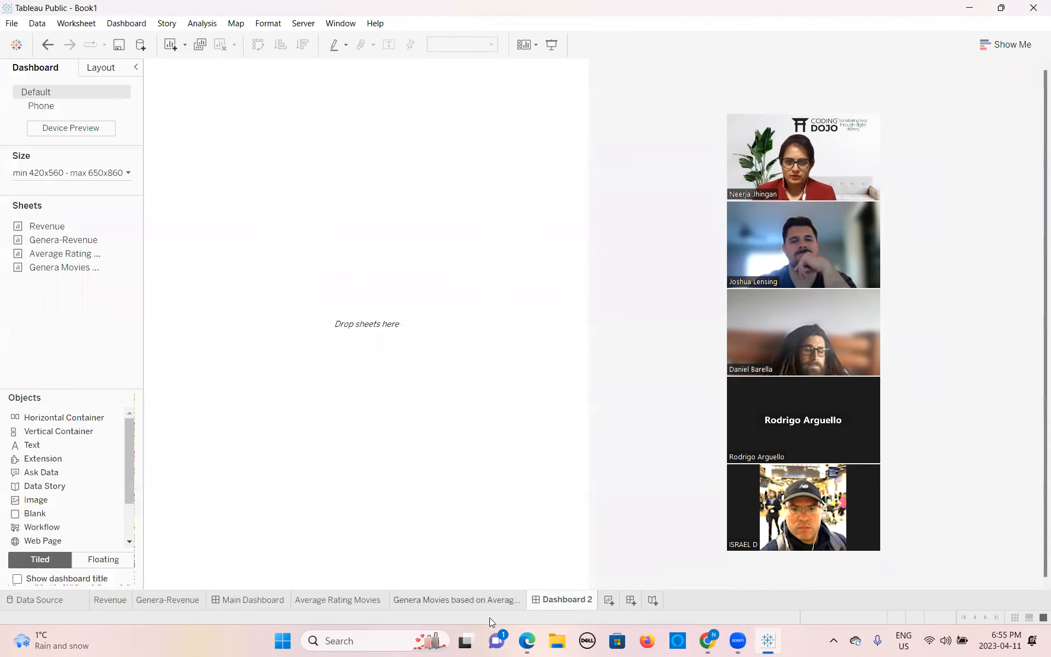
{"action": "double_click", "coordinate": [558, 604]}
{"action": "type", "text": "Second "}
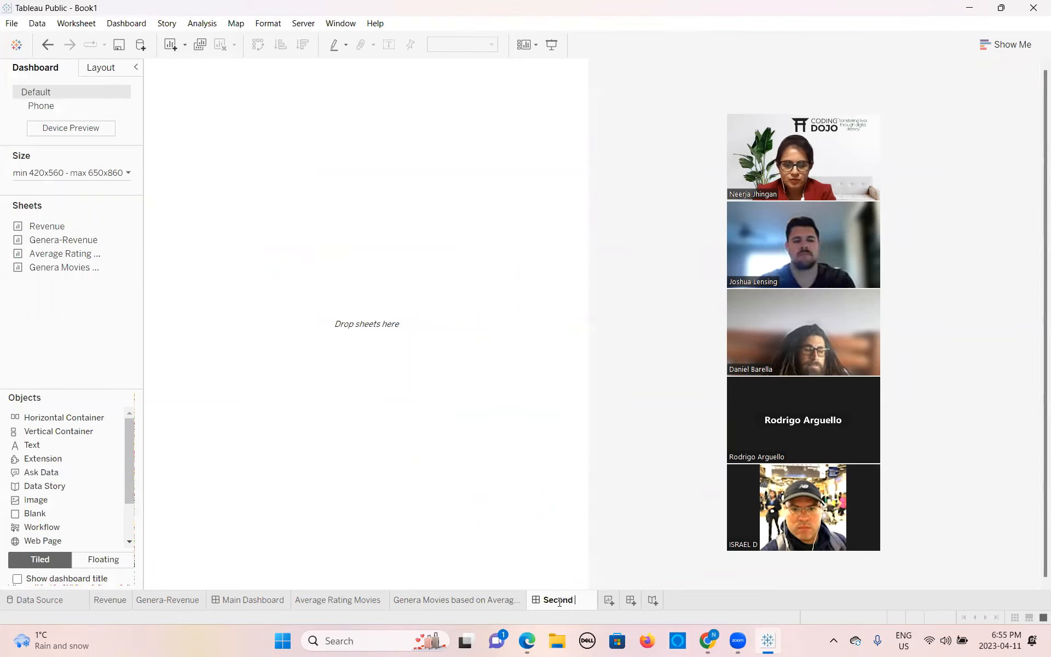
{"action": "type", "text": "Average Rating Dashboard"}
{"action": "key", "text": "Return"}
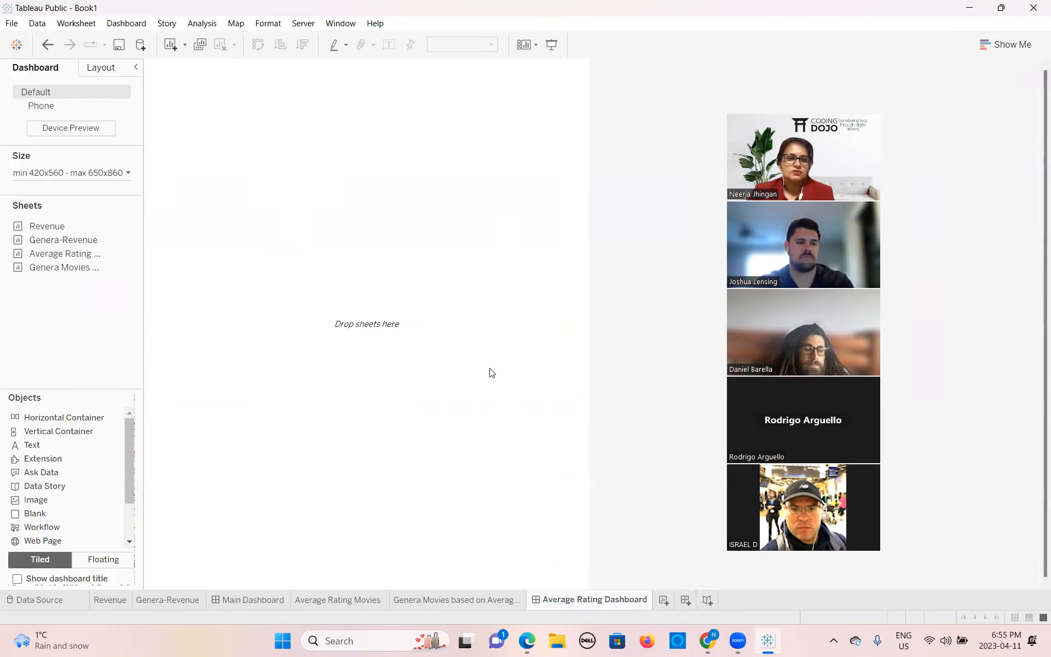
Set the dashboard size to Automatic
{"action": "left_click", "coordinate": [125, 174]}
{"action": "left_click", "coordinate": [131, 194]}
{"action": "left_click", "coordinate": [60, 220]}
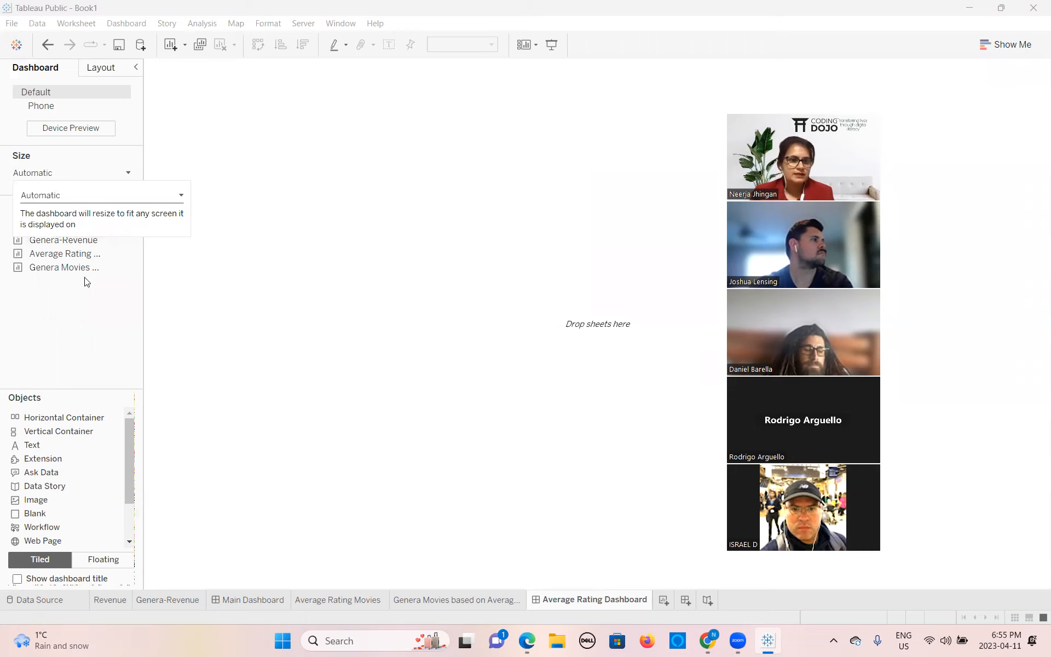
{"action": "left_click", "coordinate": [132, 311]}
Add the Average Rating Movies sheet and the genre average rating sheet side by side on the dashboard
{"action": "mouse_move", "coordinate": [64, 268]}
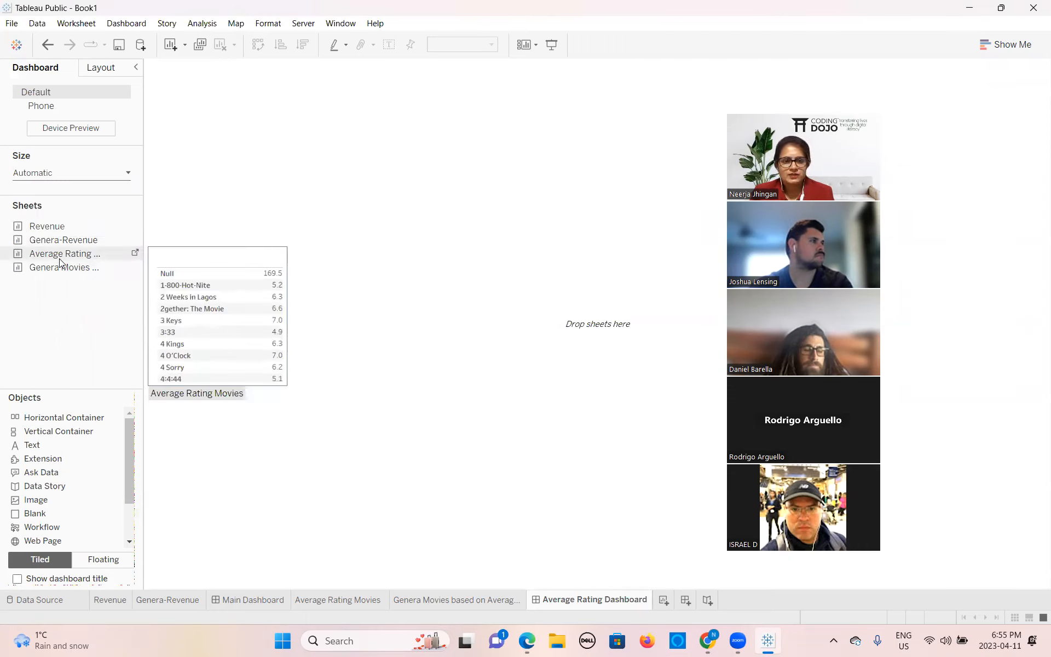
{"action": "double_click", "coordinate": [60, 257]}
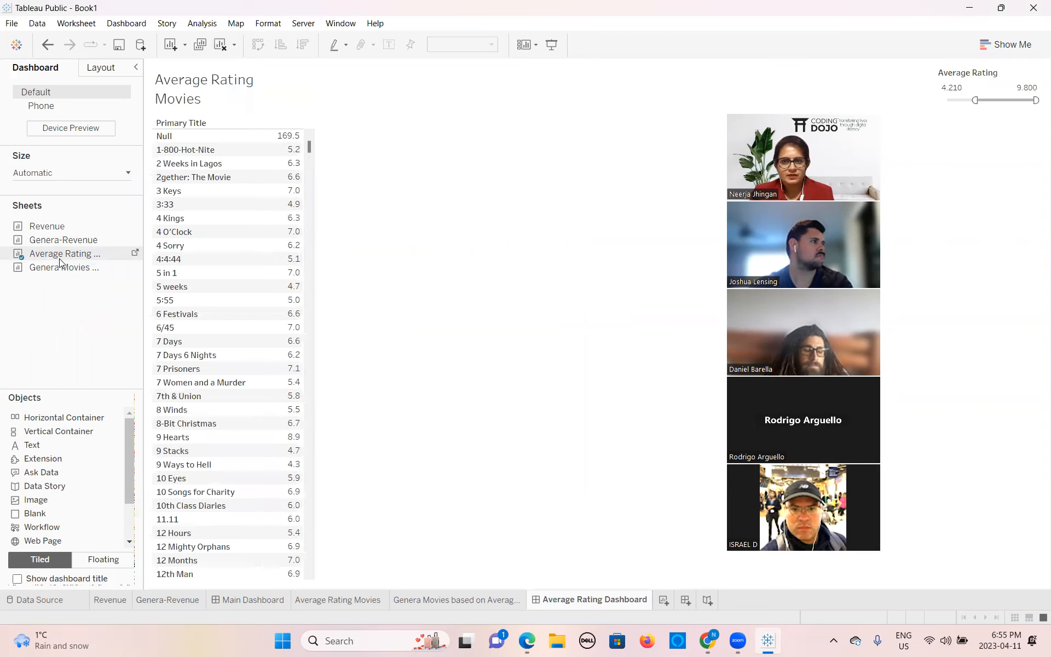
{"action": "double_click", "coordinate": [64, 268]}
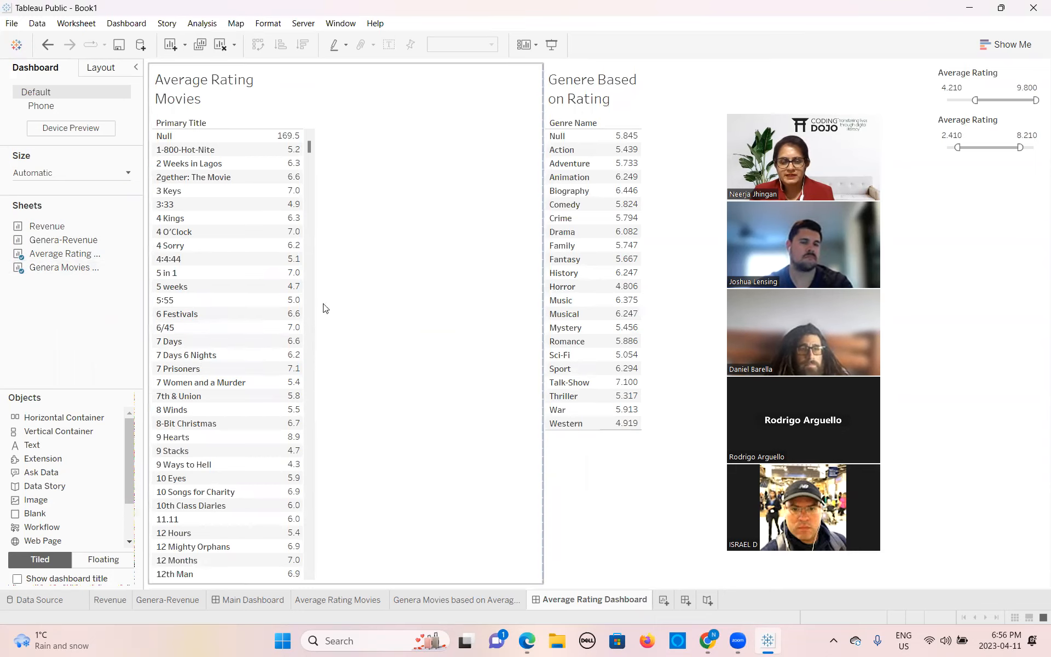
Convert the Genera Movies based on Average Rating worksheet to horizontal bars and sort the genres by descending average rating
{"action": "left_click", "coordinate": [444, 599]}
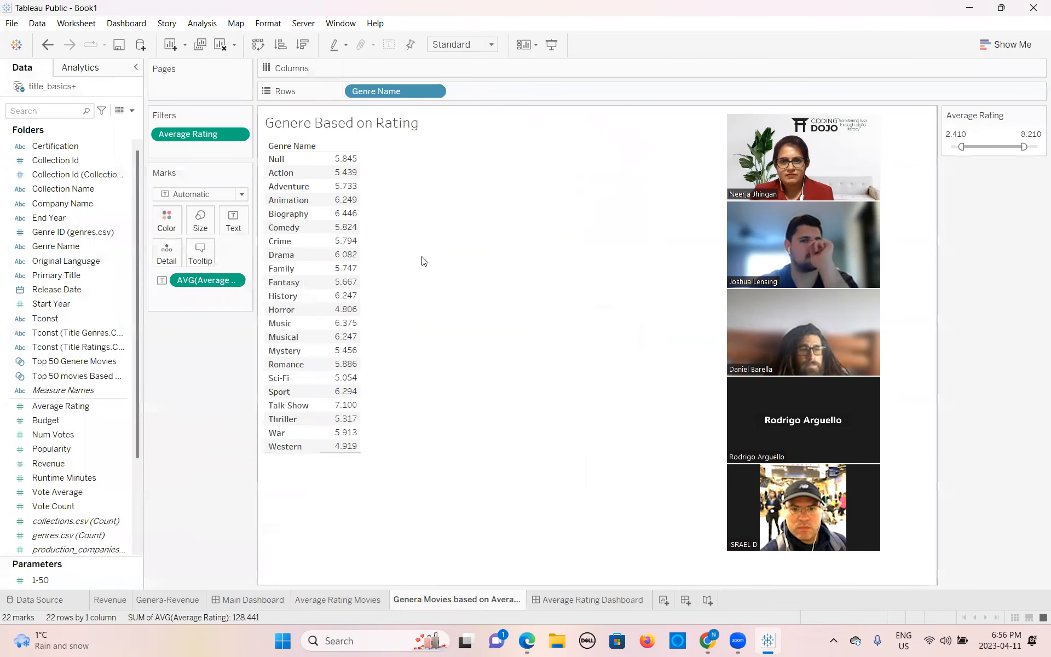
{"action": "left_click", "coordinate": [1010, 44]}
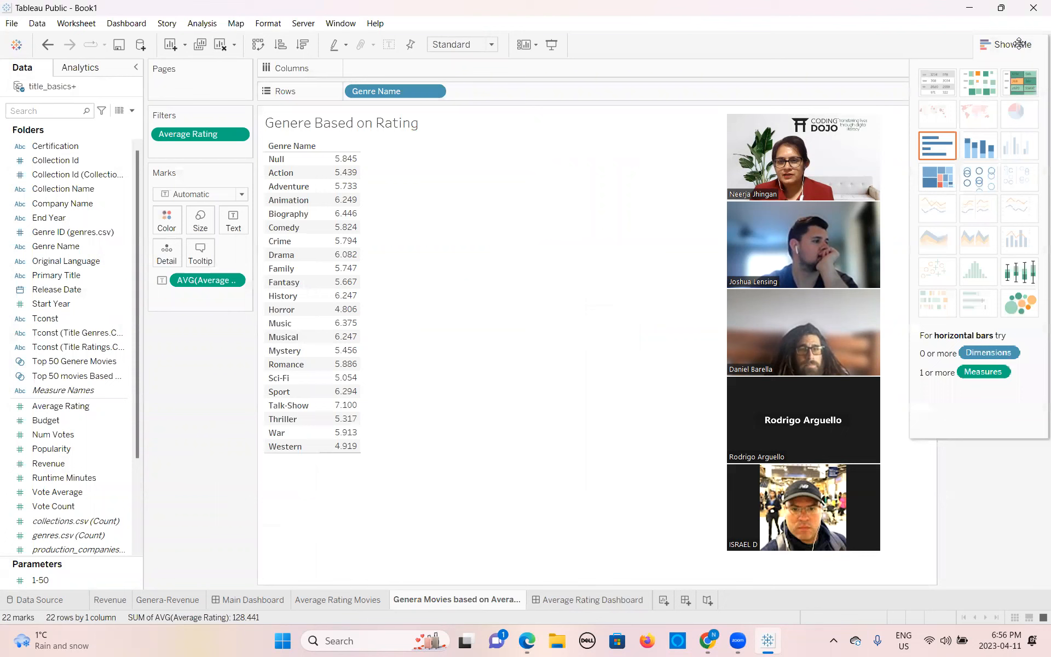
{"action": "left_click", "coordinate": [940, 148]}
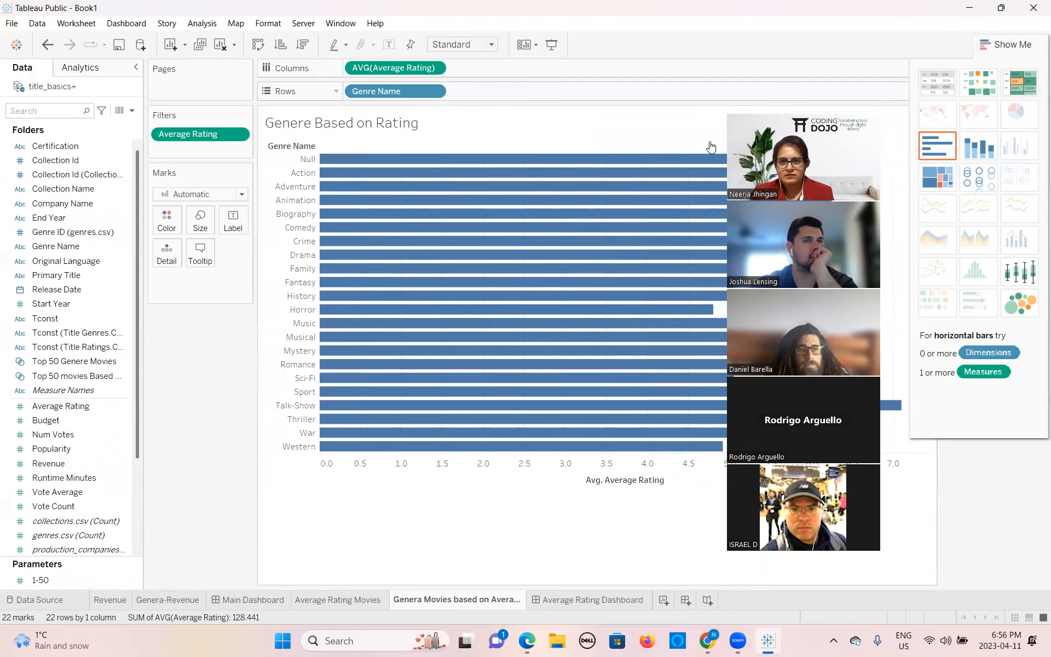
{"action": "left_click", "coordinate": [625, 143]}
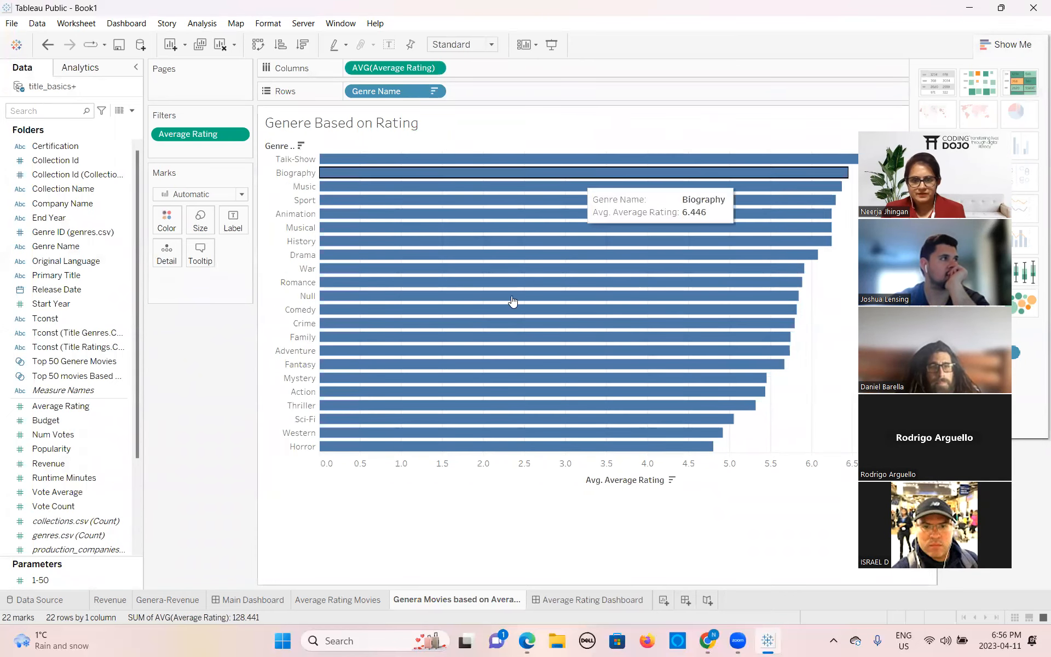
On the Average Rating Dashboard, check how selecting the Romance and Talk-Show bars affects the movie list, and clear the selection
{"action": "left_click", "coordinate": [577, 601]}
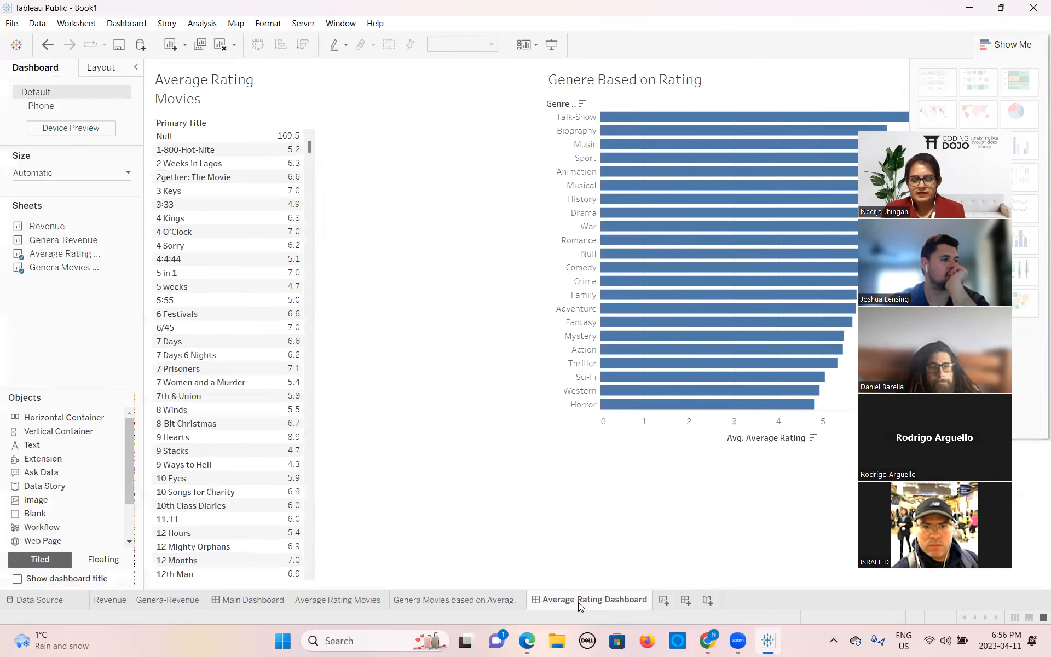
{"action": "left_click", "coordinate": [376, 313]}
{"action": "left_click", "coordinate": [659, 241]}
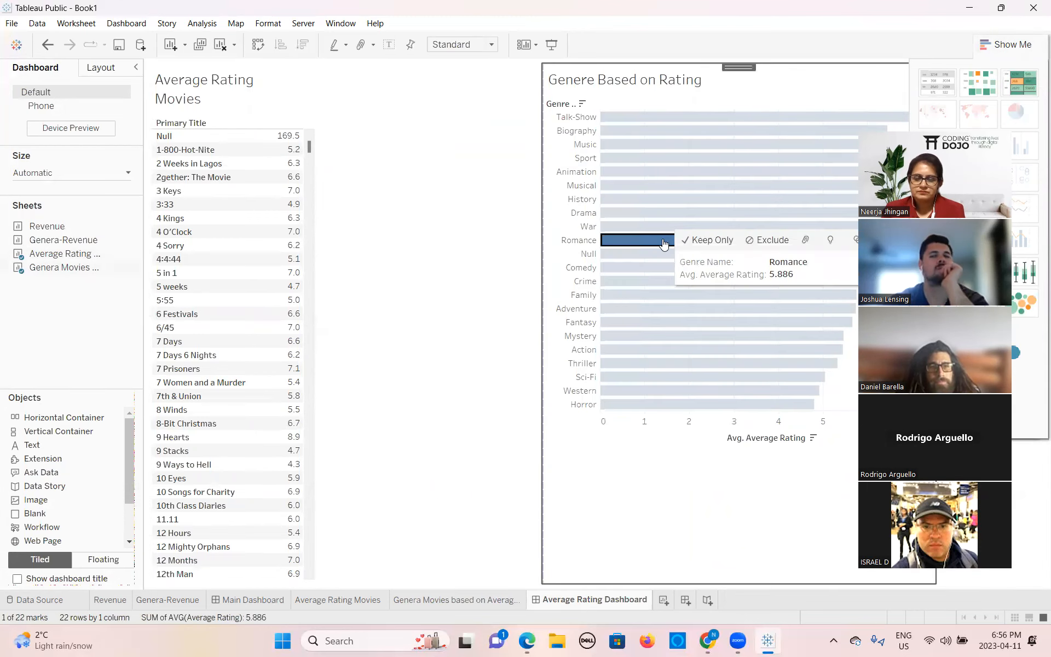
{"action": "left_click", "coordinate": [646, 117]}
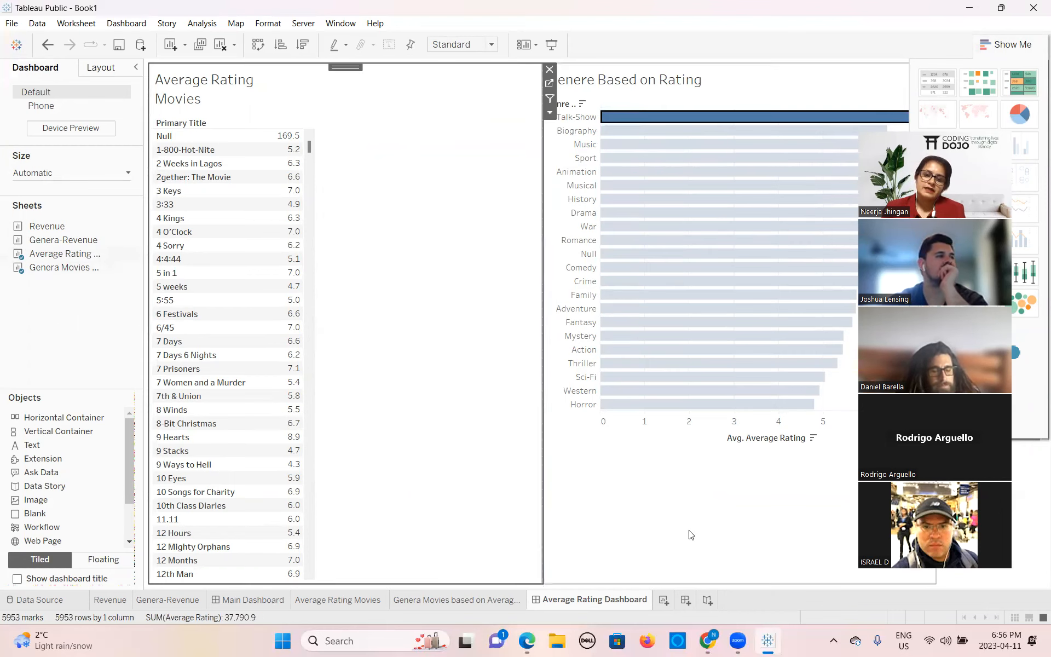
{"action": "left_click", "coordinate": [709, 540]}
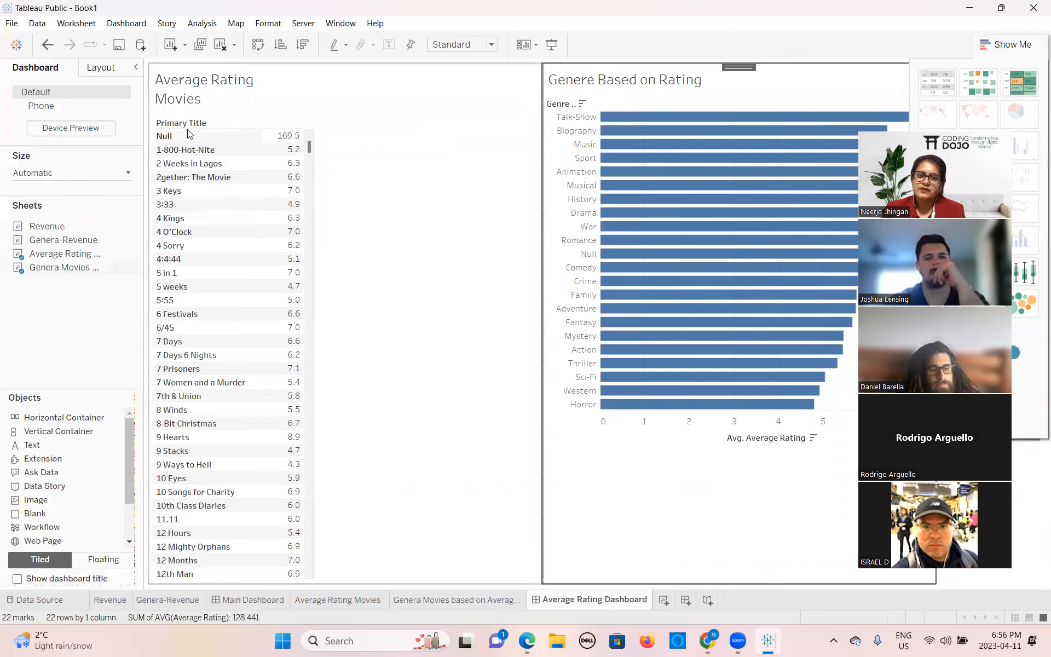
Close the chart type chooser and use the genre bar chart as a filter for the dashboard
{"action": "mouse_move", "coordinate": [649, 124]}
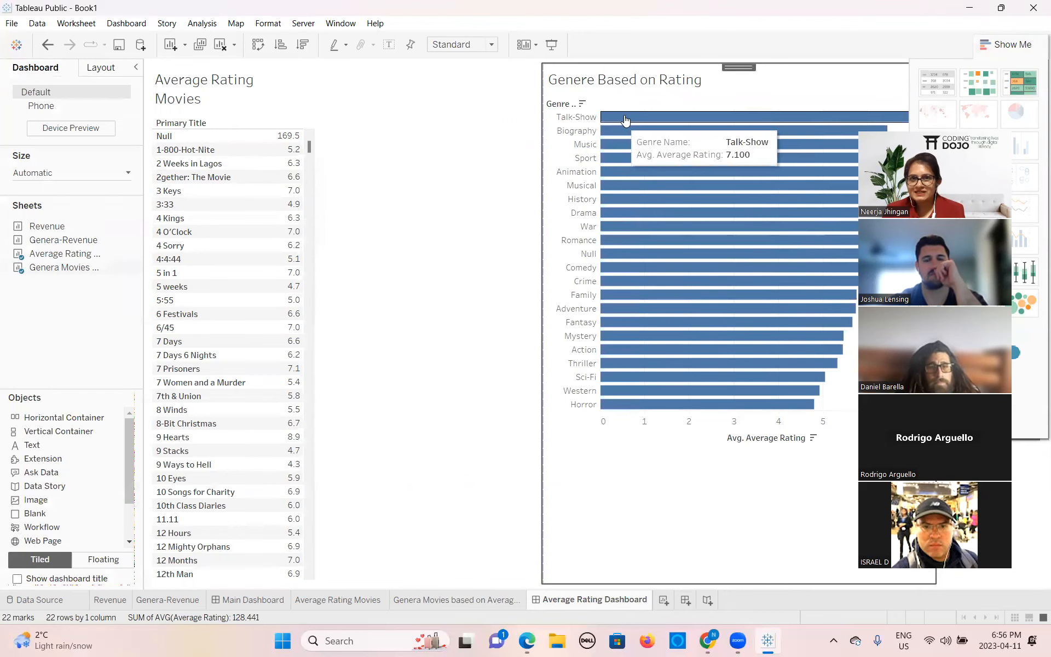
{"action": "mouse_move", "coordinate": [294, 192]}
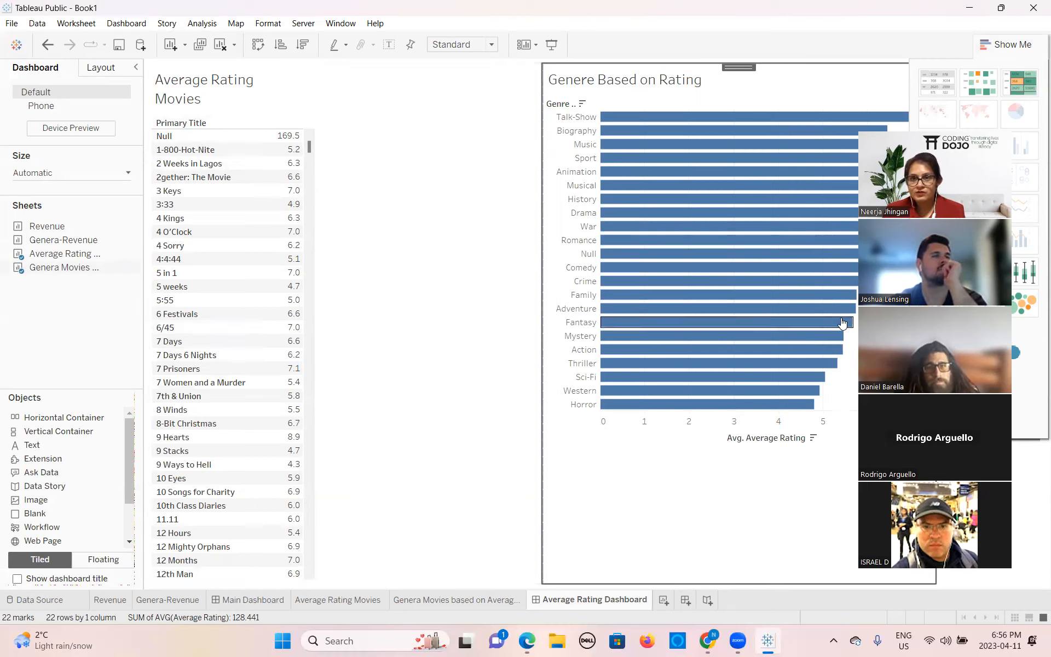
{"action": "left_click", "coordinate": [1005, 44]}
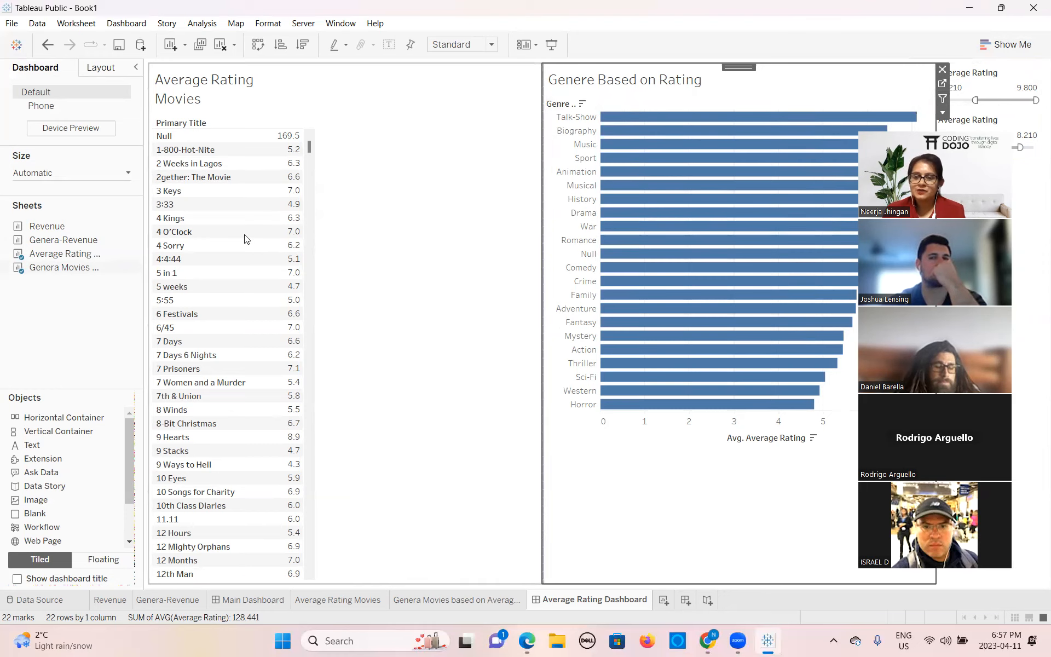
{"action": "left_click", "coordinate": [943, 99]}
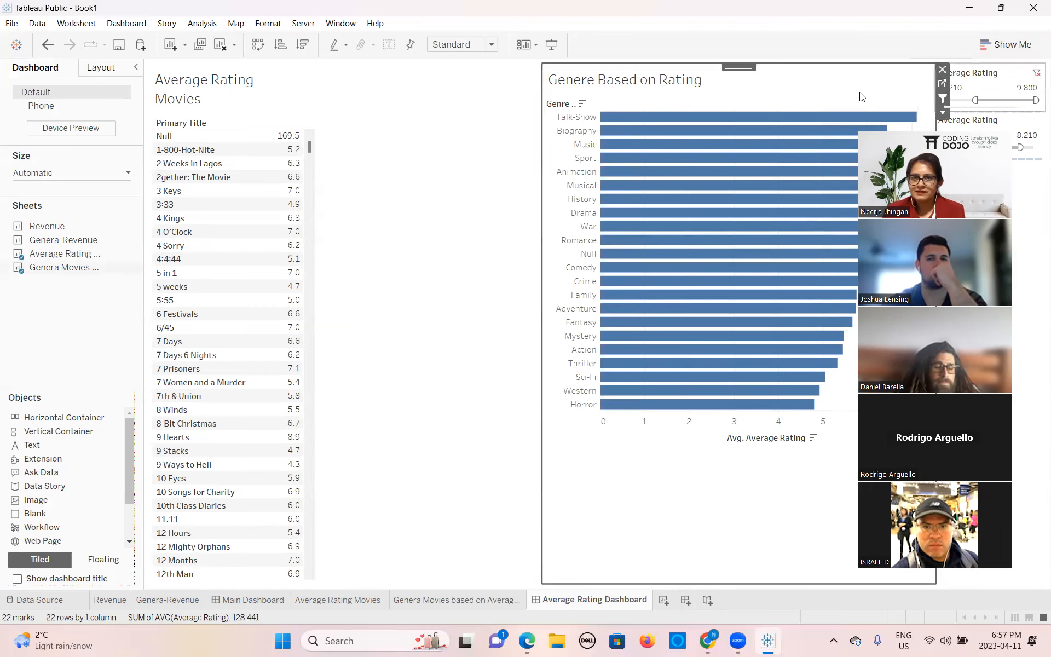
Test the genre filter with the Talk-Show, Music and Drama bars, and preview the unfiltered dashboard in presentation mode
{"action": "left_click", "coordinate": [722, 122]}
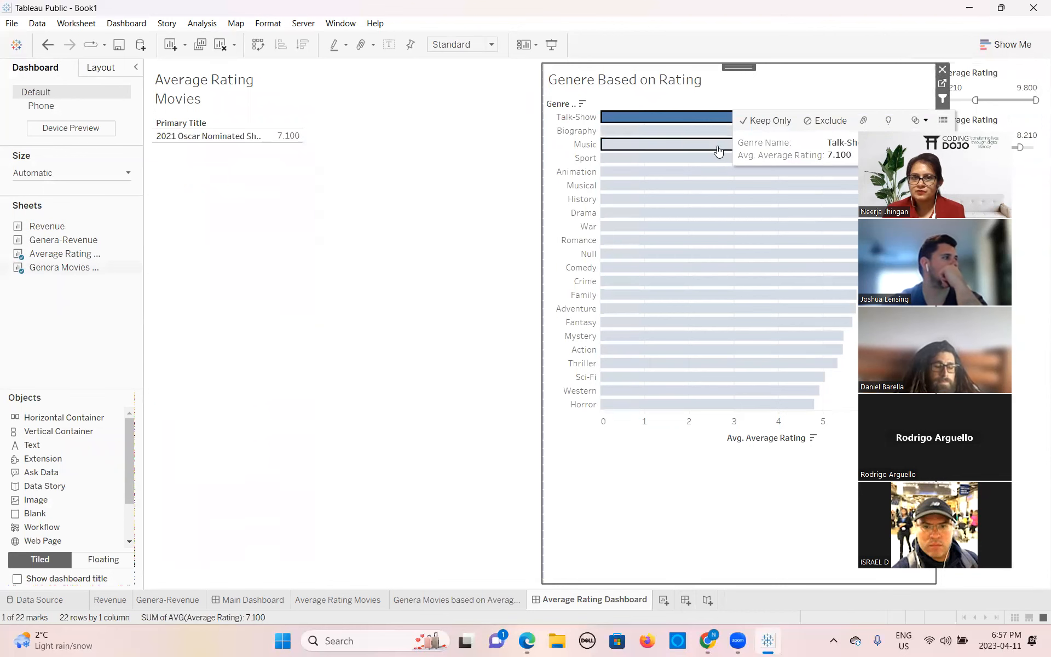
{"action": "left_click", "coordinate": [718, 150]}
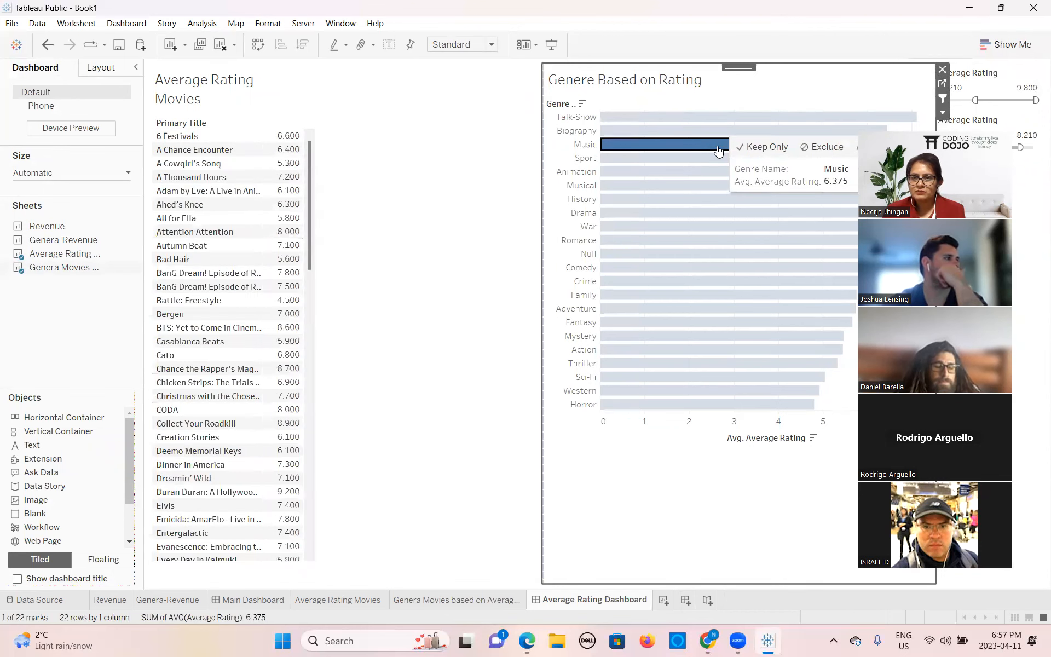
{"action": "left_click", "coordinate": [715, 210]}
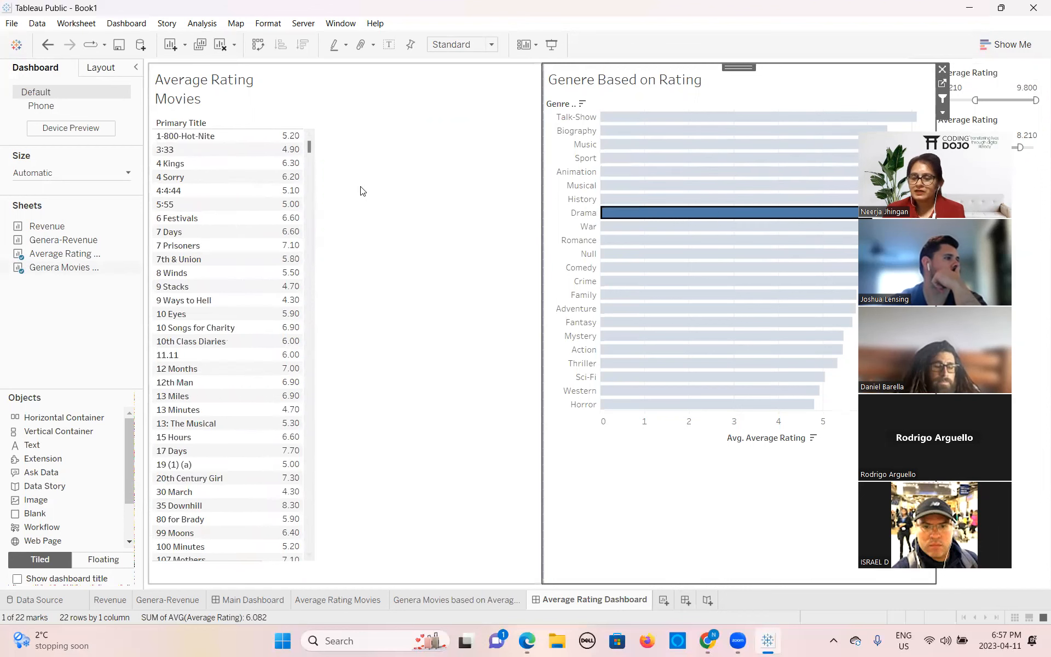
{"action": "left_click", "coordinate": [435, 240]}
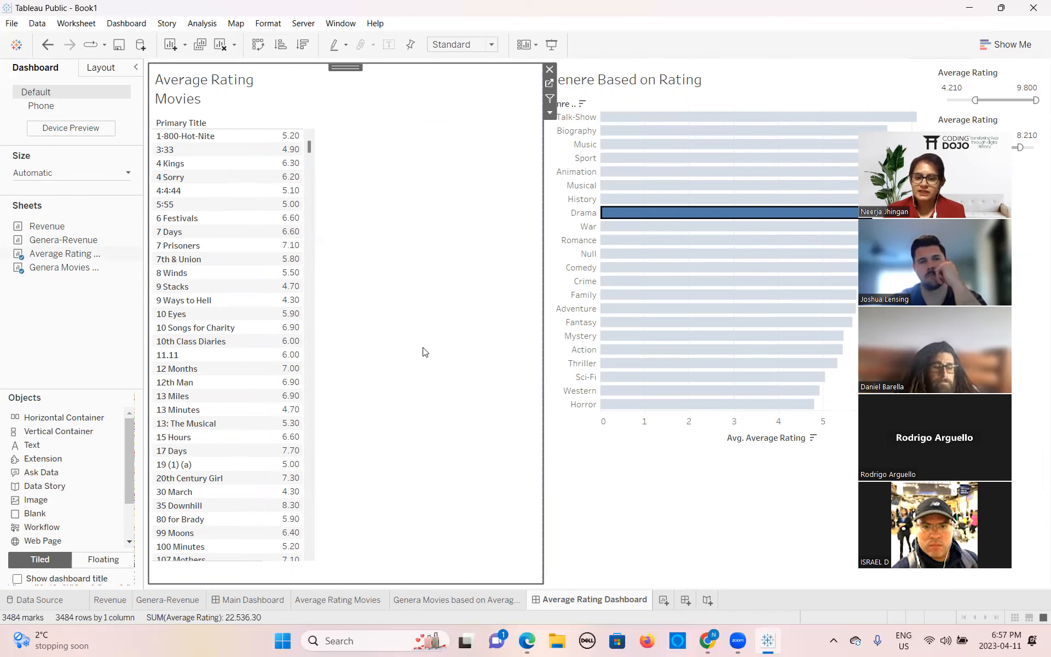
{"action": "left_click", "coordinate": [657, 557]}
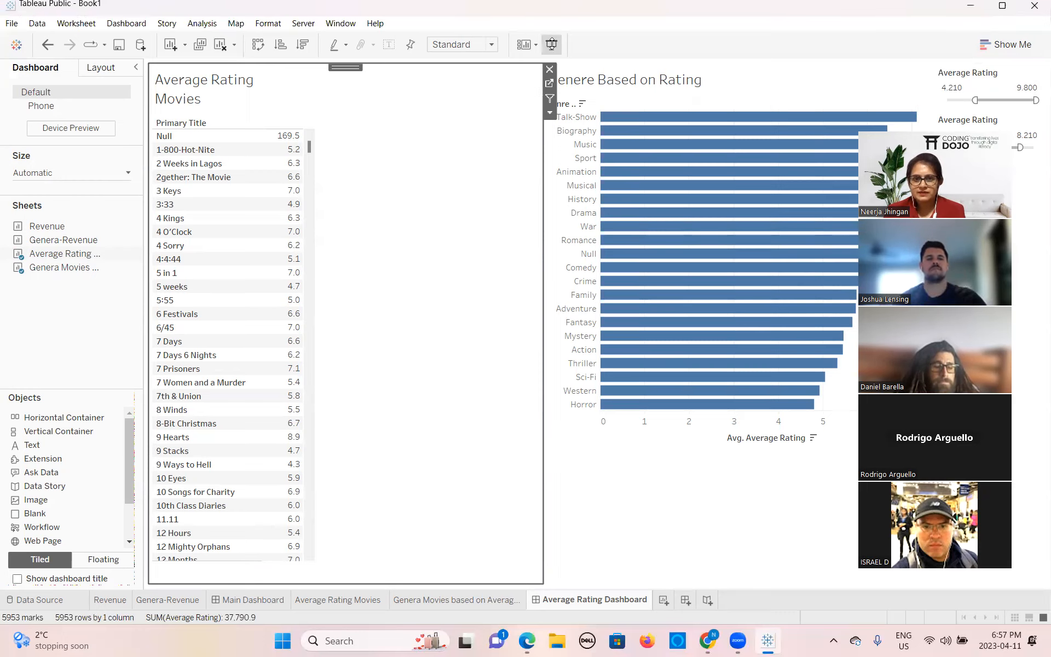
{"action": "left_click", "coordinate": [551, 44]}
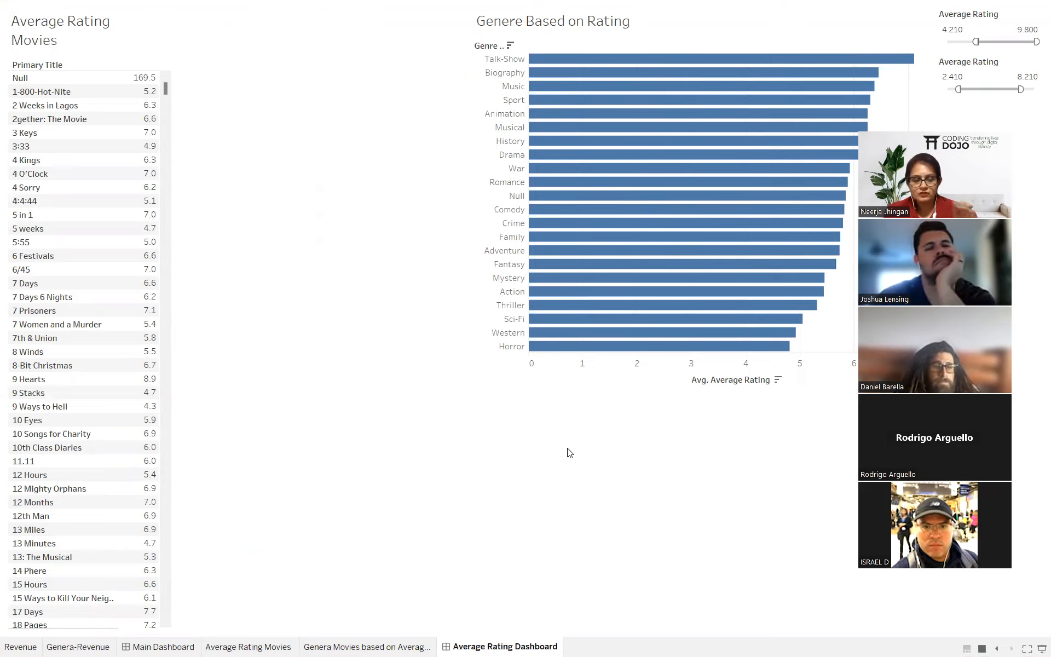
{"action": "key", "text": "Escape"}
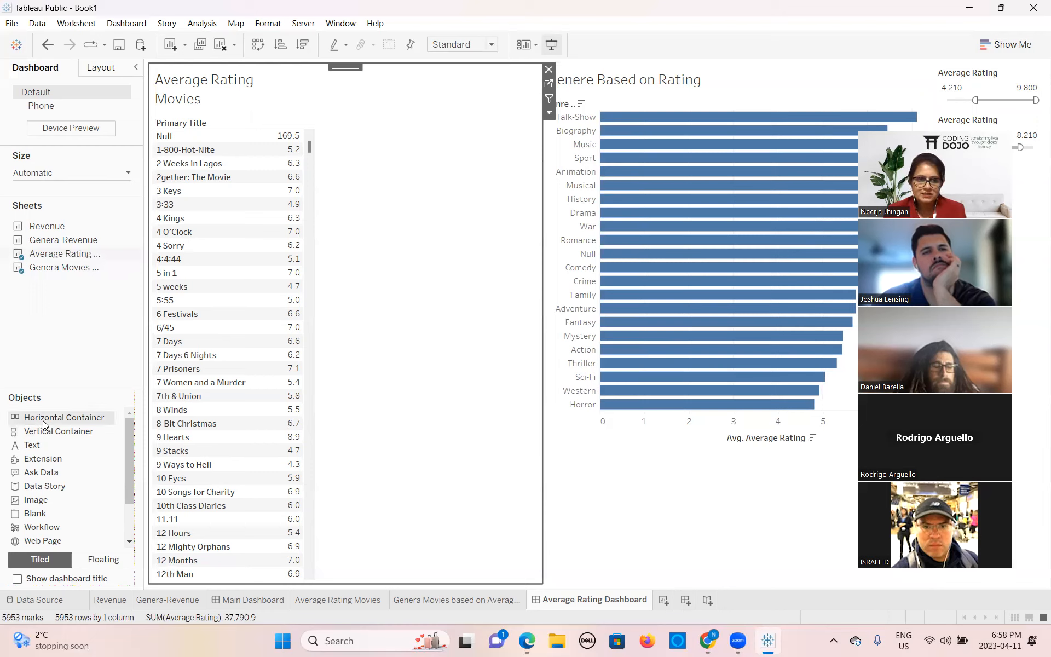
Add a Navigation object below the Average Rating Movies sheet and shrink it to a narrow strip
{"action": "scroll", "coordinate": [47, 500], "scroll_direction": "down", "scroll_amount": 3}
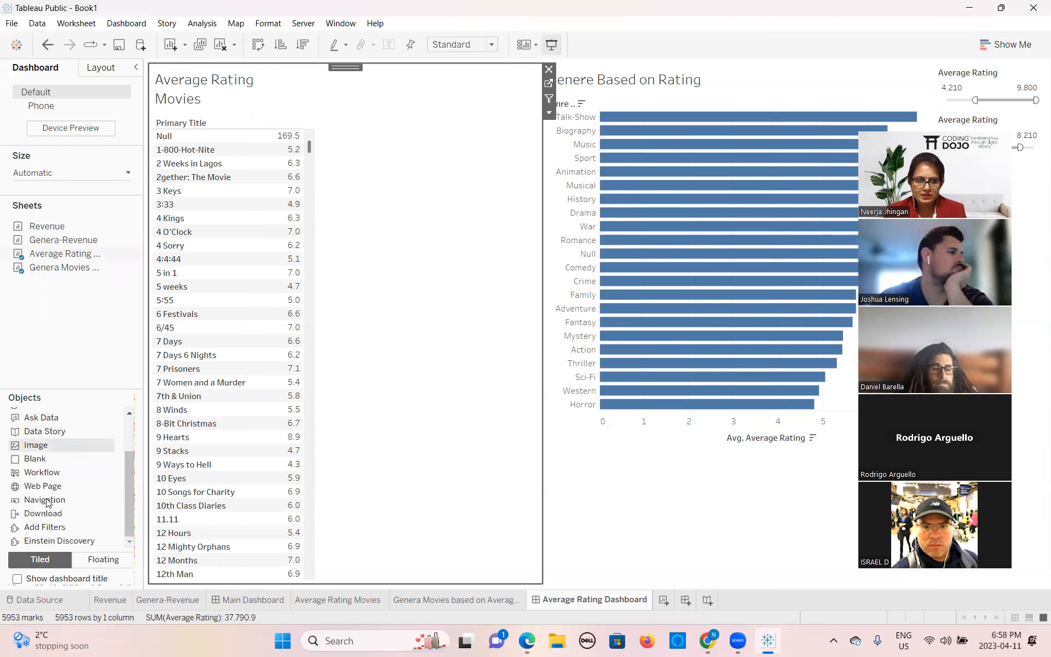
{"action": "left_click", "coordinate": [47, 500]}
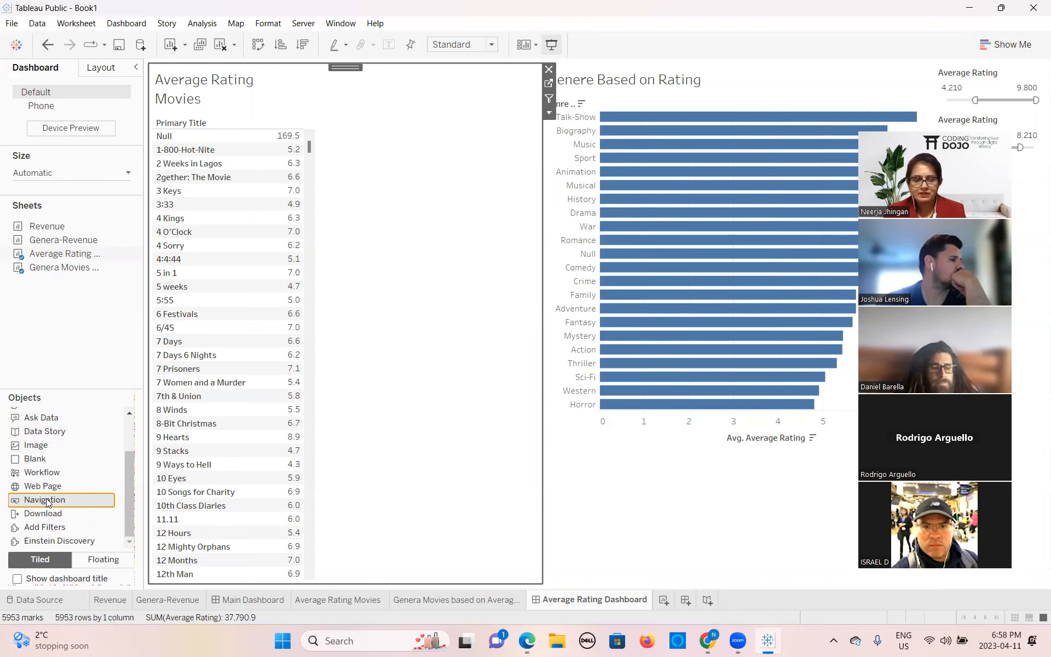
{"action": "mouse_move", "coordinate": [45, 498]}
{"action": "left_mouse_down"}
{"action": "mouse_move", "coordinate": [290, 490]}
{"action": "mouse_move", "coordinate": [360, 505]}
{"action": "left_mouse_up"}
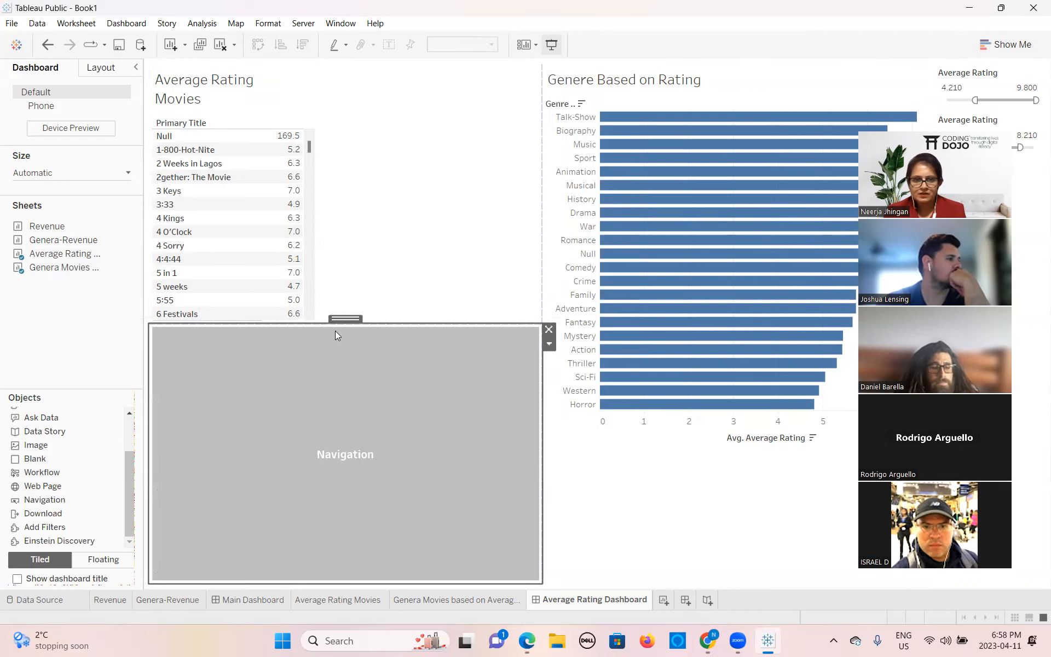
{"action": "left_click_drag", "start_coordinate": [363, 322], "coordinate": [367, 529]}
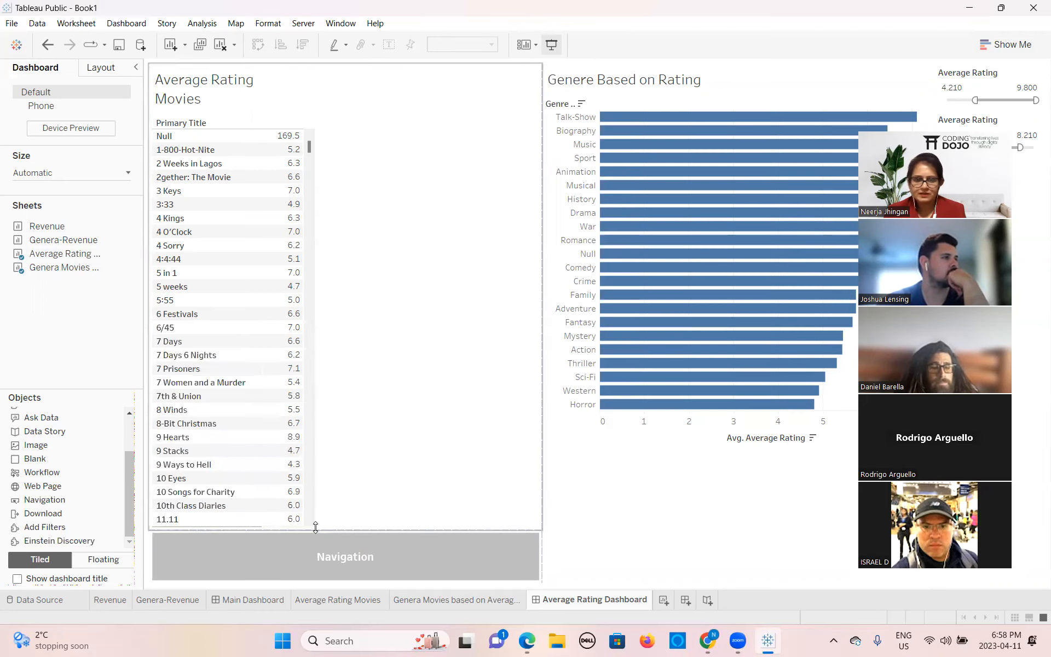
Set the navigation button to lead to Main Dashboard and title it "Go To Main Dashboard"
{"action": "double_click", "coordinate": [306, 553]}
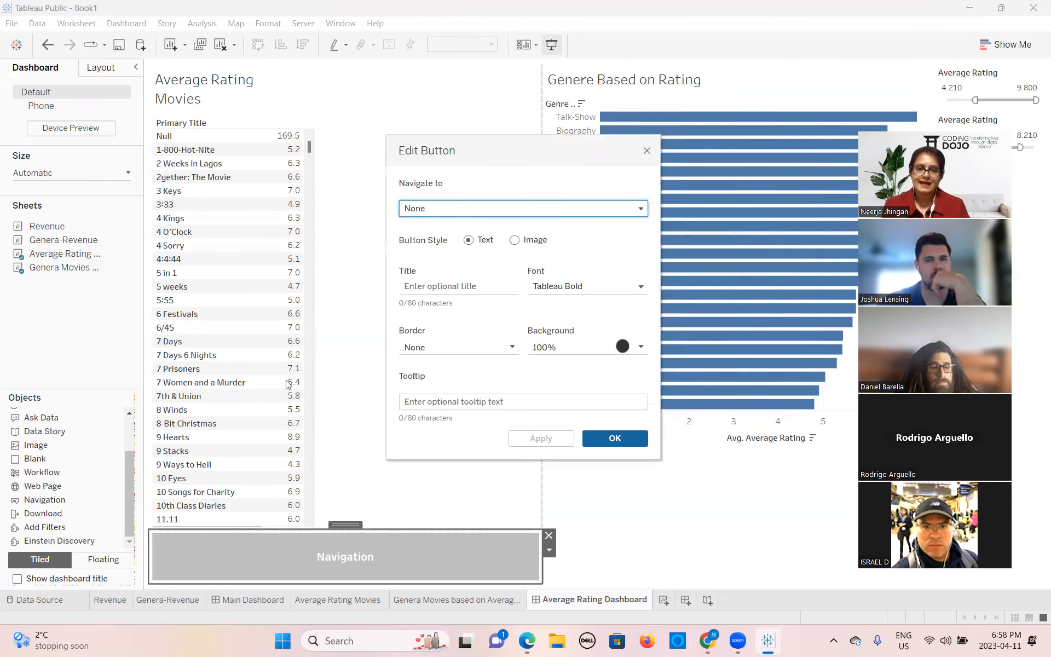
{"action": "left_click", "coordinate": [490, 212]}
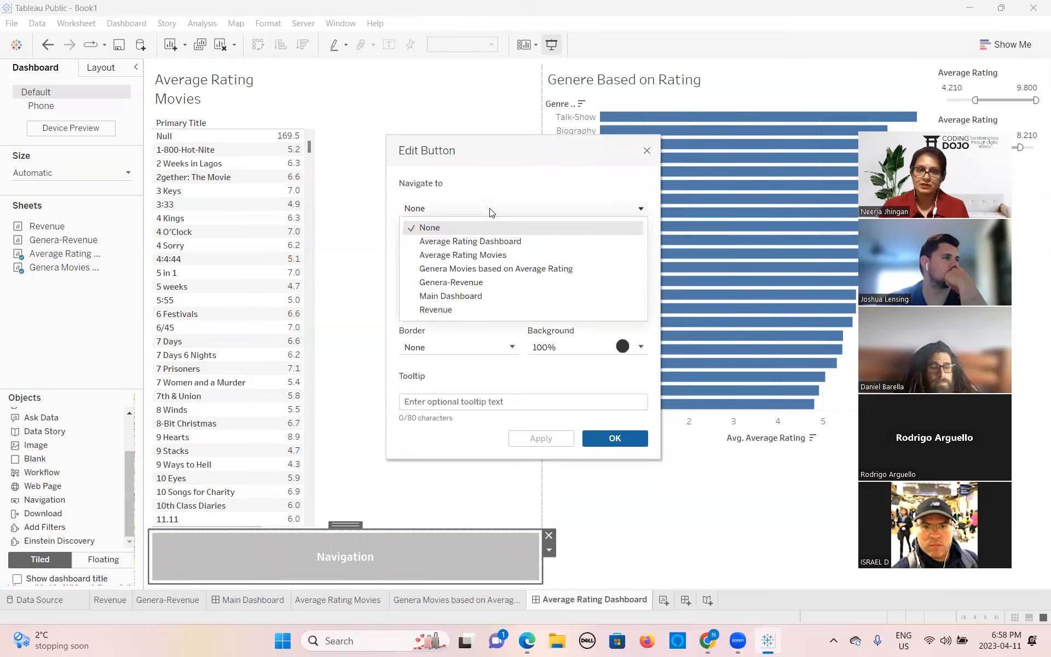
{"action": "left_click", "coordinate": [457, 295]}
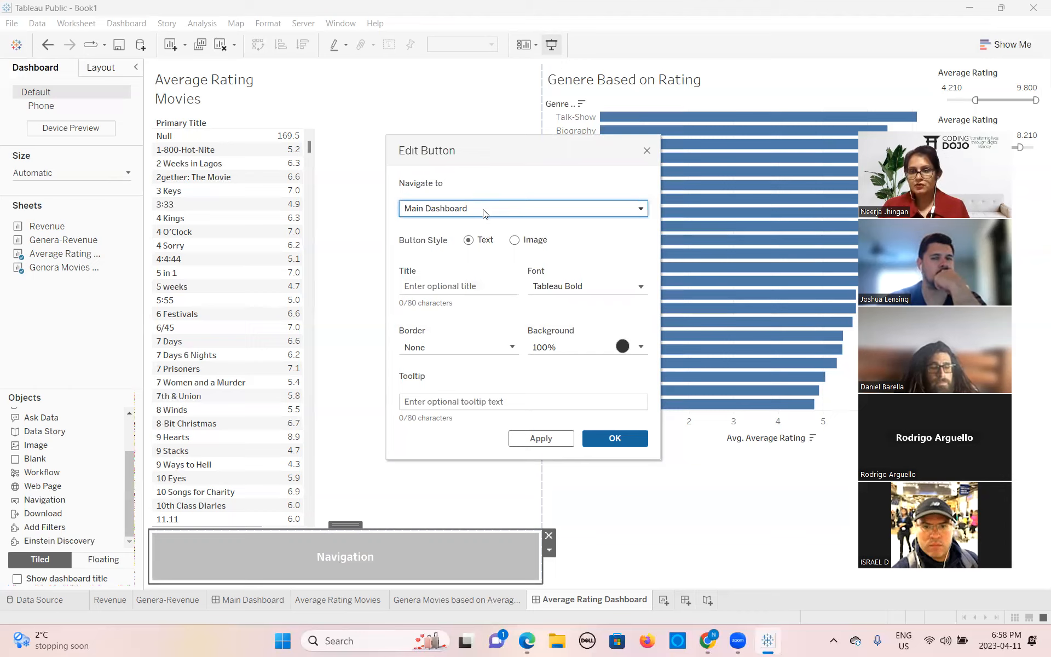
{"action": "left_click", "coordinate": [448, 286]}
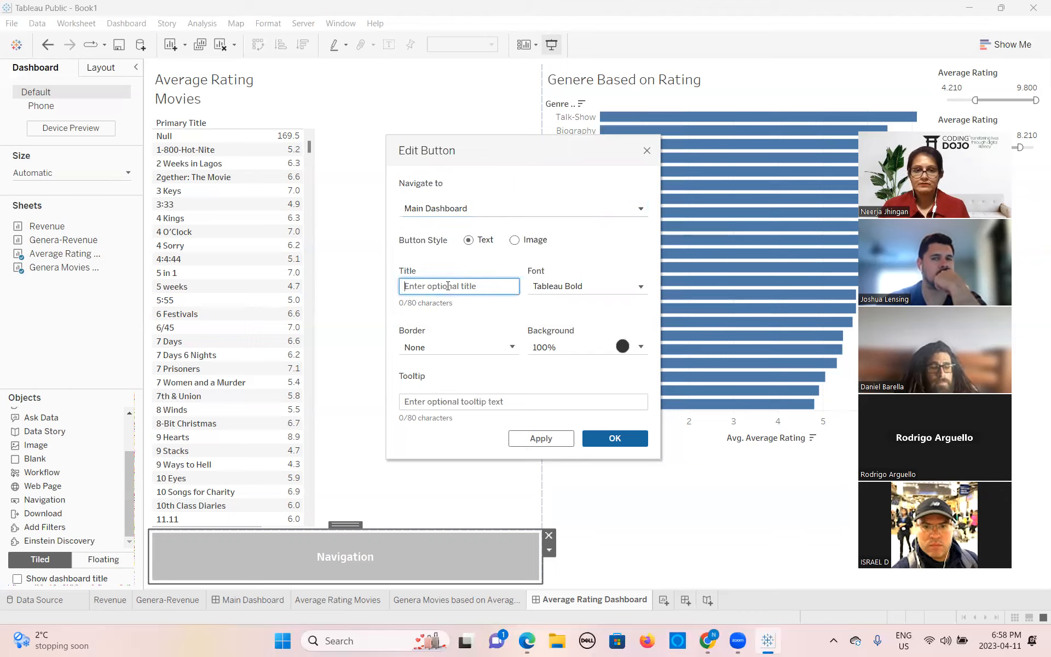
{"action": "type", "text": "Go "}
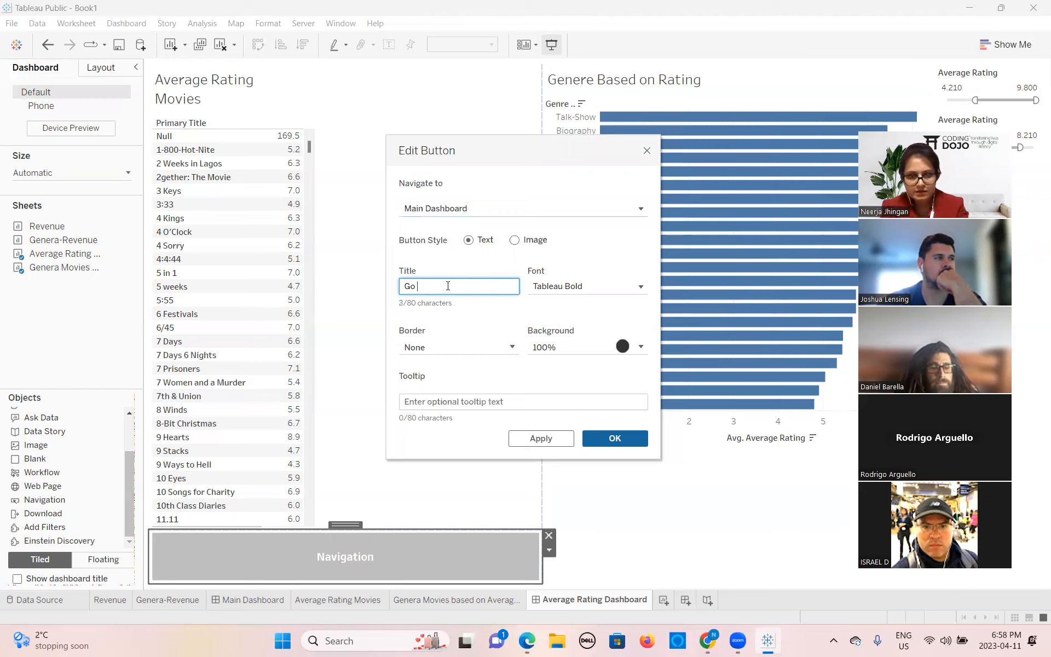
{"action": "type", "text": "To Mai"}
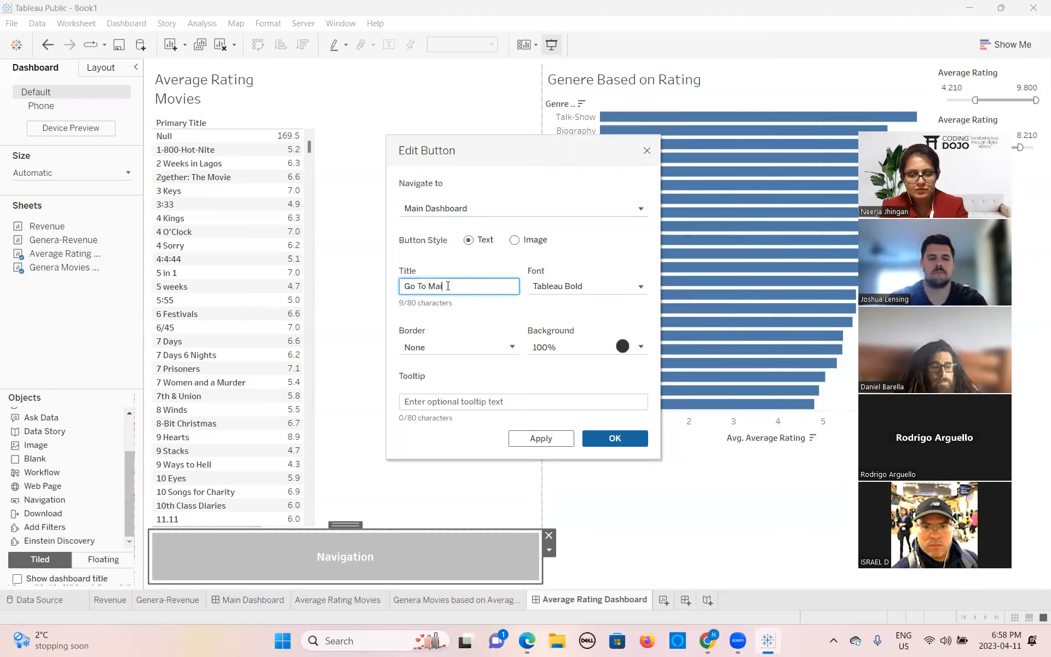
{"action": "type", "text": "n Dashboard"}
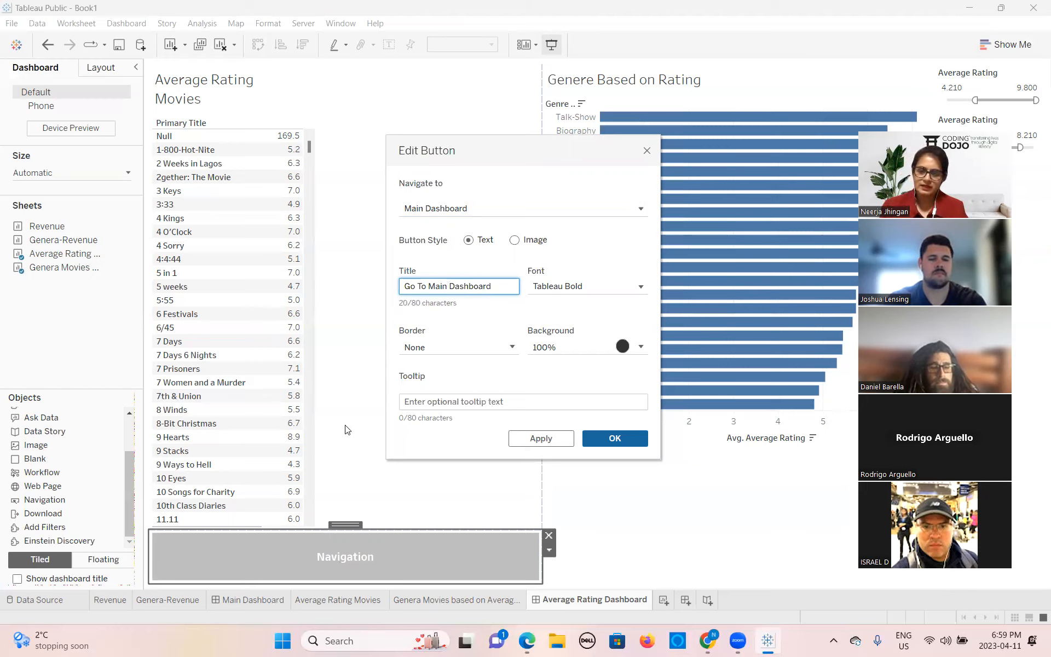
Give the "Go To Main Dashboard" button a blue background and apply the button settings
{"action": "left_click", "coordinate": [638, 350]}
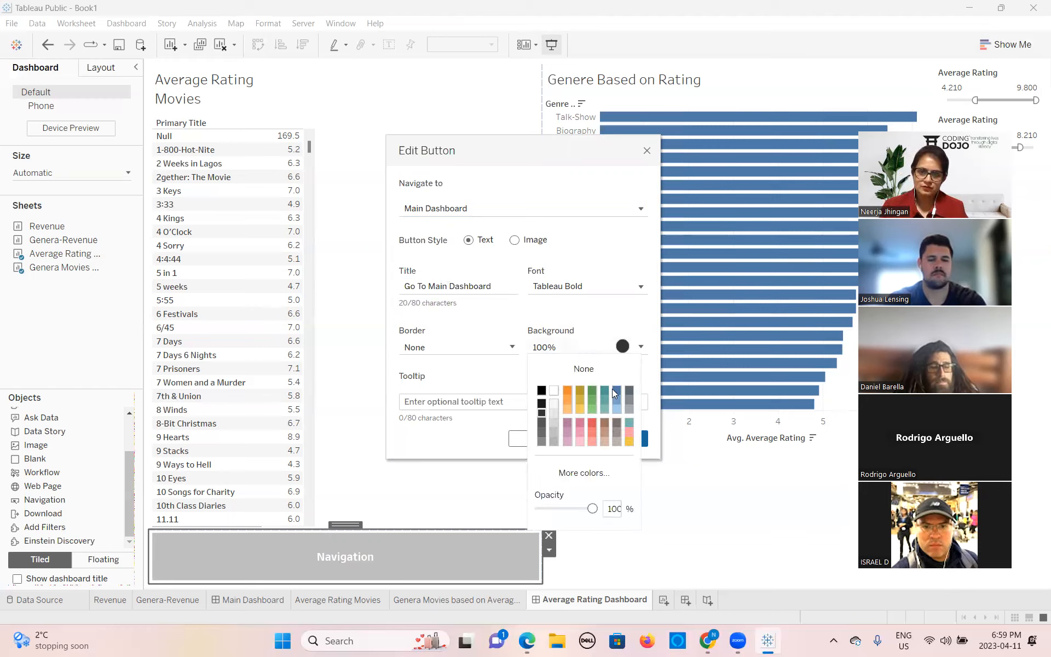
{"action": "left_click", "coordinate": [590, 410]}
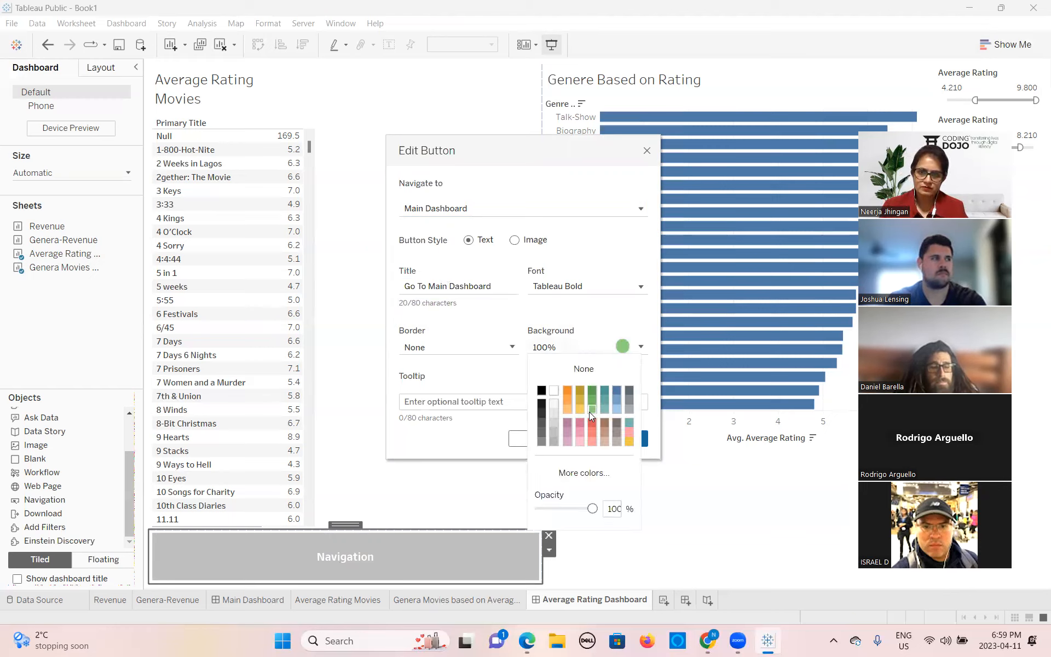
{"action": "left_click", "coordinate": [617, 390]}
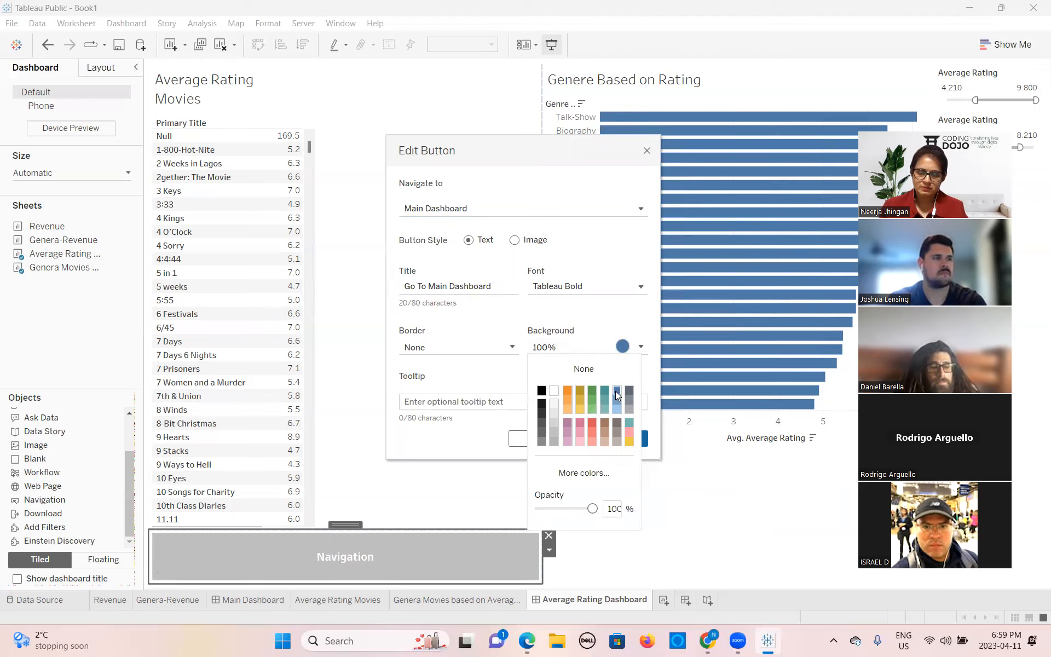
{"action": "left_click", "coordinate": [517, 393]}
{"action": "left_click", "coordinate": [618, 438]}
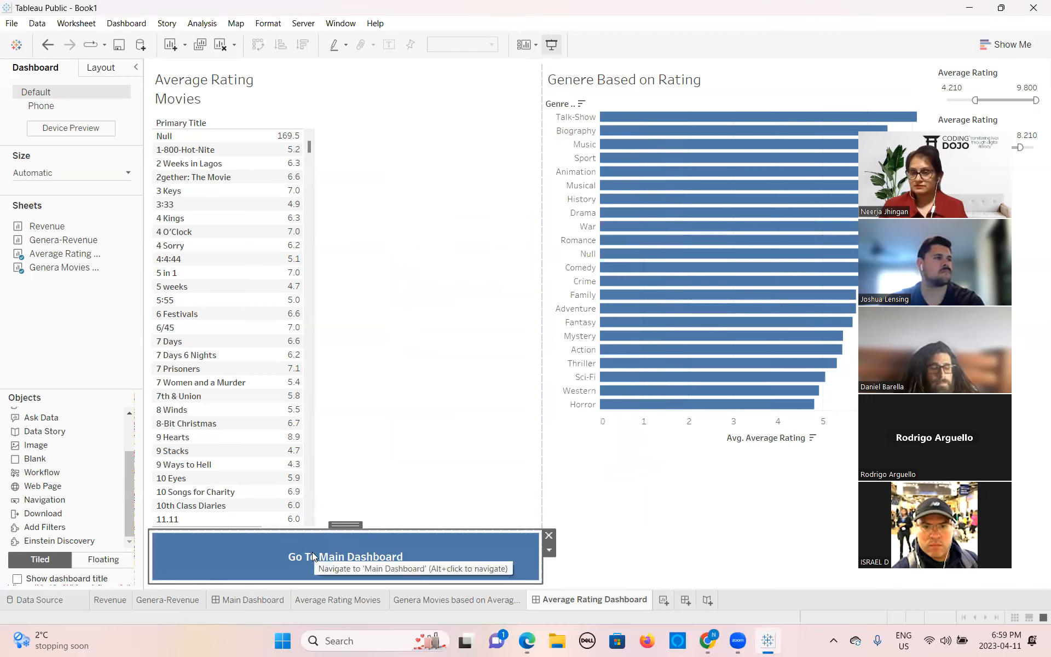
Test the "Go To Main Dashboard" button in presentation mode, and return to editing on Main Dashboard
{"action": "left_click", "coordinate": [552, 45]}
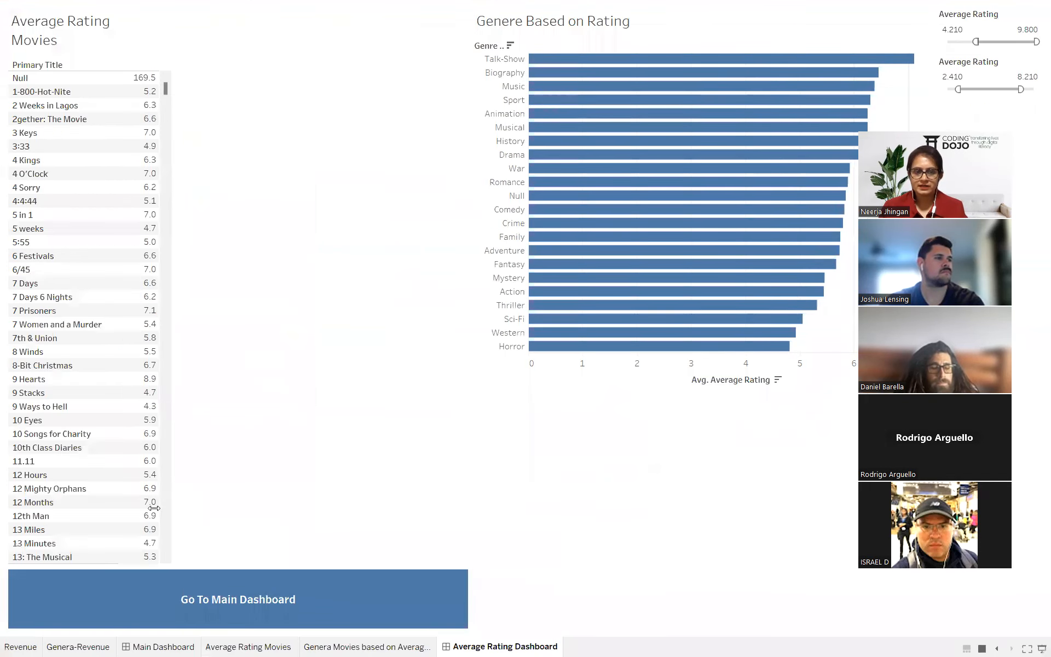
{"action": "left_click", "coordinate": [106, 599]}
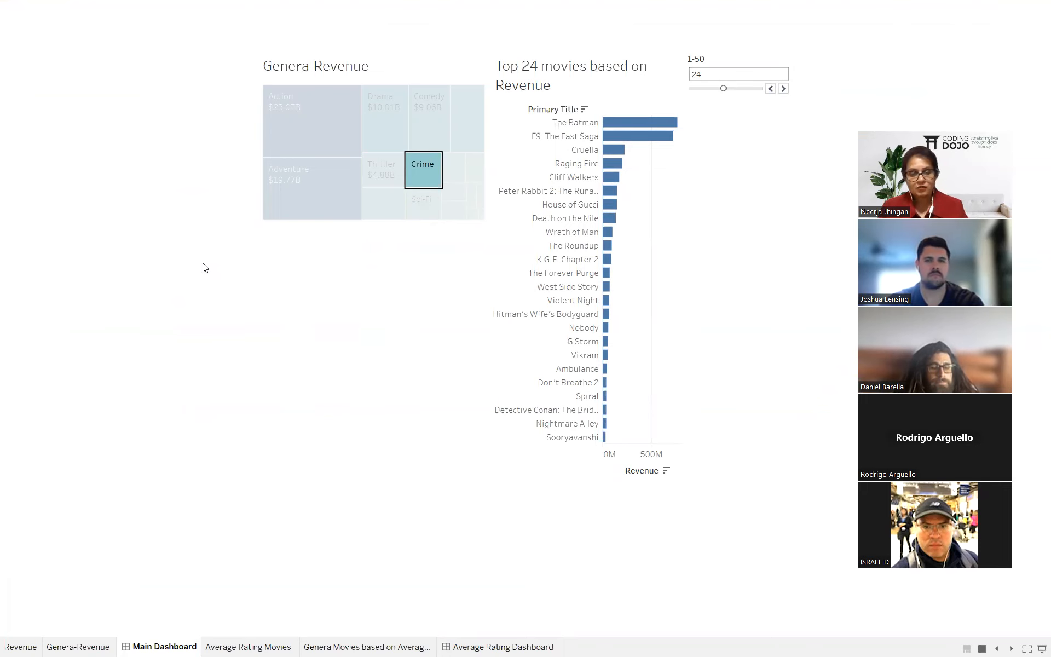
{"action": "key", "text": "Escape"}
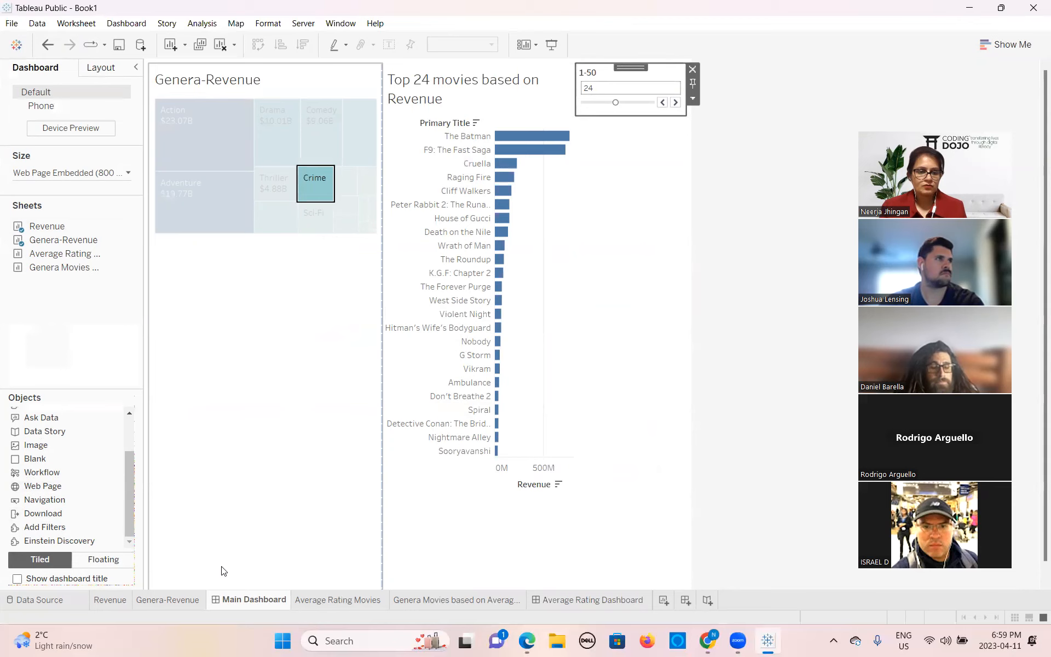
Add a Navigation object below the top movies by revenue chart on Main Dashboard and shrink it to a short strip
{"action": "left_click_drag", "start_coordinate": [46, 502], "coordinate": [436, 528]}
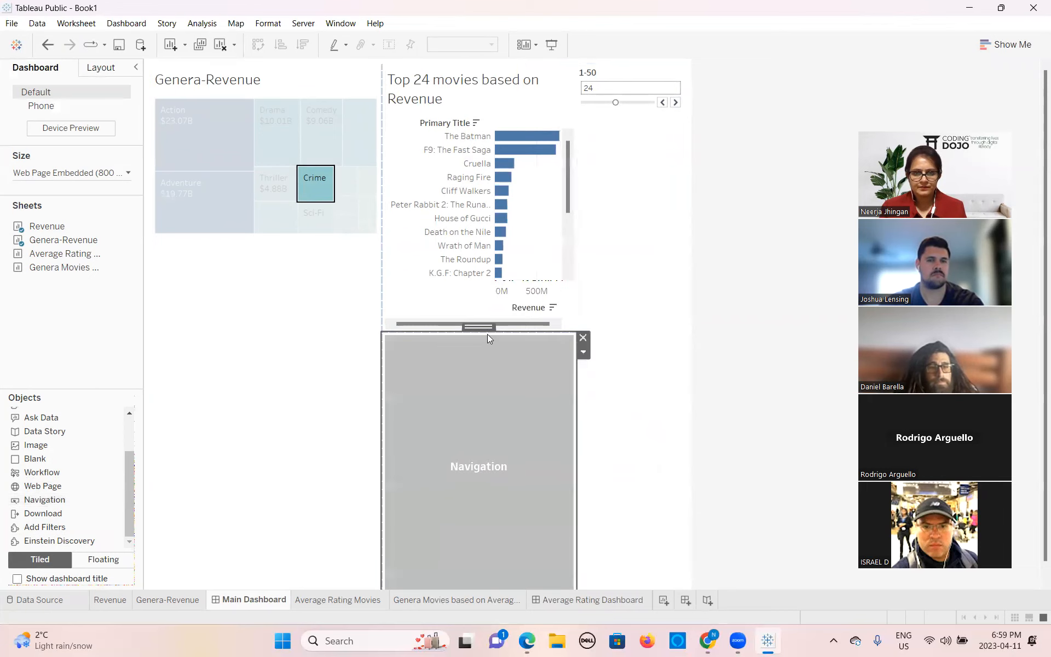
{"action": "left_click_drag", "start_coordinate": [489, 331], "coordinate": [515, 531]}
Set the new navigation button to lead to Average Rating Dashboard and title it "Go to Second Dashboard"
{"action": "double_click", "coordinate": [472, 549]}
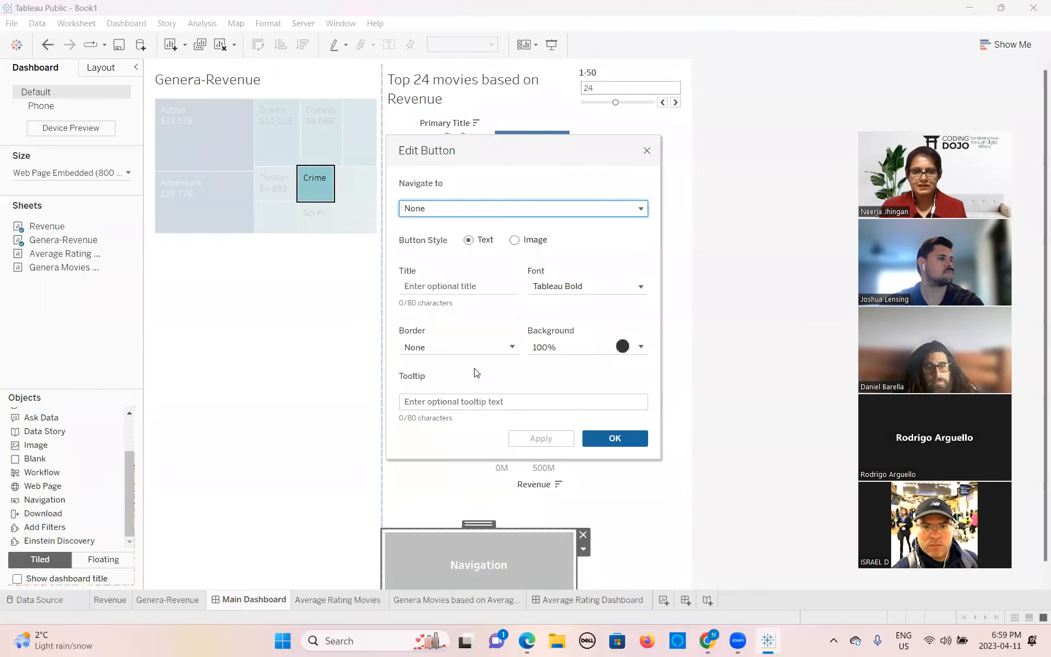
{"action": "left_click", "coordinate": [438, 207]}
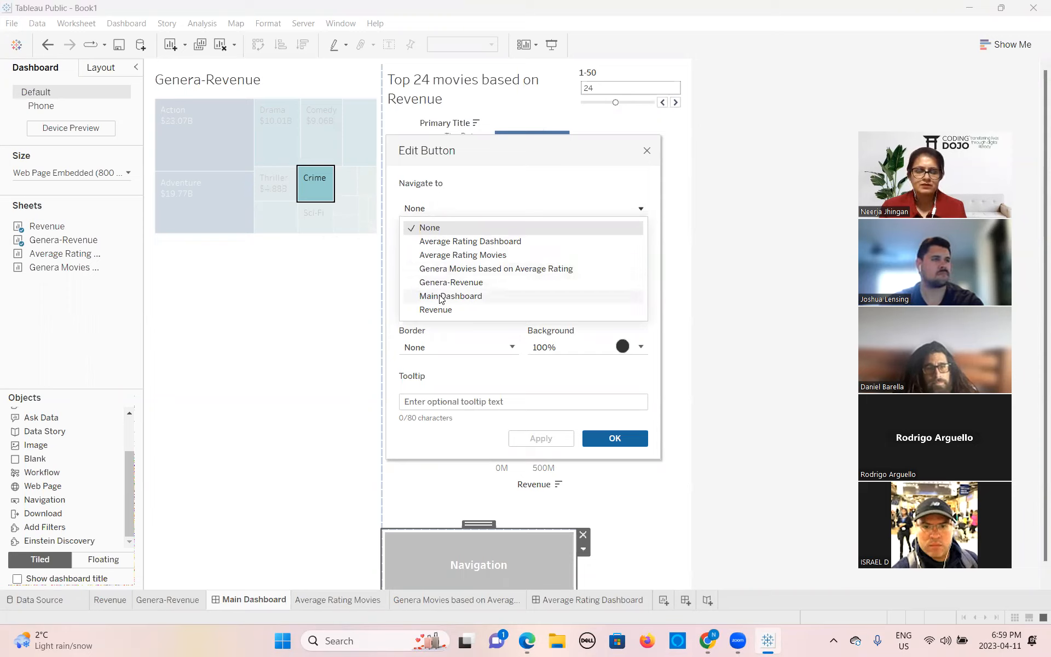
{"action": "left_click", "coordinate": [445, 243]}
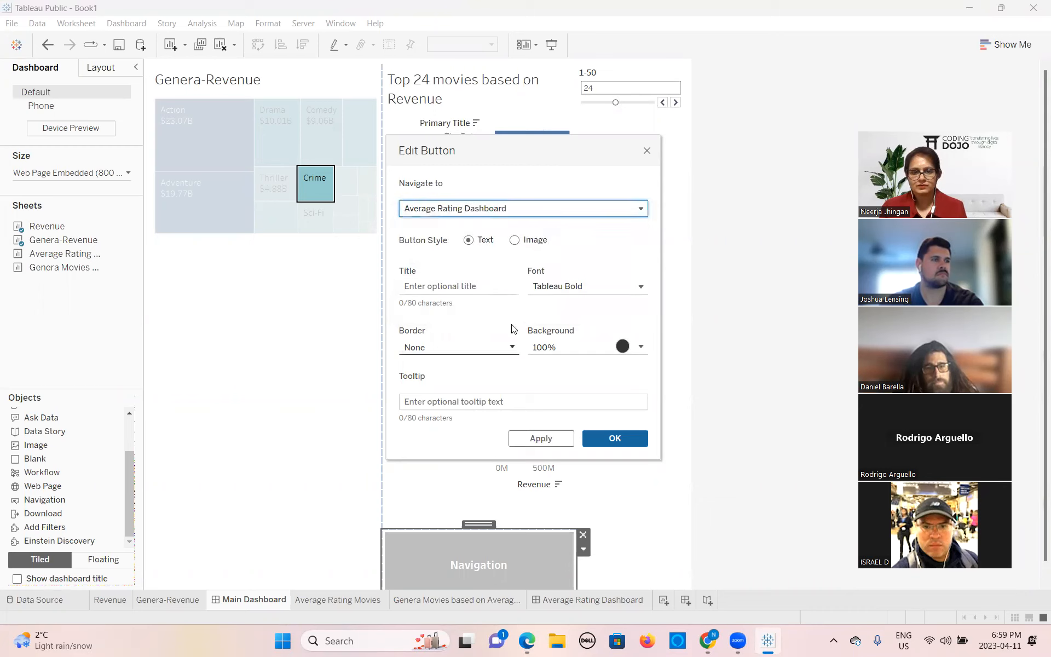
{"action": "left_click", "coordinate": [472, 286]}
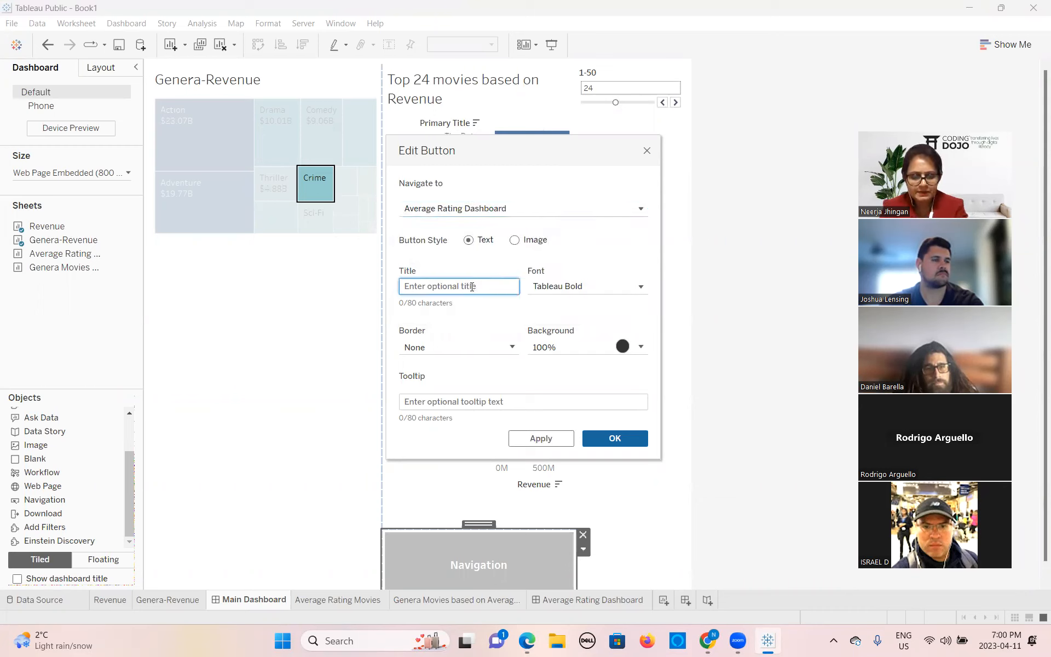
{"action": "type", "text": "Go to"}
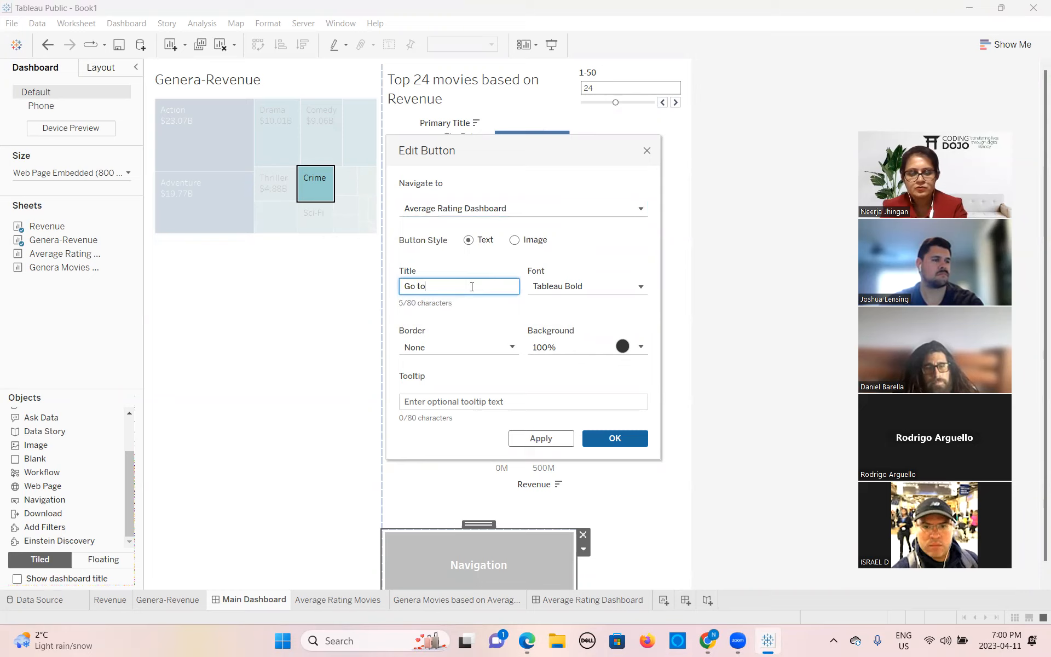
{"action": "type", "text": " Second "}
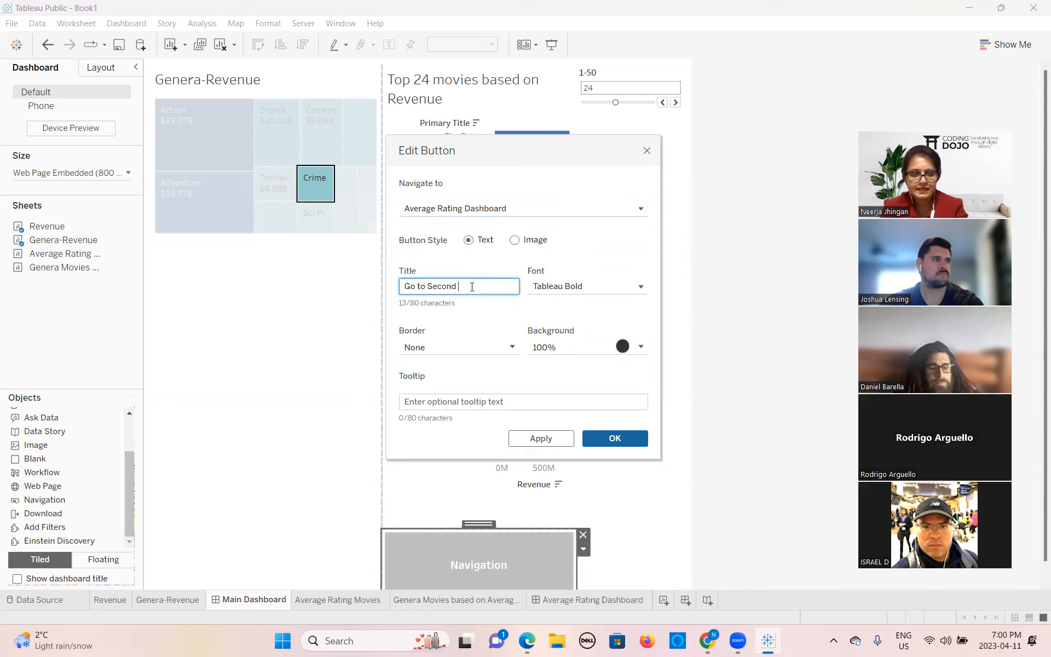
{"action": "type", "text": "Dashboard"}
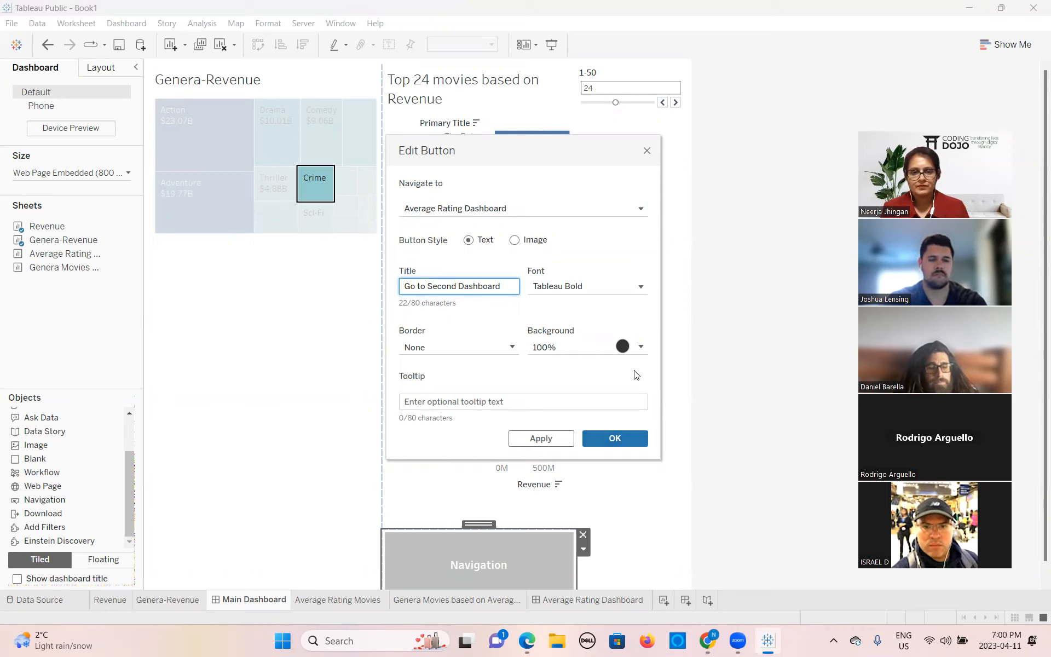
Give the "Go to Second Dashboard" button a light red background and apply the button settings
{"action": "left_click", "coordinate": [640, 346]}
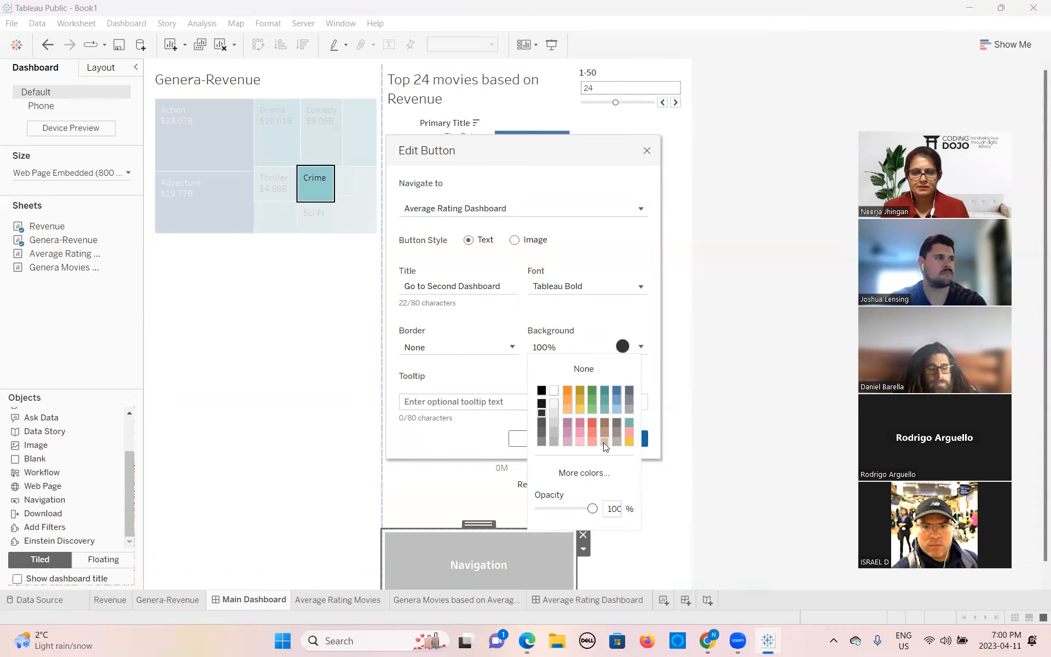
{"action": "left_click", "coordinate": [590, 432]}
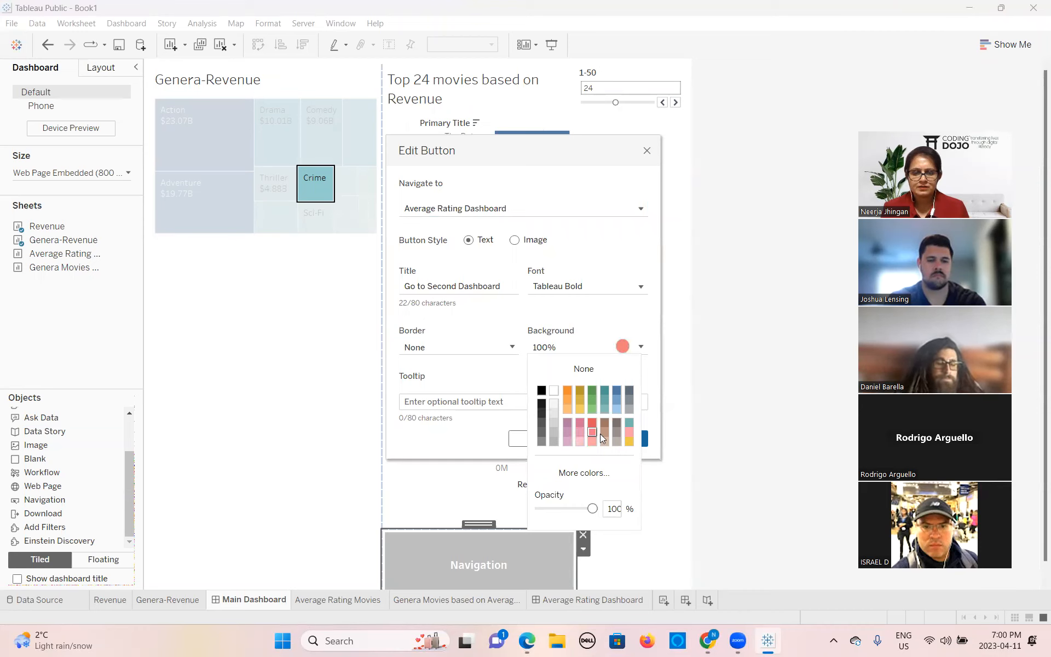
{"action": "left_click", "coordinate": [615, 438]}
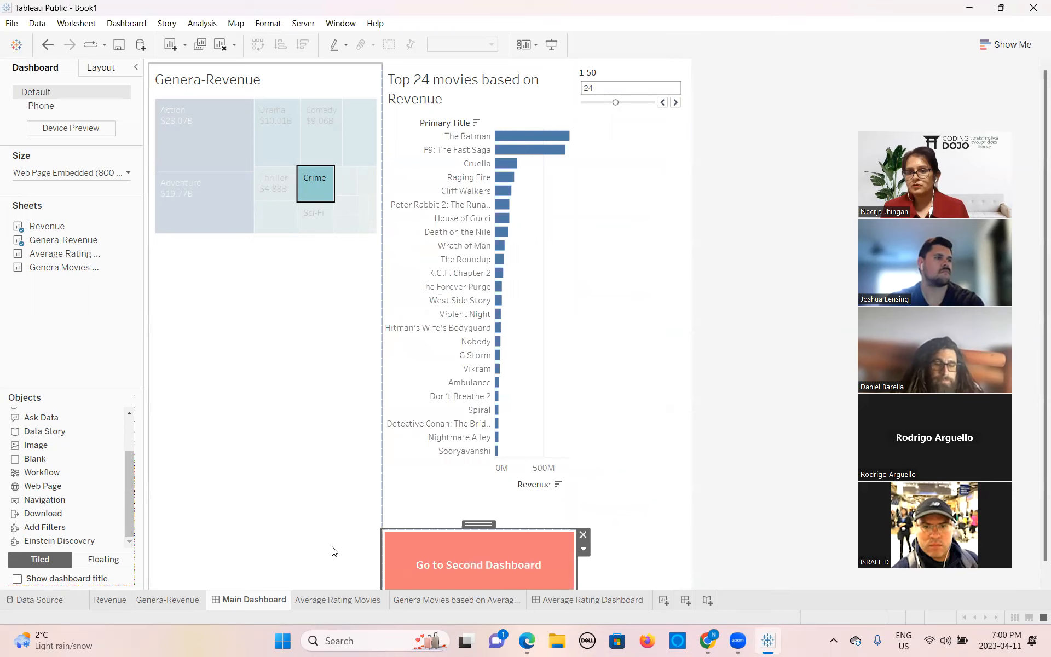
Test both navigation buttons in presentation mode by switching back and forth between Main Dashboard and Average Rating Dashboard
{"action": "left_click", "coordinate": [553, 44]}
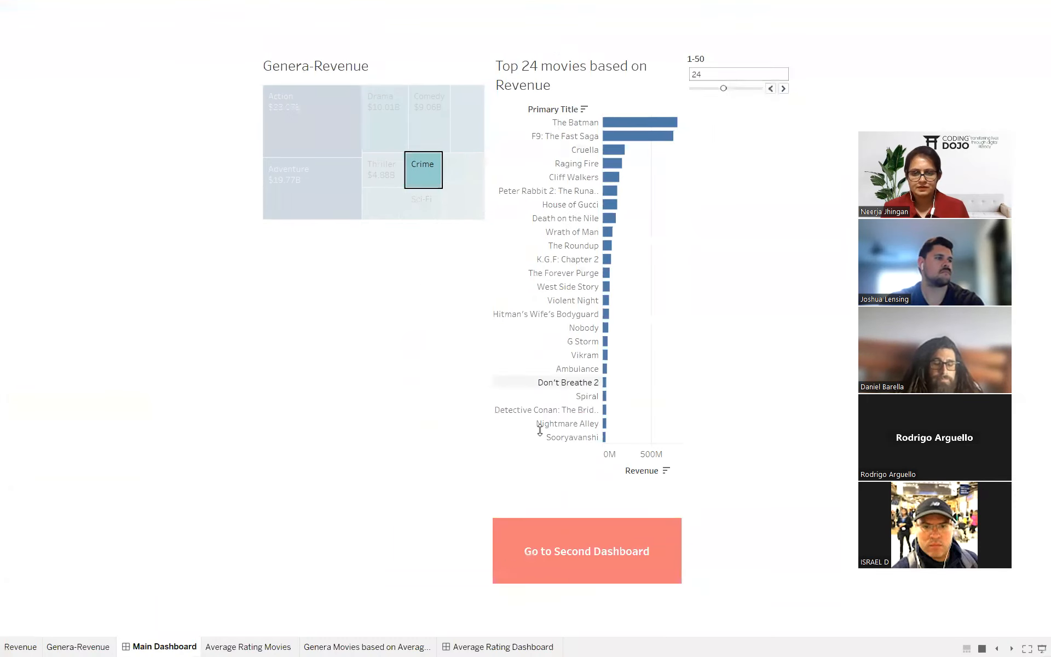
{"action": "left_click", "coordinate": [554, 556]}
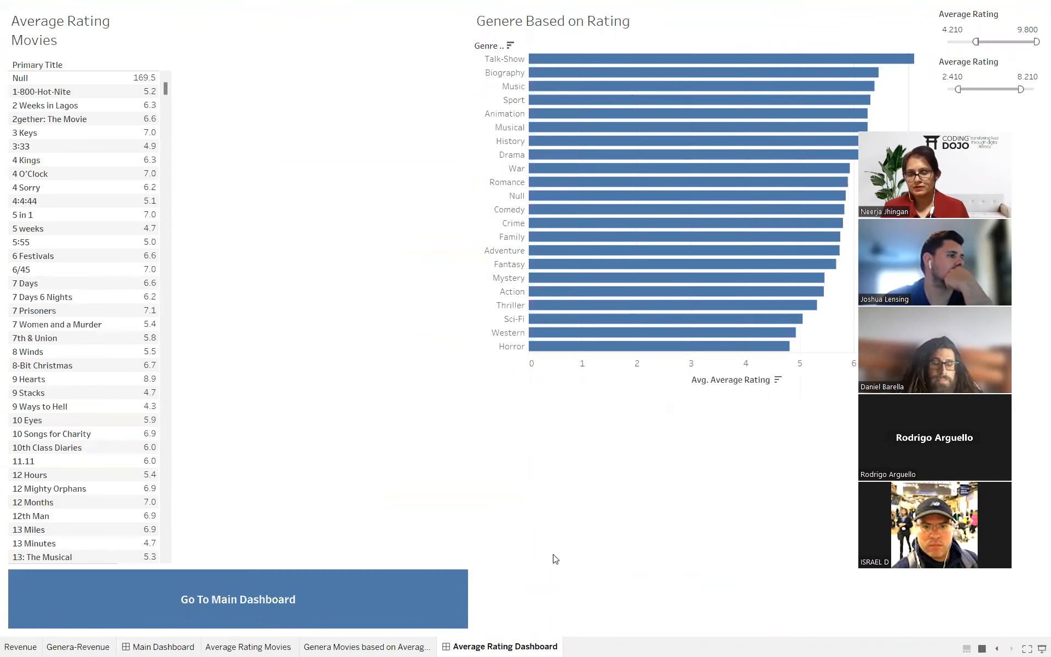
{"action": "left_click", "coordinate": [48, 601]}
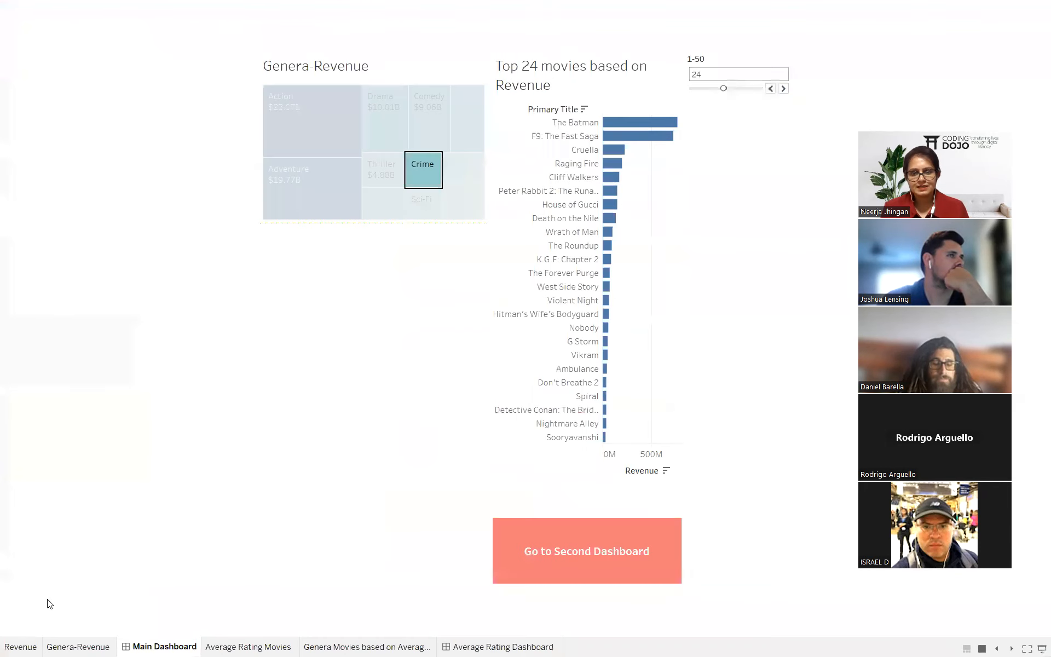
{"action": "left_click", "coordinate": [535, 529]}
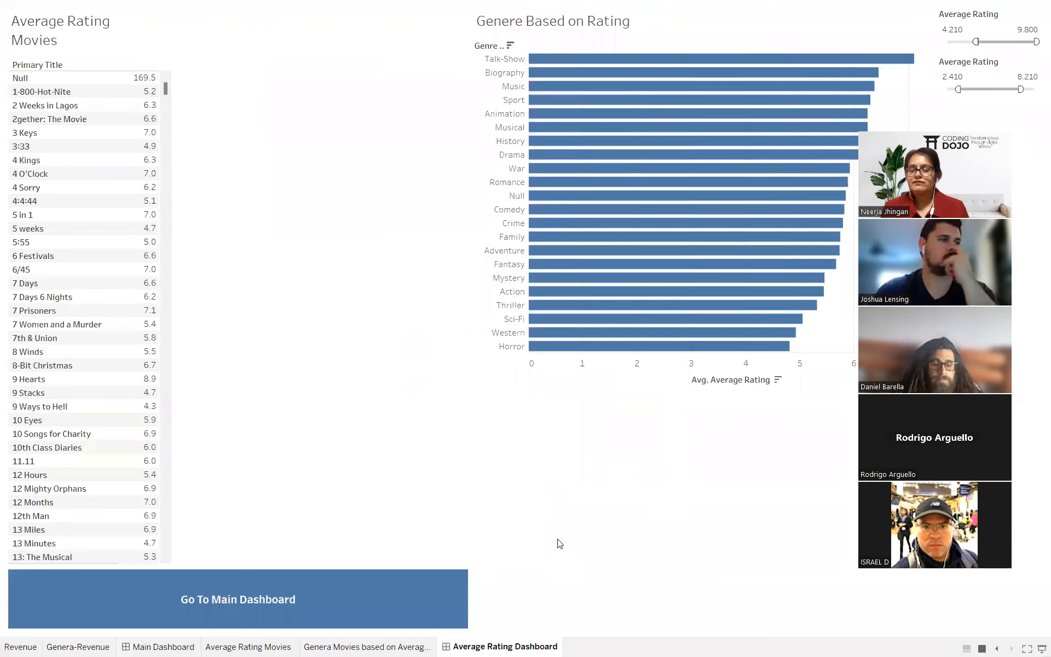
{"action": "left_click", "coordinate": [71, 617]}
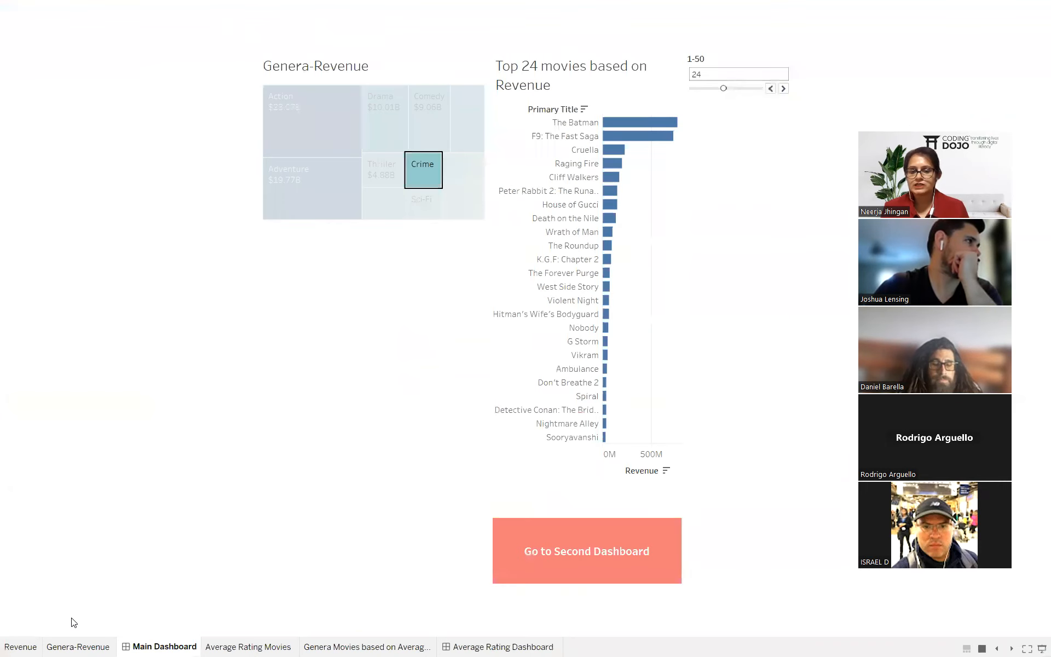
{"action": "left_click", "coordinate": [619, 551]}
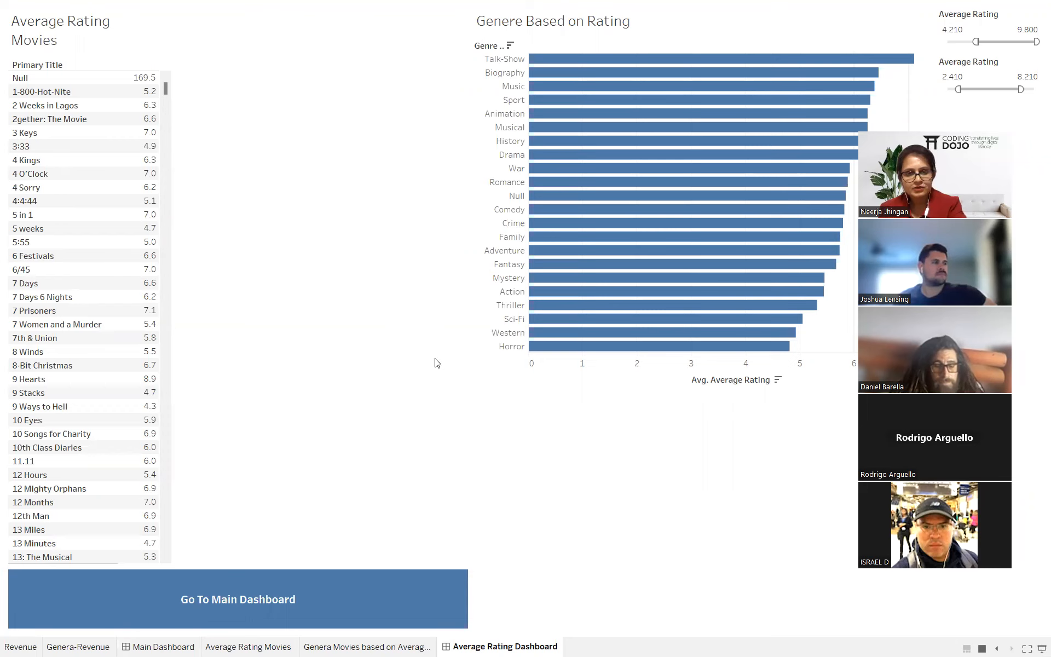
{"action": "key", "text": "Escape"}
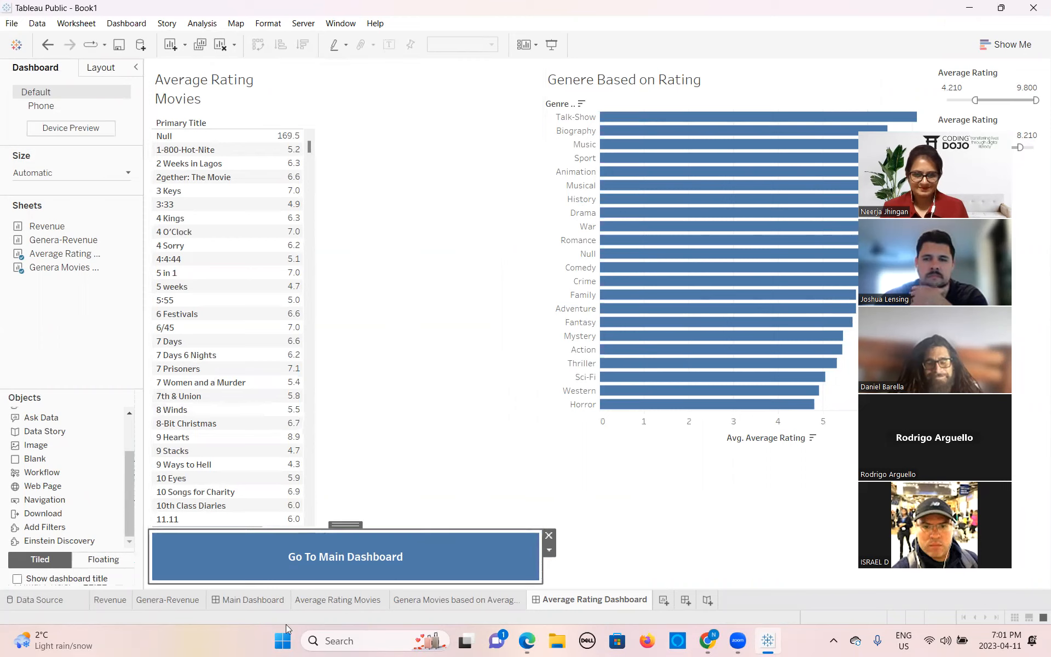
Duplicate the Revenue worksheet and rename the copy "Budget"
{"action": "left_click", "coordinate": [112, 600]}
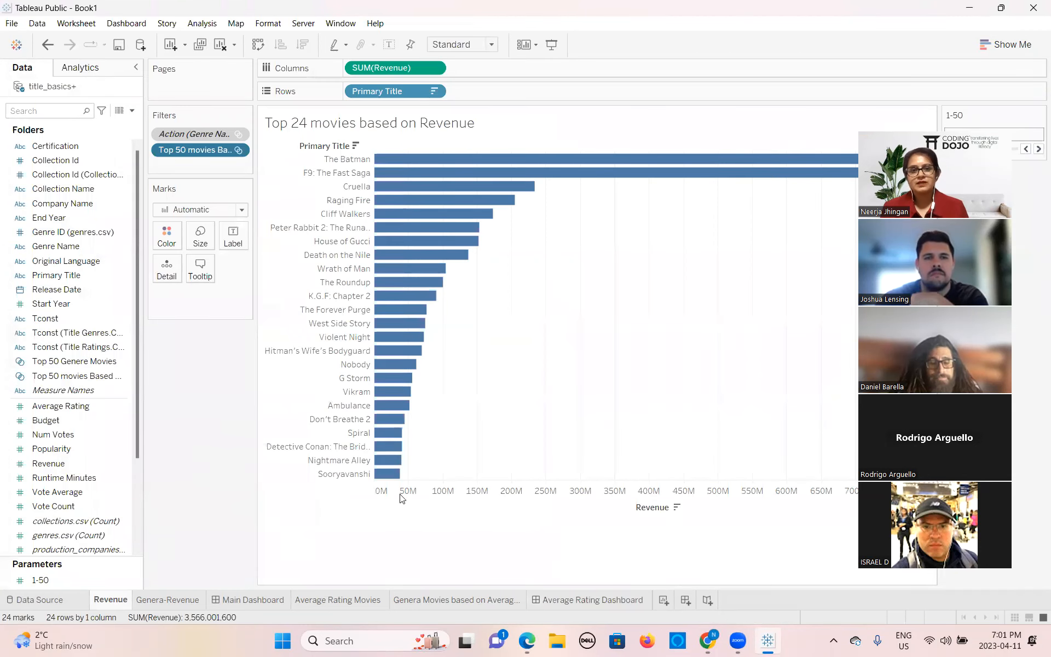
{"action": "mouse_move", "coordinate": [425, 305]}
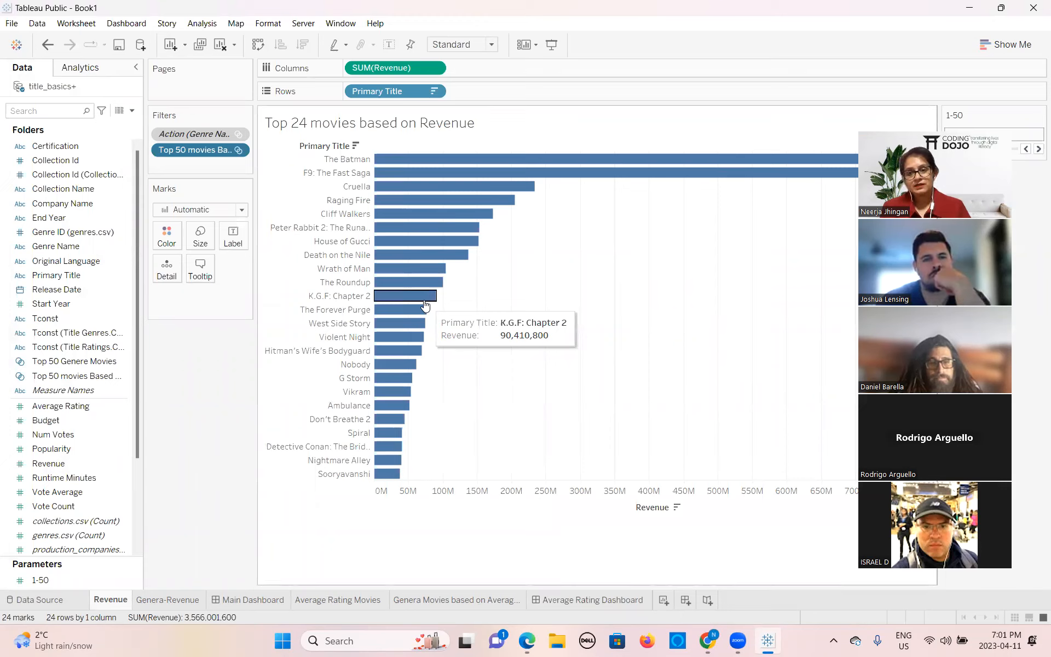
{"action": "right_click", "coordinate": [99, 602]}
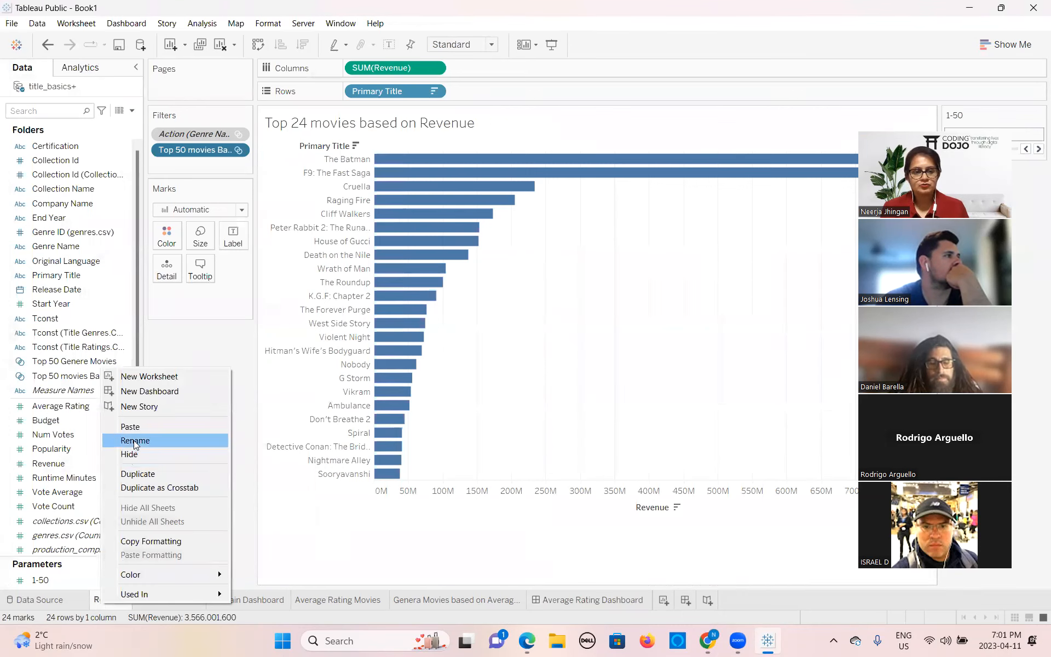
{"action": "left_click", "coordinate": [138, 473]}
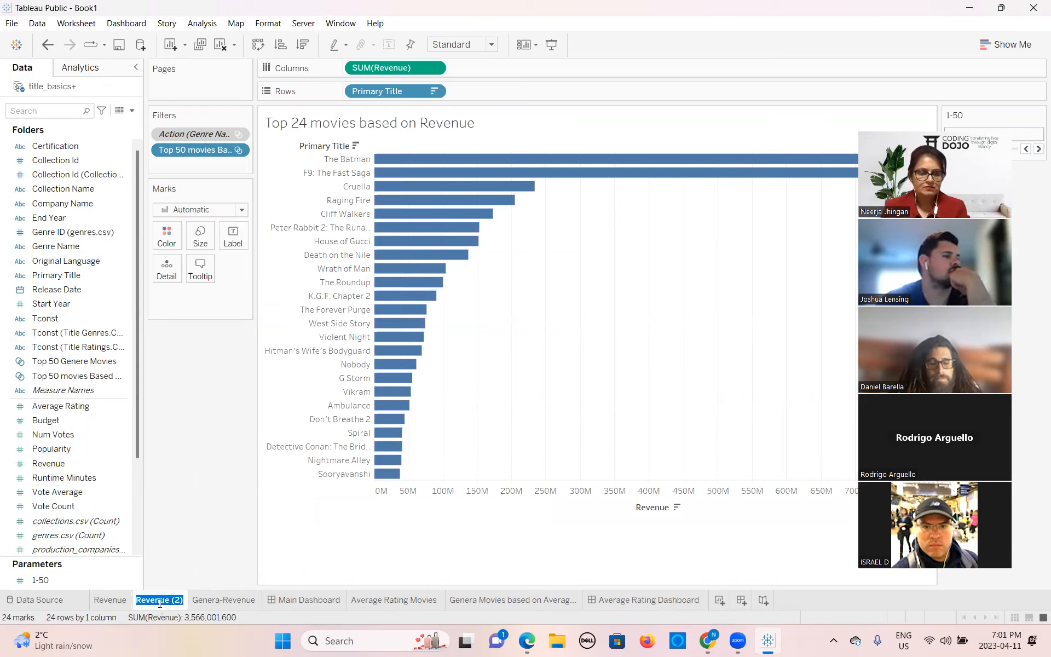
{"action": "type", "text": "Budget"}
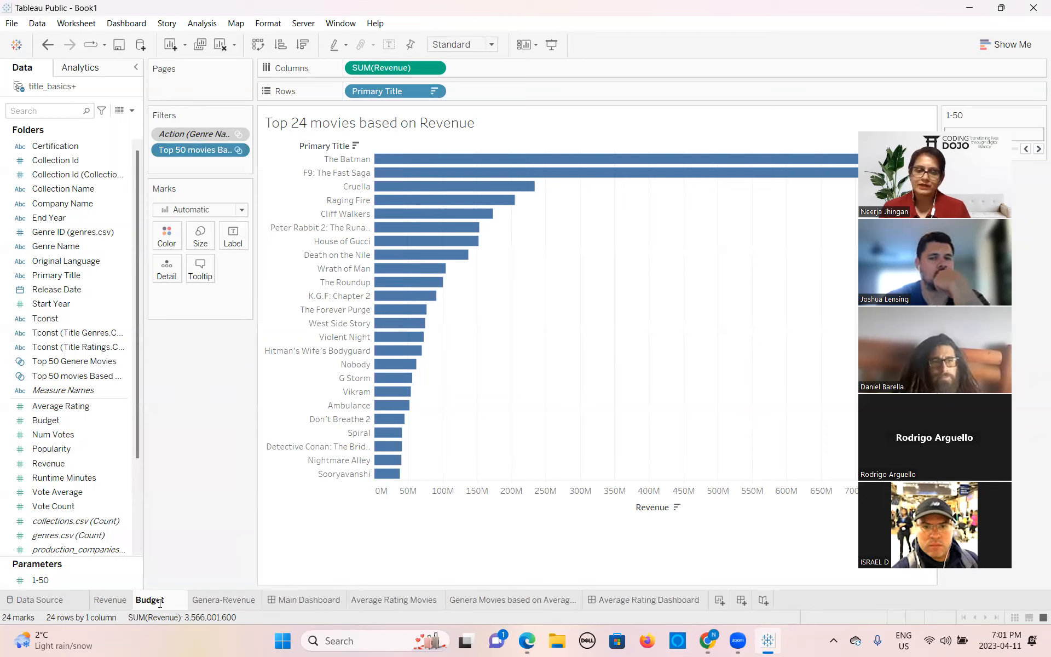
{"action": "left_click", "coordinate": [345, 530]}
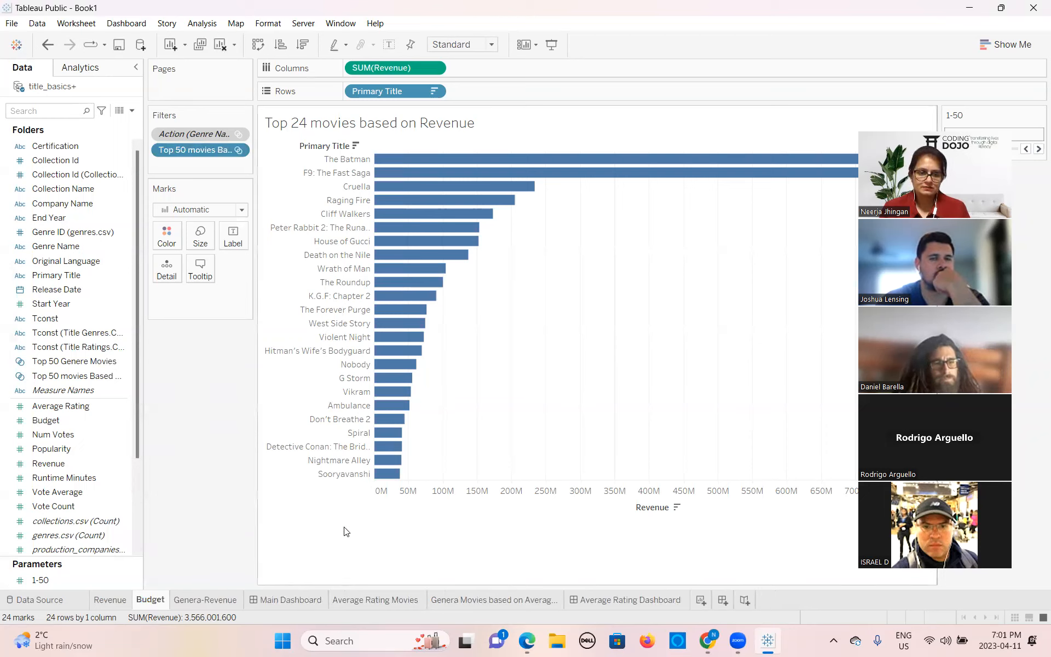
Replace Revenue with Budget as the column measure on the Budget sheet and sort the movies by budget in descending order
{"action": "left_click_drag", "start_coordinate": [367, 60], "coordinate": [35, 464]}
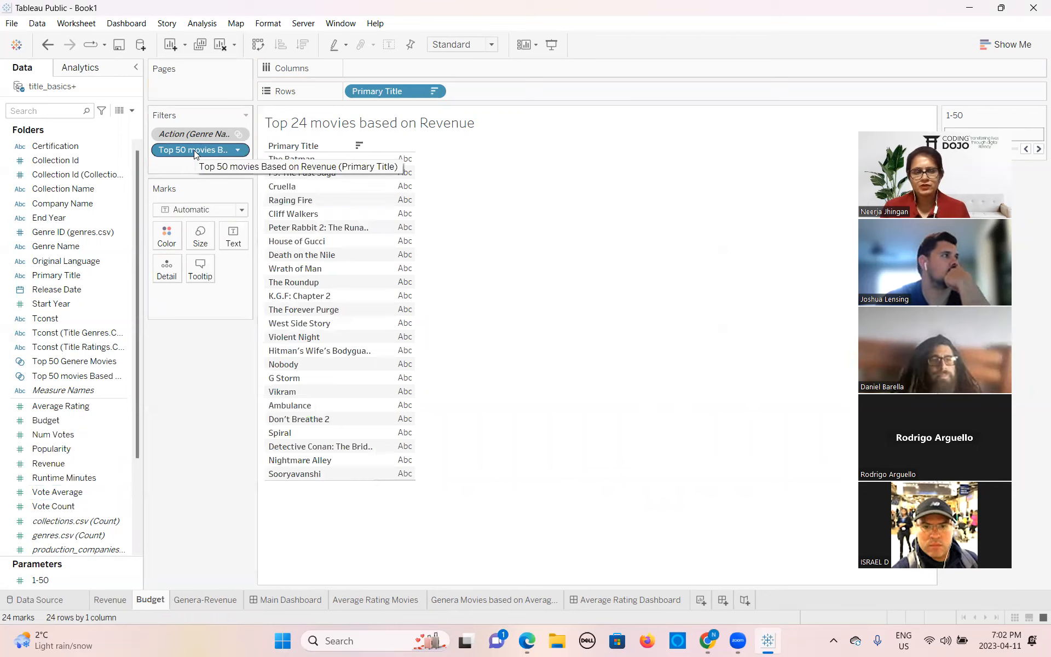
{"action": "left_click_drag", "start_coordinate": [46, 419], "coordinate": [389, 67]}
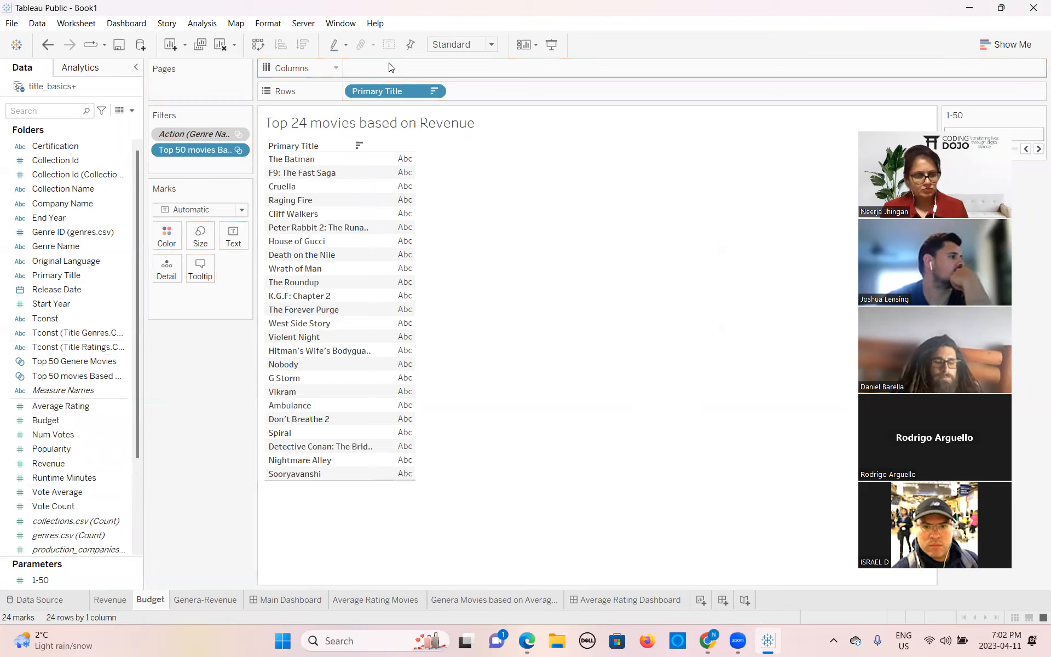
{"action": "left_click_drag", "start_coordinate": [46, 420], "coordinate": [364, 67]}
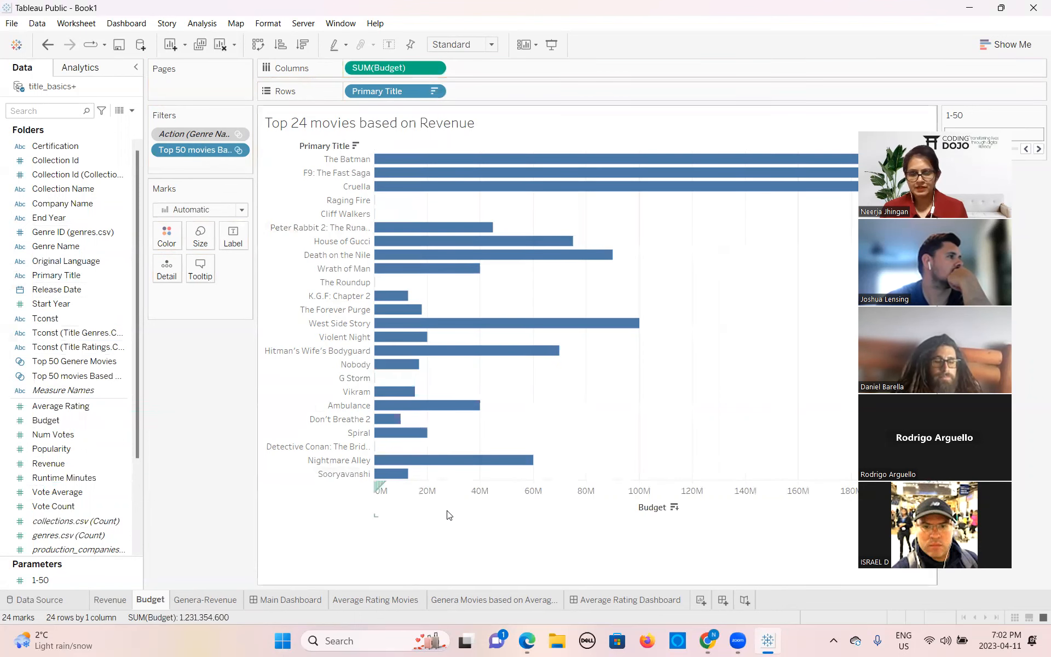
{"action": "left_click", "coordinate": [673, 508]}
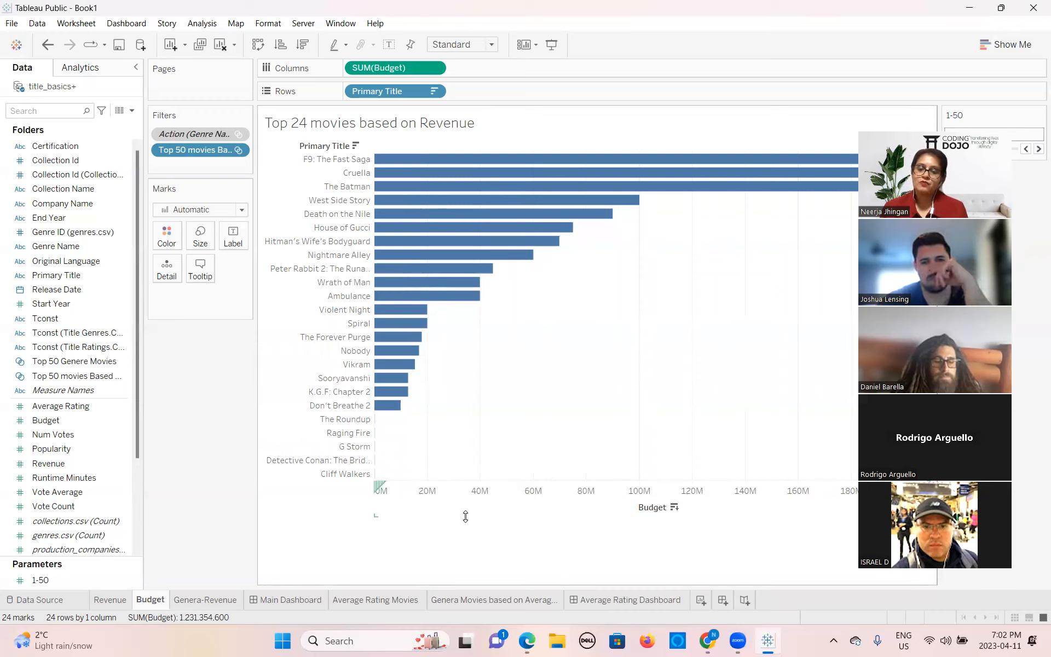
Duplicate the Budget worksheet and rename the copy "Profit"
{"action": "mouse_move", "coordinate": [124, 606]}
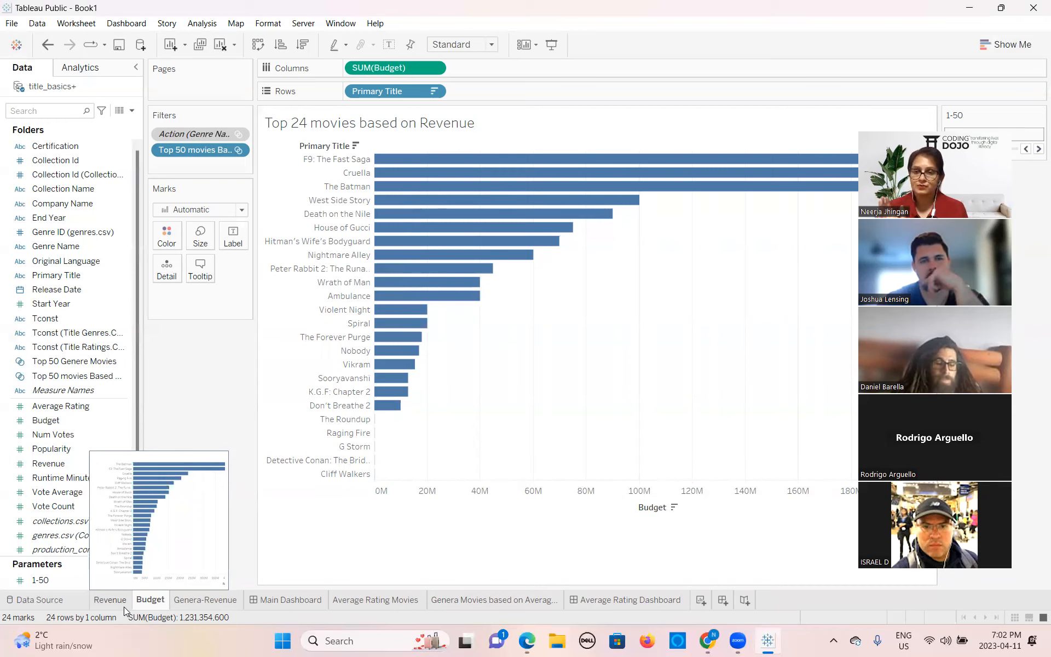
{"action": "right_click", "coordinate": [152, 602]}
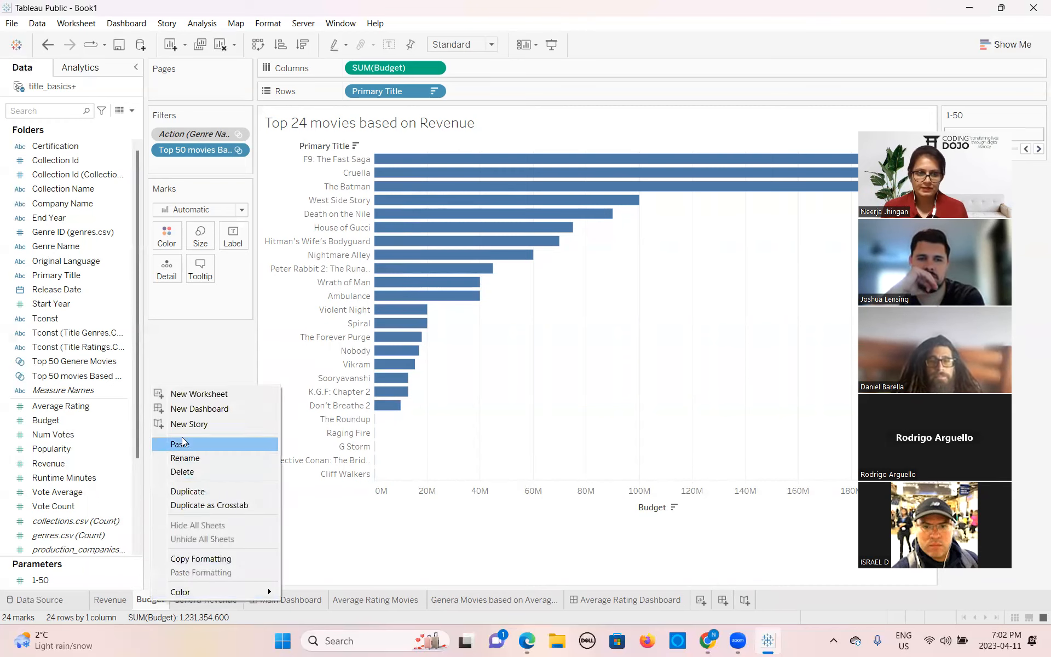
{"action": "left_click", "coordinate": [189, 491]}
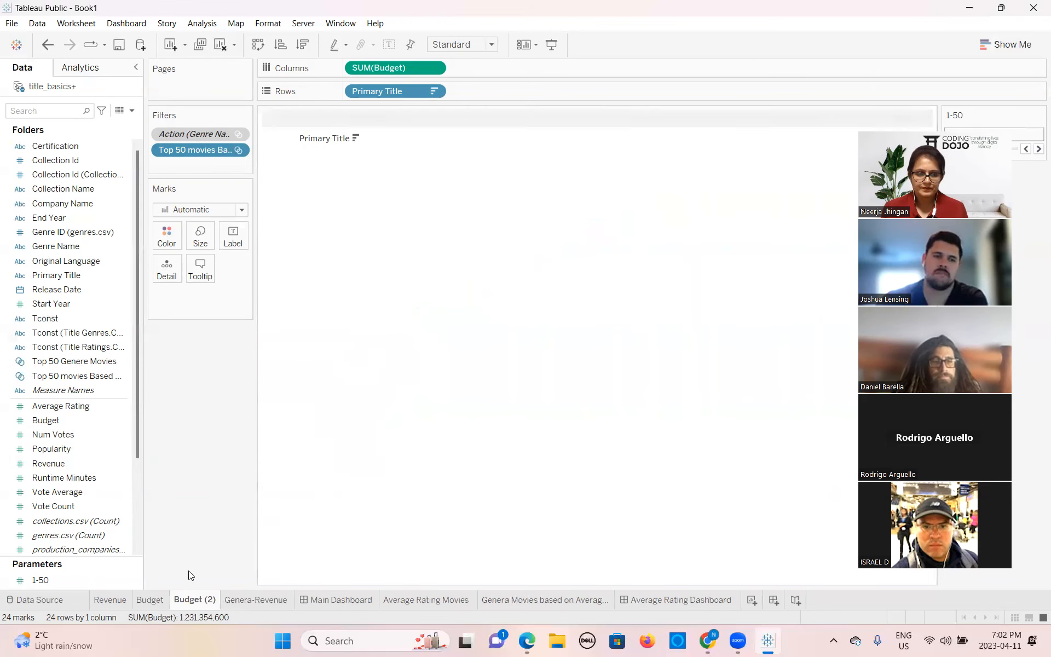
{"action": "double_click", "coordinate": [199, 600]}
{"action": "type", "text": "Profit"}
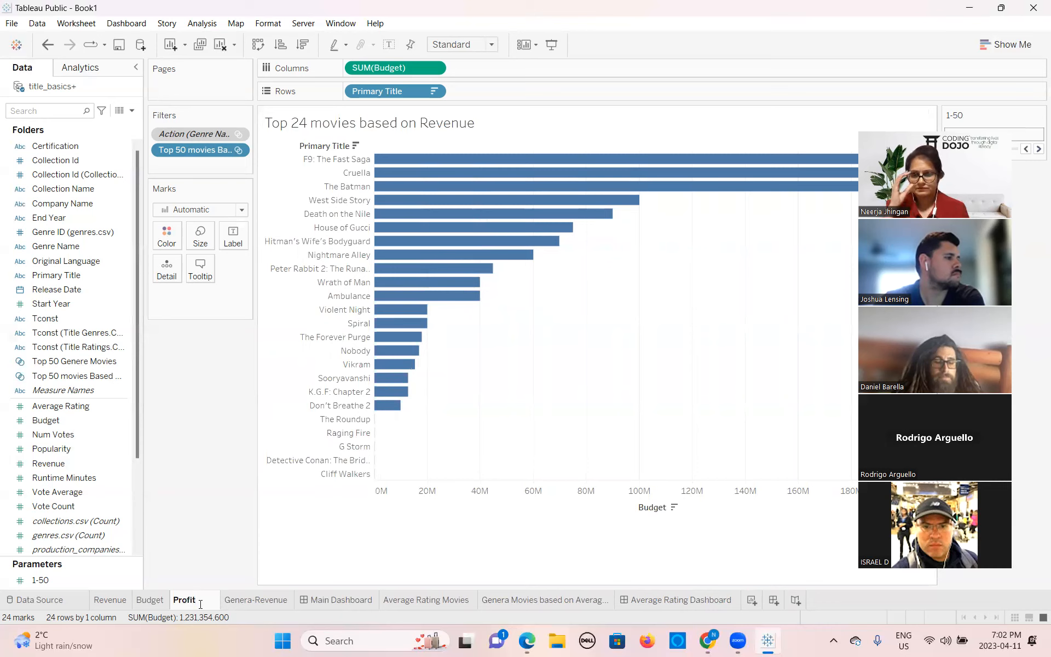
{"action": "left_click", "coordinate": [201, 556]}
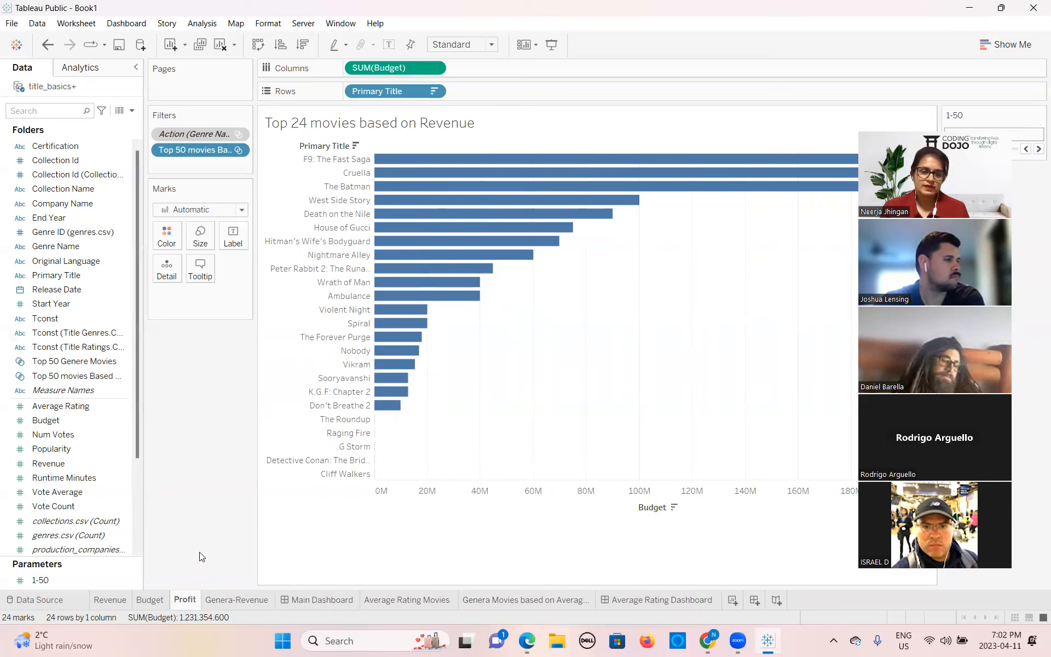
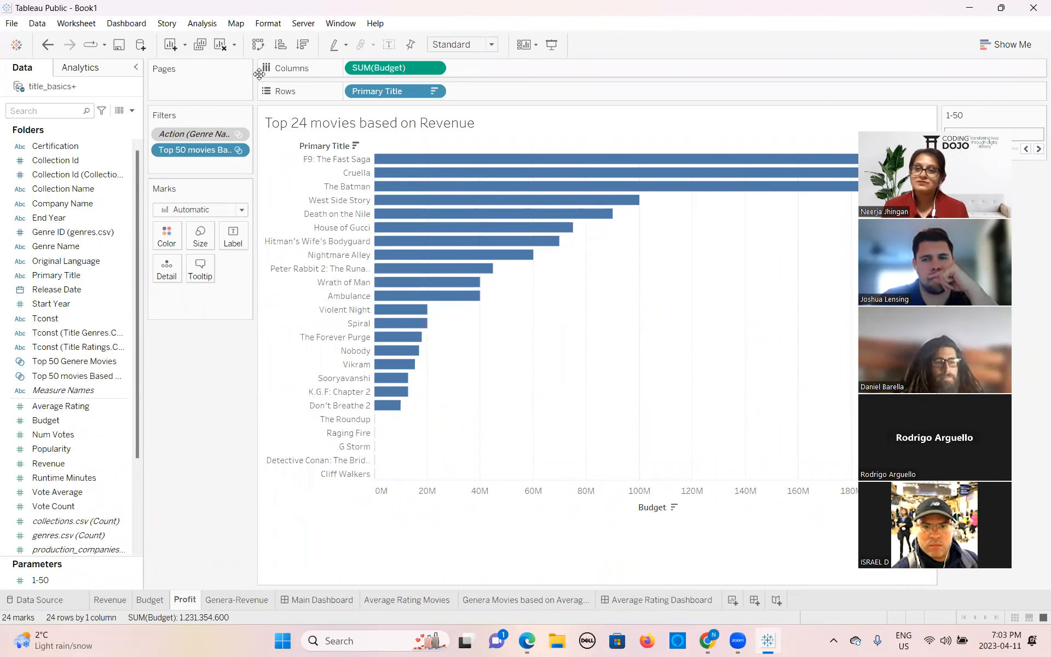
Create a calculated field named "Profit" with the formula [Revenue]-[Budget]
{"action": "left_click", "coordinate": [132, 111]}
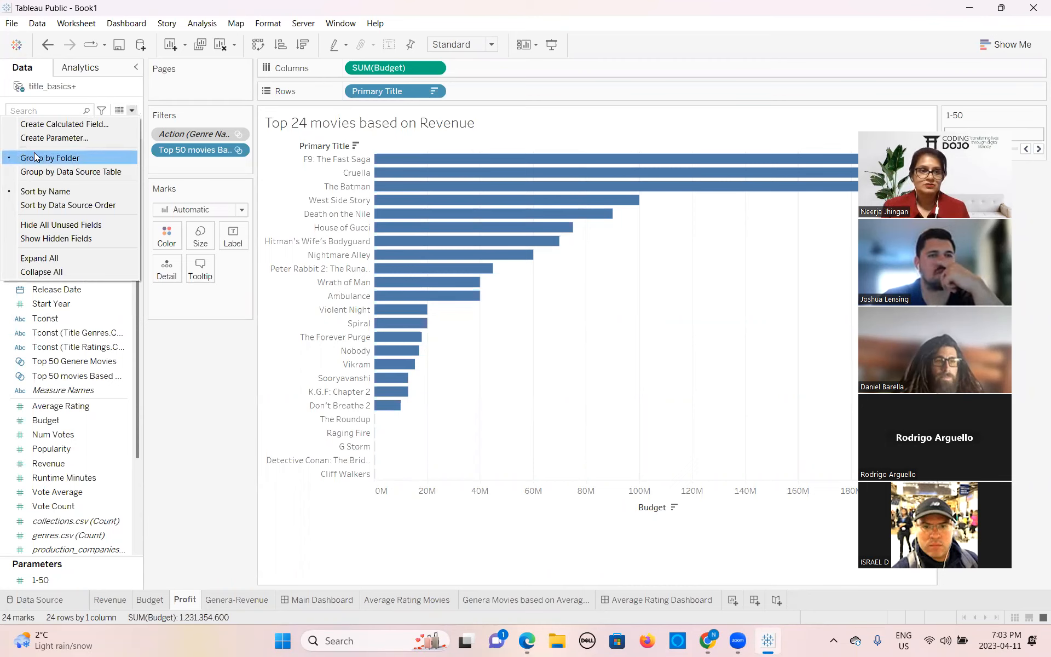
{"action": "left_click", "coordinate": [51, 125]}
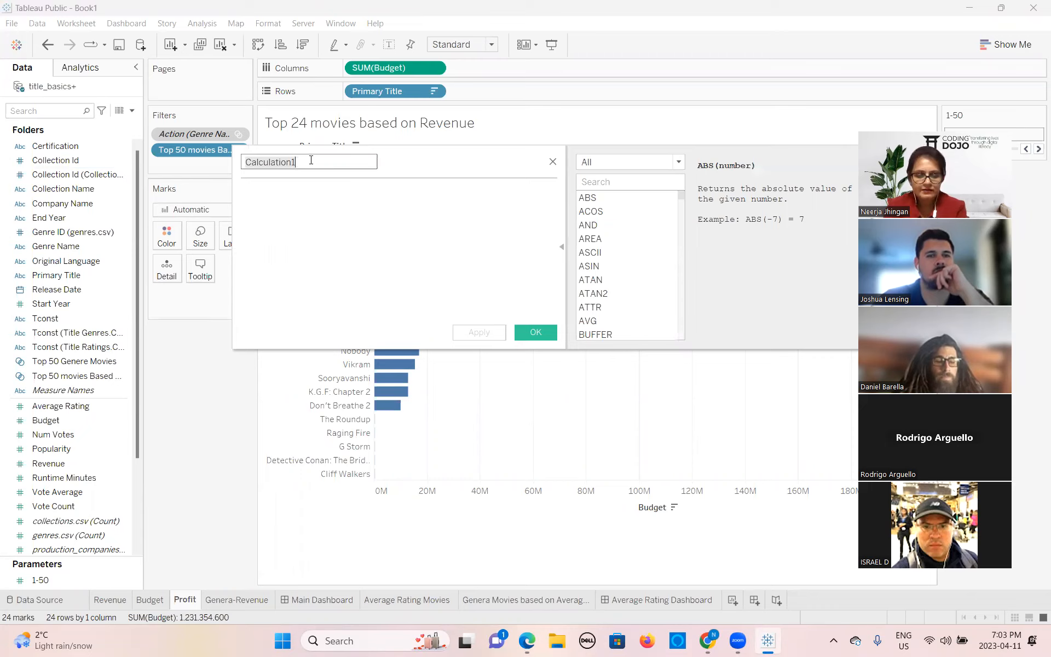
{"action": "key", "text": "ctrl+a"}
{"action": "type", "text": "Profit"}
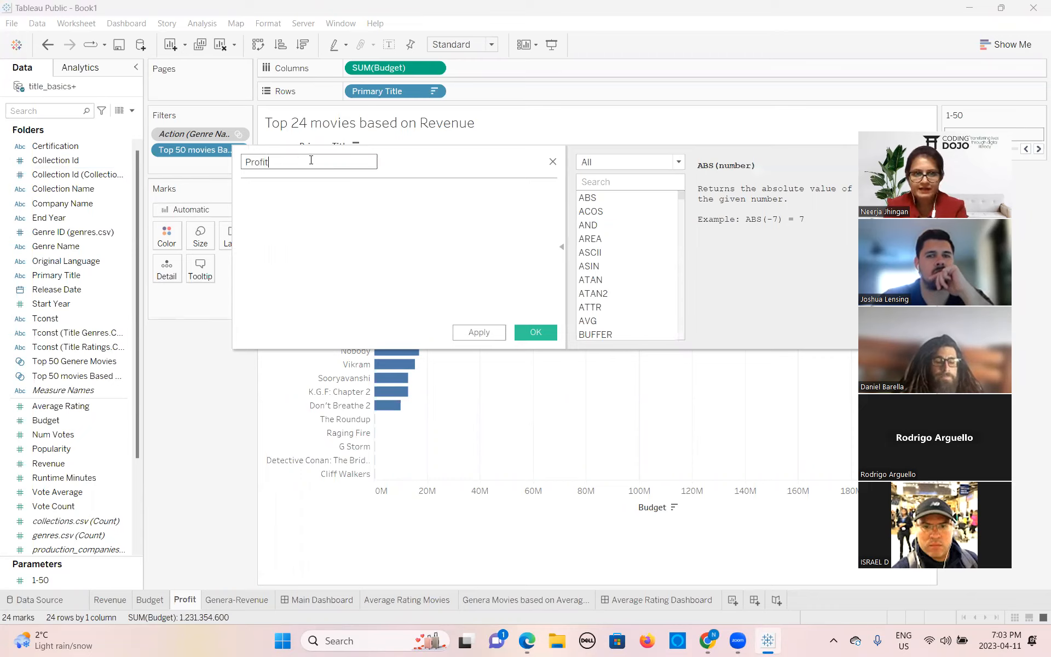
{"action": "left_click", "coordinate": [310, 193]}
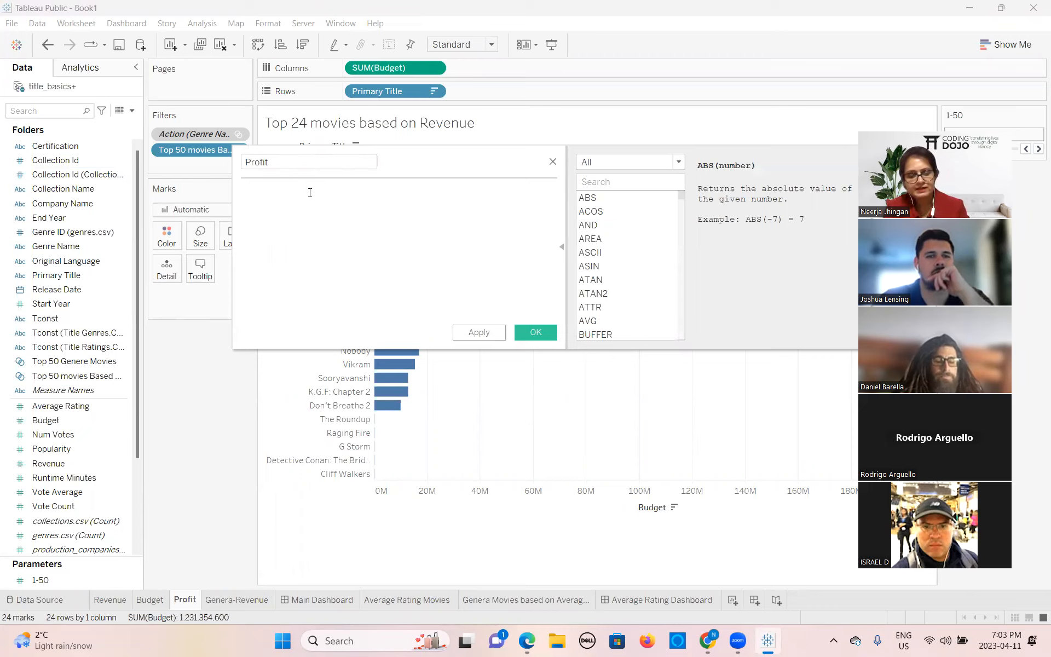
{"action": "type", "text": "reve"}
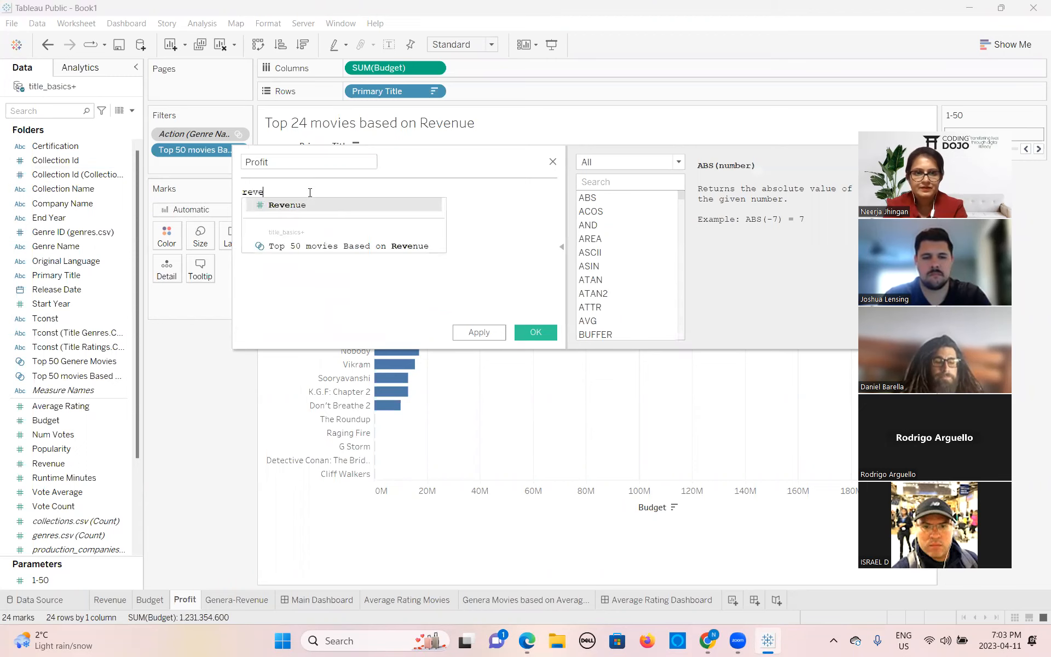
{"action": "key", "text": "Return"}
{"action": "type", "text": "-bu"}
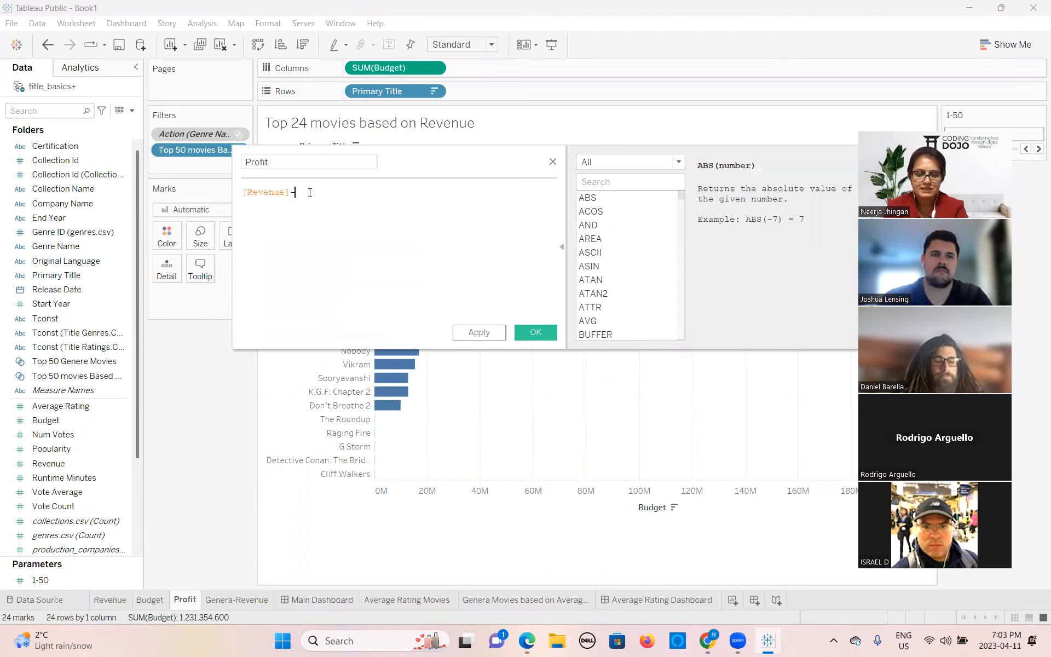
{"action": "type", "text": "dg"}
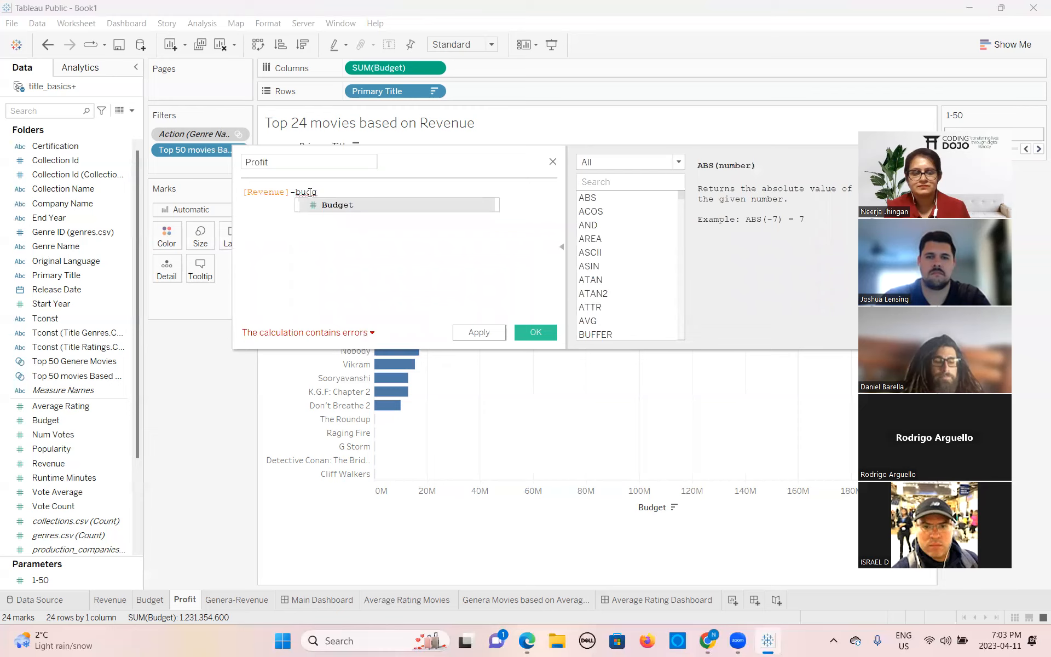
{"action": "key", "text": "Return"}
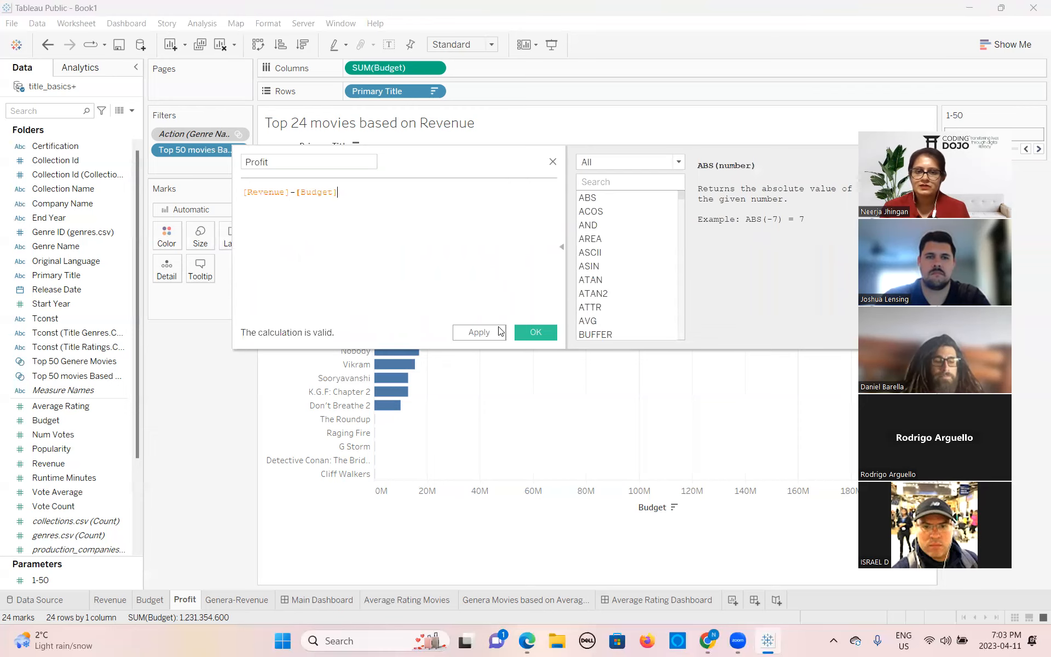
{"action": "left_click", "coordinate": [526, 328]}
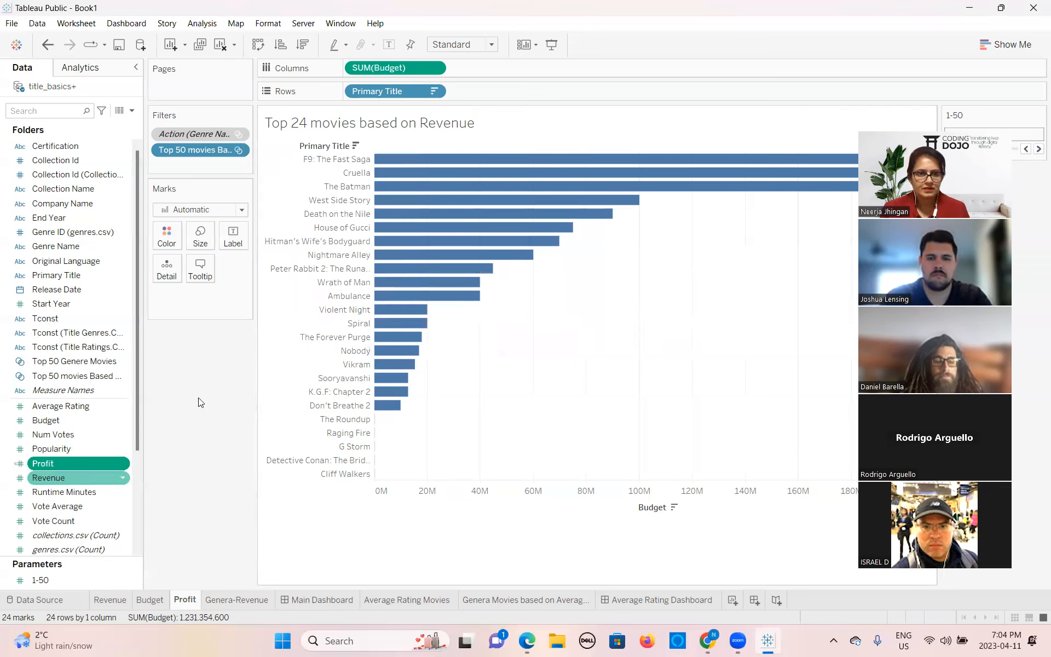
Replace Budget with Profit as the column measure on the Profit sheet and sort the movies by profit in descending order
{"action": "left_click_drag", "start_coordinate": [381, 70], "coordinate": [46, 515]}
{"action": "left_click_drag", "start_coordinate": [42, 463], "coordinate": [377, 68]}
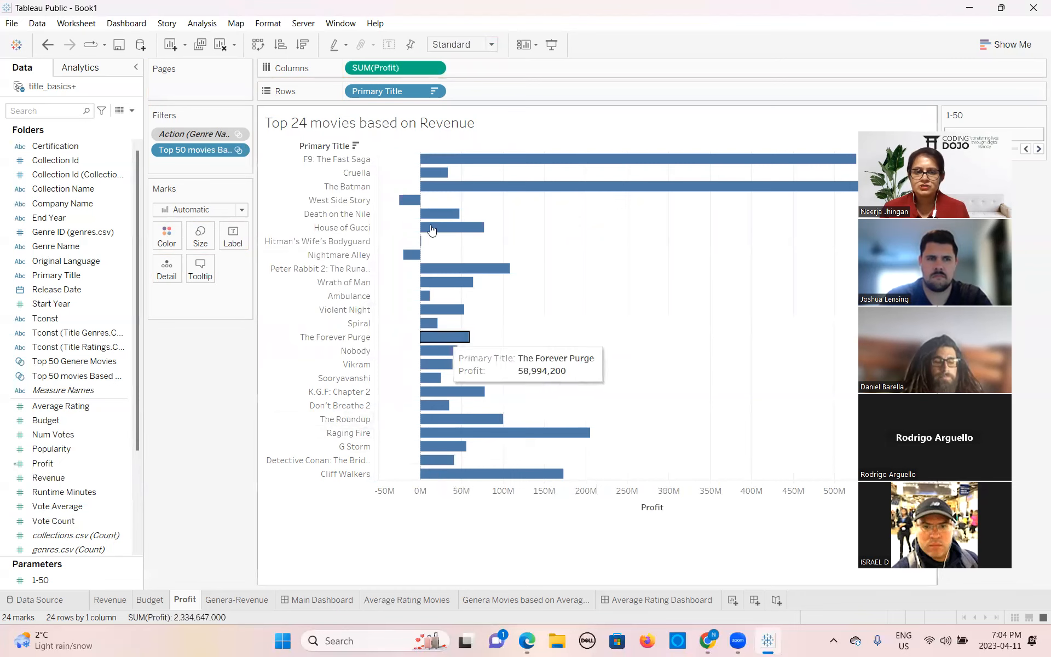
{"action": "left_click", "coordinate": [672, 507]}
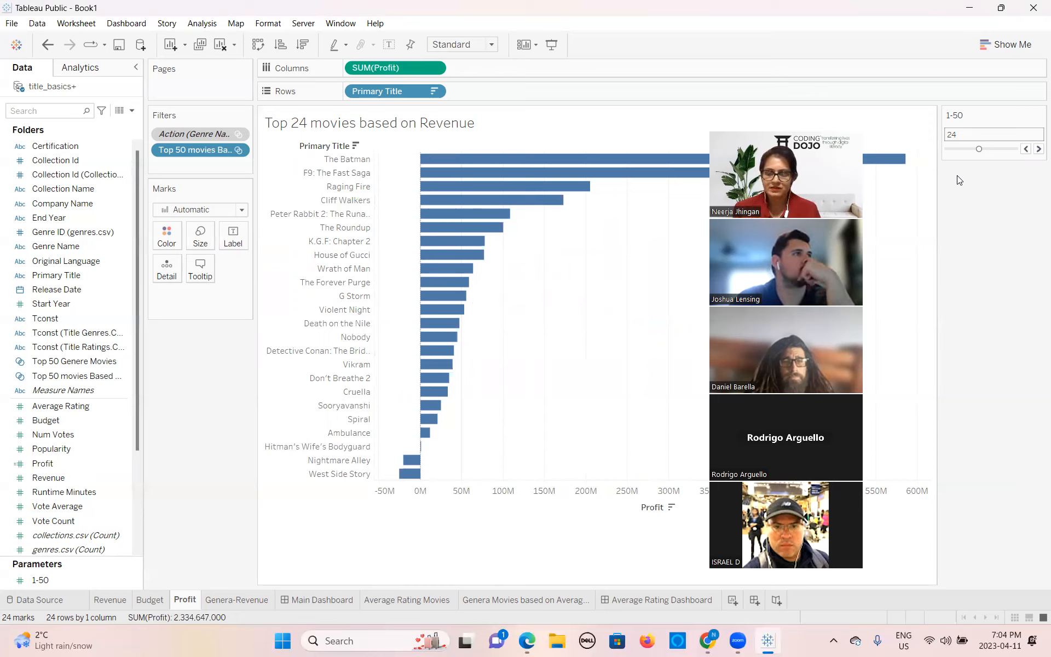
Start a new parameter named "Revenue-Budget-Profit" and set its data type to String
{"action": "left_click", "coordinate": [94, 202]}
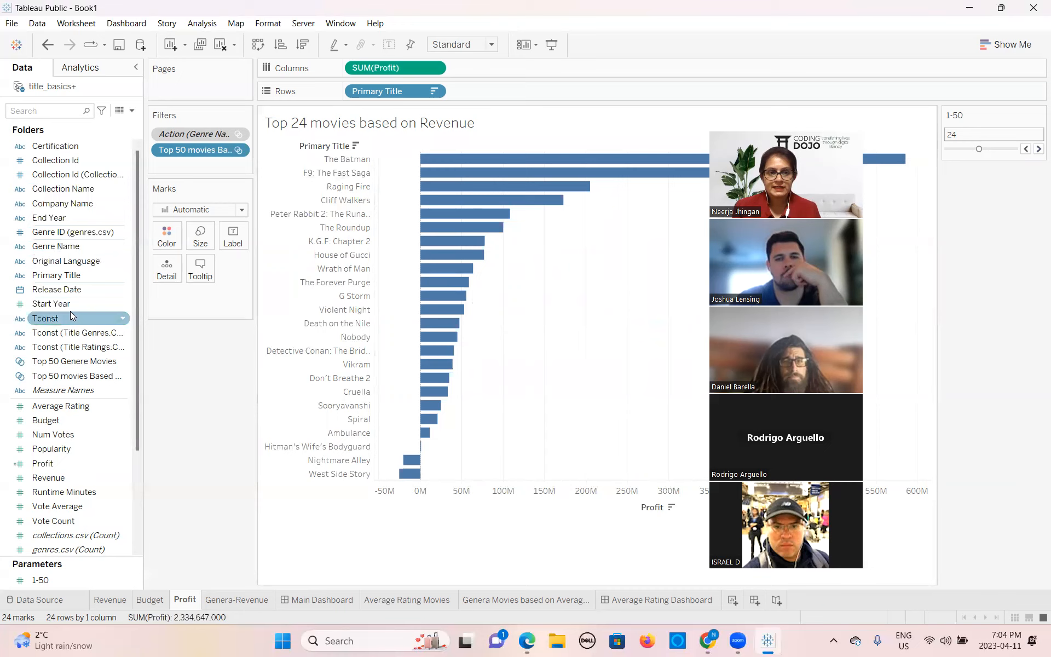
{"action": "left_click", "coordinate": [131, 111]}
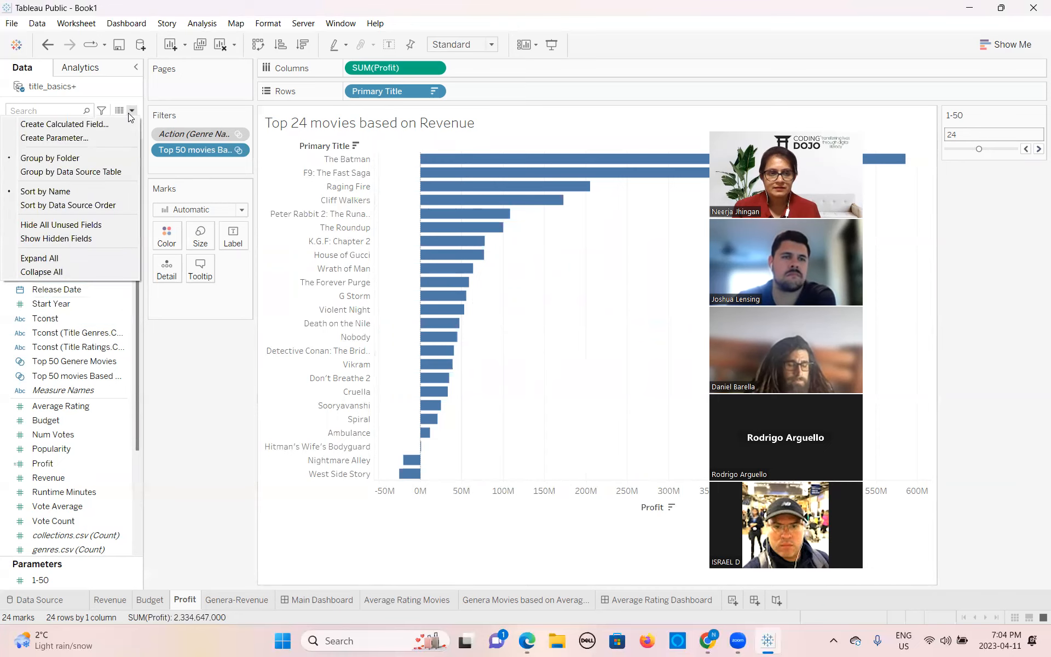
{"action": "left_click", "coordinate": [65, 143]}
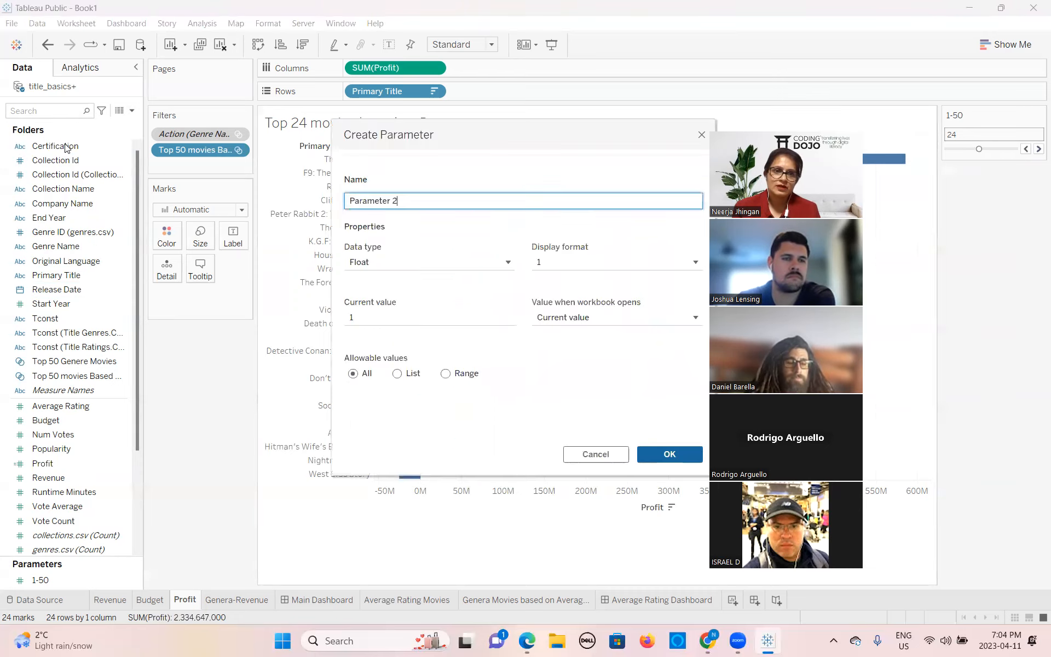
{"action": "left_click_drag", "start_coordinate": [395, 200], "coordinate": [344, 202]}
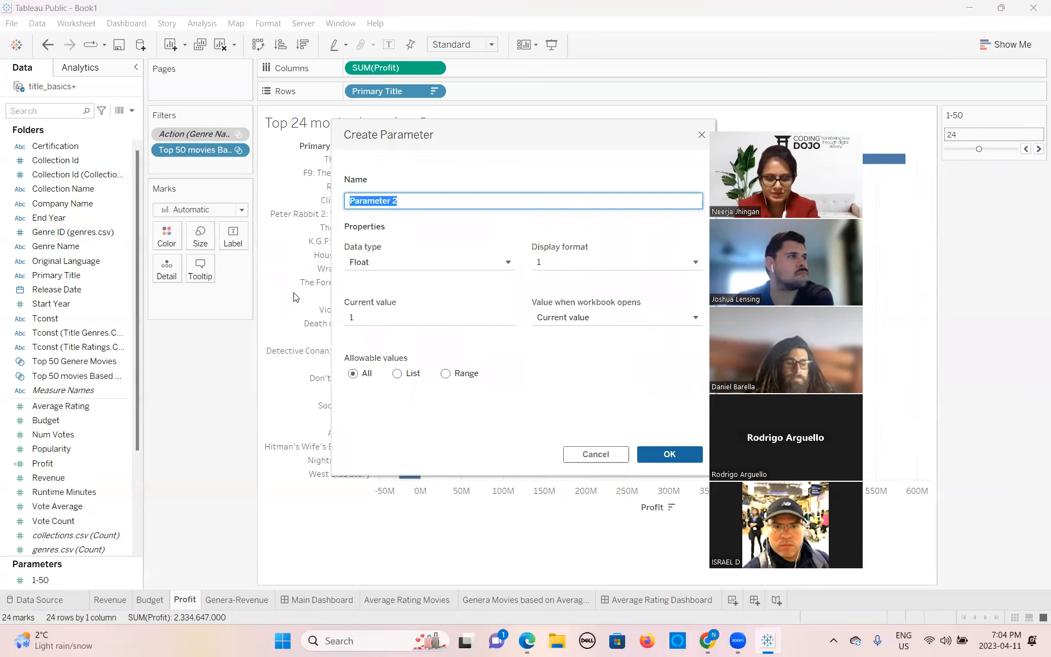
{"action": "type", "text": "Revenue"}
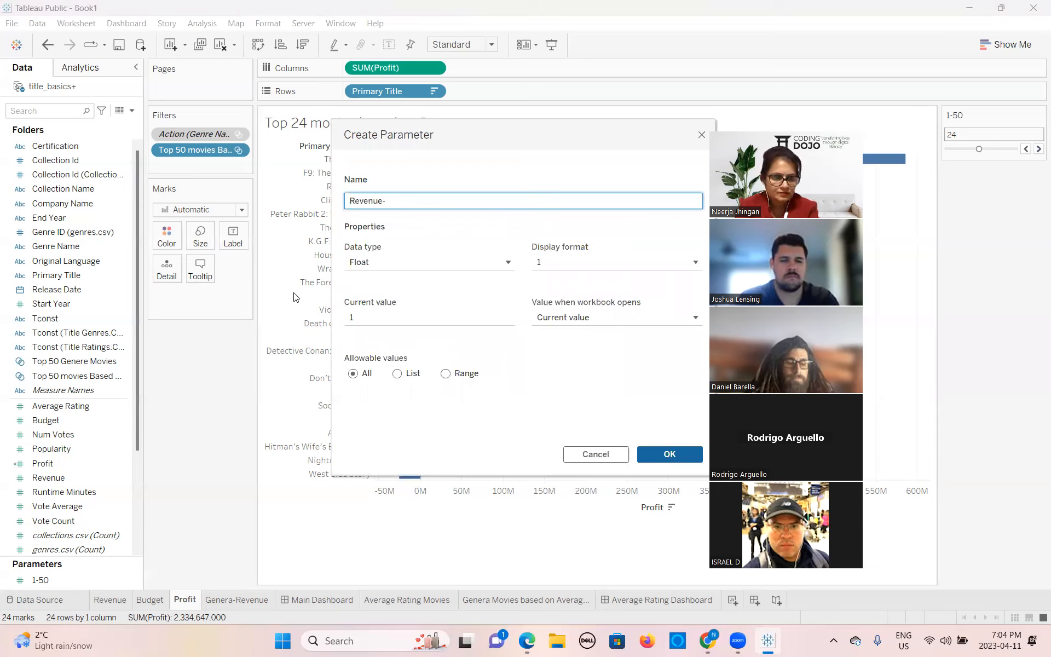
{"action": "type", "text": "-Budge"}
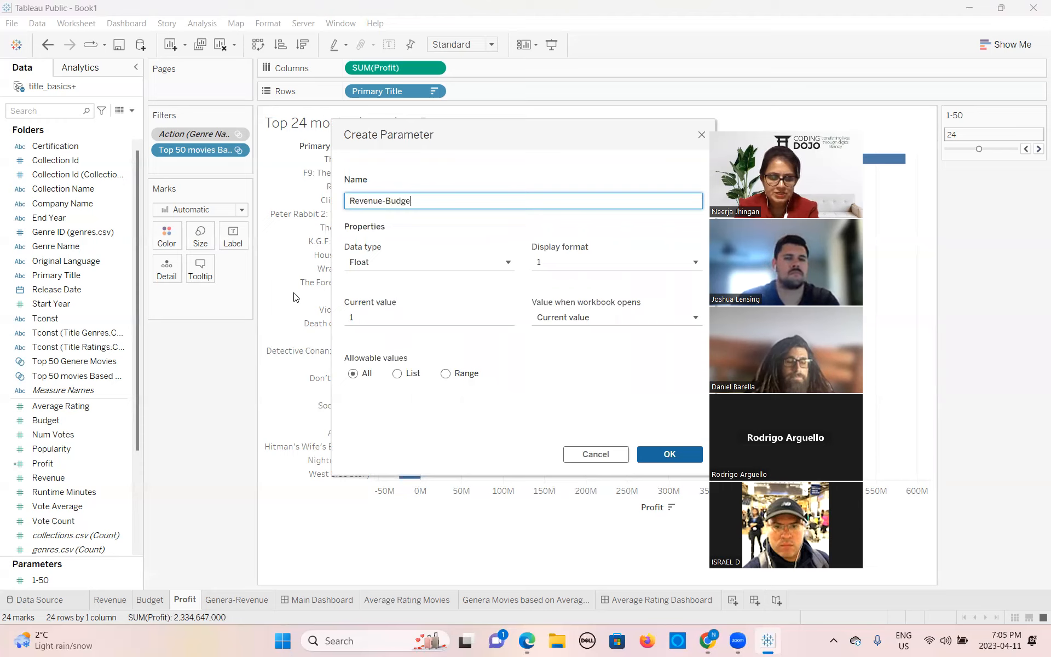
{"action": "type", "text": "t-Profit"}
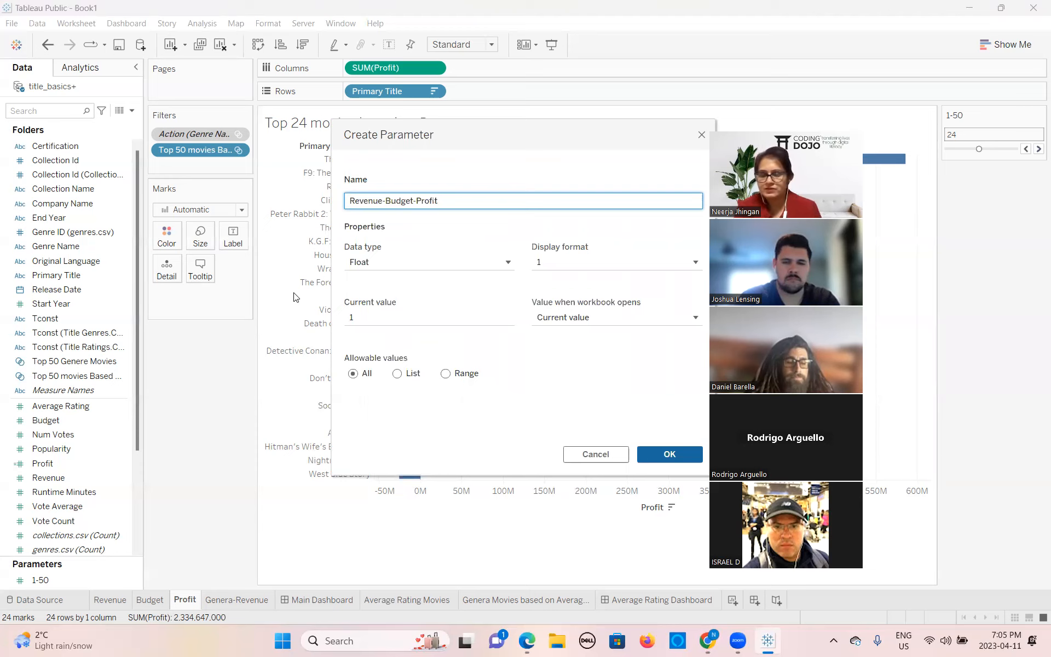
{"action": "left_click", "coordinate": [390, 268]}
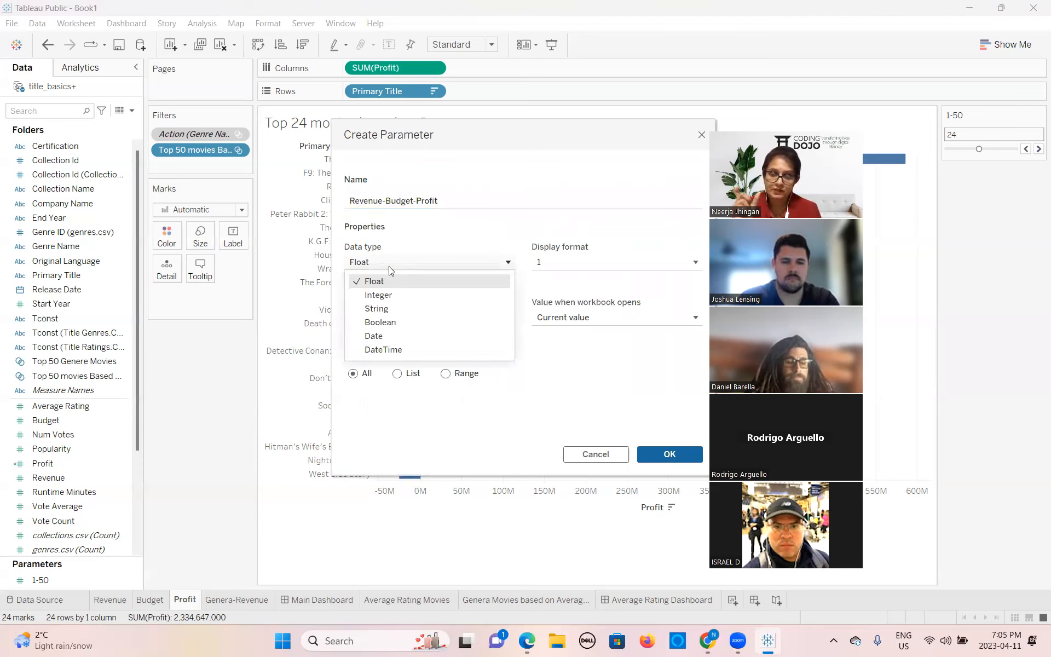
{"action": "left_click", "coordinate": [373, 309]}
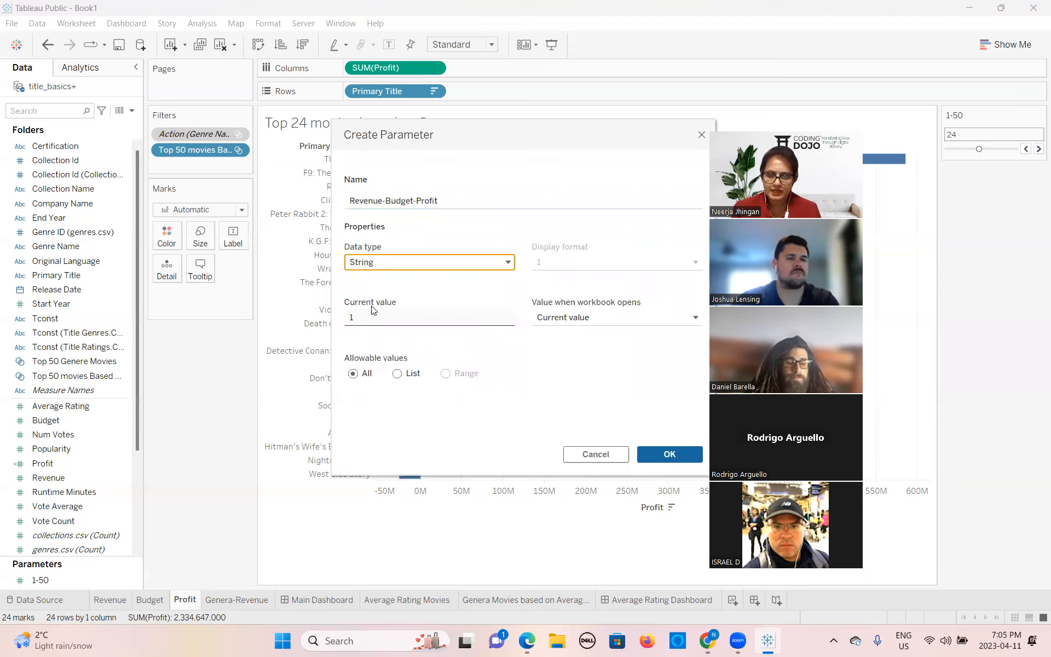
Restrict the parameter to a list of the values Revenue, Budget and Profit, and save it
{"action": "left_click", "coordinate": [397, 375]}
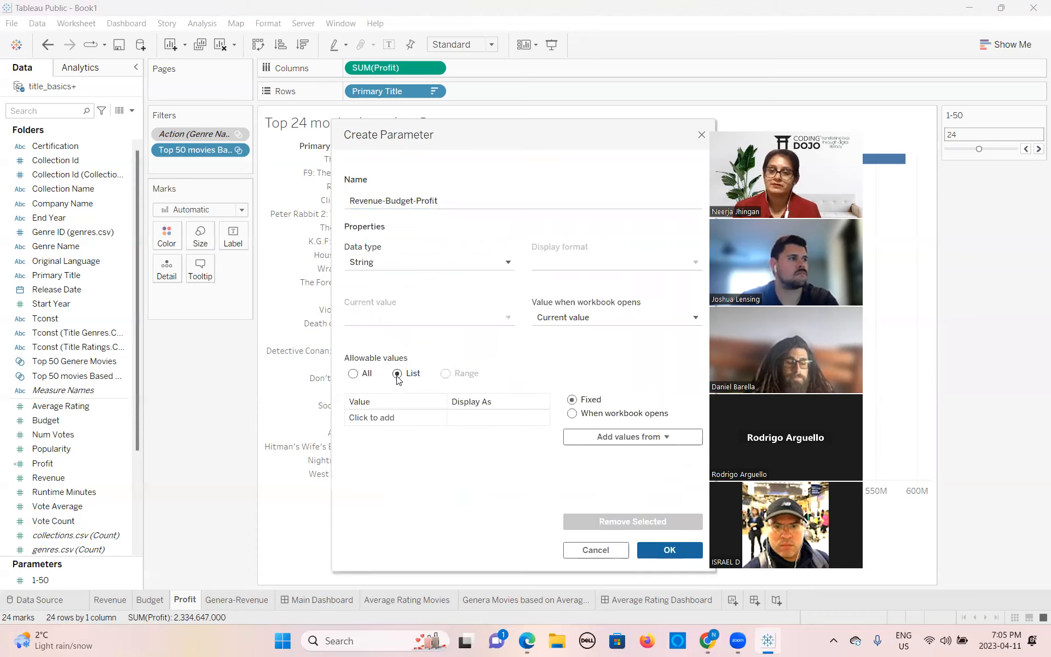
{"action": "left_click", "coordinate": [392, 417]}
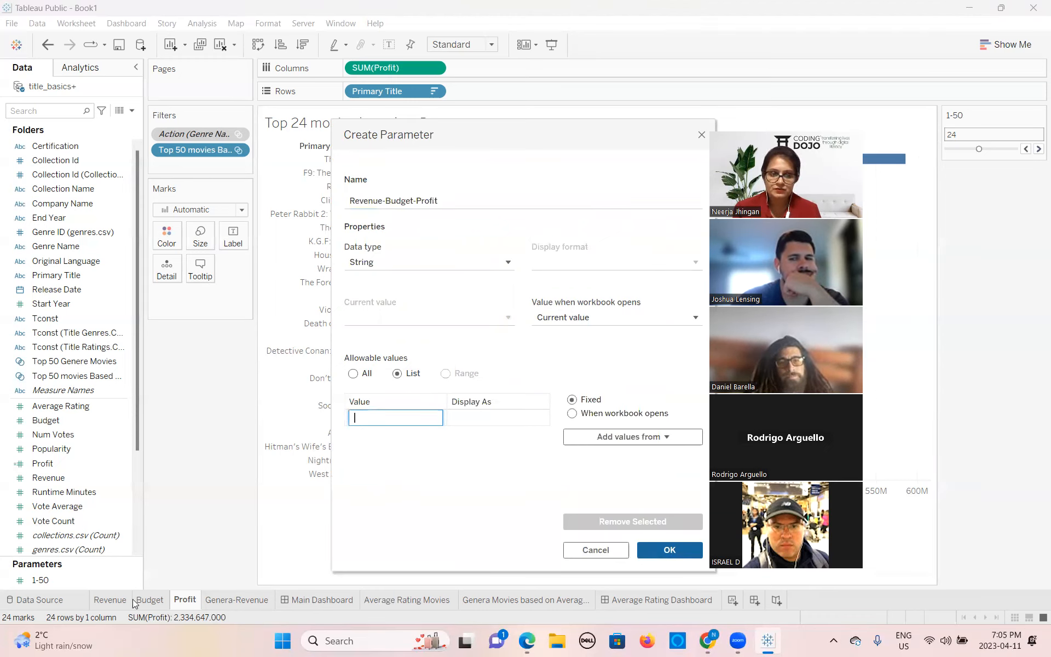
{"action": "left_click", "coordinate": [386, 417]}
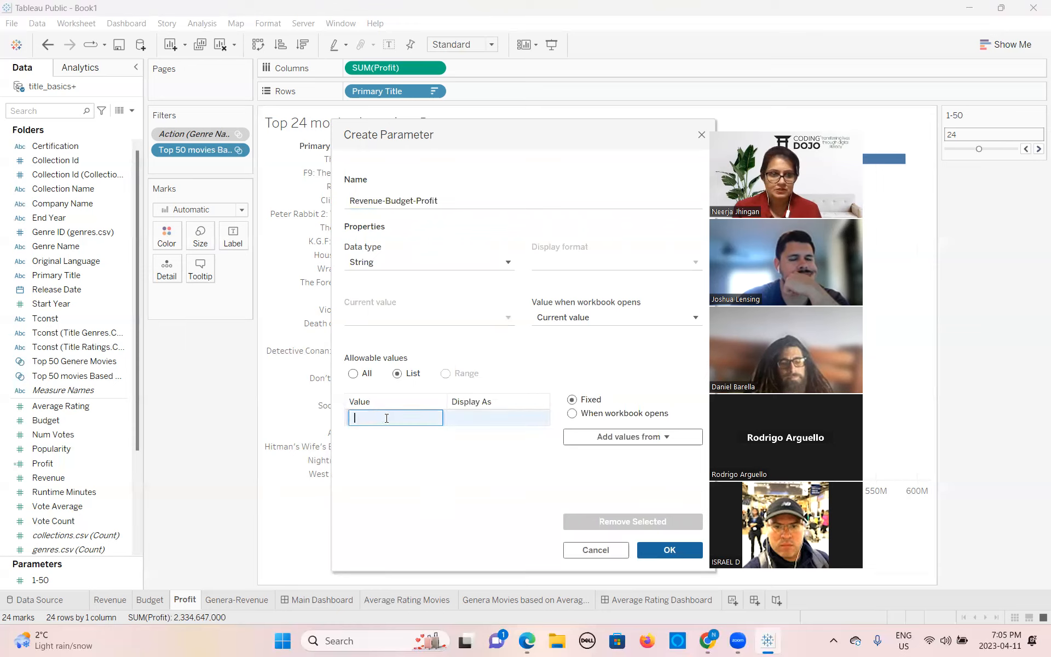
{"action": "type", "text": "Reven"}
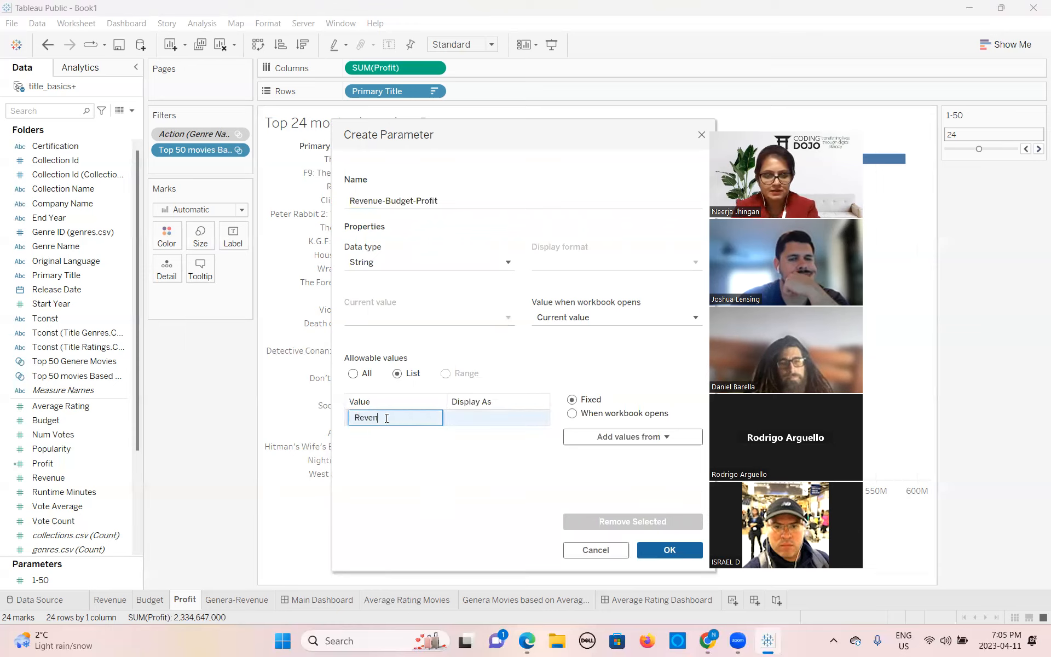
{"action": "type", "text": "ue"}
{"action": "key", "text": "Return"}
{"action": "left_click", "coordinate": [387, 431]}
{"action": "type", "text": "Budget"}
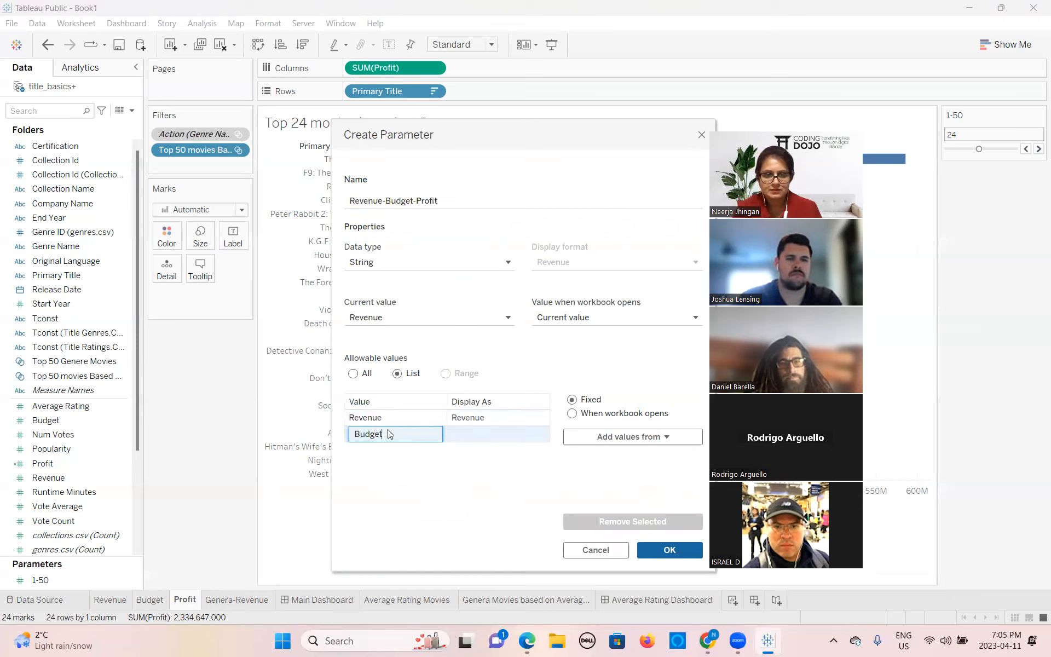
{"action": "key", "text": "Return"}
{"action": "type", "text": "Profit"}
{"action": "key", "text": "Return"}
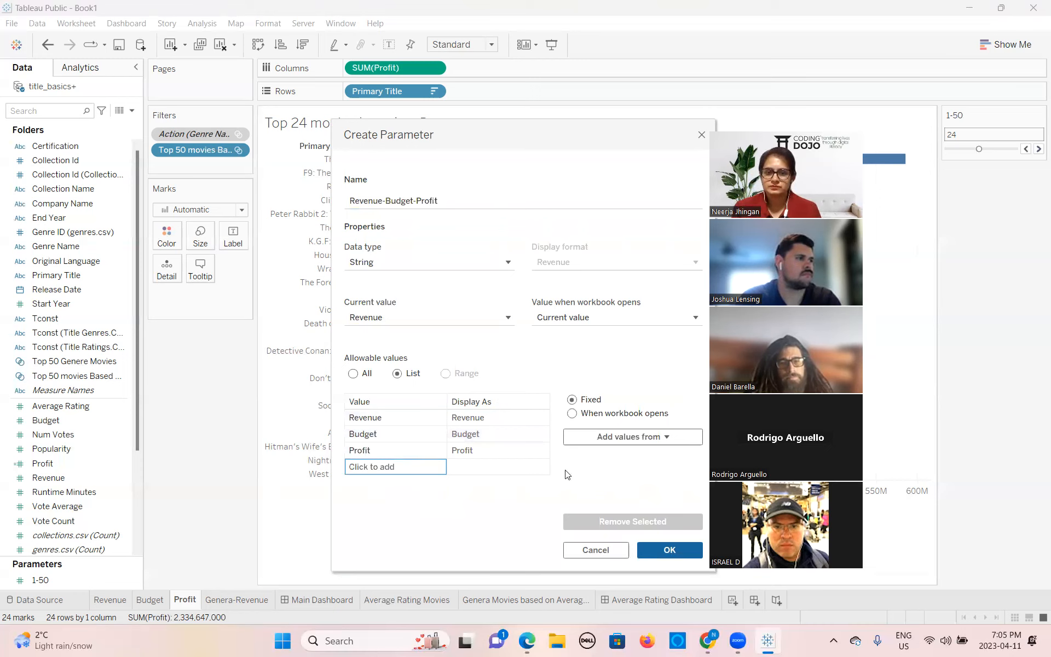
{"action": "left_click", "coordinate": [671, 552]}
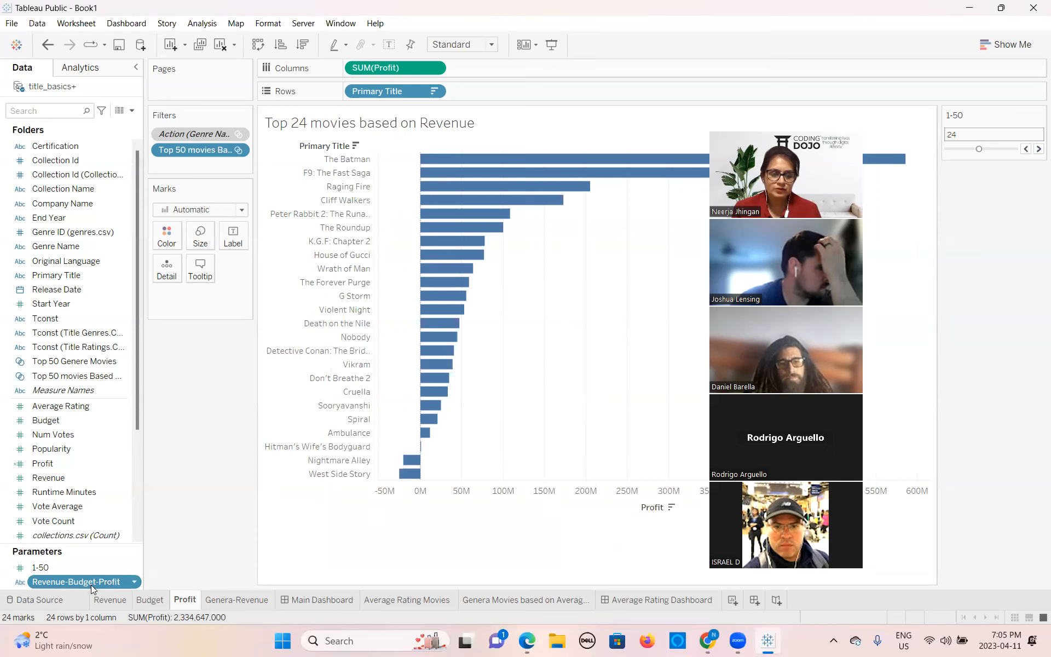
Show the Revenue-Budget-Profit parameter control on the Profit sheet
{"action": "left_click", "coordinate": [134, 583]}
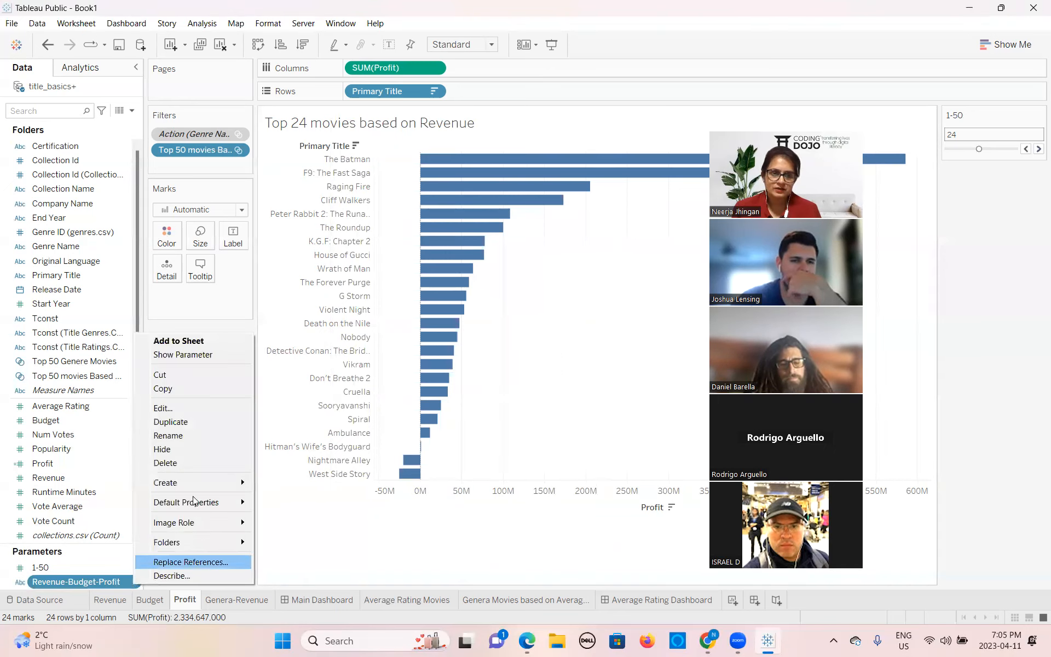
{"action": "left_click", "coordinate": [191, 354]}
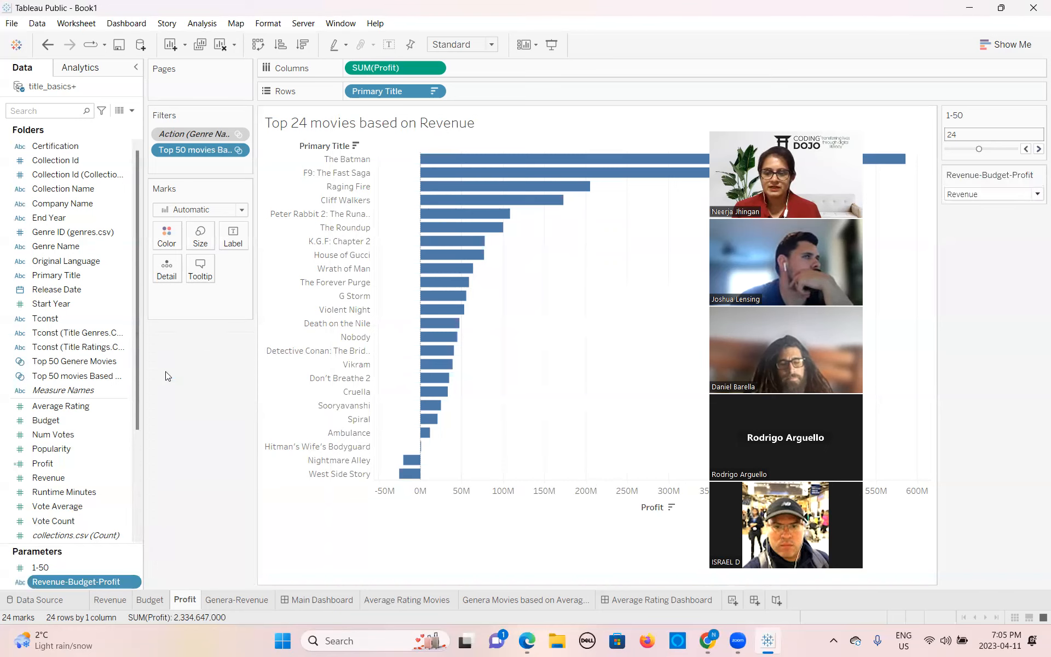
Switch the Revenue-Budget-Profit parameter to Budget to test the chart's response, and set it to Profit
{"action": "left_click", "coordinate": [1036, 194]}
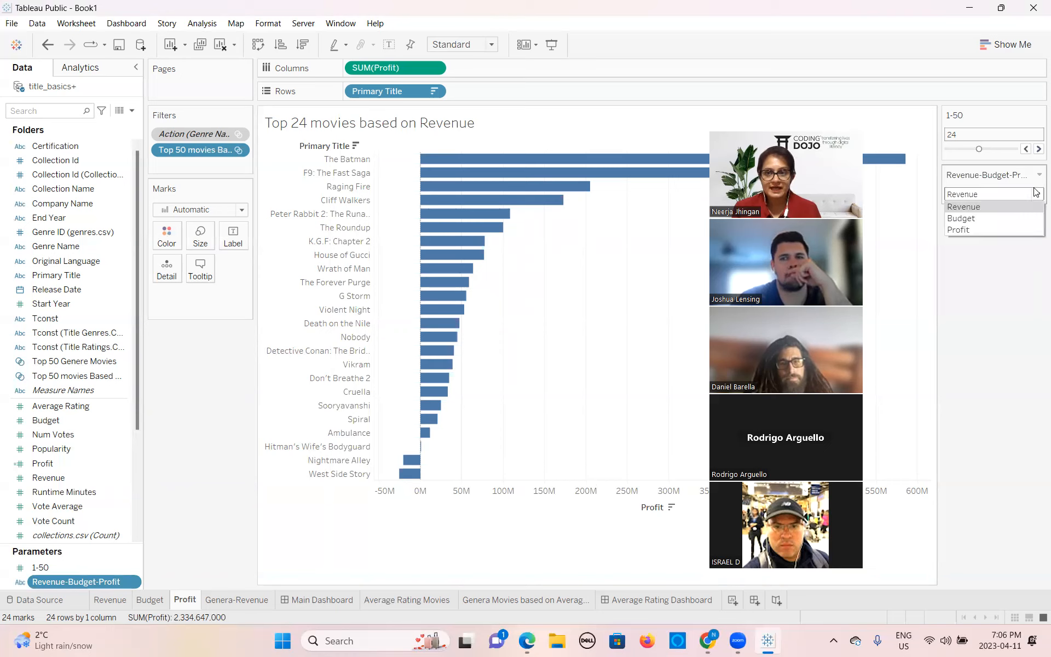
{"action": "left_click", "coordinate": [984, 222]}
{"action": "mouse_move", "coordinate": [473, 192]}
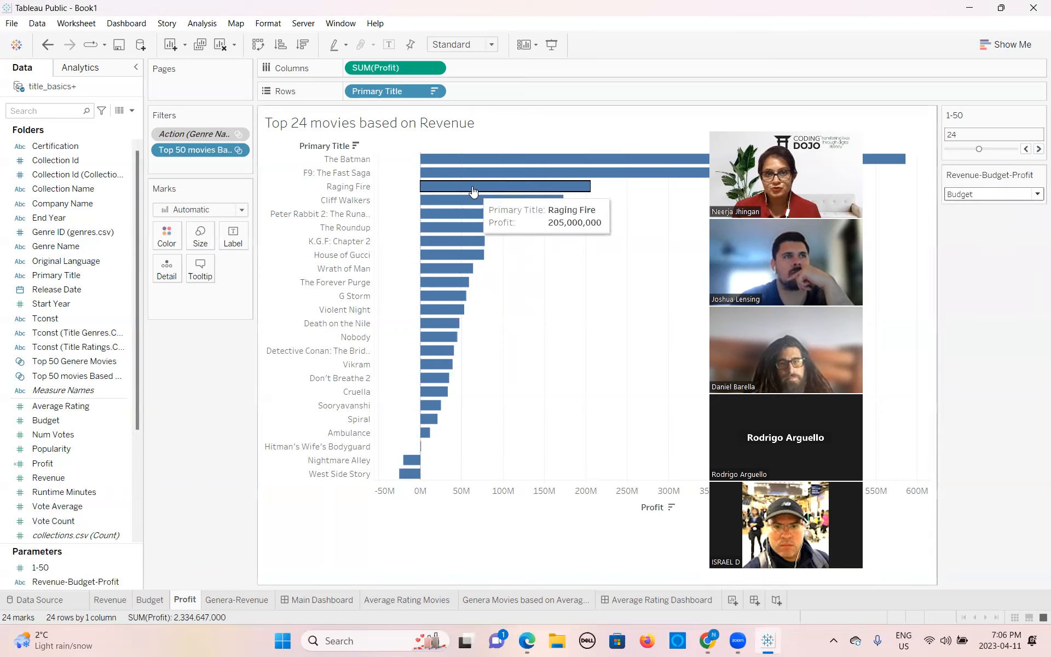
{"action": "left_click", "coordinate": [1036, 194]}
{"action": "left_click", "coordinate": [958, 230]}
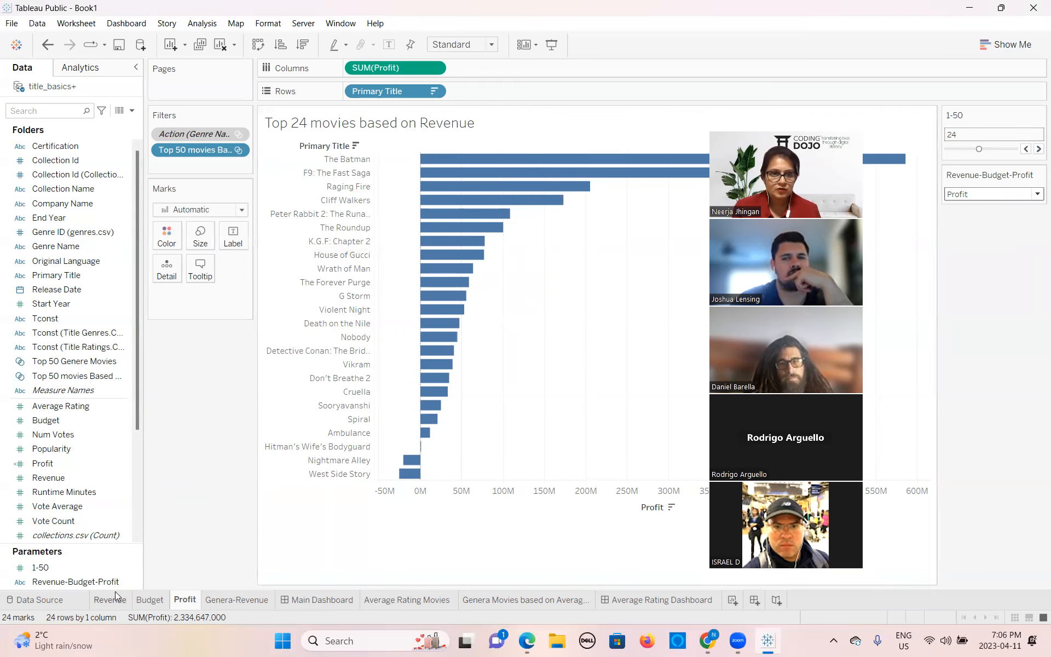
Change the Budget sheet's title to "Top <Parameters.1-50> movies based on Budget" and colour its bars green
{"action": "left_click", "coordinate": [150, 599]}
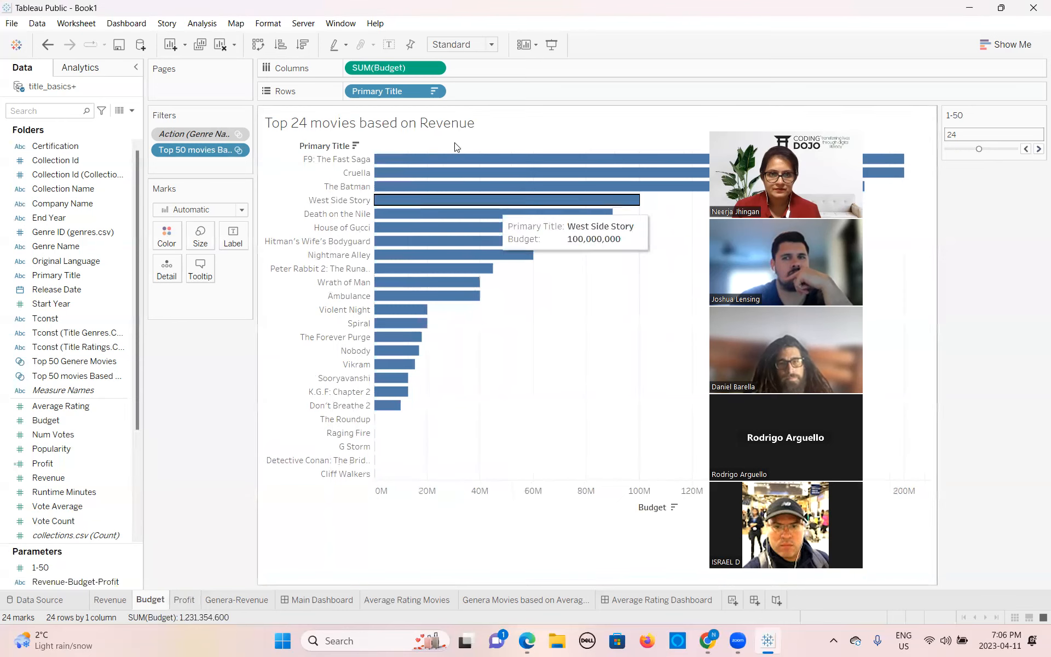
{"action": "double_click", "coordinate": [454, 125]}
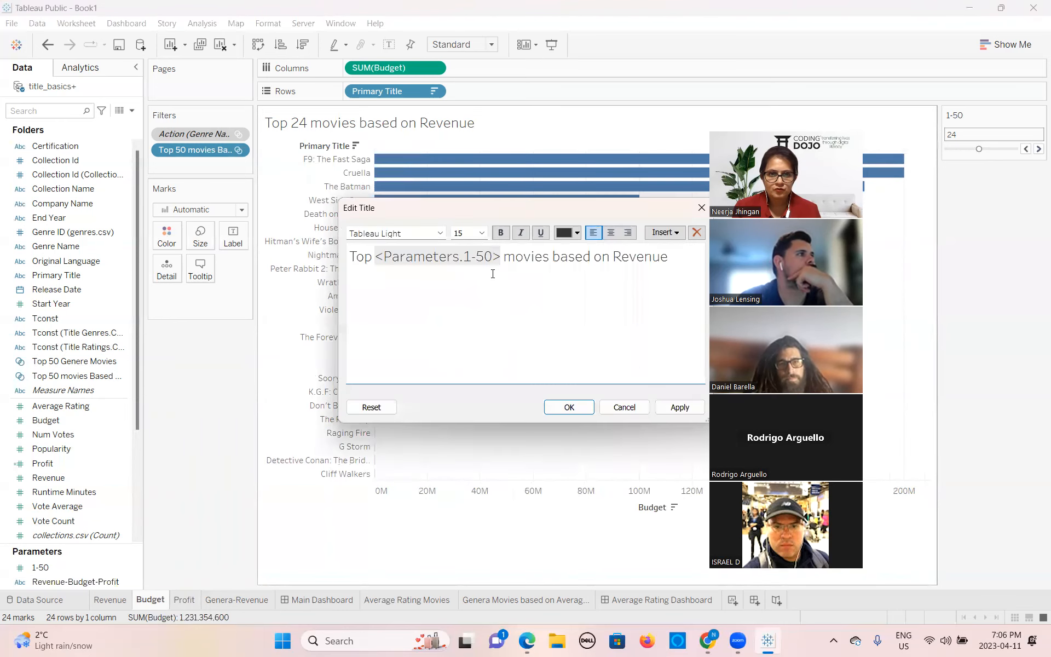
{"action": "left_click", "coordinate": [677, 269]}
{"action": "key", "text": "BackSpace"}
{"action": "key", "text": "BackSpace"}
{"action": "key", "text": "BackSpace"}
{"action": "key", "text": "BackSpace"}
{"action": "key", "text": "BackSpace"}
{"action": "key", "text": "BackSpace"}
{"action": "key", "text": "BackSpace"}
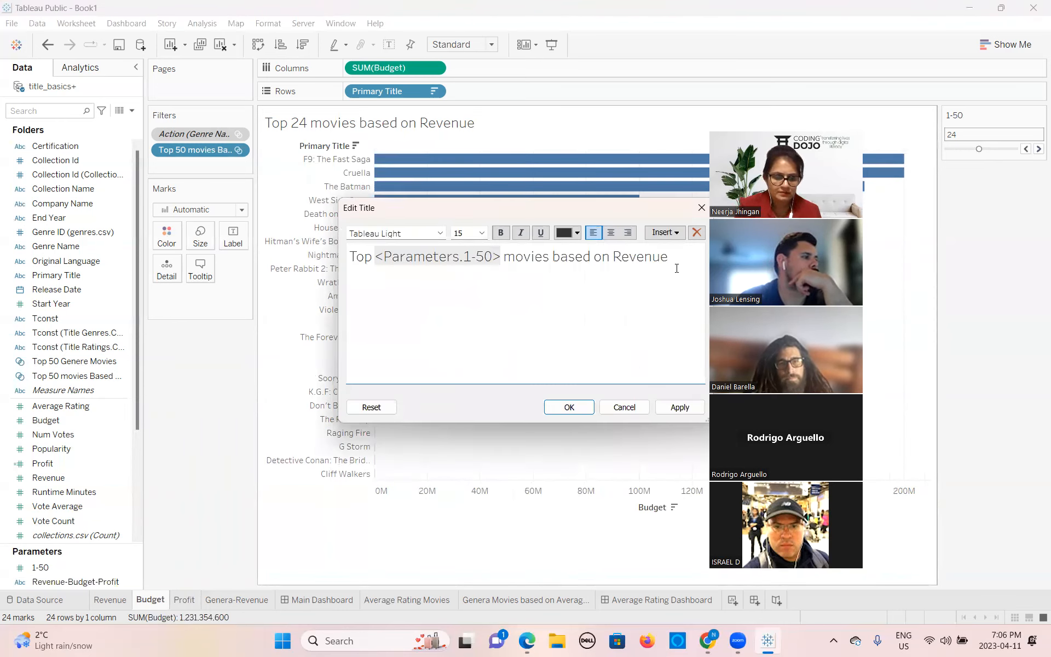
{"action": "type", "text": "Budget"}
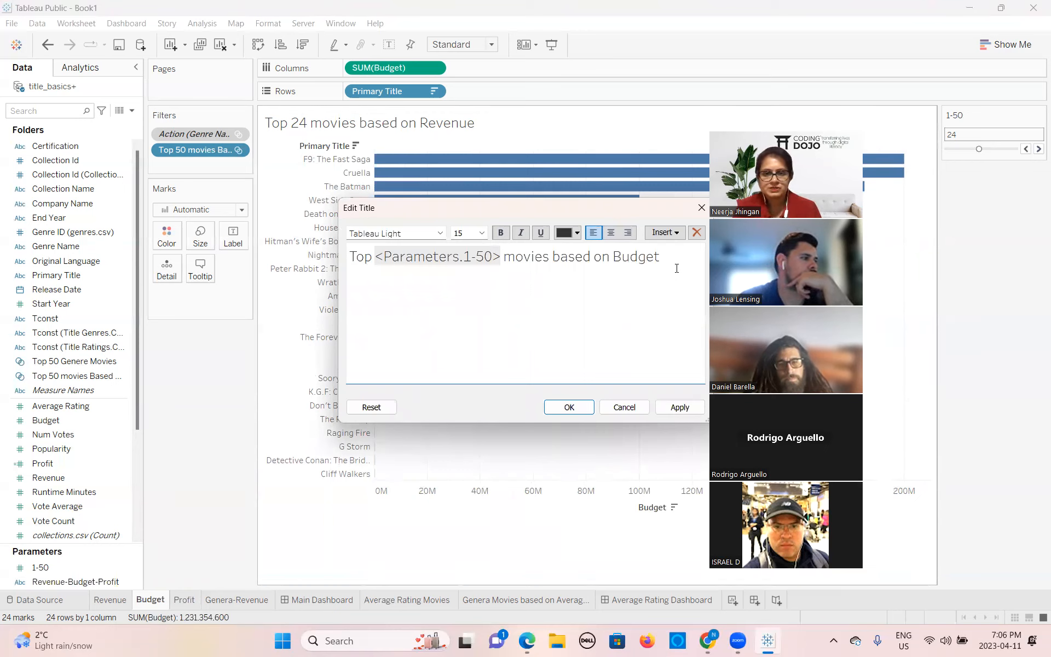
{"action": "left_click", "coordinate": [679, 407]}
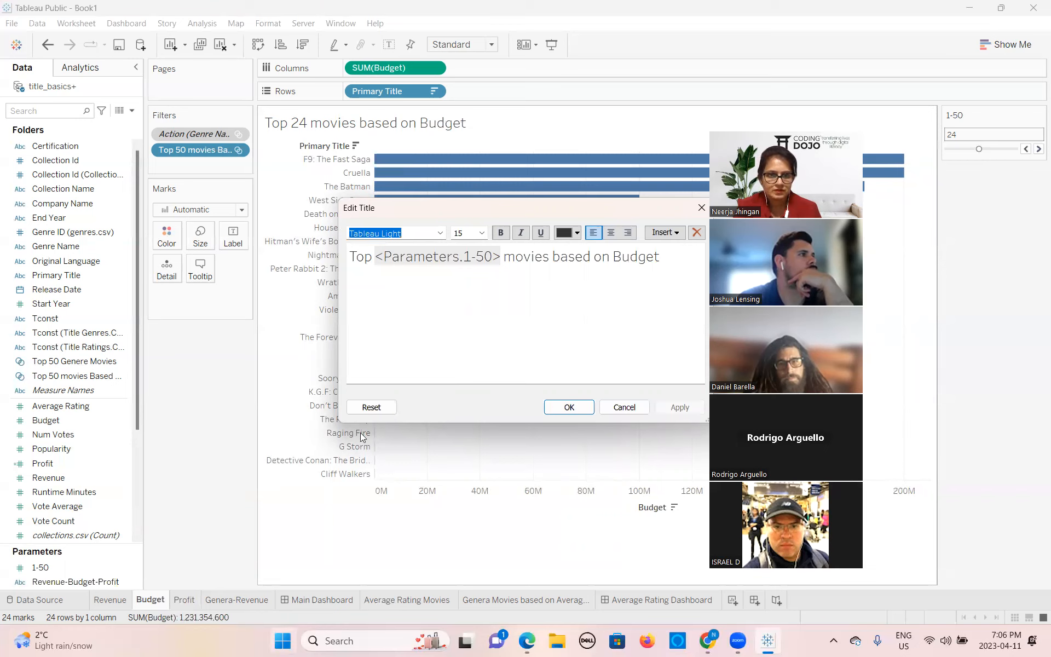
{"action": "left_click", "coordinate": [571, 407]}
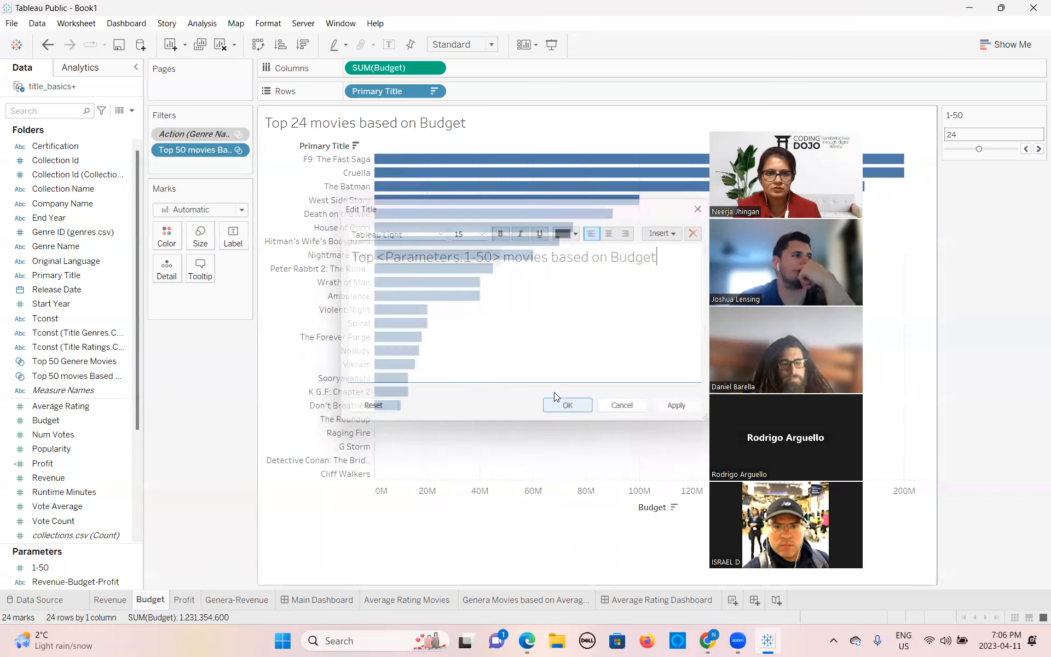
{"action": "left_click", "coordinate": [166, 235]}
{"action": "left_click", "coordinate": [224, 288]}
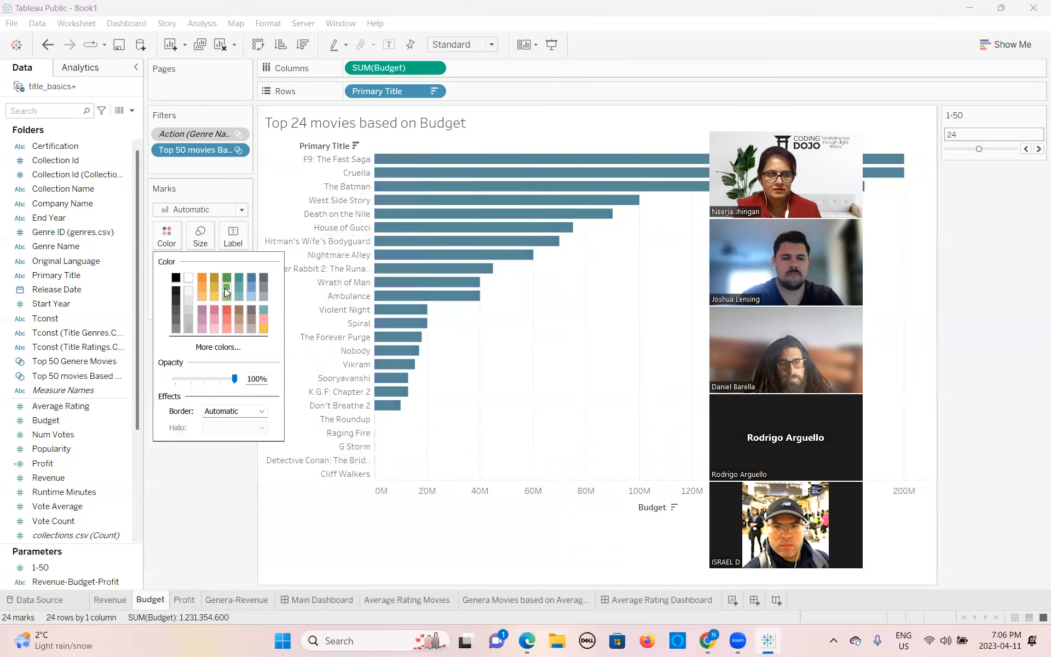
Change the Profit sheet's title to "Top <Parameters.1-50> movies based on Profit" and colour its bars light orange
{"action": "left_click", "coordinate": [184, 598]}
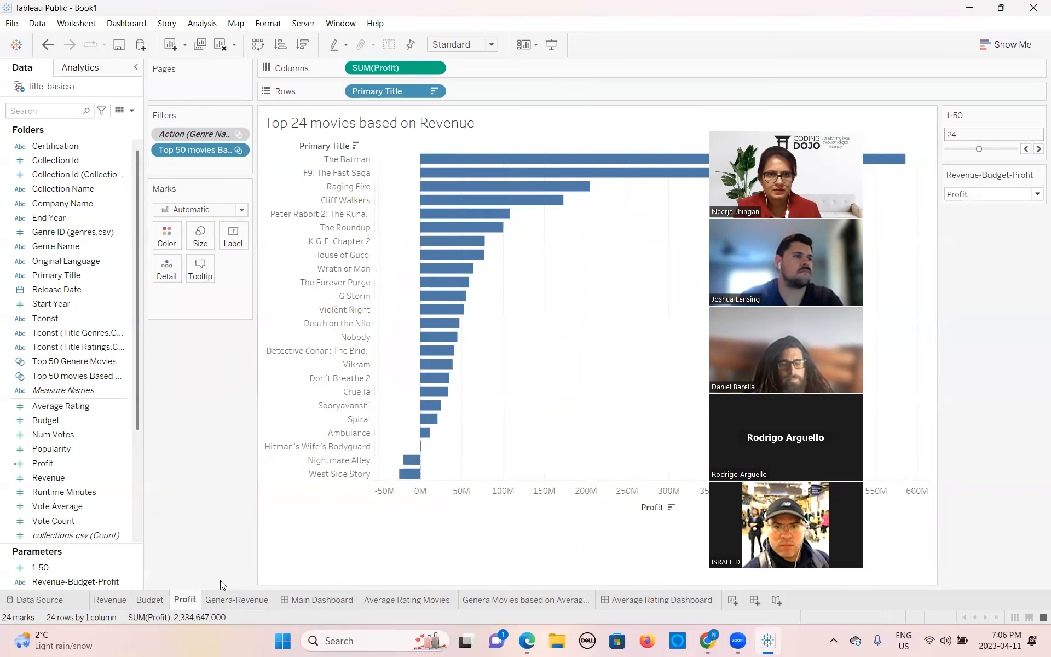
{"action": "double_click", "coordinate": [458, 134]}
{"action": "key", "text": "BackSpace"}
{"action": "key", "text": "BackSpace"}
{"action": "key", "text": "BackSpace"}
{"action": "key", "text": "BackSpace"}
{"action": "key", "text": "BackSpace"}
{"action": "key", "text": "BackSpace"}
{"action": "key", "text": "BackSpace"}
{"action": "type", "text": "Profit"}
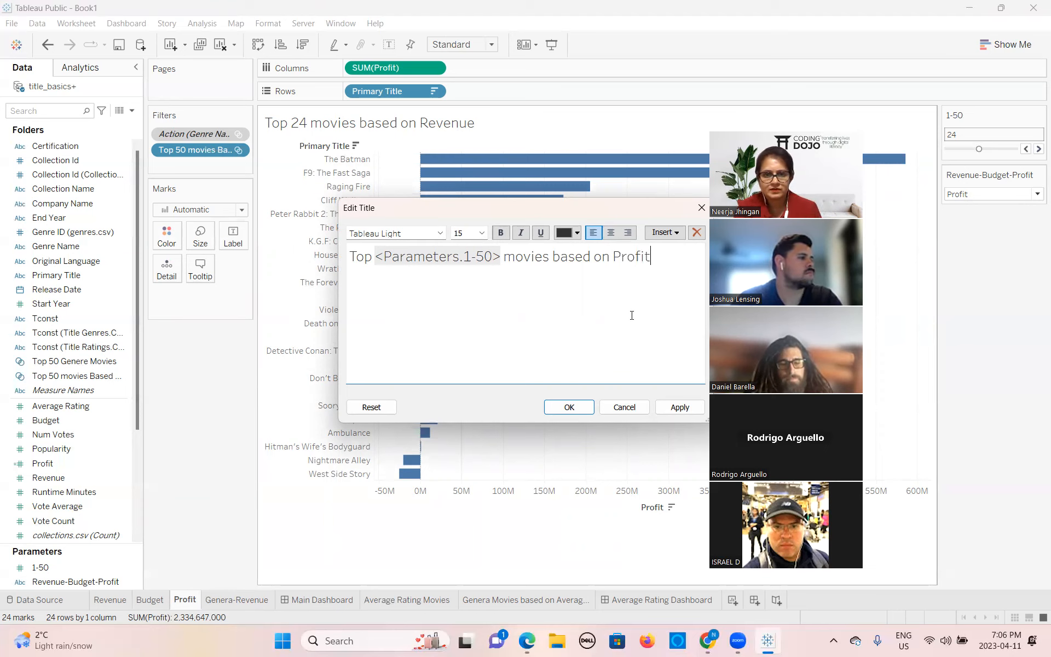
{"action": "left_click", "coordinate": [678, 409]}
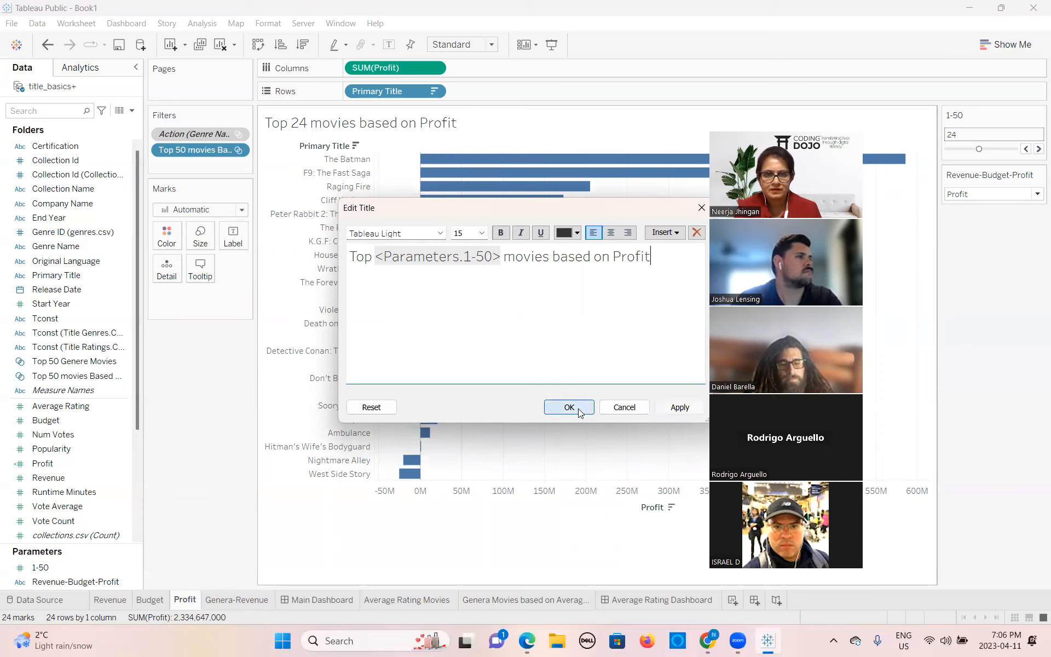
{"action": "left_click", "coordinate": [569, 407]}
{"action": "left_click", "coordinate": [167, 236]}
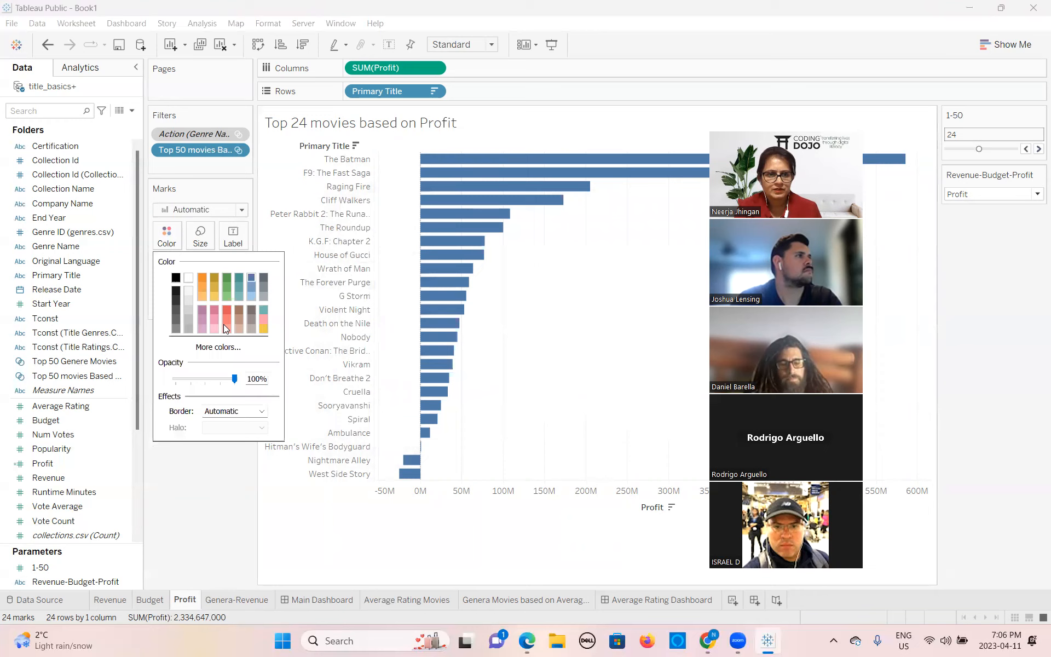
{"action": "left_click", "coordinate": [201, 290]}
{"action": "left_click", "coordinate": [579, 446]}
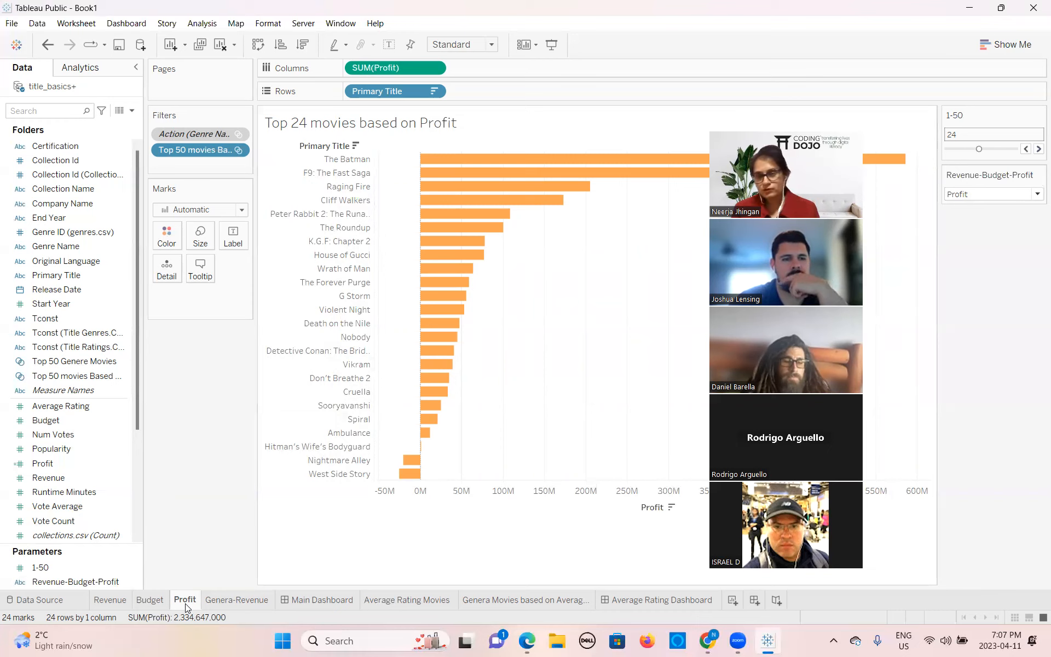
Start a new calculated field and name it "Revenue-Budget-Profit"
{"action": "mouse_move", "coordinate": [185, 603]}
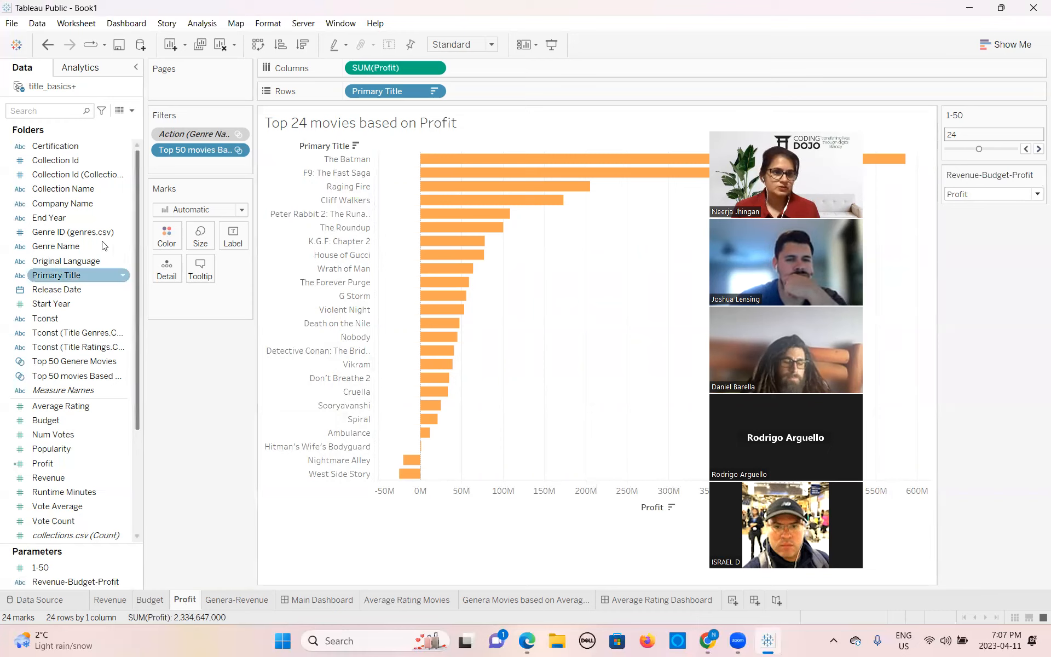
{"action": "left_click", "coordinate": [132, 110]}
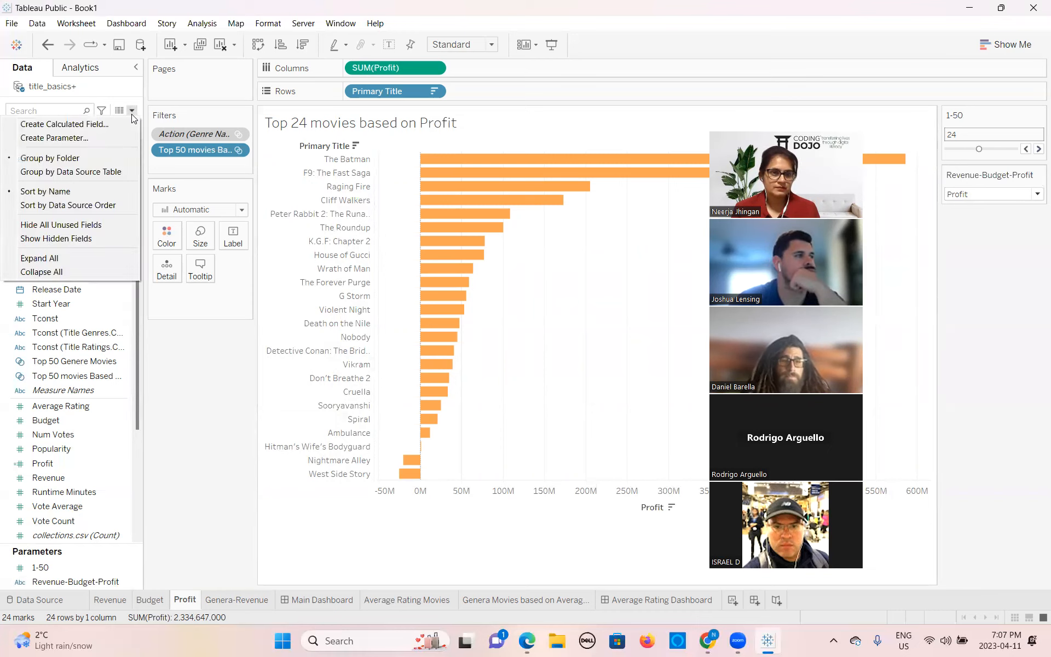
{"action": "left_click", "coordinate": [107, 123]}
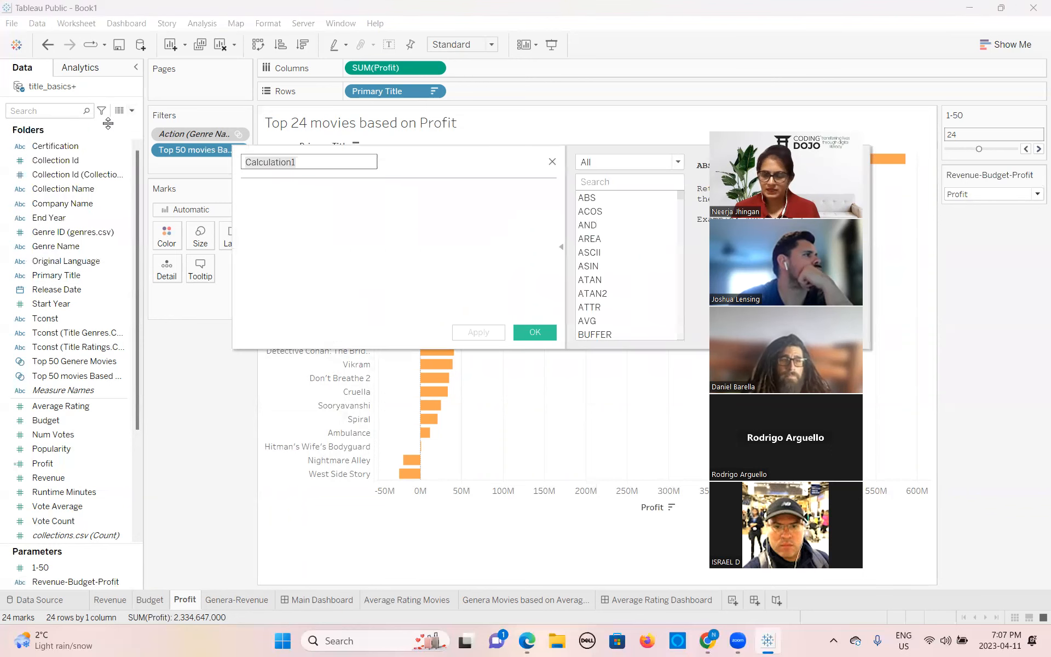
{"action": "type", "text": "Revenue"}
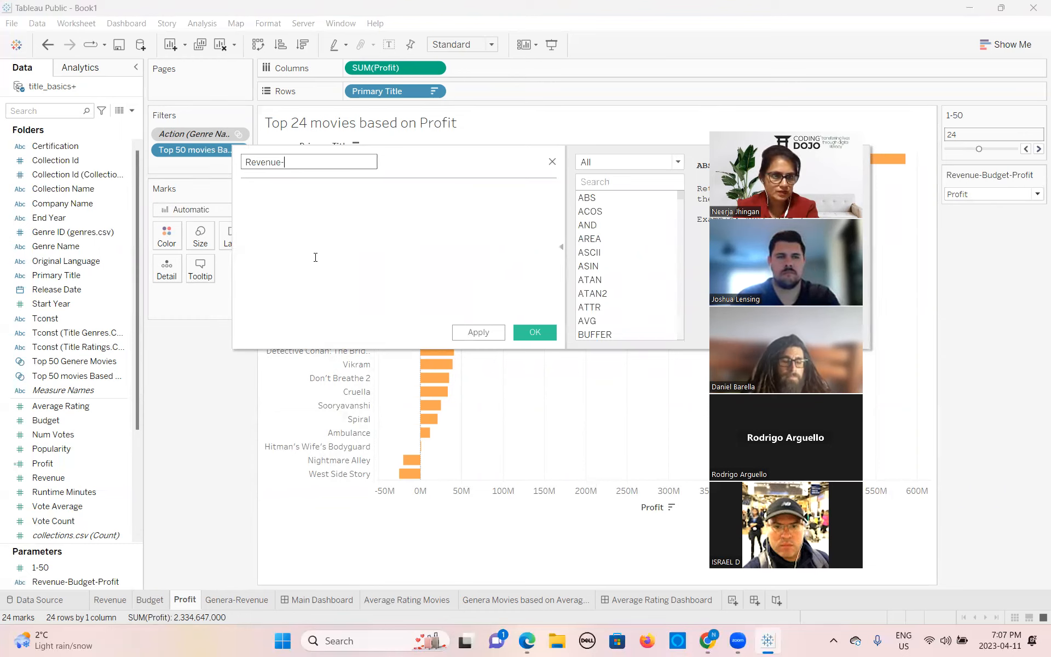
{"action": "type", "text": "-Profit-"}
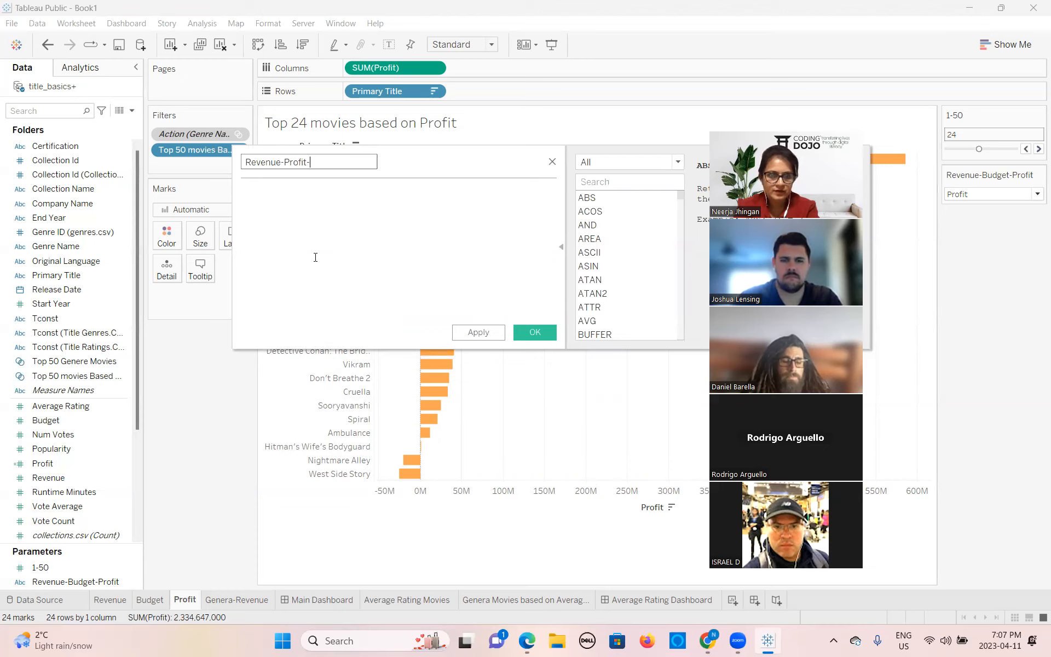
{"action": "key", "text": "BackSpace"}
{"action": "key", "text": "BackSpace"}
{"action": "key", "text": "BackSpace"}
{"action": "key", "text": "BackSpace"}
{"action": "key", "text": "BackSpace"}
{"action": "key", "text": "BackSpace"}
{"action": "key", "text": "BackSpace"}
{"action": "type", "text": "Budget"}
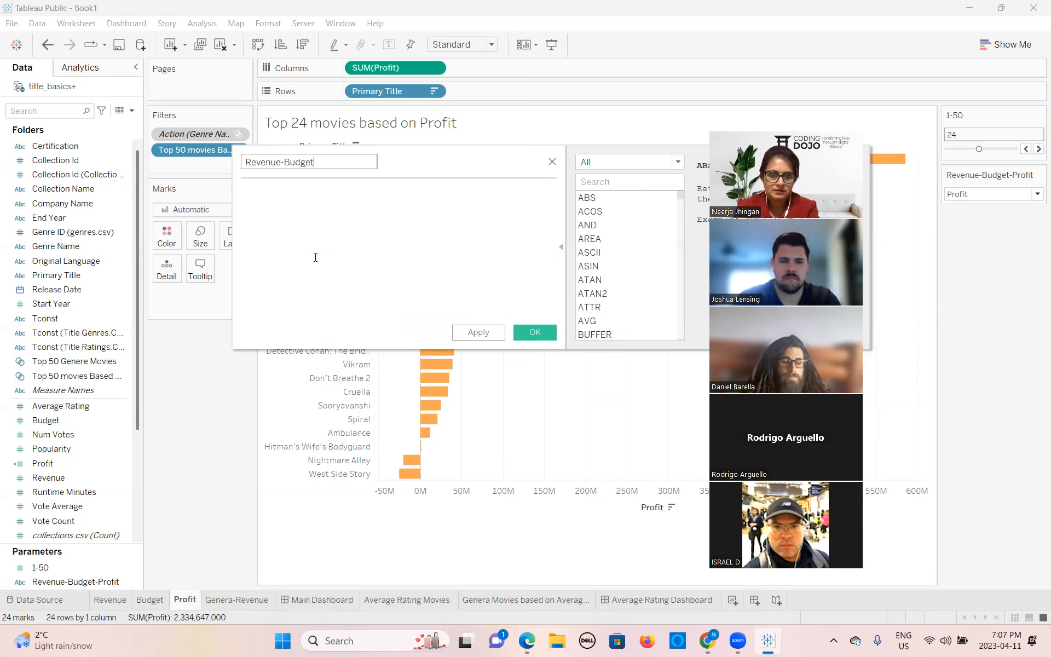
{"action": "type", "text": "-Profit"}
Enter the [Revenue-Budget-Profit] parameter as the calculated field's formula and save the field
{"action": "left_click", "coordinate": [323, 209]}
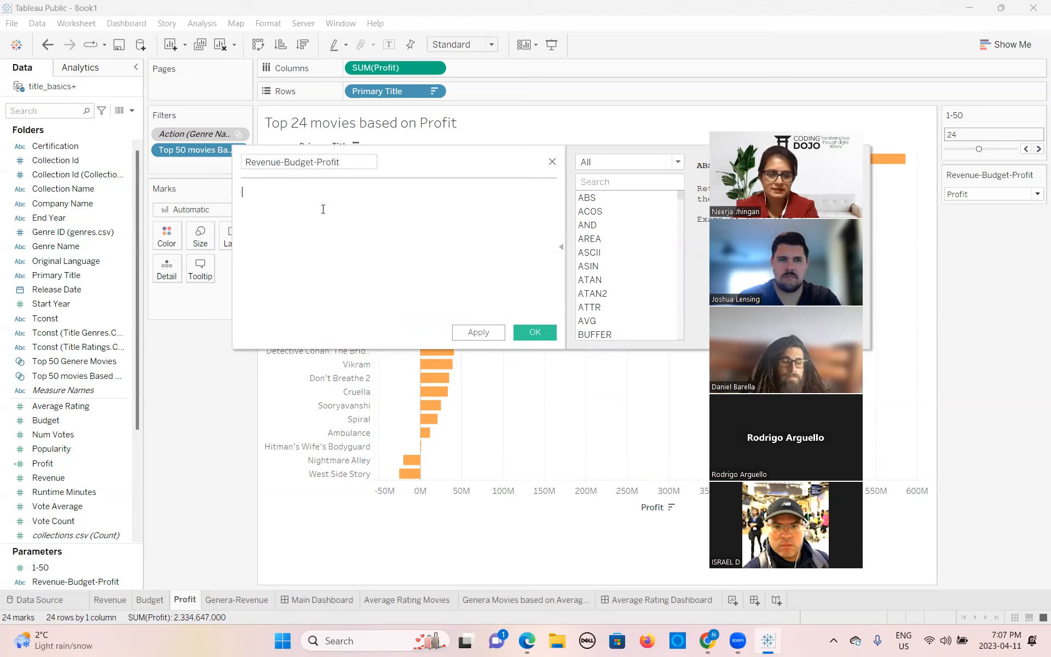
{"action": "type", "text": "reve"}
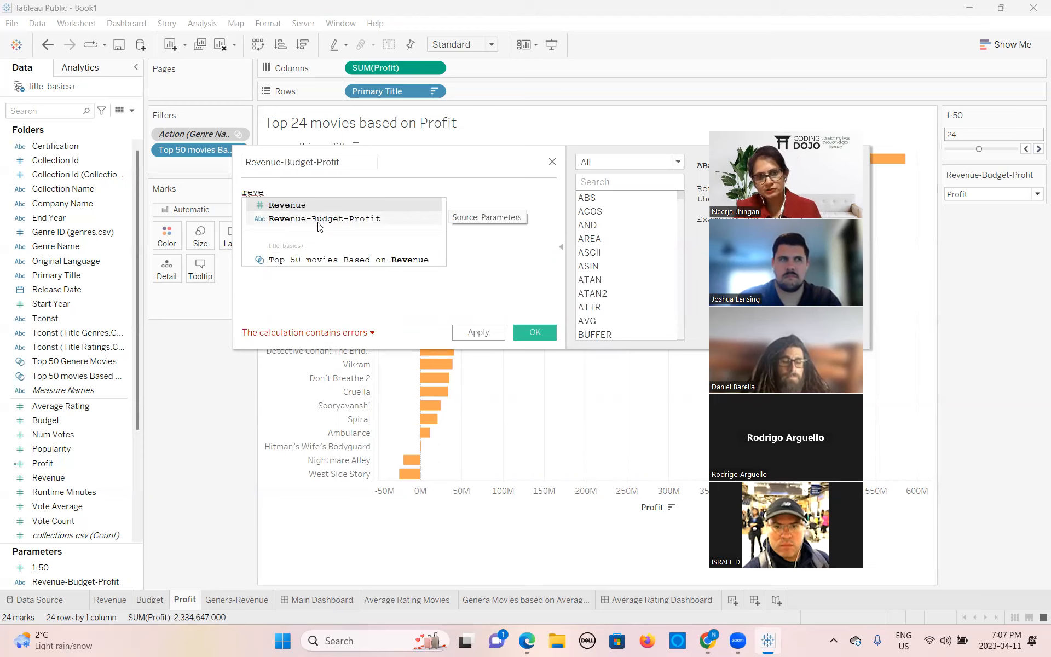
{"action": "left_click", "coordinate": [318, 219]}
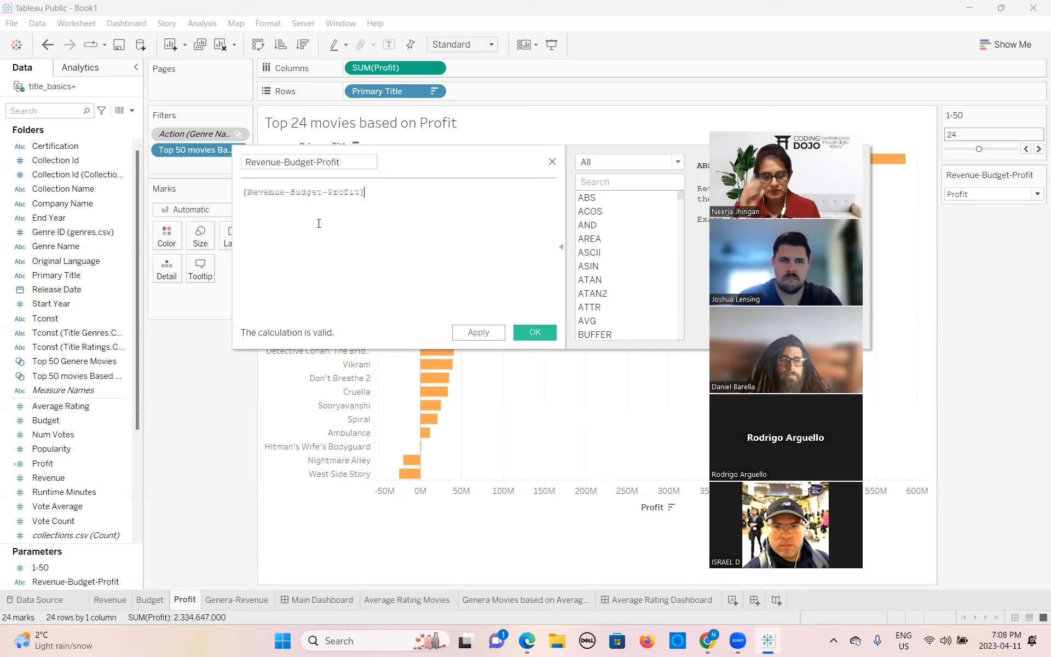
{"action": "left_click", "coordinate": [538, 334]}
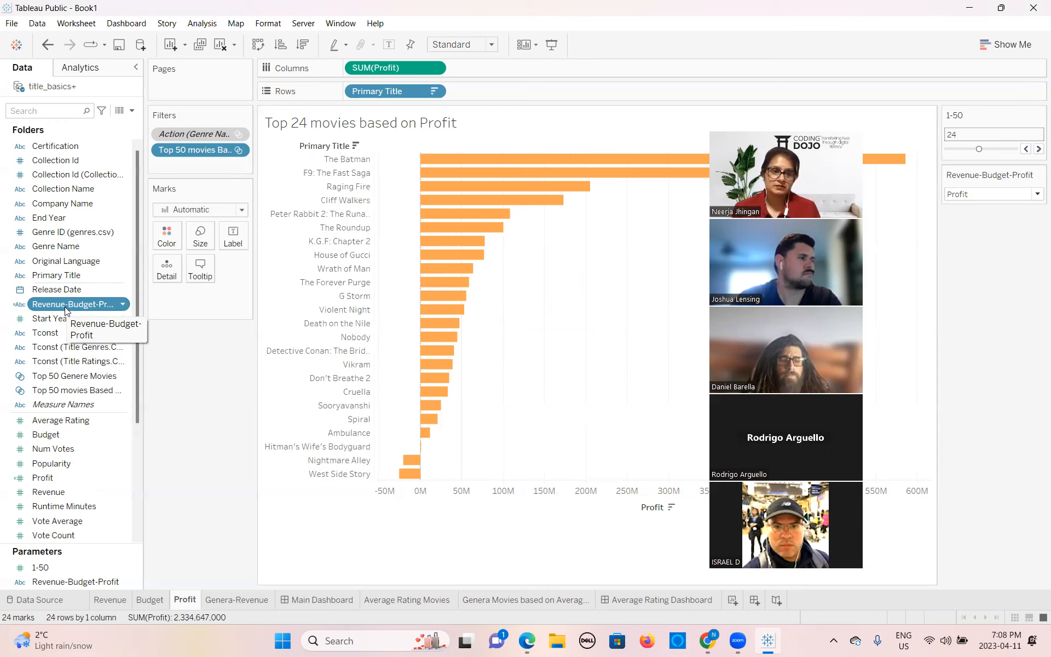
Filter the Profit sheet by the Revenue-Budget-Profit calculated field, using a custom value list containing Profit
{"action": "left_click_drag", "start_coordinate": [65, 310], "coordinate": [198, 166]}
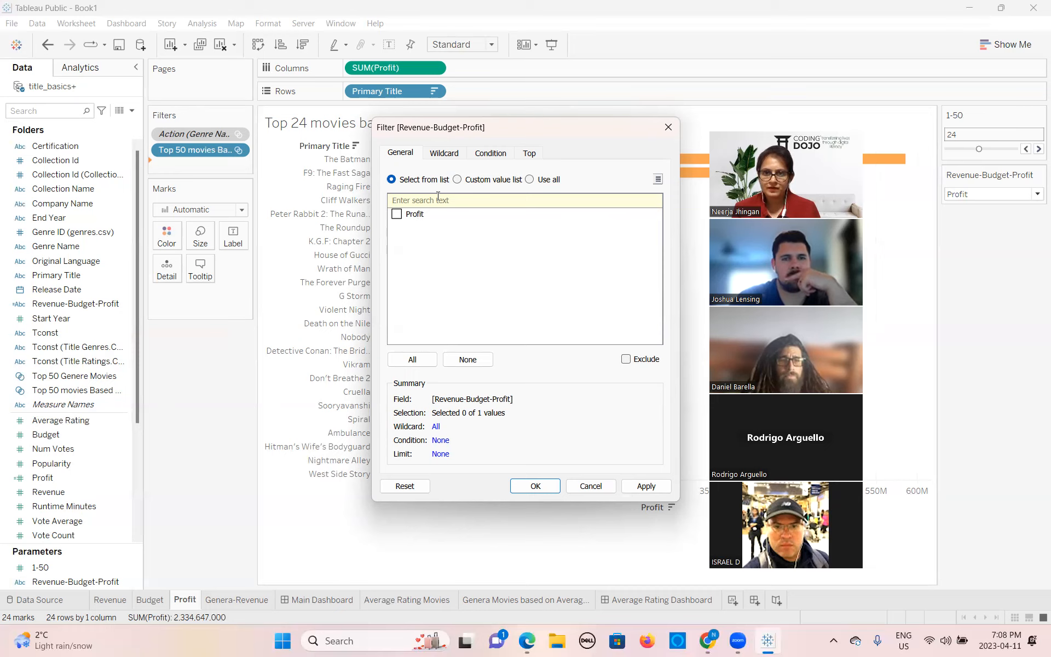
{"action": "left_click", "coordinate": [457, 180]}
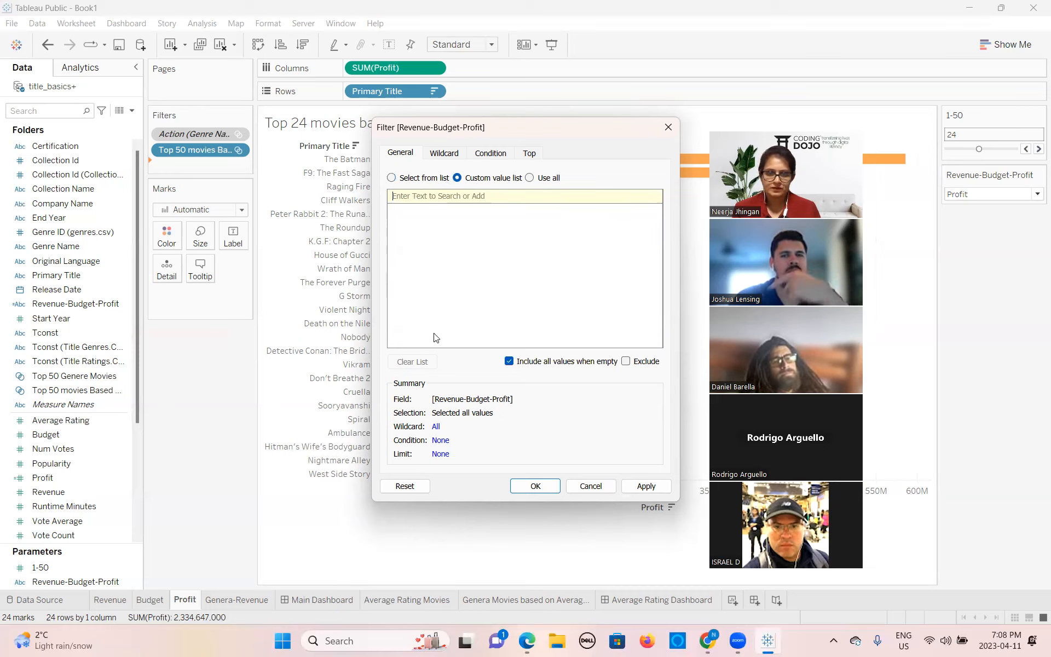
{"action": "type", "text": "Profit"}
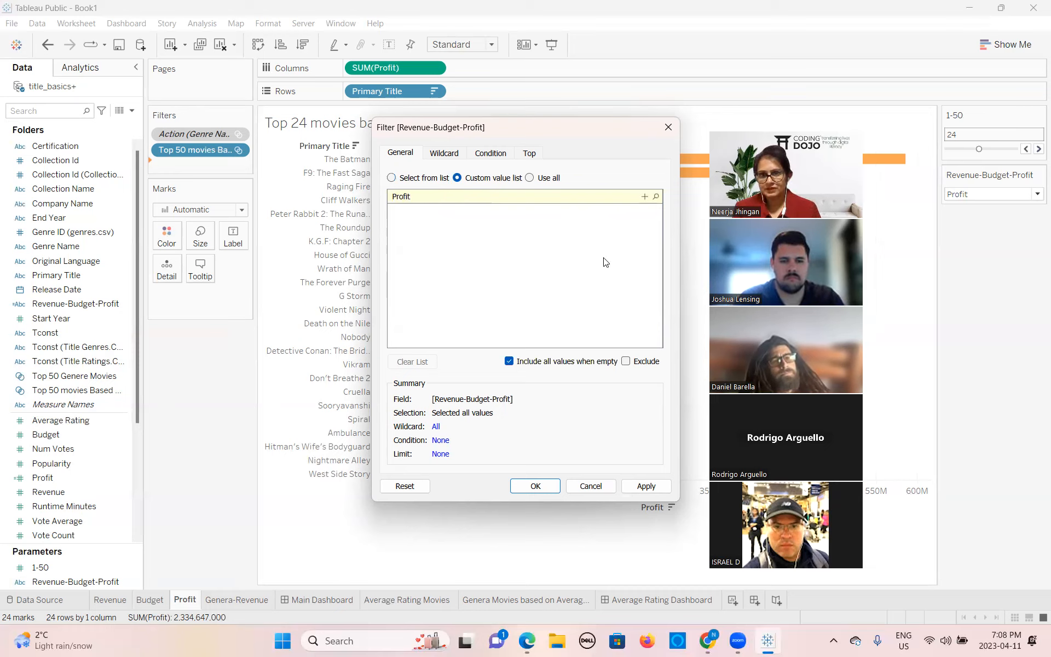
{"action": "left_click", "coordinate": [644, 197]}
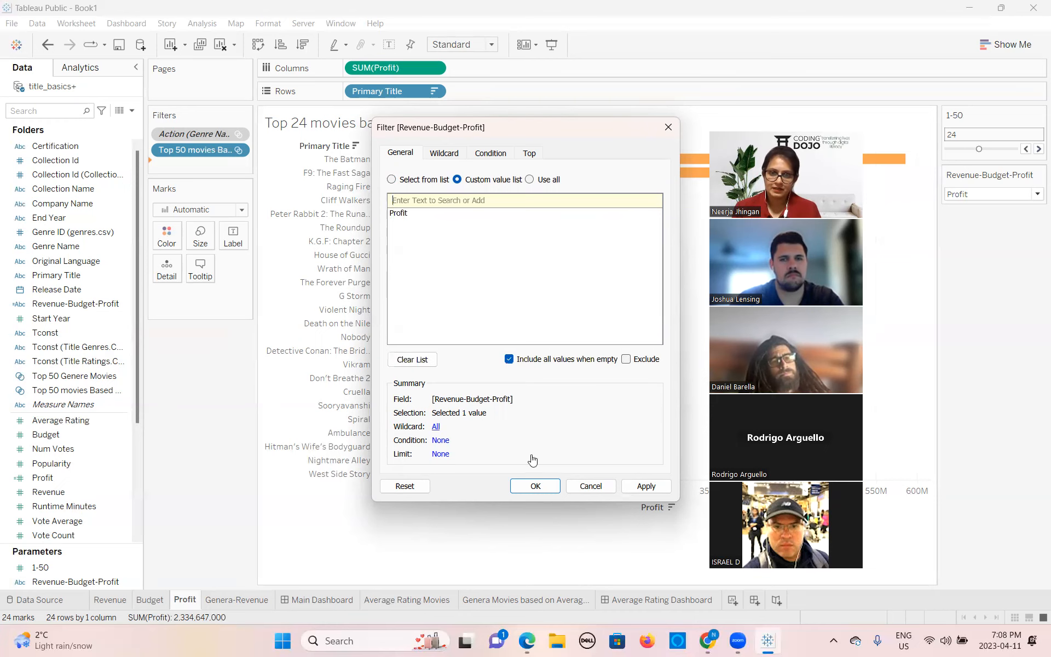
{"action": "left_click", "coordinate": [649, 486]}
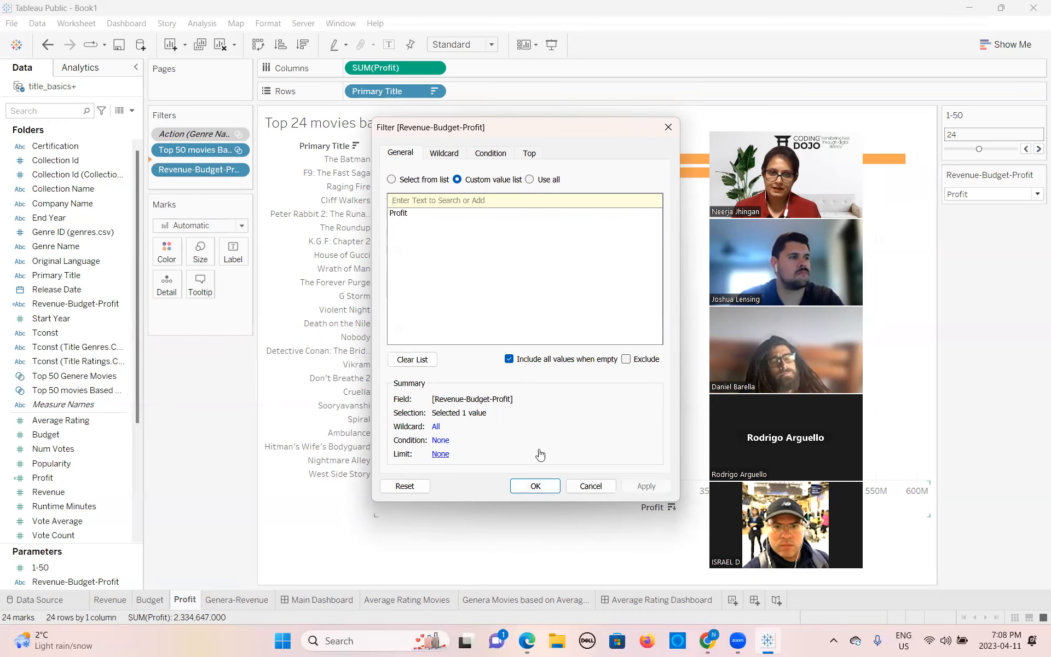
{"action": "left_click", "coordinate": [525, 486]}
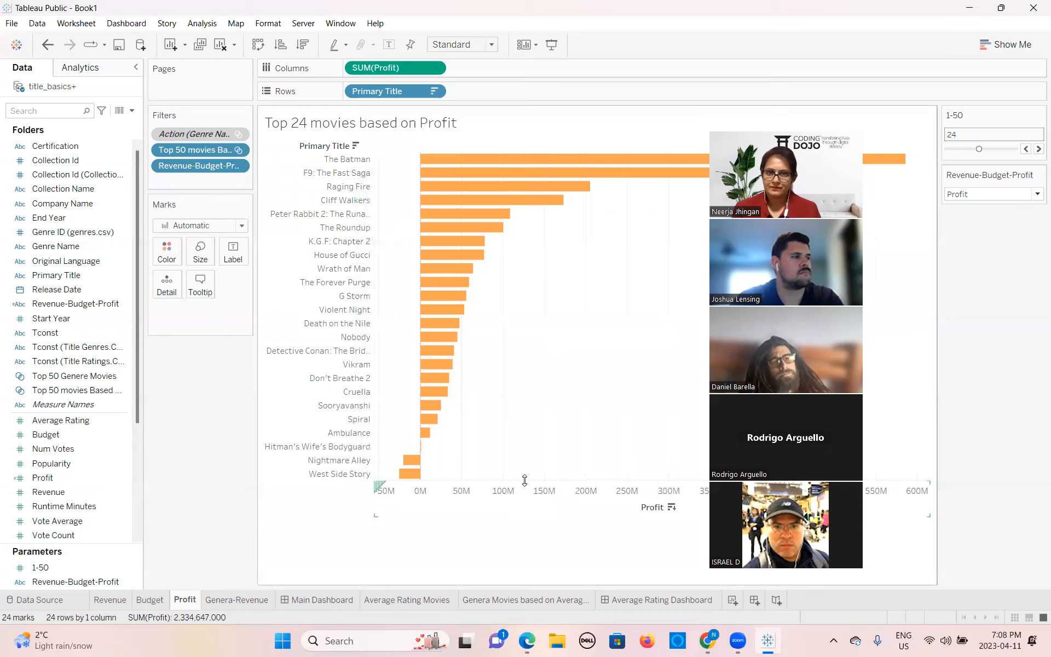
Test the Profit sheet's filter by switching the Revenue-Budget-Profit parameter to Budget, Revenue and back to Profit
{"action": "left_click", "coordinate": [1037, 194]}
{"action": "left_click", "coordinate": [979, 222]}
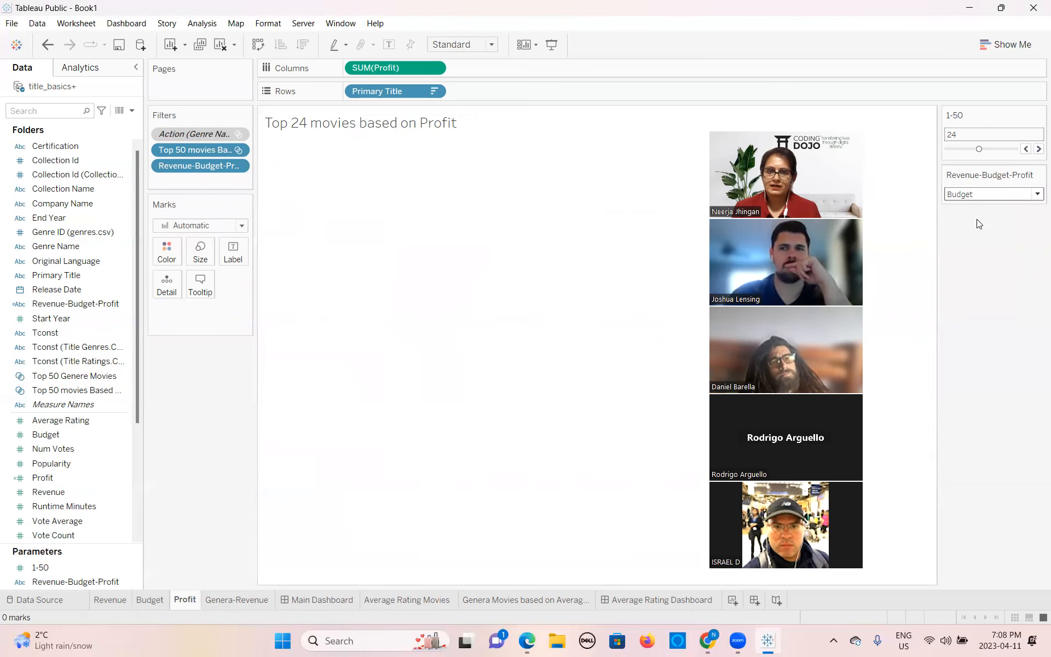
{"action": "left_click", "coordinate": [1035, 195]}
{"action": "left_click", "coordinate": [974, 211]}
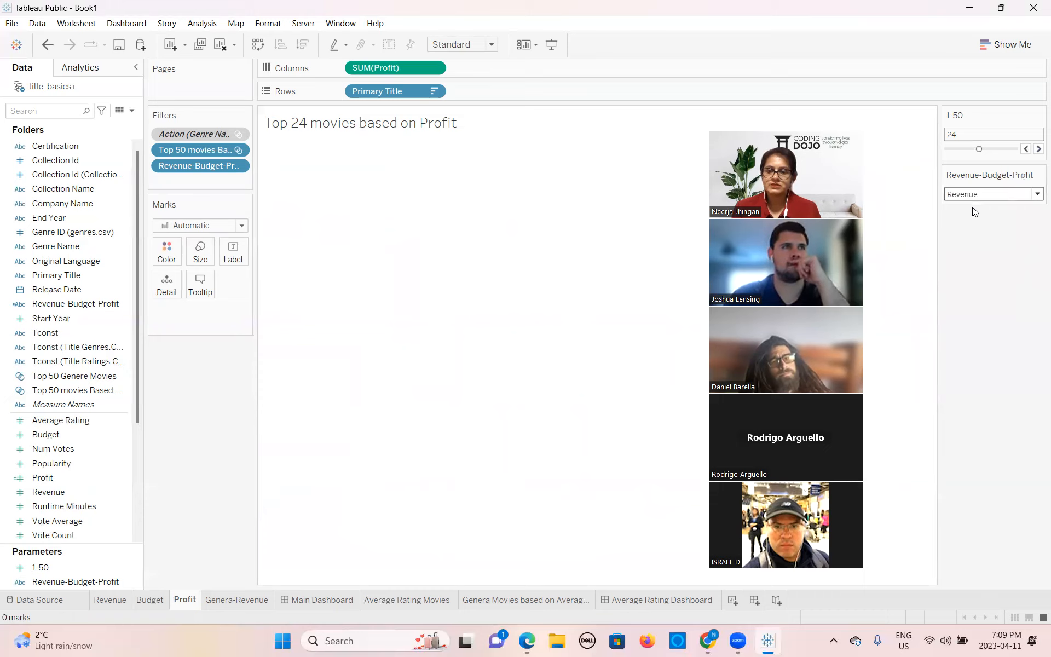
{"action": "left_click", "coordinate": [1036, 194]}
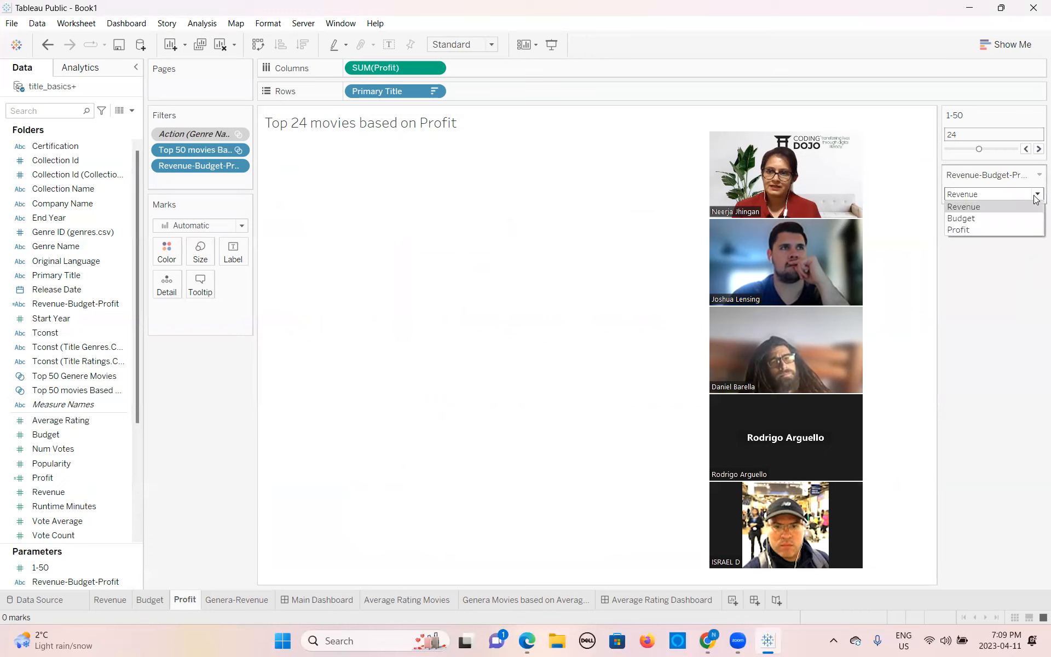
{"action": "left_click", "coordinate": [983, 227]}
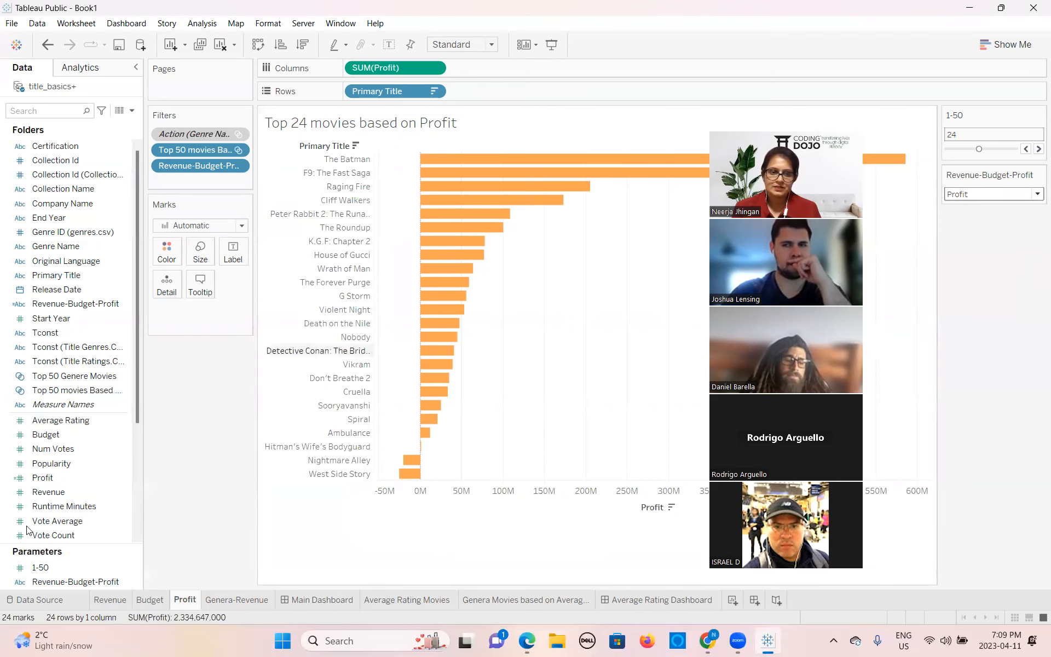
Filter the Budget sheet by the Revenue-Budget-Profit calculated field, using a custom value list containing Budget
{"action": "left_click", "coordinate": [149, 600]}
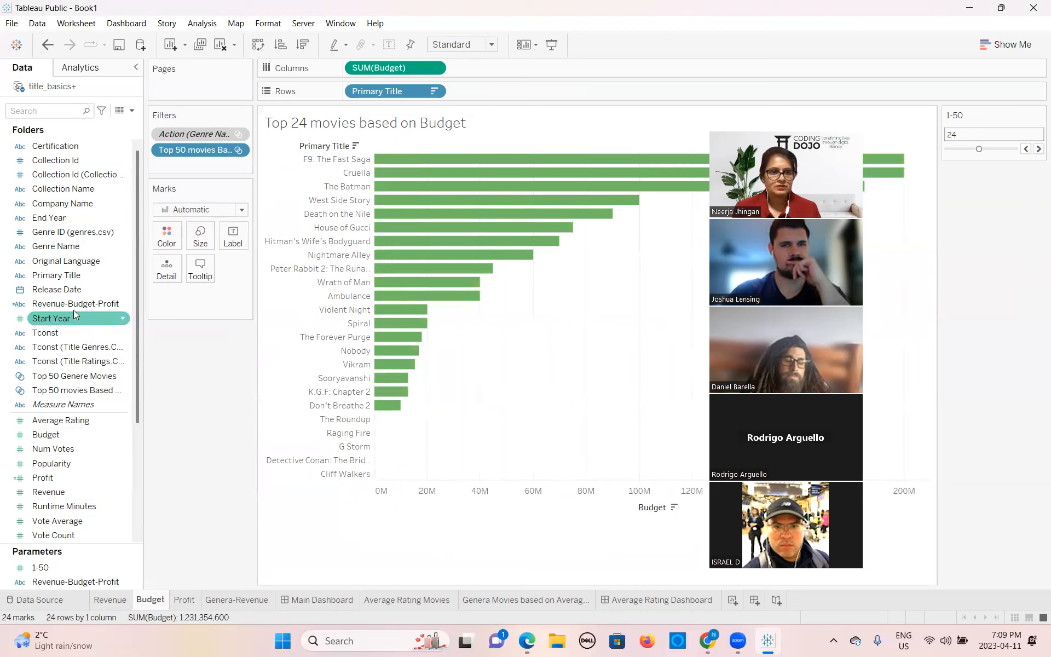
{"action": "left_click_drag", "start_coordinate": [75, 309], "coordinate": [203, 169]}
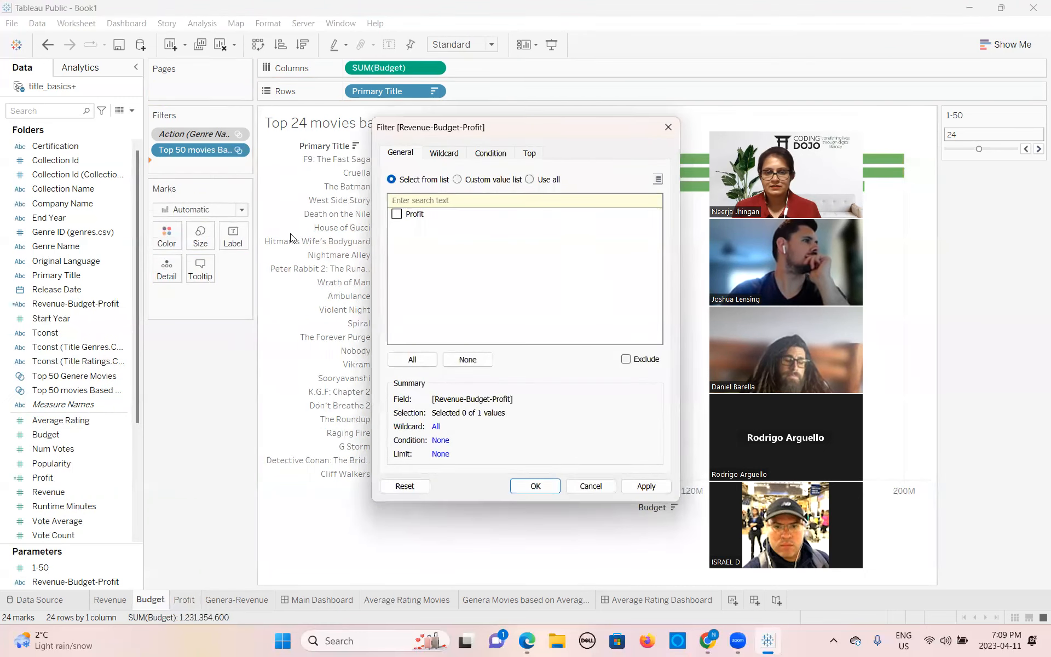
{"action": "left_click", "coordinate": [457, 179]}
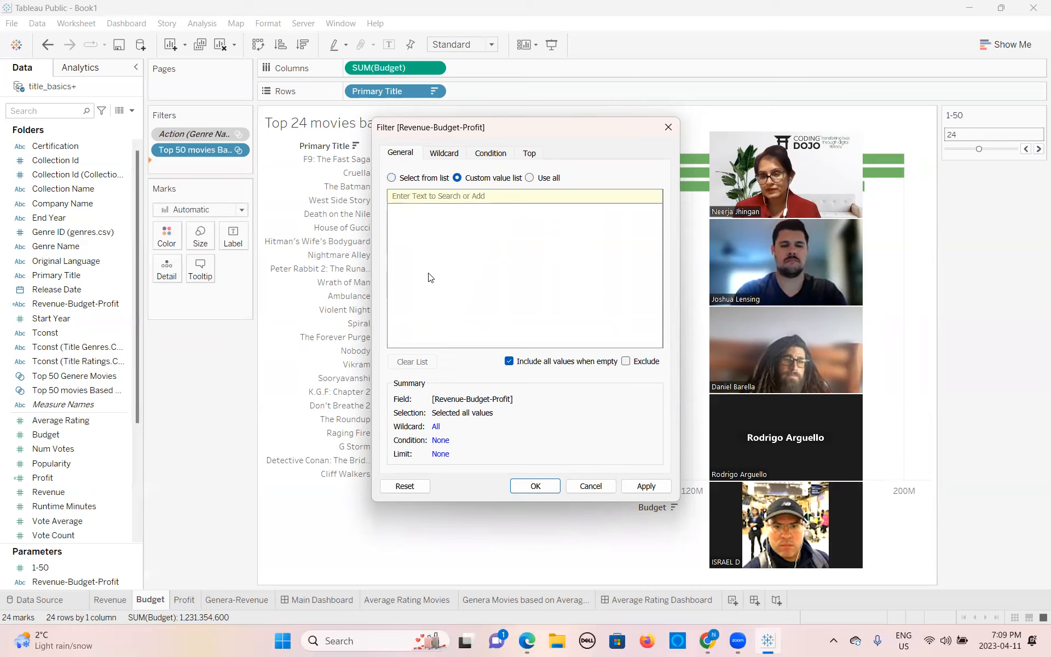
{"action": "type", "text": "Budget"}
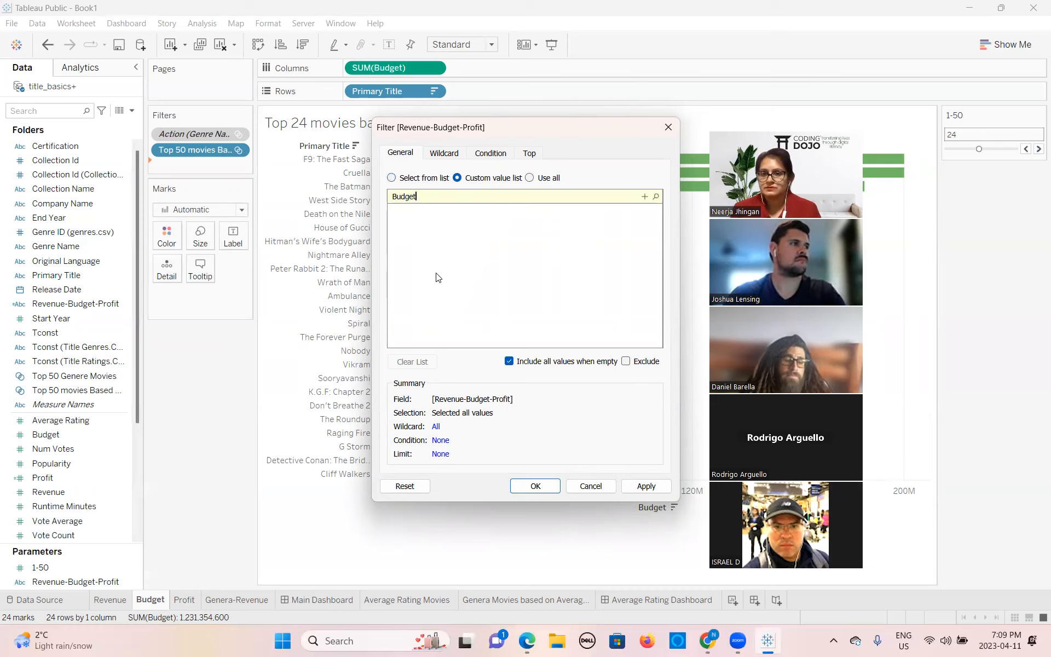
{"action": "left_click", "coordinate": [644, 195]}
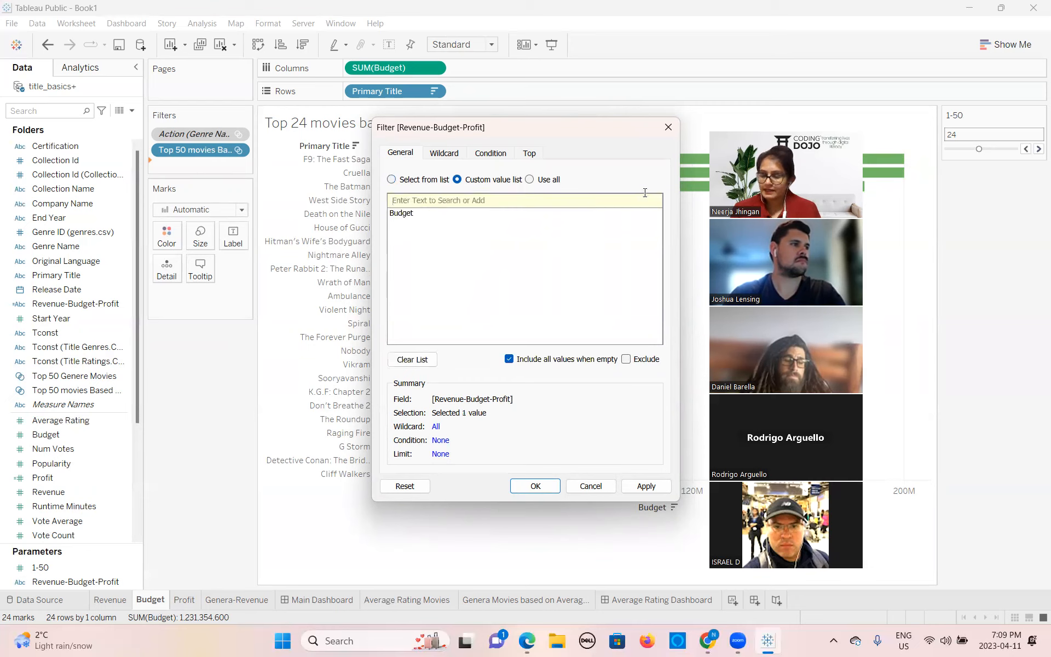
{"action": "left_click", "coordinate": [655, 486]}
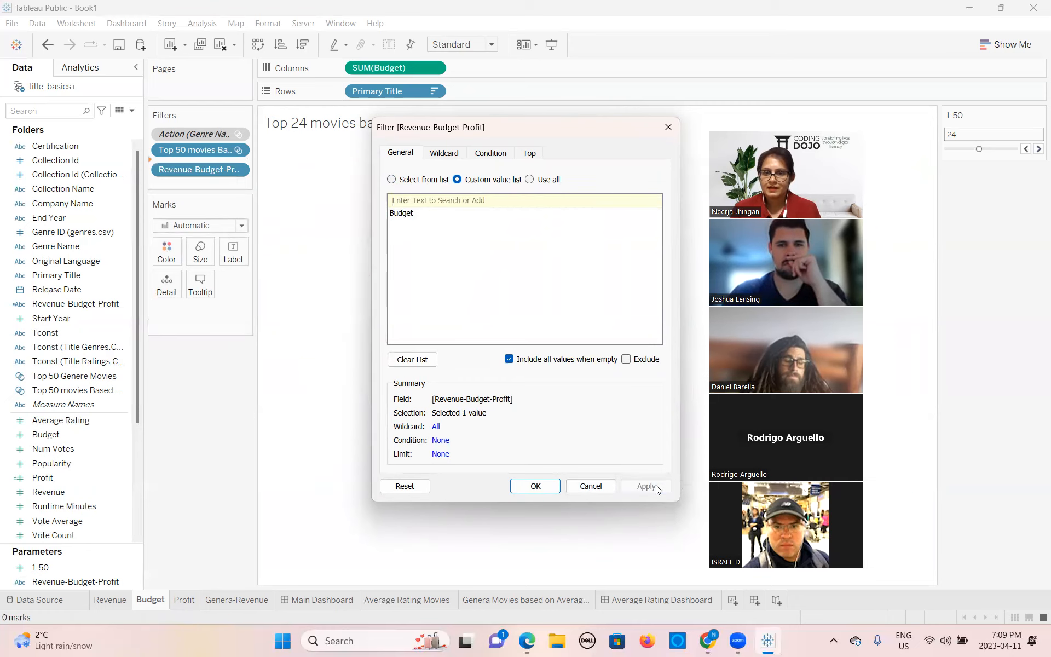
{"action": "left_click", "coordinate": [525, 491]}
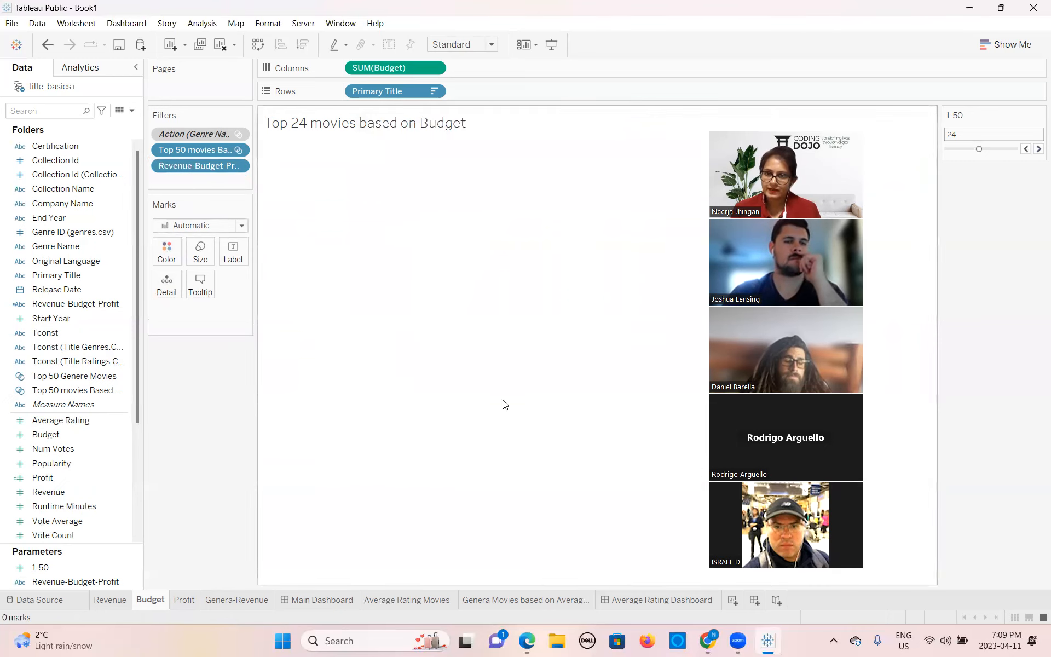
Show the Revenue-Budget-Profit parameter control on the Budget sheet and set the parameter to Budget
{"action": "left_click", "coordinate": [103, 491]}
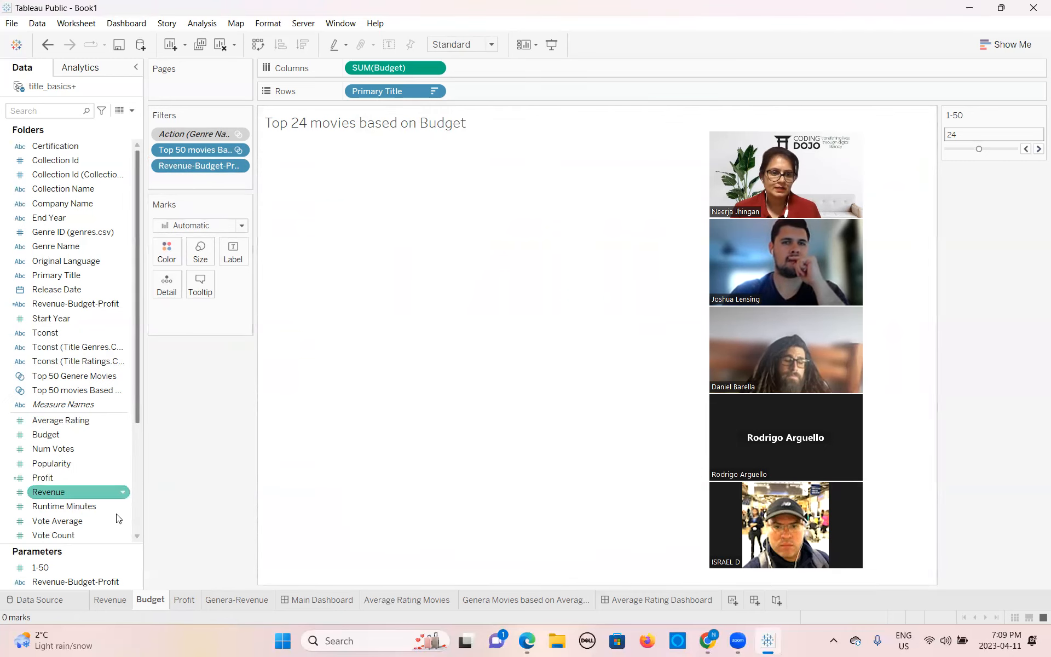
{"action": "left_click", "coordinate": [113, 582]}
{"action": "left_click", "coordinate": [132, 581]}
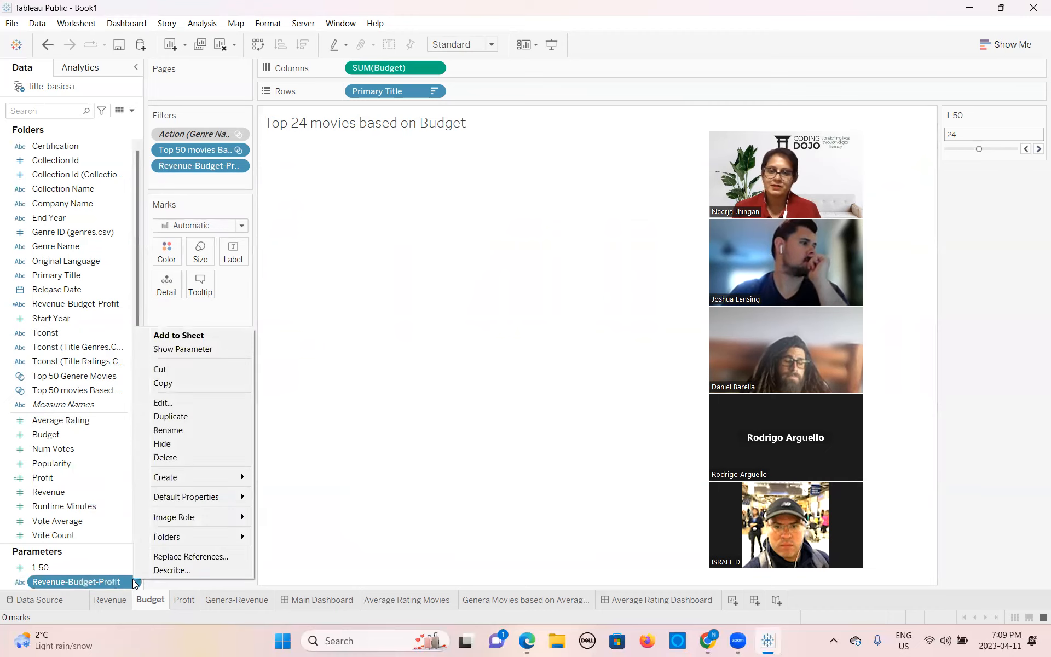
{"action": "left_click", "coordinate": [179, 350]}
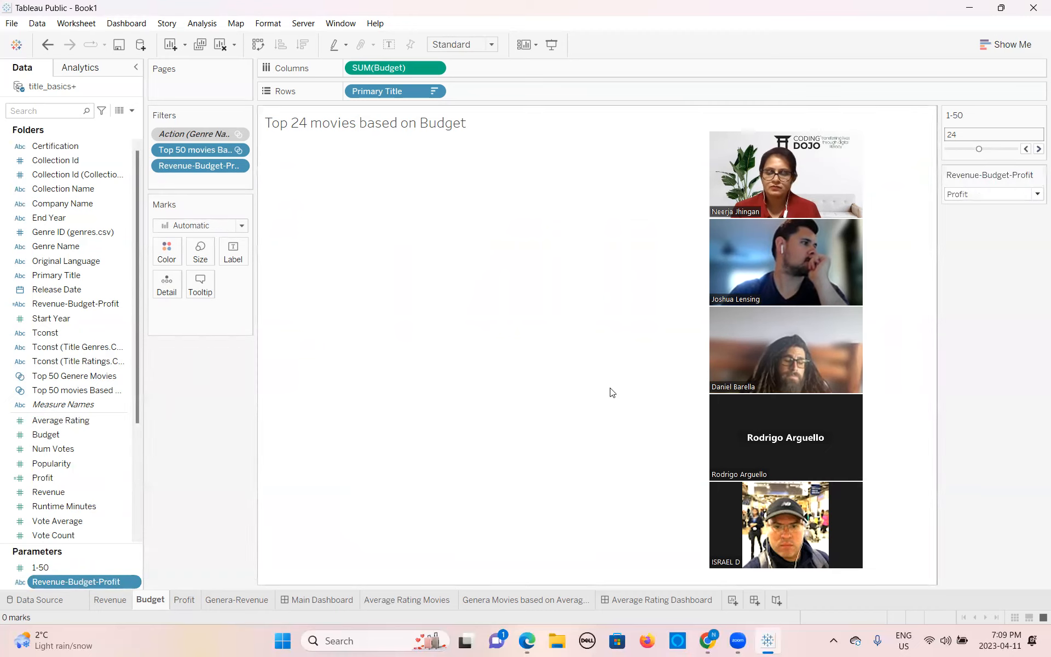
{"action": "left_click", "coordinate": [1036, 195]}
{"action": "left_click", "coordinate": [978, 218]}
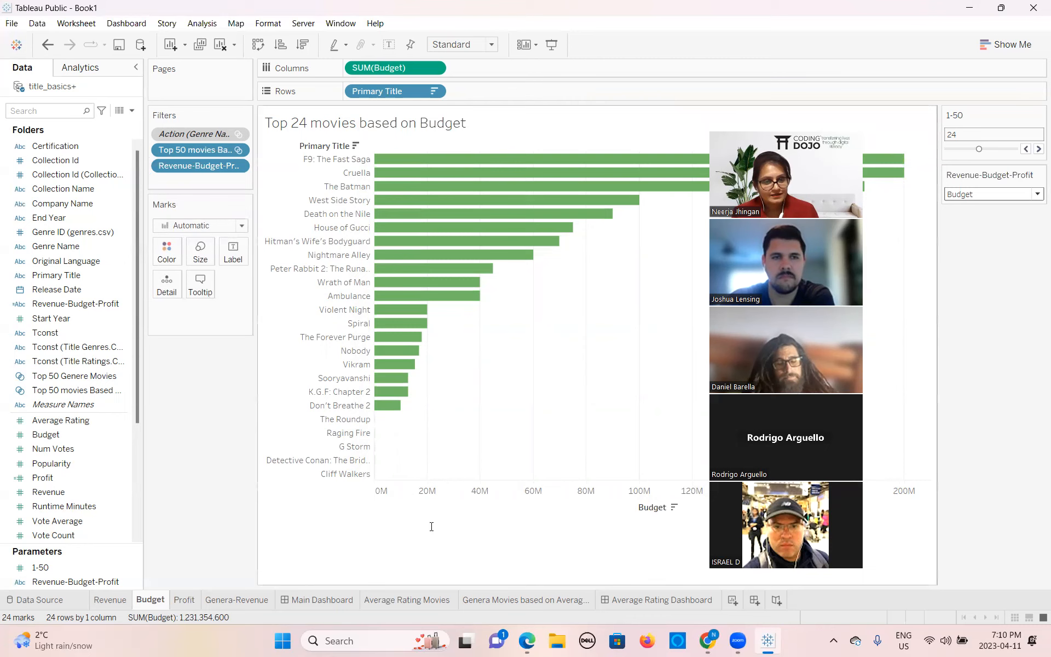
Show the Revenue-Budget-Profit parameter control on the Revenue sheet
{"action": "left_click", "coordinate": [107, 600]}
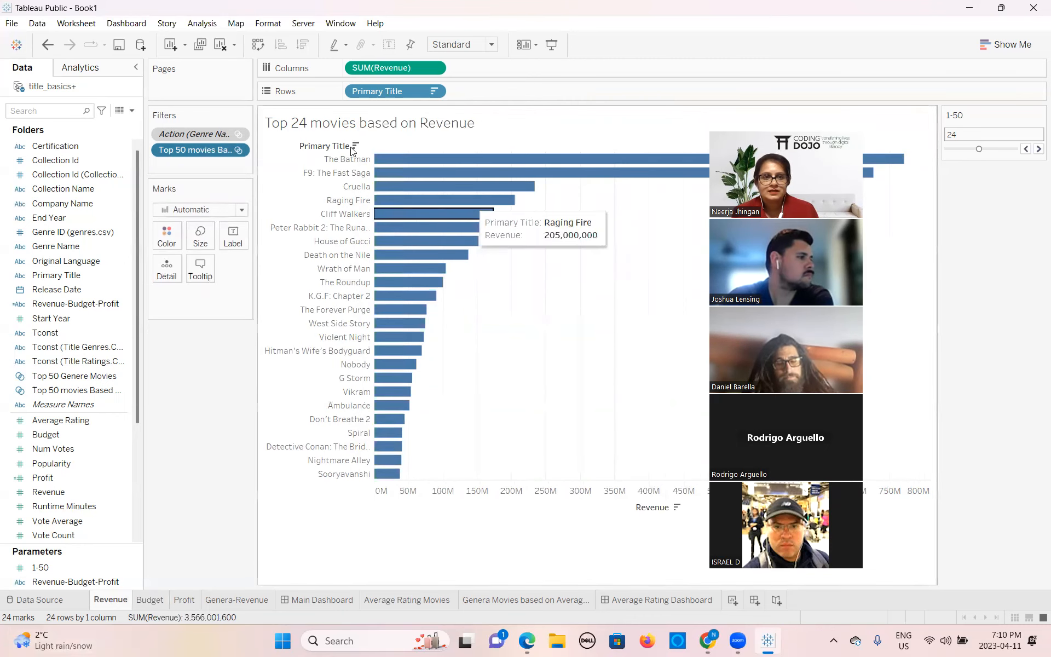
{"action": "left_click", "coordinate": [127, 582]}
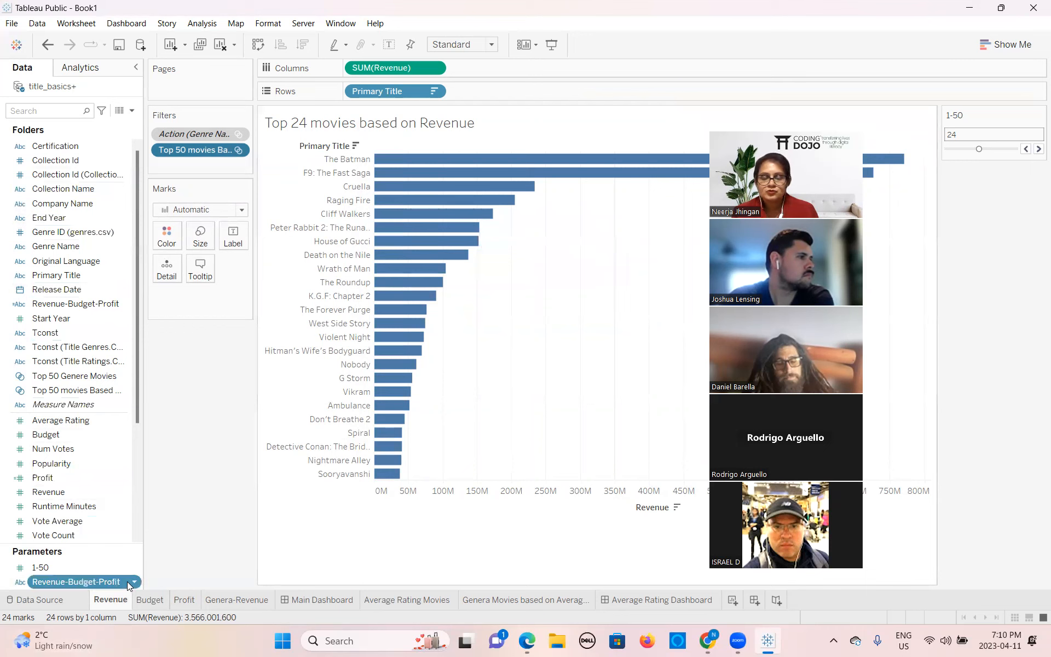
{"action": "left_click", "coordinate": [135, 582]}
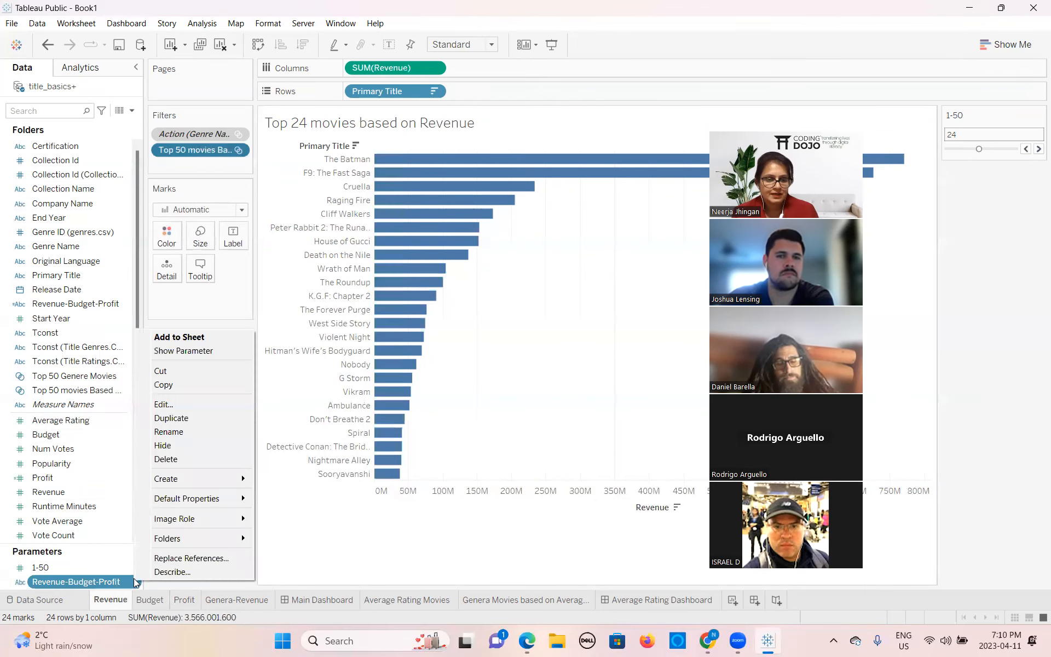
{"action": "left_click", "coordinate": [191, 351]}
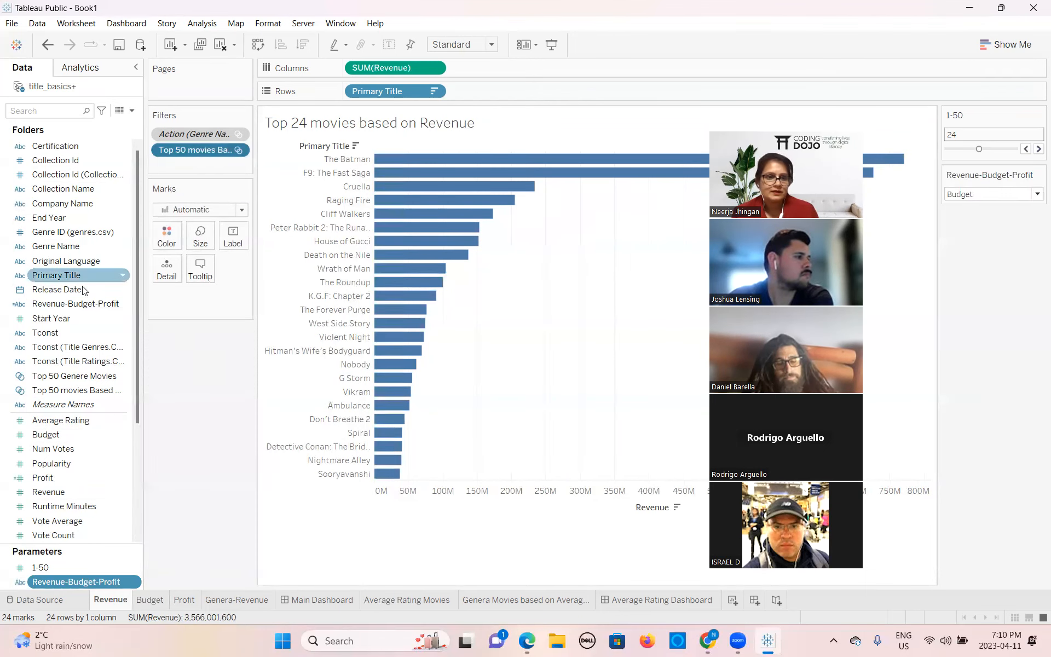
Filter the Revenue sheet by the Revenue-Budget-Profit calculated field, using a custom value list containing Revenue
{"action": "left_click_drag", "start_coordinate": [66, 305], "coordinate": [199, 165]}
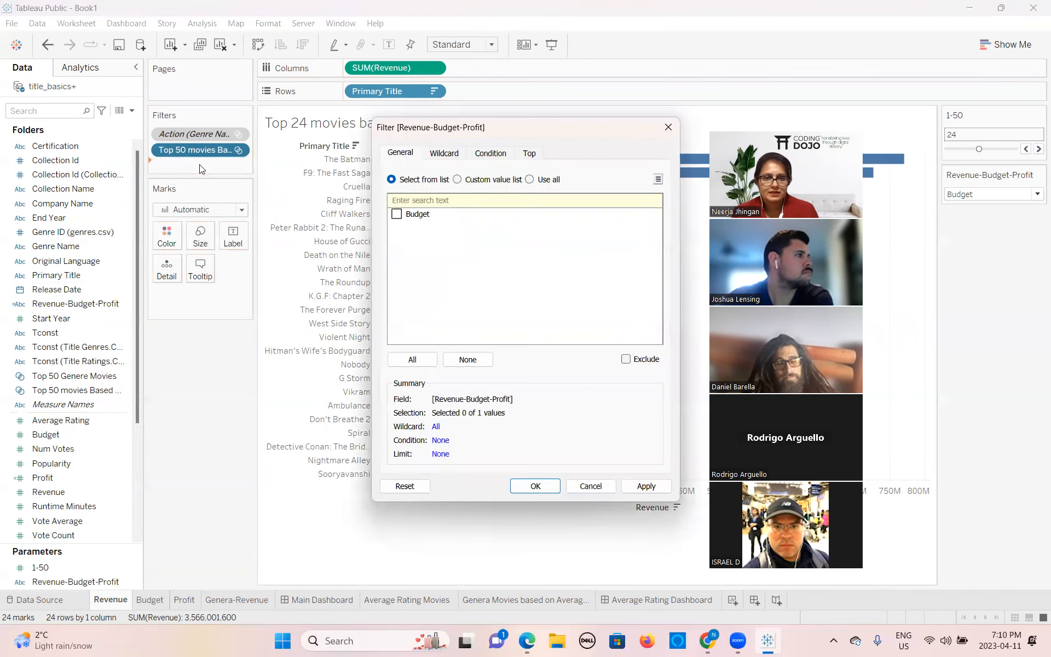
{"action": "left_click", "coordinate": [457, 179]}
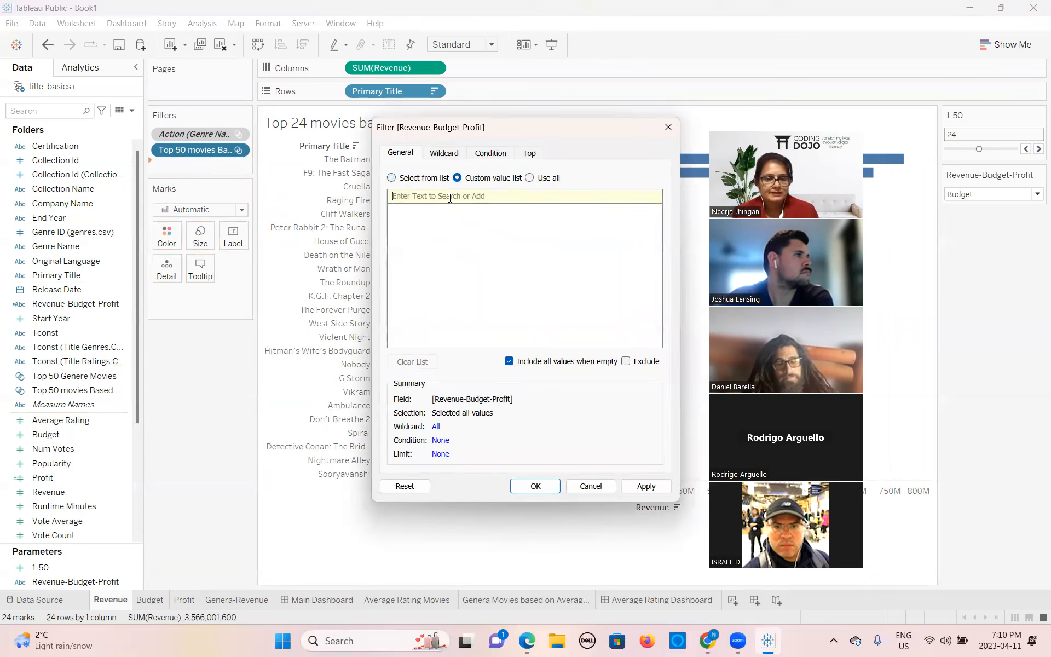
{"action": "type", "text": "Revenue"}
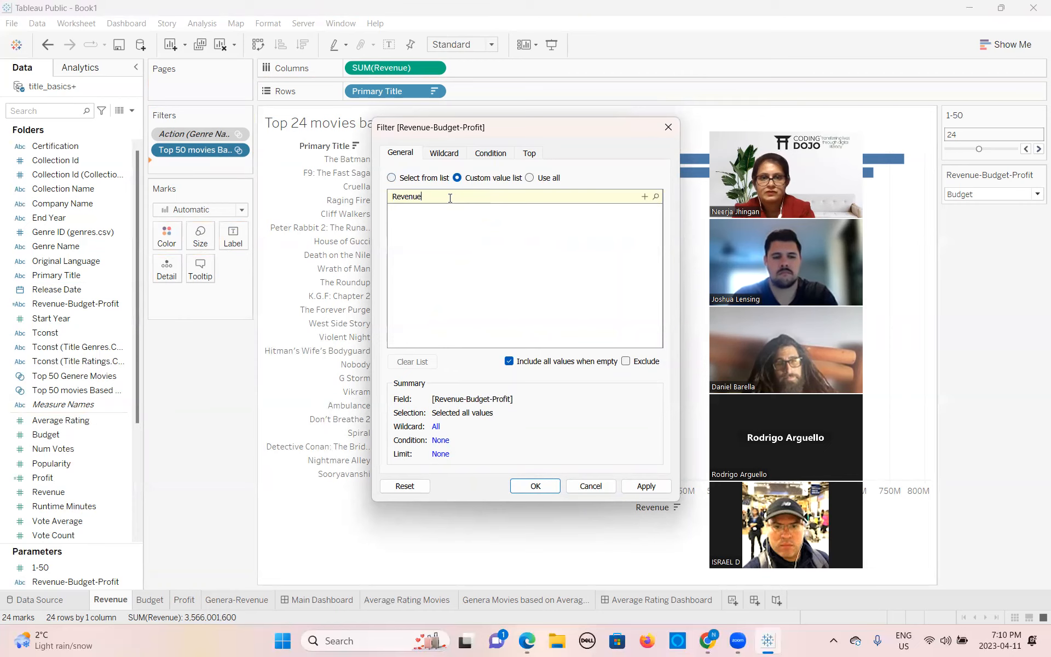
{"action": "left_click", "coordinate": [663, 484]}
{"action": "left_click", "coordinate": [644, 196]}
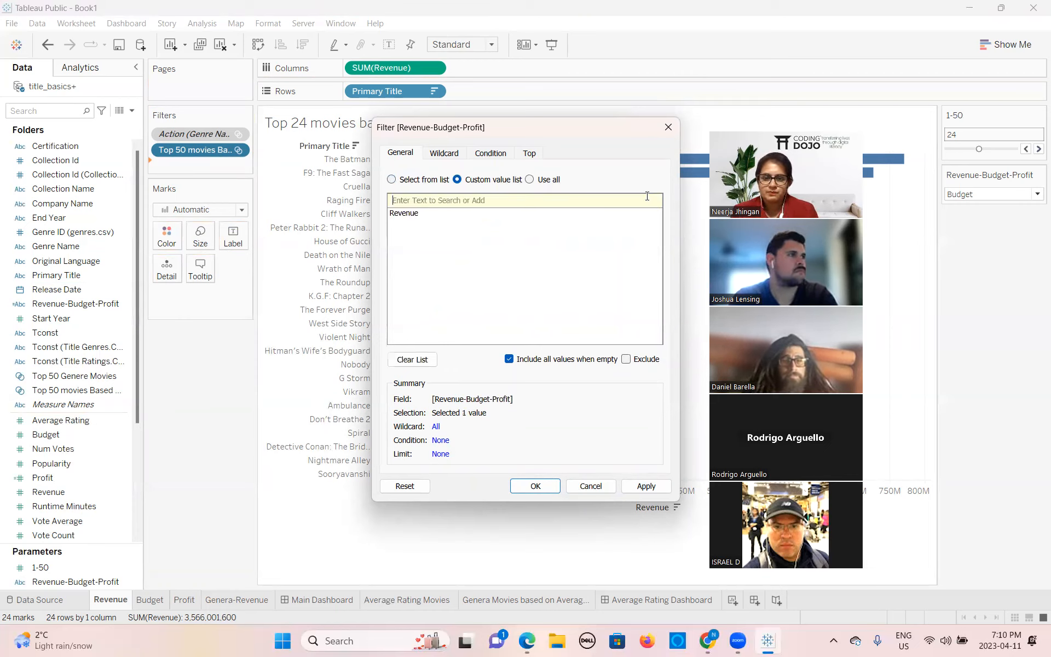
{"action": "left_click", "coordinate": [641, 489]}
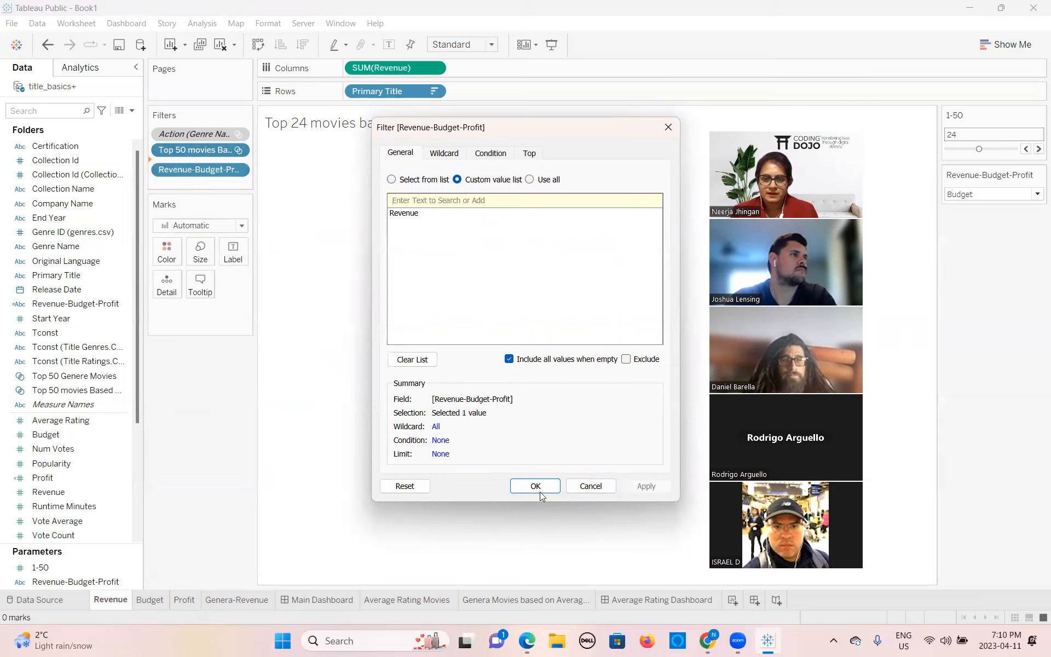
{"action": "left_click", "coordinate": [522, 486]}
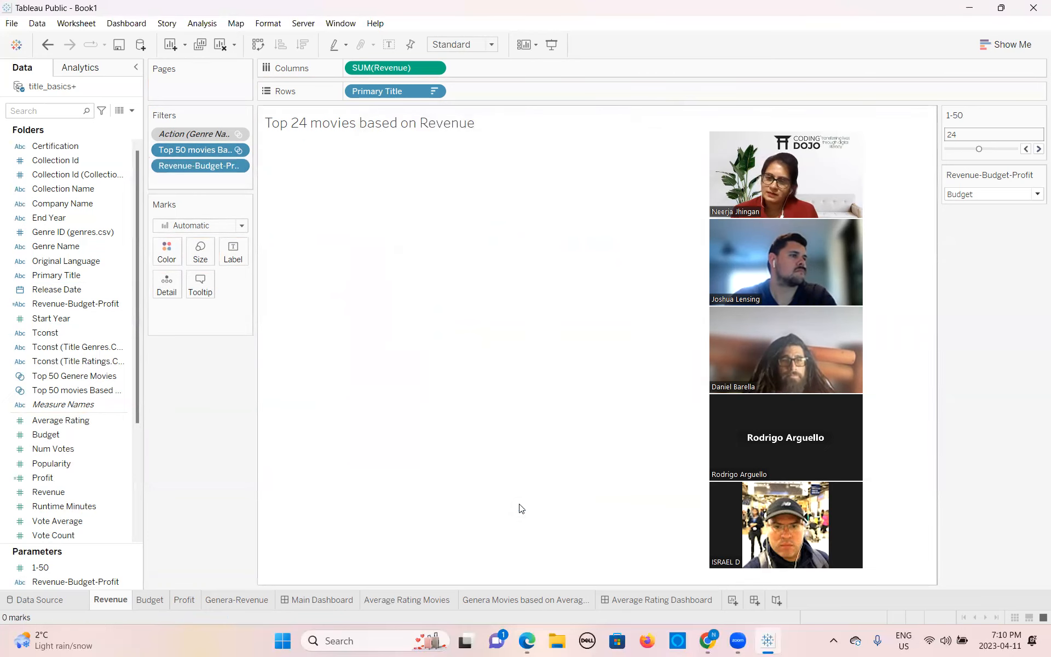
Switch the Revenue-Budget-Profit parameter to Revenue to test the Revenue sheet's filter
{"action": "left_click", "coordinate": [1035, 194]}
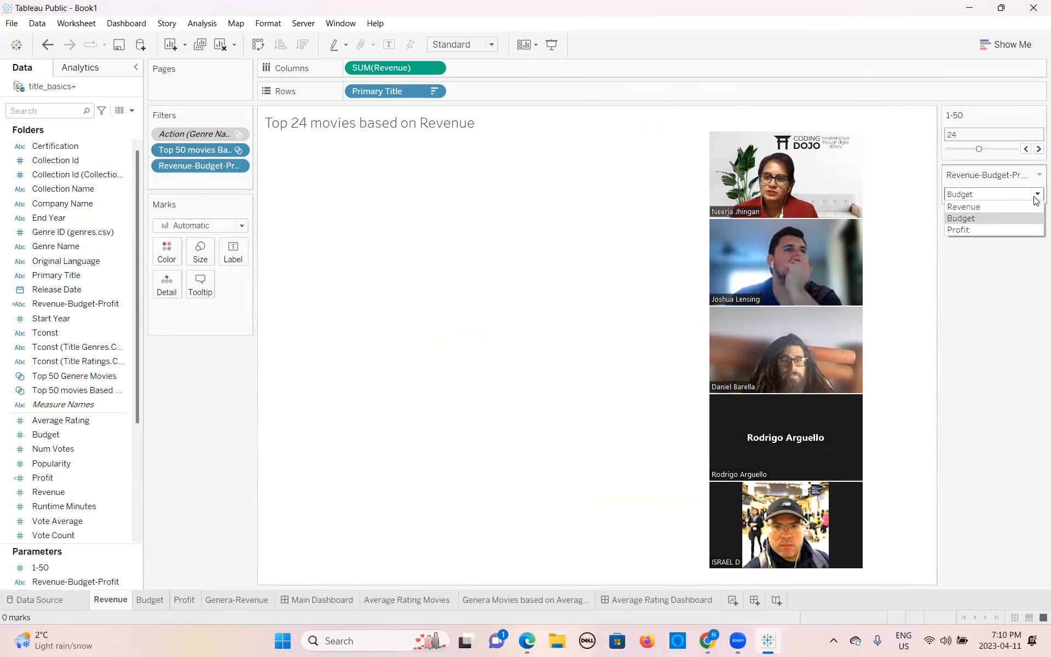
{"action": "left_click", "coordinate": [998, 216]}
{"action": "left_click", "coordinate": [1036, 195]}
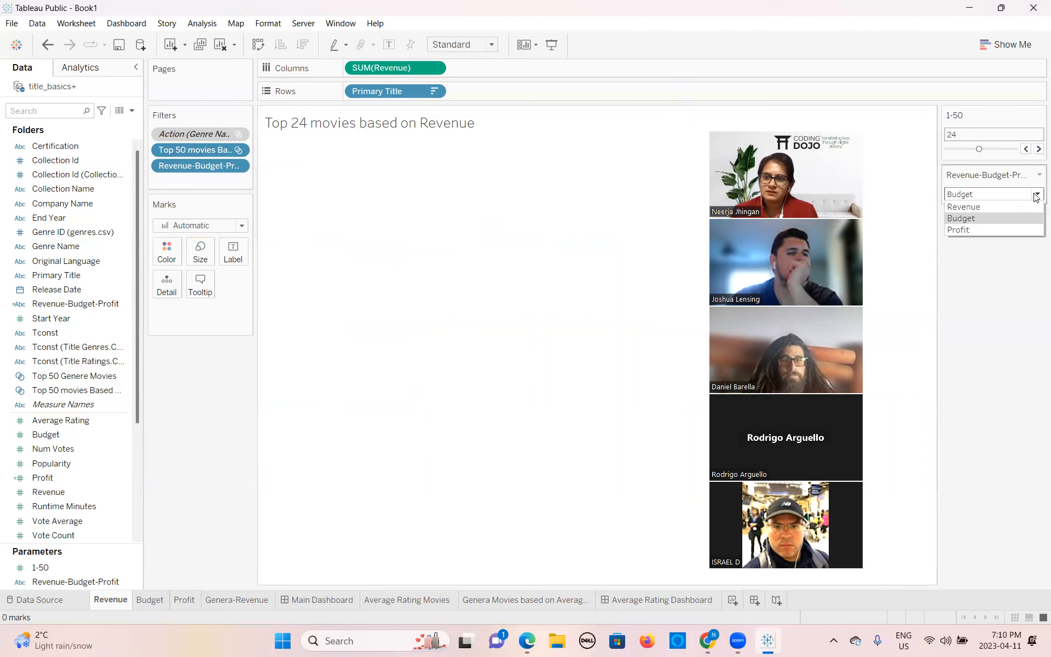
{"action": "left_click", "coordinate": [986, 207]}
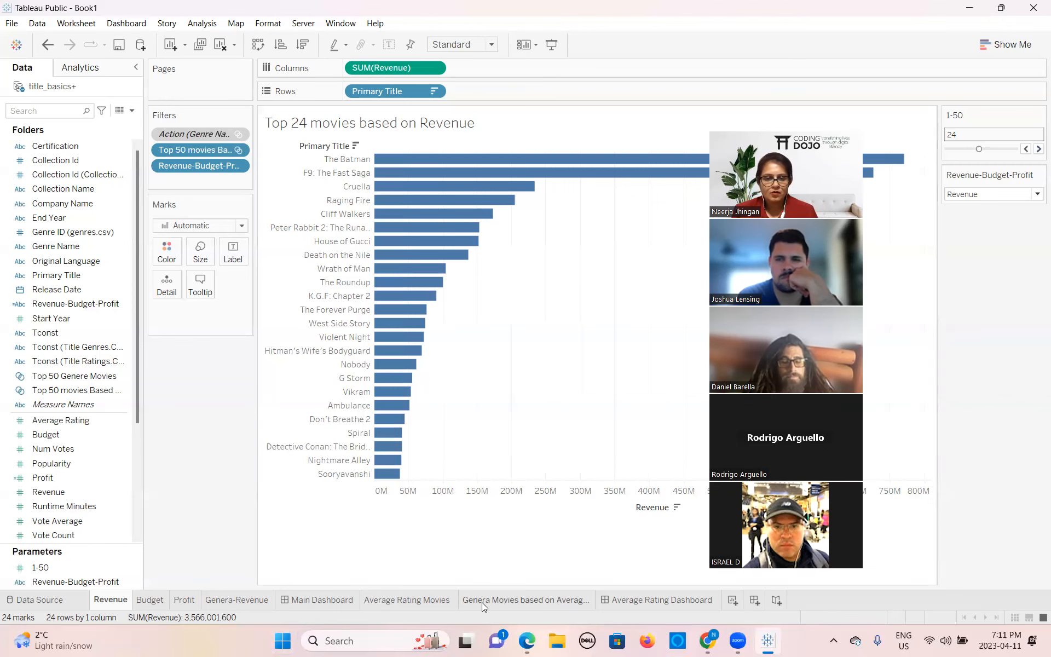
Remove the Top 24 movies based on Revenue chart from the Main Dashboard
{"action": "left_click", "coordinate": [320, 599]}
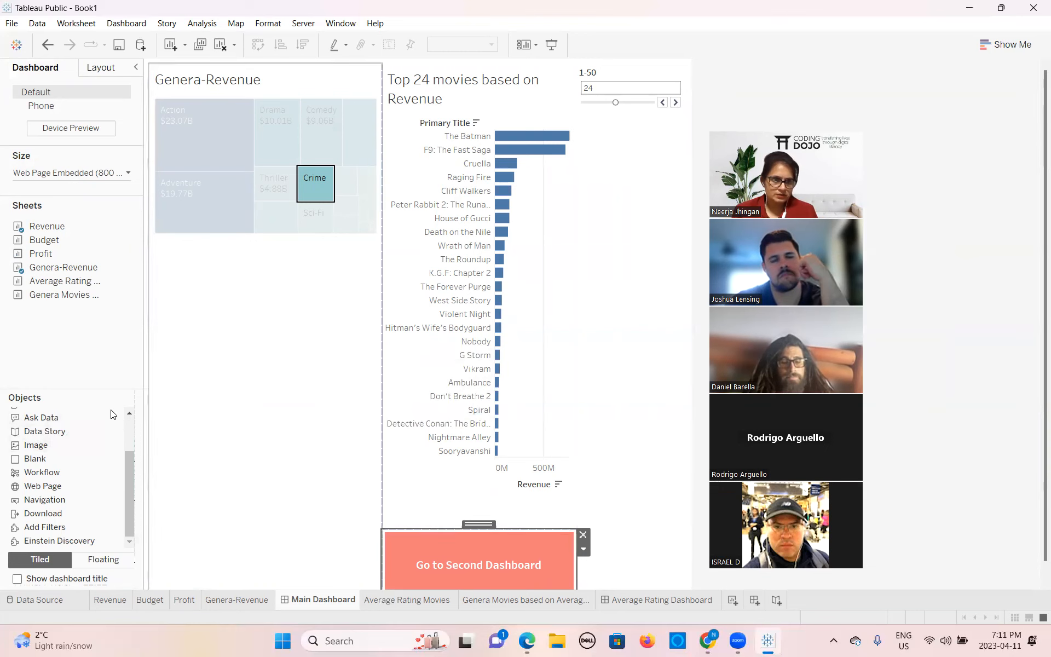
{"action": "scroll", "coordinate": [80, 441], "scroll_direction": "up", "scroll_amount": 2}
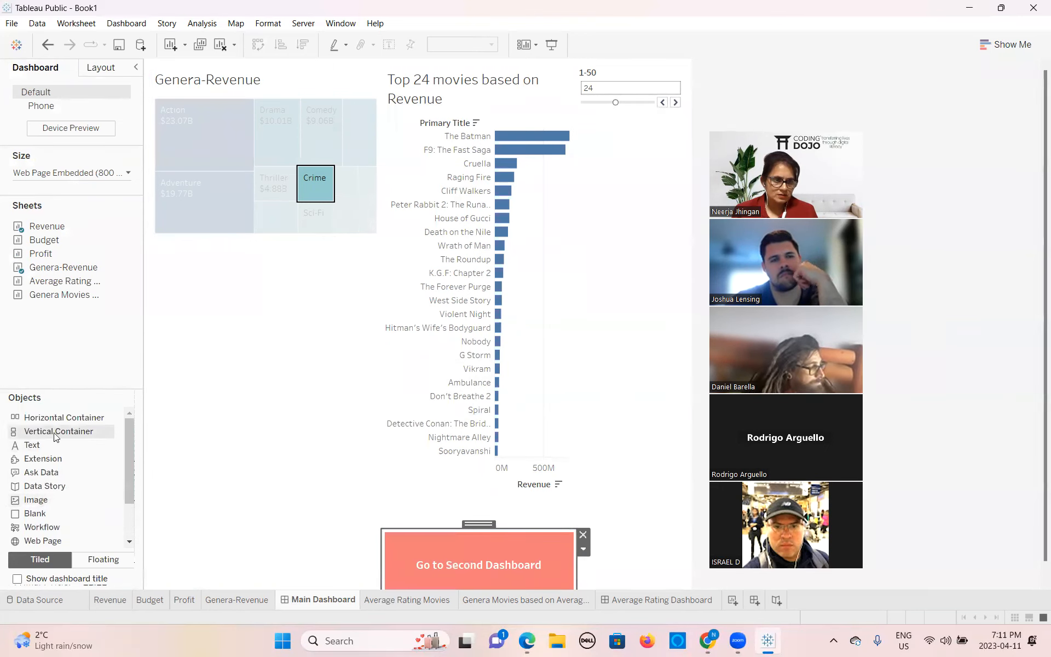
{"action": "left_click", "coordinate": [54, 435]}
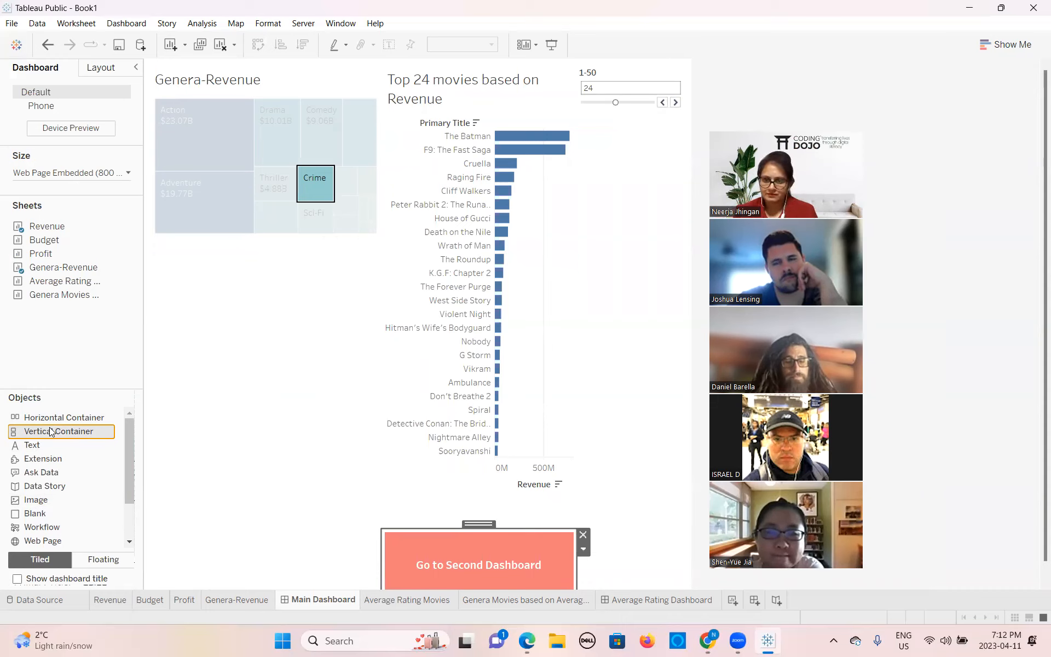
{"action": "mouse_move", "coordinate": [47, 244]}
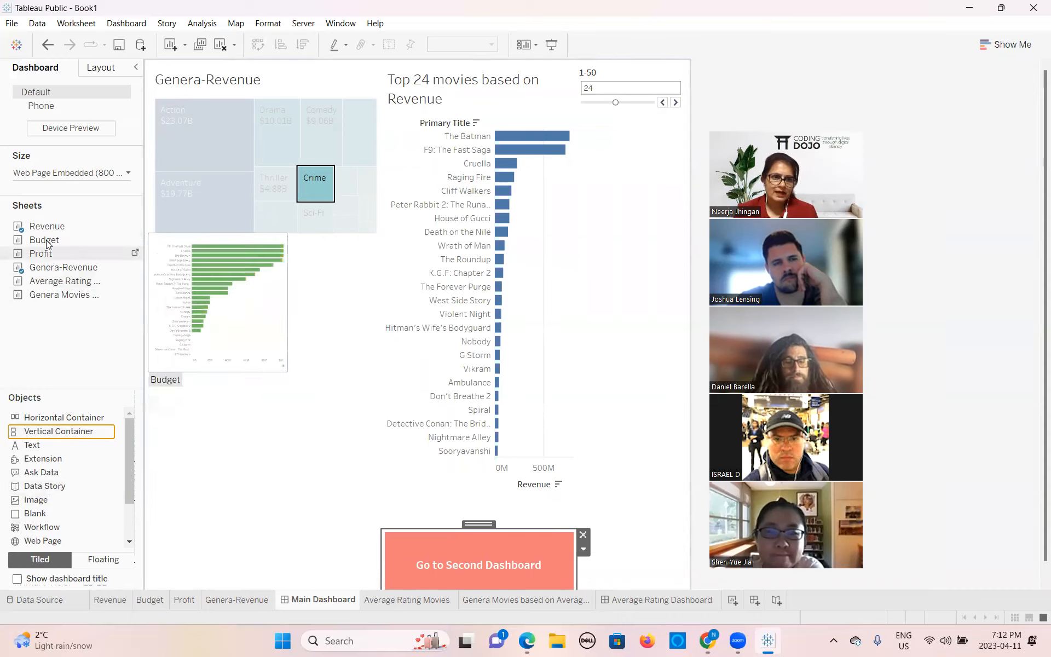
{"action": "left_click", "coordinate": [467, 116]}
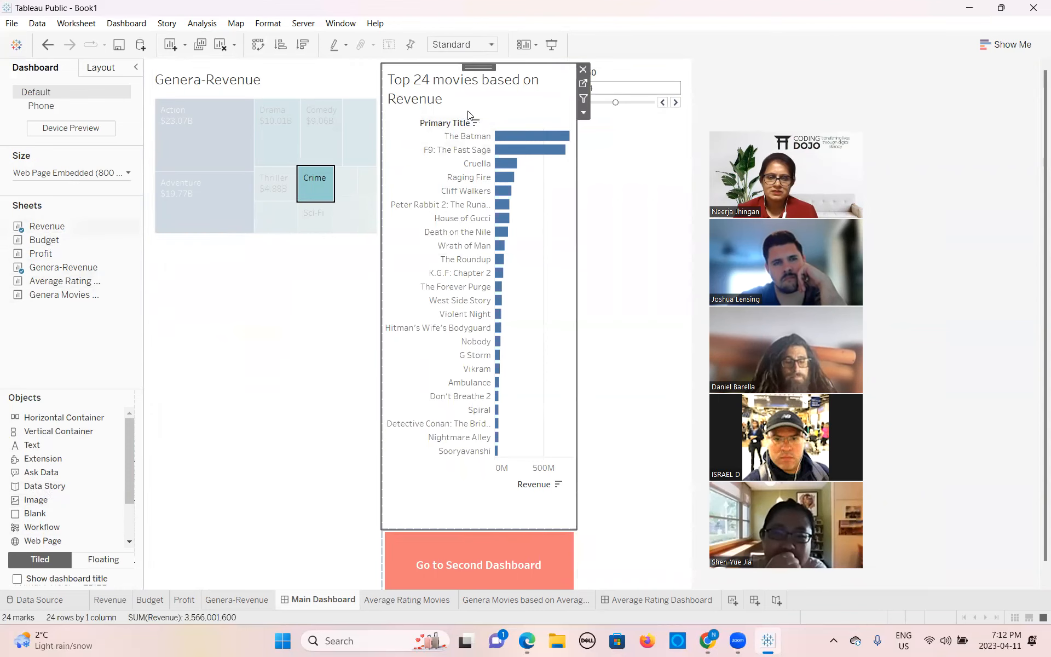
{"action": "left_click", "coordinate": [583, 69]}
{"action": "left_click", "coordinate": [470, 180]}
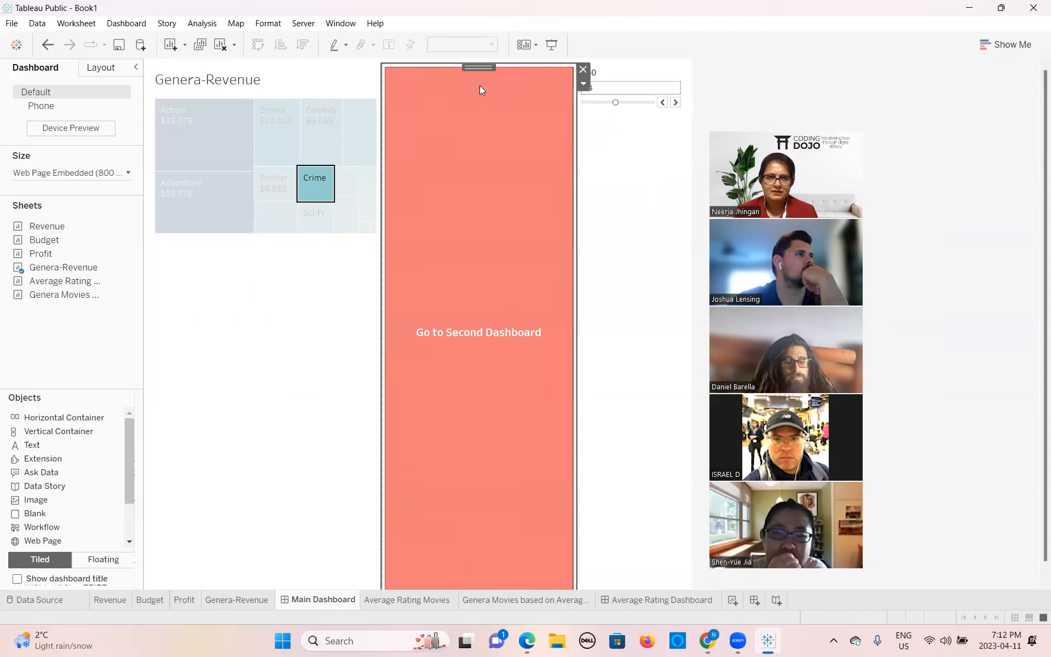
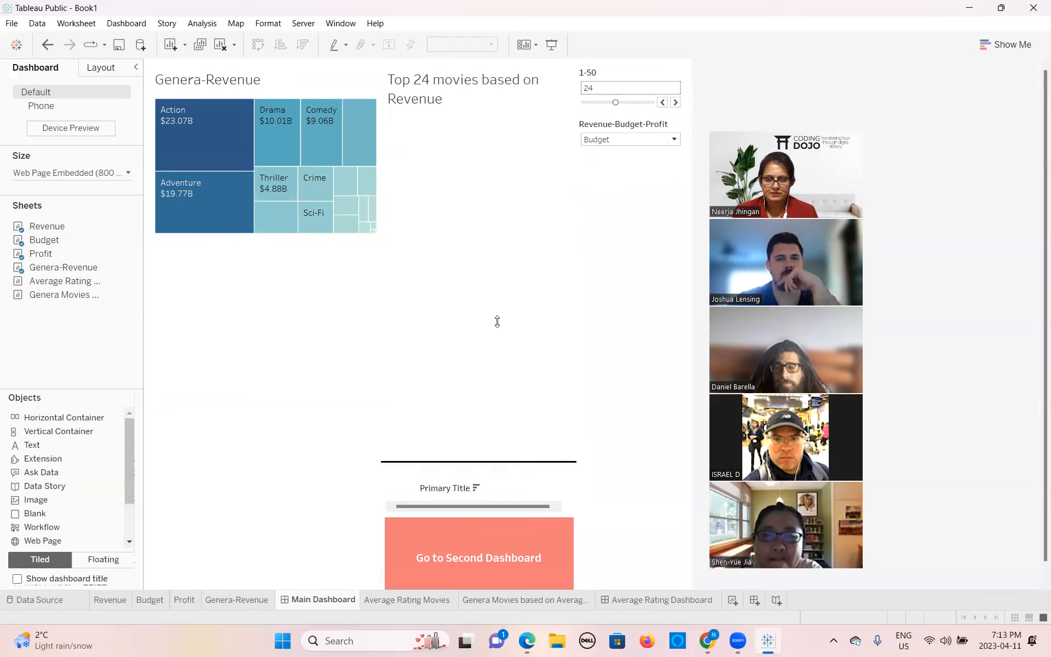
Try to enlarge the Budget chart on the Main Dashboard by raising its upper border into the empty Revenue chart's area
{"action": "left_click_drag", "start_coordinate": [506, 461], "coordinate": [502, 419]}
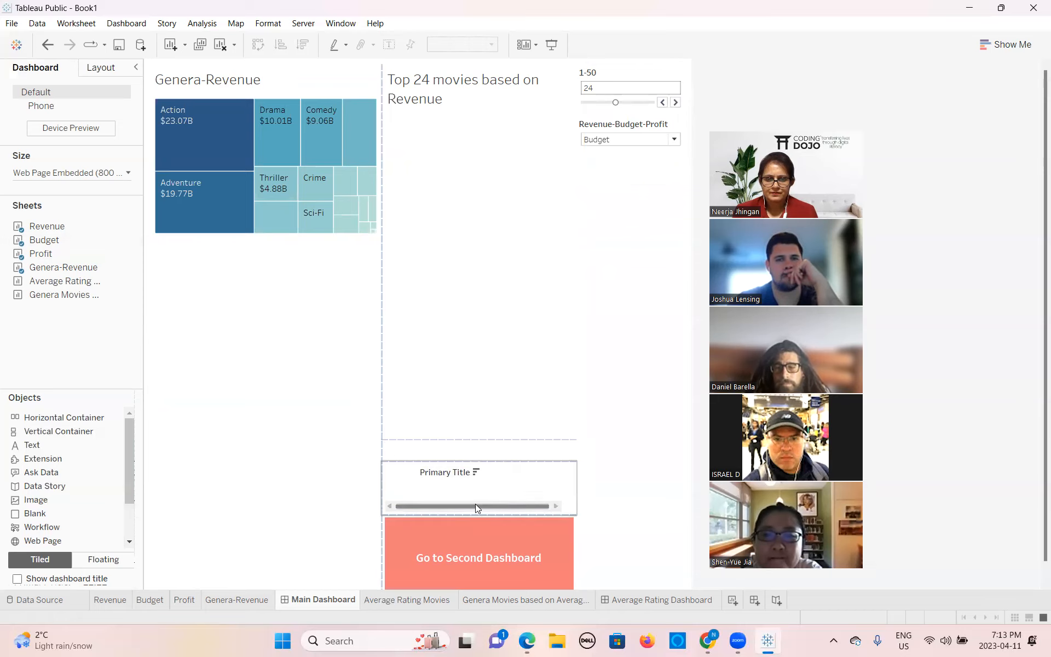
{"action": "left_click", "coordinate": [474, 503]}
{"action": "left_click_drag", "start_coordinate": [522, 461], "coordinate": [500, 320]}
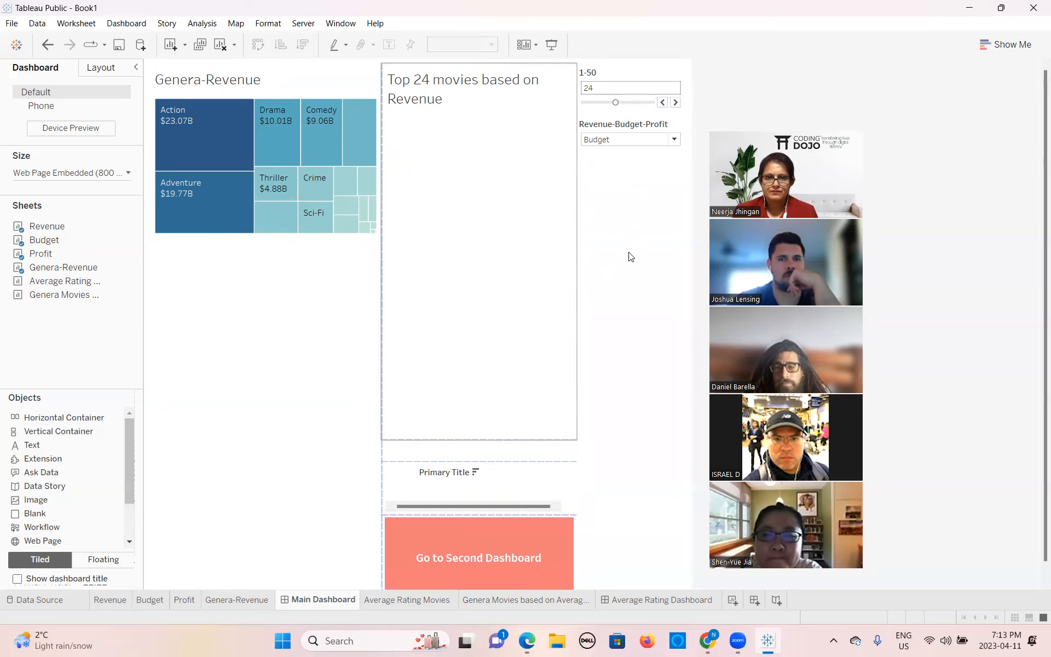
Set the dashboard's Revenue-Budget-Profit parameter to Profit and make the Profit chart taller by raising its upper border
{"action": "left_click", "coordinate": [671, 139]}
{"action": "left_click", "coordinate": [671, 139]}
{"action": "left_click", "coordinate": [613, 174]}
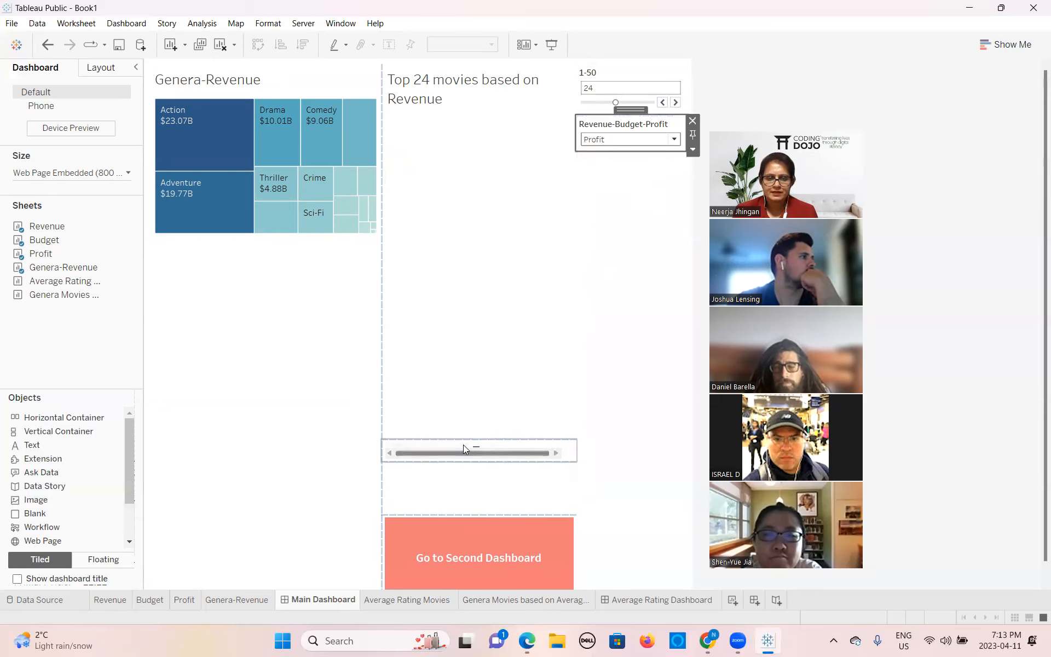
{"action": "left_click", "coordinate": [463, 451]}
{"action": "left_click_drag", "start_coordinate": [479, 441], "coordinate": [509, 211]}
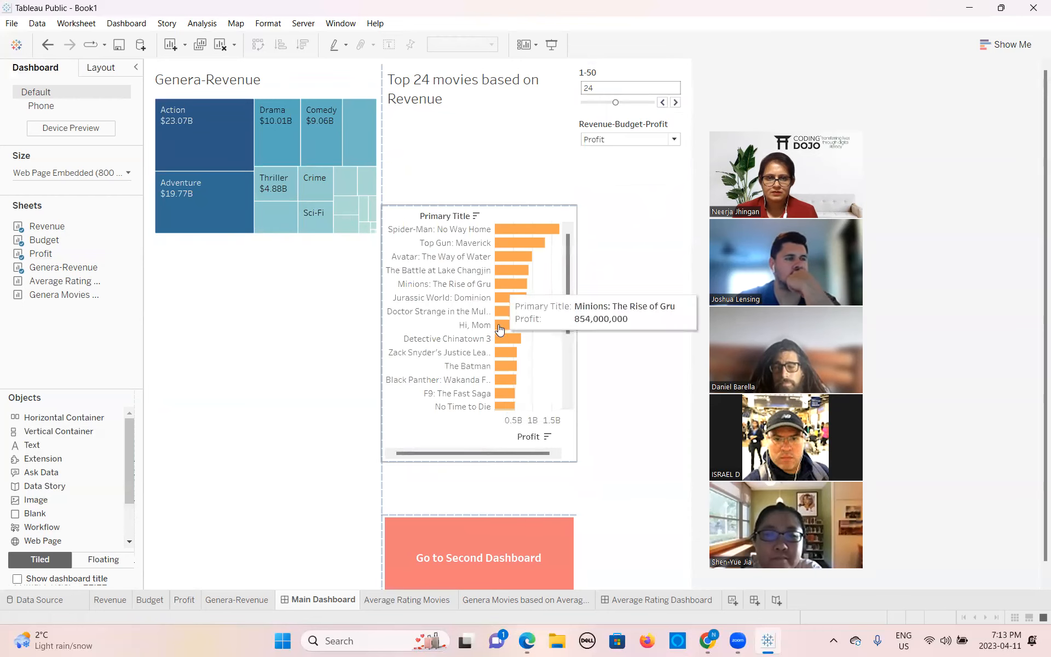
Shorten the Profit chart slightly by raising its lower border and hide the title of the empty Revenue chart
{"action": "left_click", "coordinate": [514, 481]}
{"action": "mouse_move", "coordinate": [523, 461]}
{"action": "left_mouse_down"}
{"action": "mouse_move", "coordinate": [544, 293]}
{"action": "mouse_move", "coordinate": [509, 363]}
{"action": "mouse_move", "coordinate": [516, 445]}
{"action": "left_mouse_up"}
{"action": "left_click", "coordinate": [452, 162]}
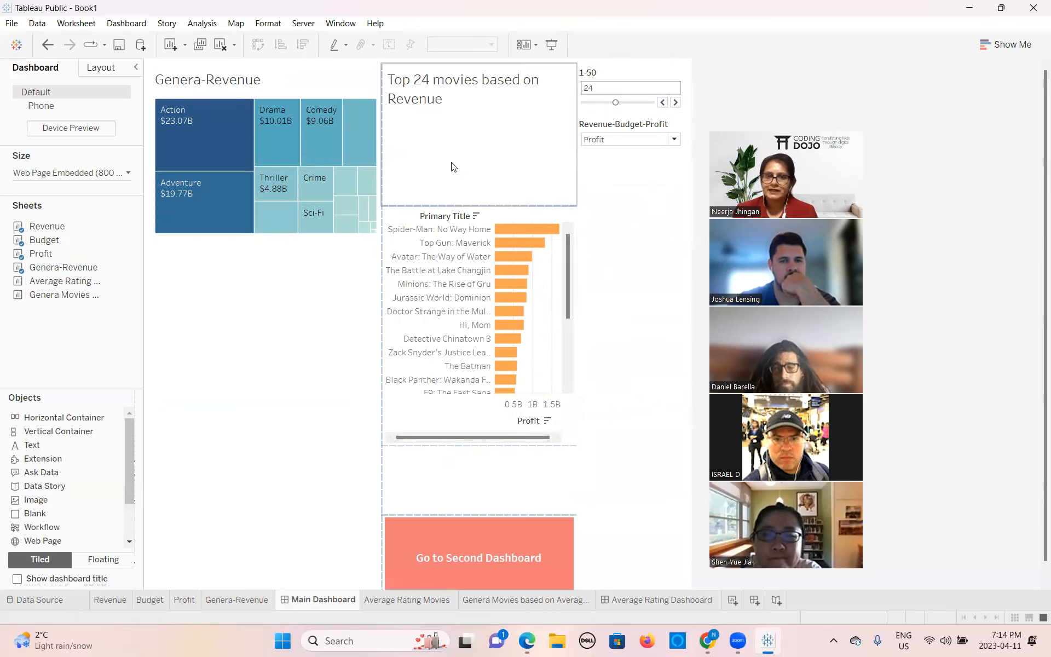
{"action": "right_click", "coordinate": [451, 132]}
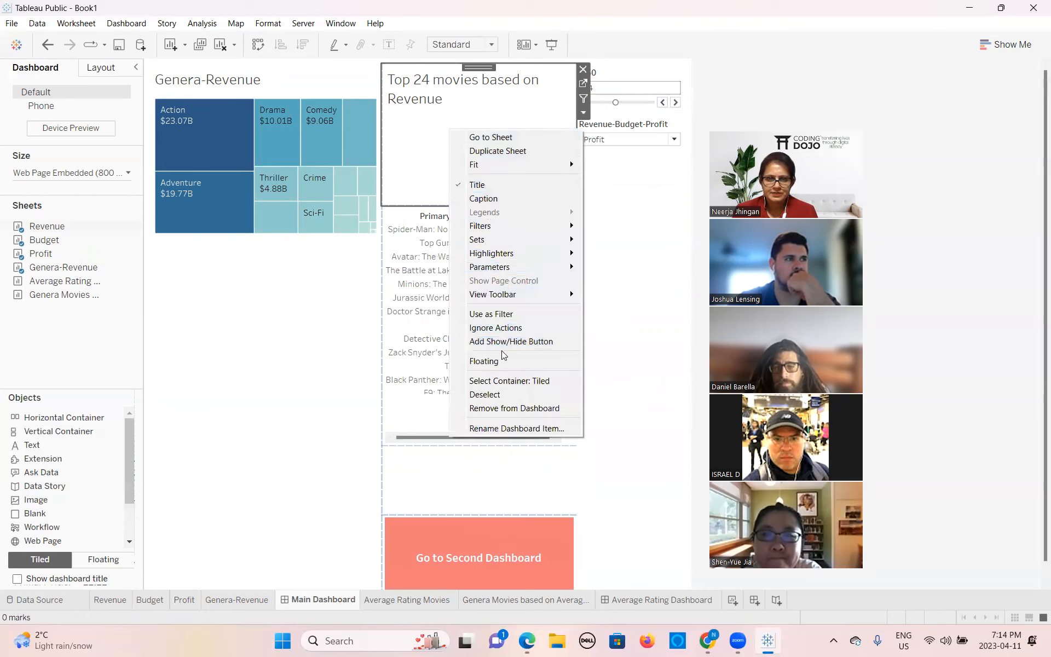
{"action": "left_click", "coordinate": [499, 185]}
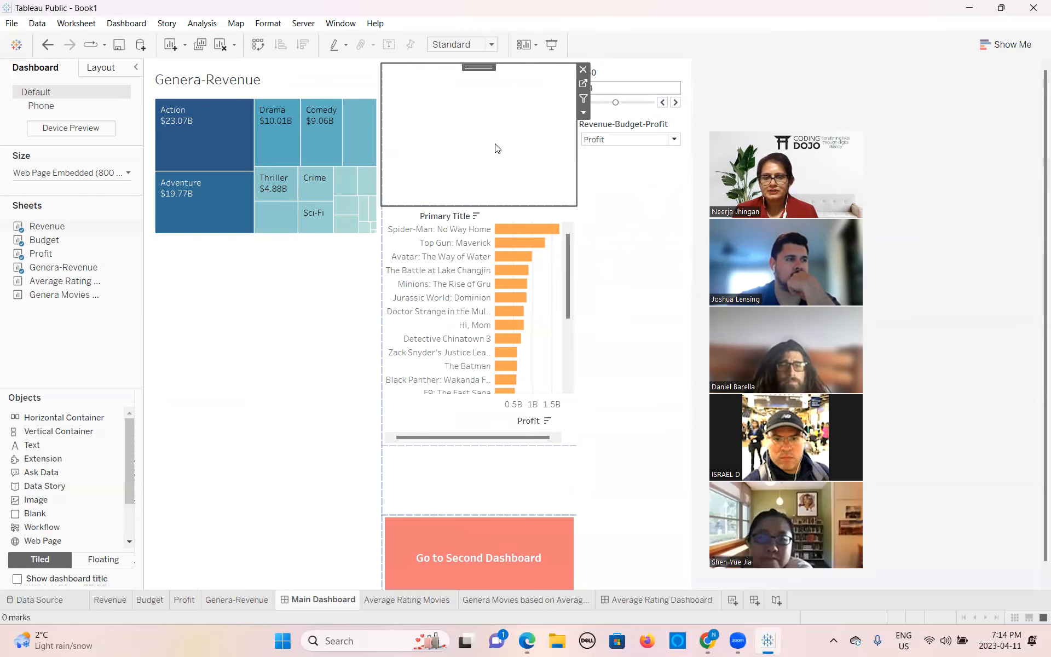
Switch the Revenue-Budget-Profit parameter to Revenue and to Budget to check which chart each option shows
{"action": "left_click", "coordinate": [675, 140]}
{"action": "left_click", "coordinate": [629, 151]}
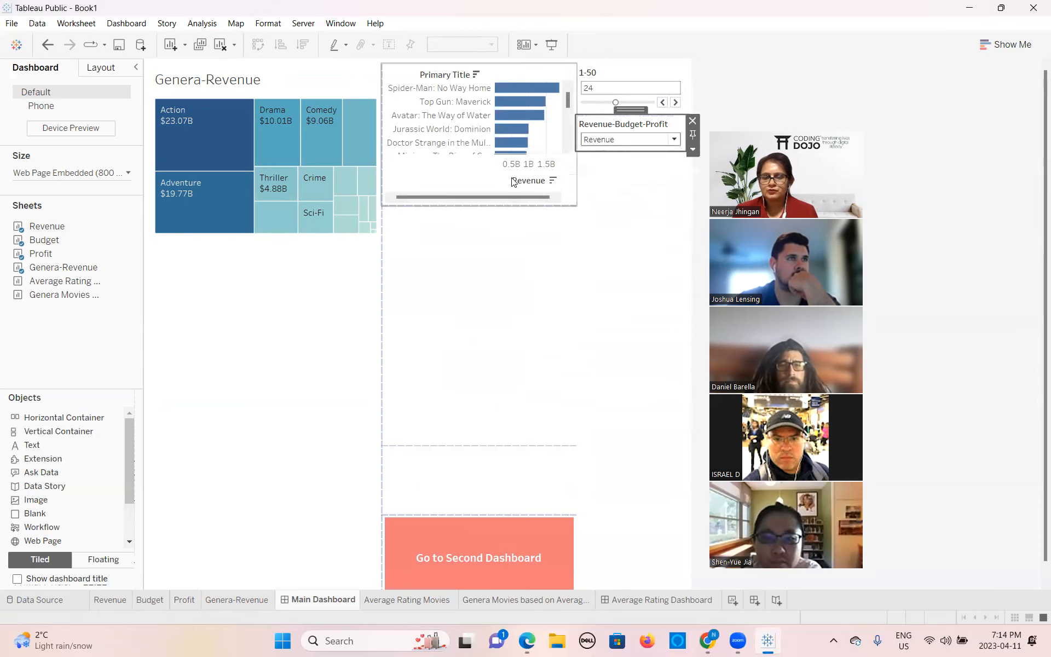
{"action": "left_click", "coordinate": [677, 140]}
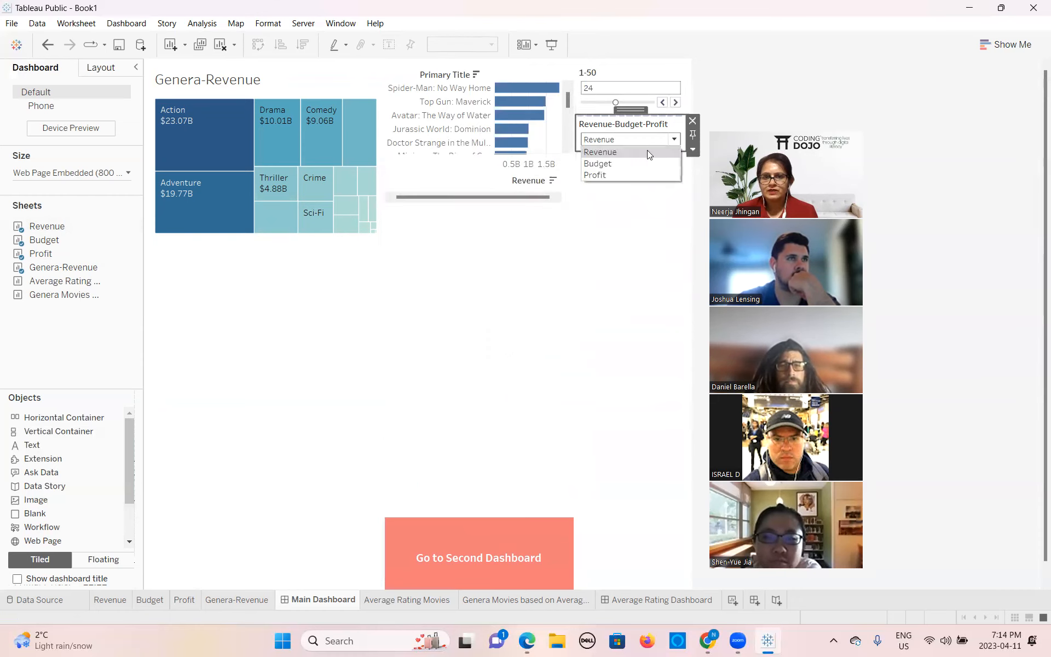
{"action": "left_click", "coordinate": [622, 165]}
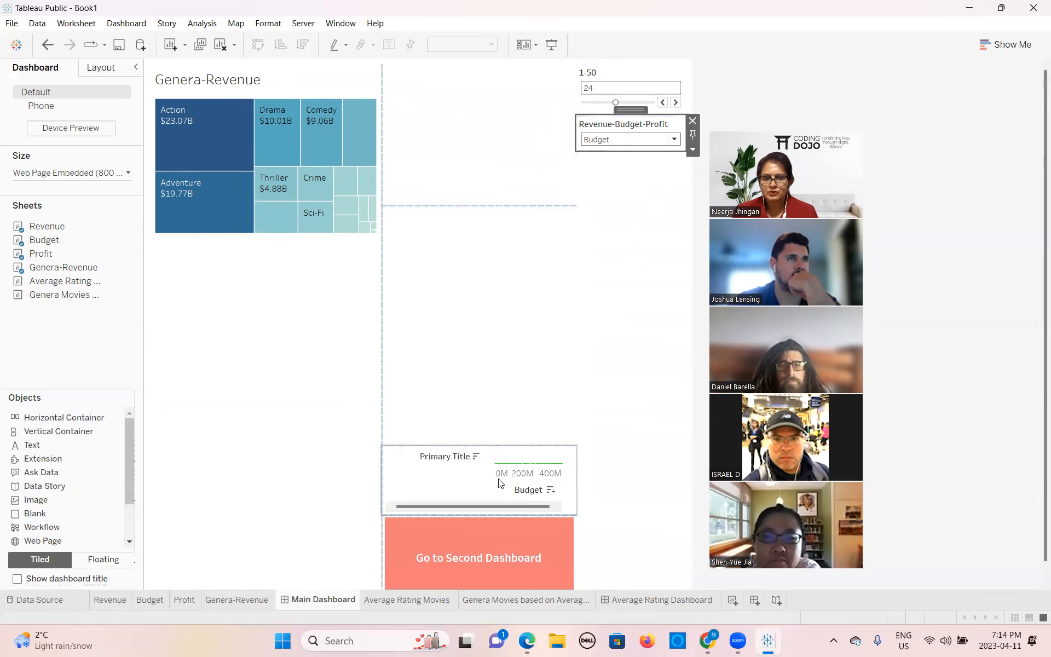
Set the 1-50 parameter to 29 and select the Action genre in the Genera-Revenue treemap
{"action": "left_click", "coordinate": [617, 104]}
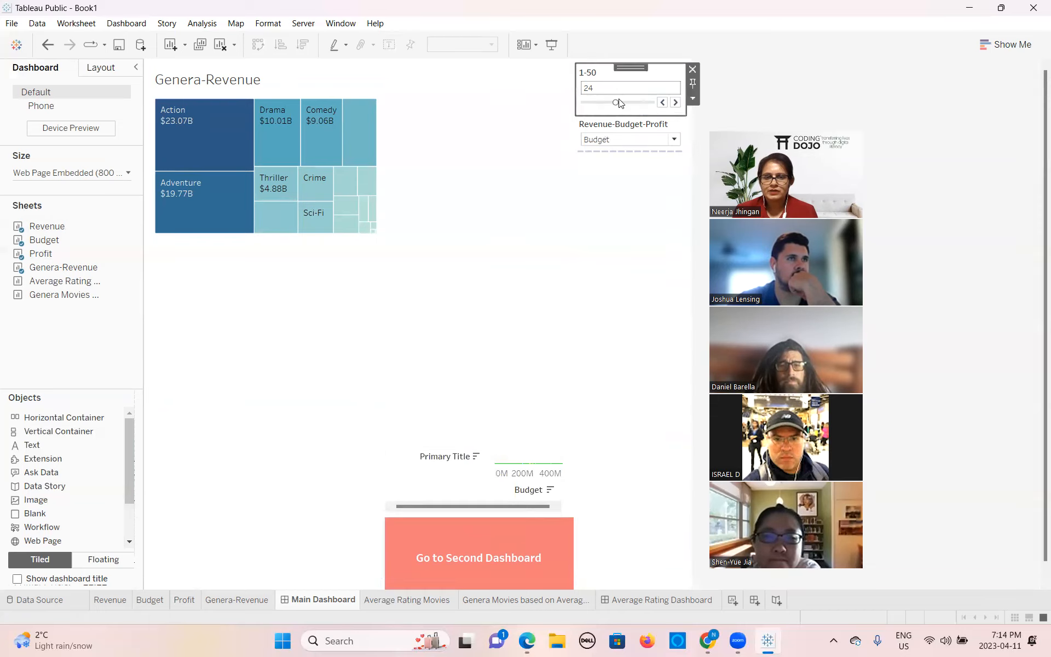
{"action": "left_click", "coordinate": [195, 134]}
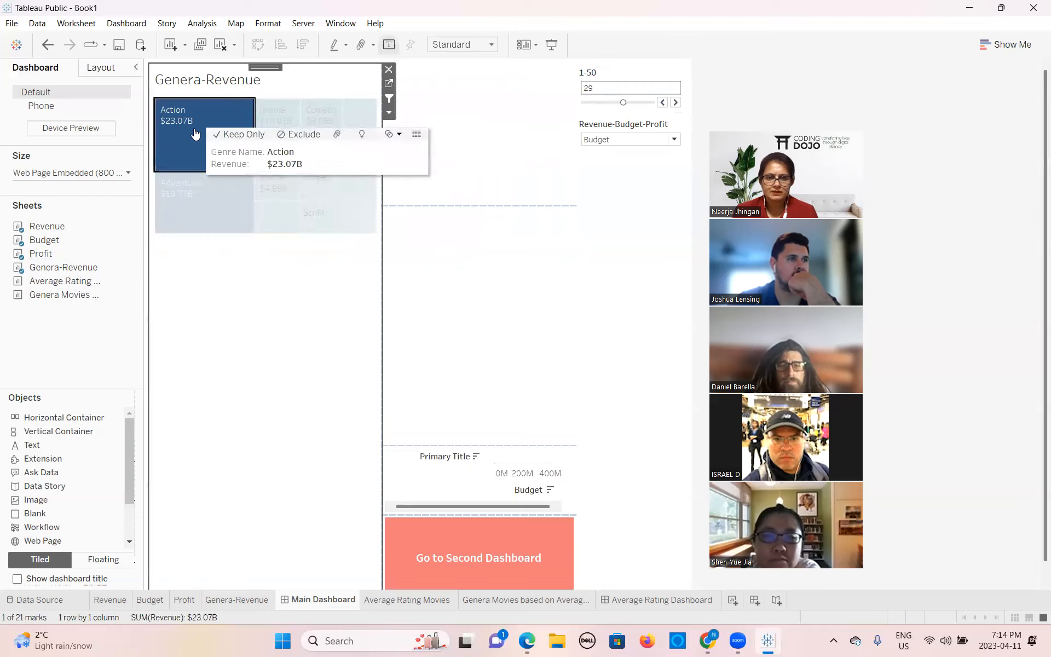
Set the Revenue-Budget-Profit parameter to Profit to examine how the three chart areas share the column
{"action": "left_click", "coordinate": [674, 140]}
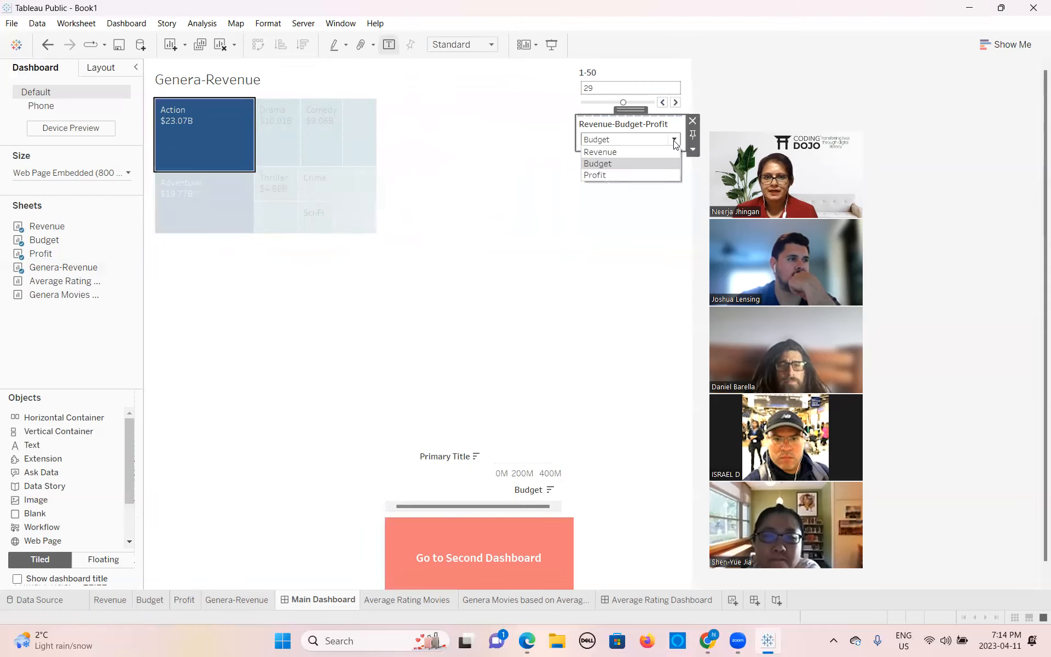
{"action": "left_click", "coordinate": [614, 176]}
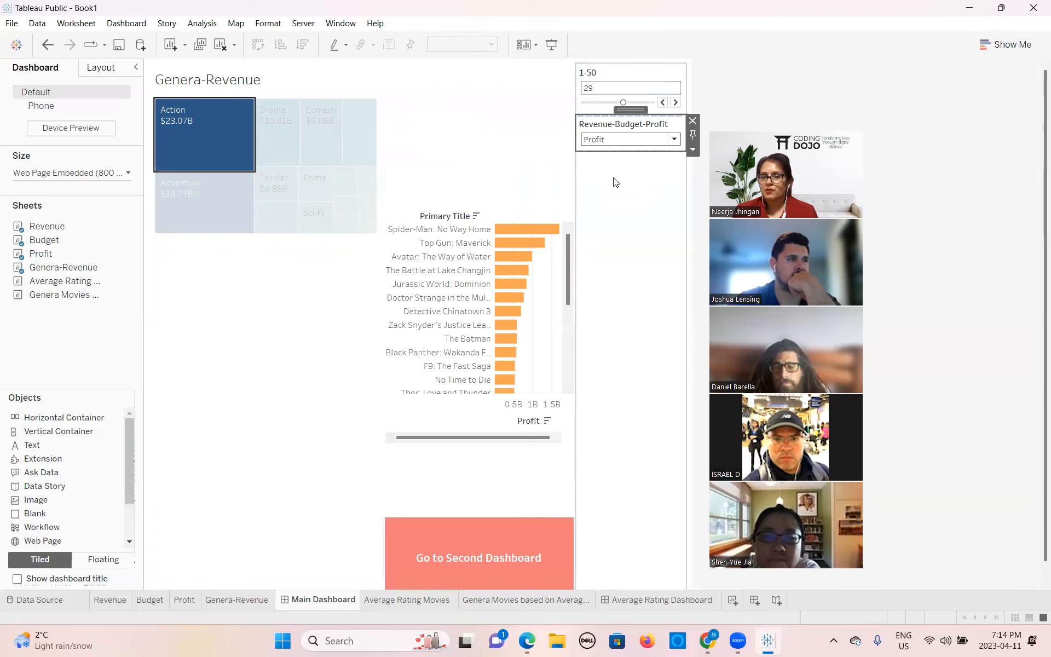
{"action": "left_click", "coordinate": [462, 139]}
{"action": "left_click", "coordinate": [486, 427]}
{"action": "left_click", "coordinate": [490, 503]}
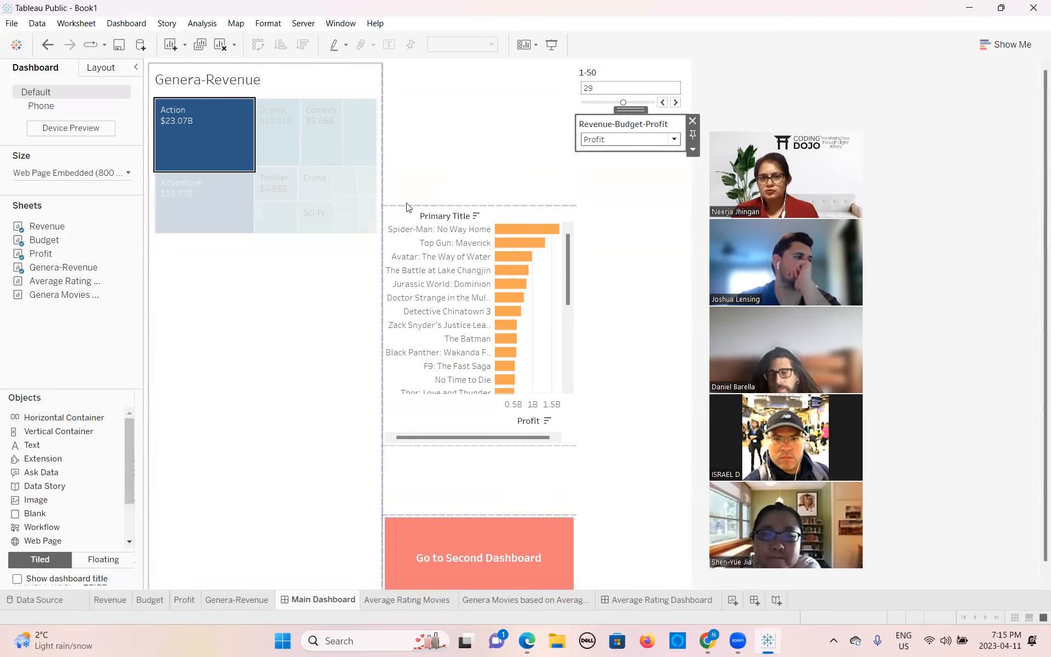
Set the Revenue-Budget-Profit parameter to Budget and make the Budget chart taller by raising its upper border
{"action": "left_click", "coordinate": [679, 144]}
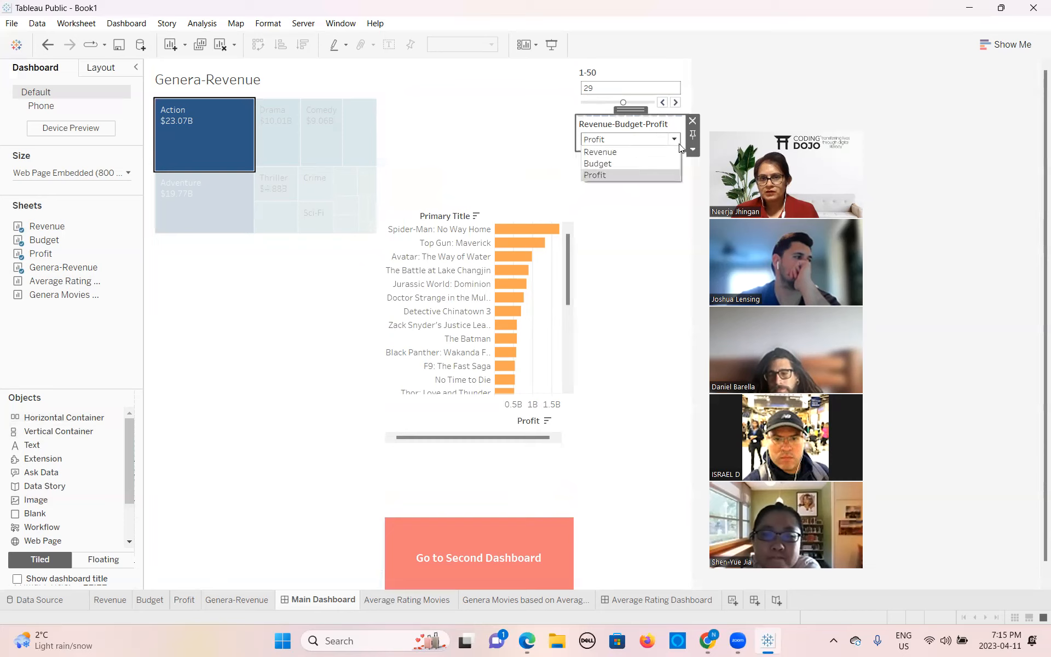
{"action": "left_click", "coordinate": [619, 160]}
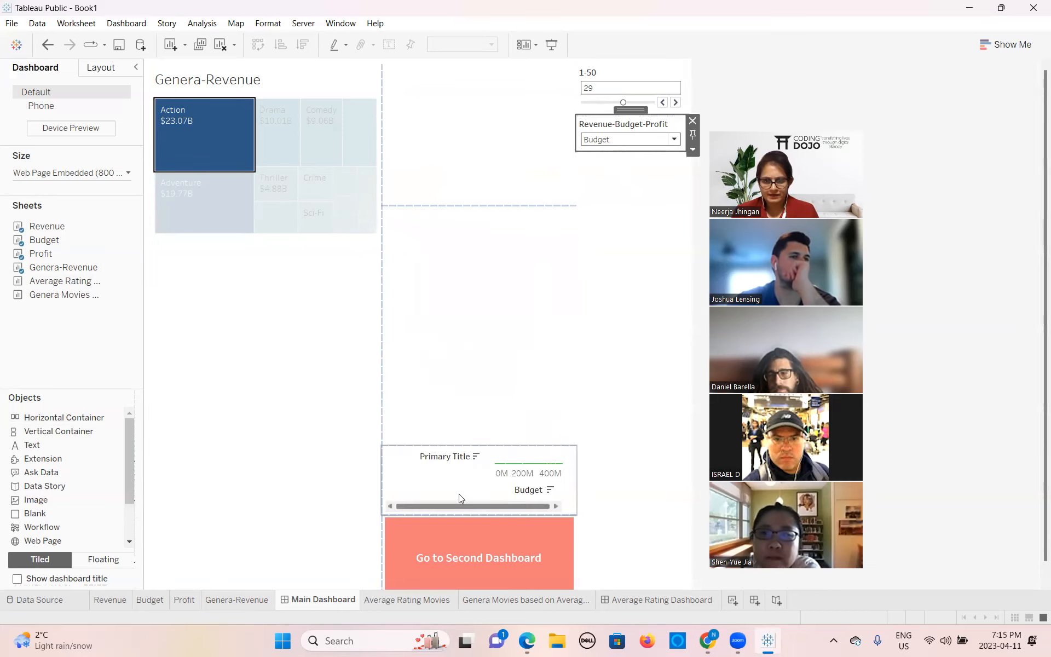
{"action": "left_click", "coordinate": [481, 464]}
{"action": "left_click_drag", "start_coordinate": [514, 444], "coordinate": [498, 244]}
{"action": "left_click", "coordinate": [634, 157]}
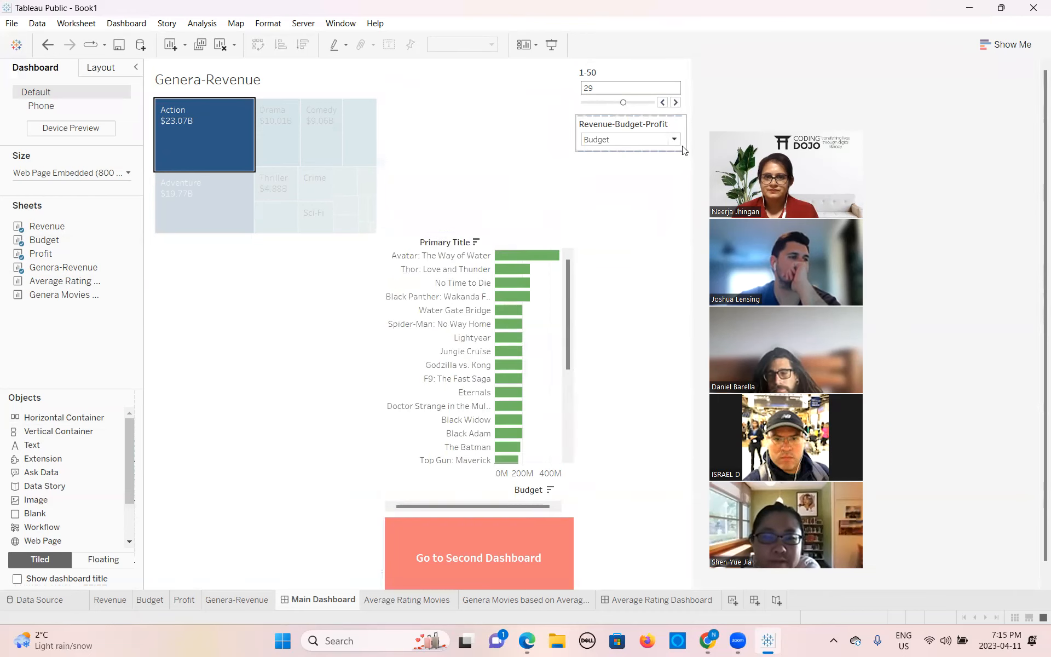
Set the Revenue-Budget-Profit parameter to Profit and make the squeezed Profit chart taller by lowering its lower border
{"action": "left_click", "coordinate": [673, 140]}
{"action": "left_click", "coordinate": [638, 151]}
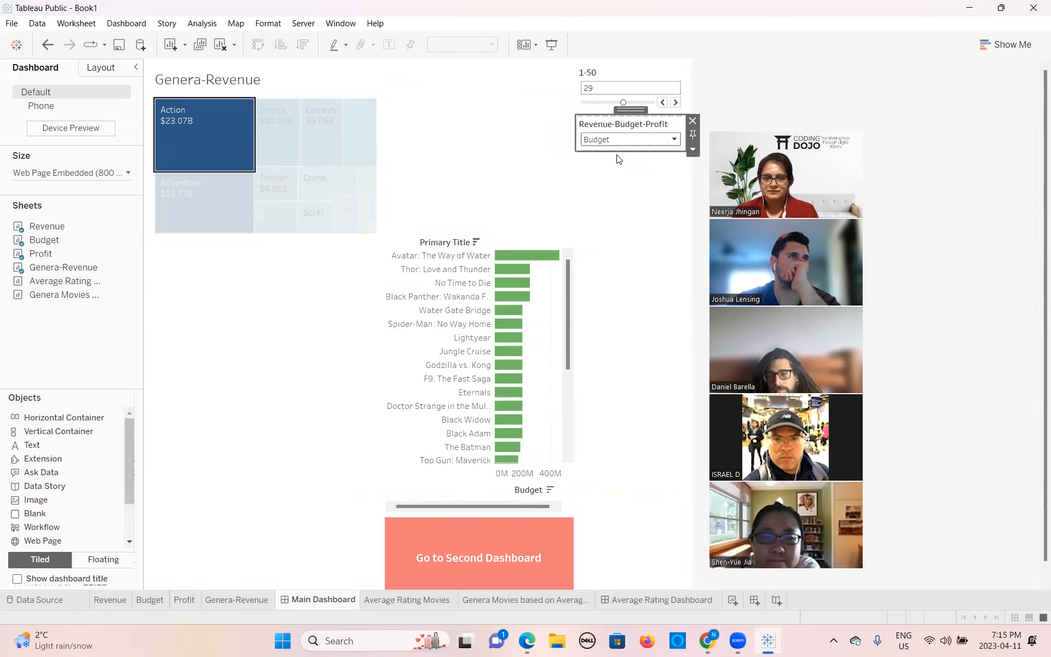
{"action": "left_click", "coordinate": [674, 140]}
{"action": "left_click", "coordinate": [613, 170]}
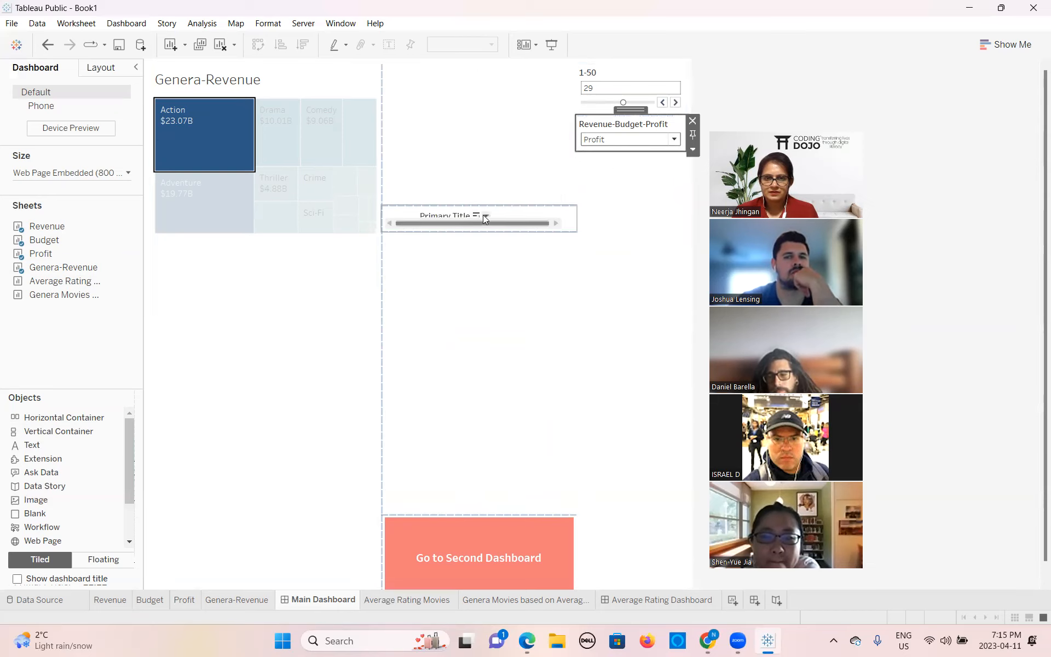
{"action": "left_click", "coordinate": [523, 214]}
{"action": "left_click_drag", "start_coordinate": [485, 231], "coordinate": [488, 340]}
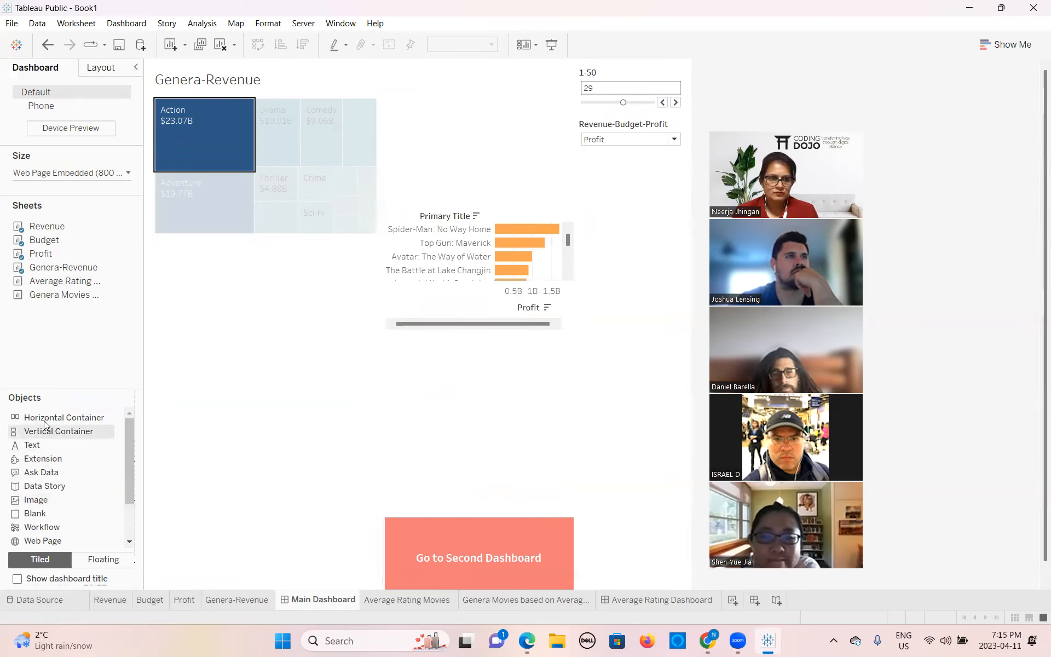
Try to add a horizontal container to the empty area below the Profit chart
{"action": "left_click_drag", "start_coordinate": [44, 421], "coordinate": [444, 425]}
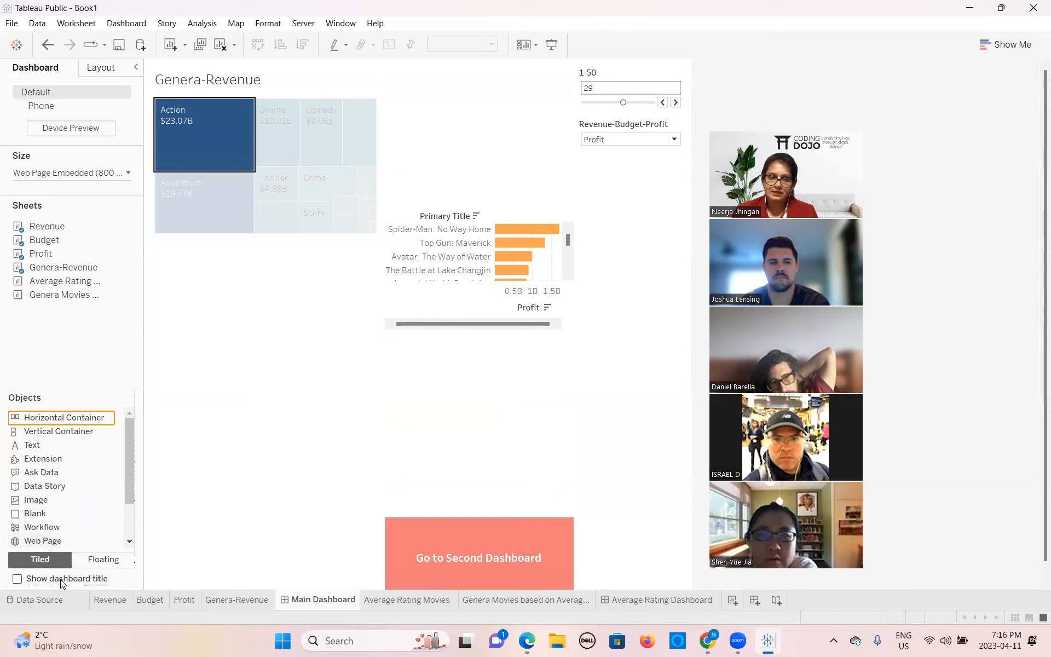
Make the container holding the 1-50 and Revenue-Budget-Profit parameter controls floating
{"action": "left_click", "coordinate": [642, 90]}
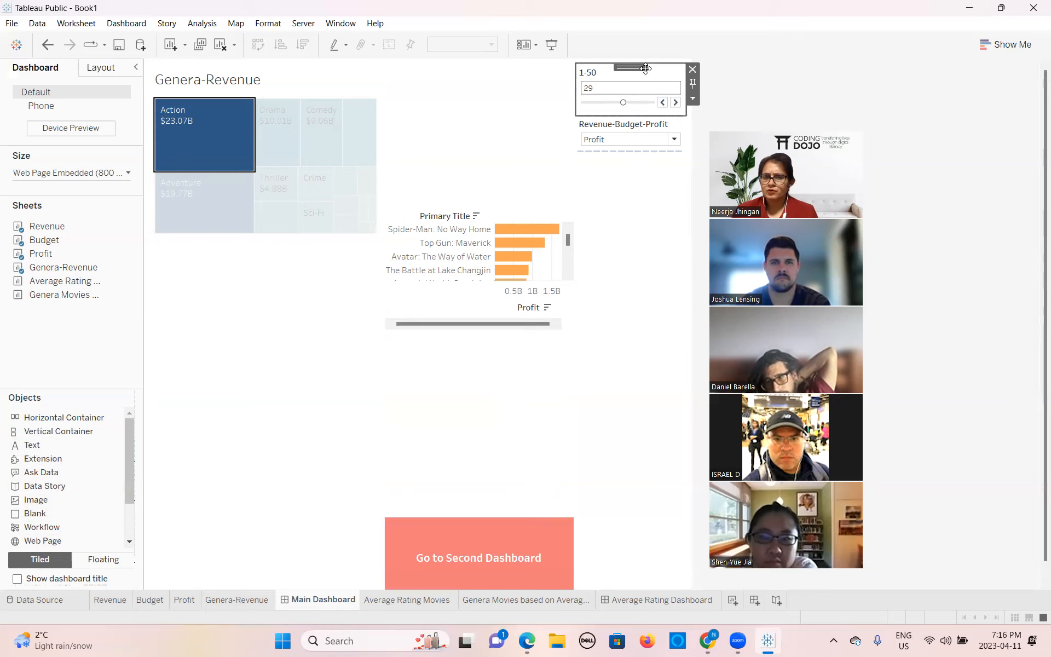
{"action": "right_click", "coordinate": [672, 78]}
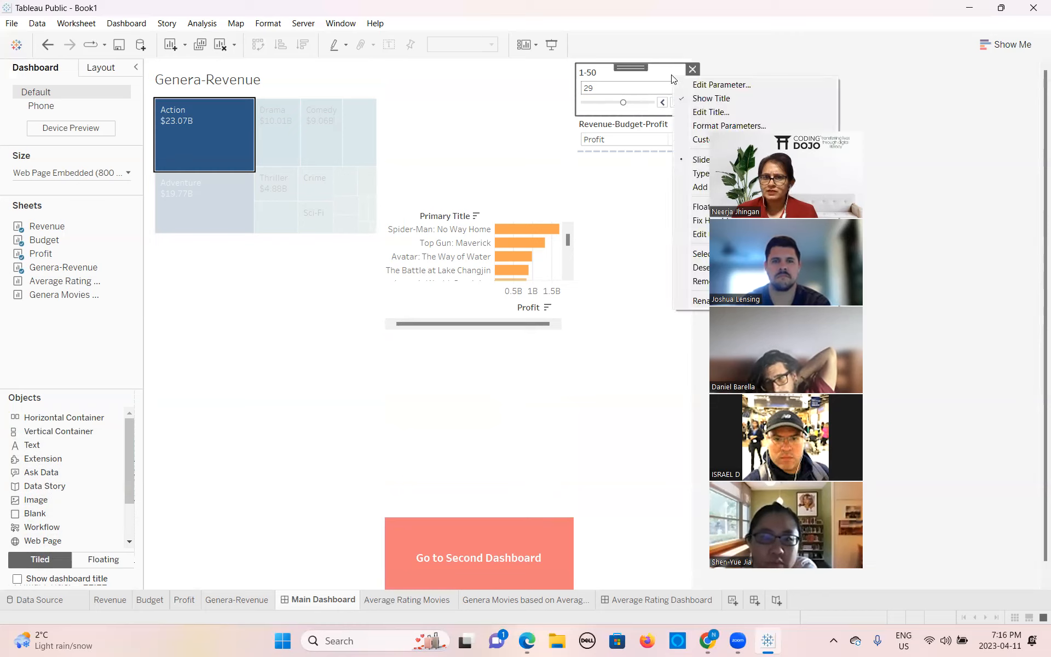
{"action": "mouse_move", "coordinate": [688, 139]}
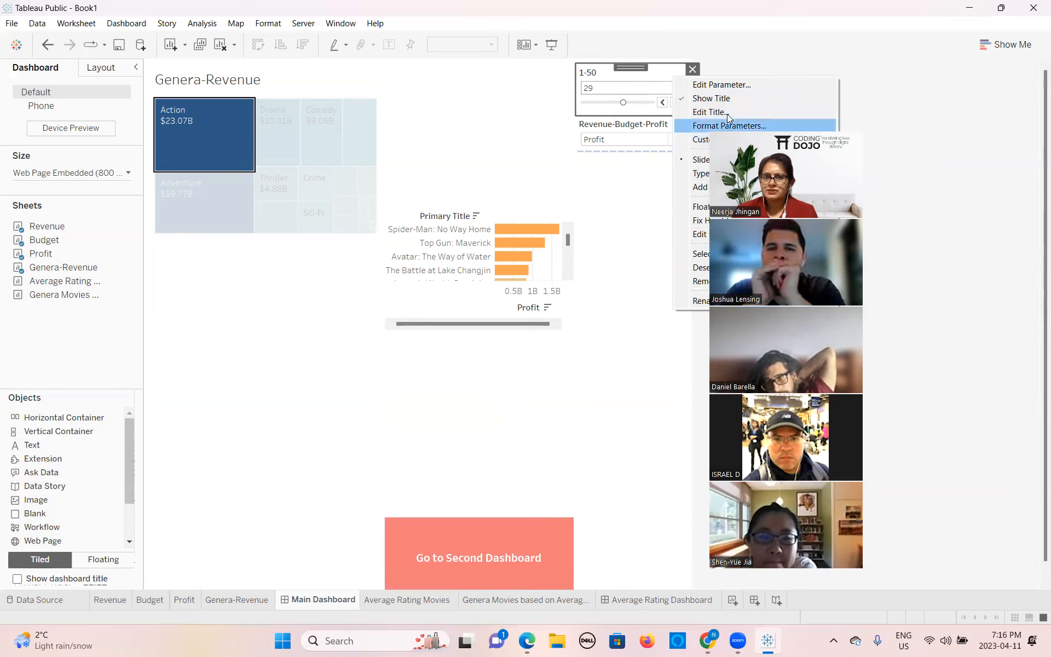
{"action": "left_click", "coordinate": [627, 203]}
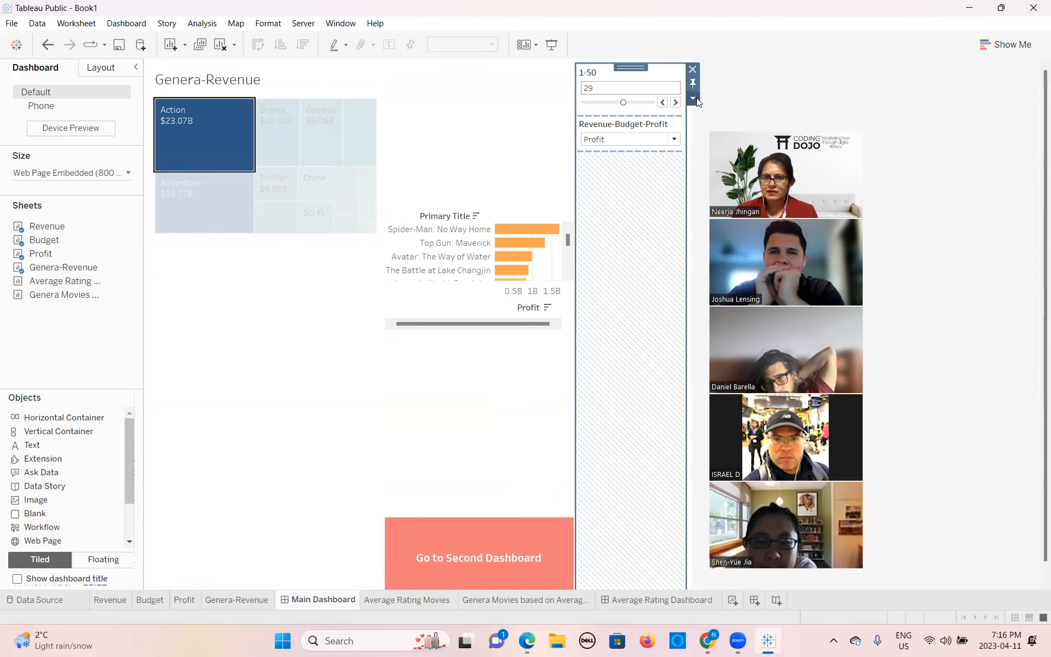
{"action": "left_click", "coordinate": [693, 98]}
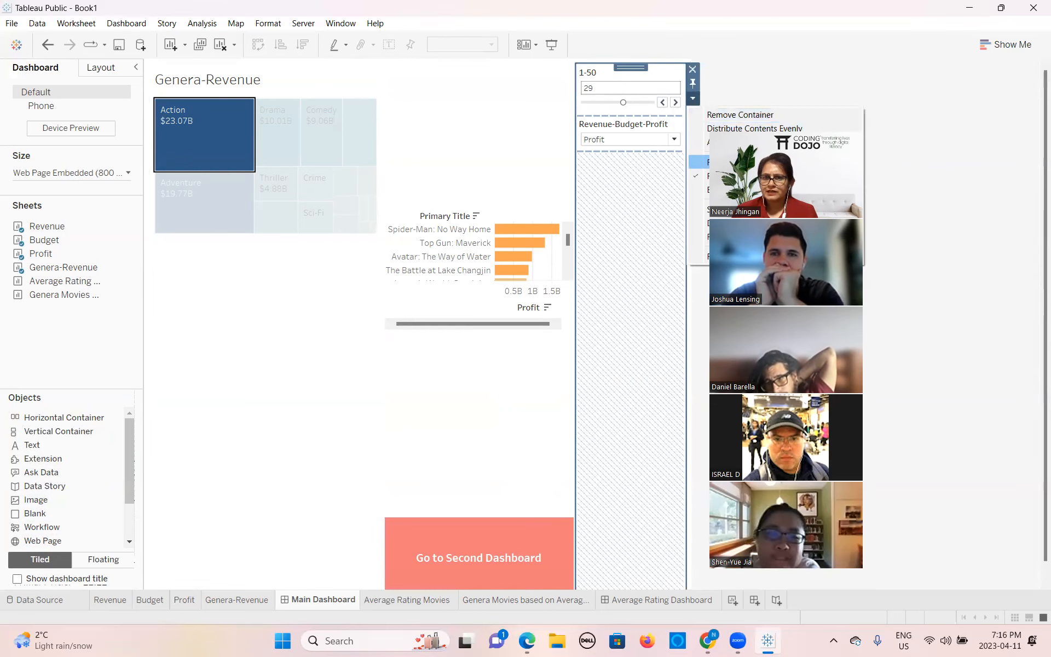
{"action": "left_click", "coordinate": [722, 162]}
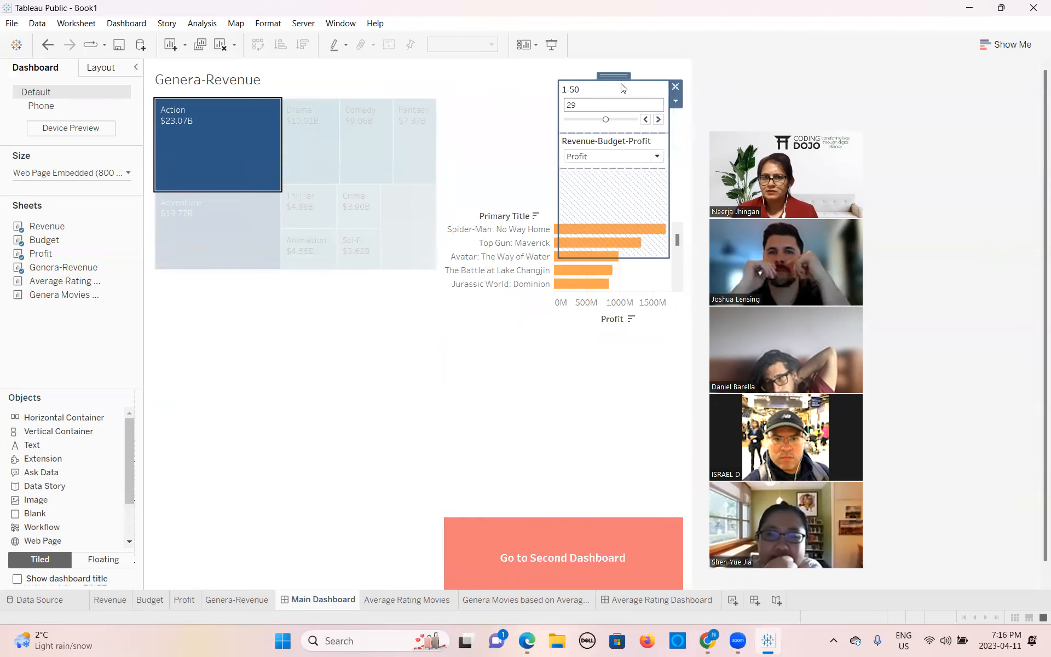
Reposition the floating parameter container over the empty Revenue chart and the Profit chart's upper part, declining to delete it
{"action": "left_click_drag", "start_coordinate": [620, 75], "coordinate": [640, 63]}
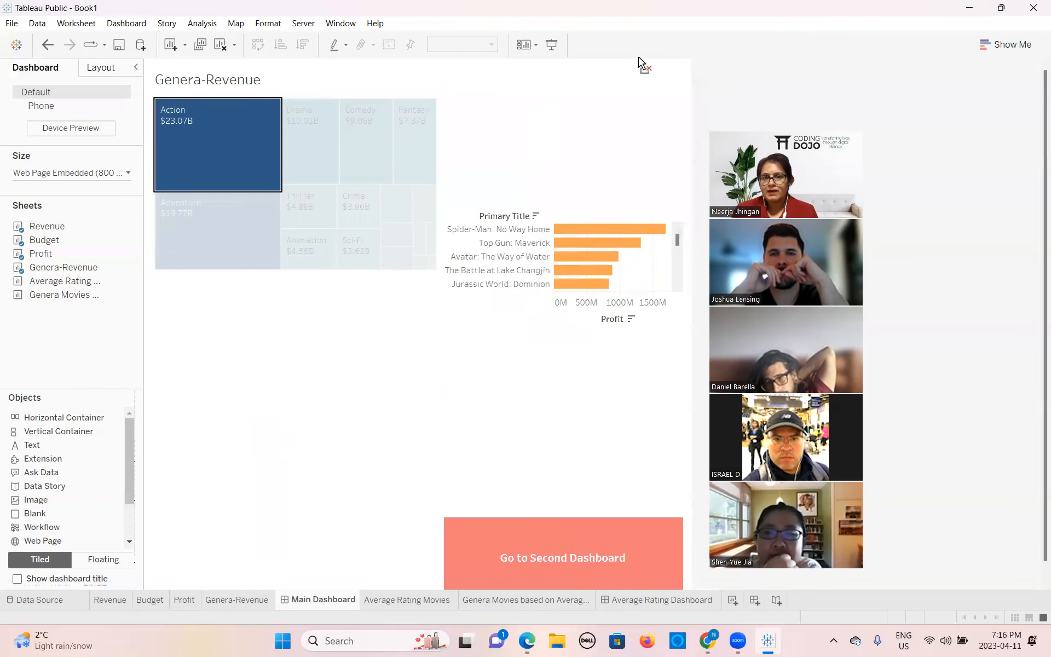
{"action": "key", "text": "Delete"}
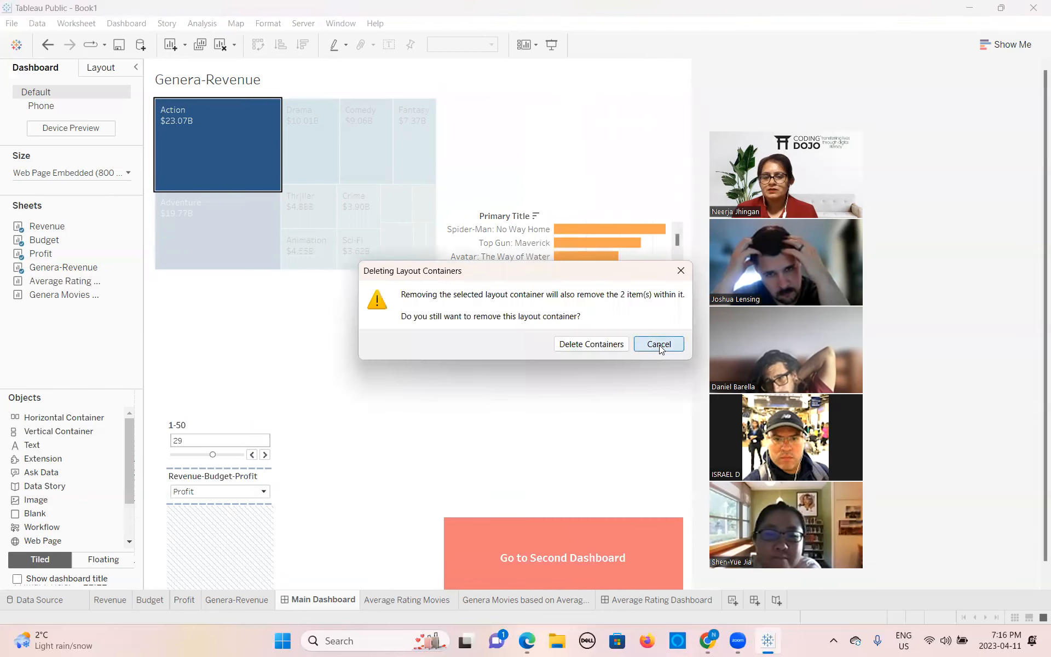
{"action": "left_click", "coordinate": [658, 344]}
{"action": "left_click_drag", "start_coordinate": [225, 411], "coordinate": [576, 97]}
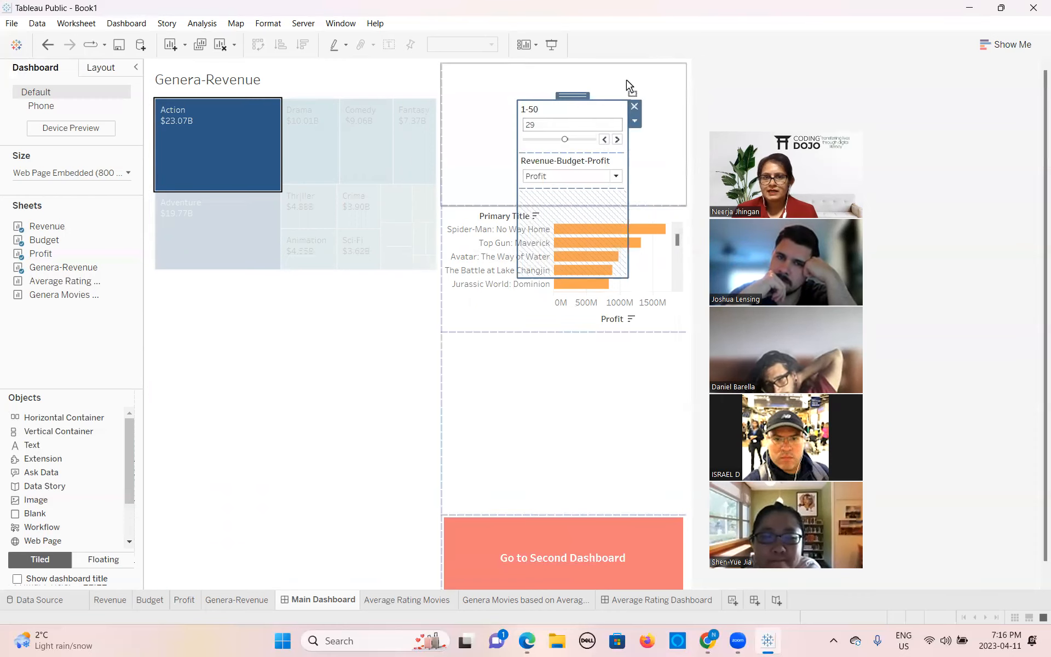
{"action": "key", "text": "Delete"}
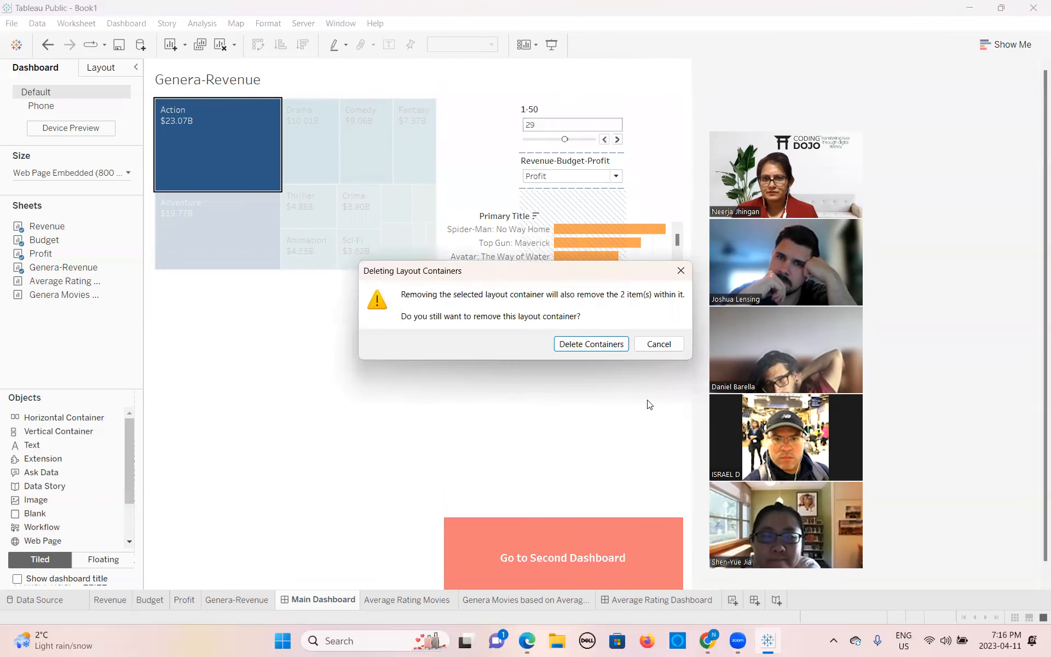
{"action": "left_click", "coordinate": [658, 343]}
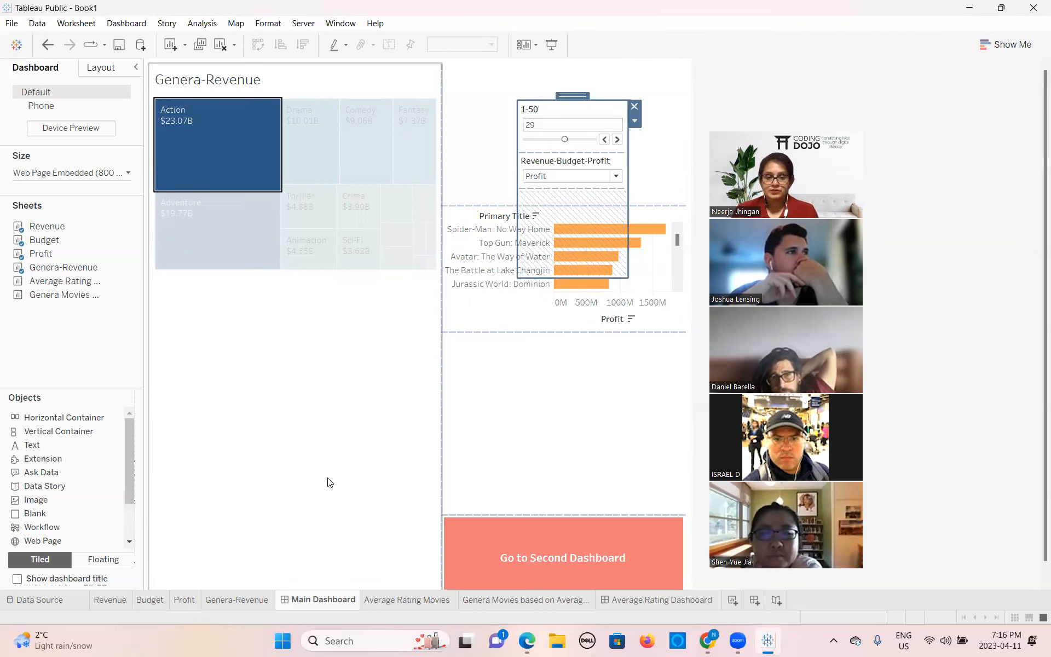
Look at the Revenue sheet, switch to Chrome and open the Dashboard slide, number 29, in the Week 20 - Lecture 1 presentation
{"action": "left_click", "coordinate": [107, 599]}
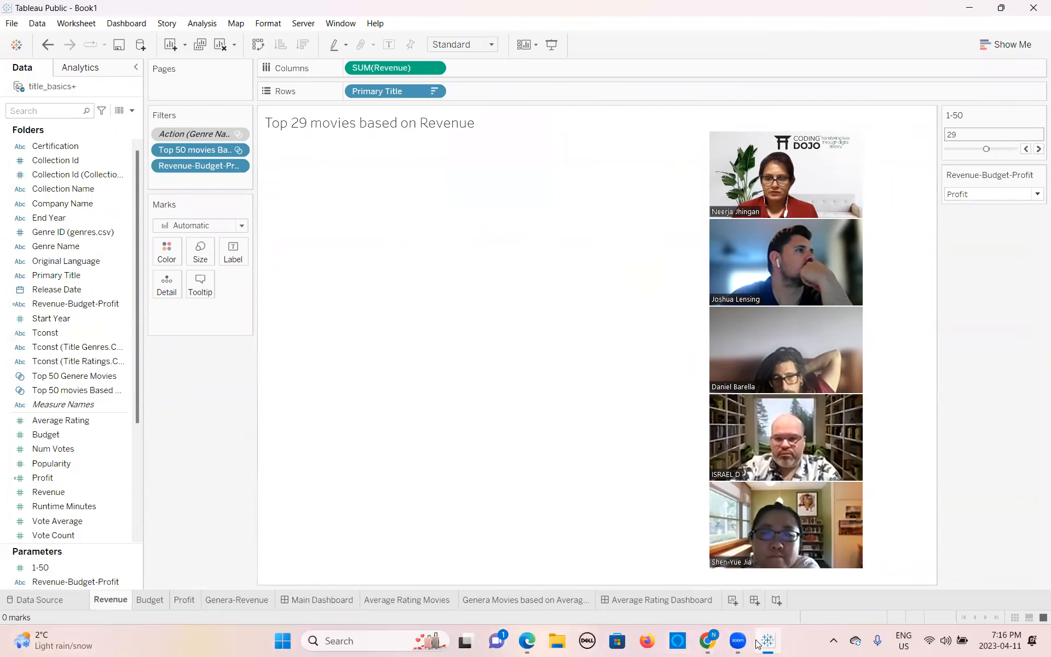
{"action": "left_click", "coordinate": [709, 641]}
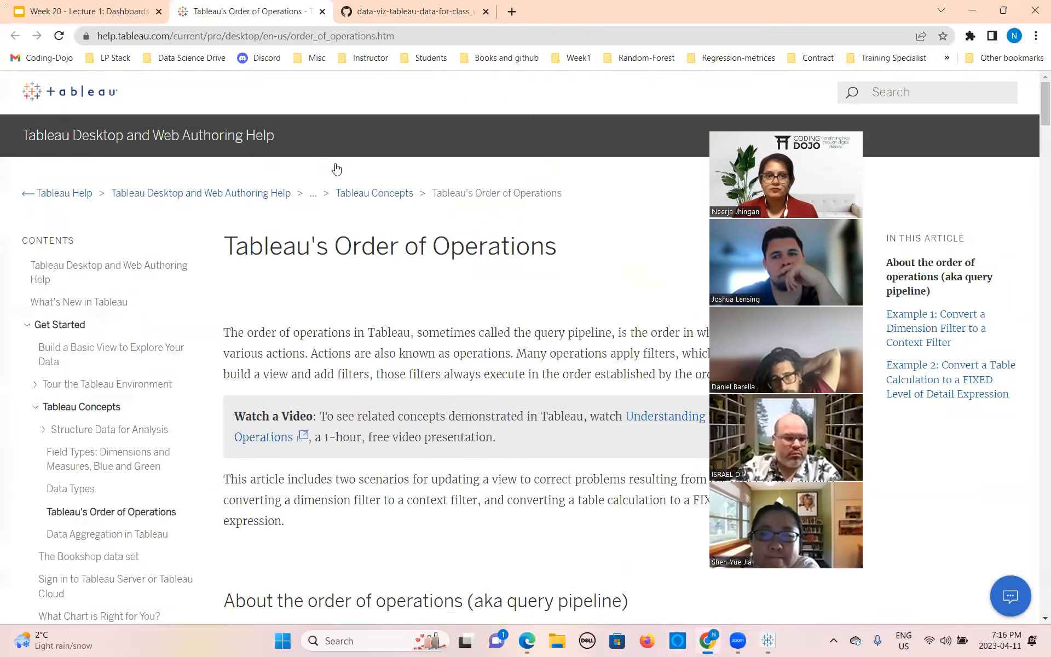
{"action": "left_click", "coordinate": [46, 13]}
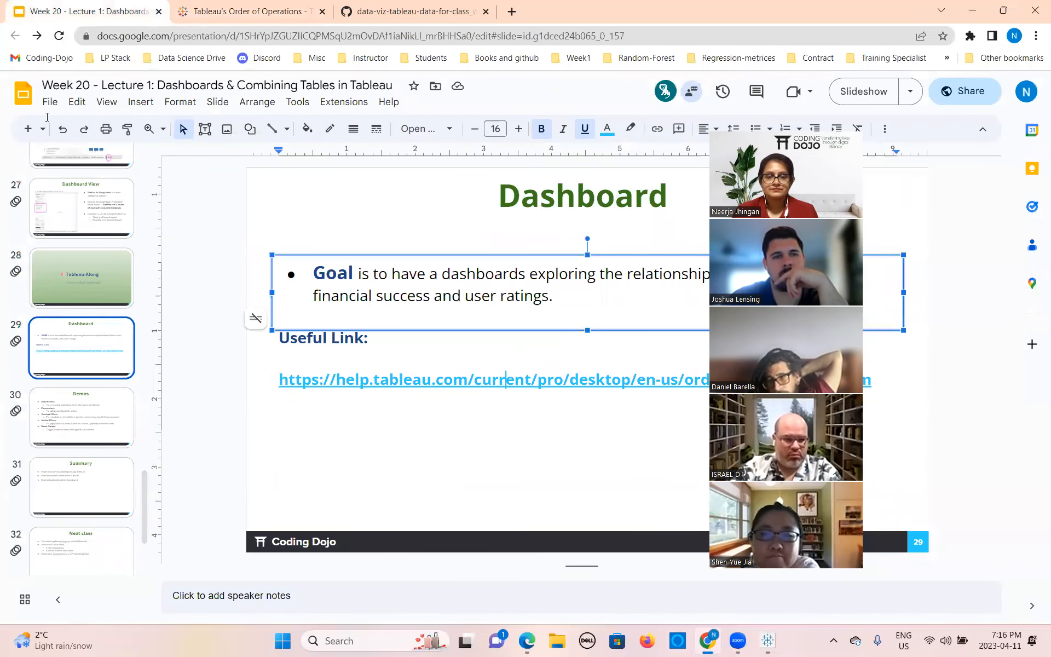
{"action": "left_click", "coordinate": [89, 353]}
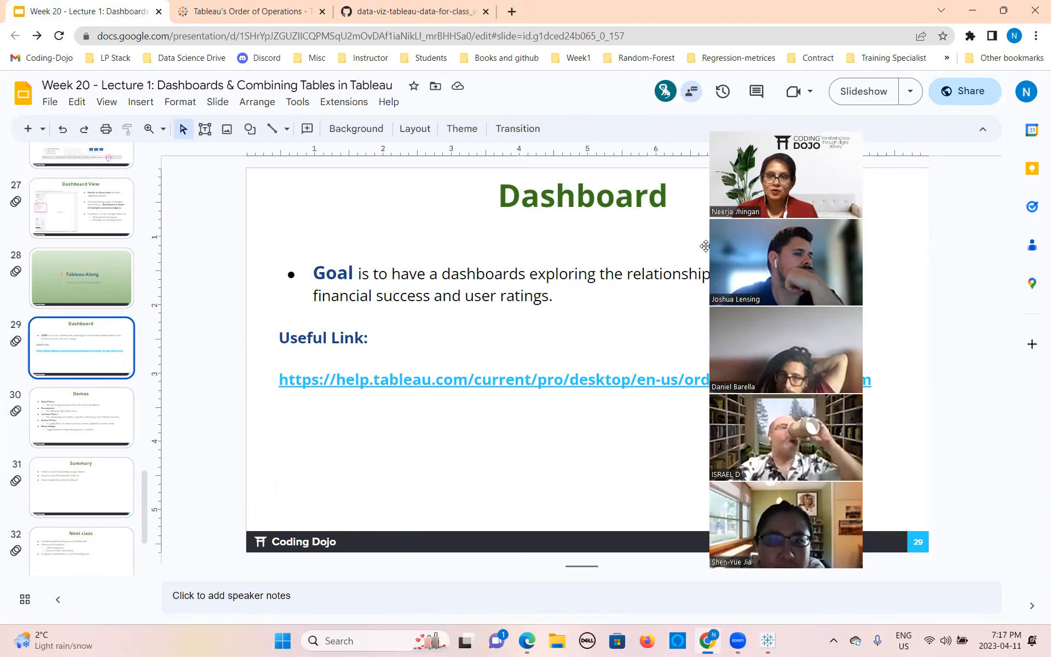
{"action": "left_click_drag", "start_coordinate": [814, 125], "coordinate": [981, 99]}
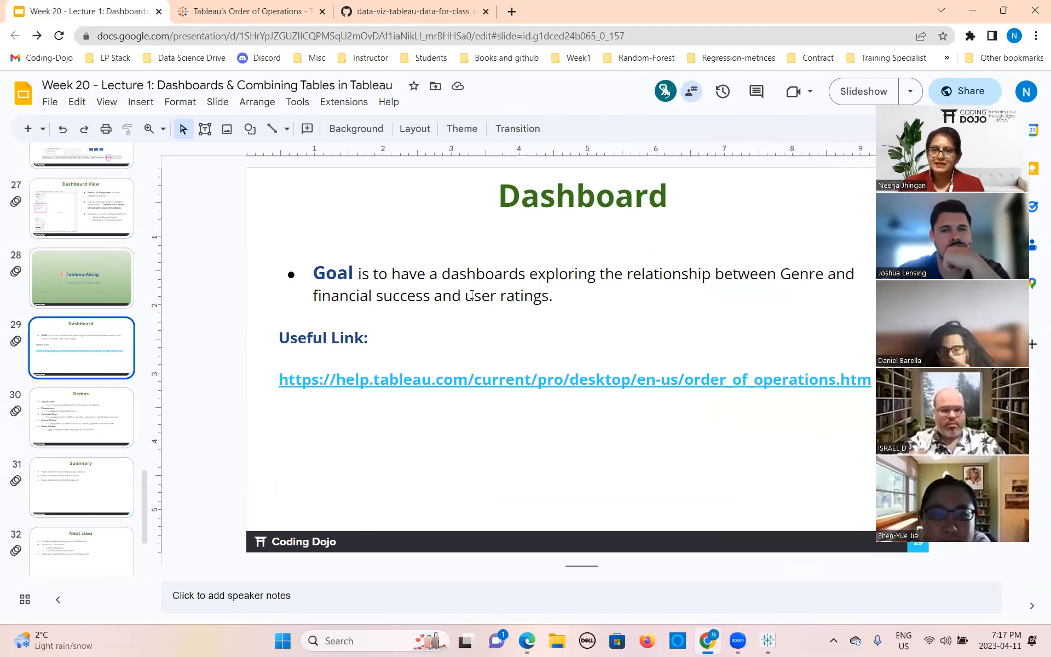